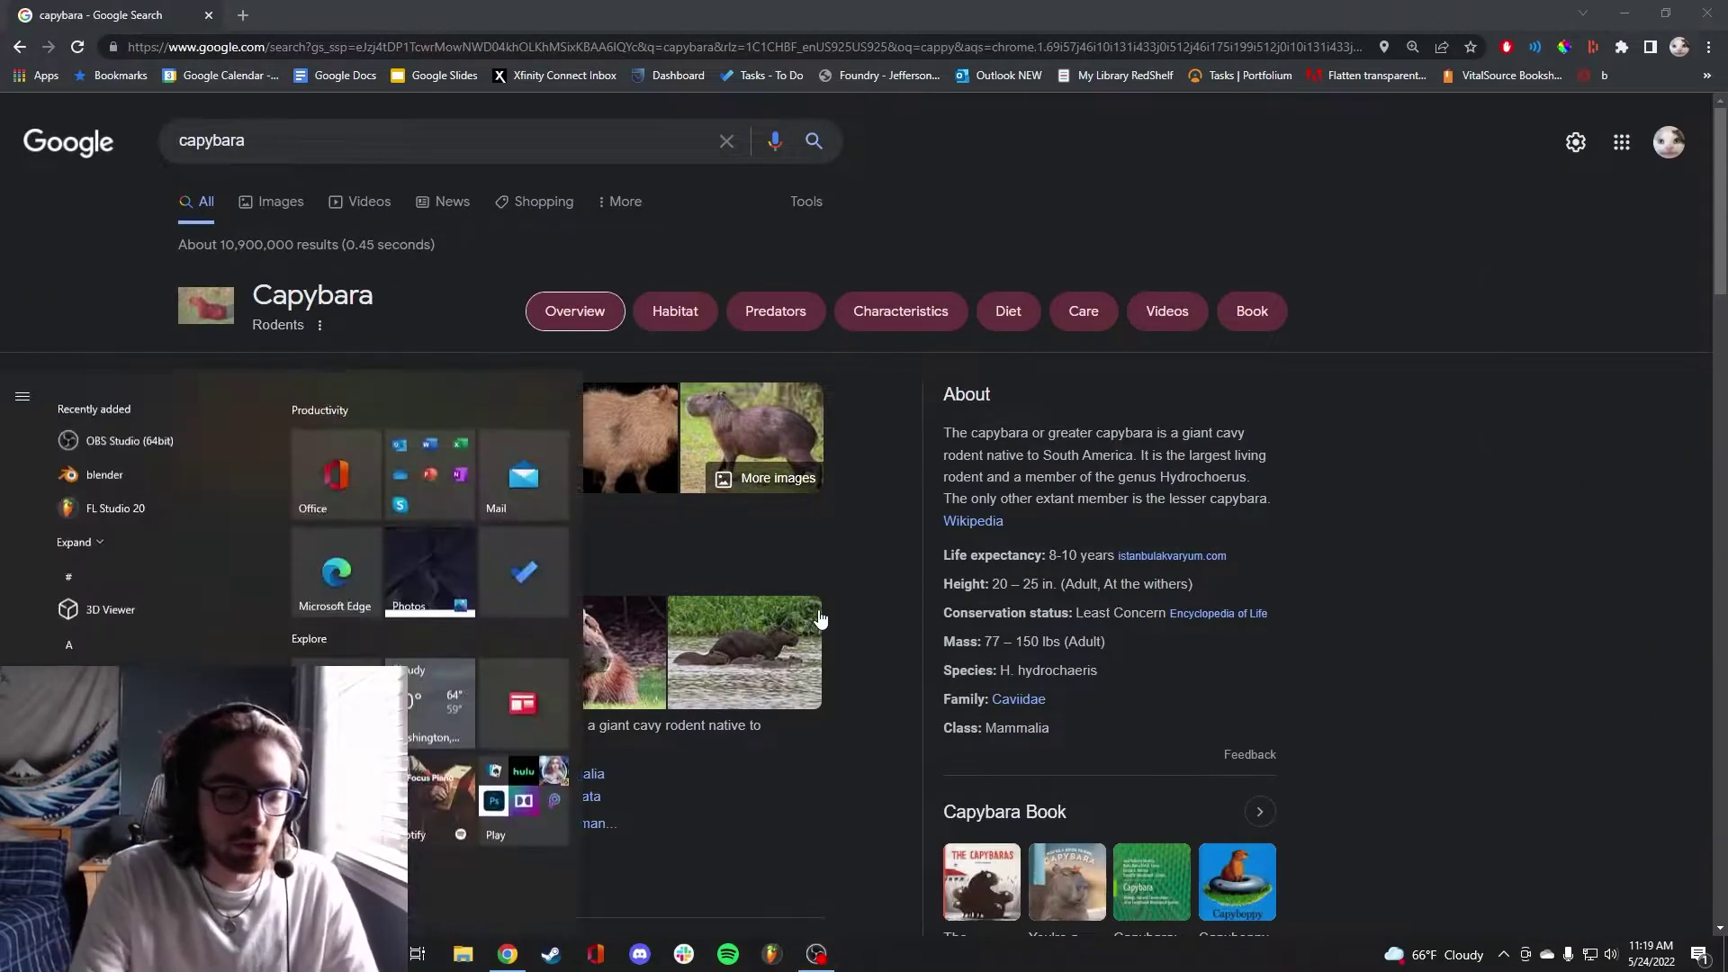
# Launch Blender, dismiss the splash screen and bring the default cube into view
pyautogui.write('blen')
pyautogui.press('Return')
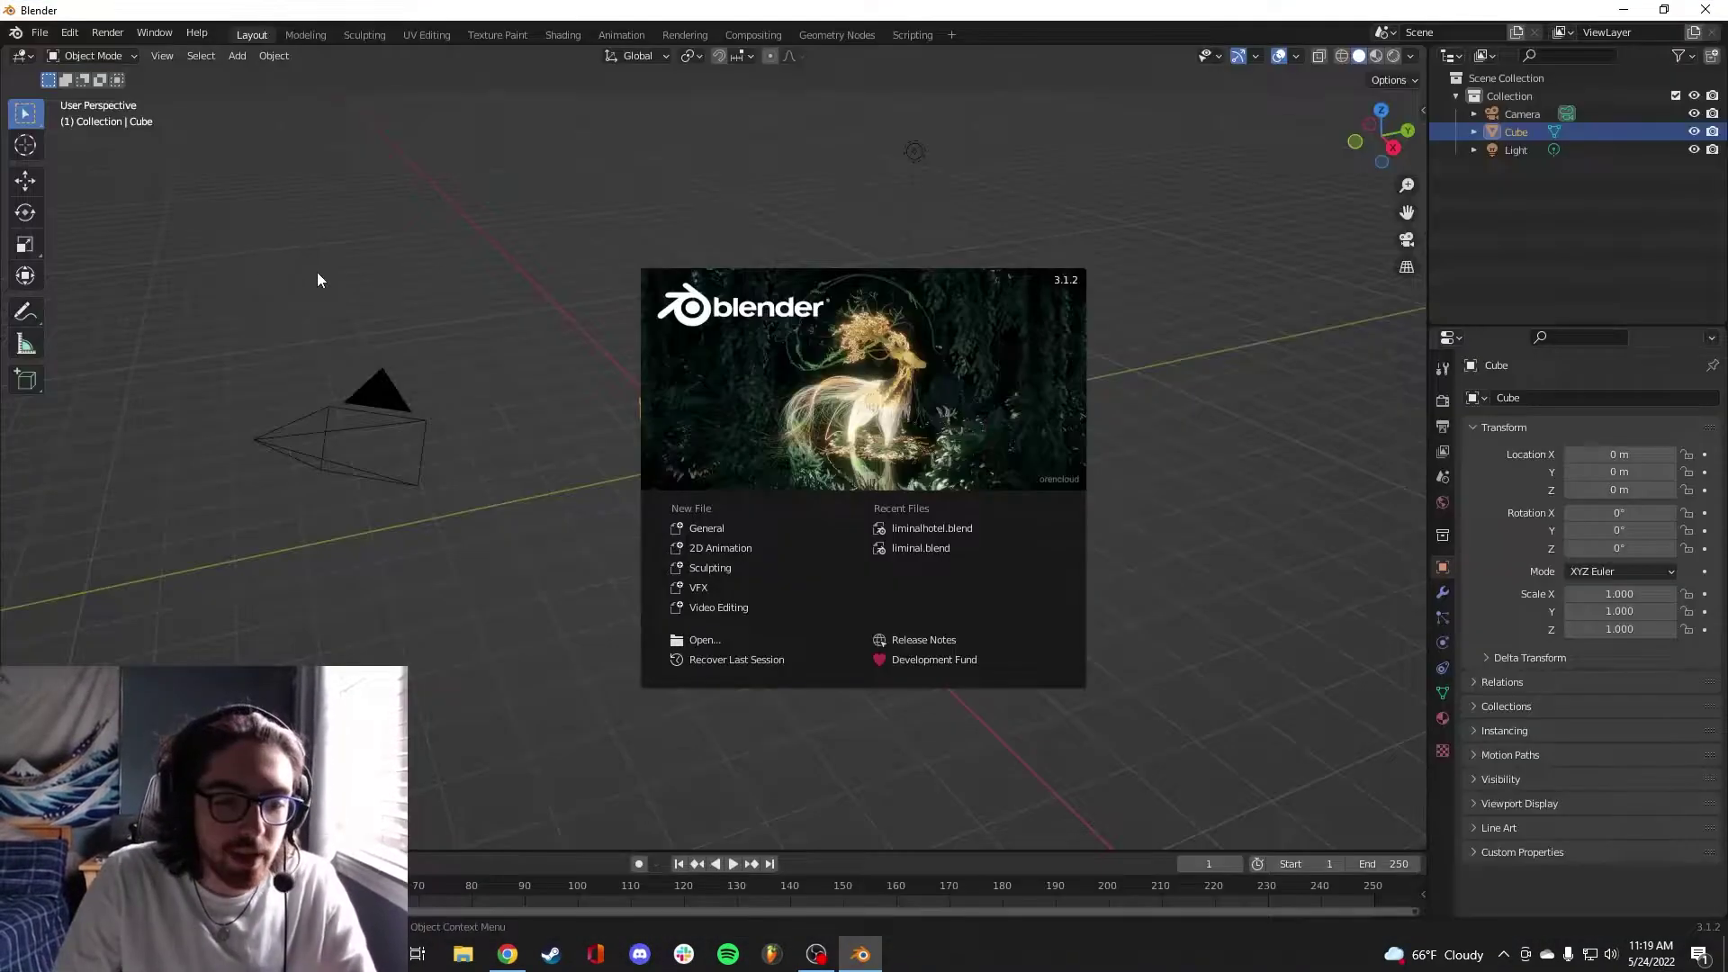
pyautogui.click(317, 273)
pyautogui.moveTo(1047, 447); pyautogui.dragTo(1050, 435, button='middle')
pyautogui.moveTo(811, 436); pyautogui.dragTo(861, 459, button='middle')
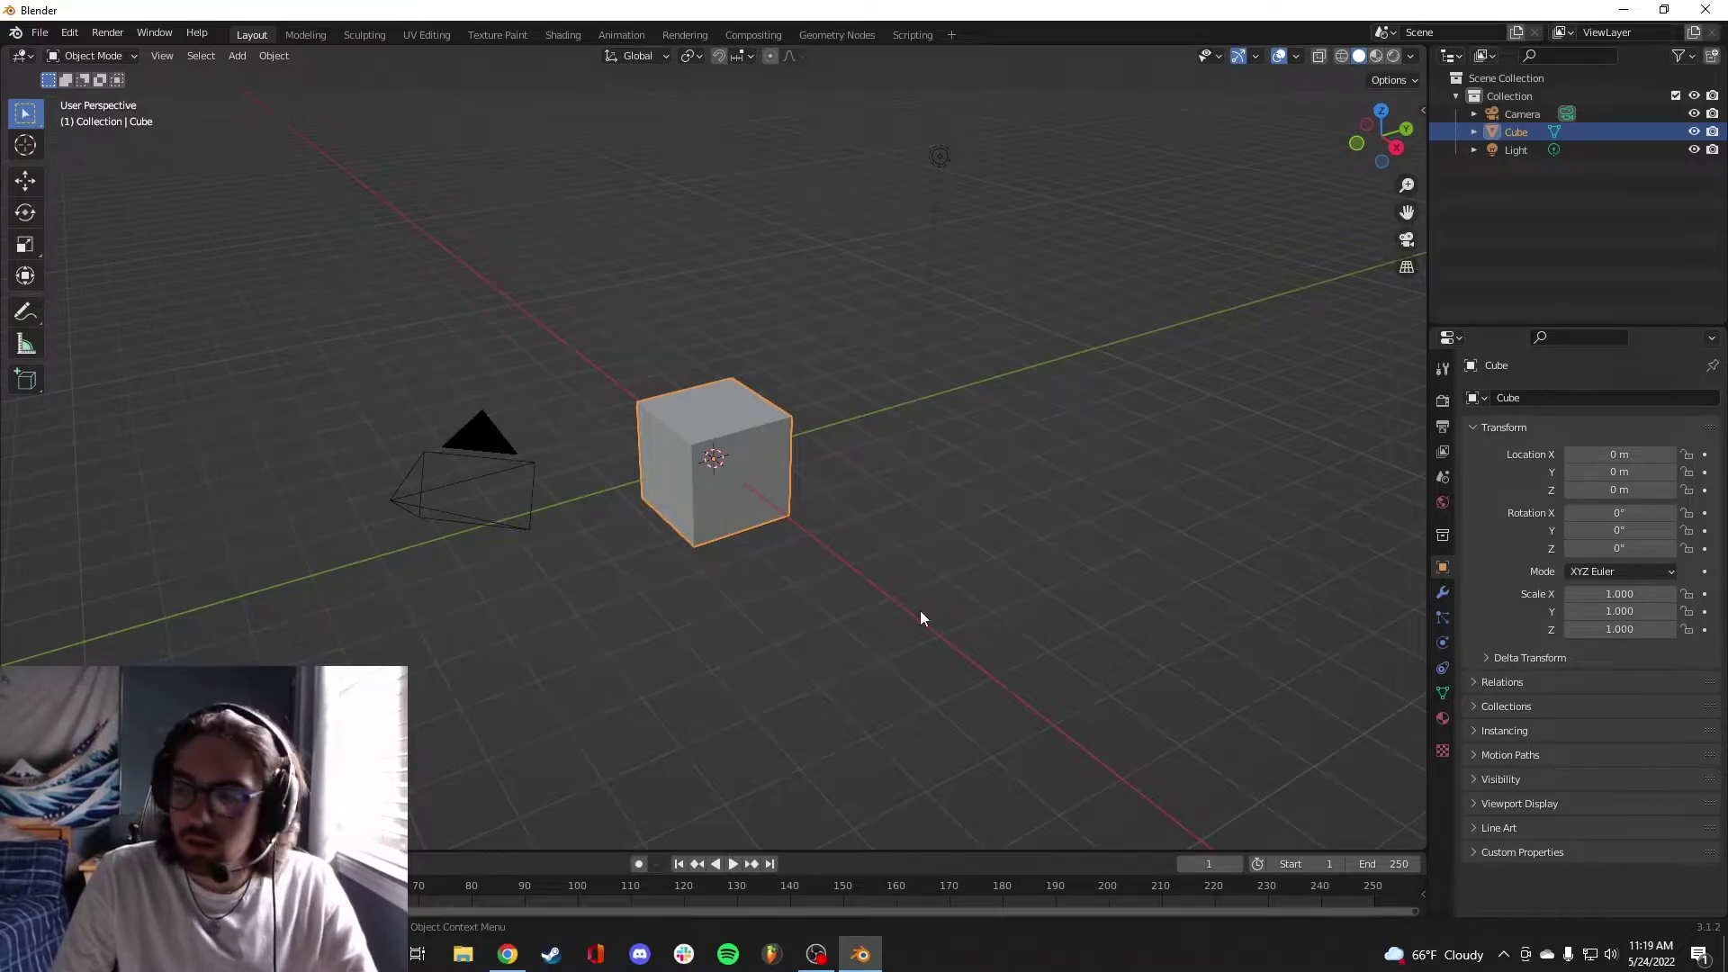
# Switch to Chrome and save the front-facing Rainforest Alliance capybara photo from the image results as a reference
pyautogui.click(506, 954)
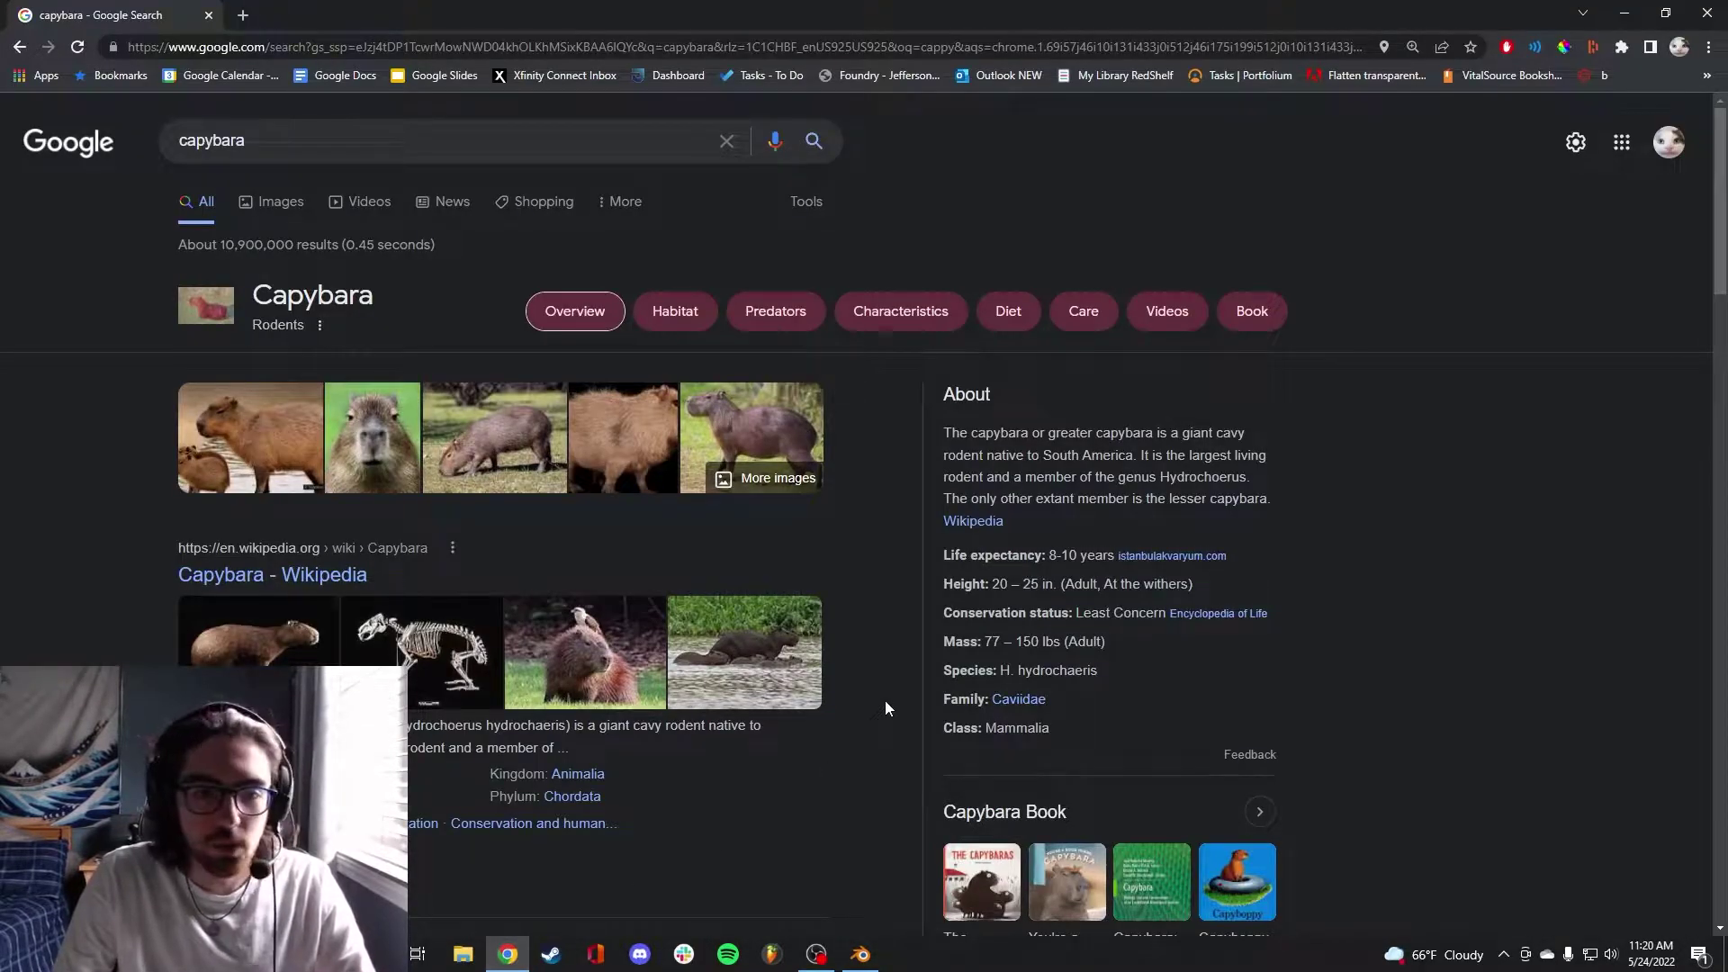
pyautogui.click(372, 437)
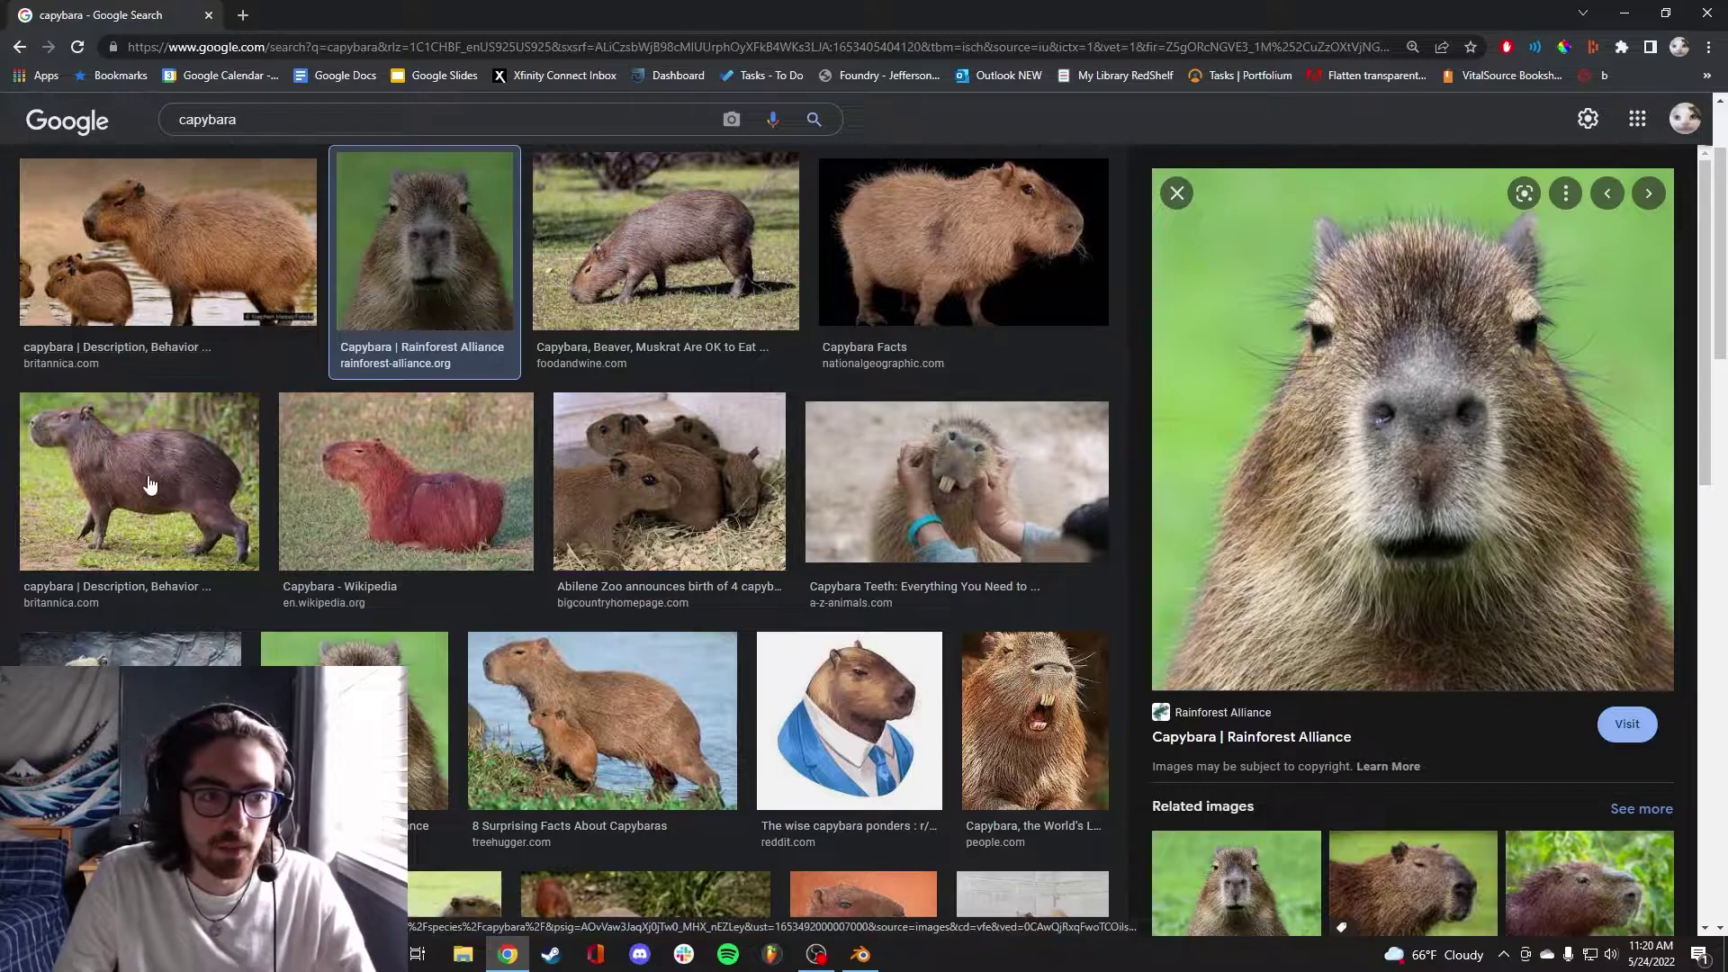
pyautogui.scroll(-1, 614, 427)
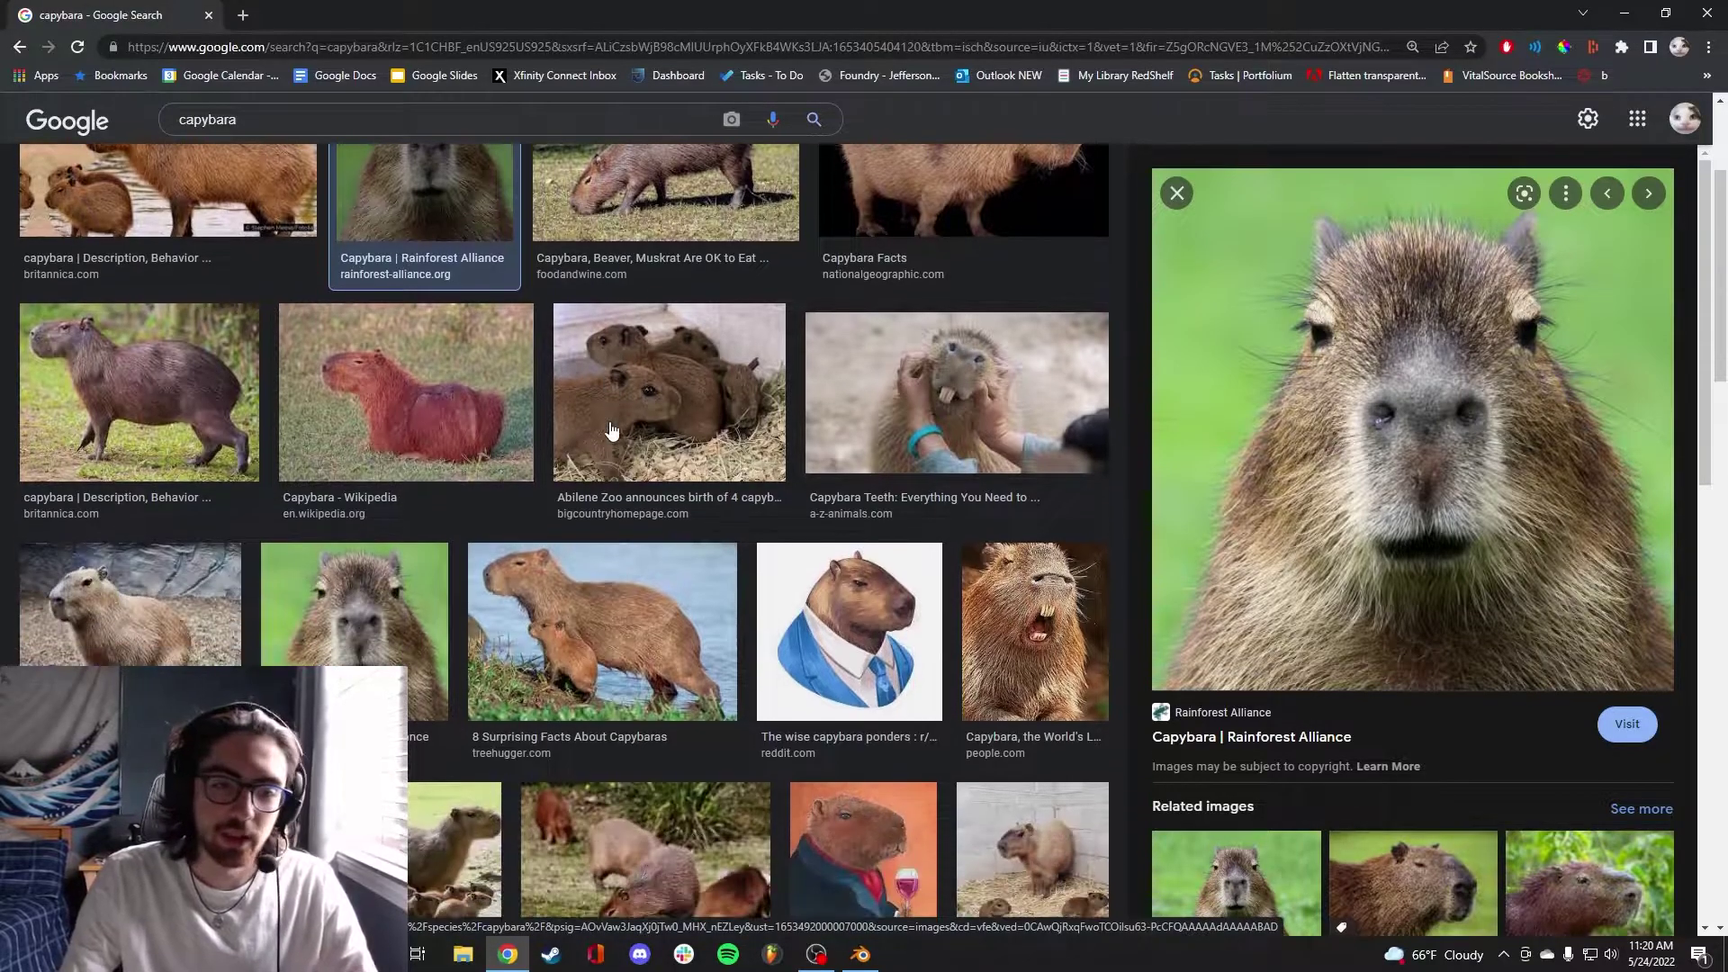
pyautogui.scroll(-2, 425, 461)
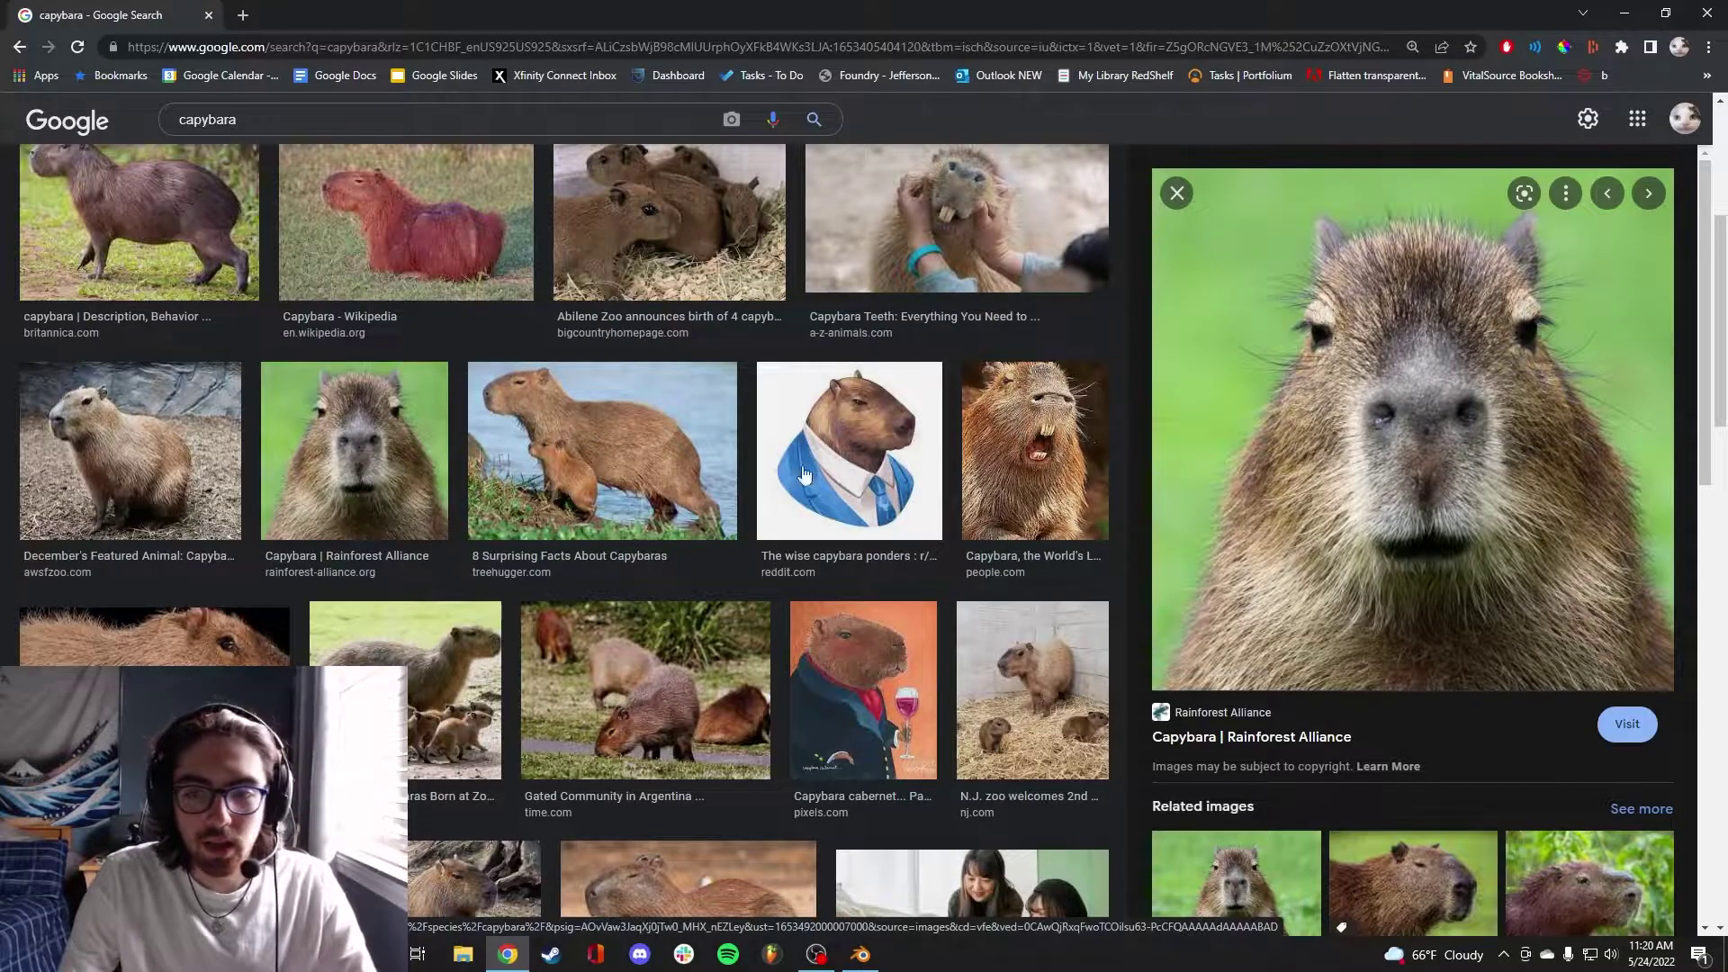
pyautogui.scroll(-2, 921, 414)
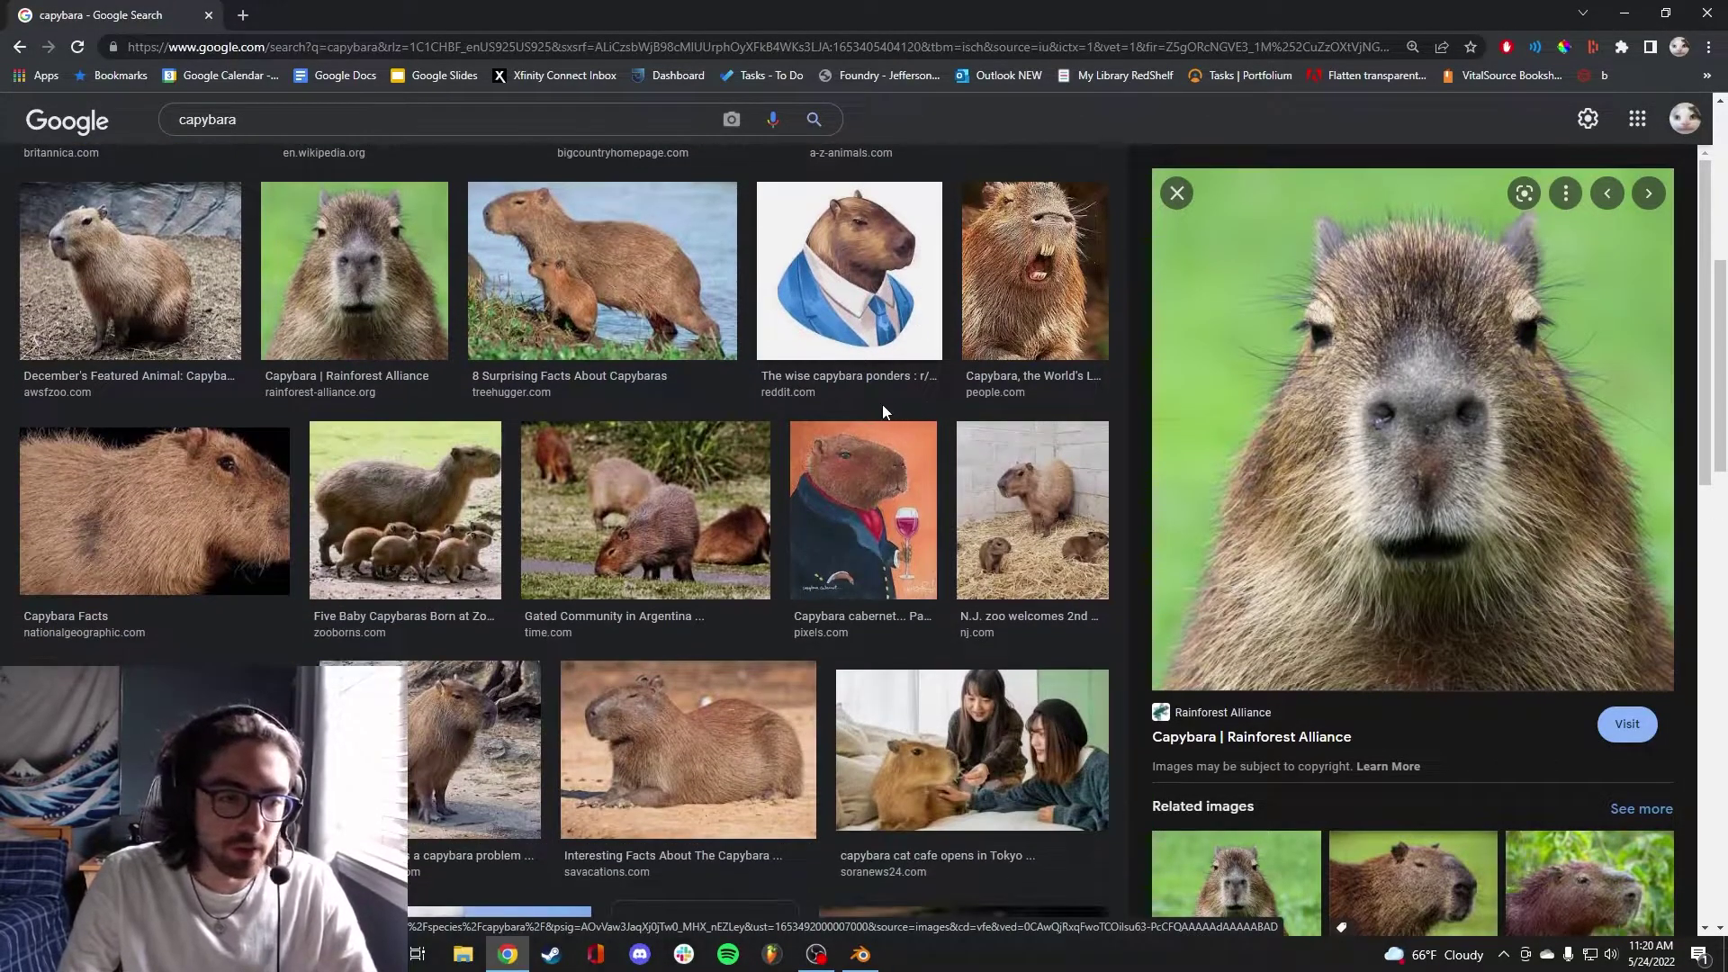
pyautogui.scroll(3, 882, 413)
pyautogui.rightClick(1412, 432)
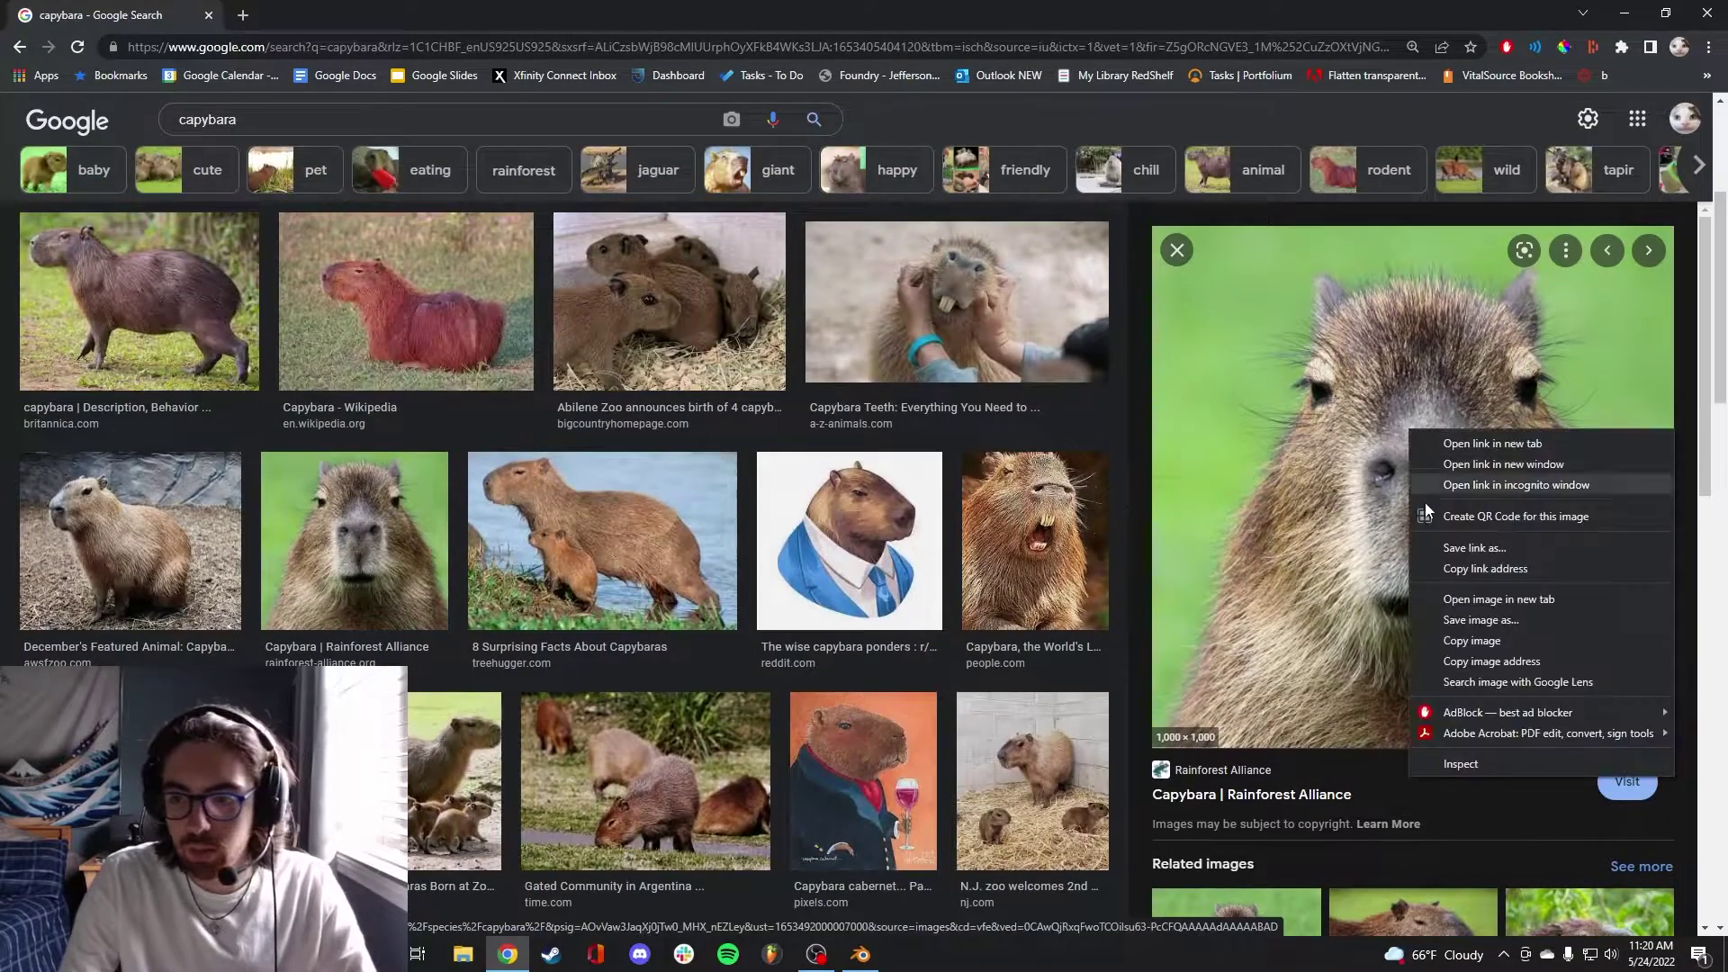
pyautogui.click(1501, 623)
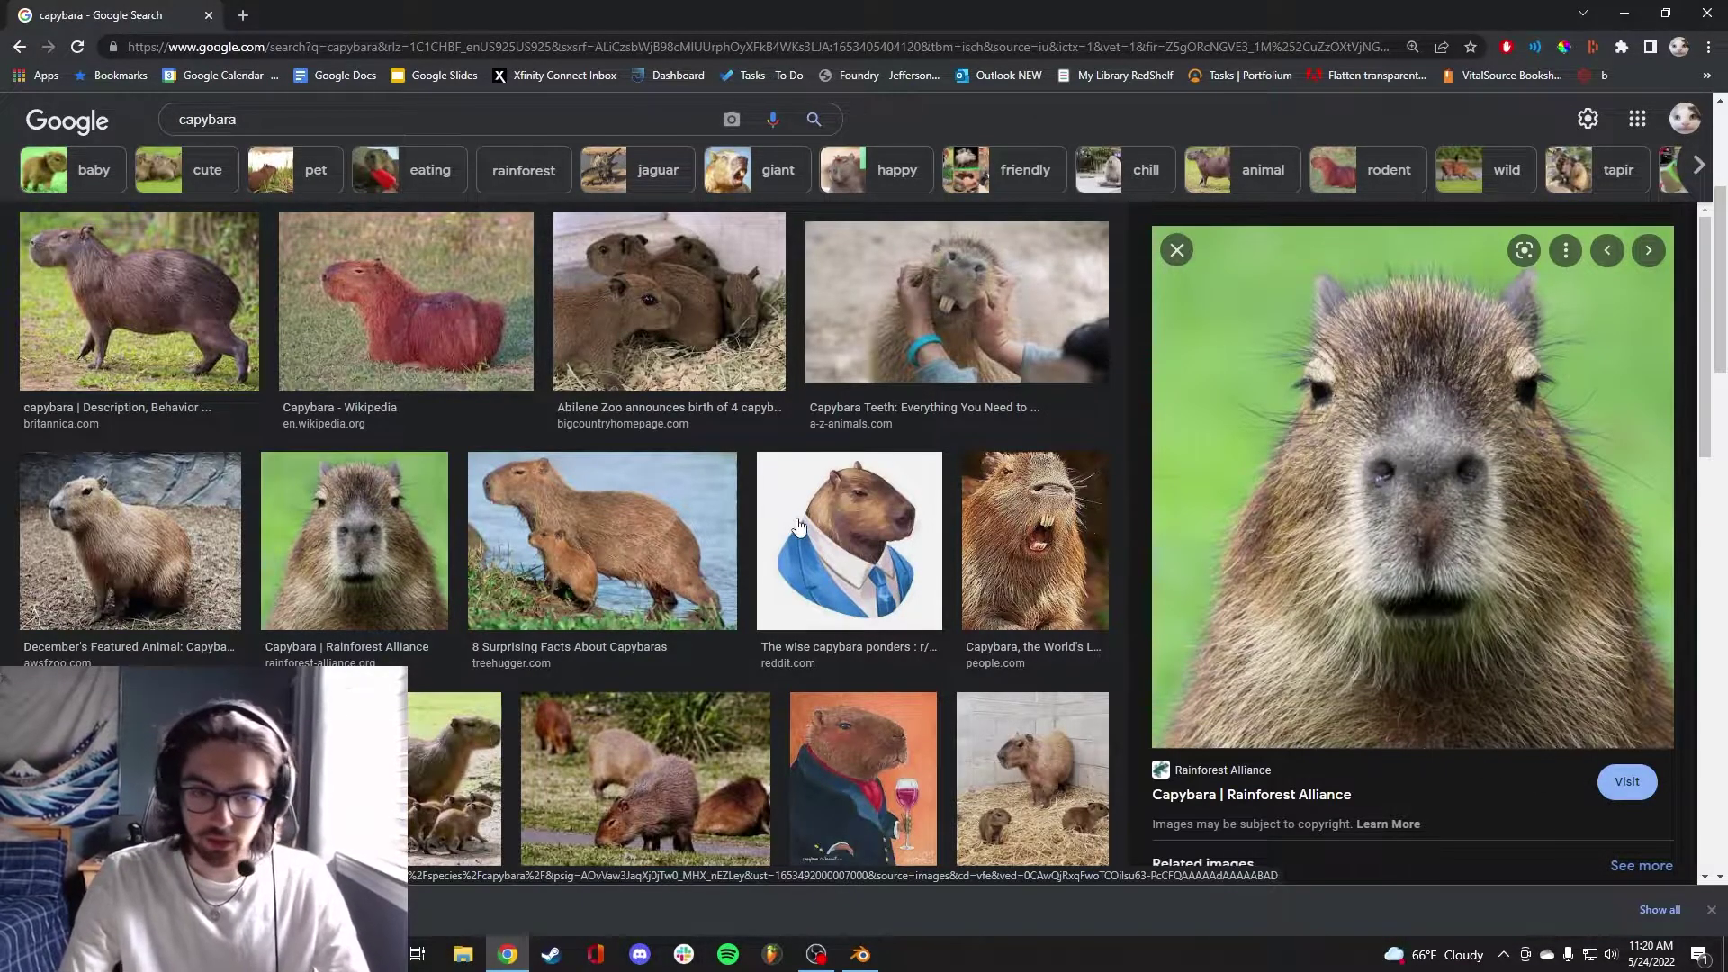
# Save the side-view photo of an adult capybara with its young standing in water from the image results
pyautogui.scroll(3, 461, 488)
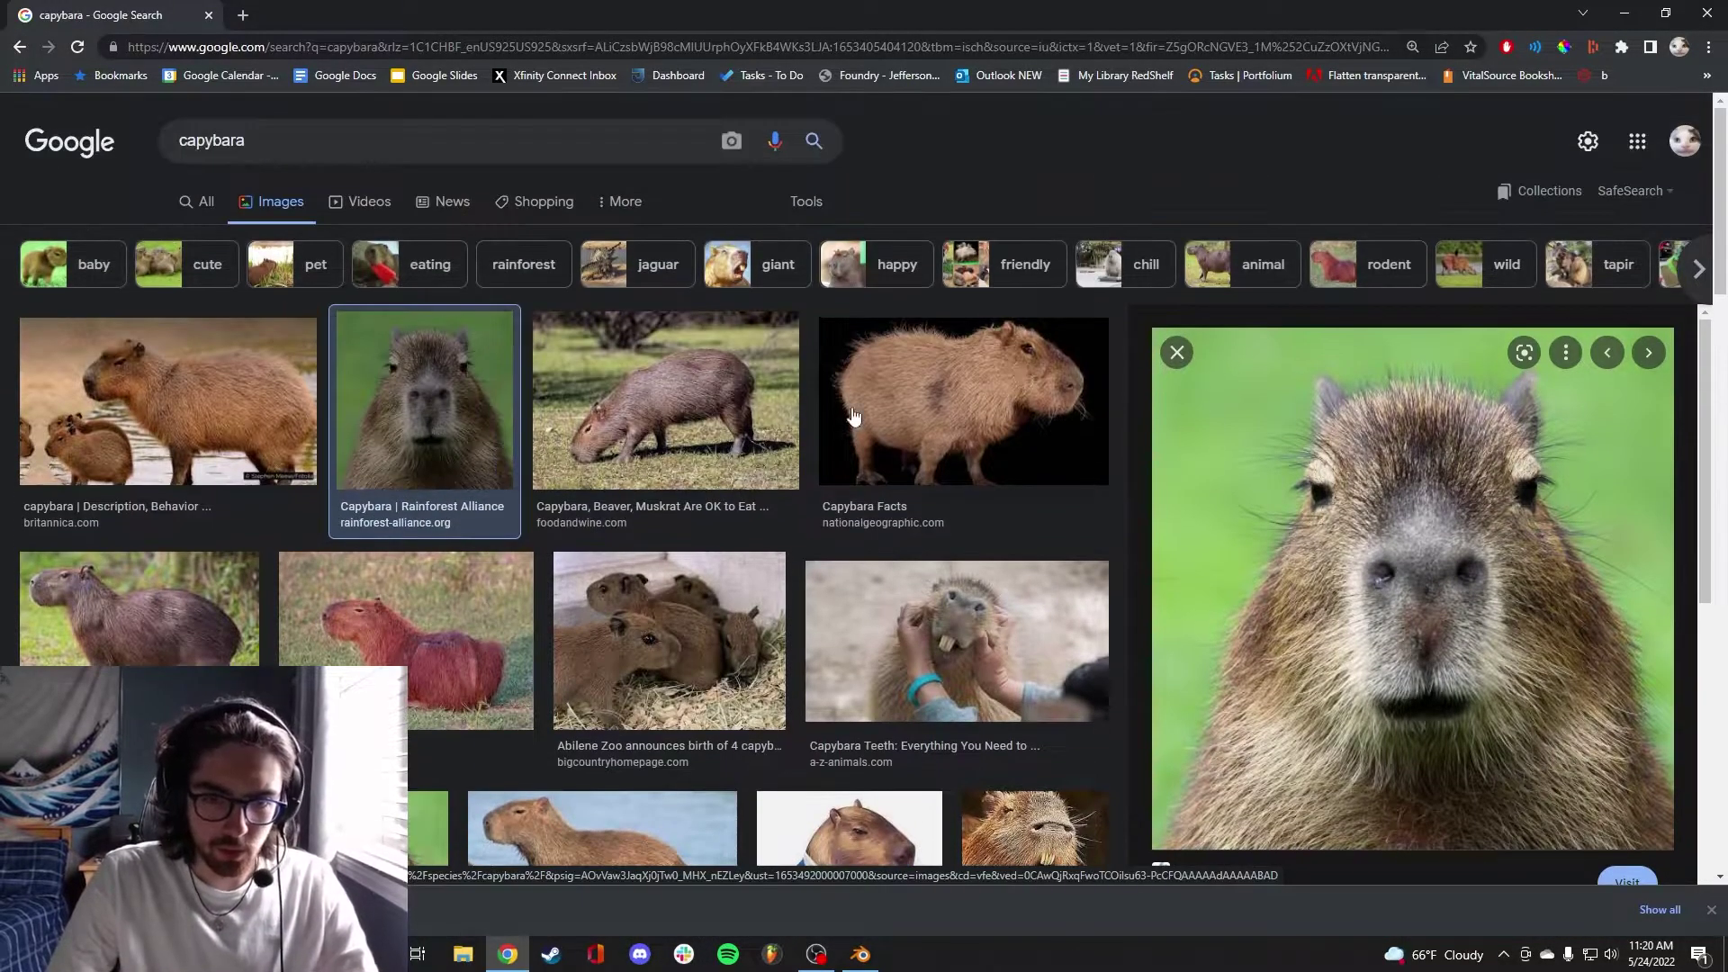
pyautogui.click(243, 395)
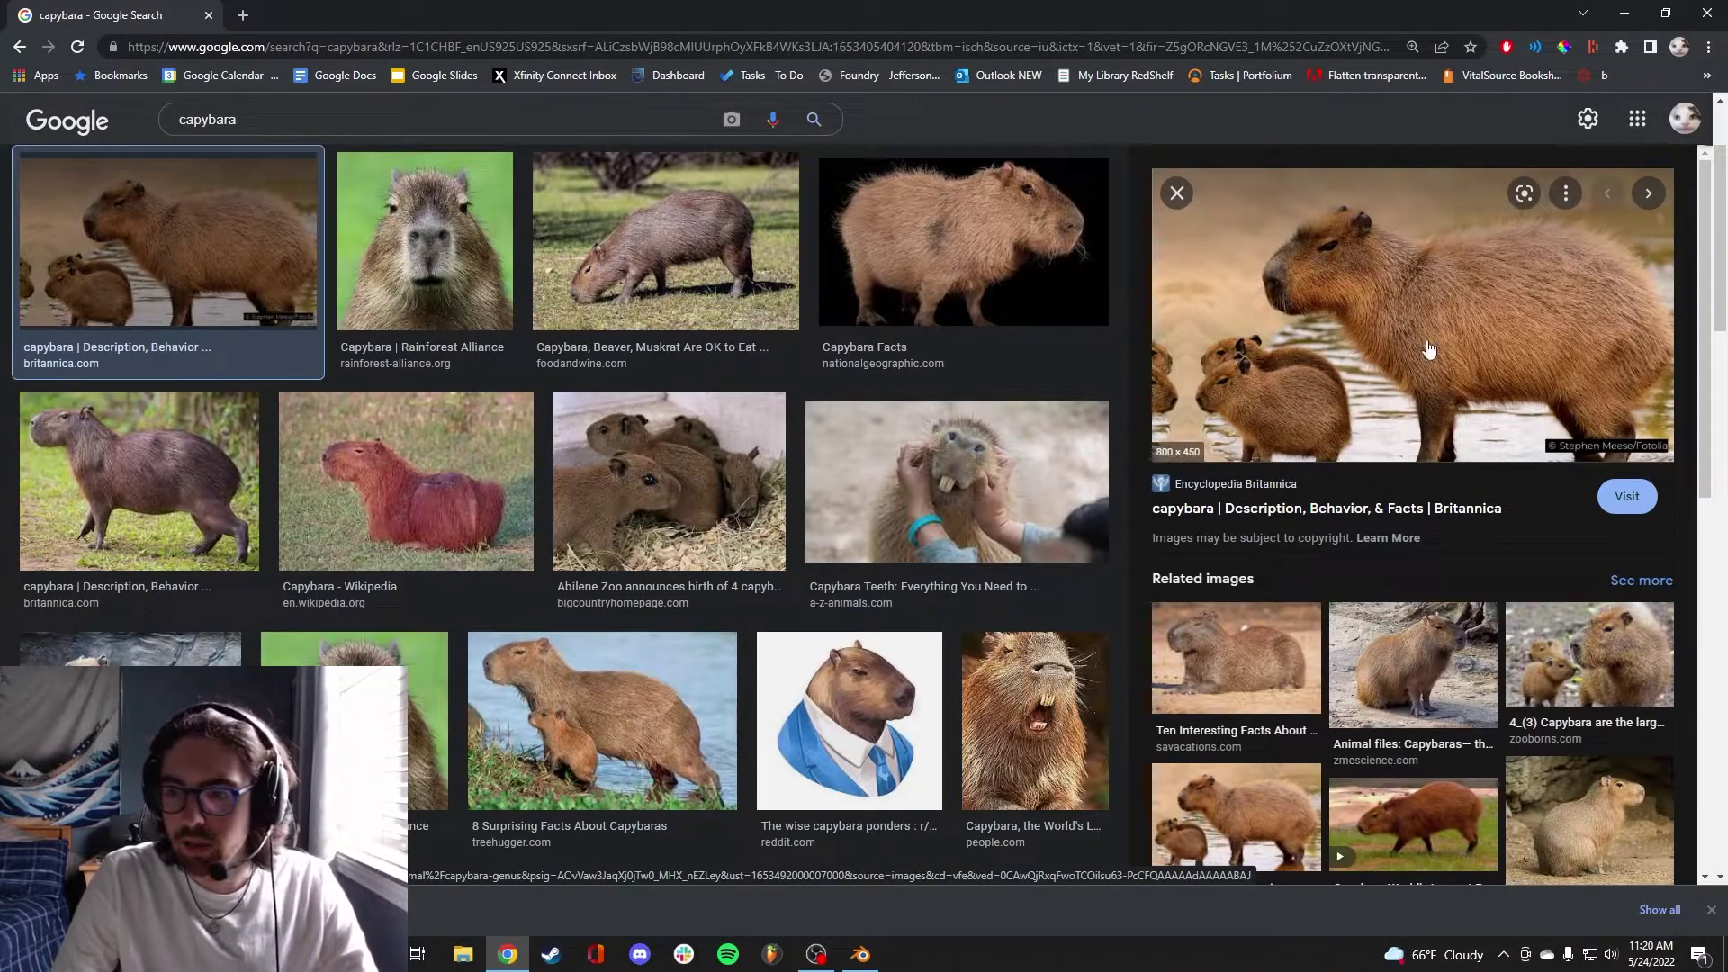
pyautogui.rightClick(1298, 316)
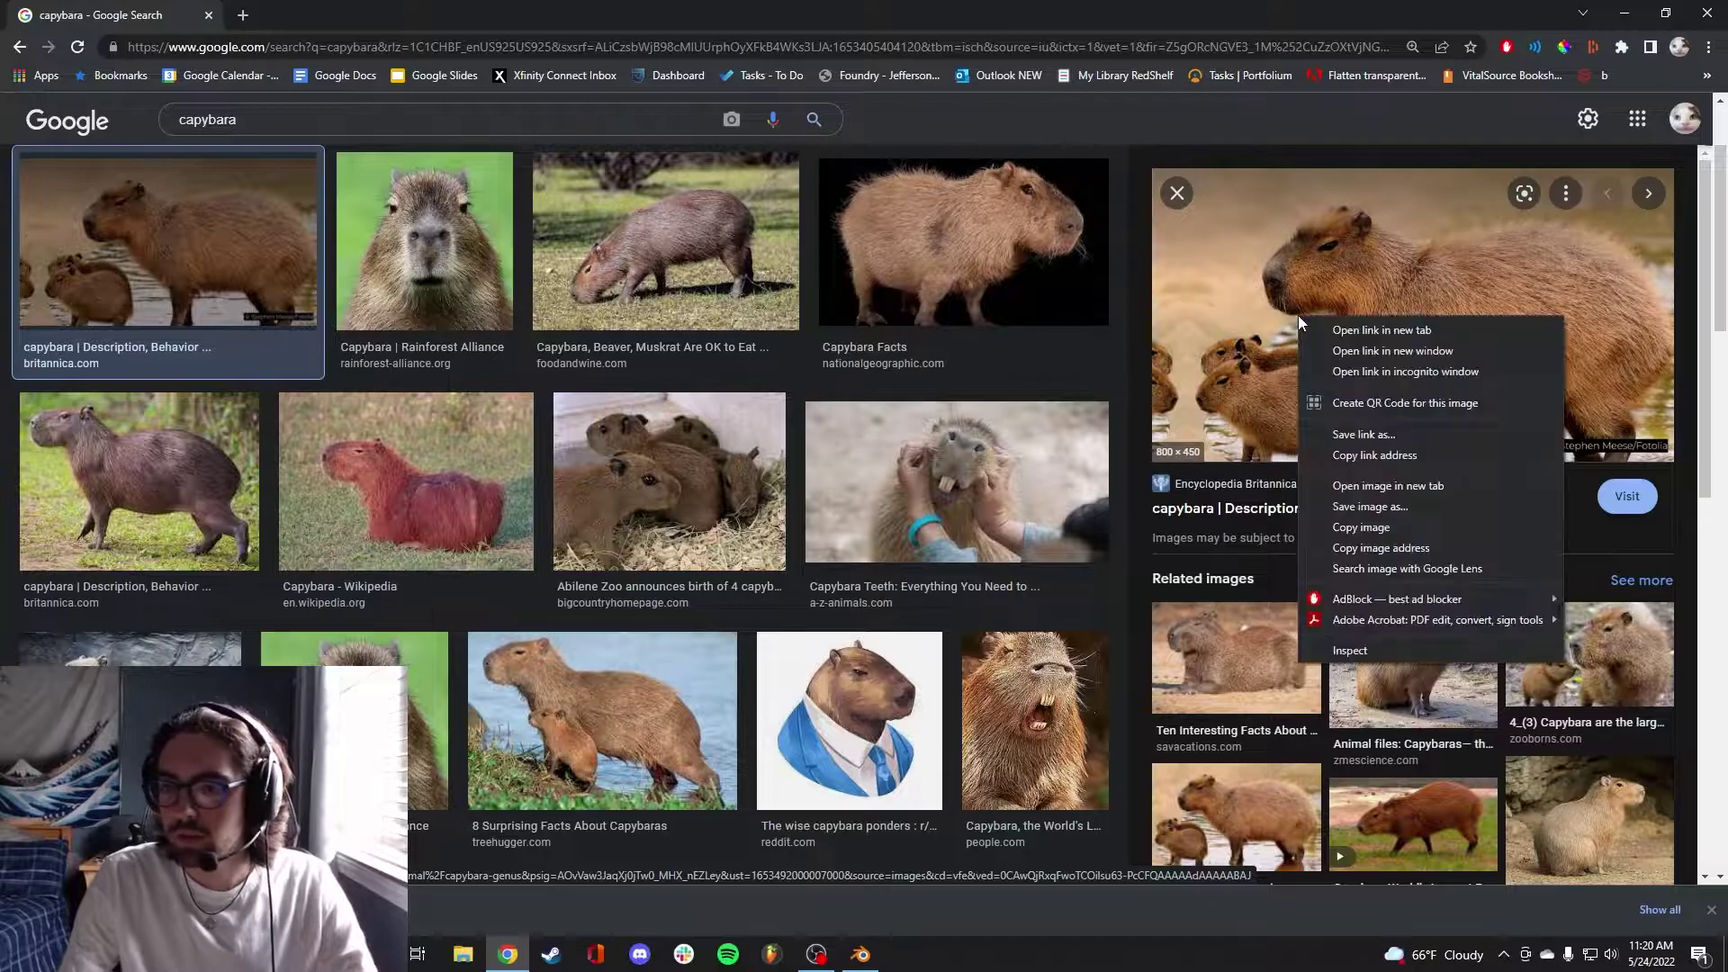
pyautogui.click(1369, 506)
pyautogui.press('Return')
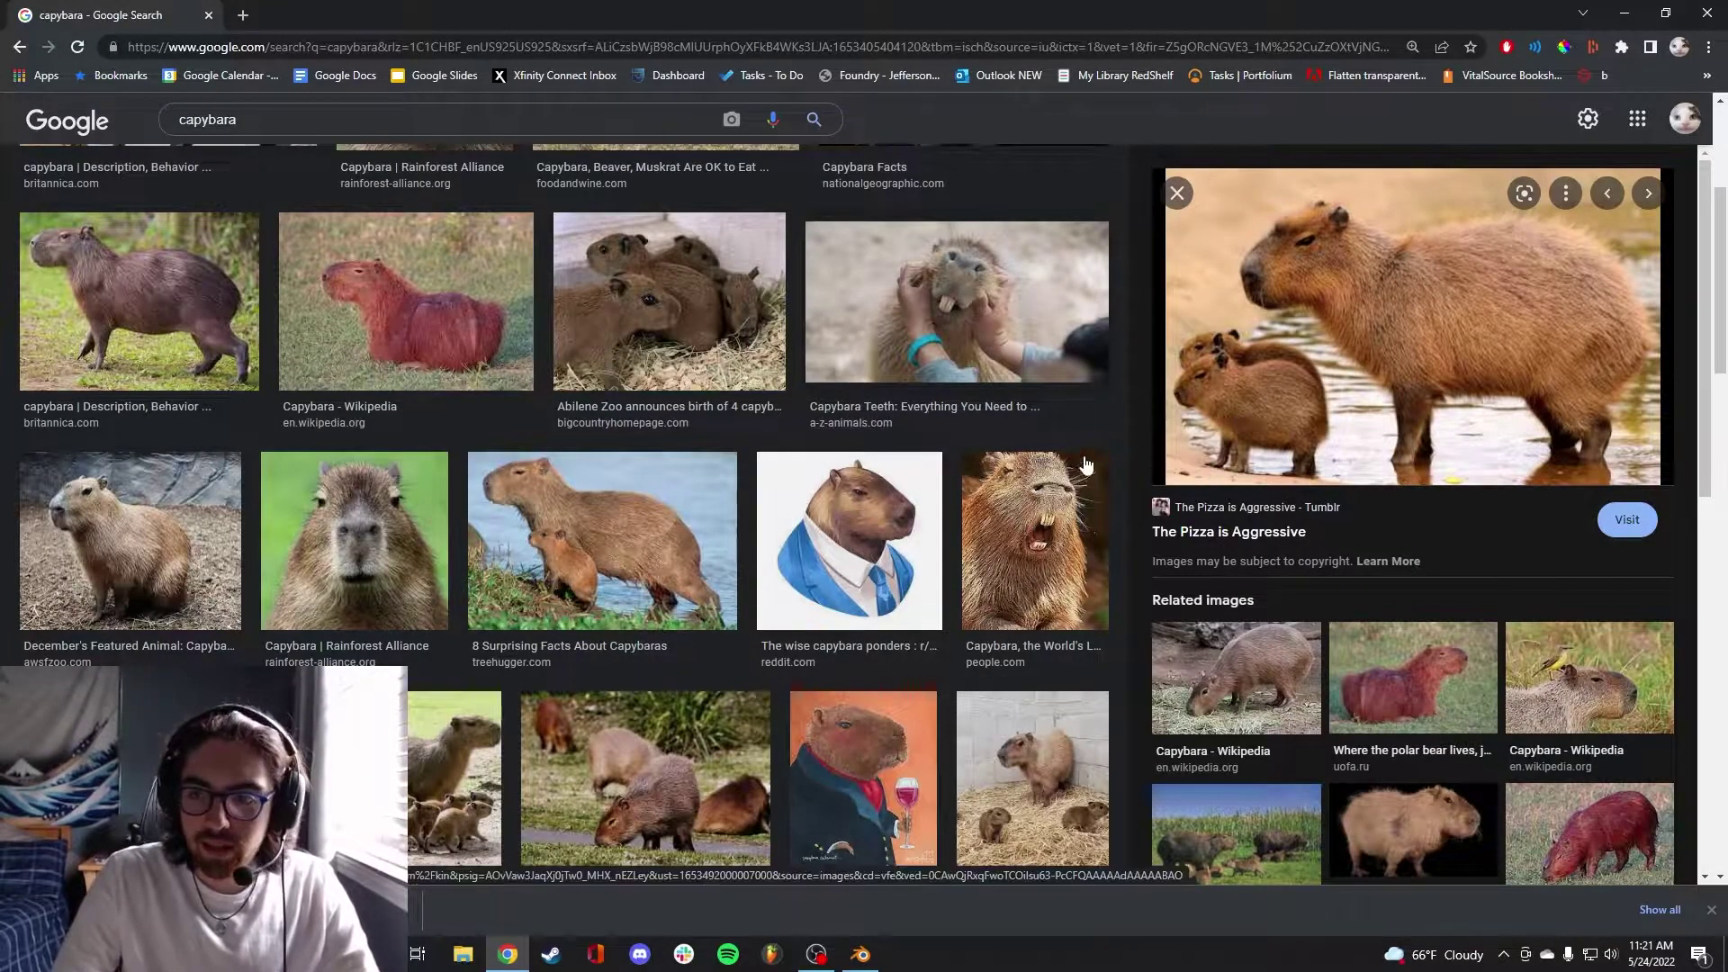
pyautogui.scroll(-3, 772, 494)
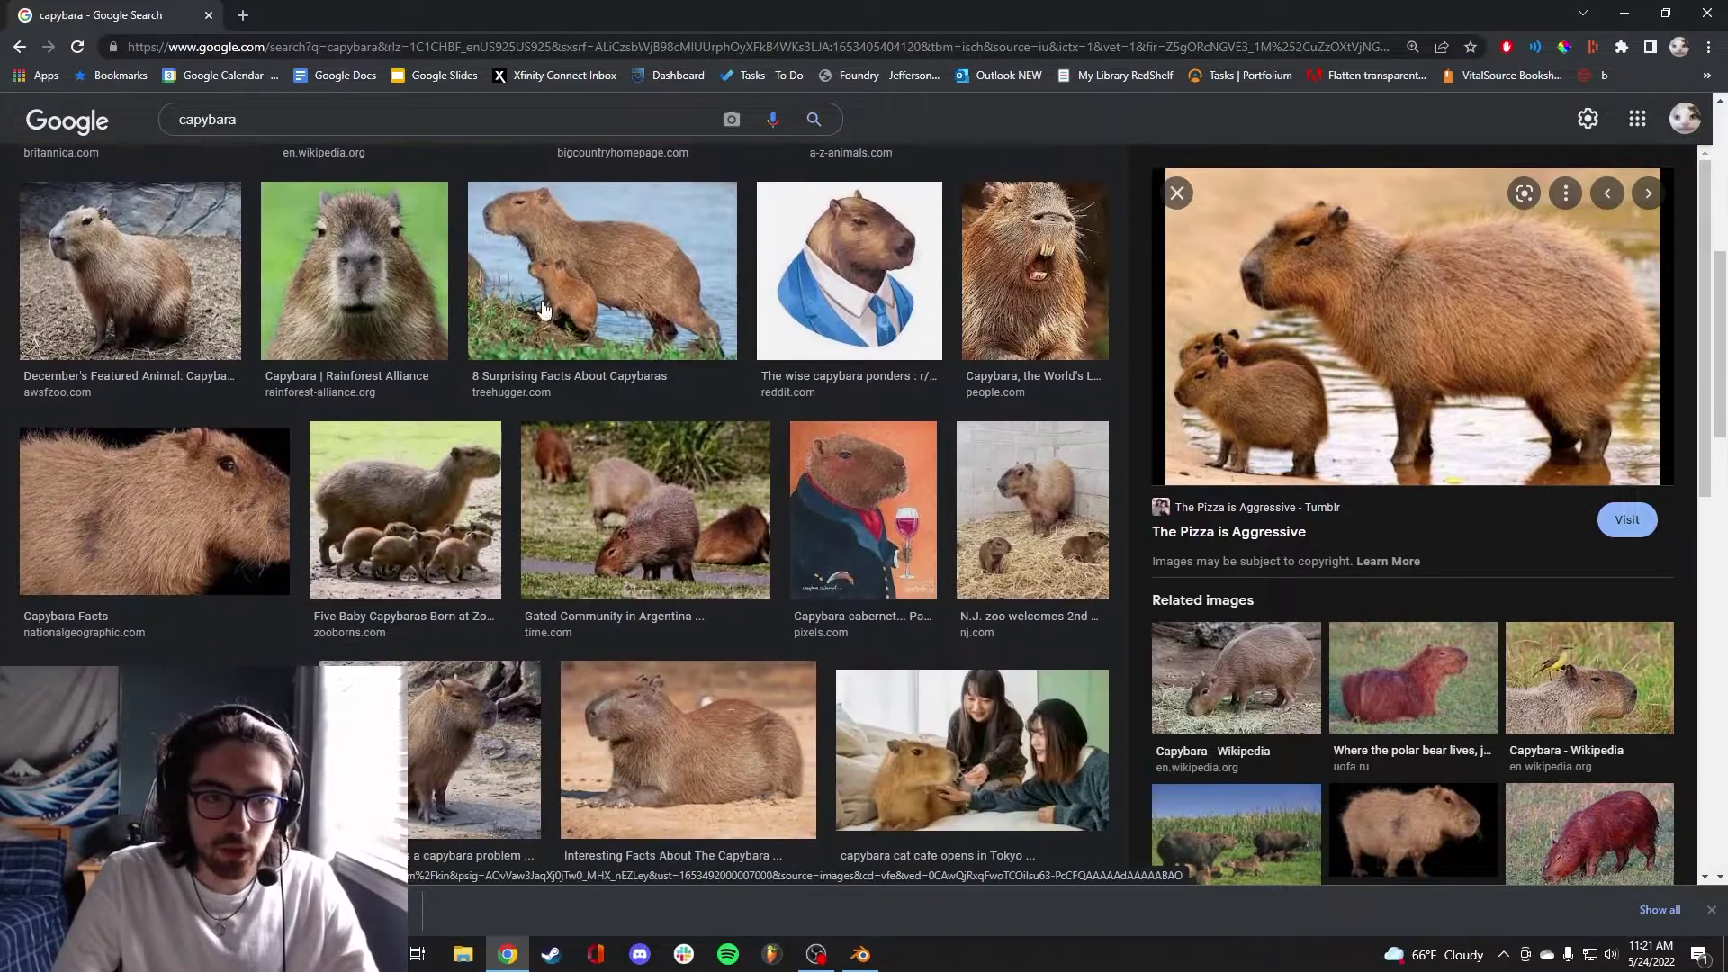
pyautogui.scroll(2, 720, 397)
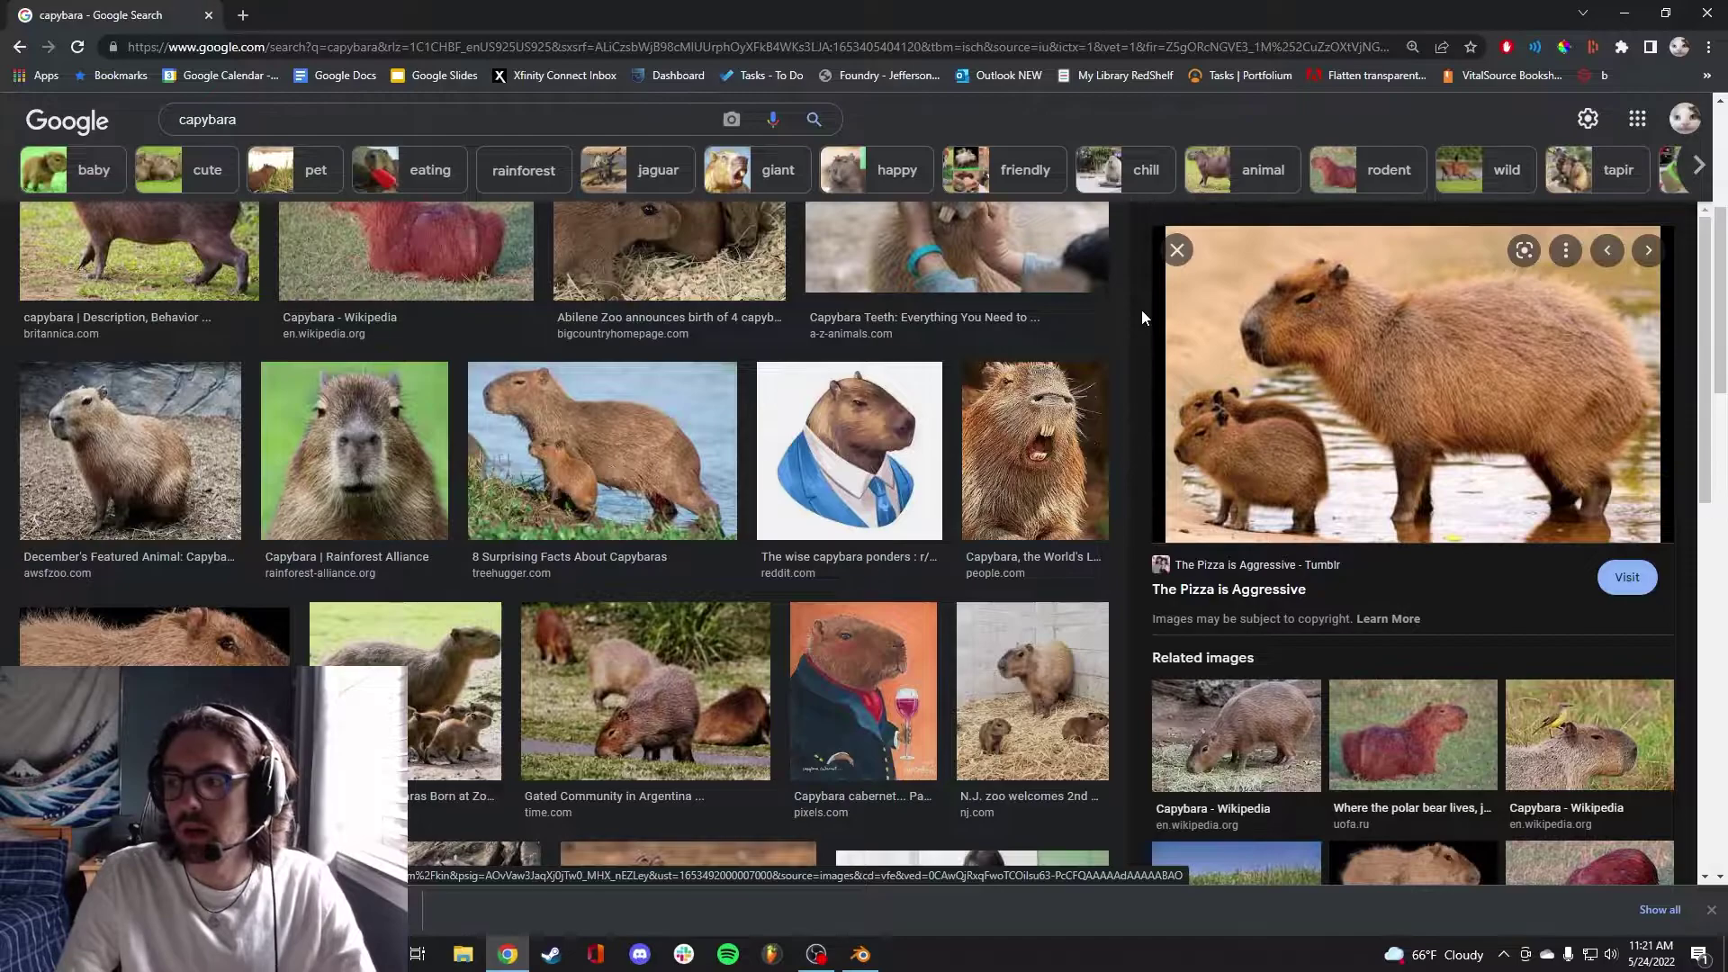
# Switch to Blender, split the 3D viewport into two side-by-side areas and turn the new one into an image editor
pyautogui.hotkey('alt', 'Tab')
pyautogui.moveTo(1418, 52); pyautogui.dragTo(882, 93)
pyautogui.click(972, 56)
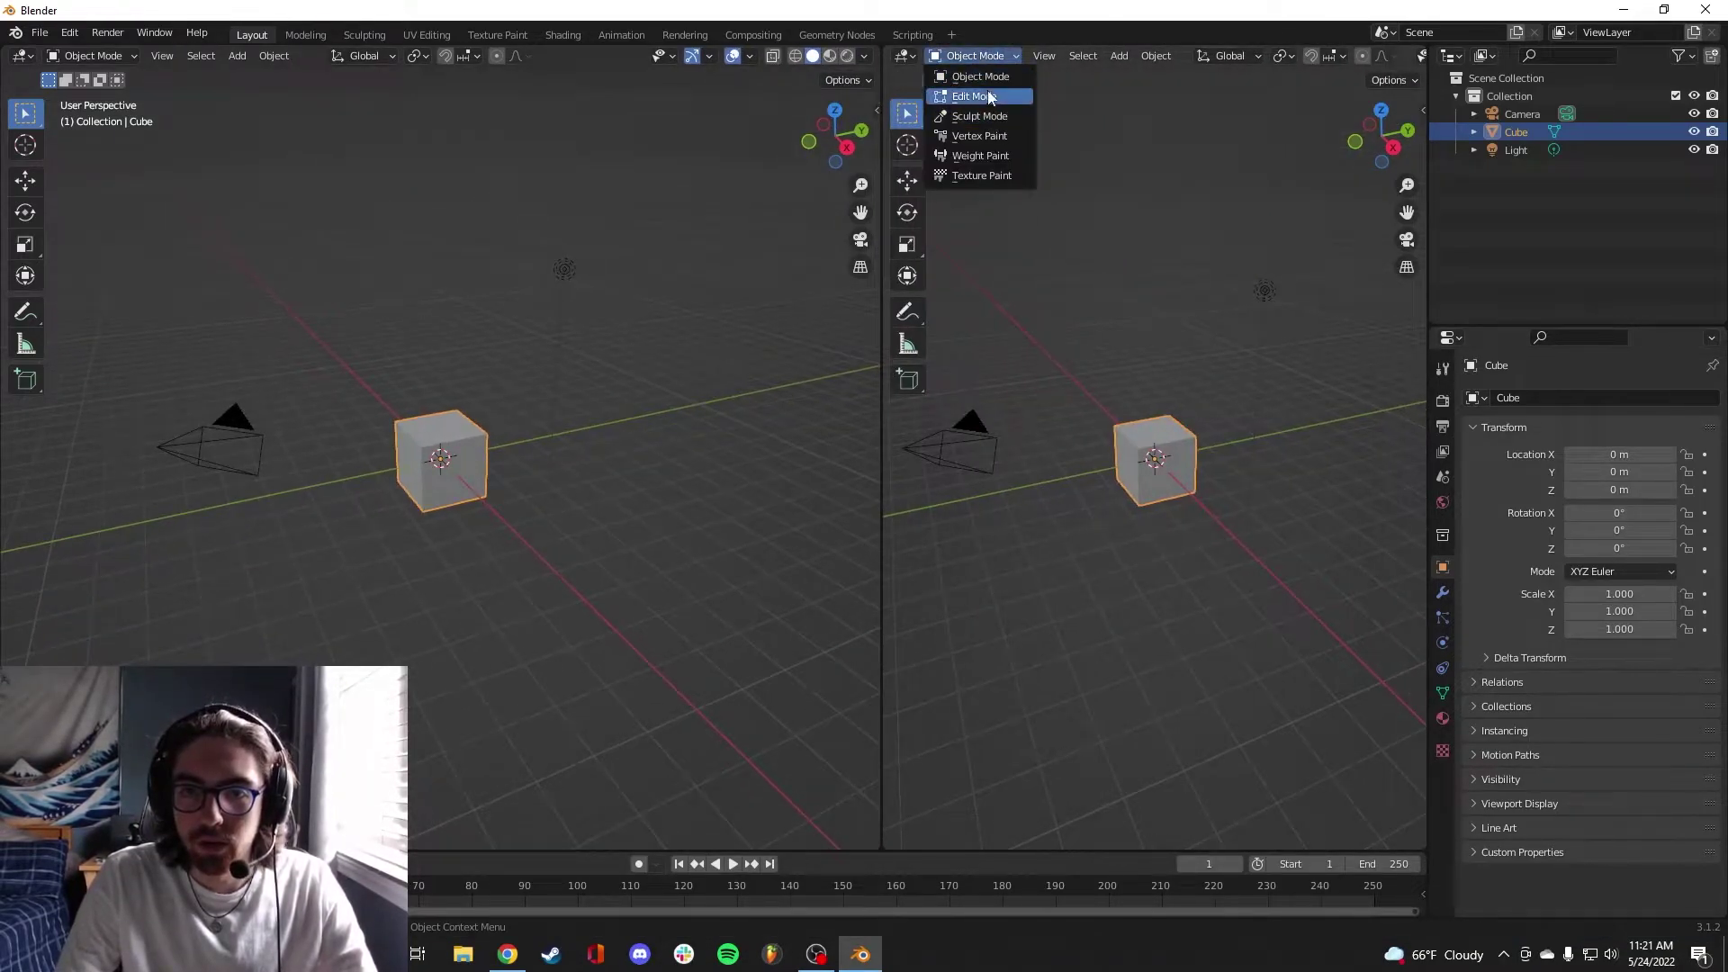
pyautogui.click(909, 56)
pyautogui.click(964, 146)
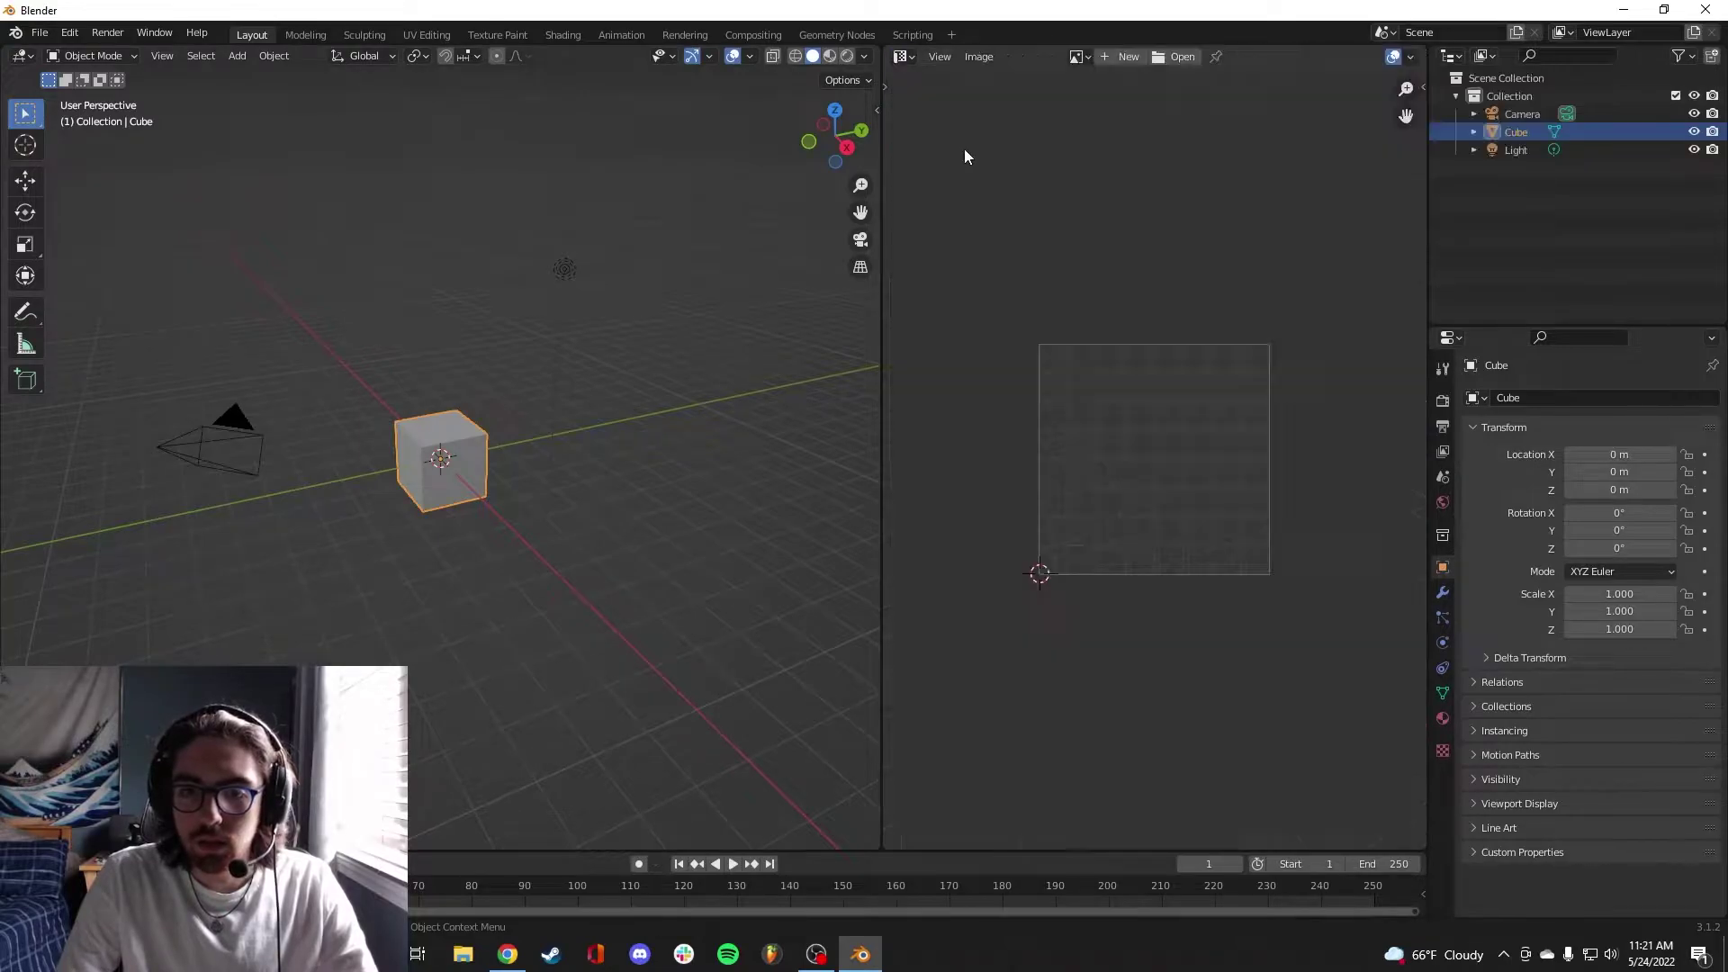
# Open tumblr_inline_pblzp0x1Zt1r3u17t_500.jpg from the capyrender folder in the image editor
pyautogui.click(1172, 58)
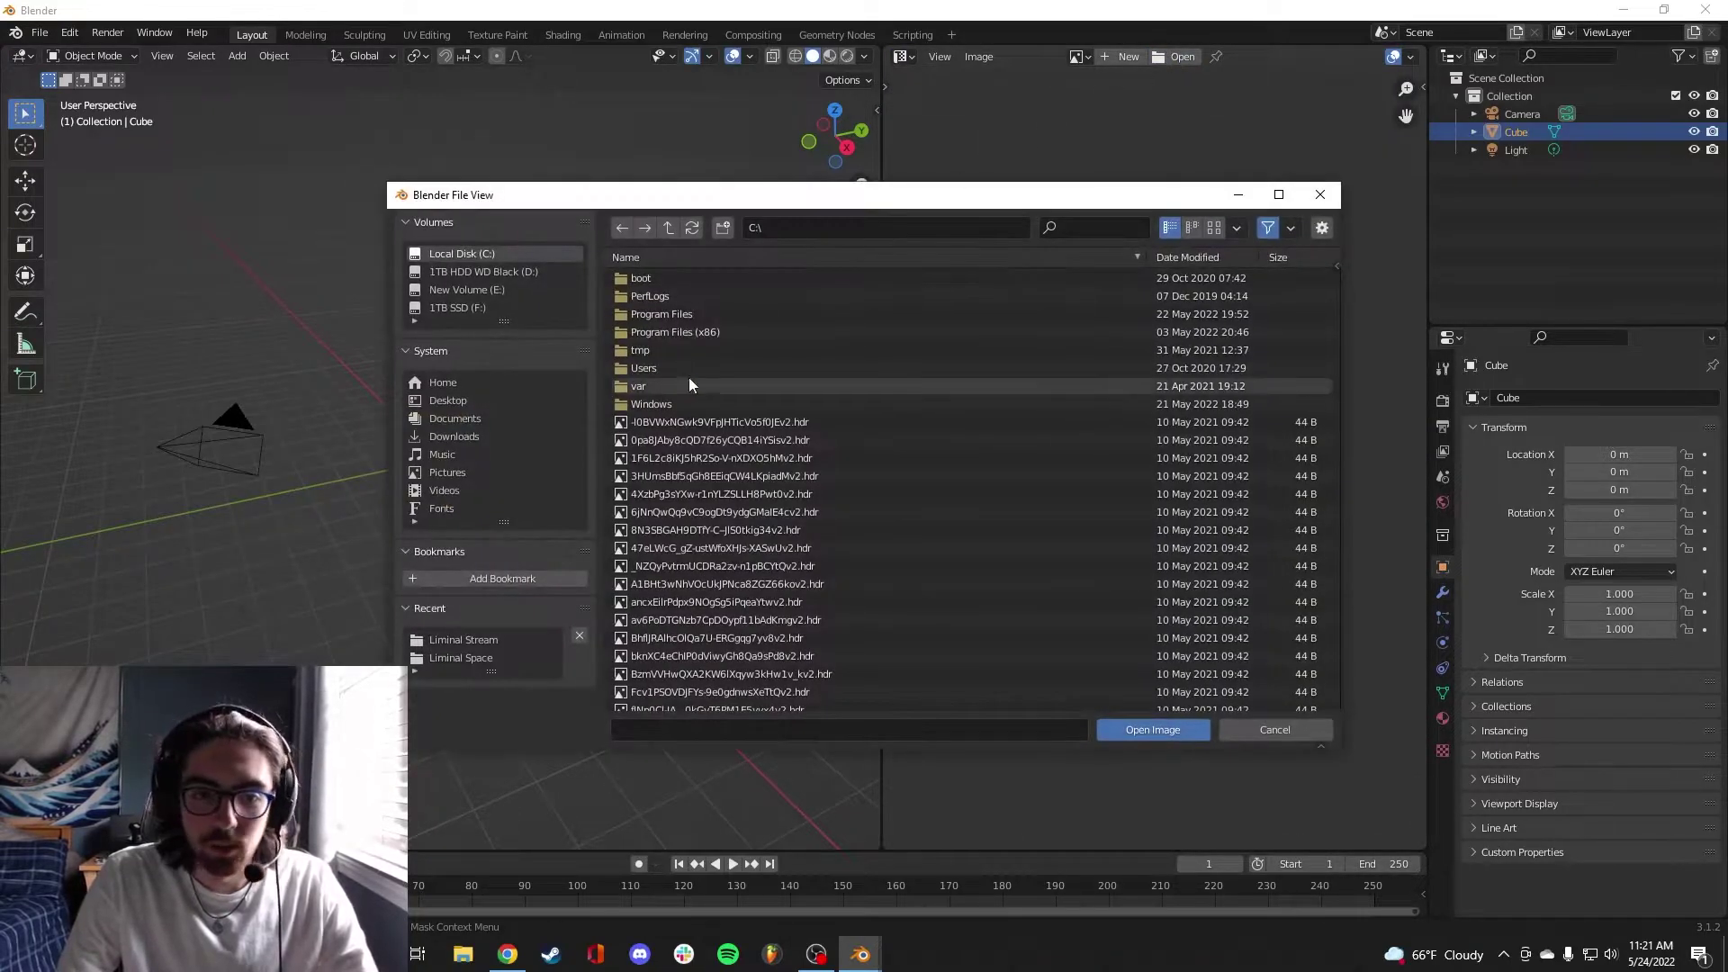
pyautogui.click(688, 277)
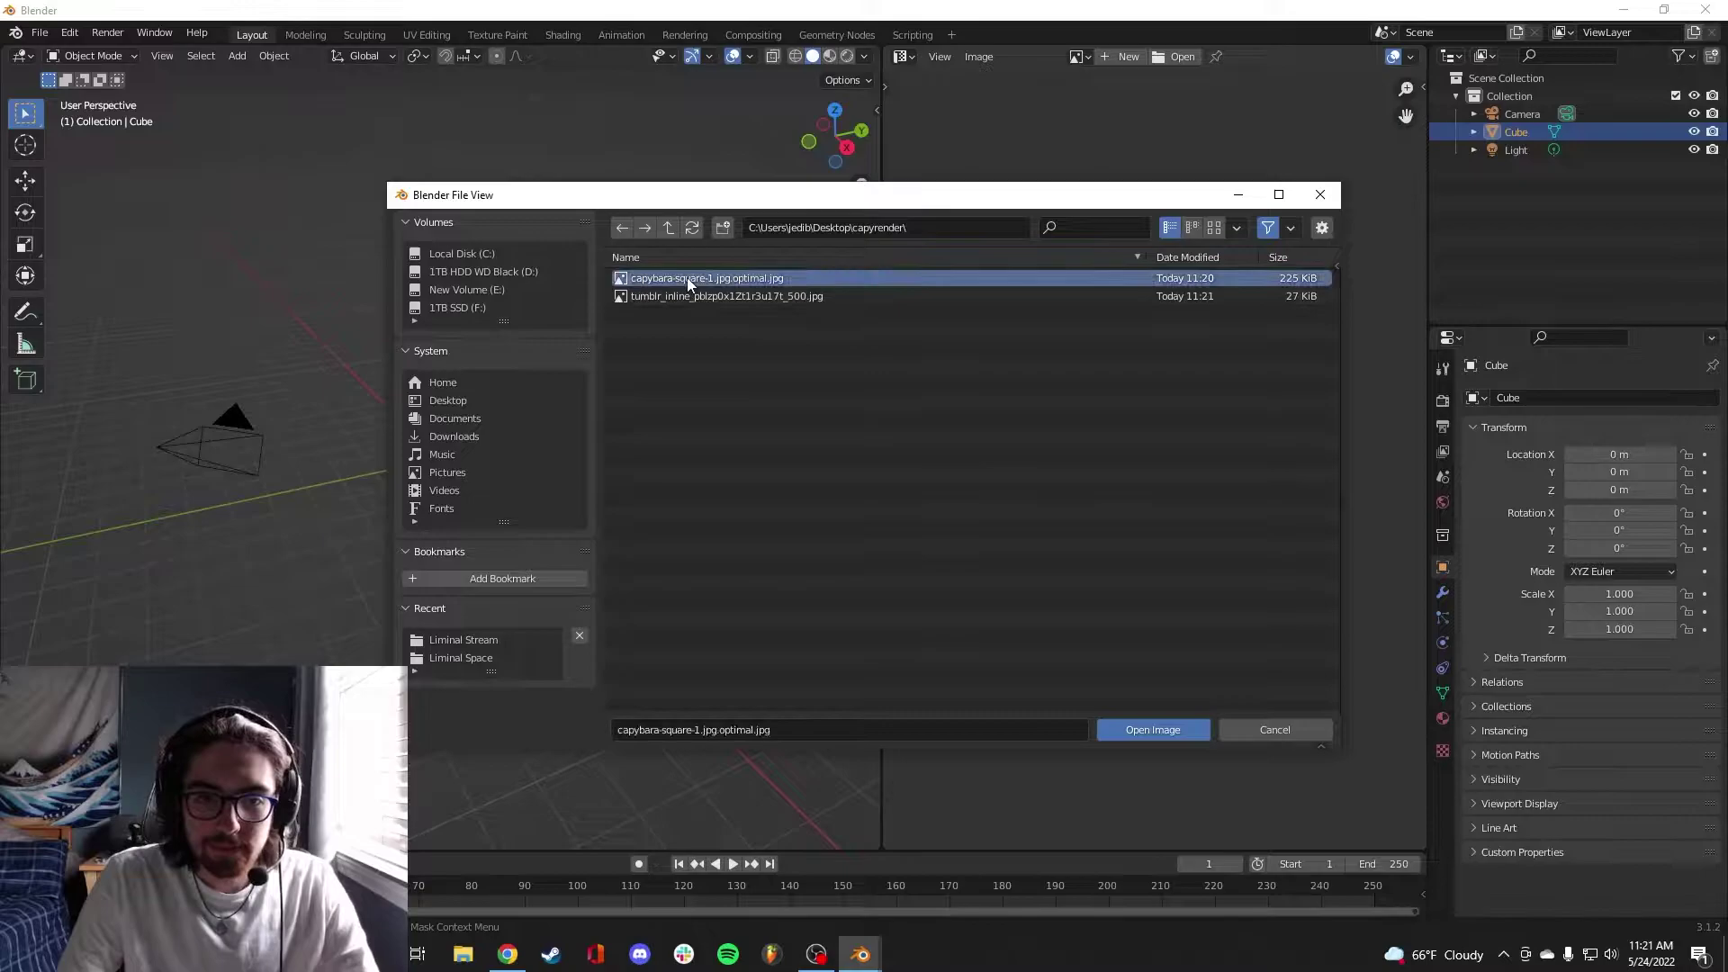
pyautogui.click(716, 297)
pyautogui.click(1158, 729)
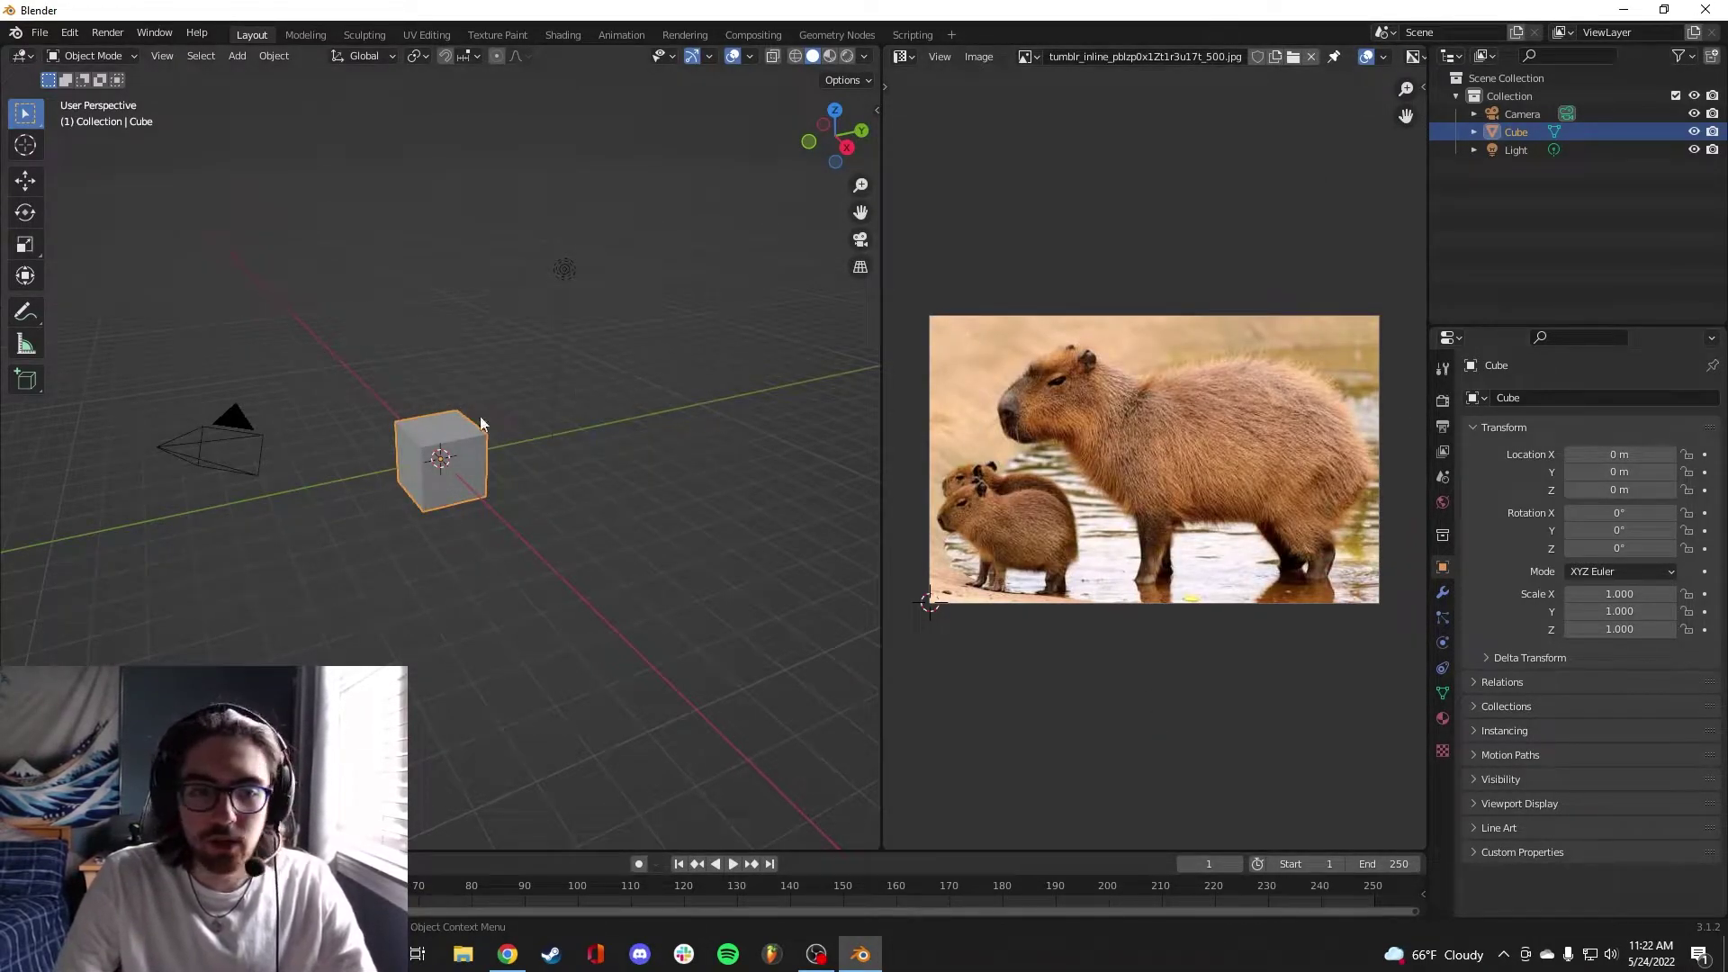
# Delete the default cube from the scene
pyautogui.click(542, 473)
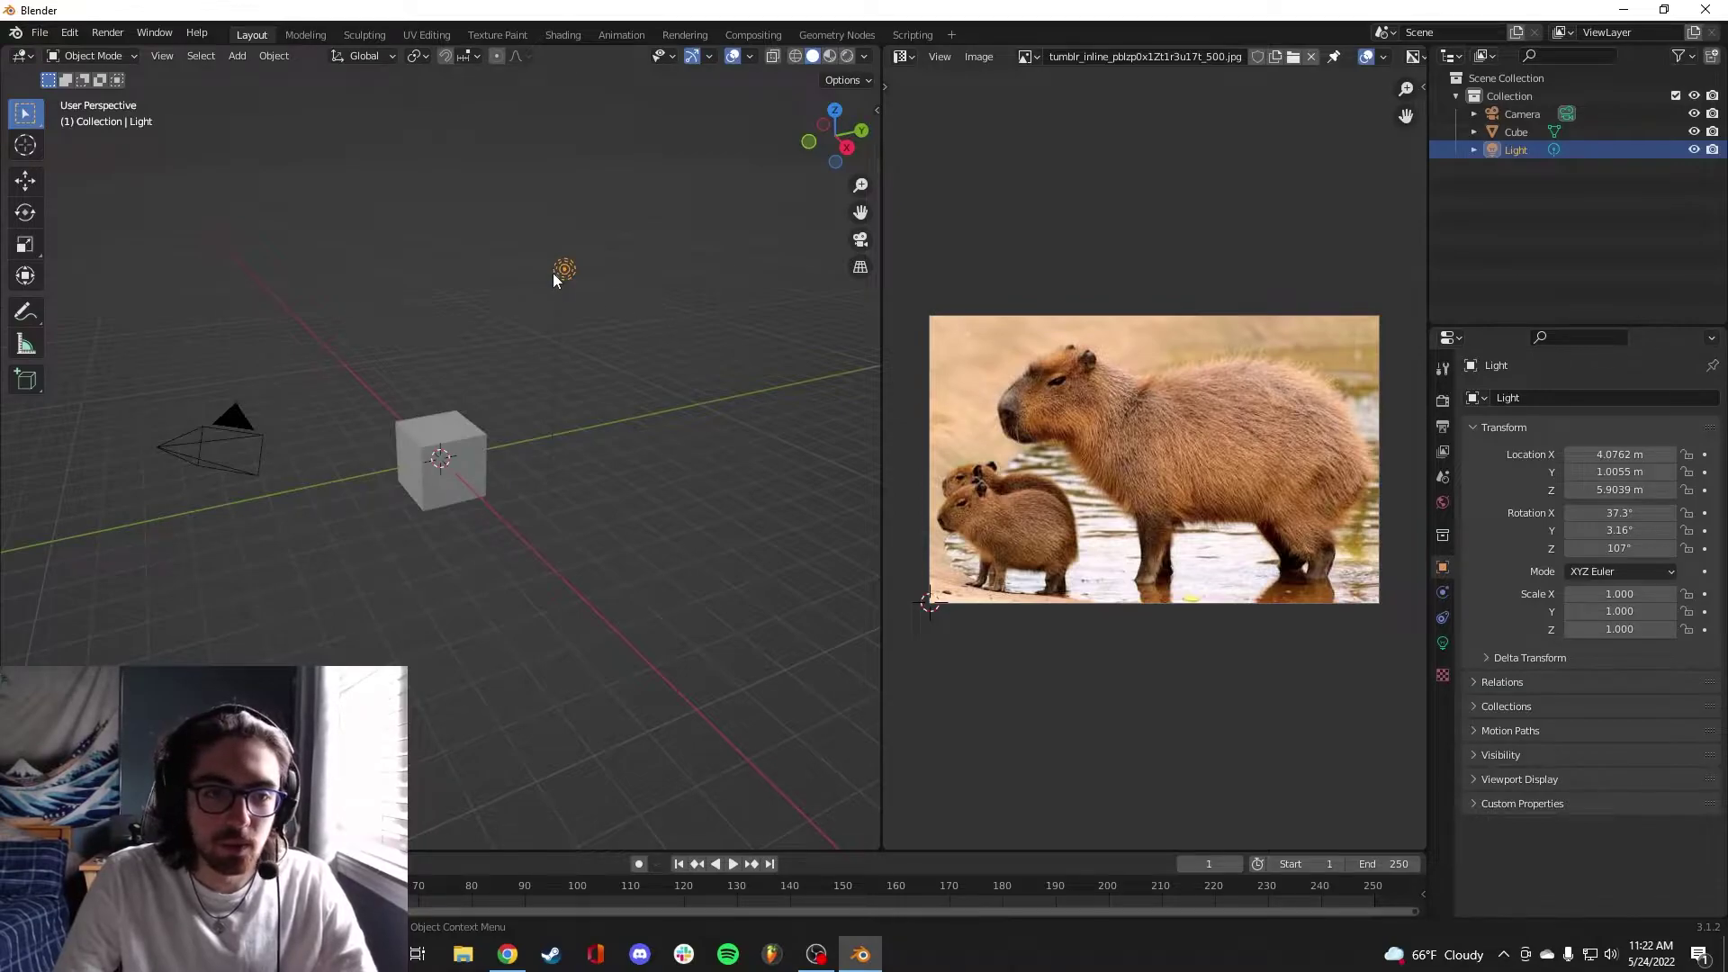
pyautogui.click(619, 432)
pyautogui.click(481, 457)
pyautogui.press('Delete')
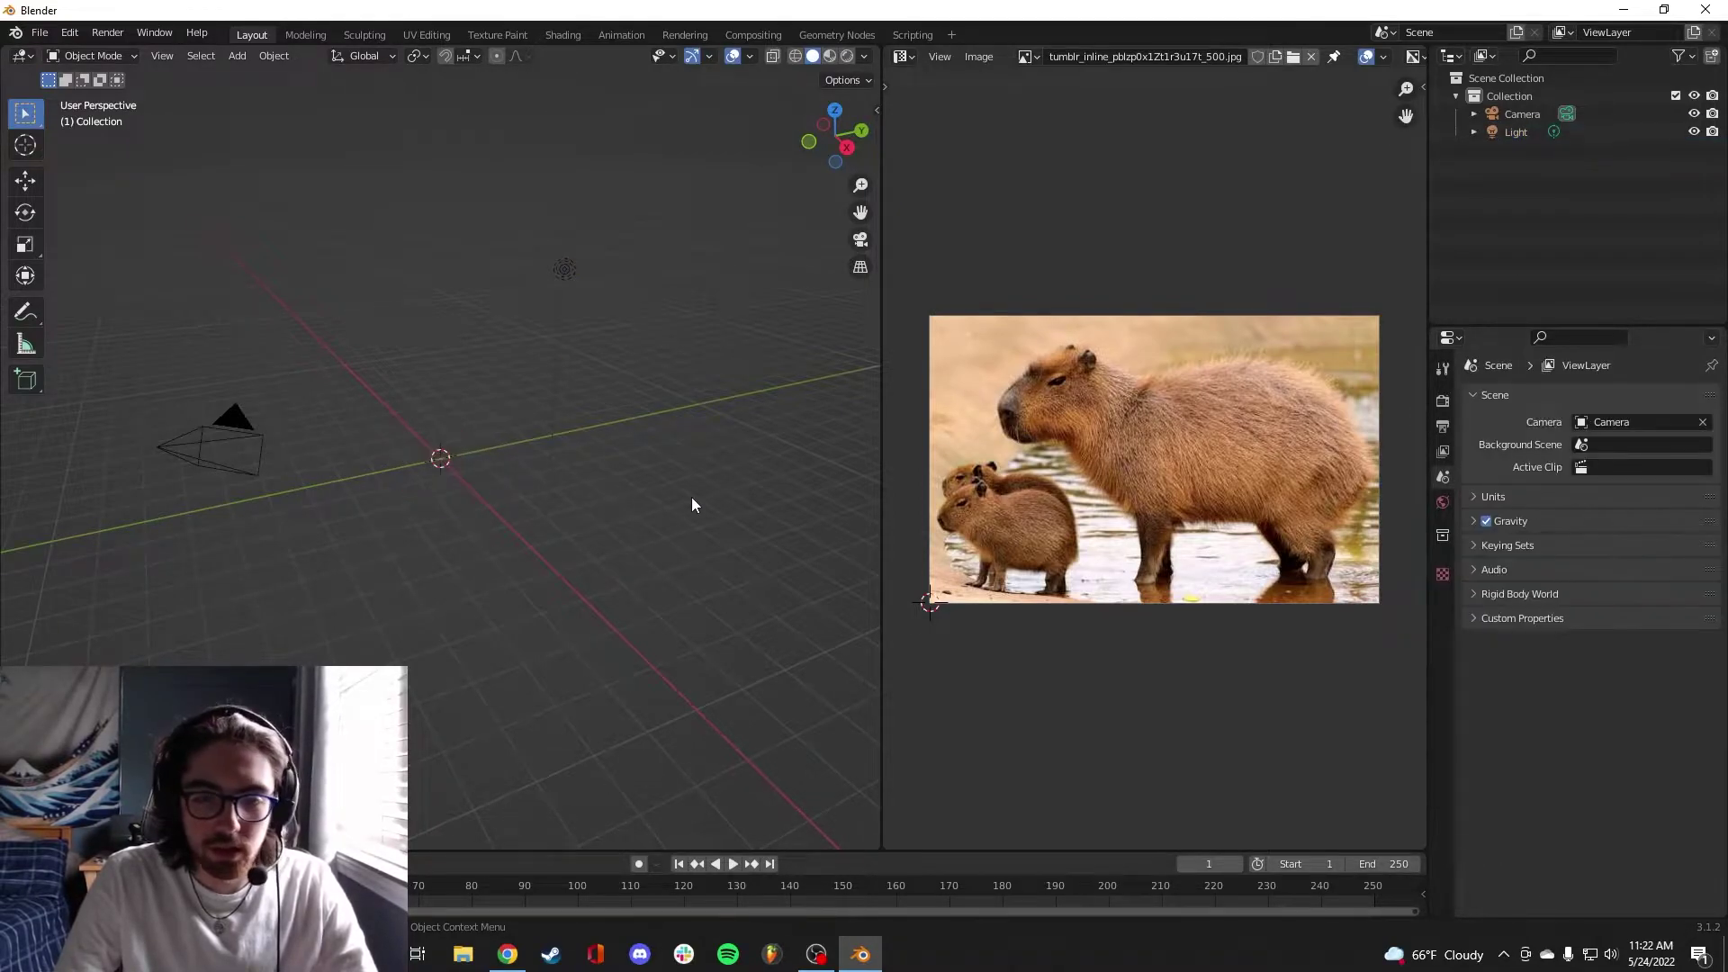
# Add a new cube mesh at the world origin and leave it deselected
pyautogui.hotkey('shift', 'a')
pyautogui.moveTo(445, 463)
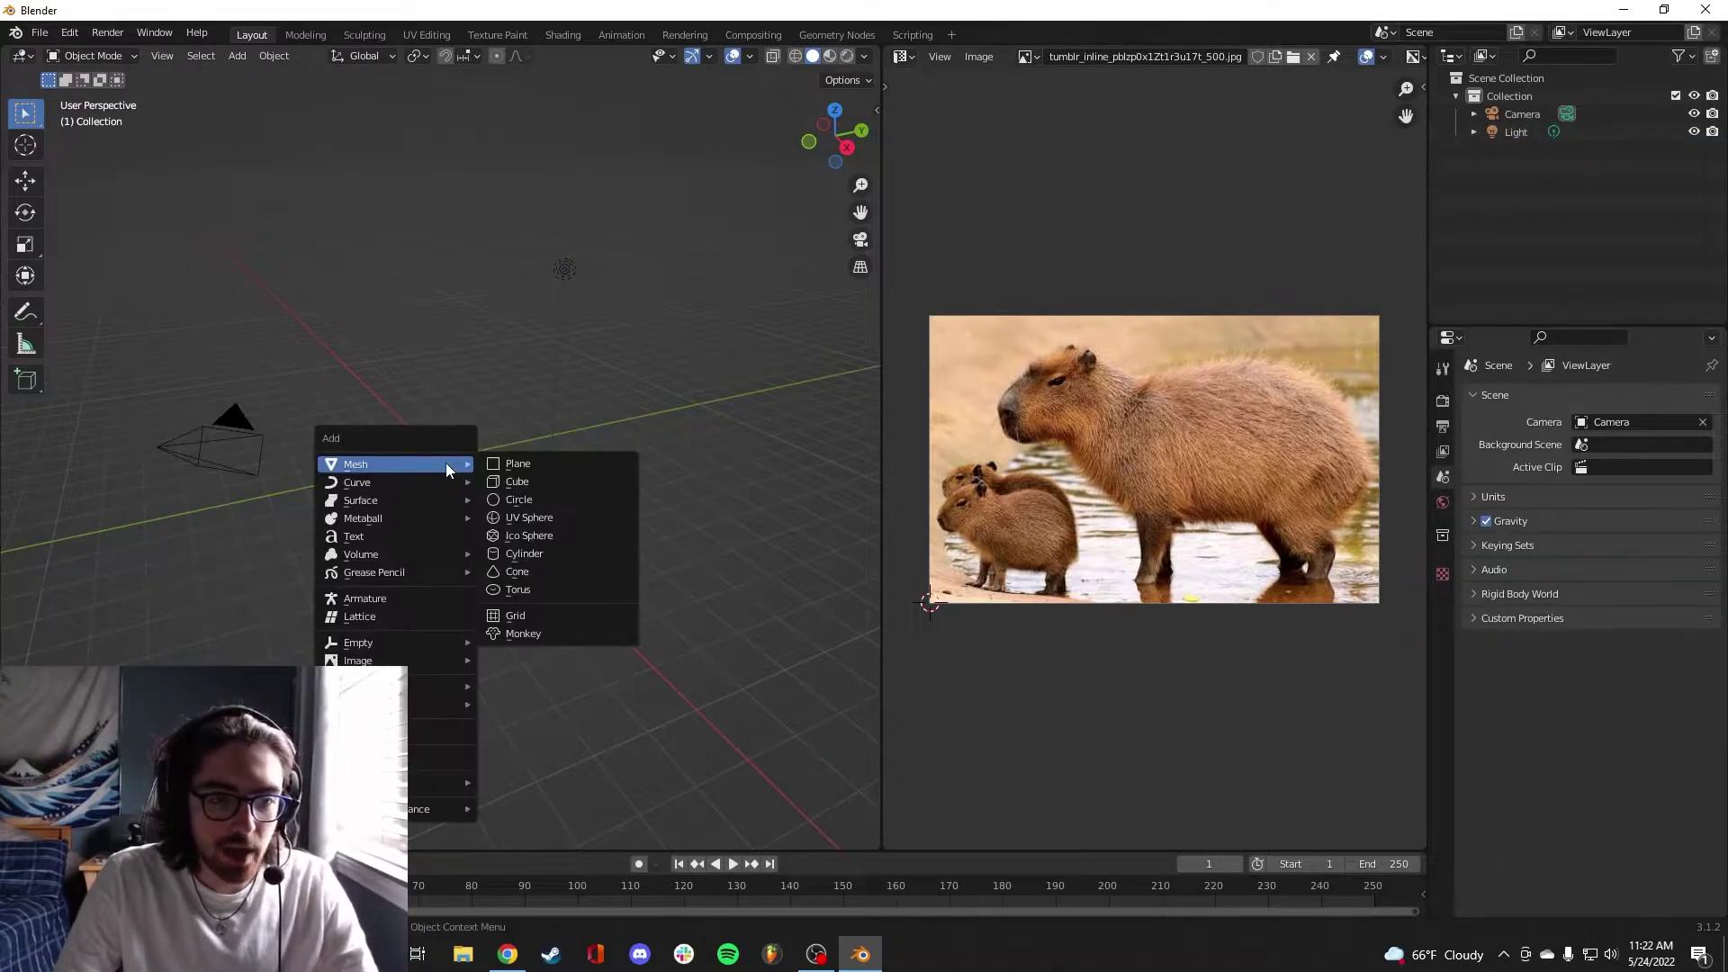
pyautogui.click(529, 477)
pyautogui.hotkey('shift', 'a')
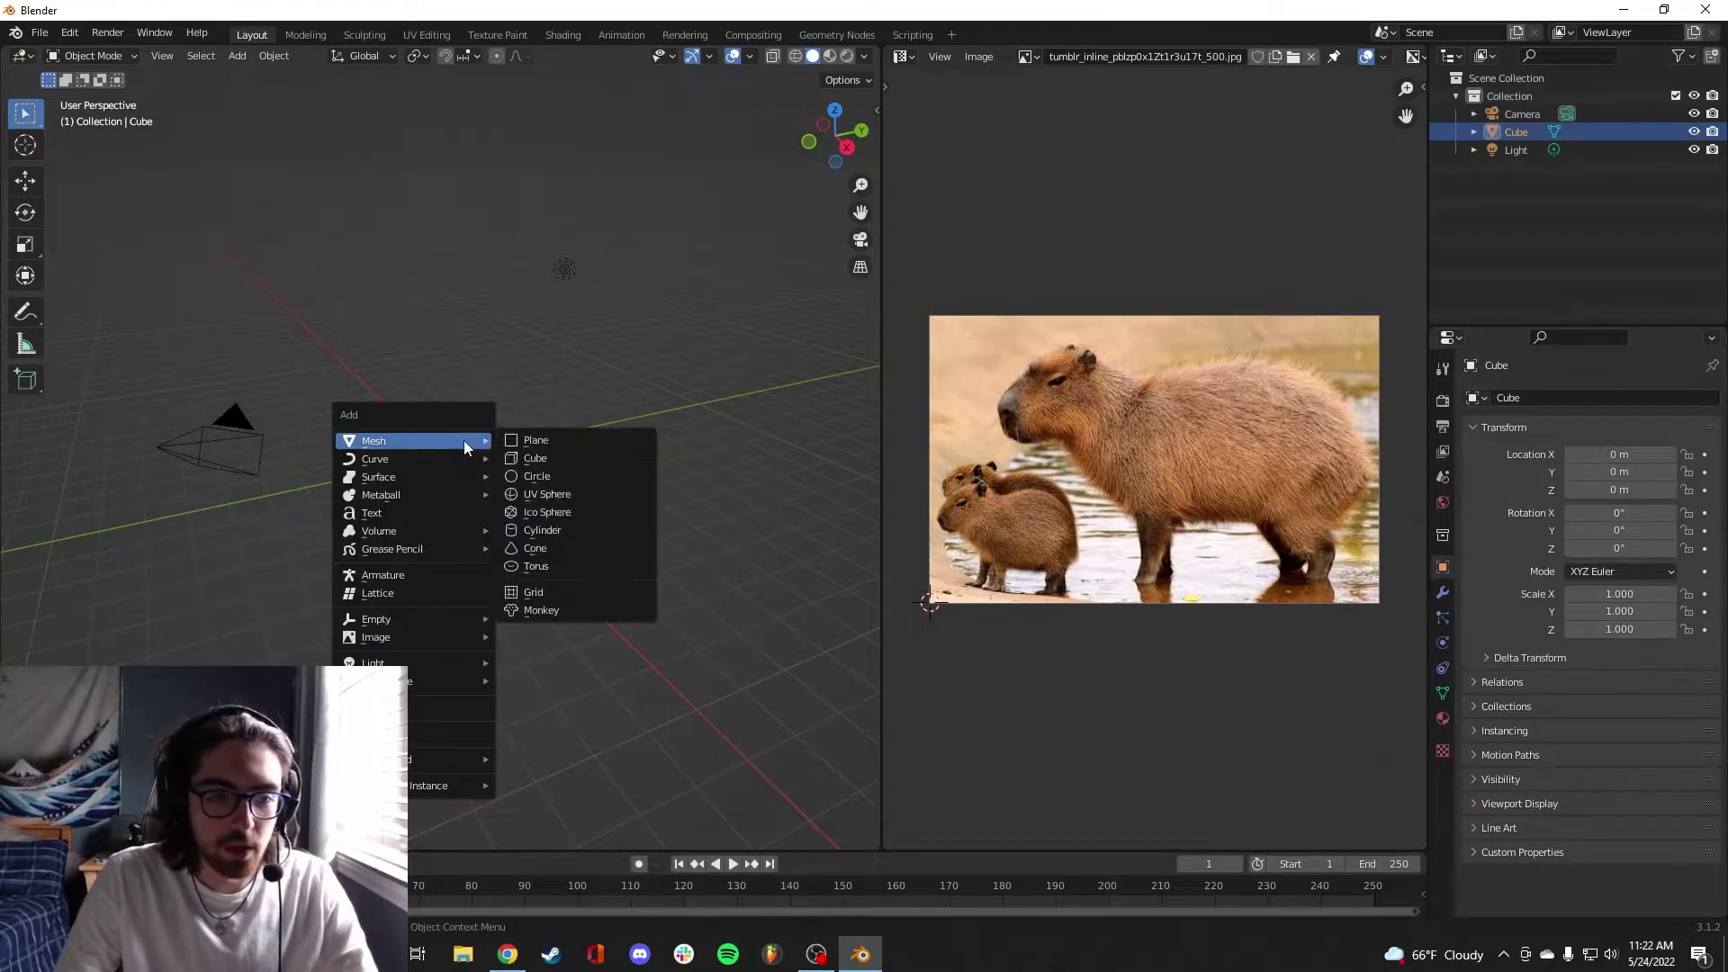
pyautogui.click(839, 370)
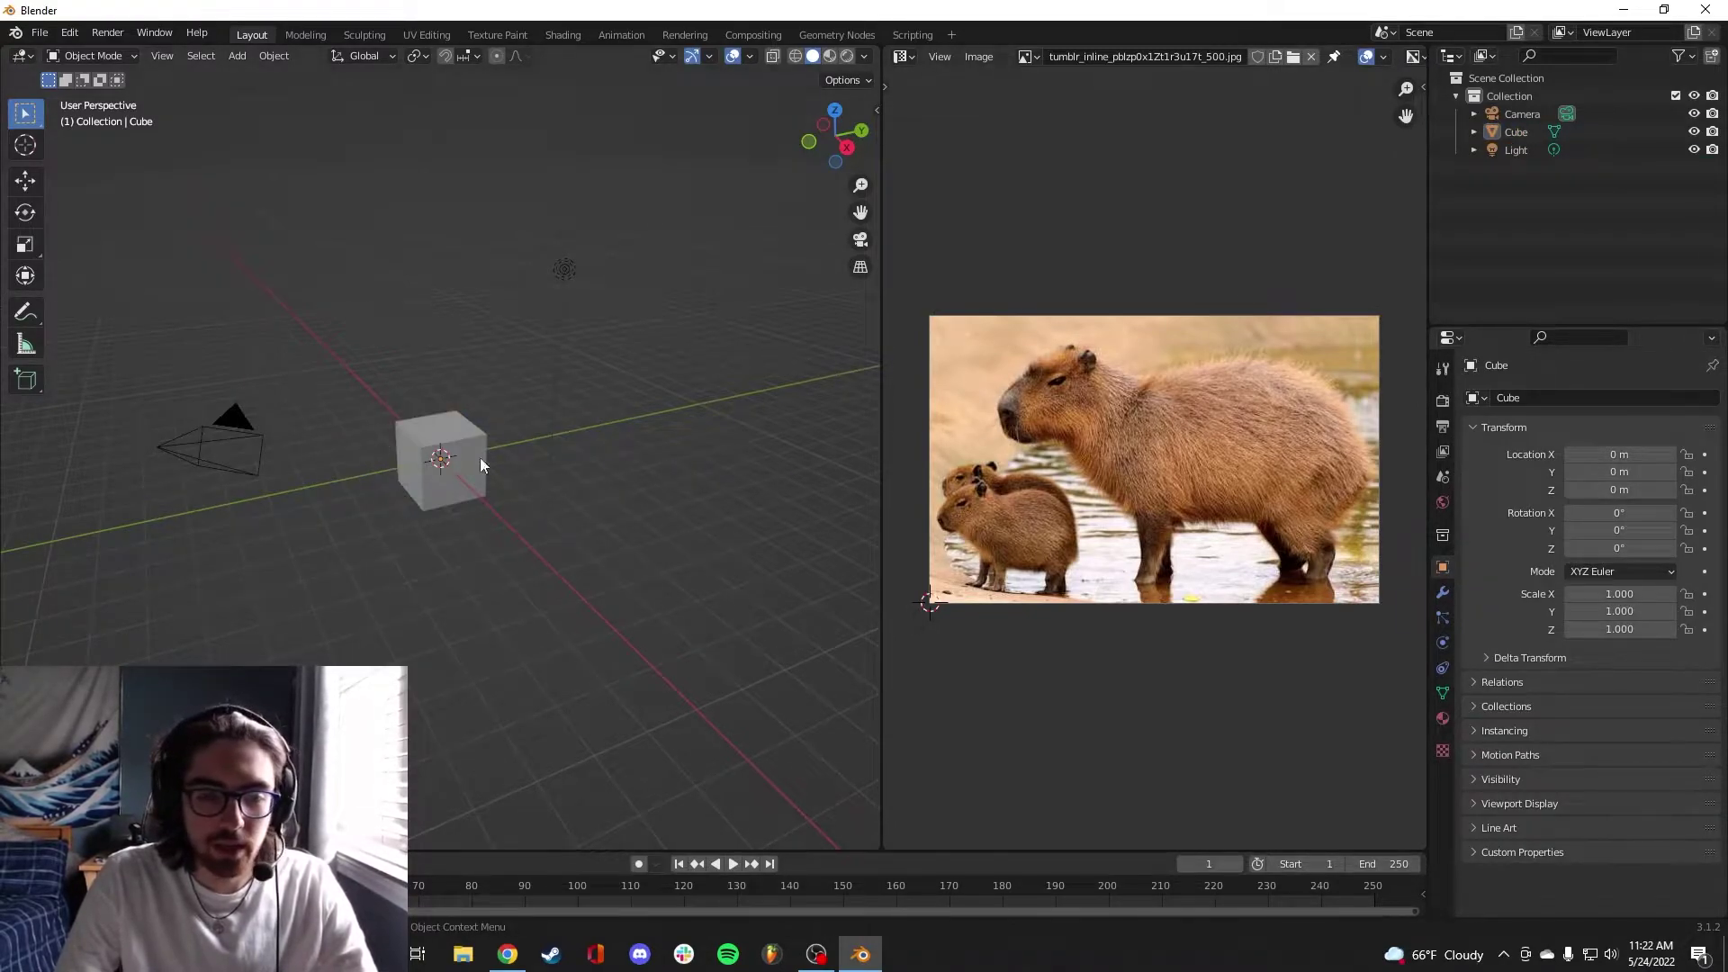
# Find the Import Images as Planes add-on by searching for "image" in the preferences, and enable it
pyautogui.click(69, 33)
pyautogui.click(99, 289)
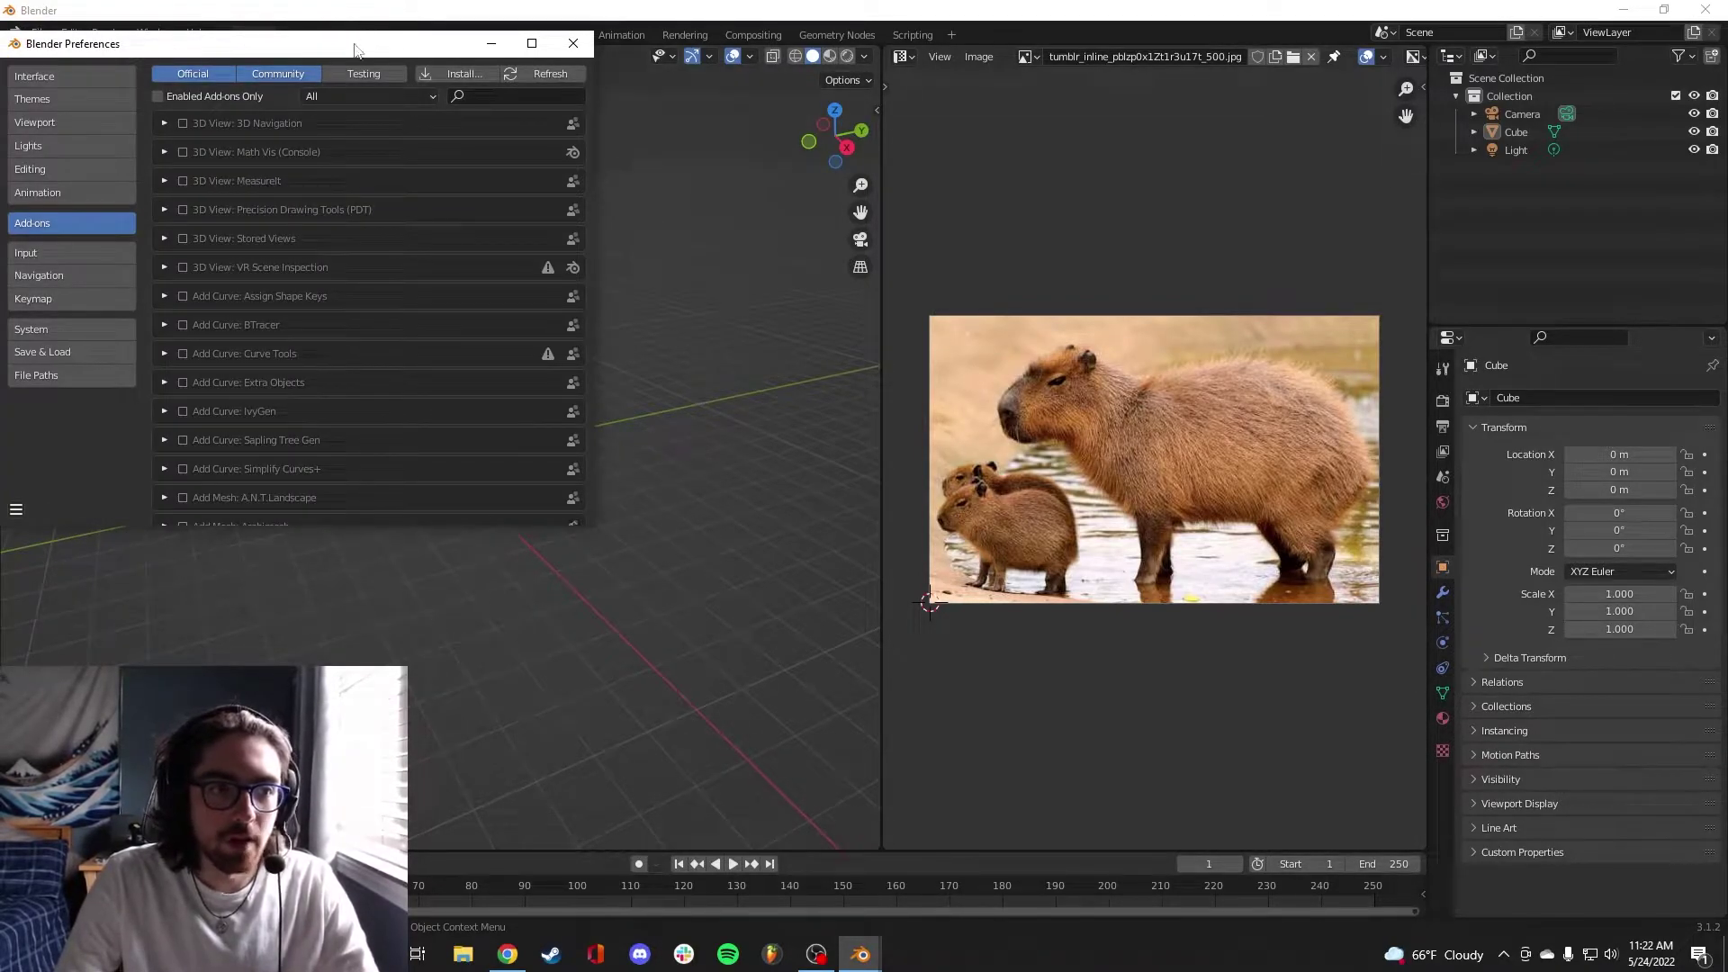
pyautogui.moveTo(353, 43); pyautogui.dragTo(392, 49)
pyautogui.write('image')
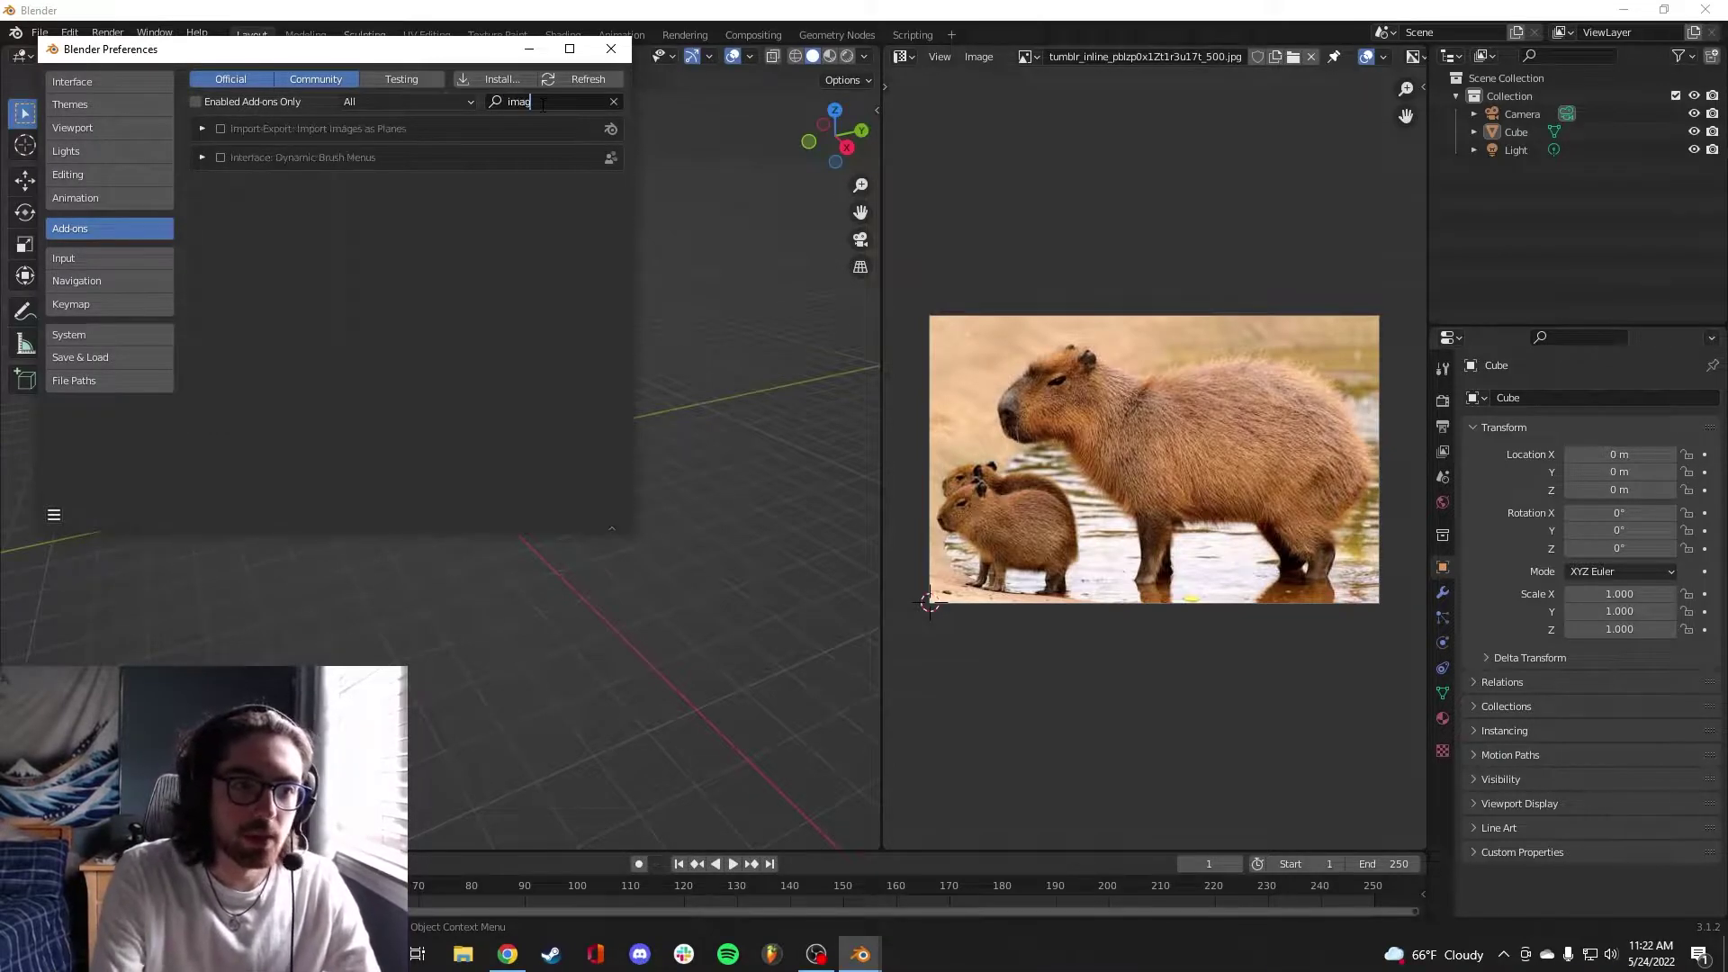
pyautogui.click(224, 130)
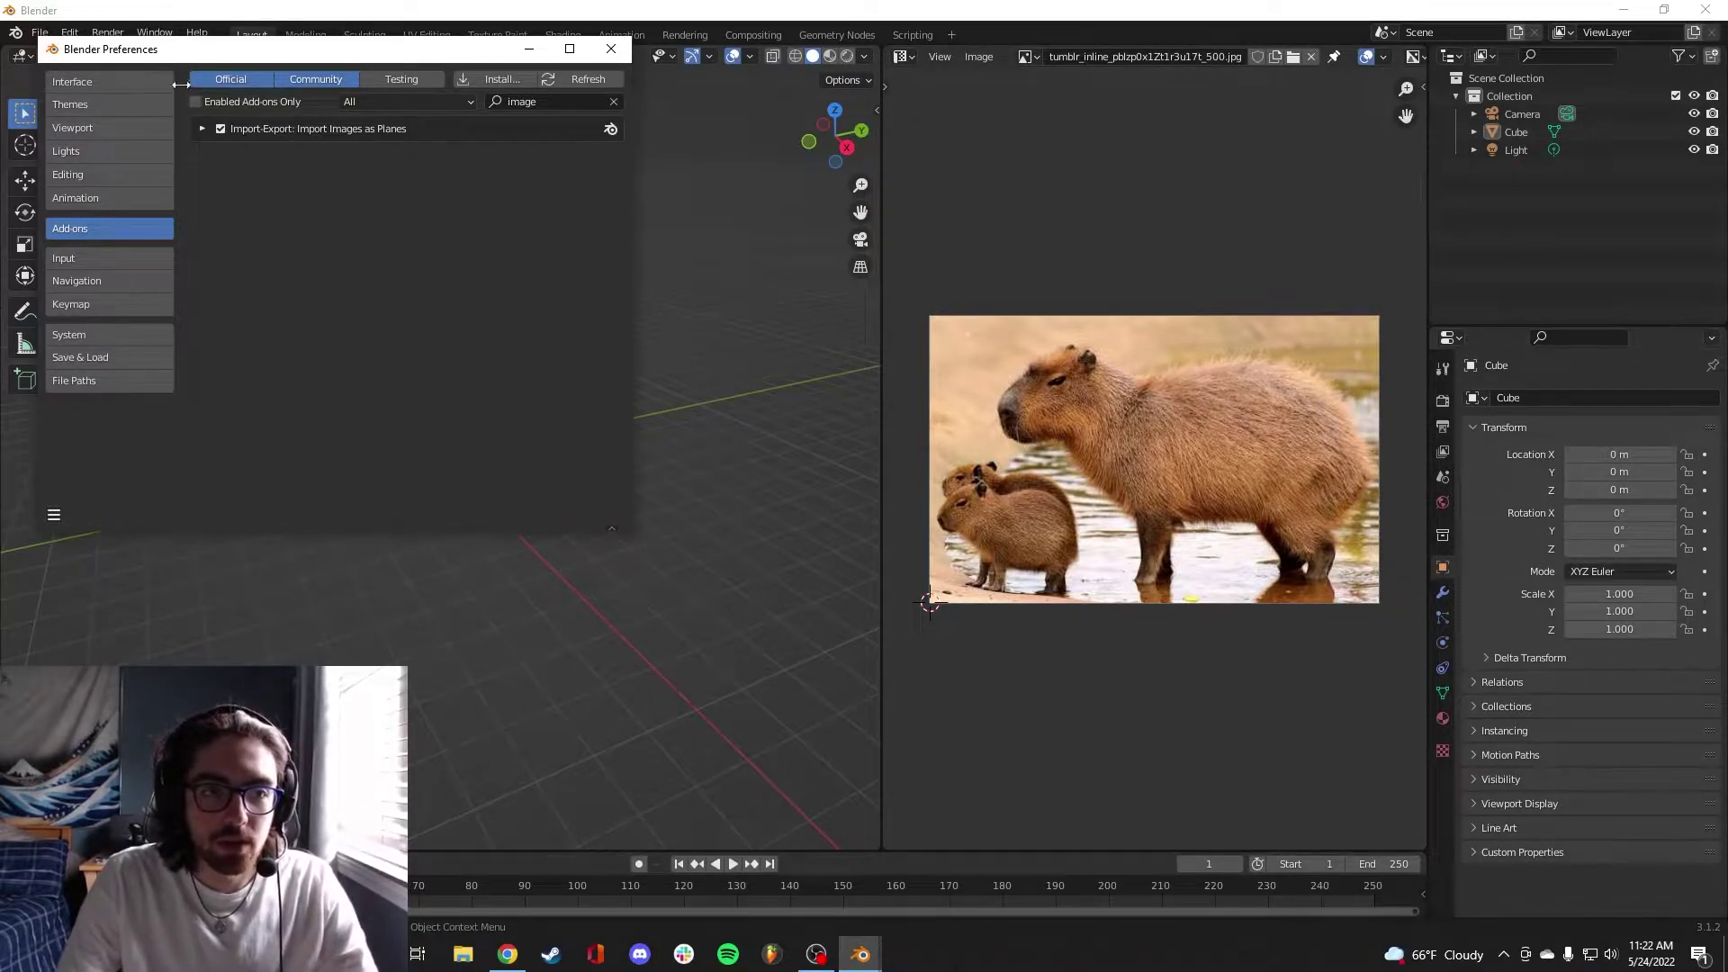
pyautogui.click(611, 48)
# Import tumblr_inline_pblzp0x1Zt1r3u17t_500.jpg into the scene as an image plane
pyautogui.hotkey('shift', 'a')
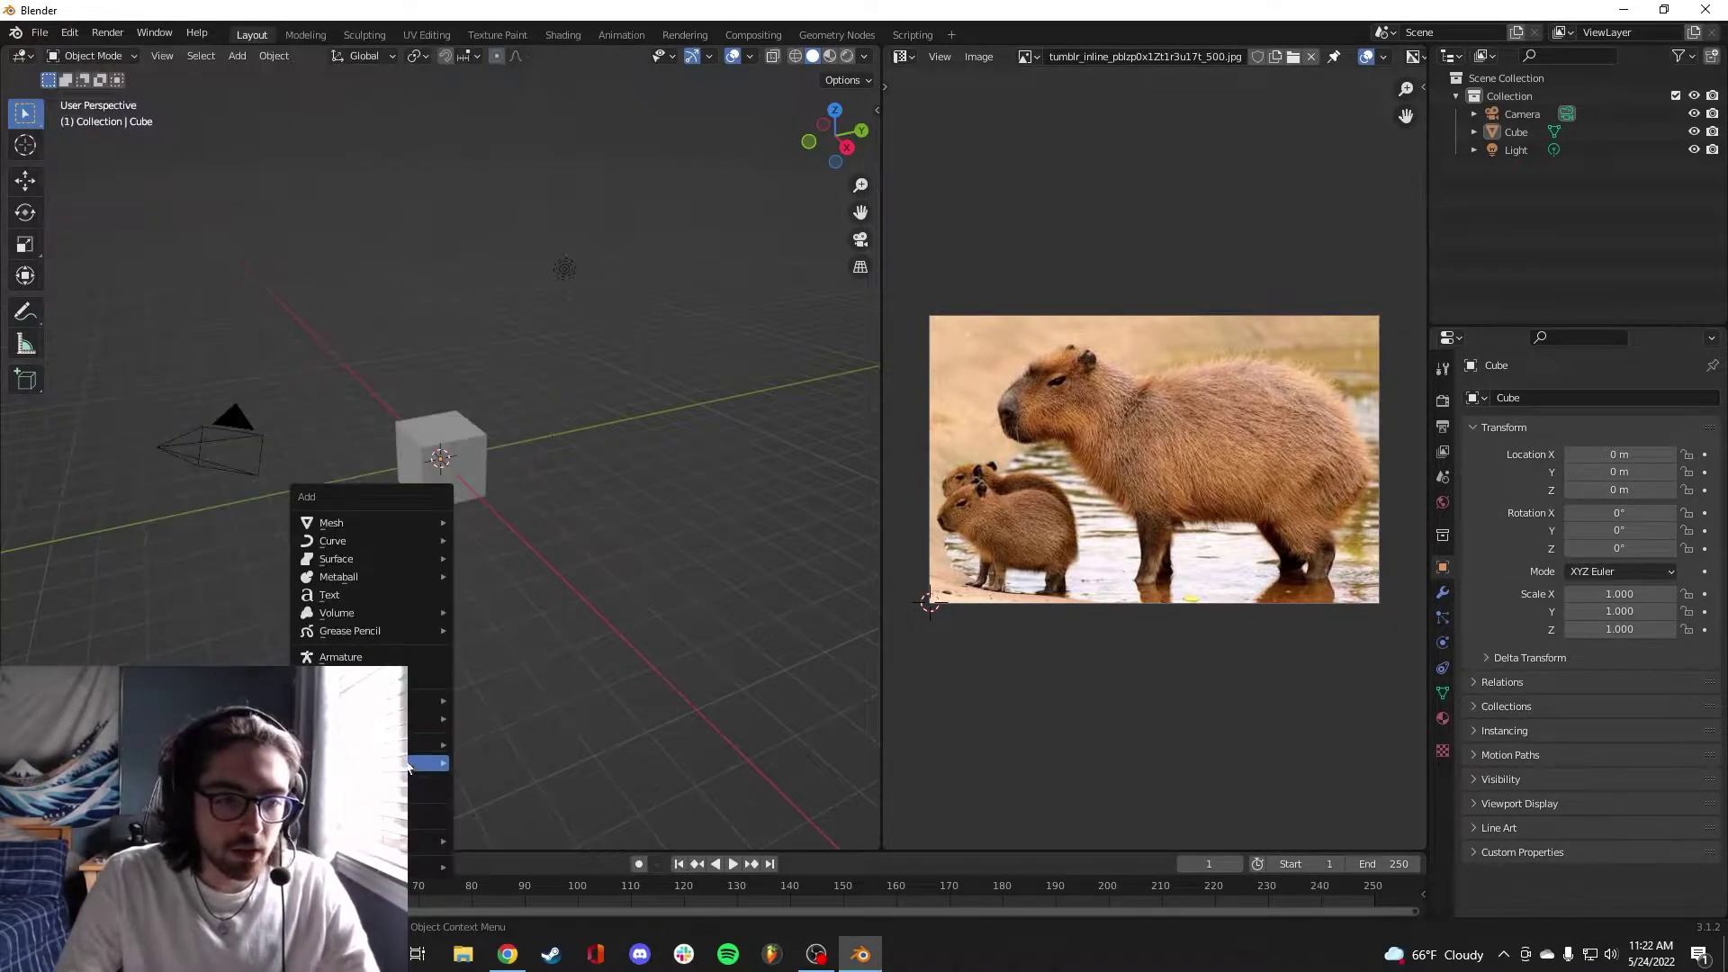
pyautogui.moveTo(432, 718)
pyautogui.click(559, 755)
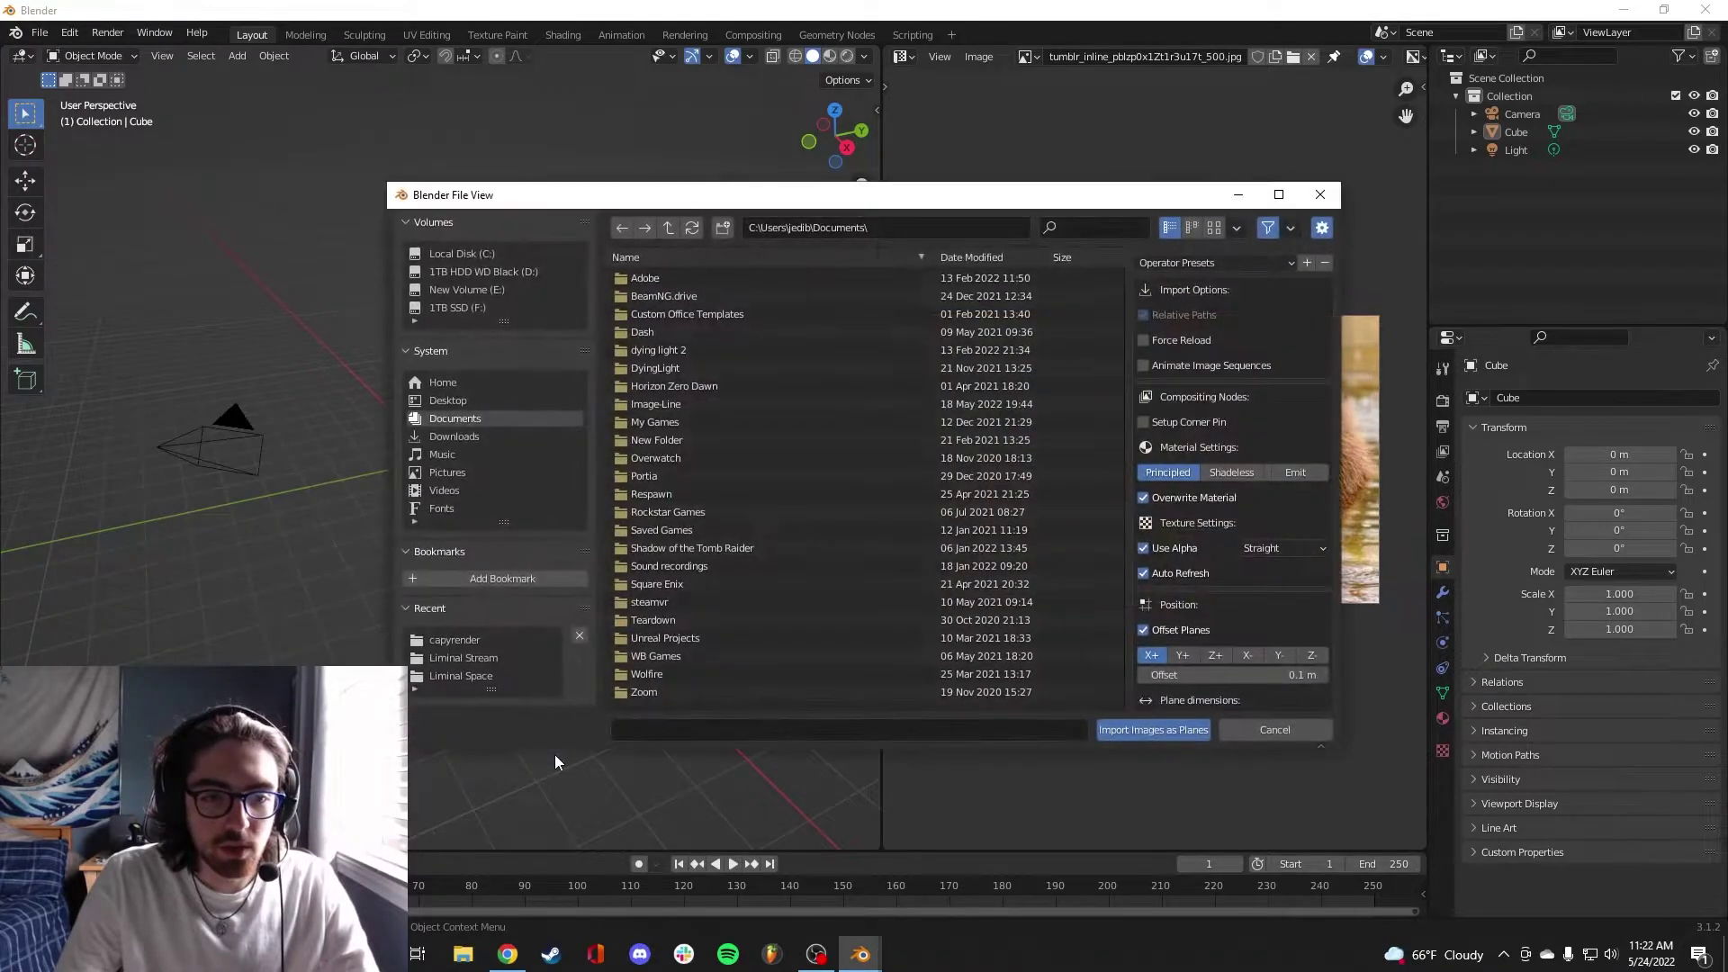
pyautogui.click(451, 405)
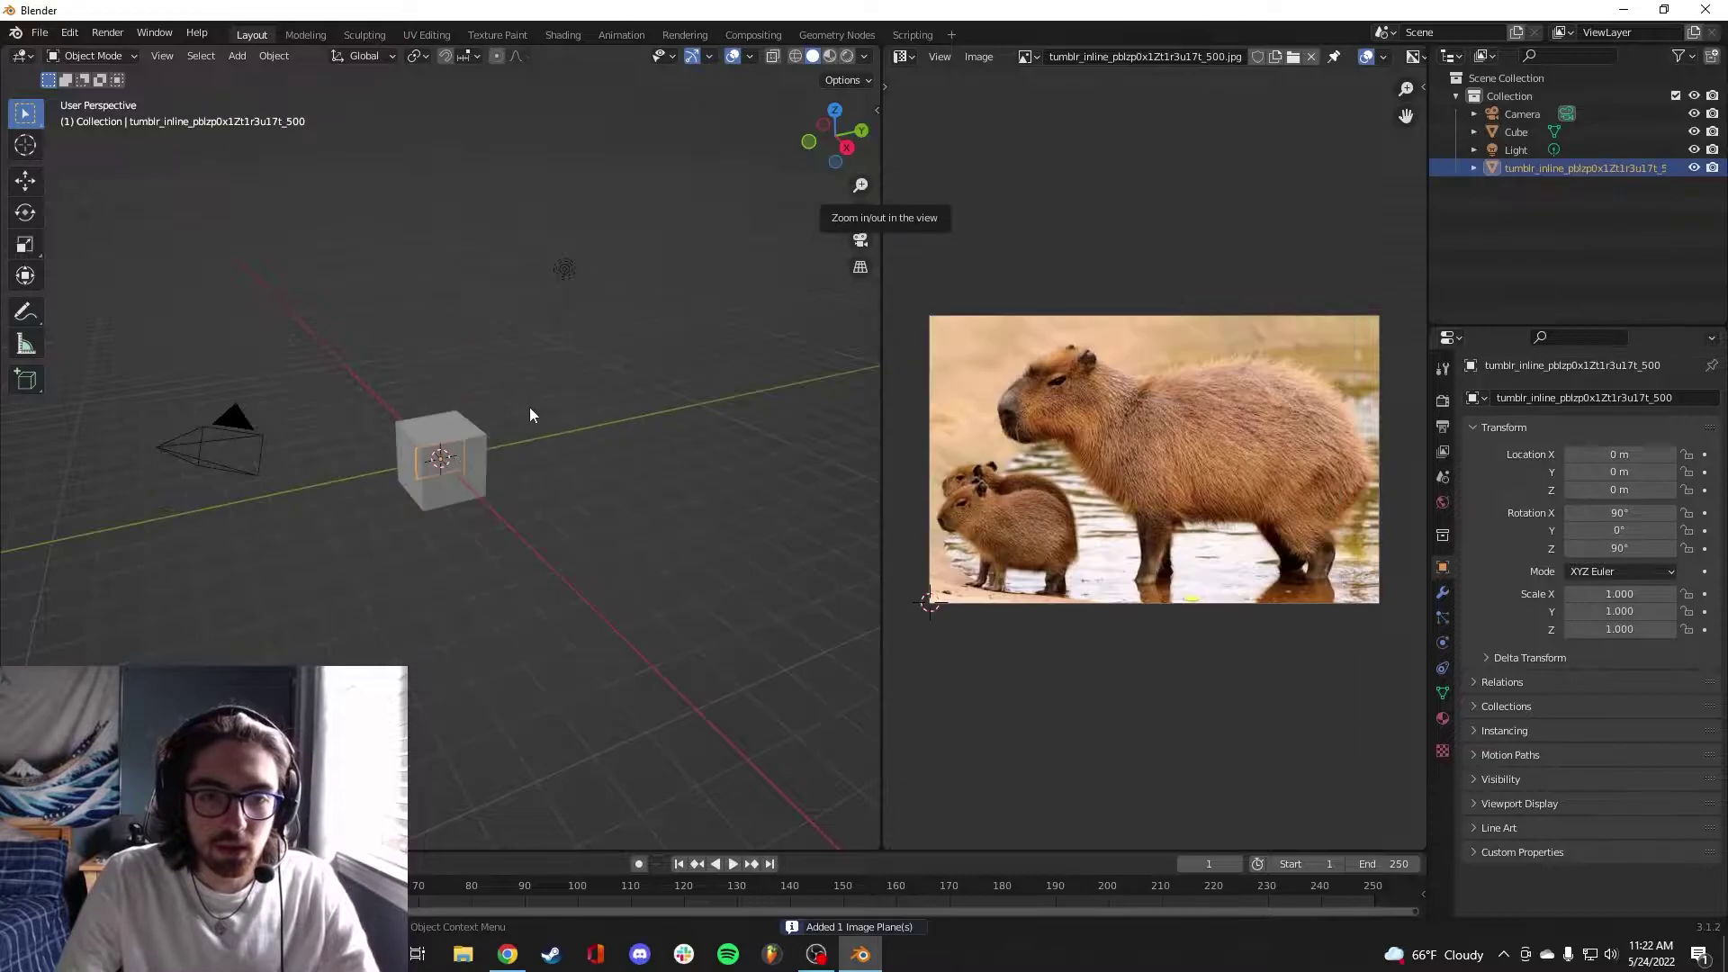
# Scale the capybara image plane up uniformly to about 7.63
pyautogui.moveTo(529, 414); pyautogui.dragTo(470, 455, button='middle')
pyautogui.press('s')
pyautogui.click(621, 410)
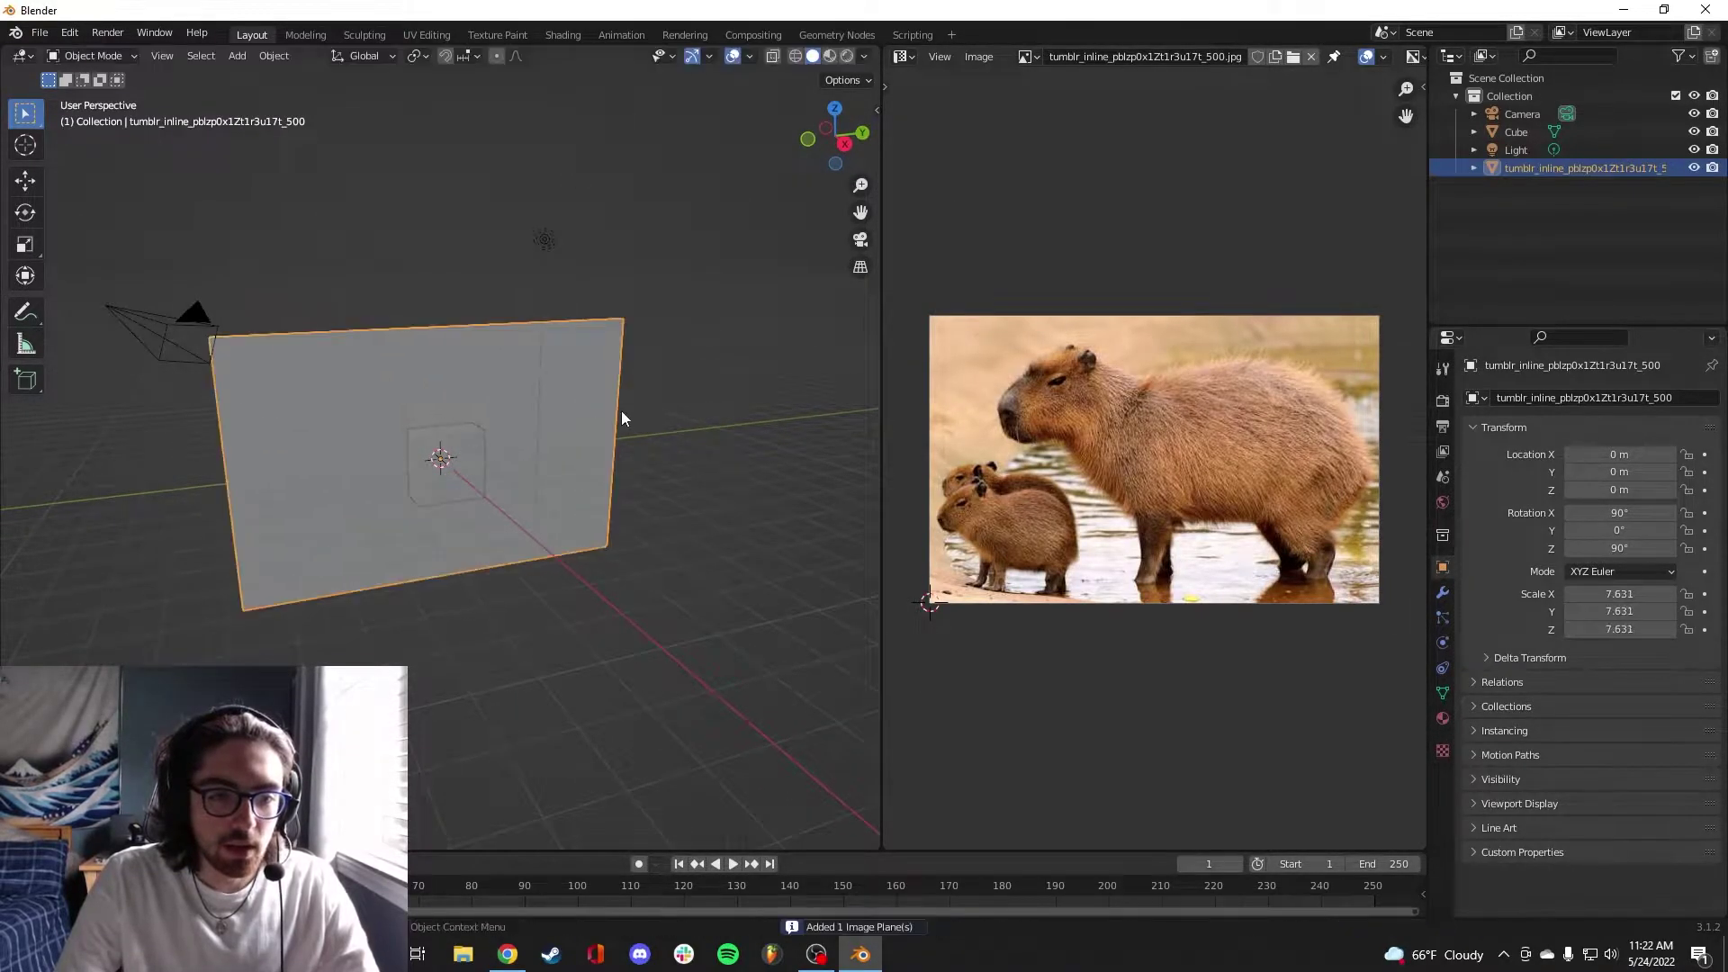
# Switch the 3D viewport to Rendered shading and view the capybara image plane from the front
pyautogui.moveTo(621, 411); pyautogui.dragTo(498, 387, button='middle')
pyautogui.press('z')
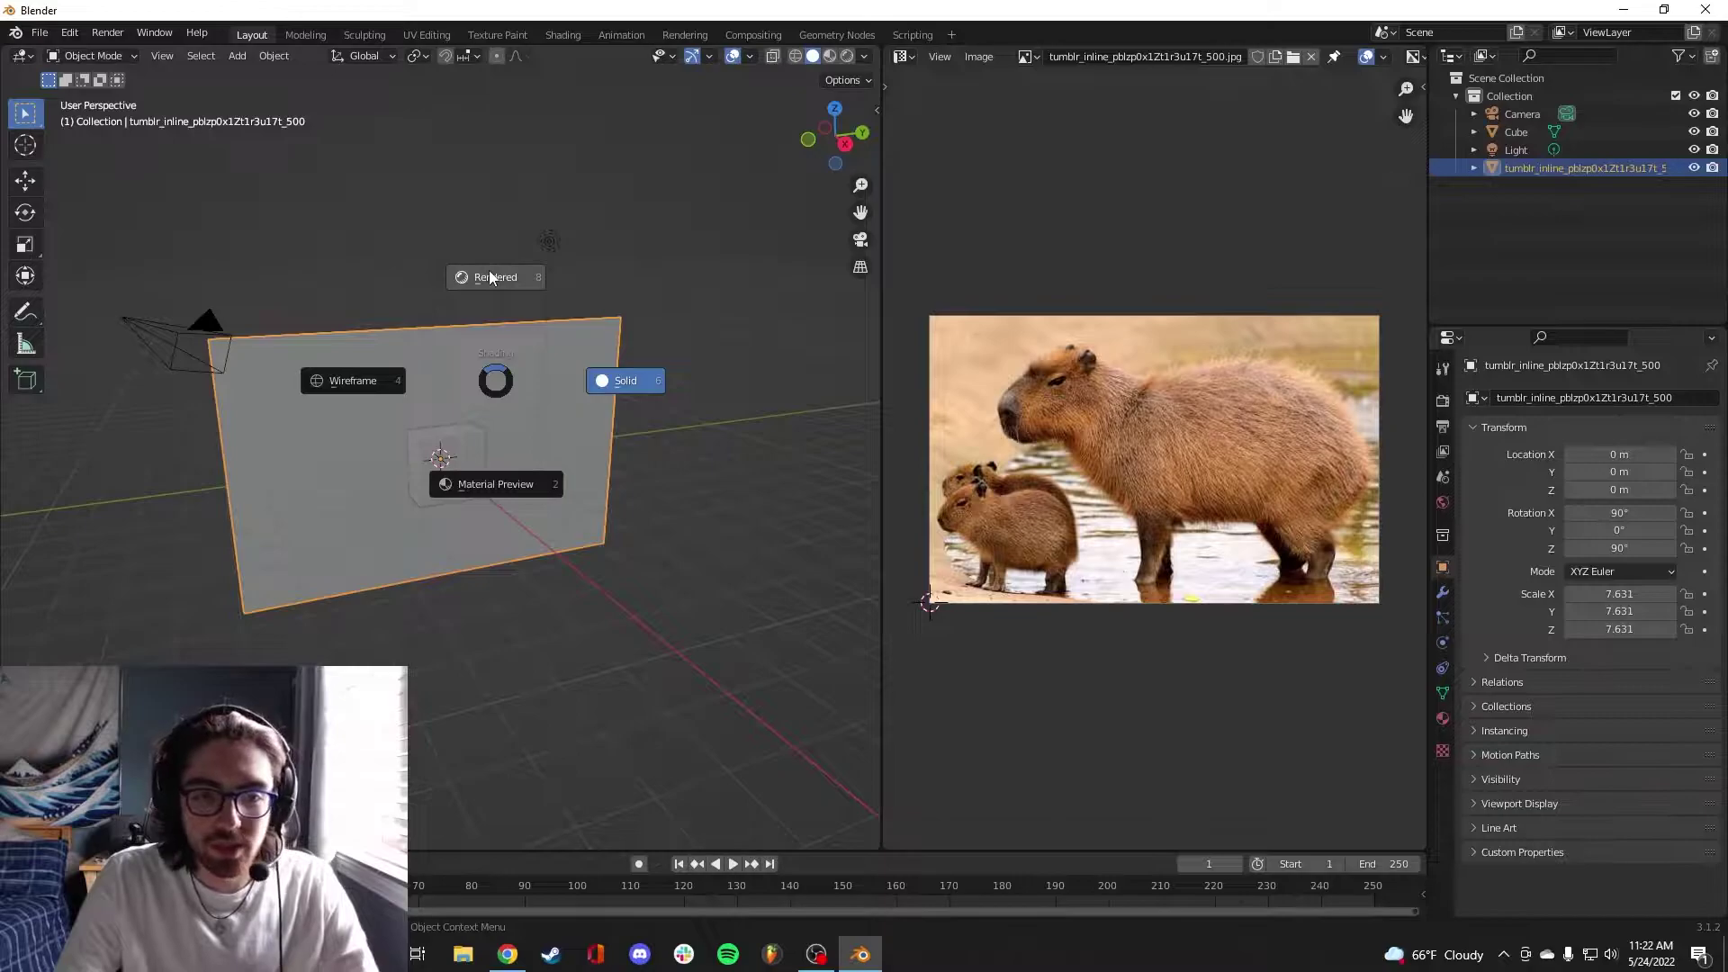
pyautogui.click(486, 295)
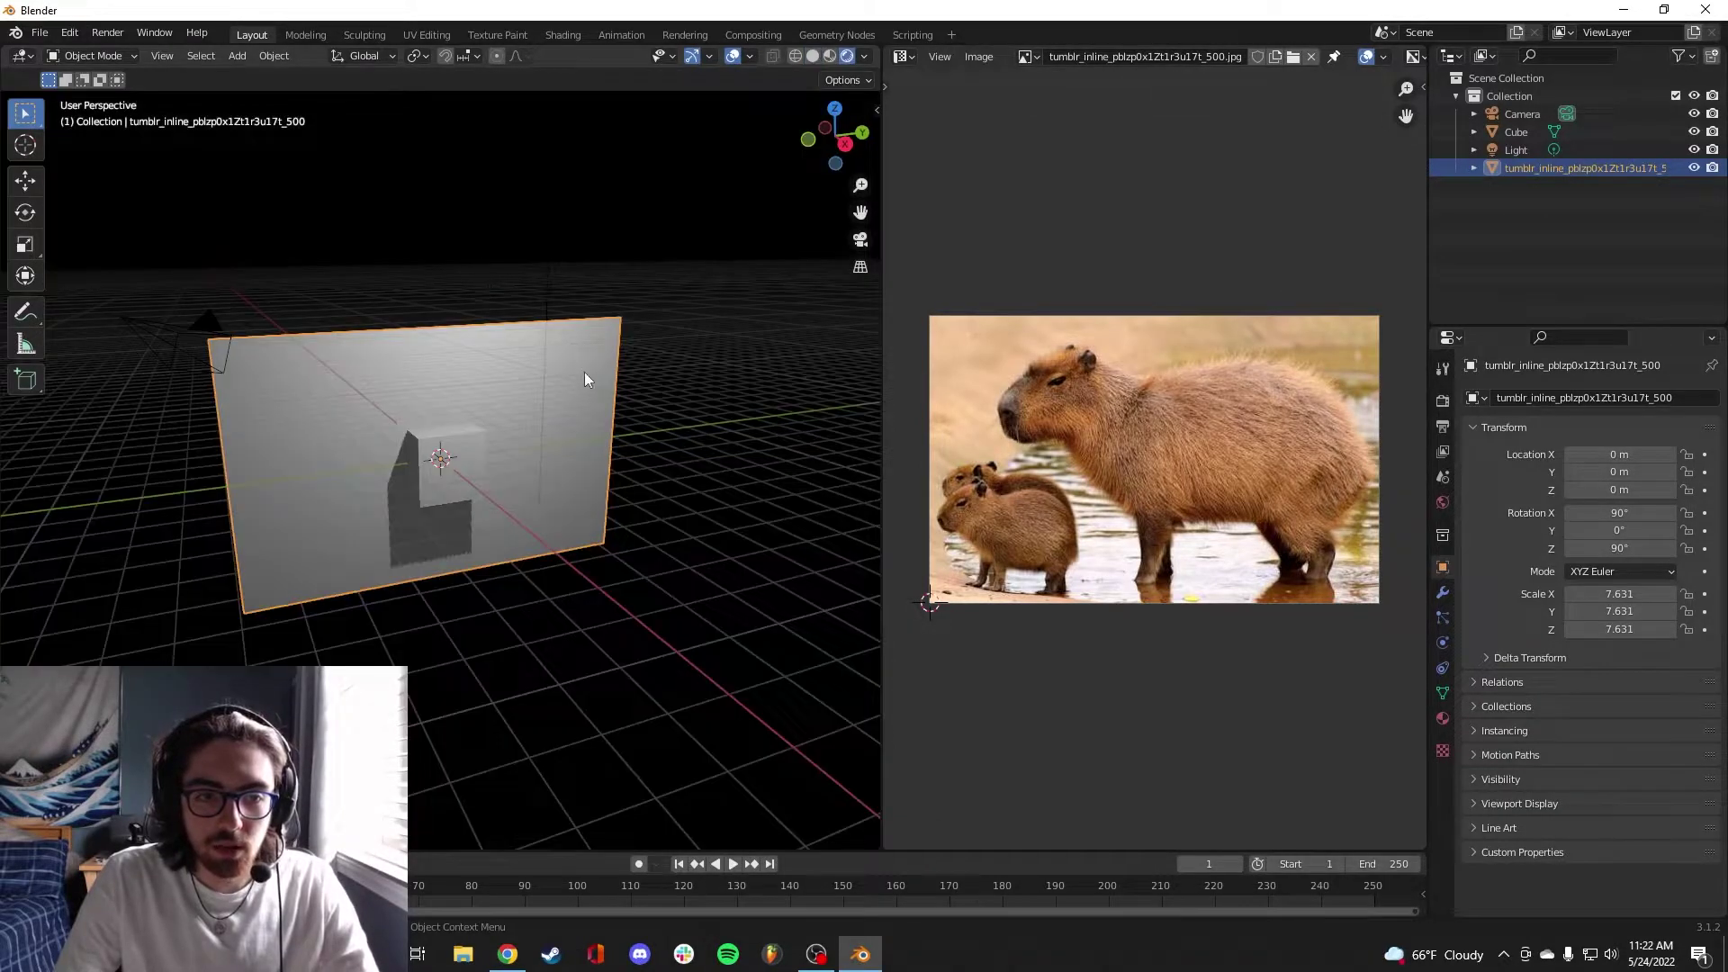
pyautogui.moveTo(585, 371)
pyautogui.mouseDown(button='middle')
pyautogui.moveTo(558, 407)
pyautogui.moveTo(445, 353)
pyautogui.moveTo(501, 375)
pyautogui.mouseUp(button='middle')
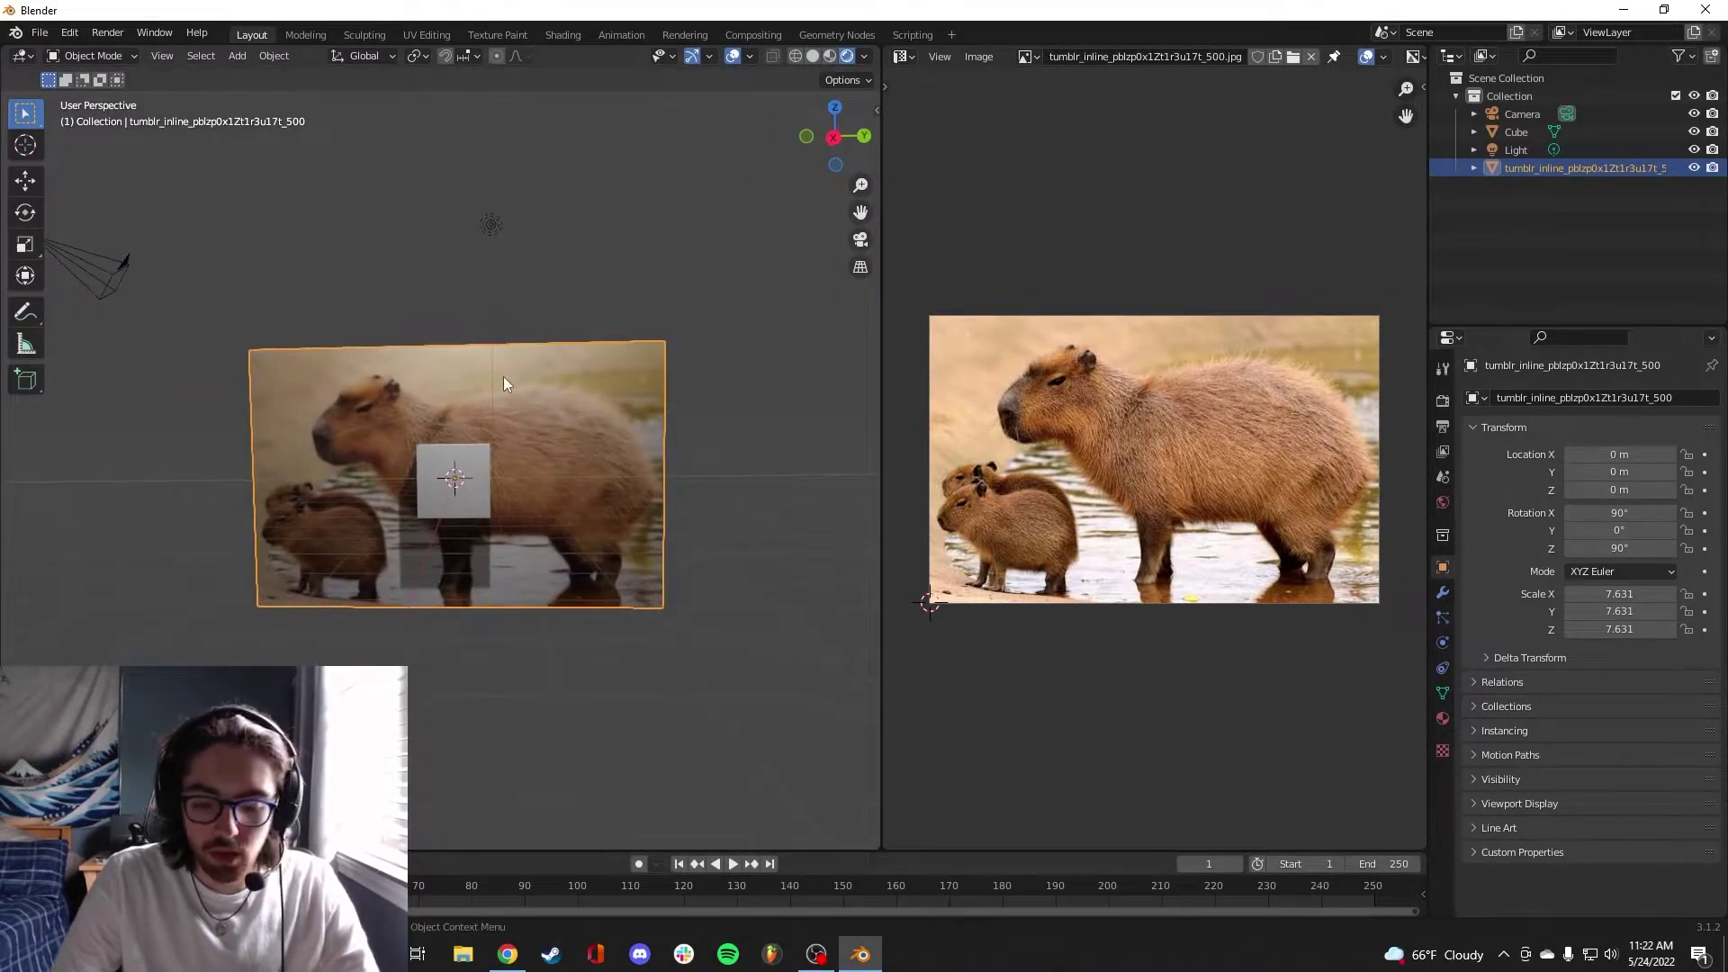
# Select the capybara image plane and view it from the right in orthographic projection
pyautogui.click(434, 452)
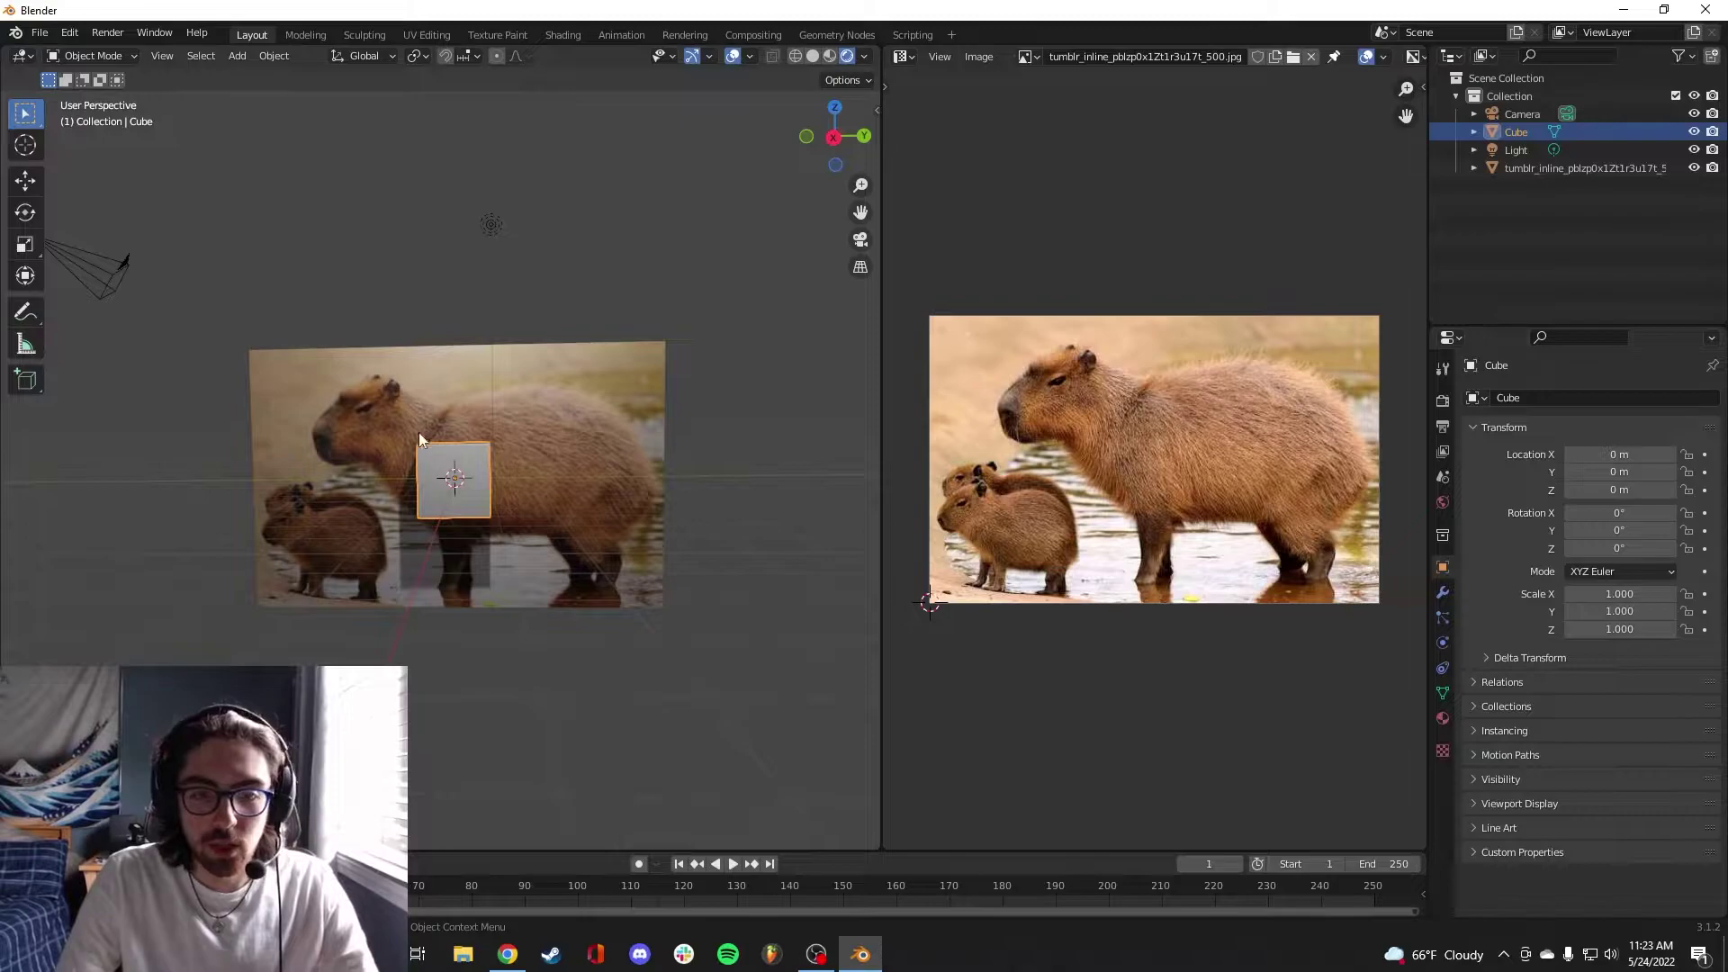
pyautogui.click(432, 493)
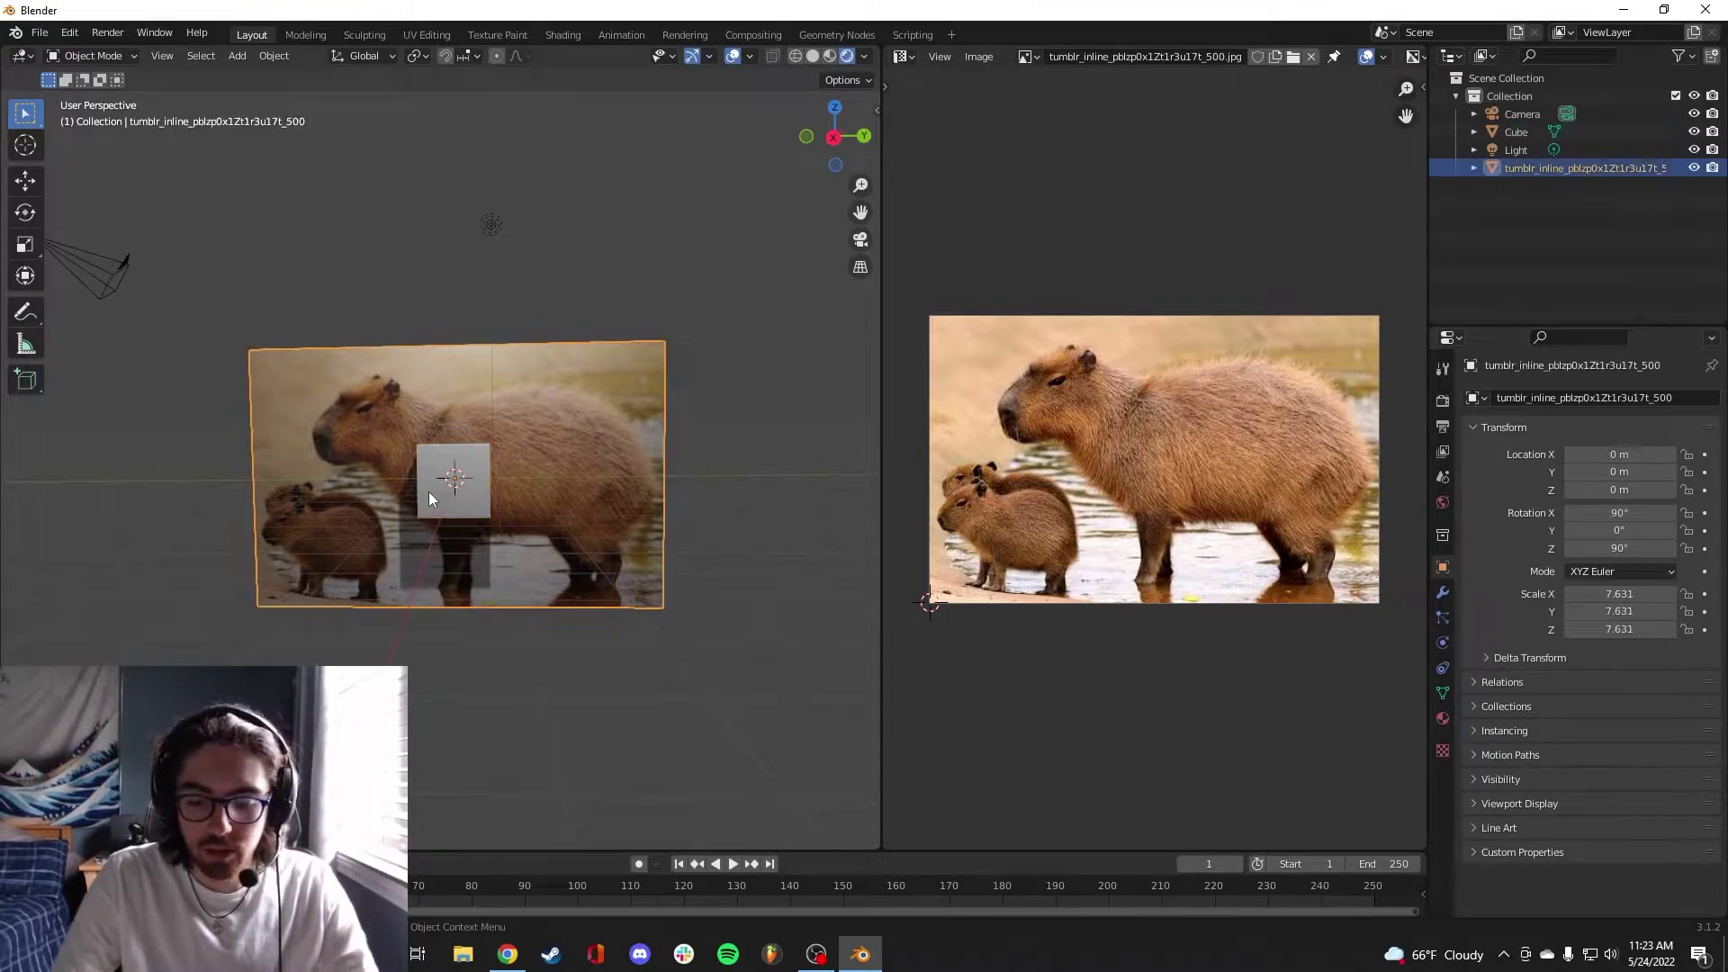
pyautogui.press('KP_3')
# Search the add-ons in the preferences for "screen" and "keys", clear the search and close the preferences
pyautogui.click(40, 33)
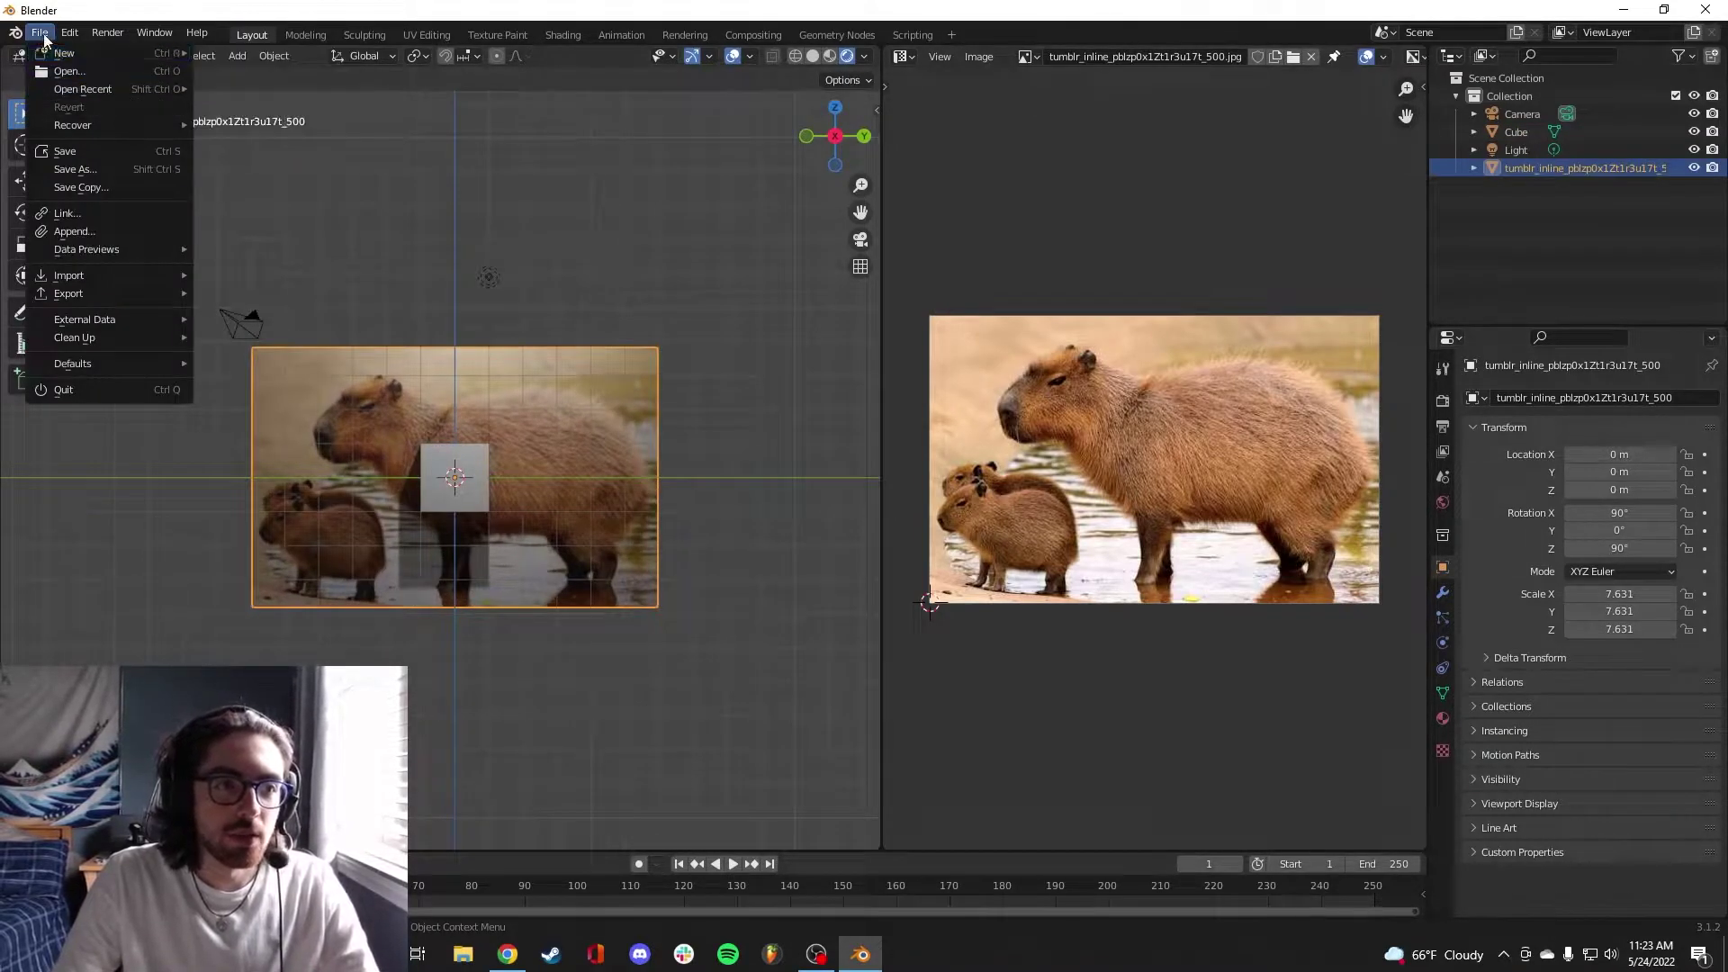
pyautogui.moveTo(110, 34)
pyautogui.click(120, 293)
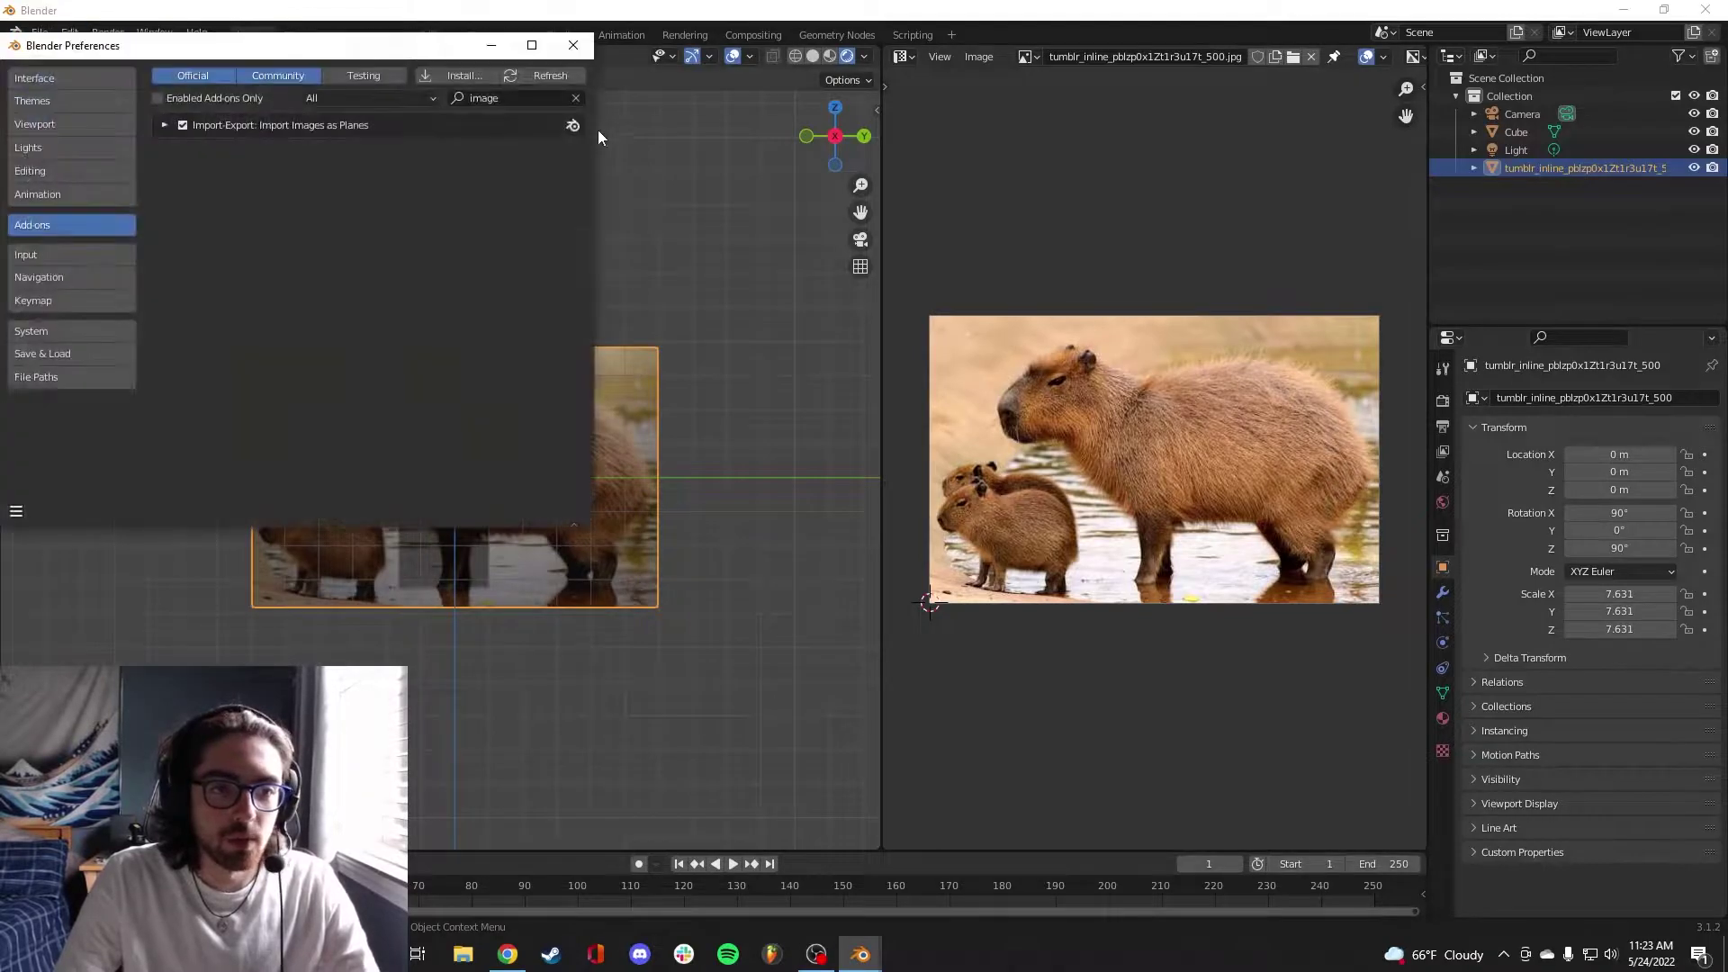
pyautogui.click(497, 99)
pyautogui.write('screen')
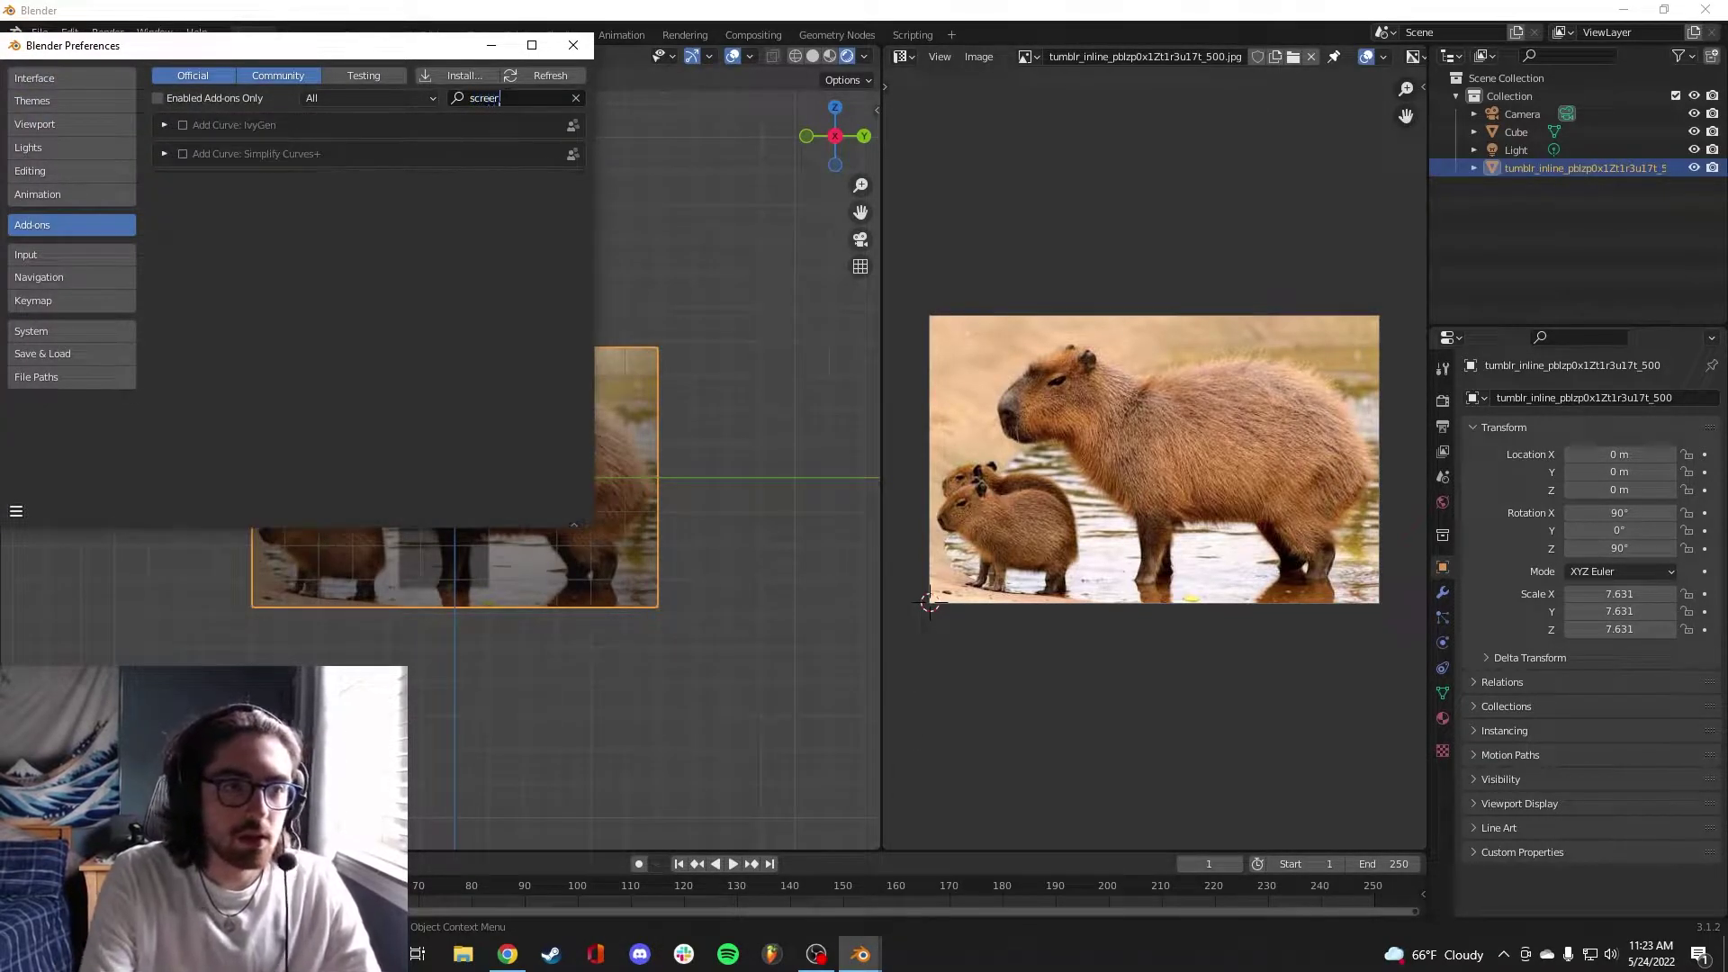
pyautogui.hotkey('ctrl', 'a')
pyautogui.write('keys')
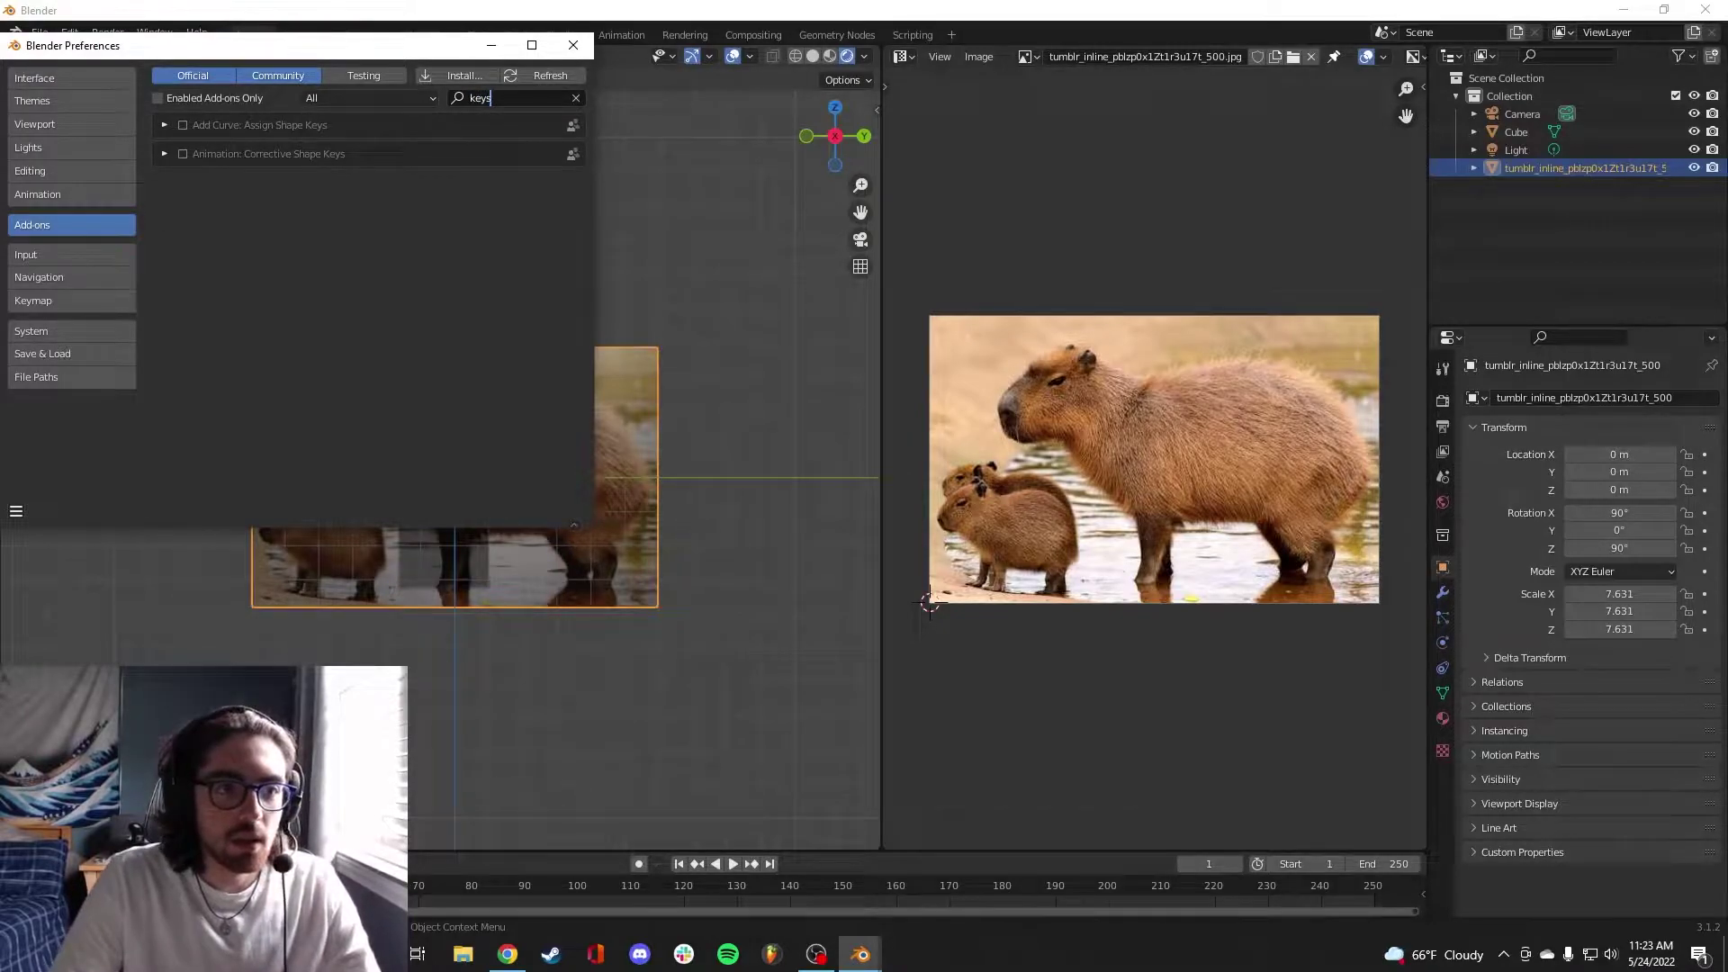
pyautogui.press('BackSpace')
pyautogui.press('BackSpace')
pyautogui.press('BackSpace')
pyautogui.press('BackSpace')
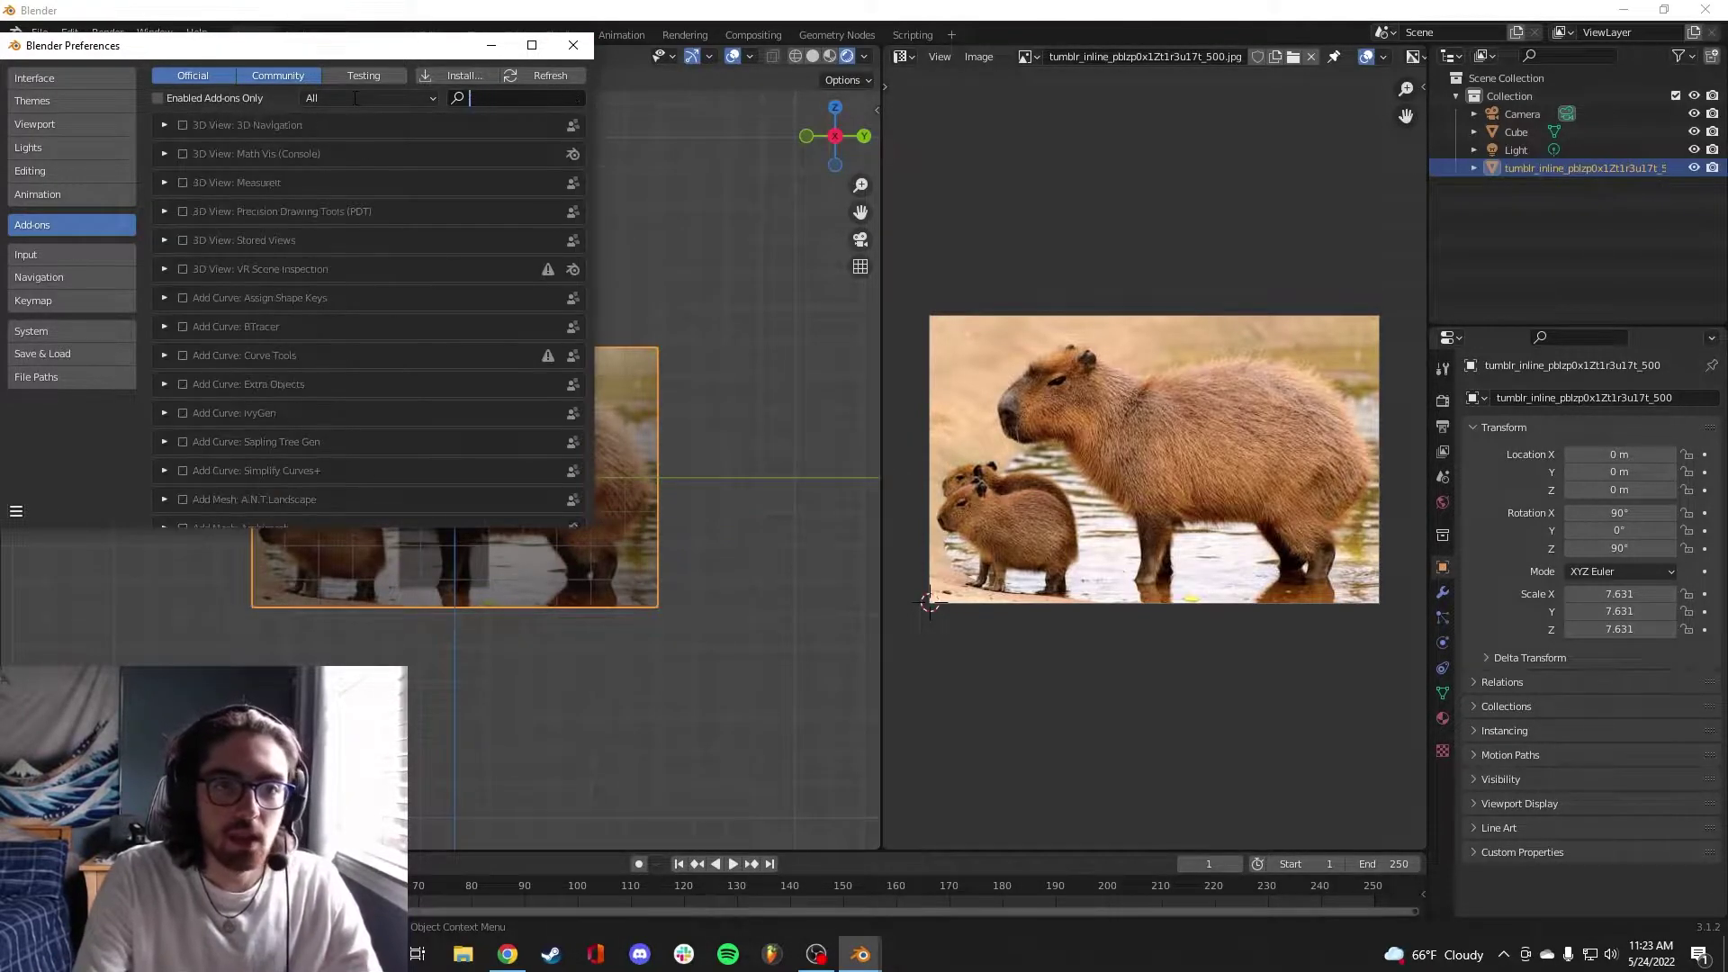
pyautogui.click(573, 45)
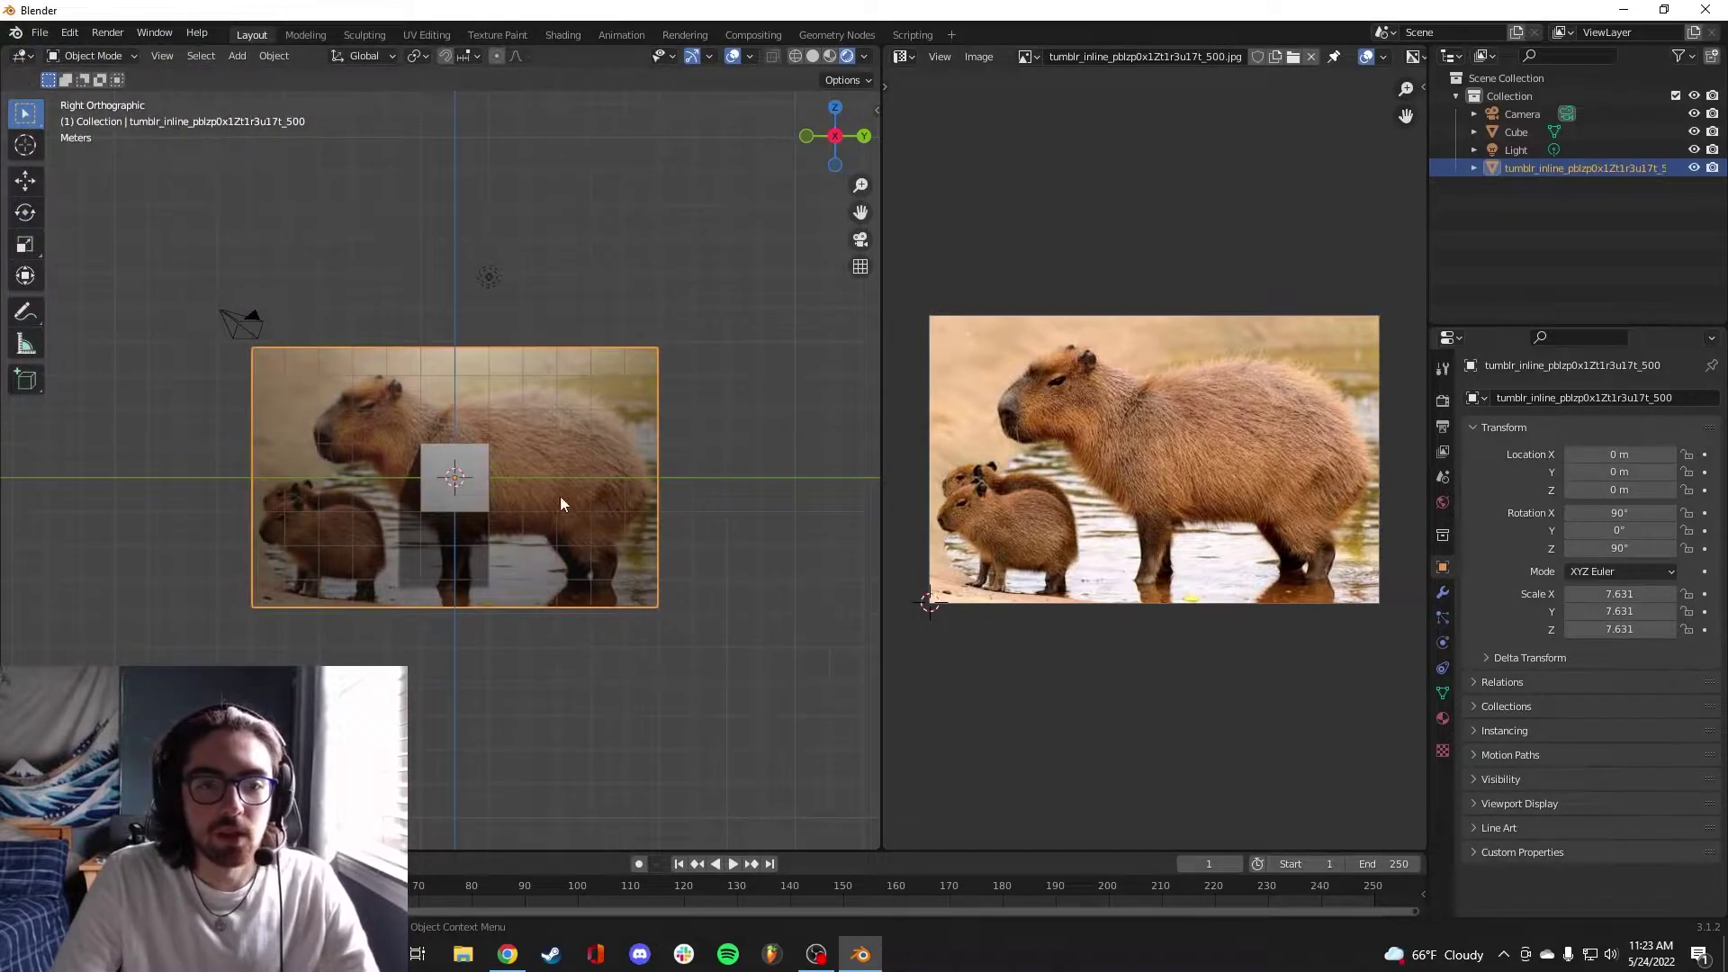
# Reposition the image plane so the large capybara's body is centred behind the cube, leaving the cube selected
pyautogui.click(468, 475)
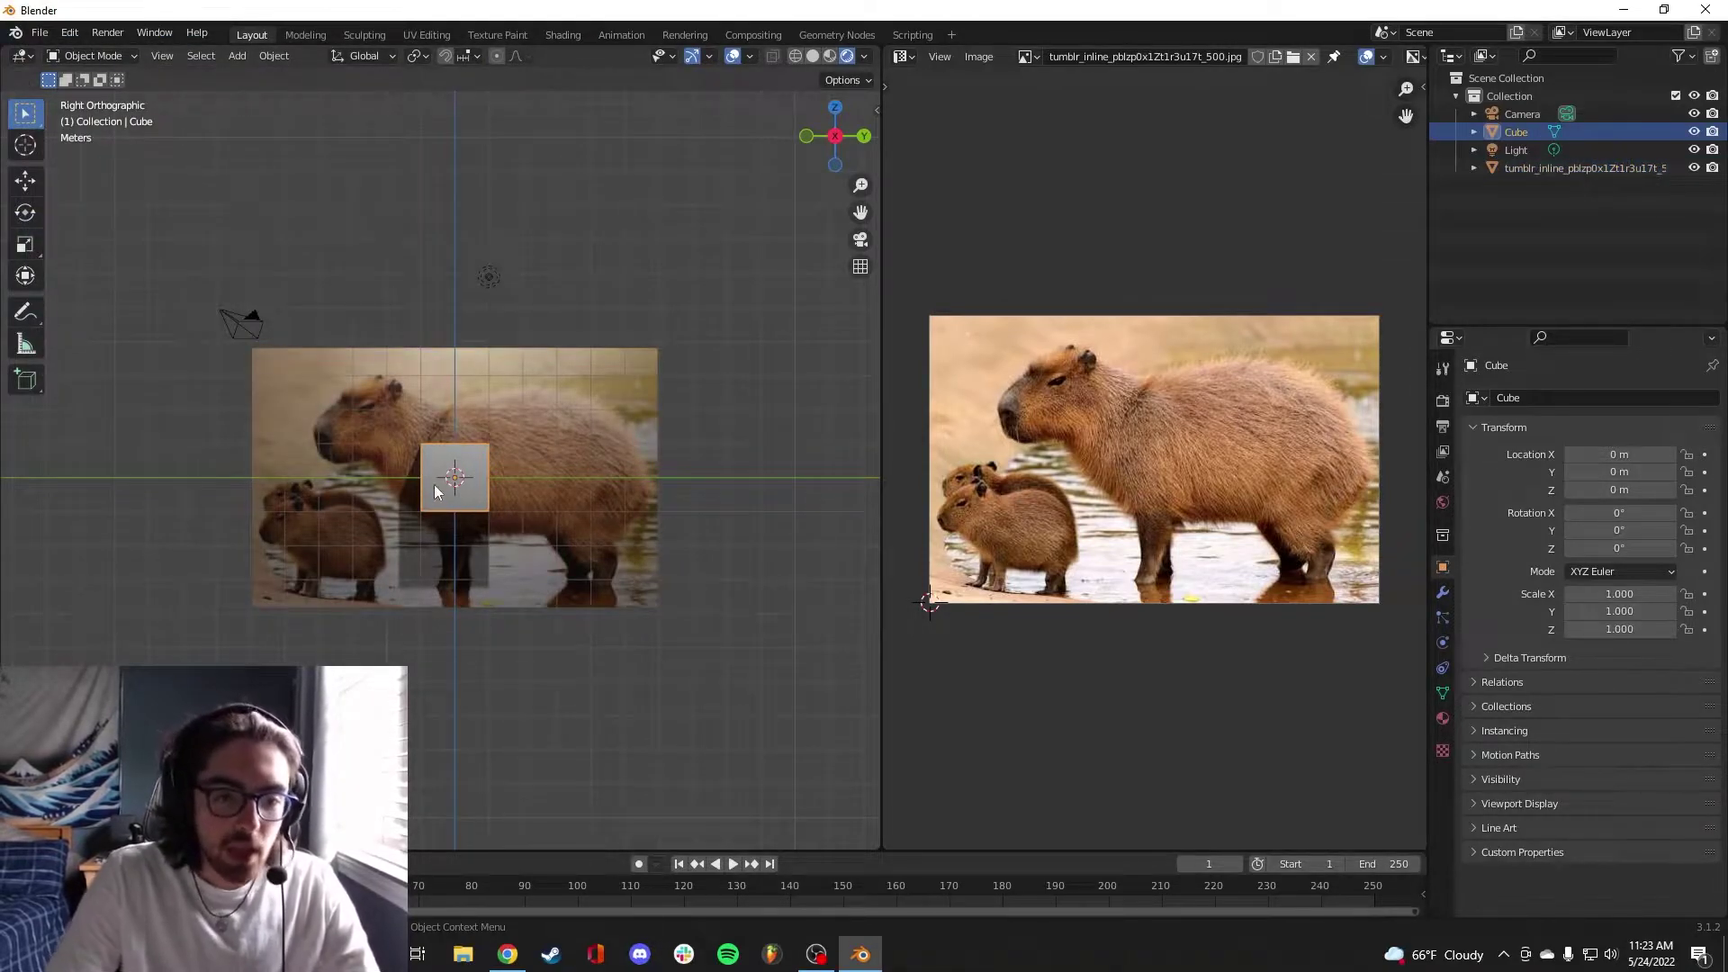
pyautogui.scroll(3, 457, 466)
pyautogui.scroll(-2, 457, 466)
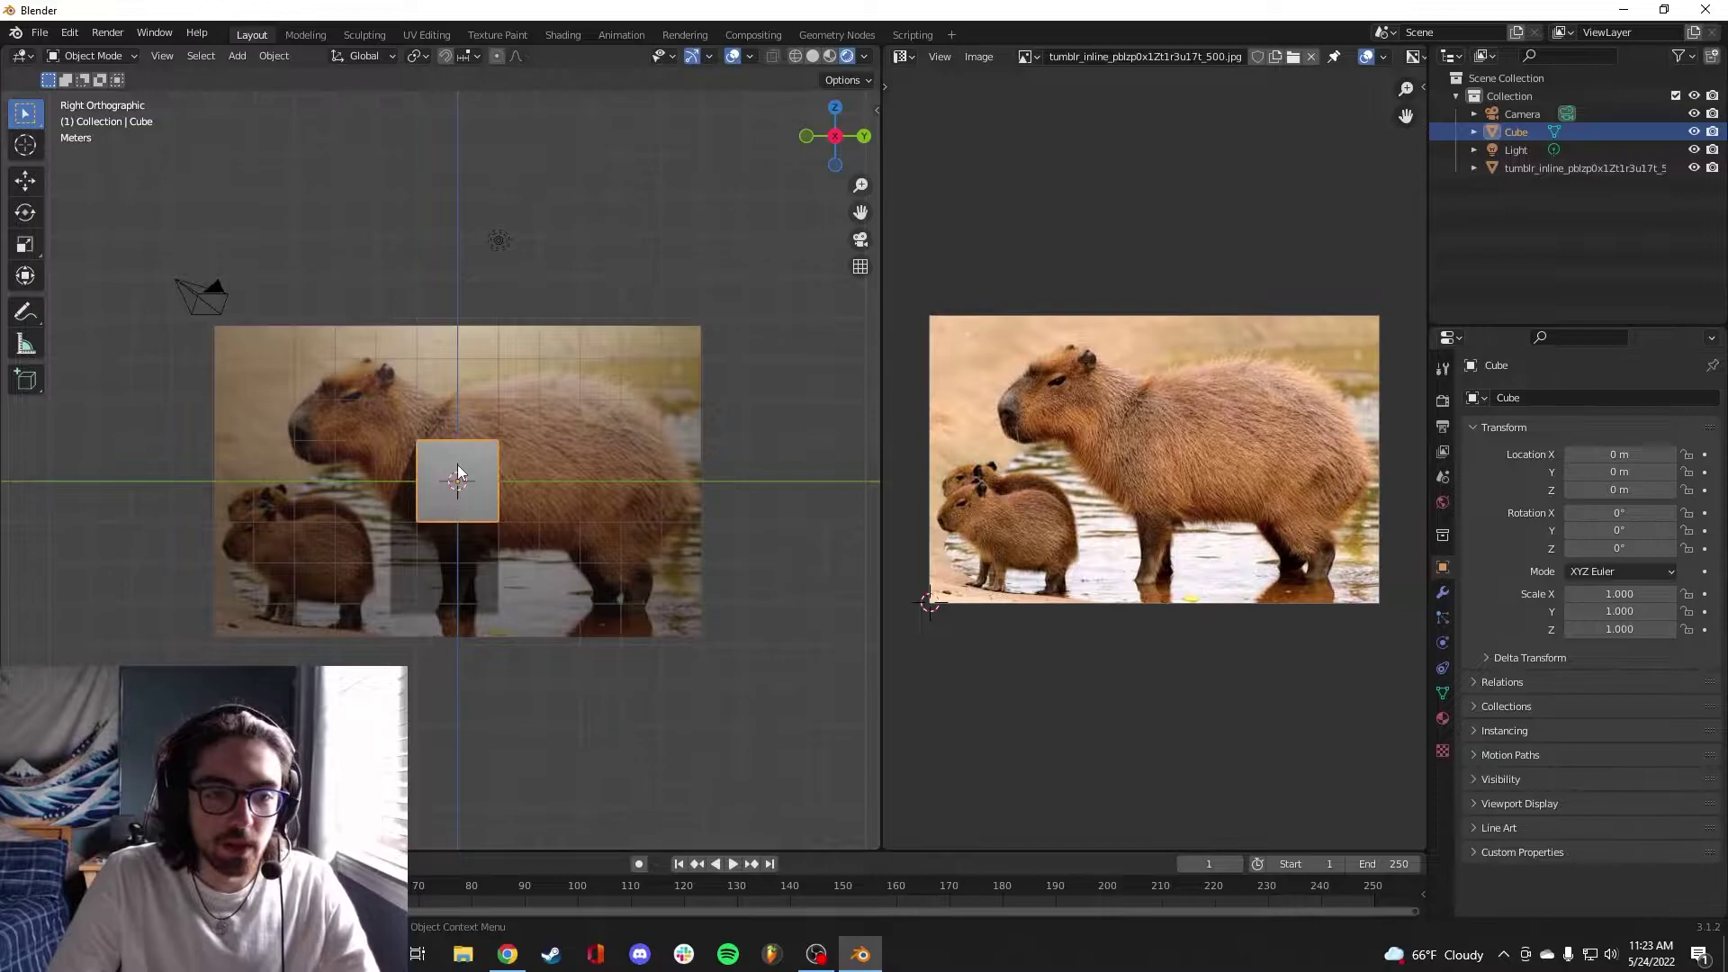
pyautogui.scroll(1, 457, 464)
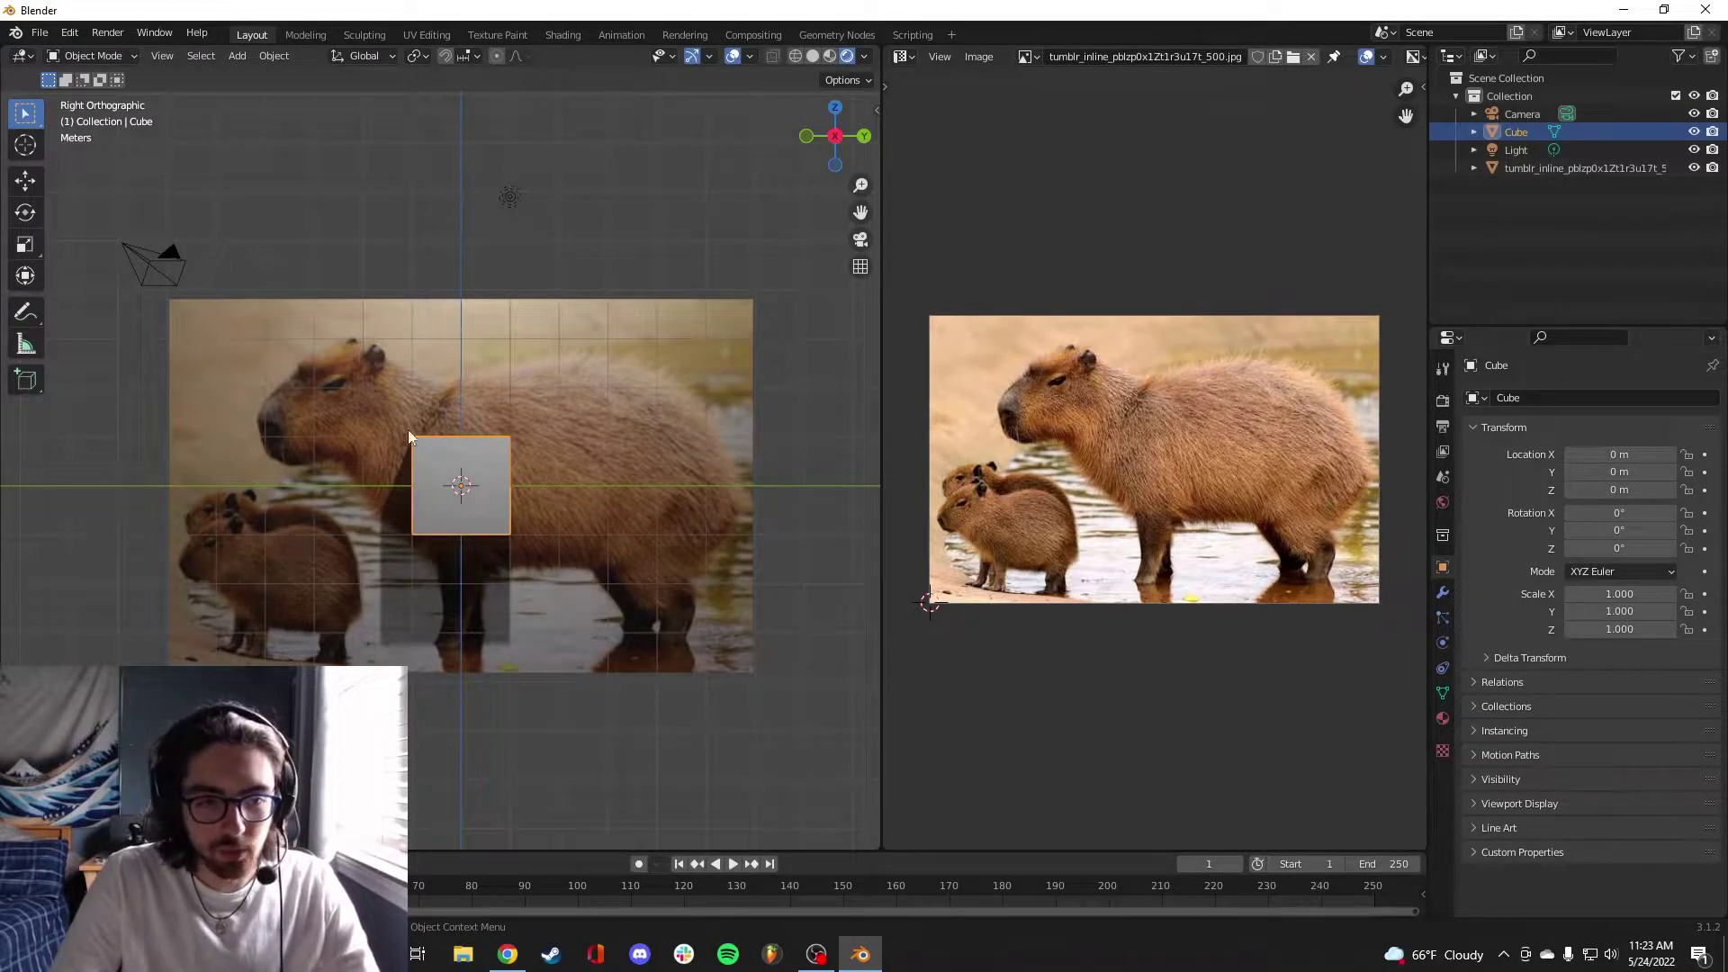
pyautogui.hotkey('ctrl', 'z')
pyautogui.hotkey('ctrl', 'z')
pyautogui.hotkey('ctrl', 'z')
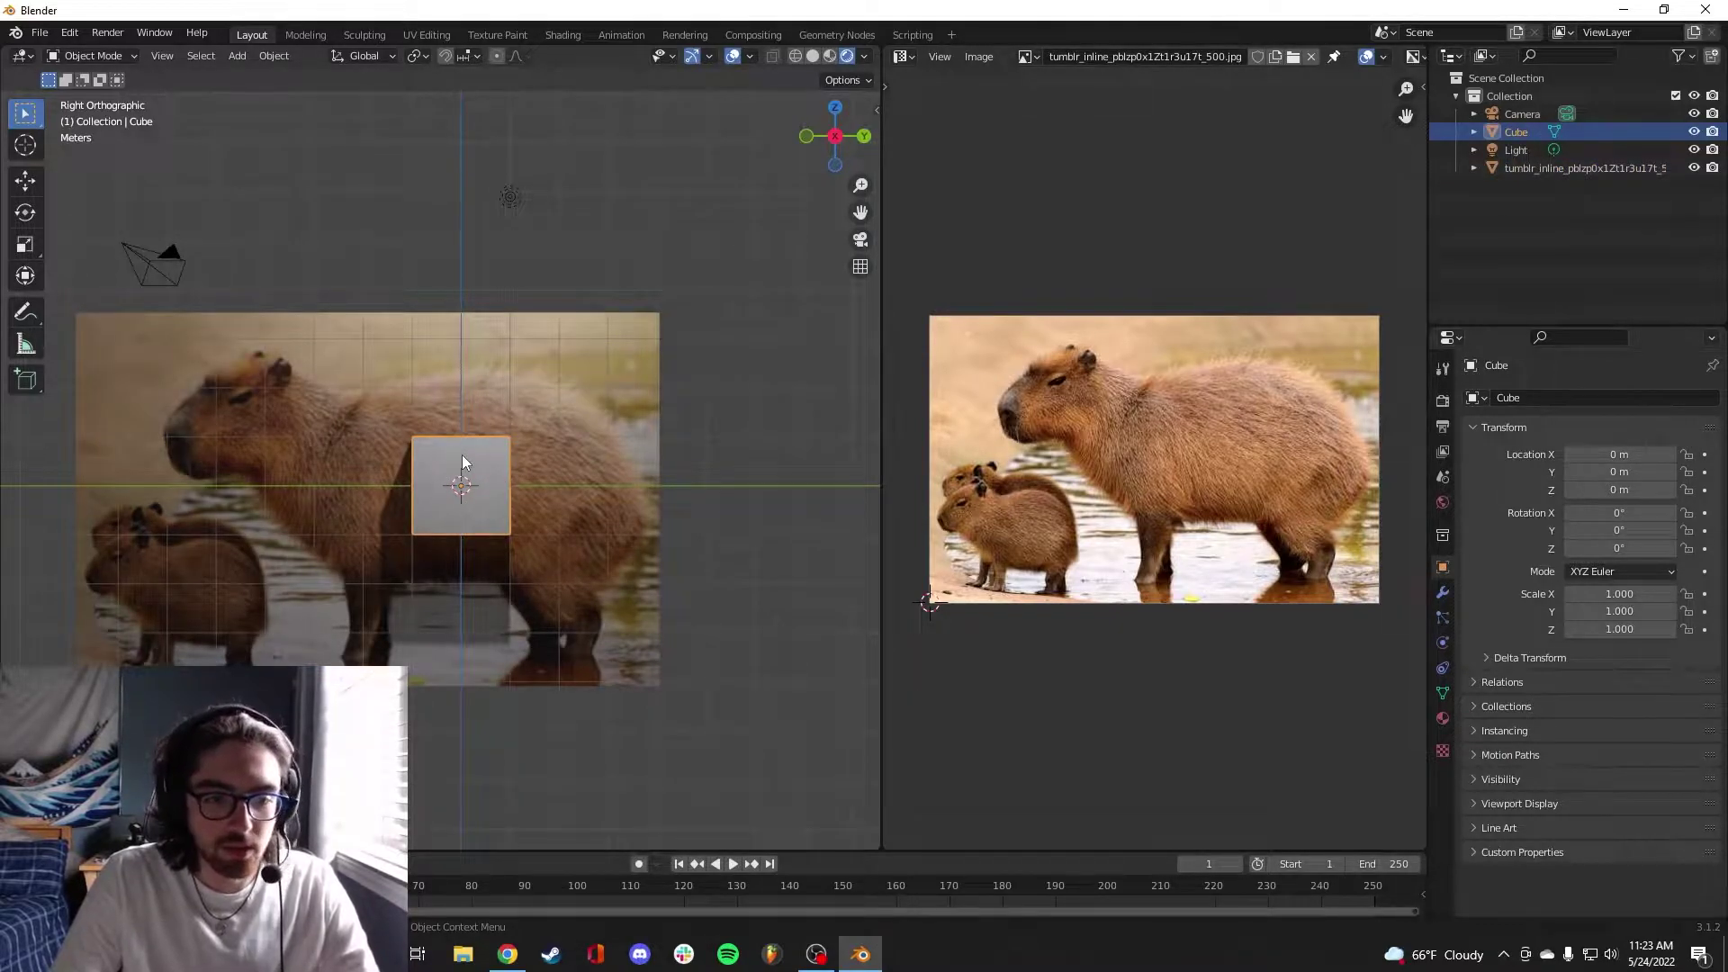
# Scale the cube to about 1.86 in X and Z and 2.92 in Y to block out the capybara's body
pyautogui.press('s')
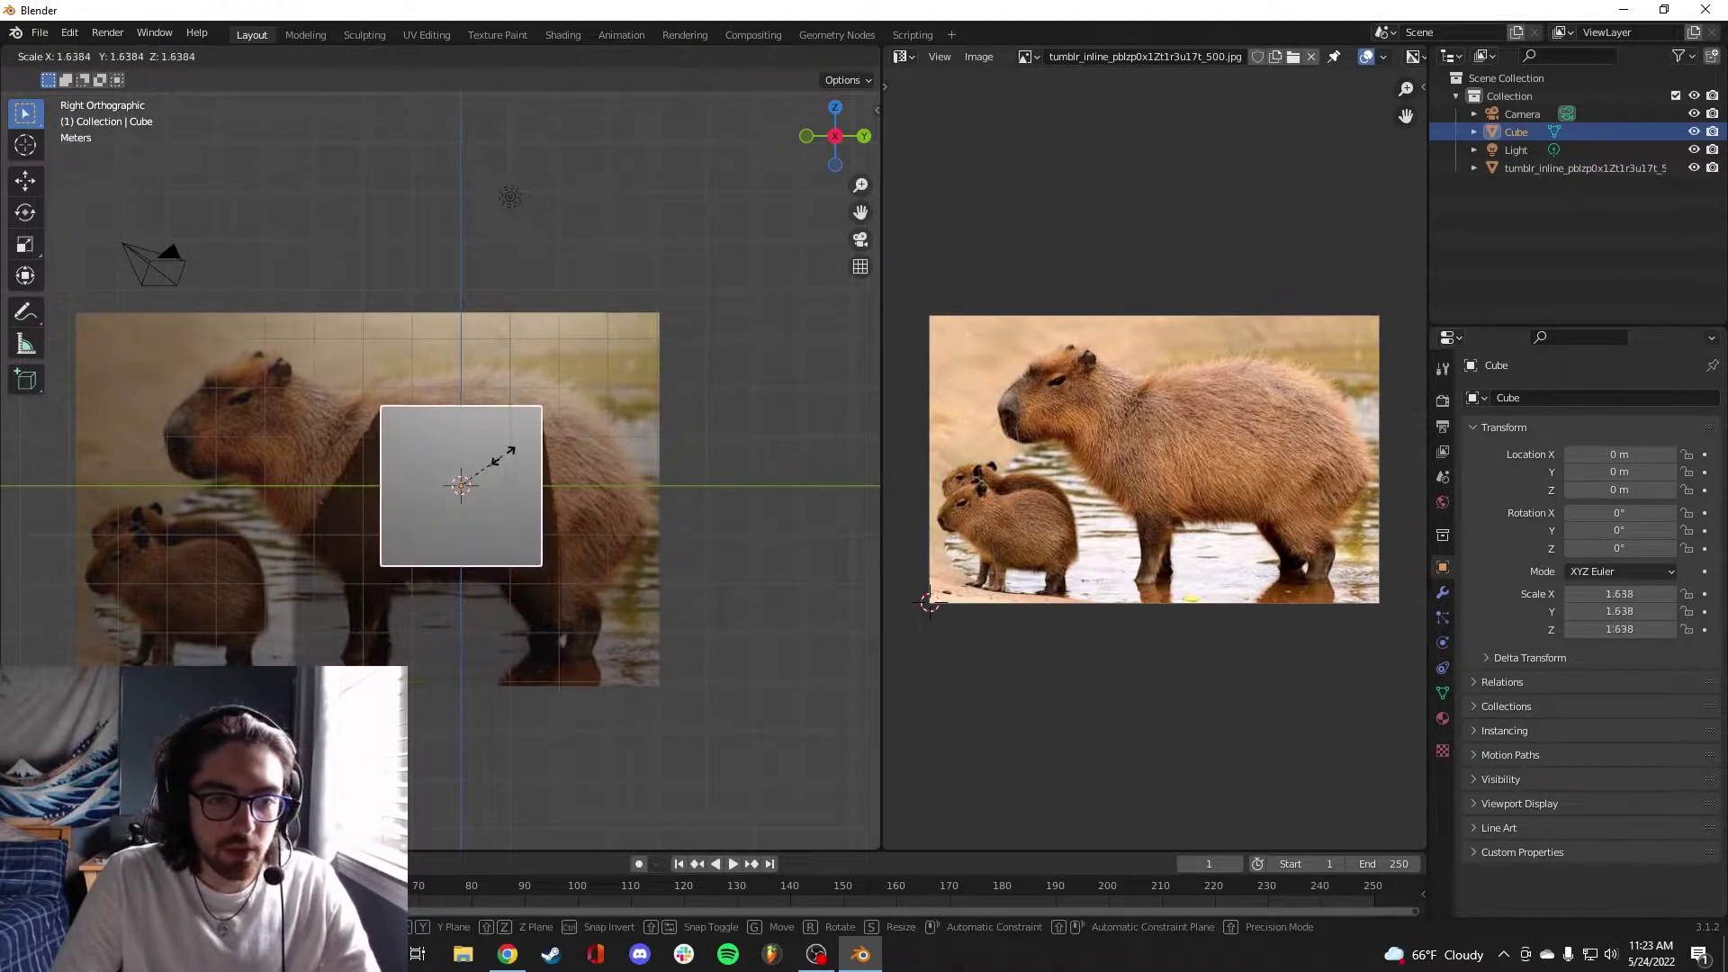
pyautogui.click(519, 459)
pyautogui.press('s')
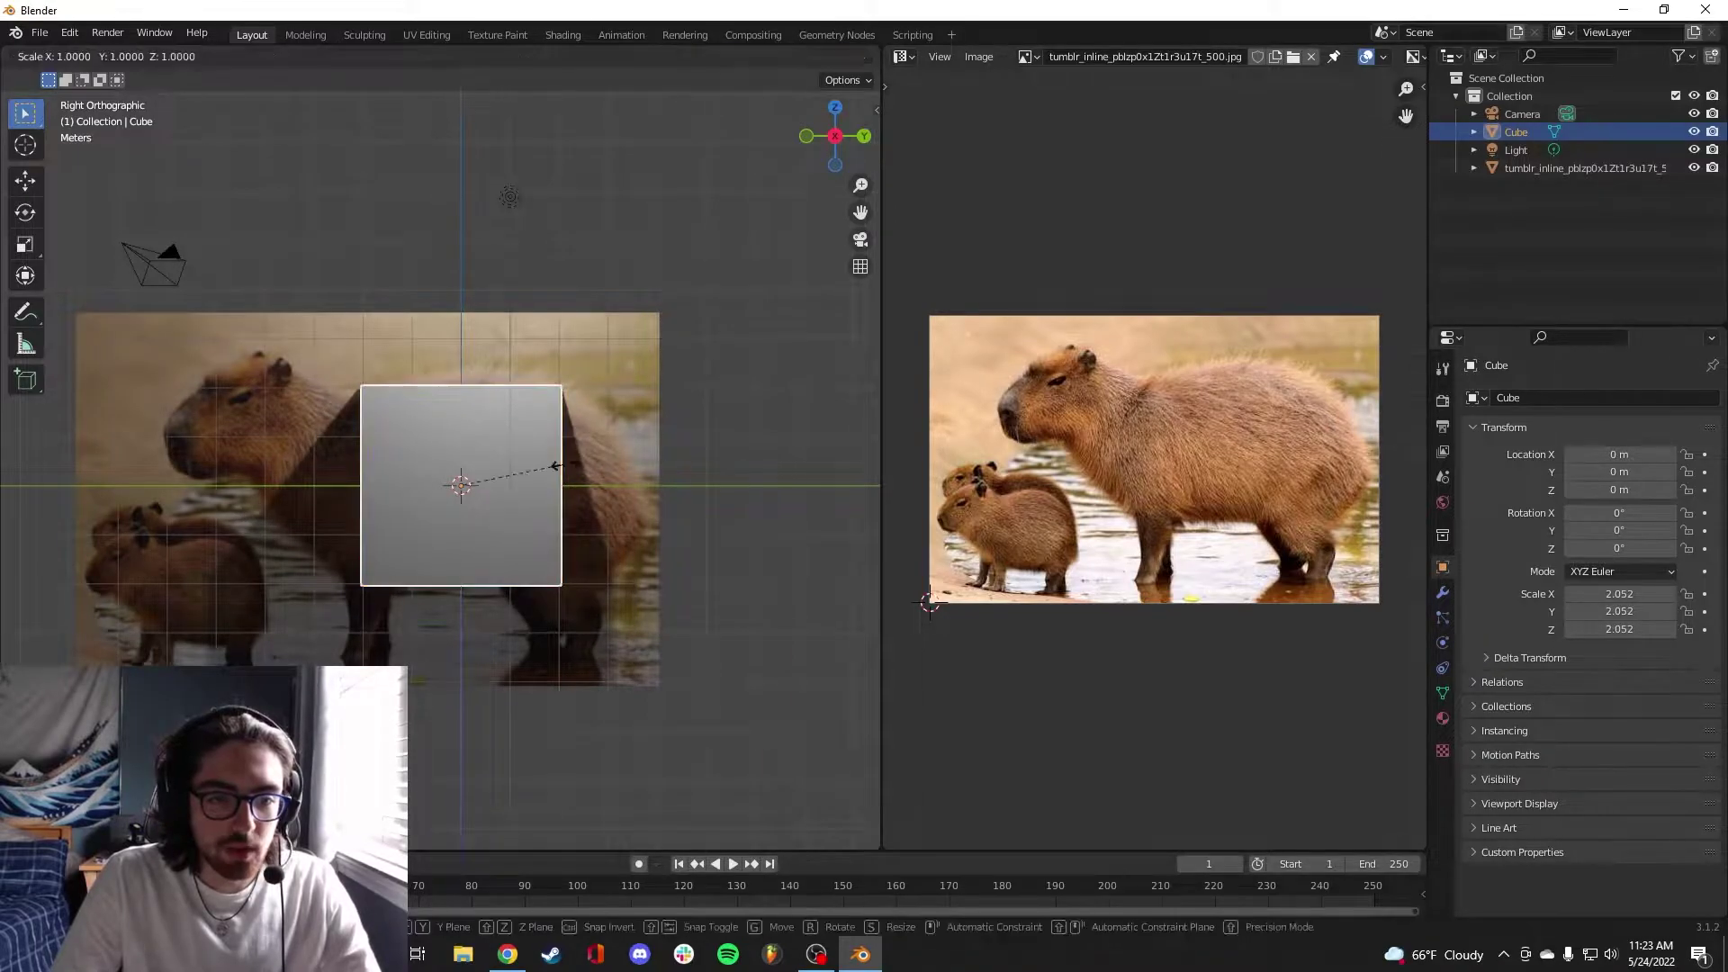
pyautogui.press('z')
pyautogui.press('y')
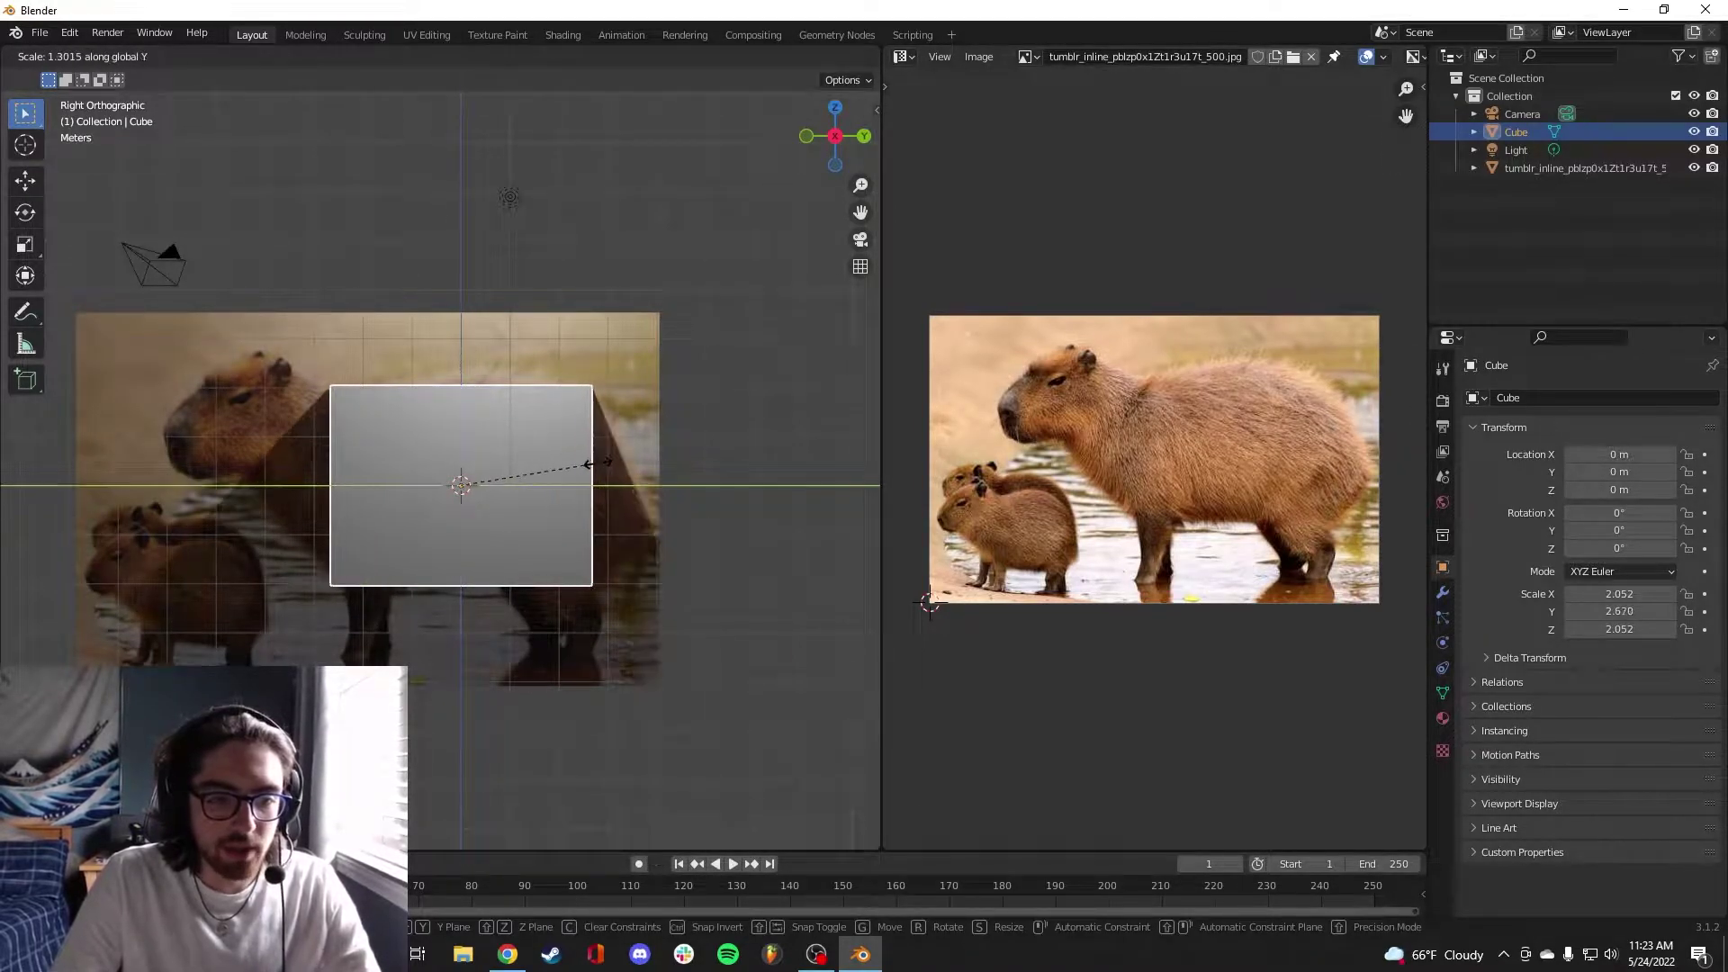
pyautogui.click(629, 474)
pyautogui.press('s')
pyautogui.click(657, 425)
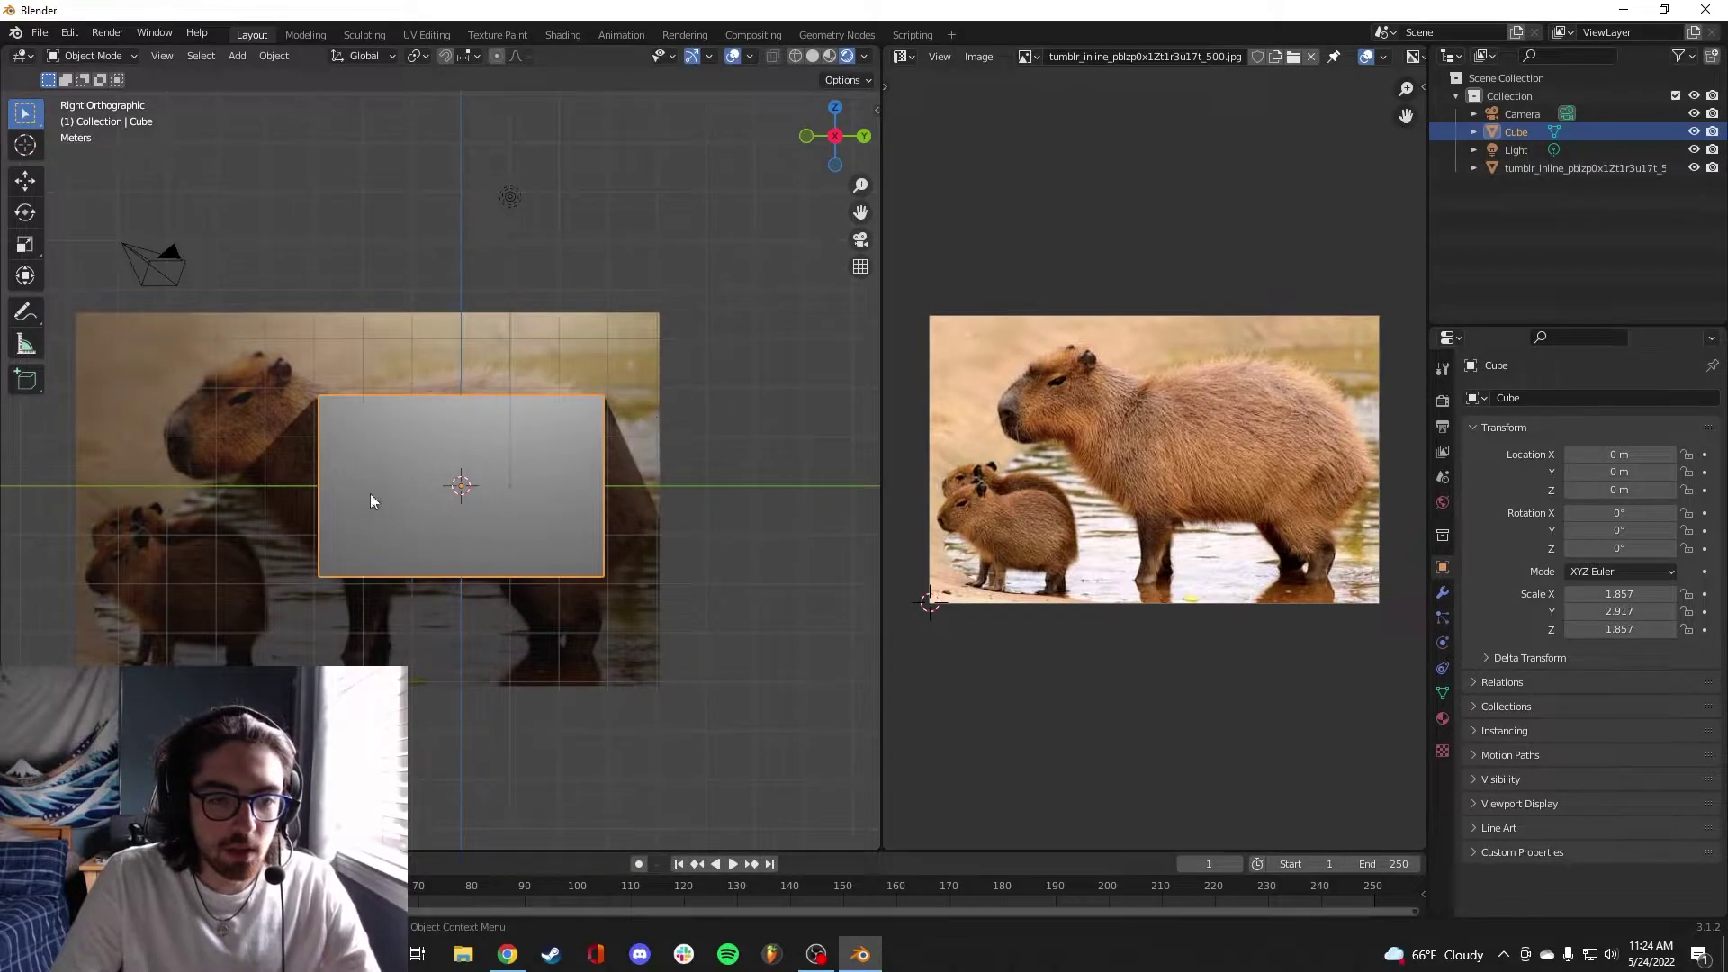
# In Edit Mode, extrude the body's front face about 0.85 m forward and 0.96 m up to form the neck
pyautogui.keyDown('shift'); pyautogui.moveTo(308, 430); pyautogui.dragTo(486, 448, button='middle'); pyautogui.keyUp('shift')
pyautogui.press('Tab')
pyautogui.press('KP_3')
pyautogui.press('g')
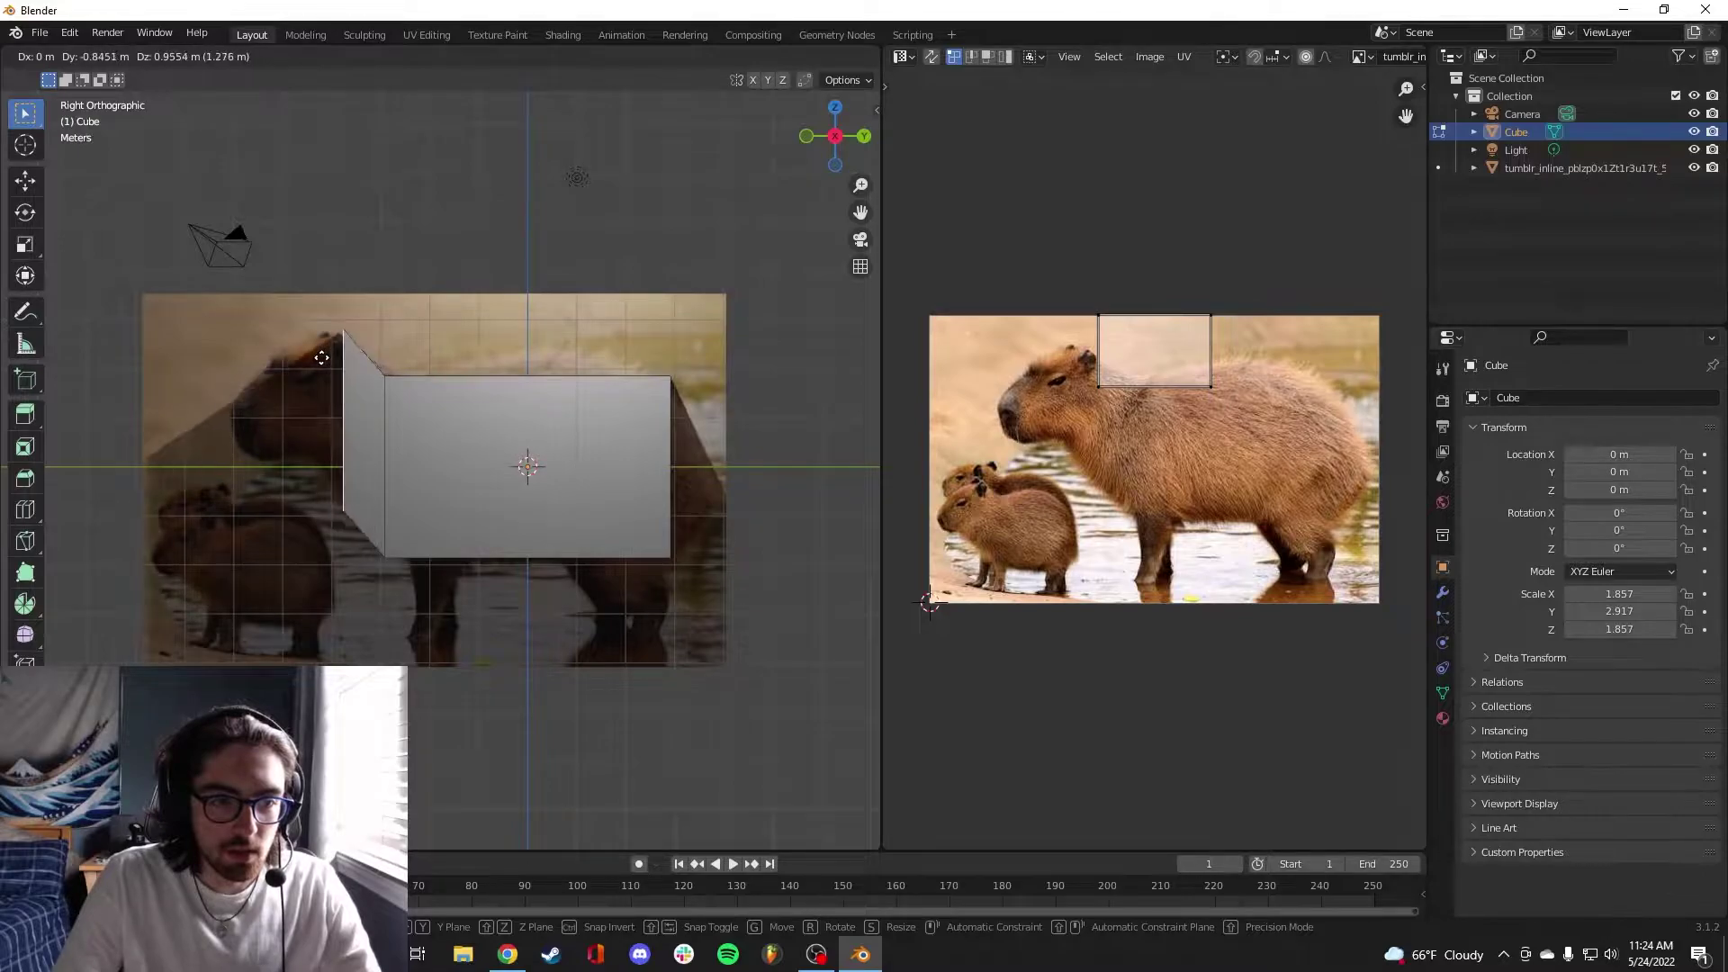
pyautogui.click(320, 357)
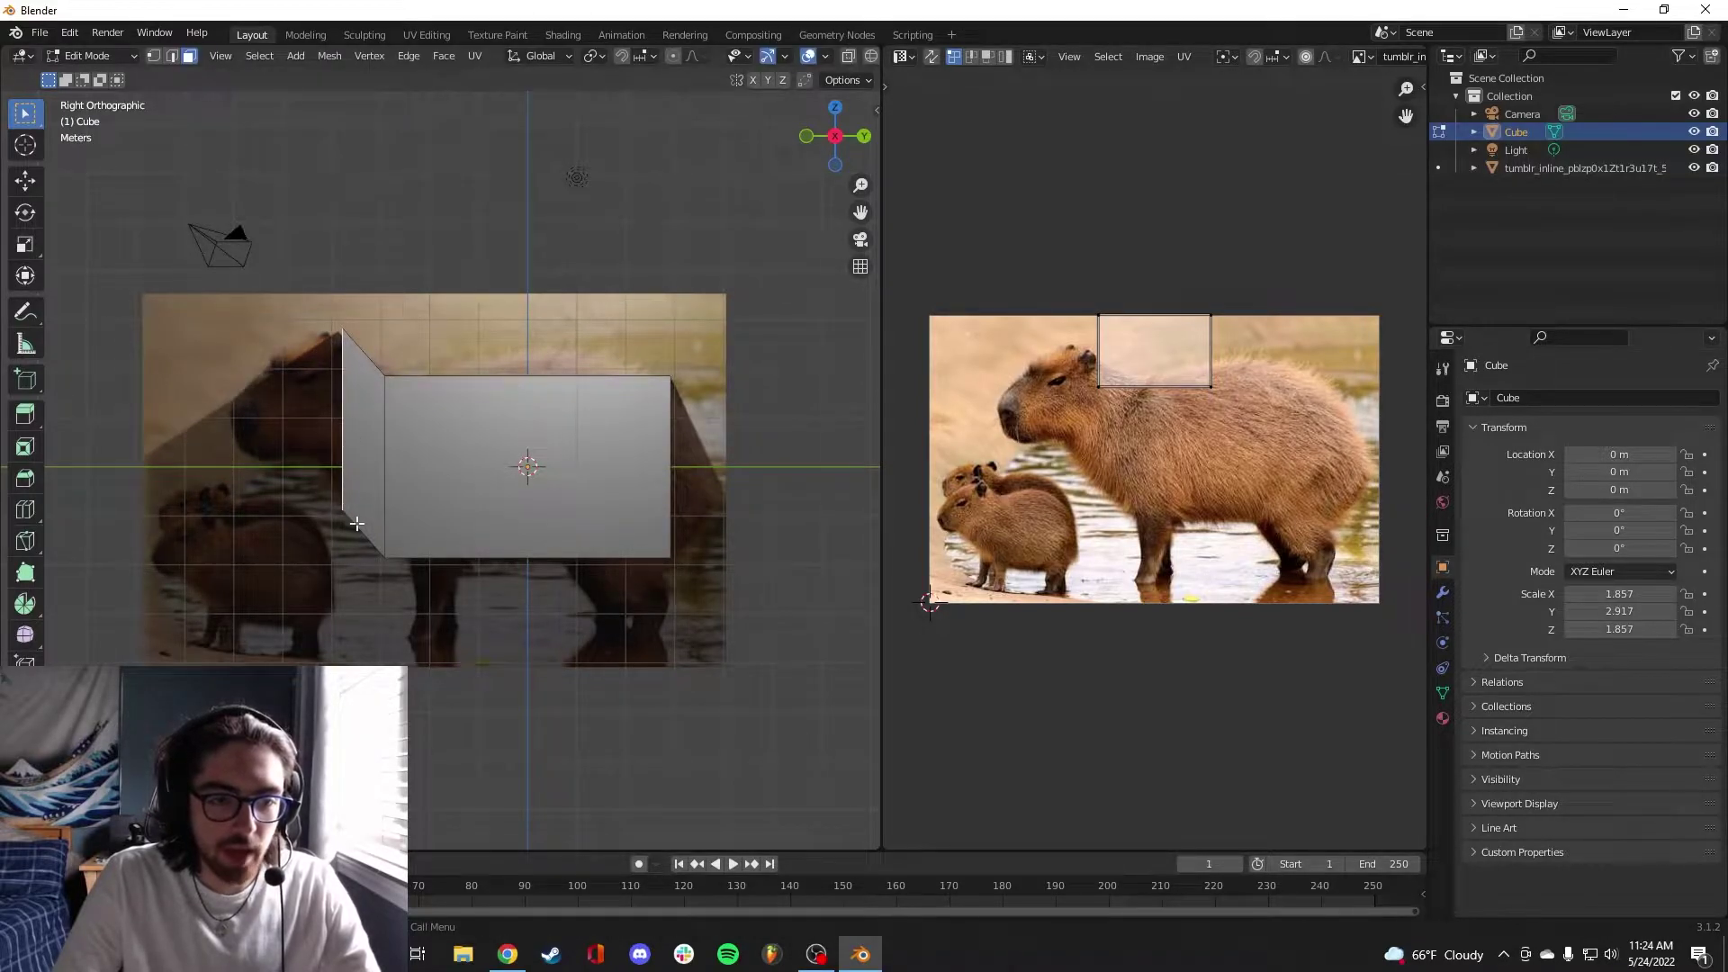
# Extrude the neck's front face forward to the reference capybara's snout and scale it down to taper the head
pyautogui.press('e')
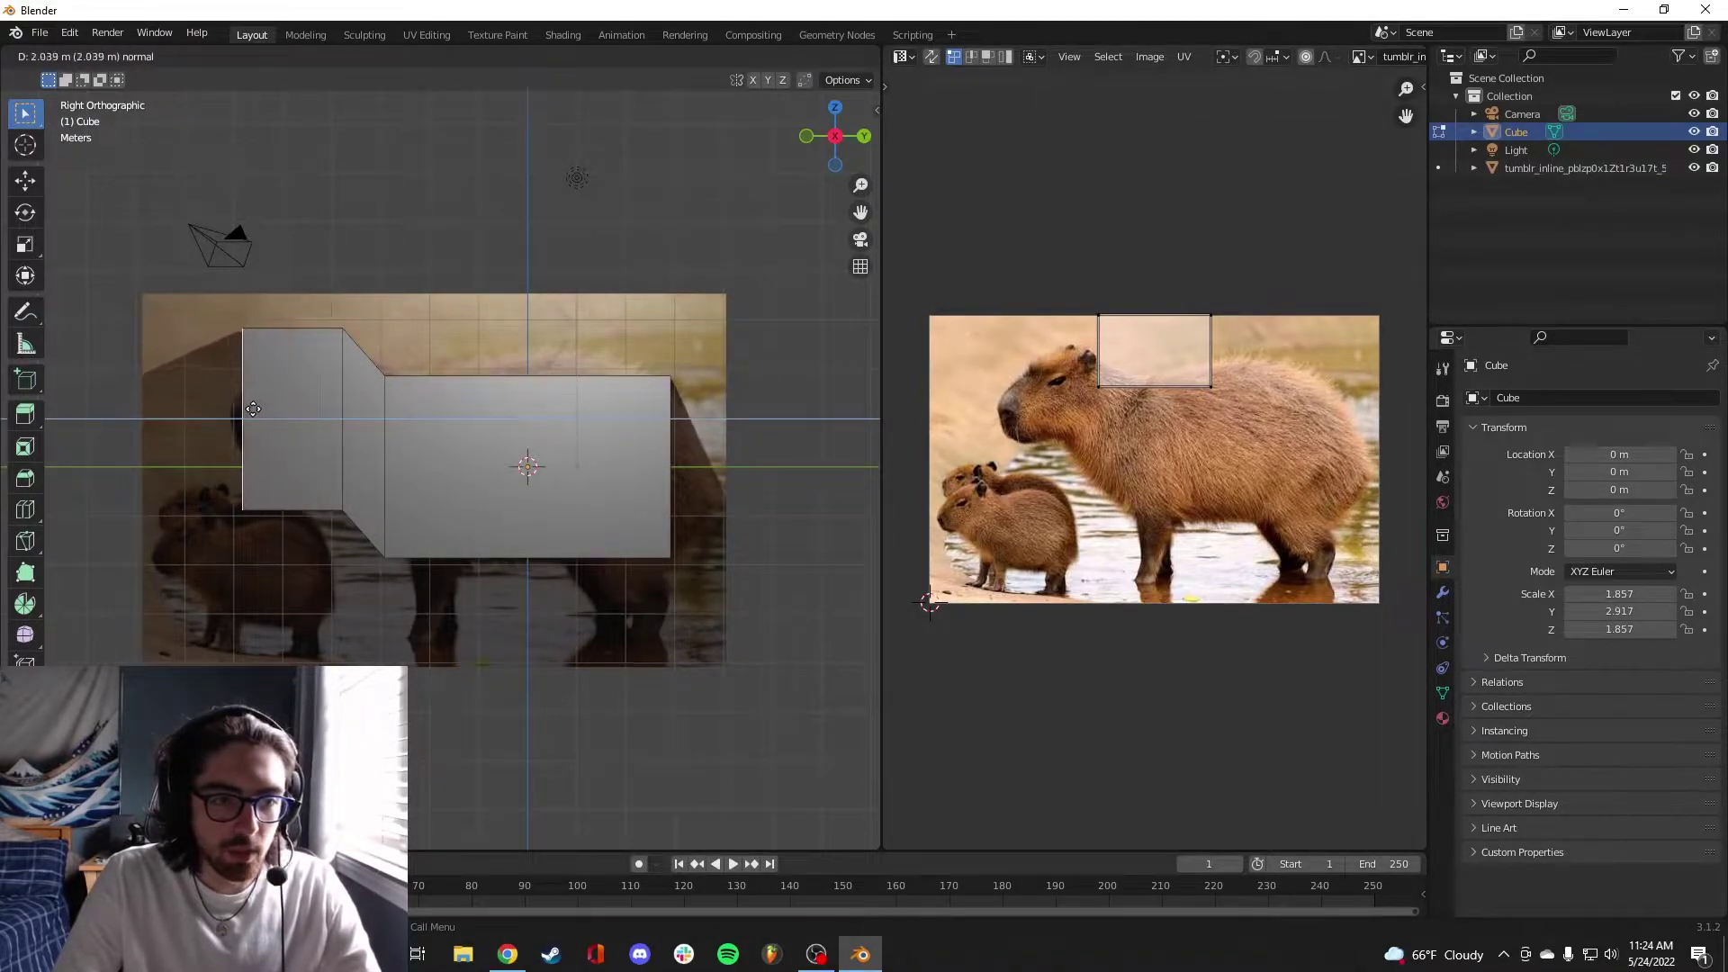
pyautogui.press('s')
pyautogui.click(340, 384)
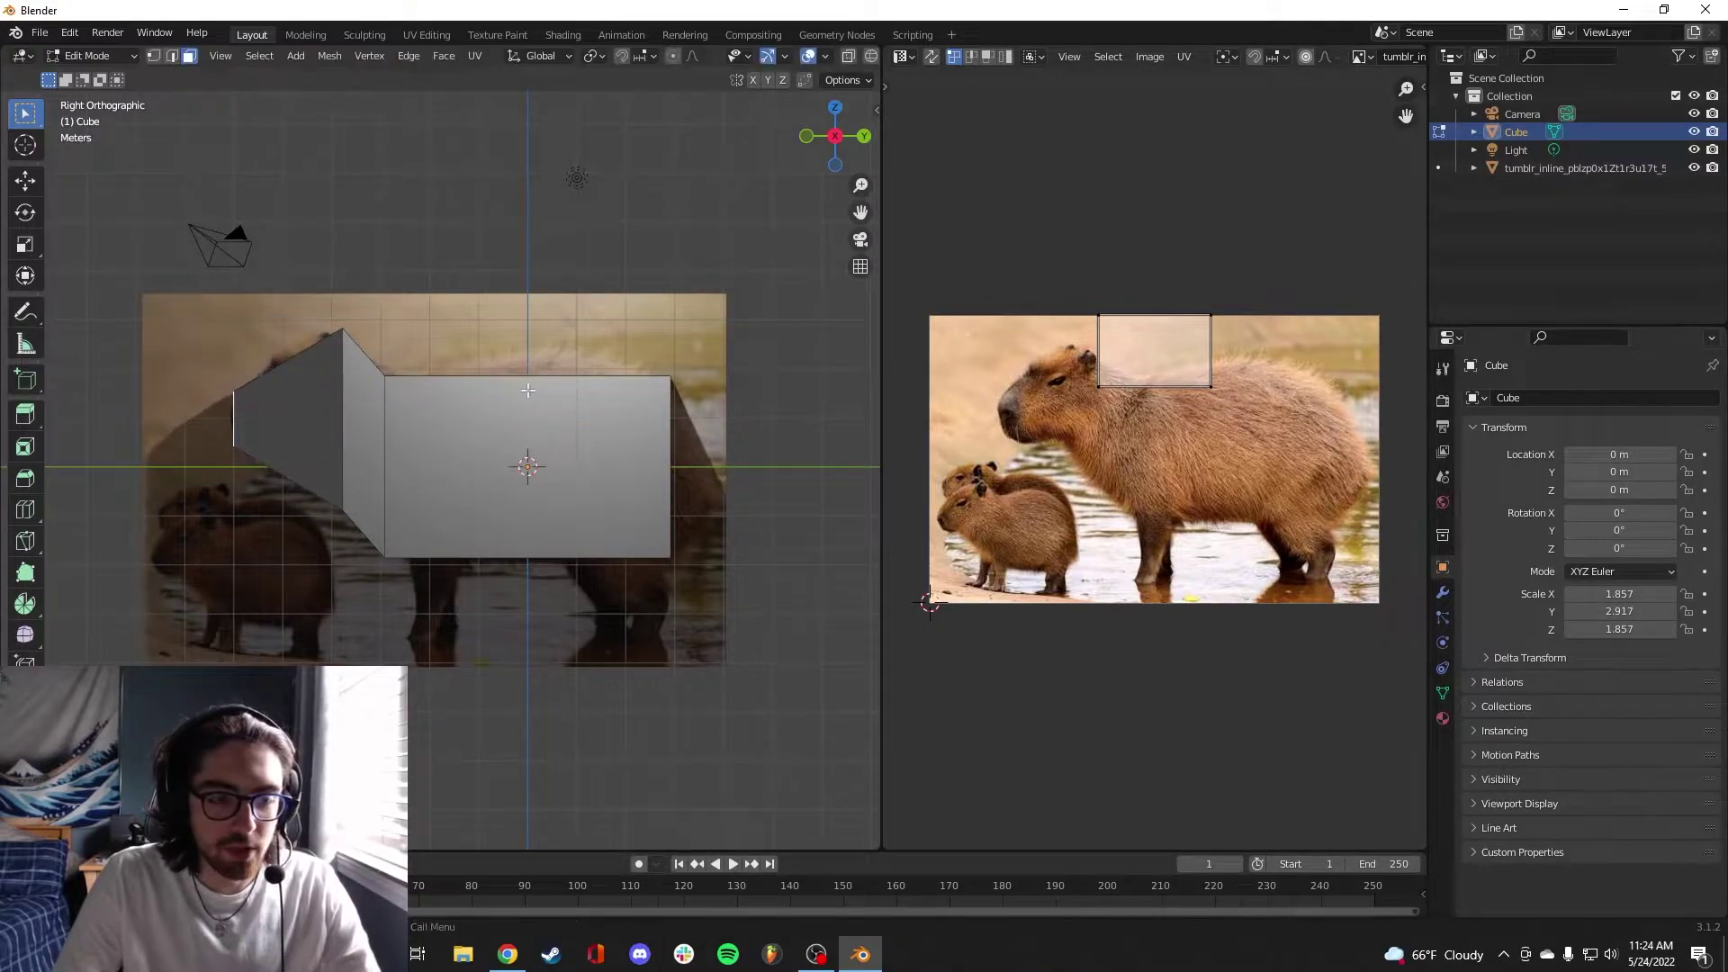
# Add a centred lengthwise loop cut that divides the capybara block-out into two symmetrical halves
pyautogui.moveTo(440, 377); pyautogui.dragTo(507, 422, button='middle')
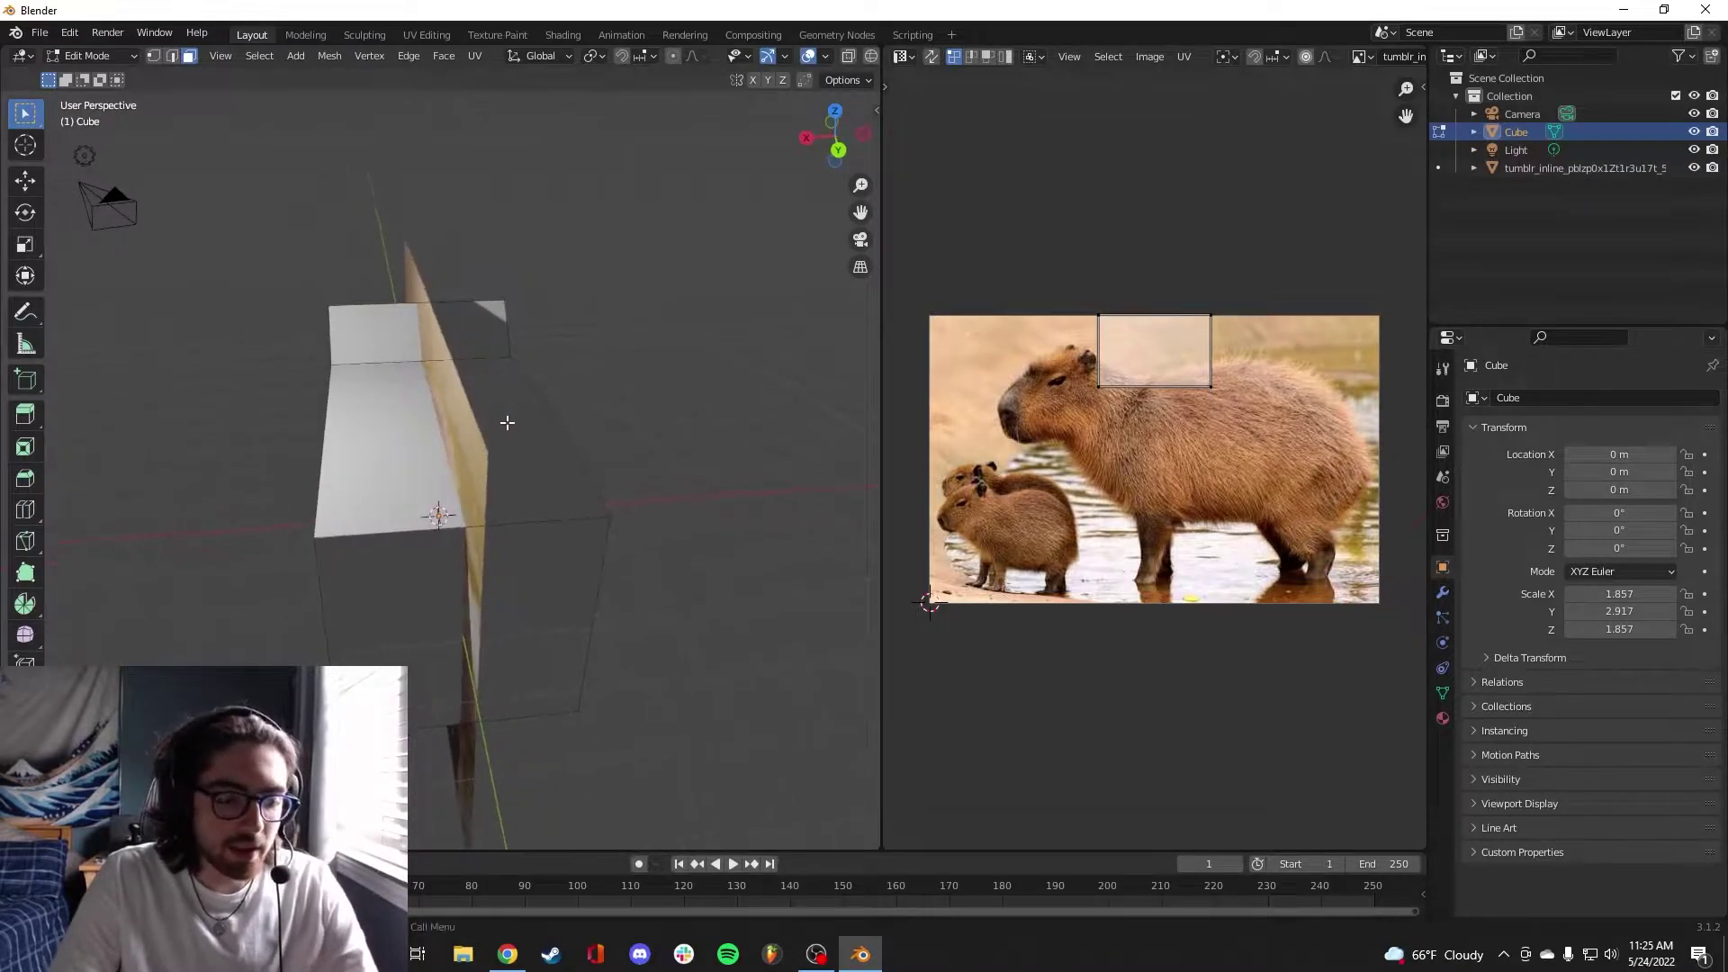
pyautogui.moveTo(351, 398); pyautogui.dragTo(372, 376, button='middle')
pyautogui.hotkey('ctrl', 'r')
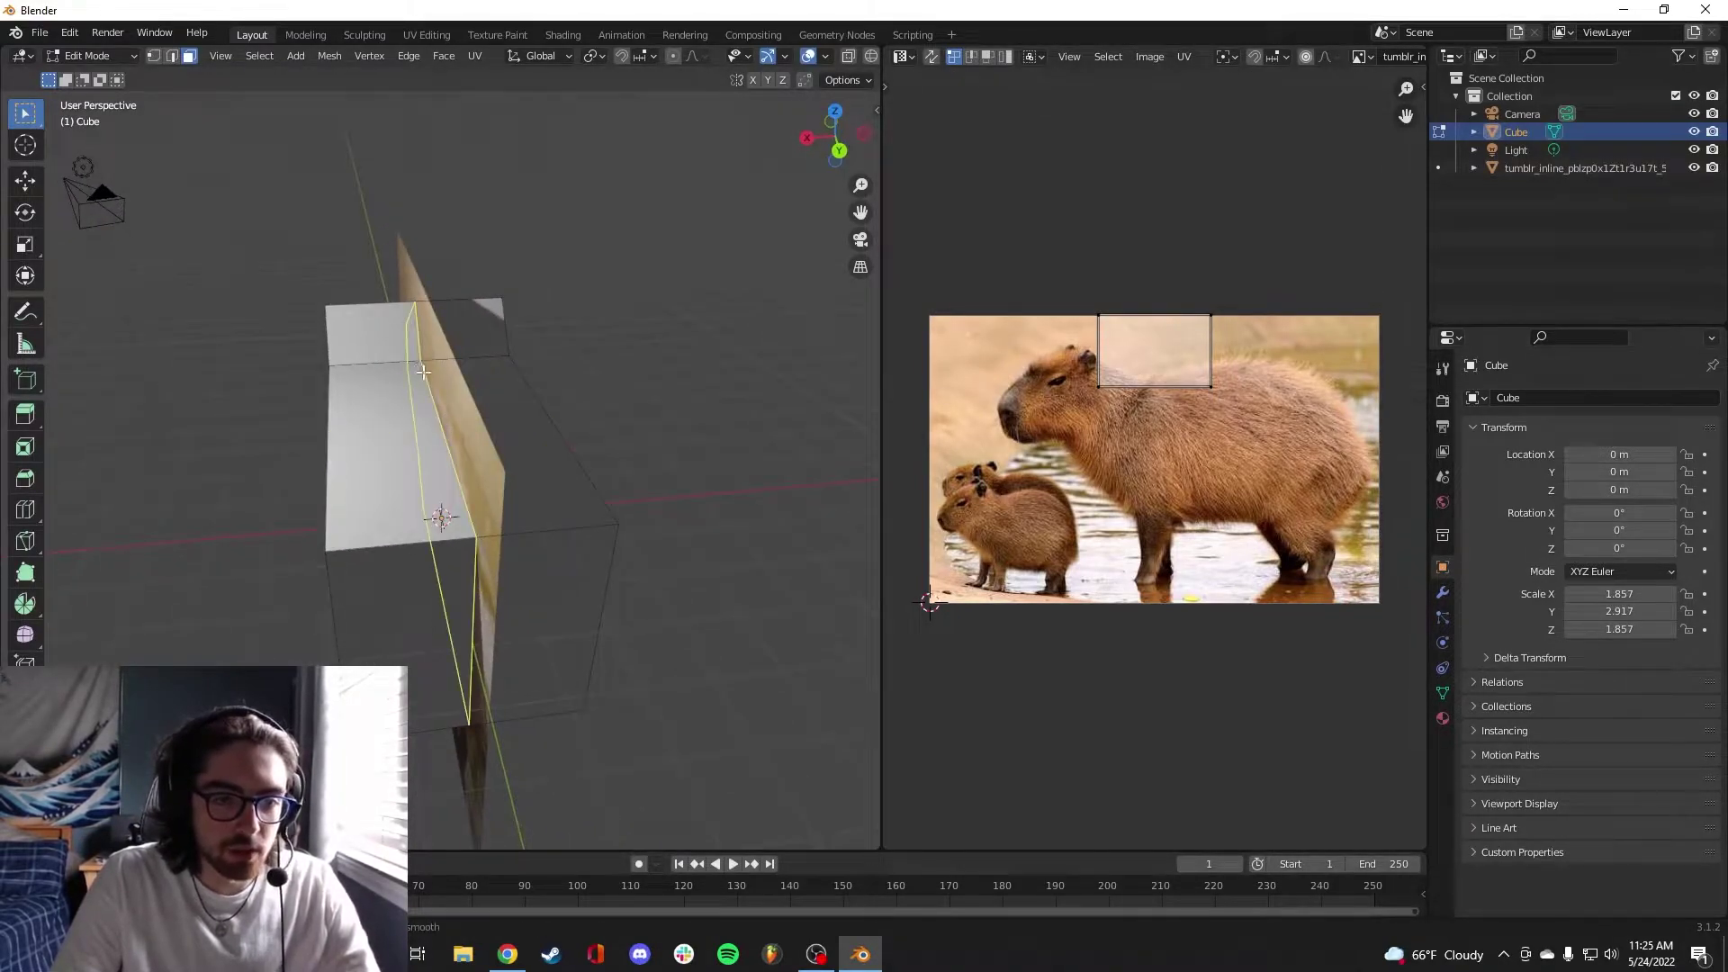
pyautogui.click(419, 359)
pyautogui.click(537, 348)
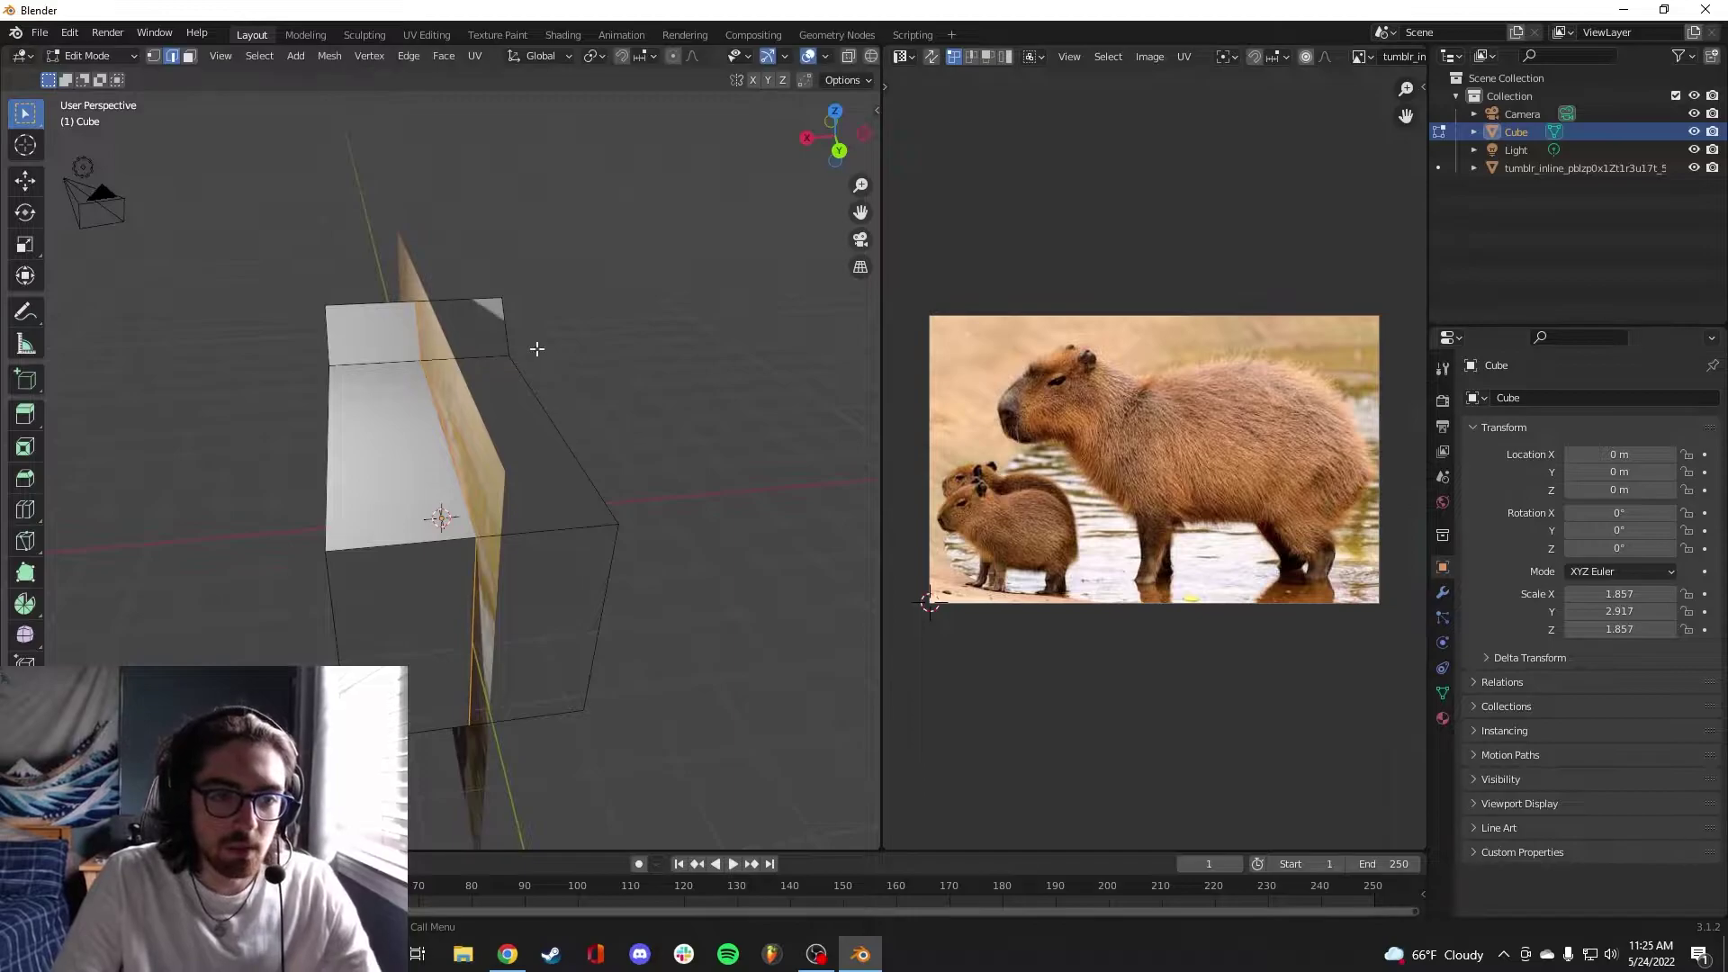
pyautogui.press('Tab')
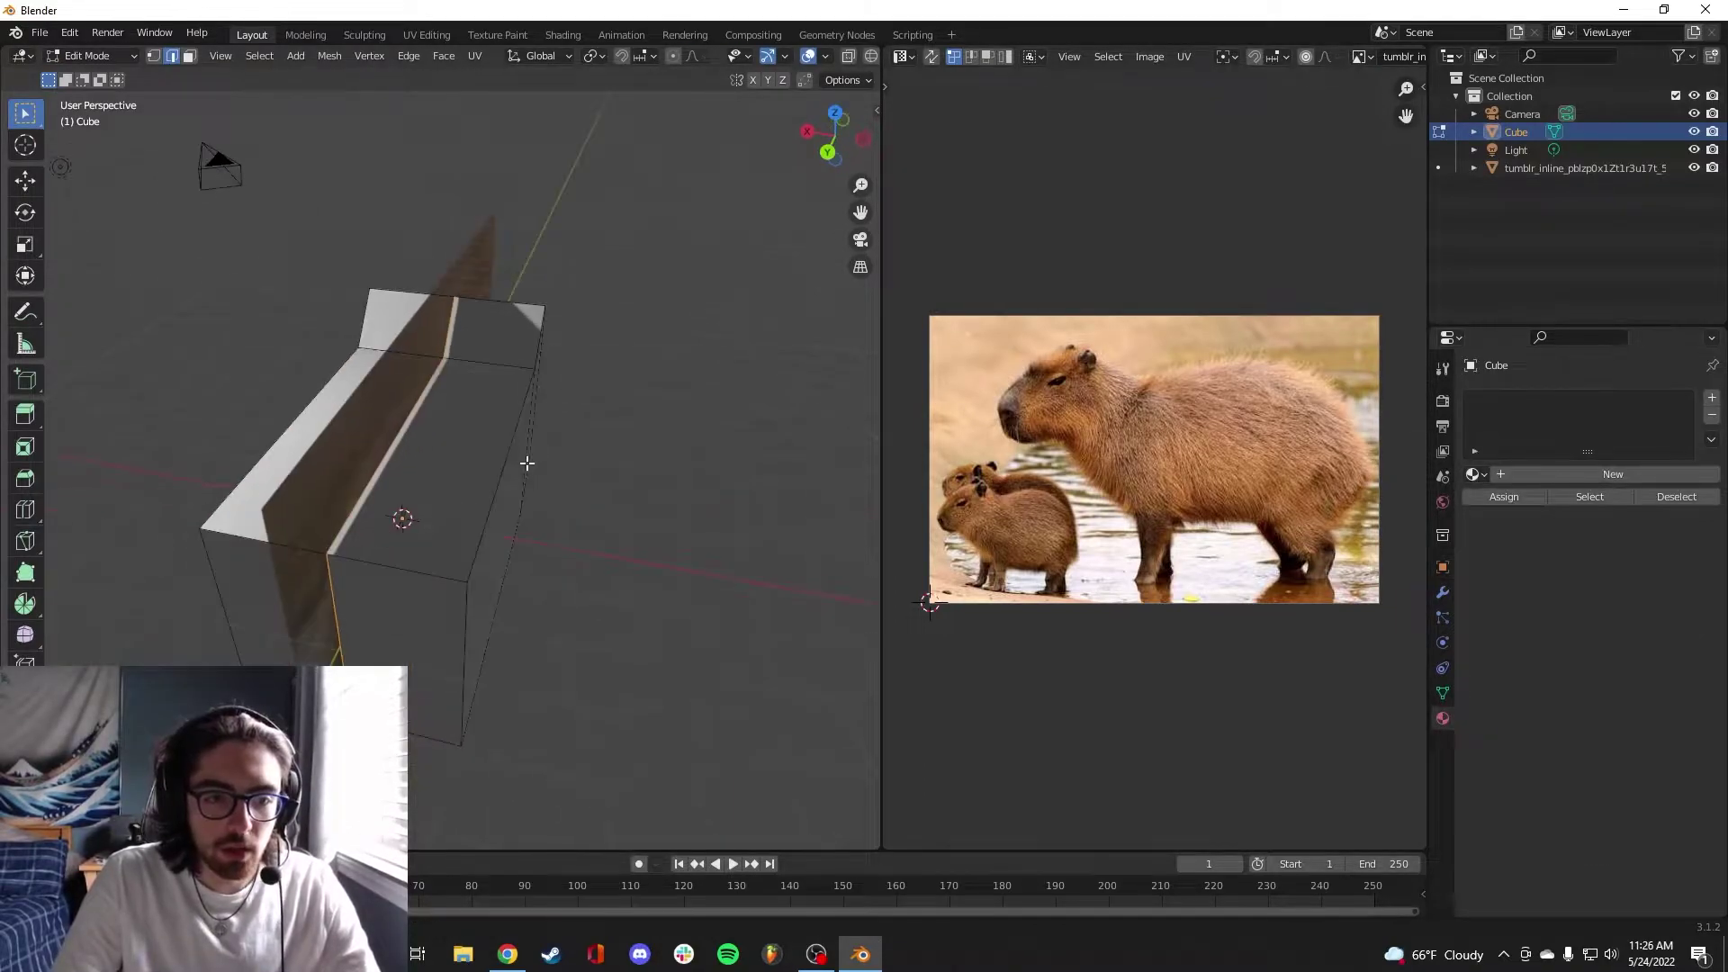
# With X-ray on and in top view, delete the vertices of the negative-X half and return to Object Mode
pyautogui.moveTo(493, 683); pyautogui.dragTo(493, 558, button='middle')
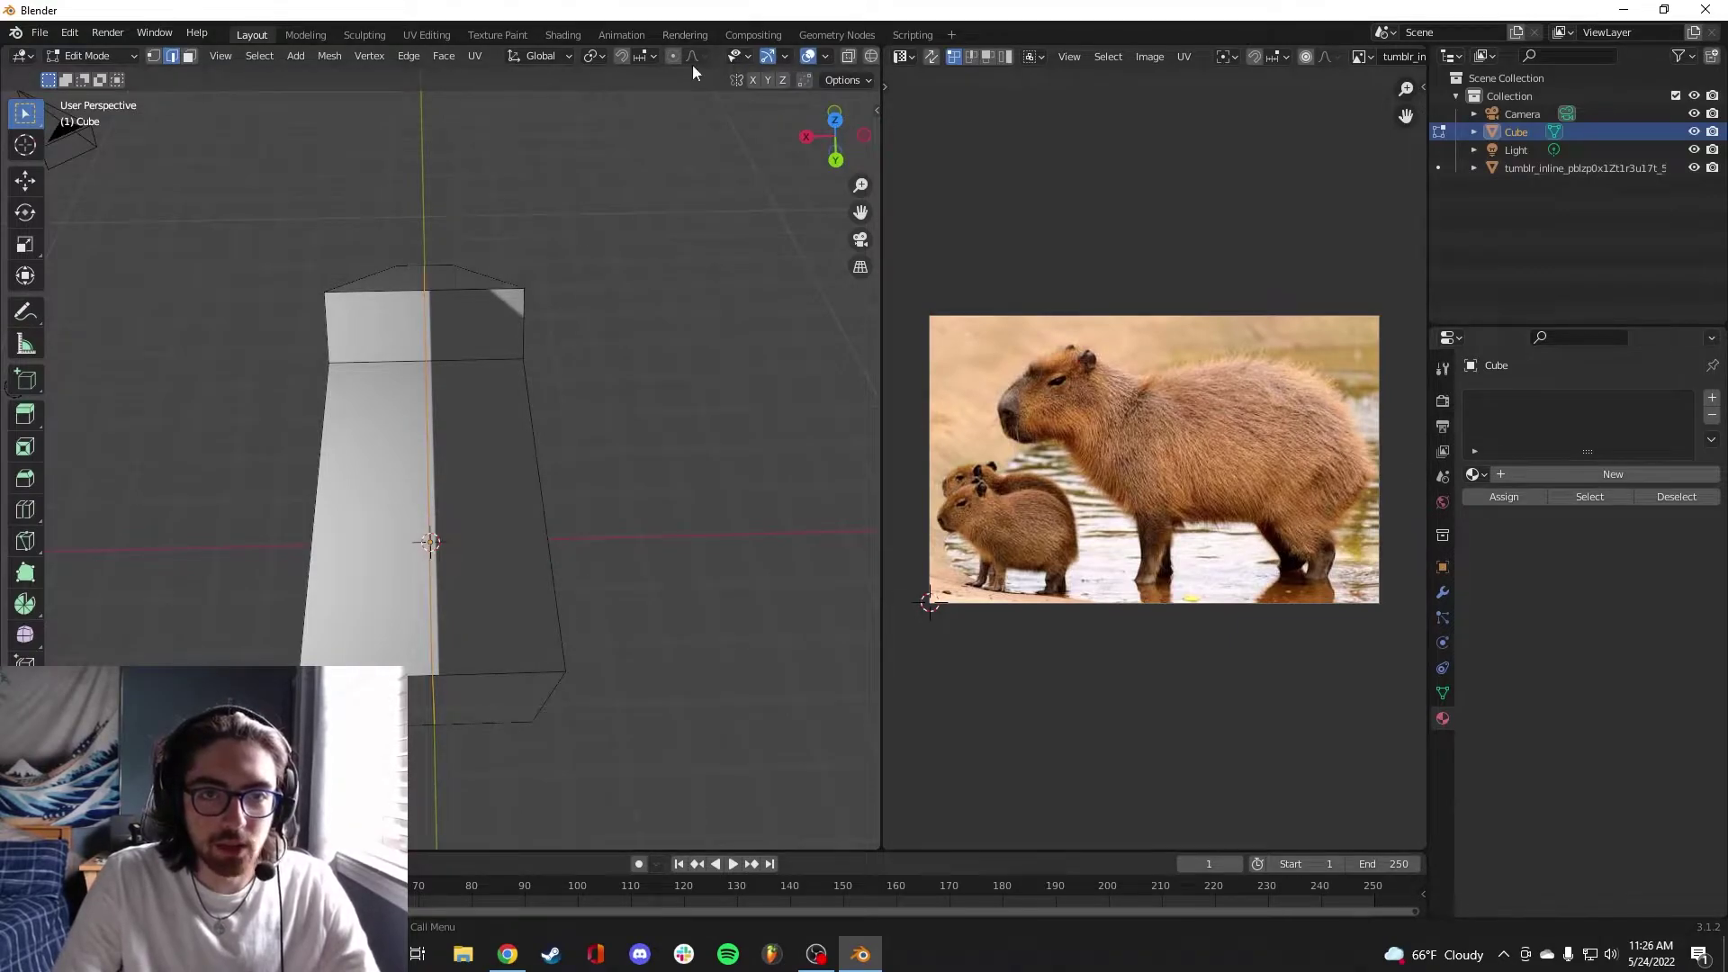
pyautogui.click(848, 56)
pyautogui.press('KP_7')
pyautogui.press('1')
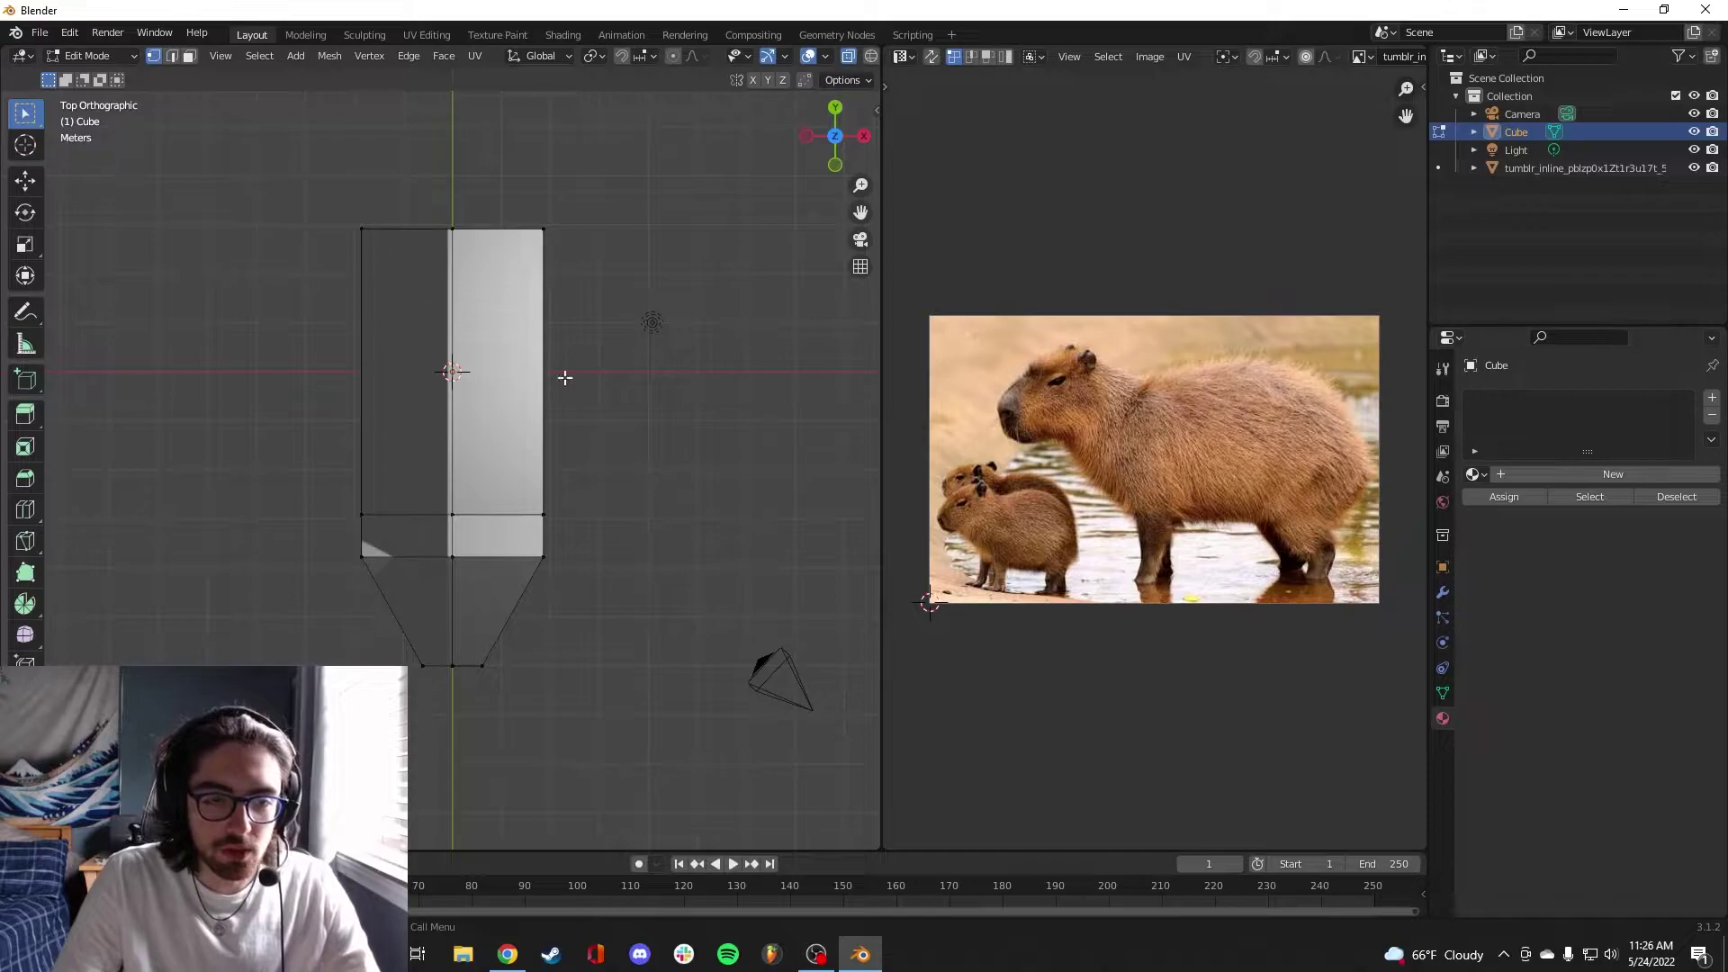
pyautogui.moveTo(273, 175); pyautogui.dragTo(447, 721)
pyautogui.press('x')
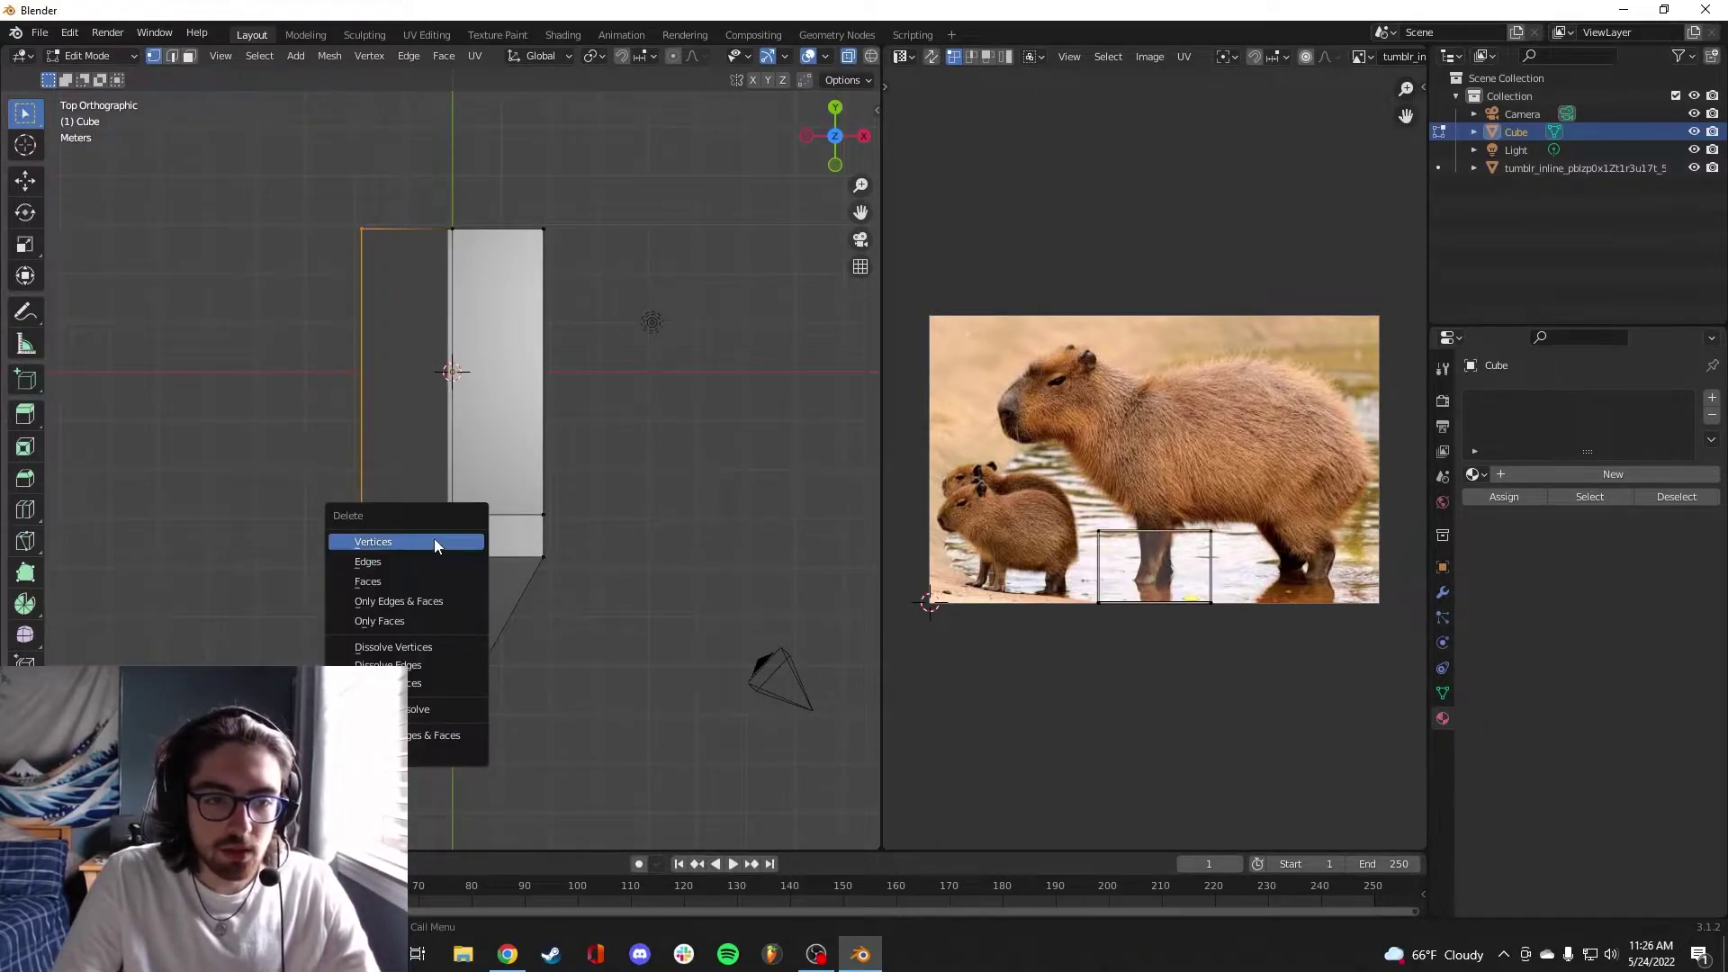
pyautogui.click(432, 538)
pyautogui.press('Tab')
# Hide the capybara image plane in the viewport
pyautogui.moveTo(530, 565); pyautogui.dragTo(572, 370, button='middle')
pyautogui.click(572, 370)
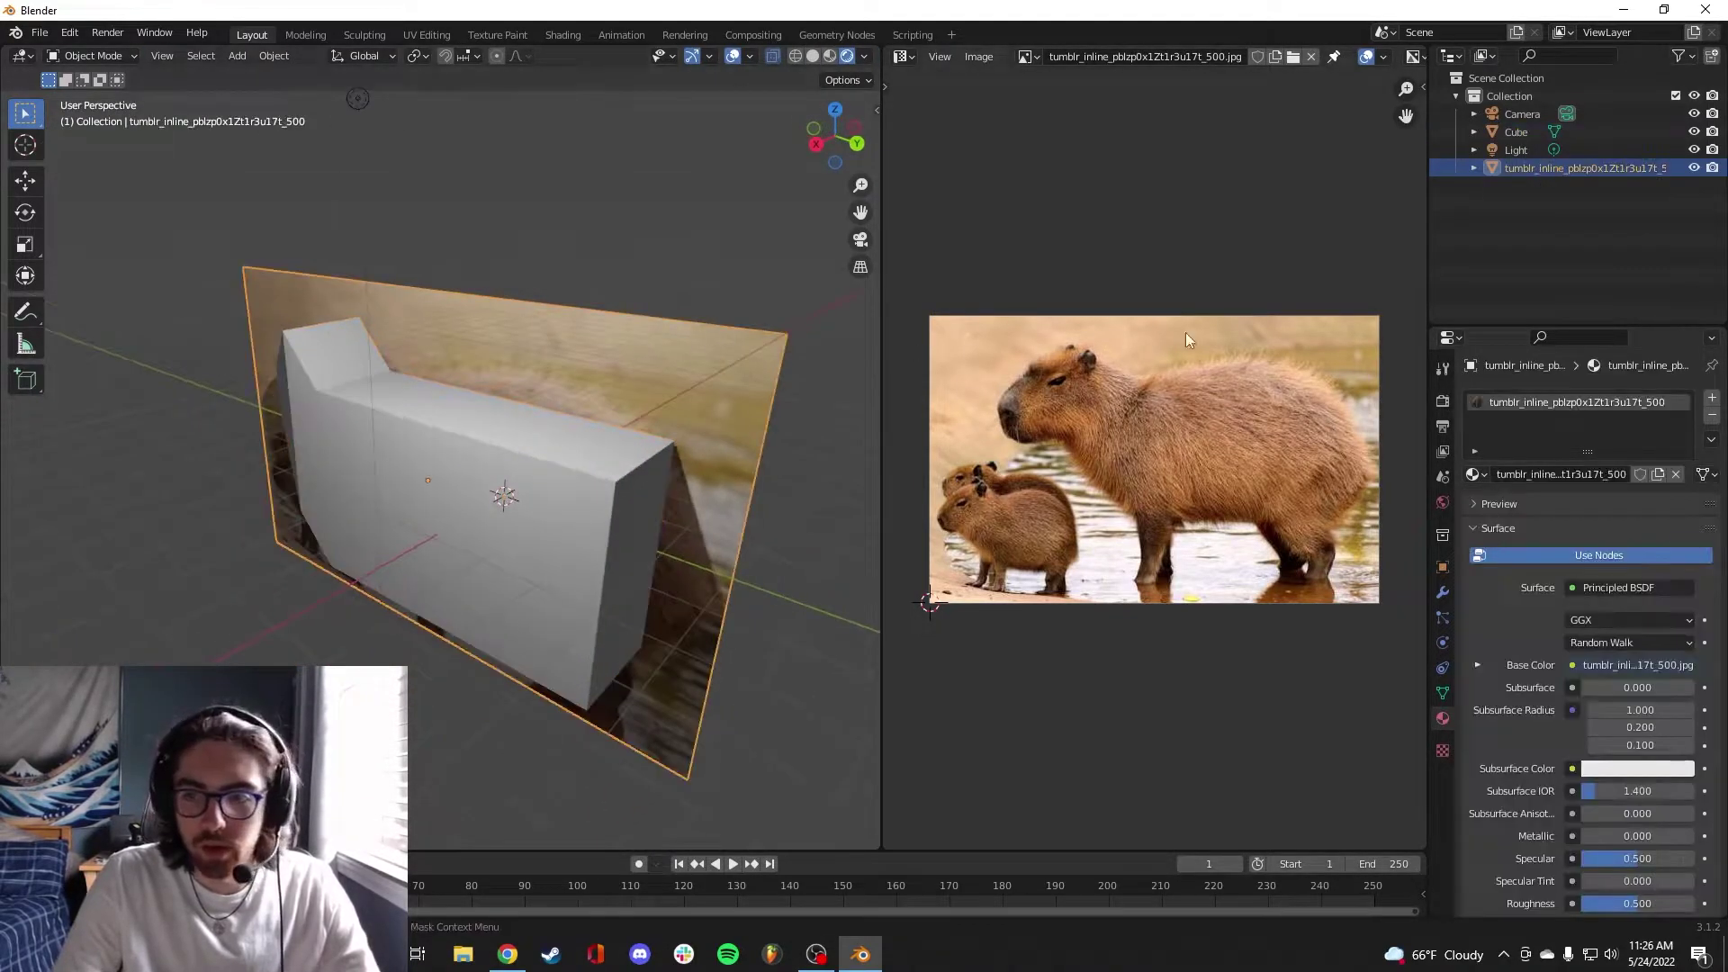
pyautogui.click(1694, 167)
# Add a Mirror modifier on the X axis to the remaining half of the body mesh
pyautogui.moveTo(467, 355); pyautogui.dragTo(417, 376, button='middle')
pyautogui.click(417, 385)
pyautogui.click(1443, 592)
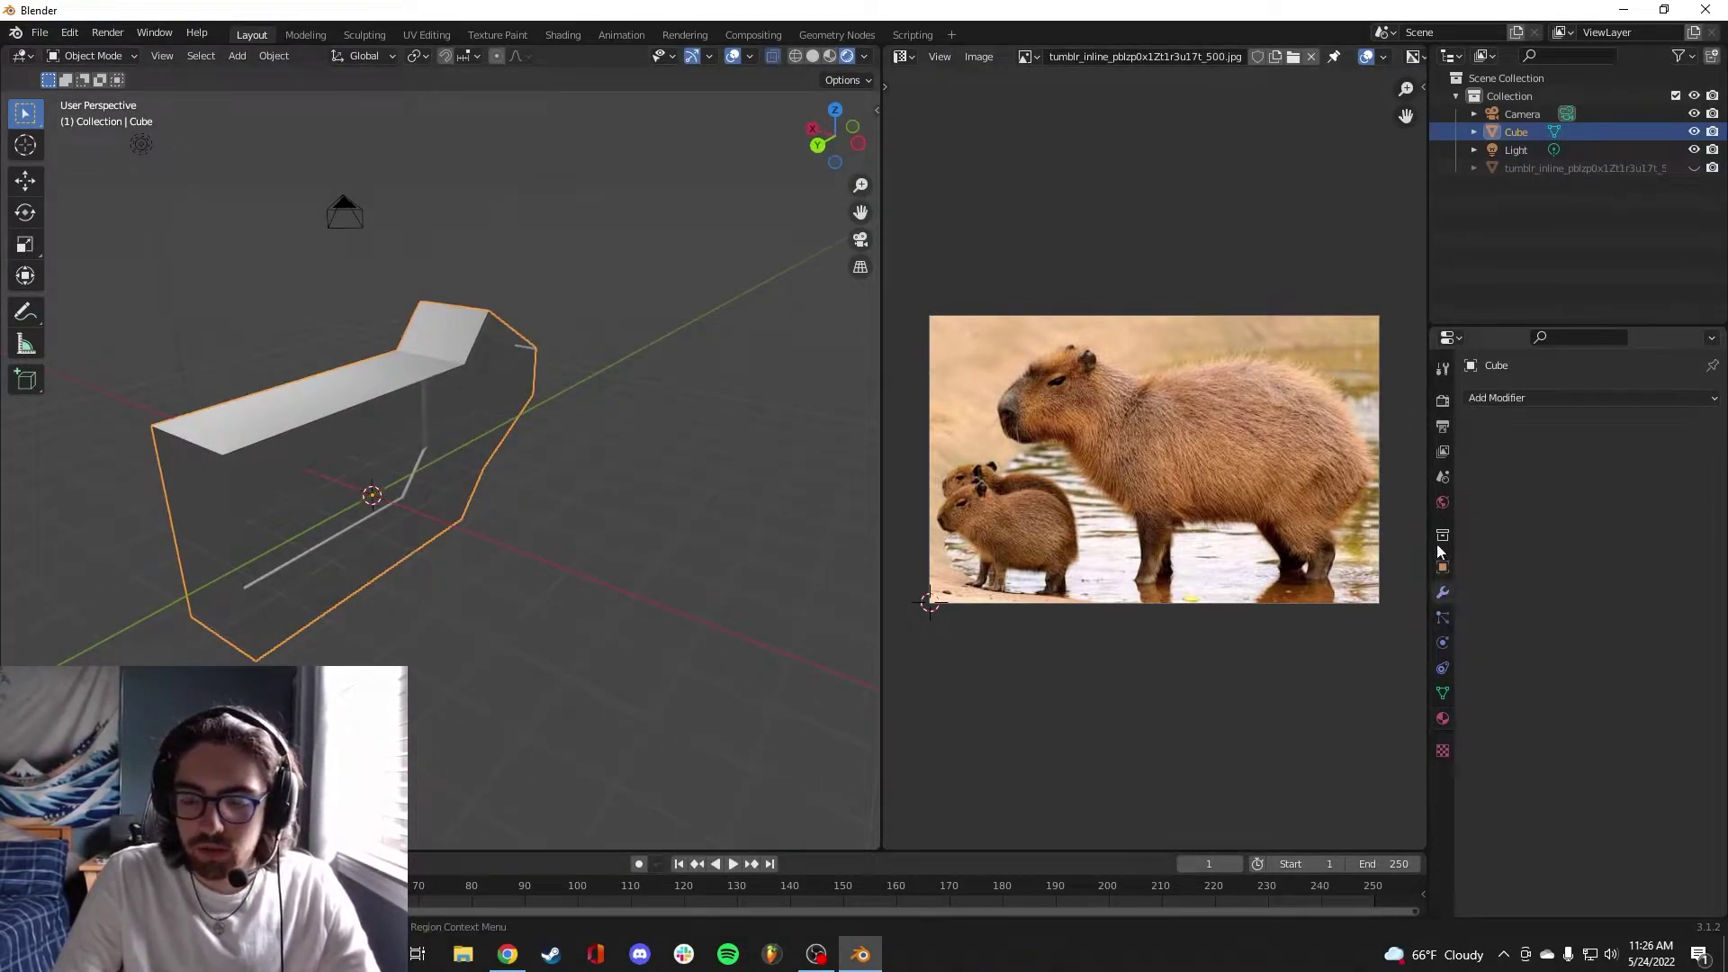
pyautogui.click(1509, 398)
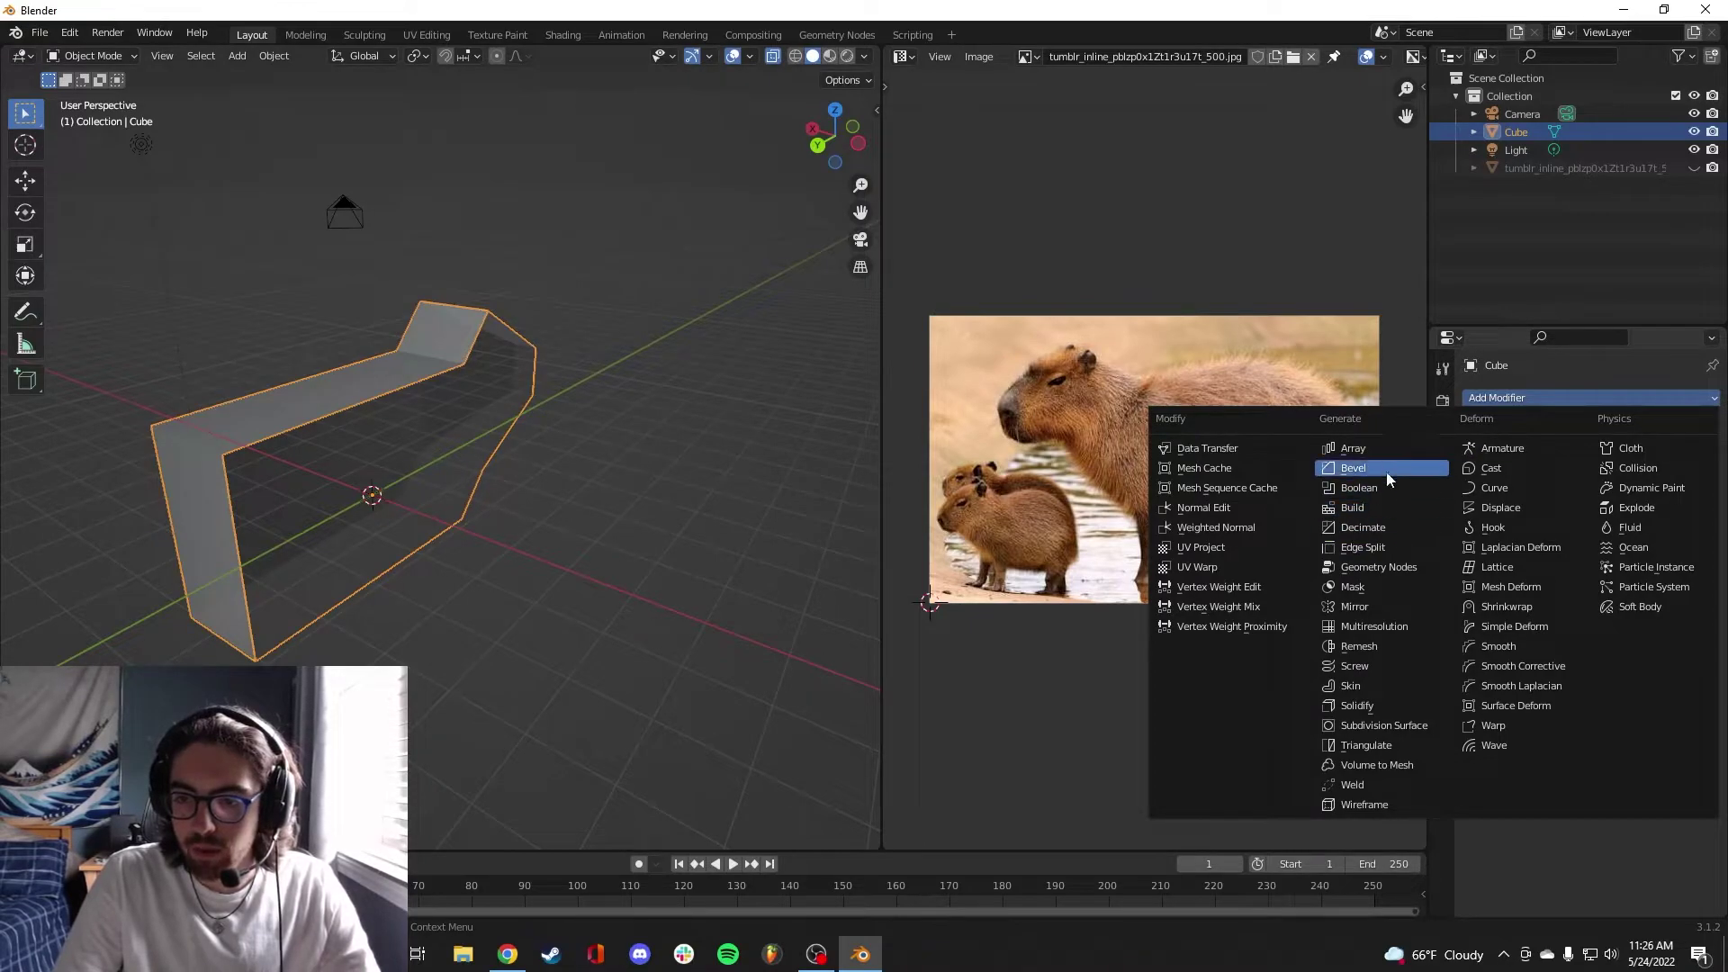
pyautogui.click(1363, 606)
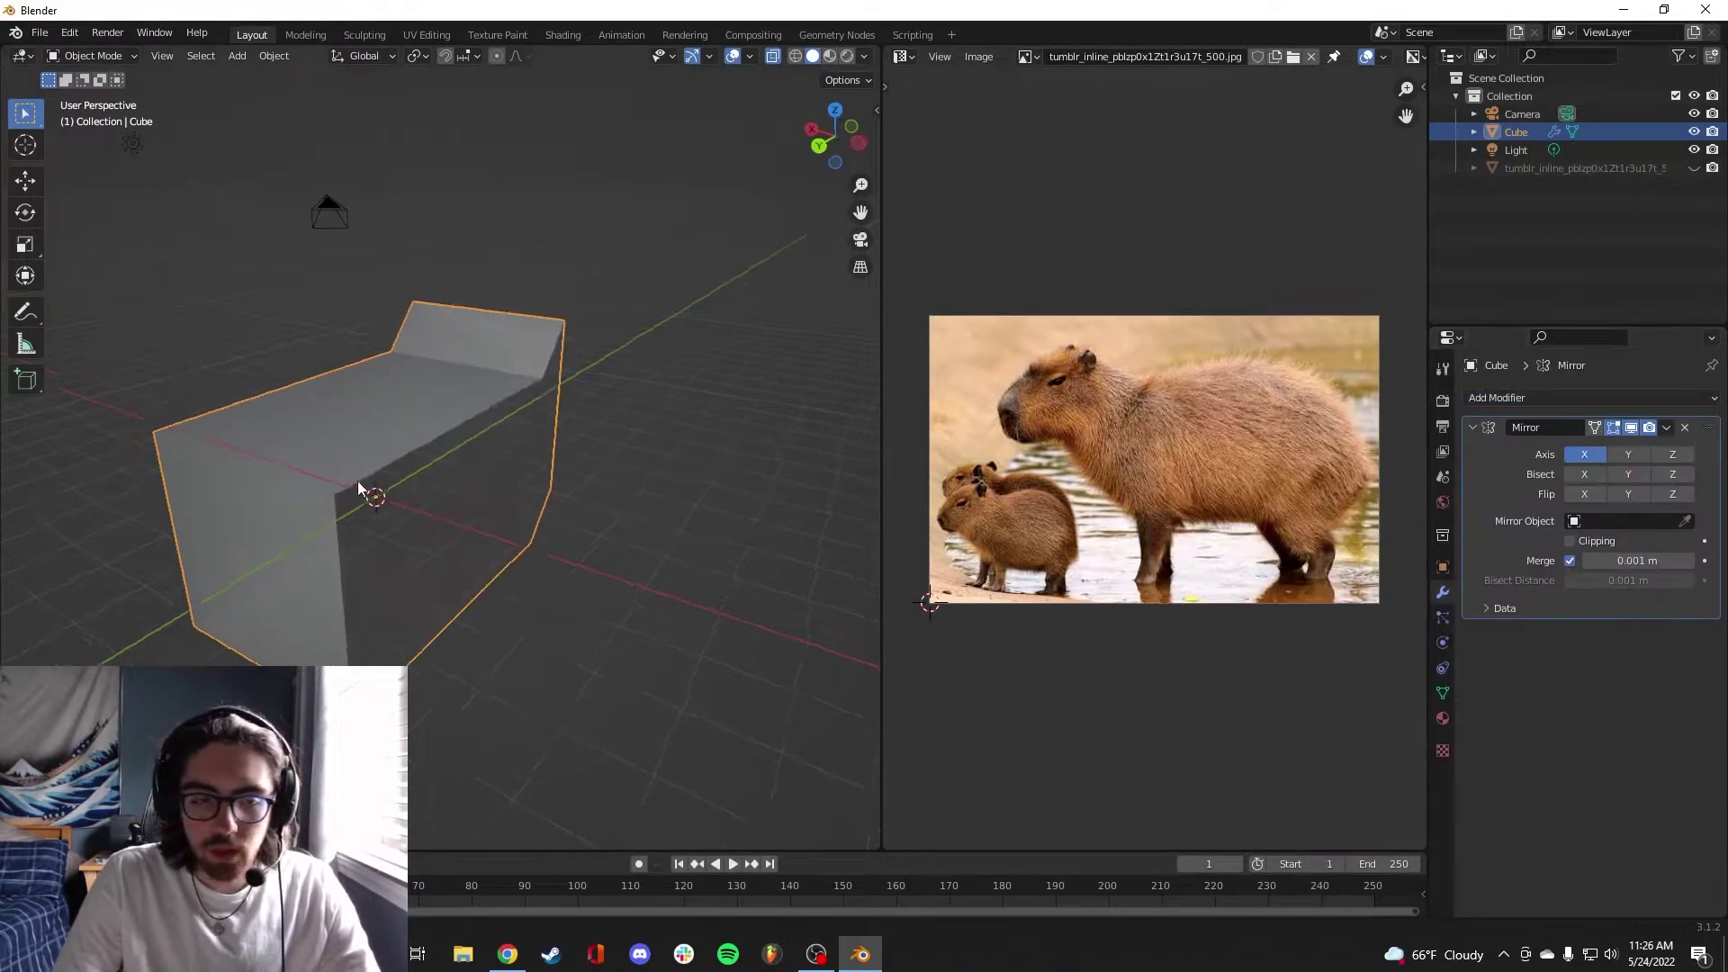
pyautogui.moveTo(358, 481); pyautogui.dragTo(670, 486, button='middle')
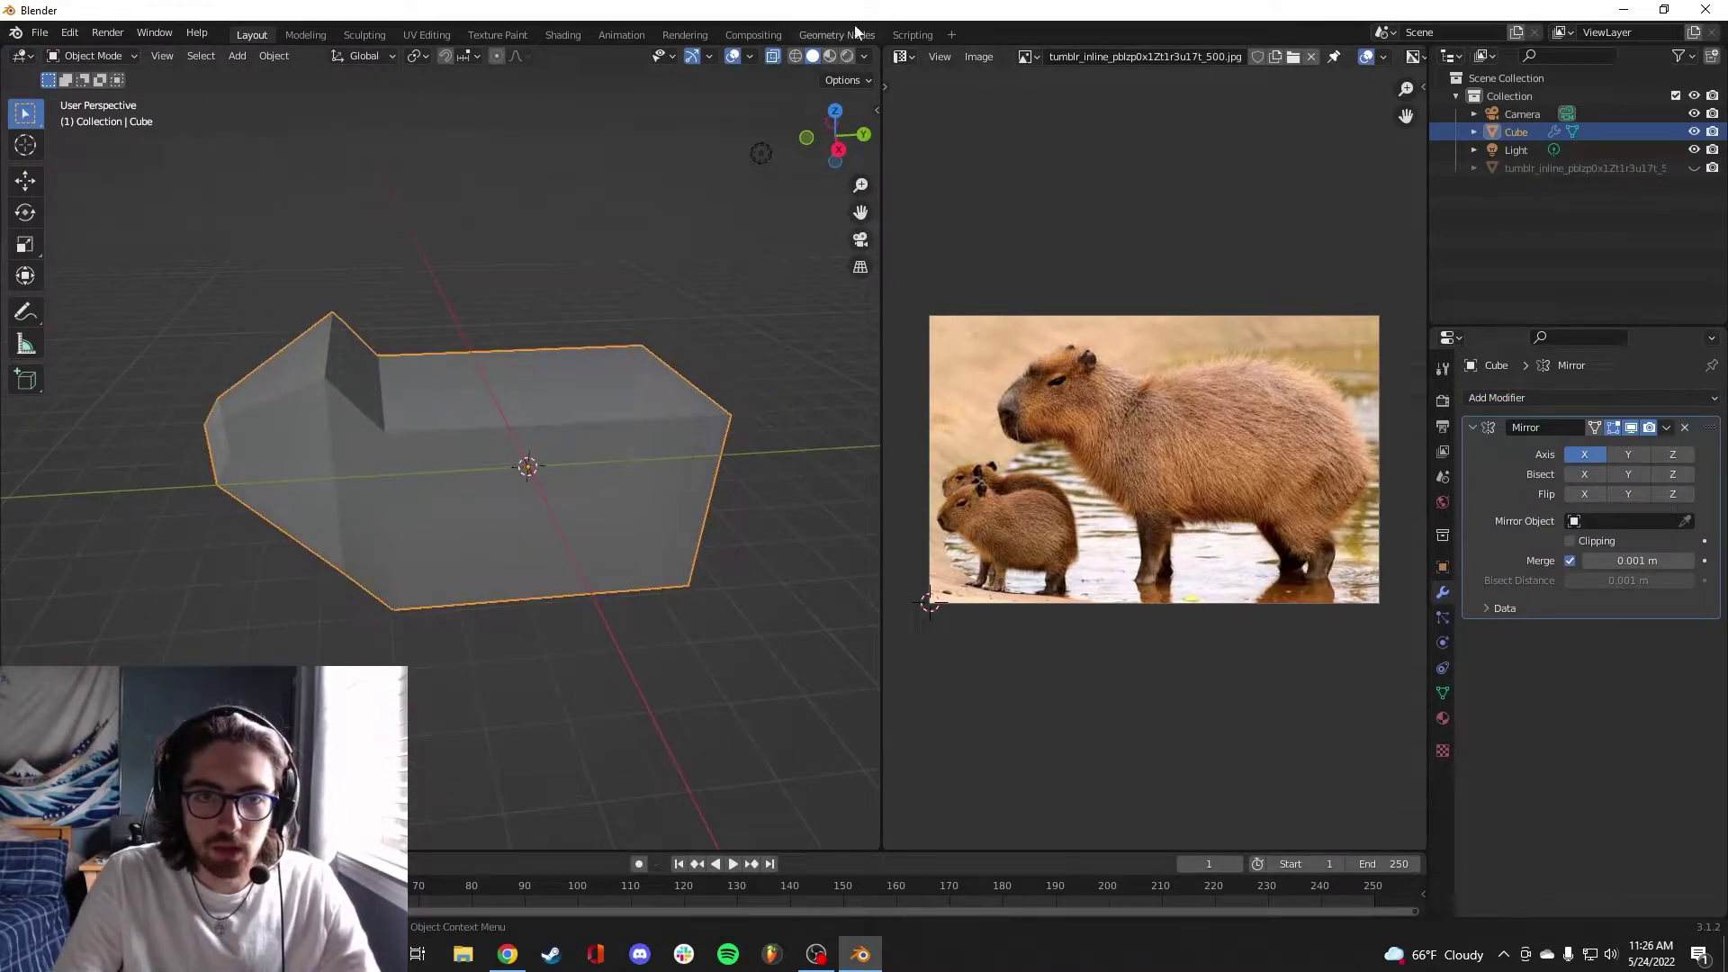
# Turn off X-ray and make the capybara image plane visible again
pyautogui.click(772, 57)
pyautogui.moveTo(747, 162); pyautogui.dragTo(376, 258, button='middle')
pyautogui.click(1693, 168)
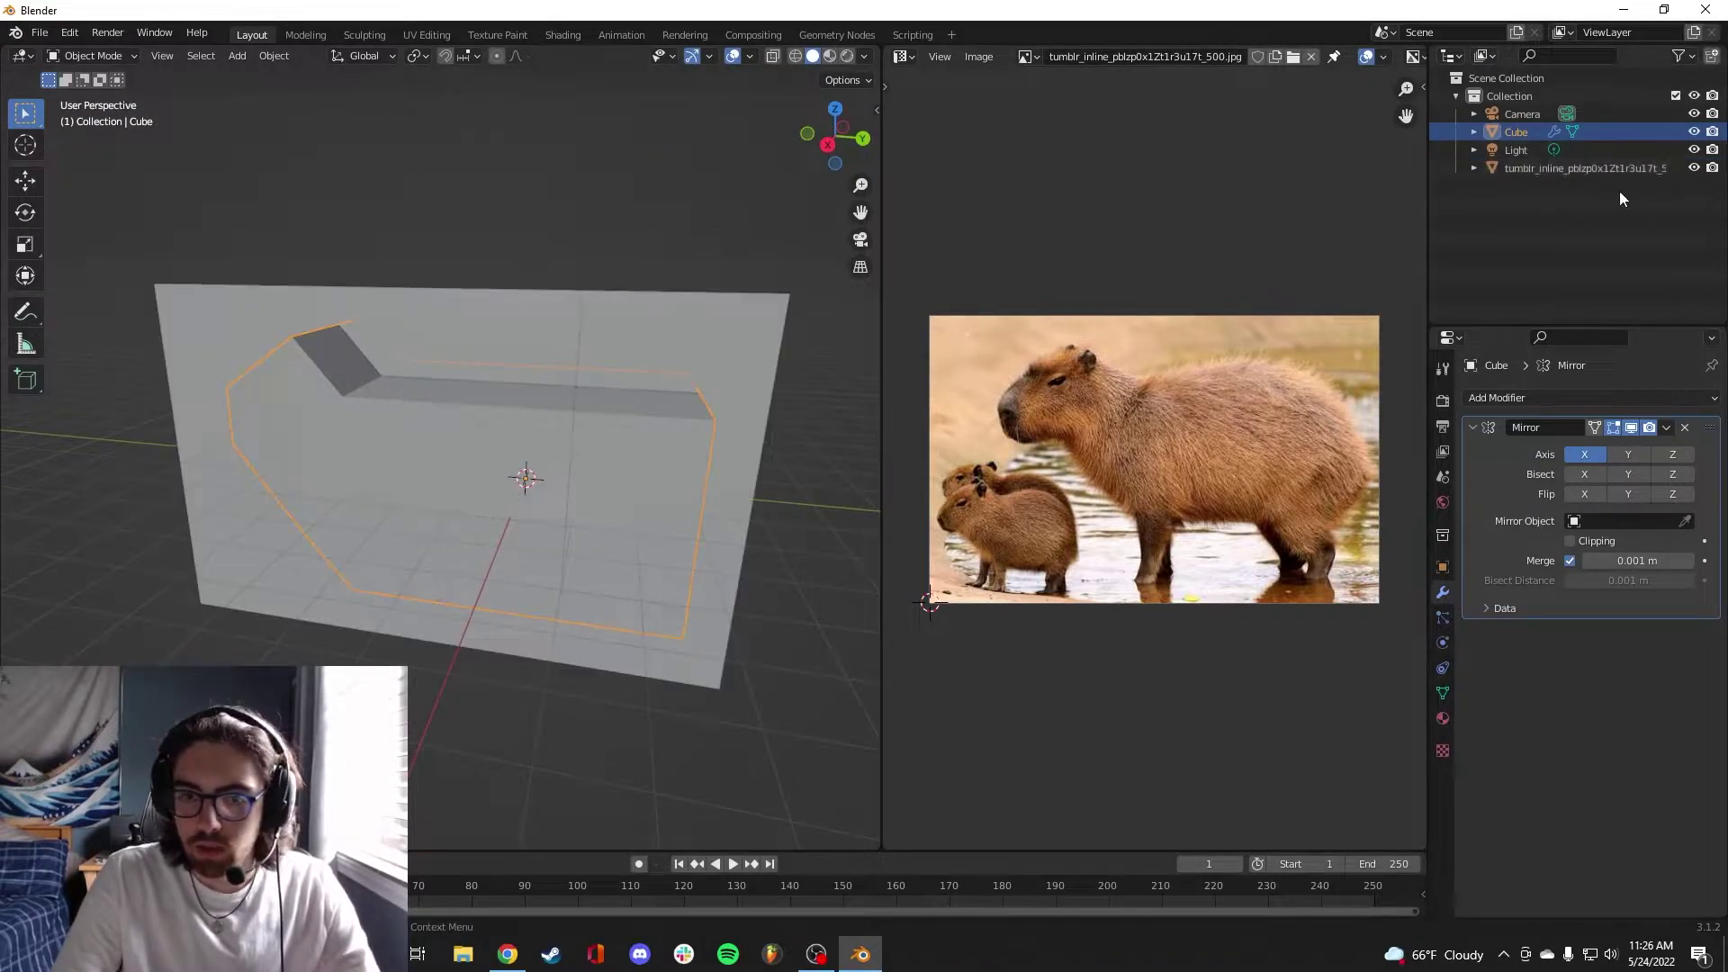
# Switch the 3D viewport shading to Material Preview to show the reference image brightly lit
pyautogui.moveTo(249, 605); pyautogui.dragTo(209, 627, button='middle')
pyautogui.press('z')
pyautogui.click(614, 298)
pyautogui.press('z')
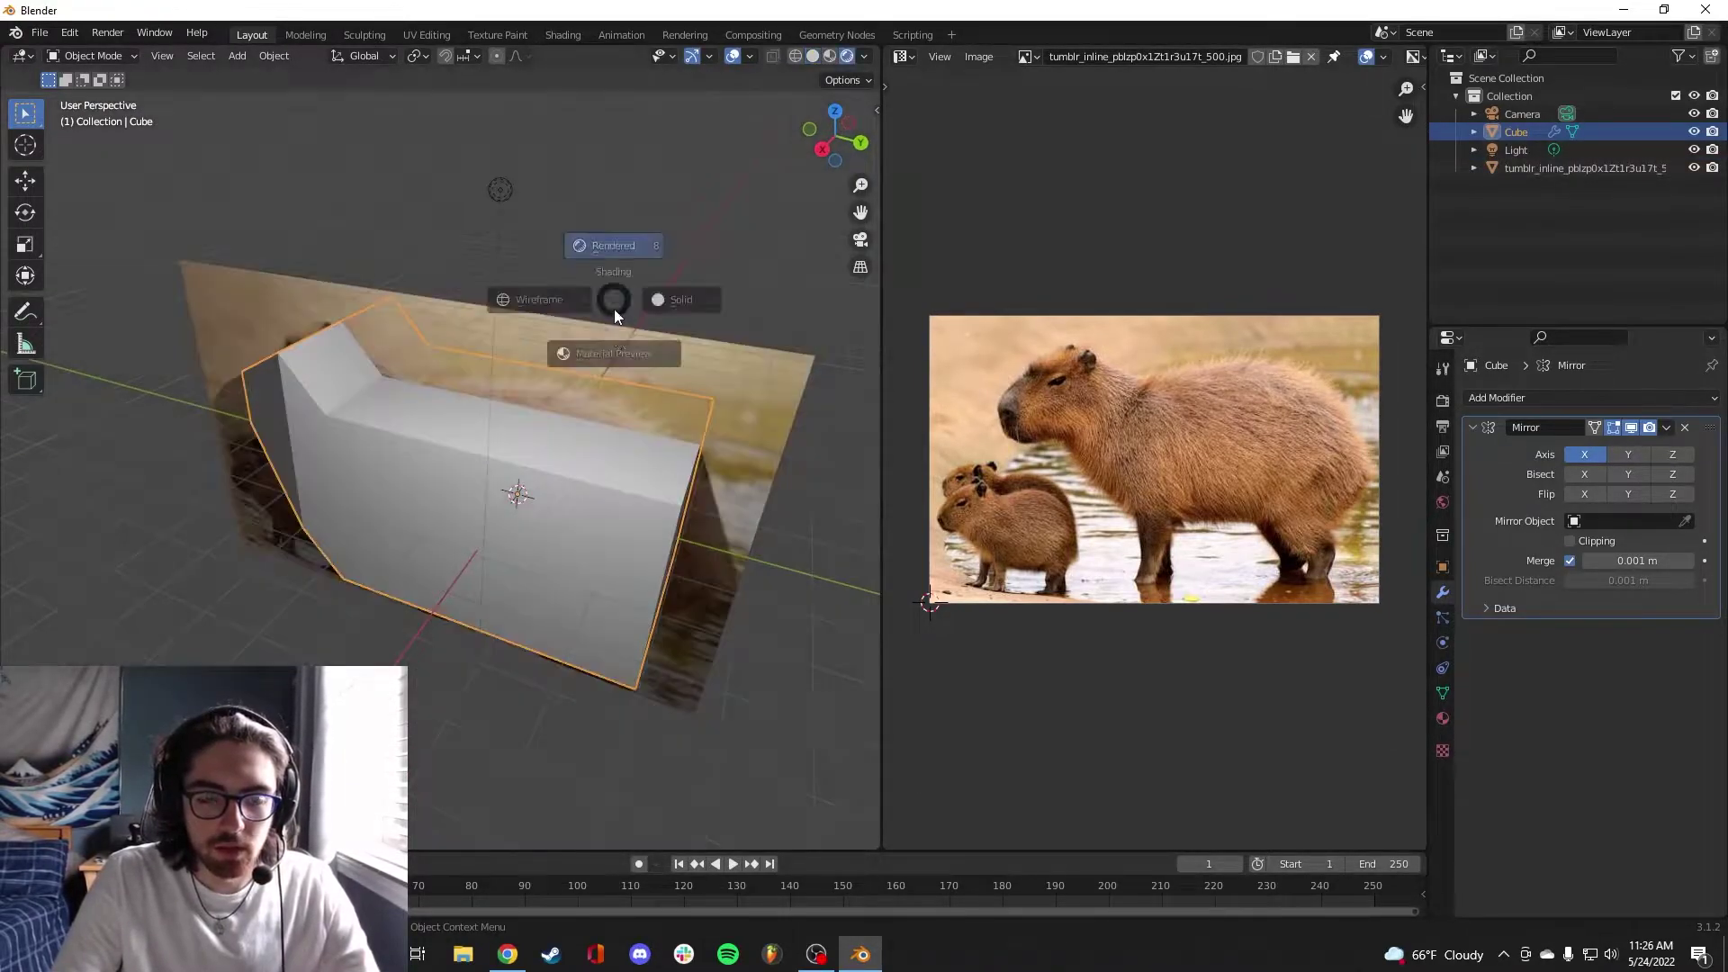
pyautogui.click(608, 405)
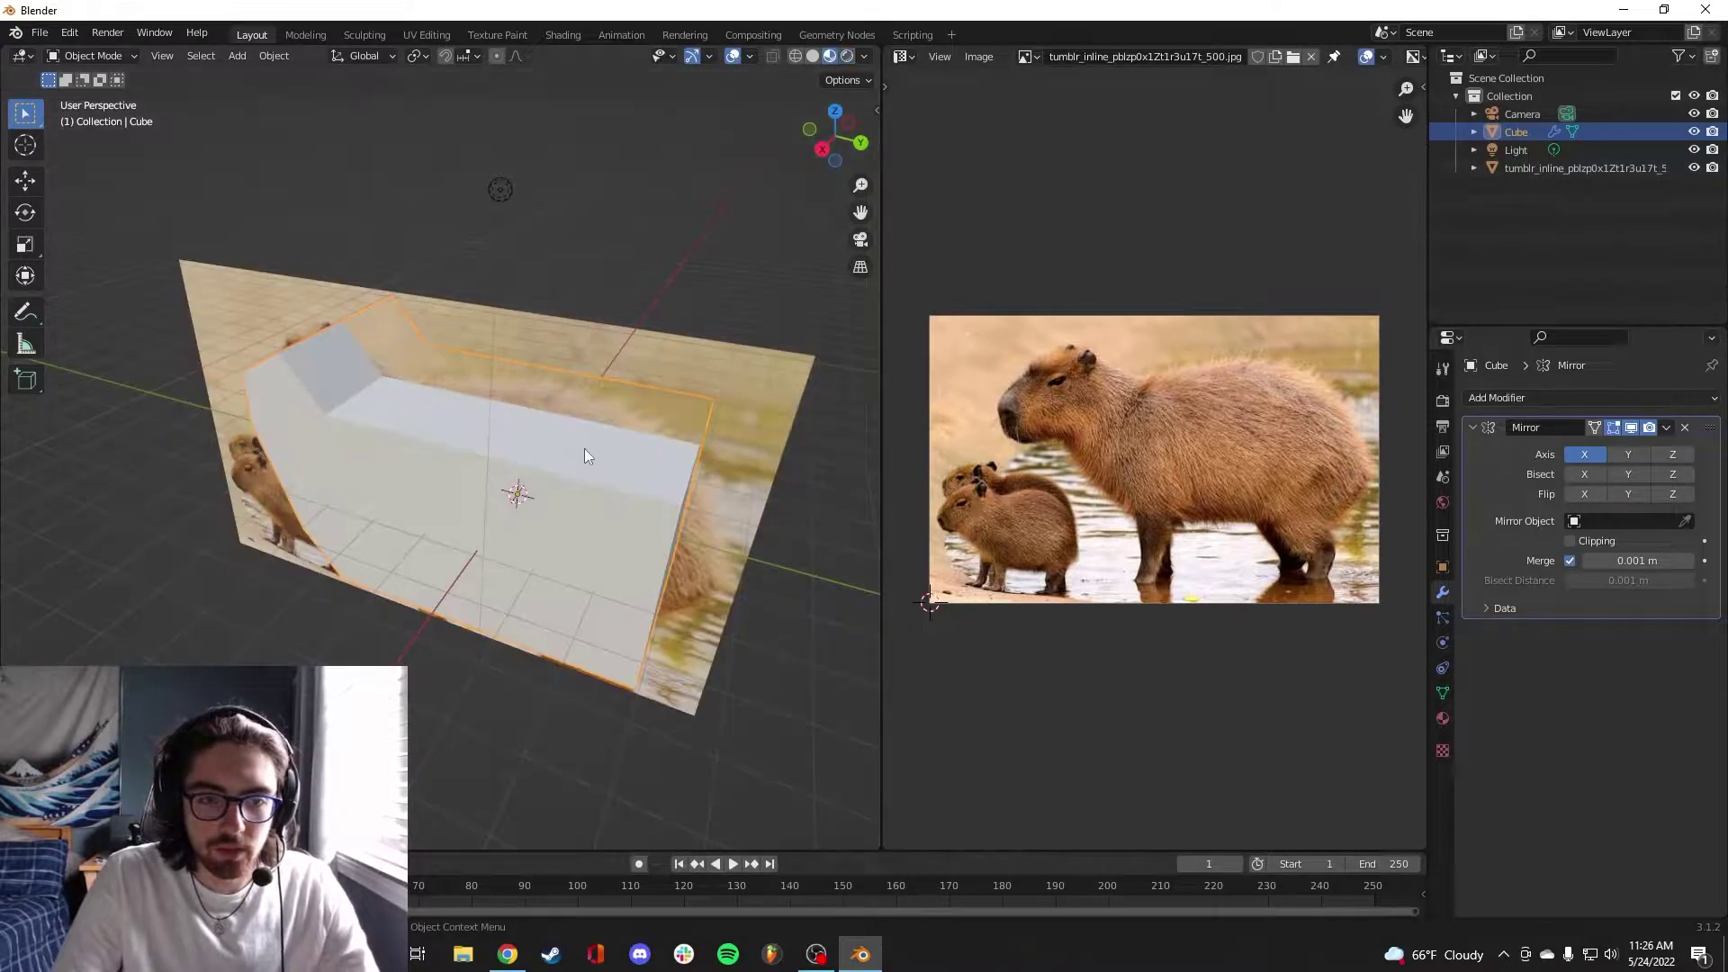
# Enter Edit Mode and add three evenly spaced vertical loop cuts around the long torso section of the body mesh
pyautogui.moveTo(585, 448)
pyautogui.mouseDown(button='middle')
pyautogui.moveTo(472, 393)
pyautogui.moveTo(615, 416)
pyautogui.moveTo(726, 326)
pyautogui.moveTo(571, 441)
pyautogui.moveTo(612, 452)
pyautogui.mouseUp(button='middle')
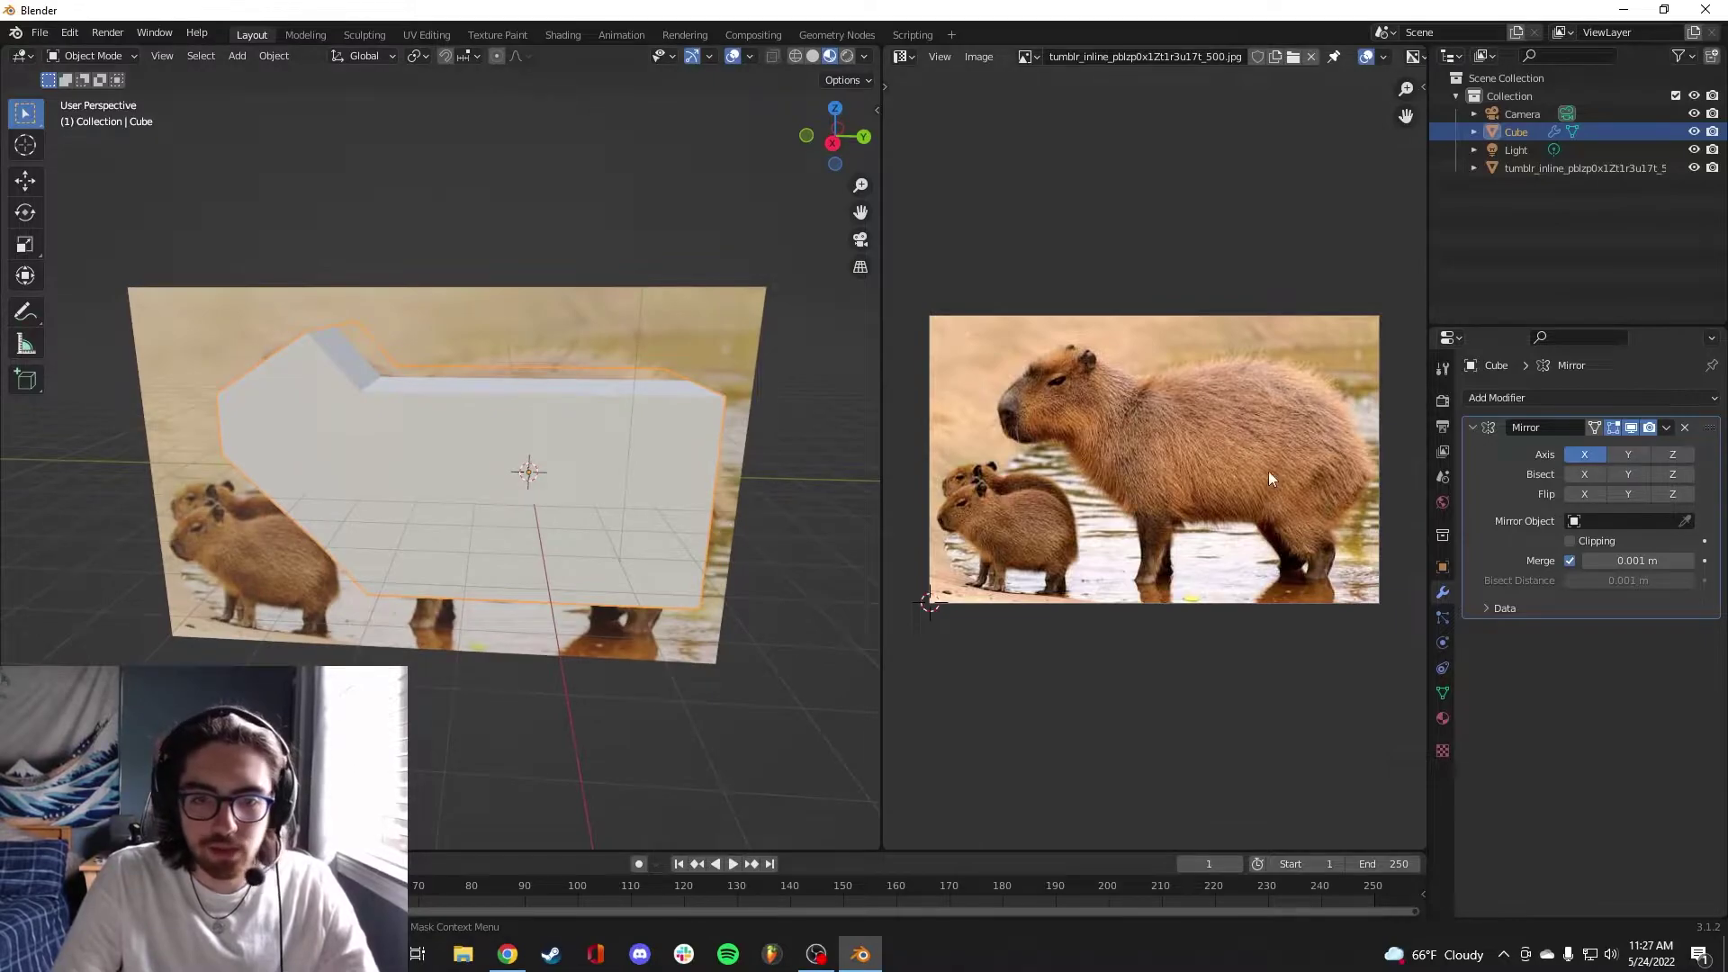
pyautogui.press('Tab')
pyautogui.moveTo(410, 491); pyautogui.dragTo(558, 402, button='middle')
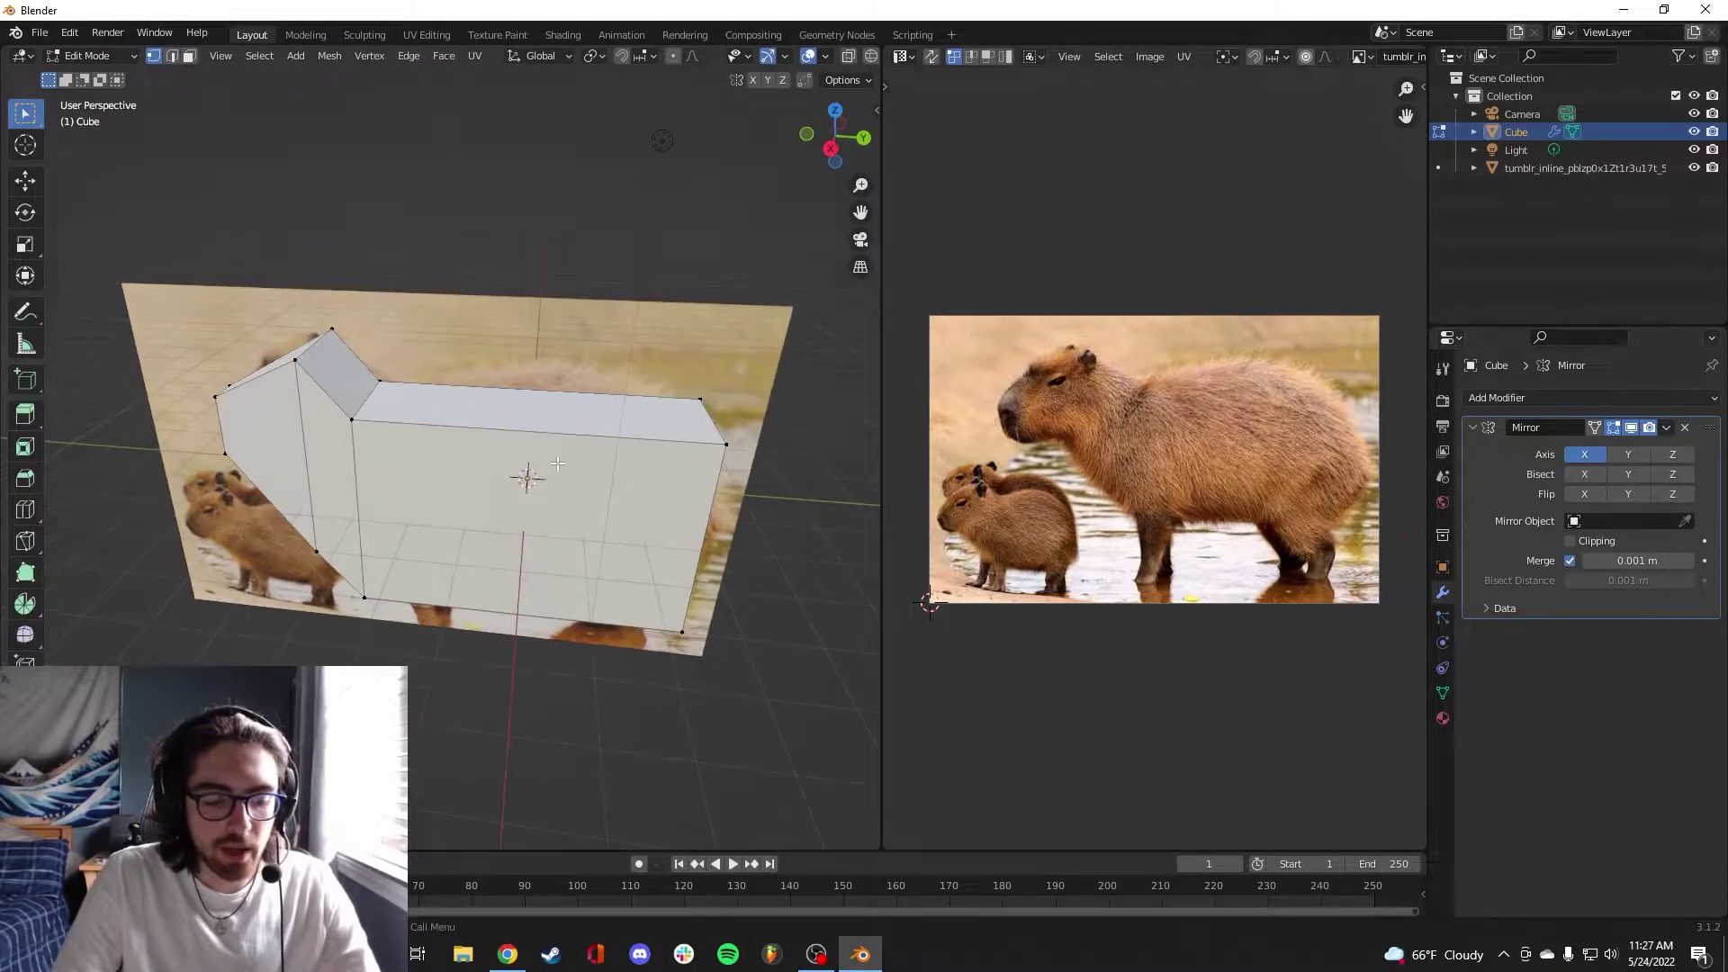
pyautogui.click(547, 391)
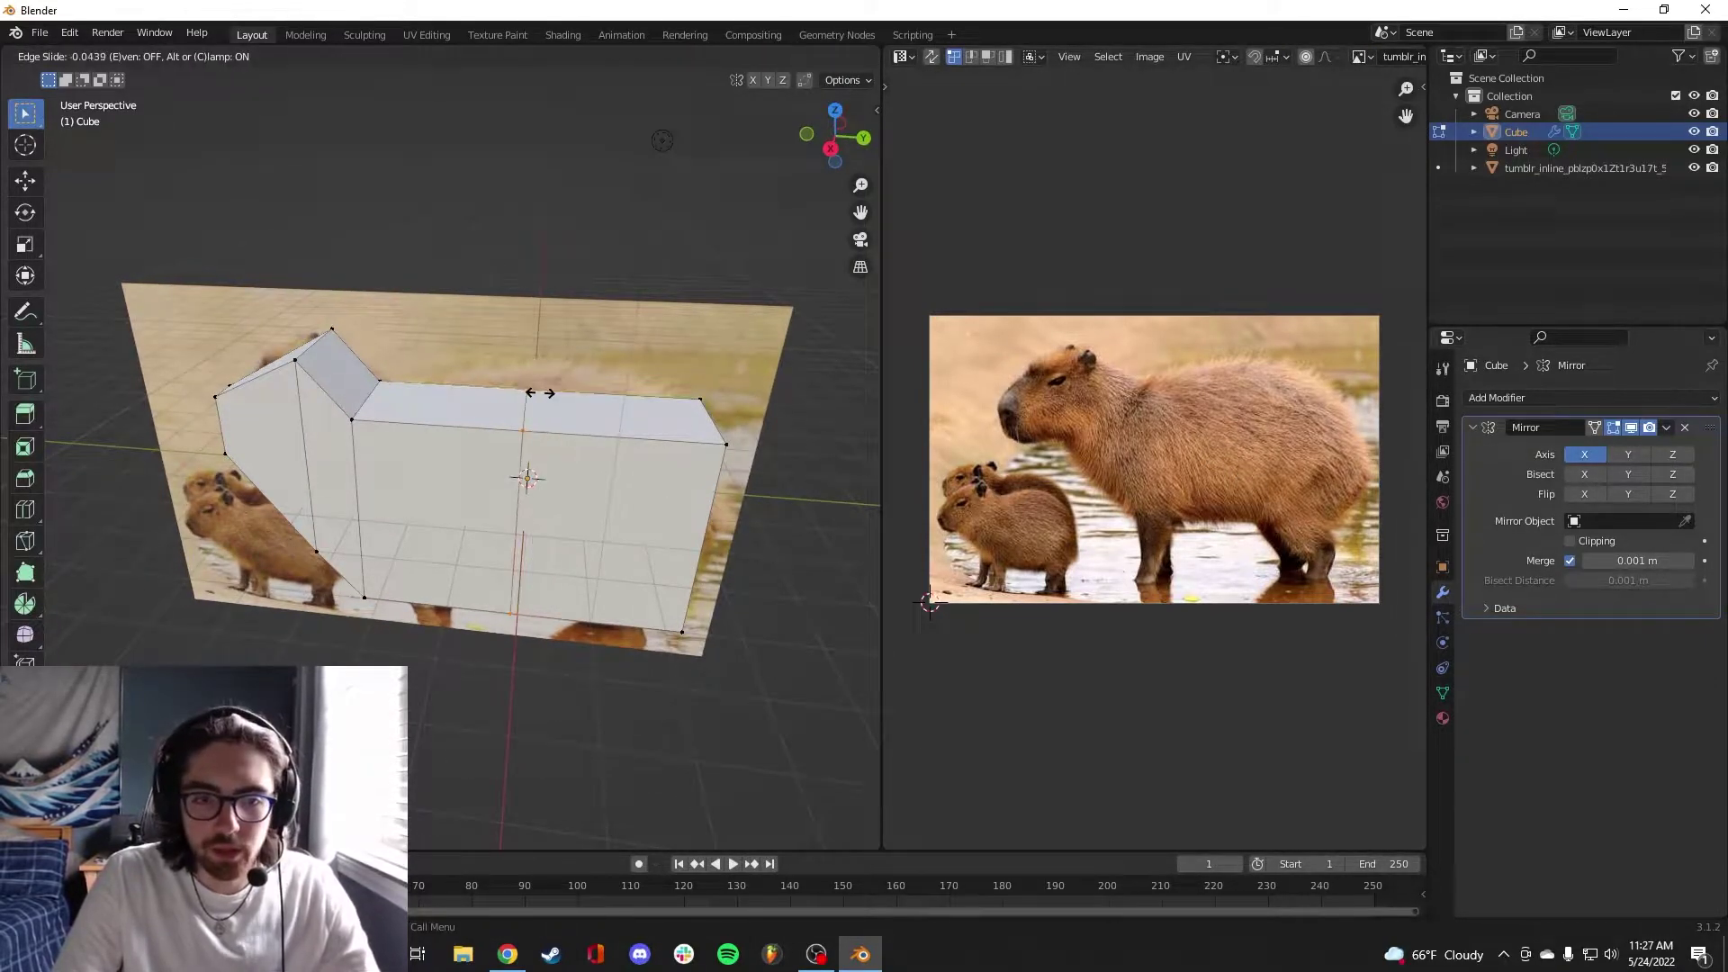
pyautogui.rightClick(551, 396)
pyautogui.hotkey('ctrl', 'r')
pyautogui.click(675, 437)
pyautogui.rightClick(680, 436)
pyautogui.moveTo(680, 437); pyautogui.dragTo(695, 421, button='middle')
pyautogui.hotkey('ctrl', 'r')
pyautogui.click(468, 409)
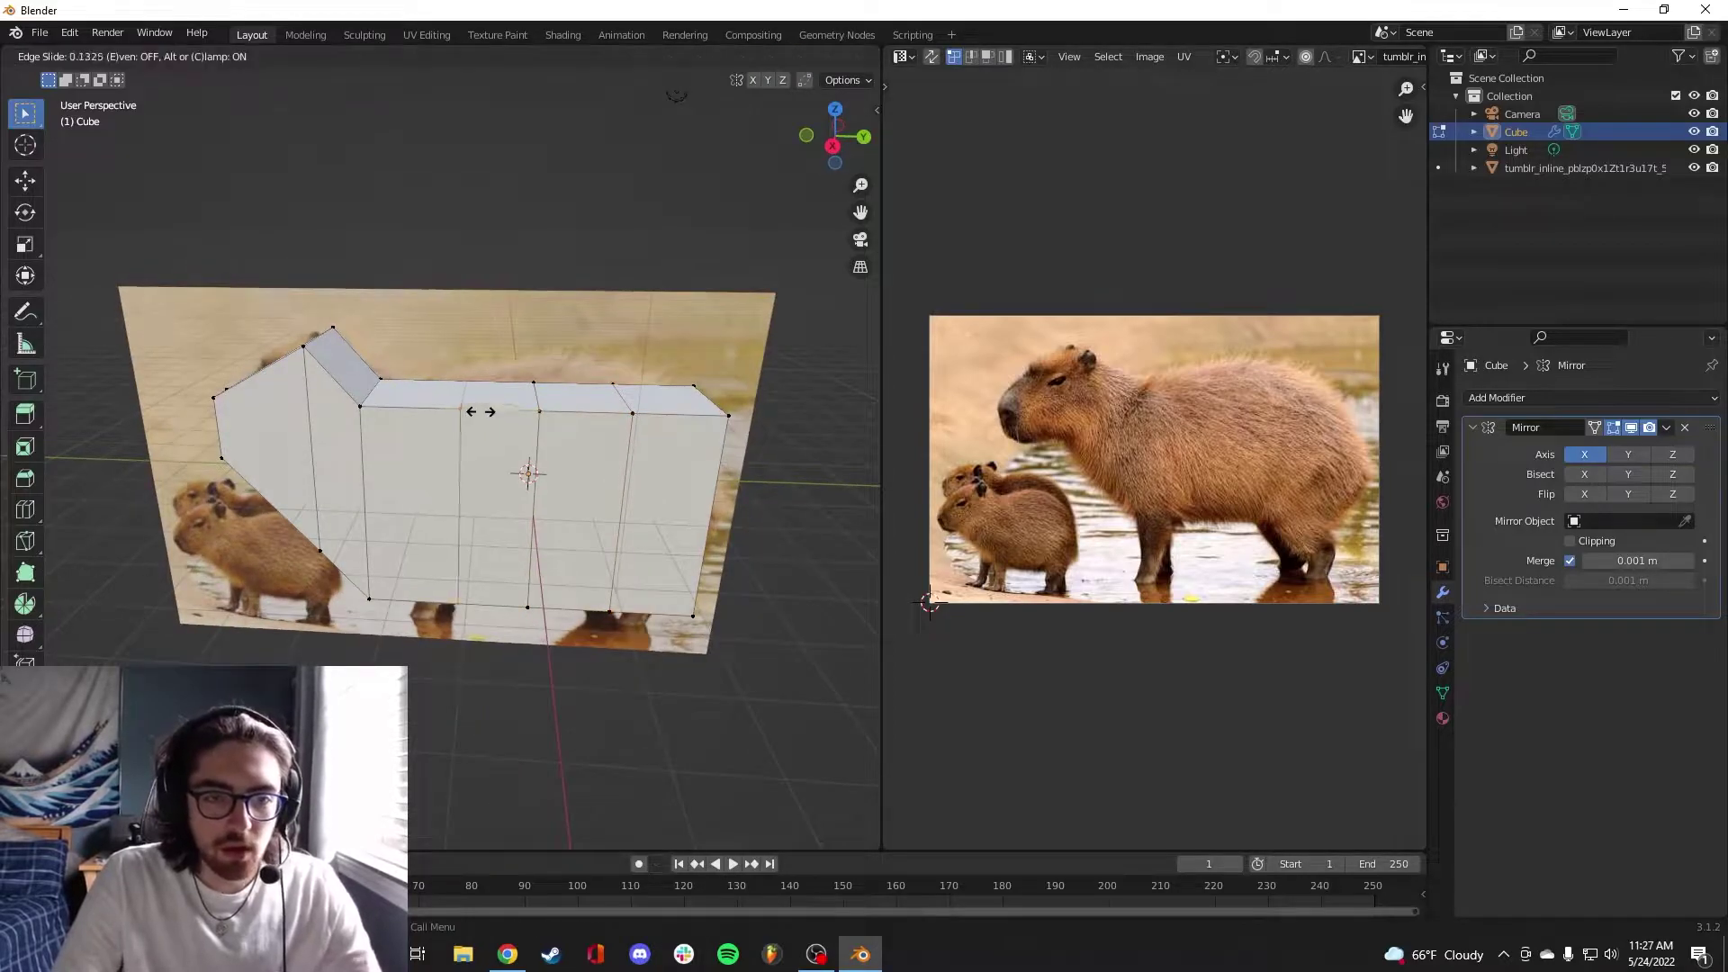
pyautogui.rightClick(482, 410)
# With smooth proportional editing on and sized to about 3.45 m, raise the middle edge of the back about 0.67 m along Z
pyautogui.press('KP_1')
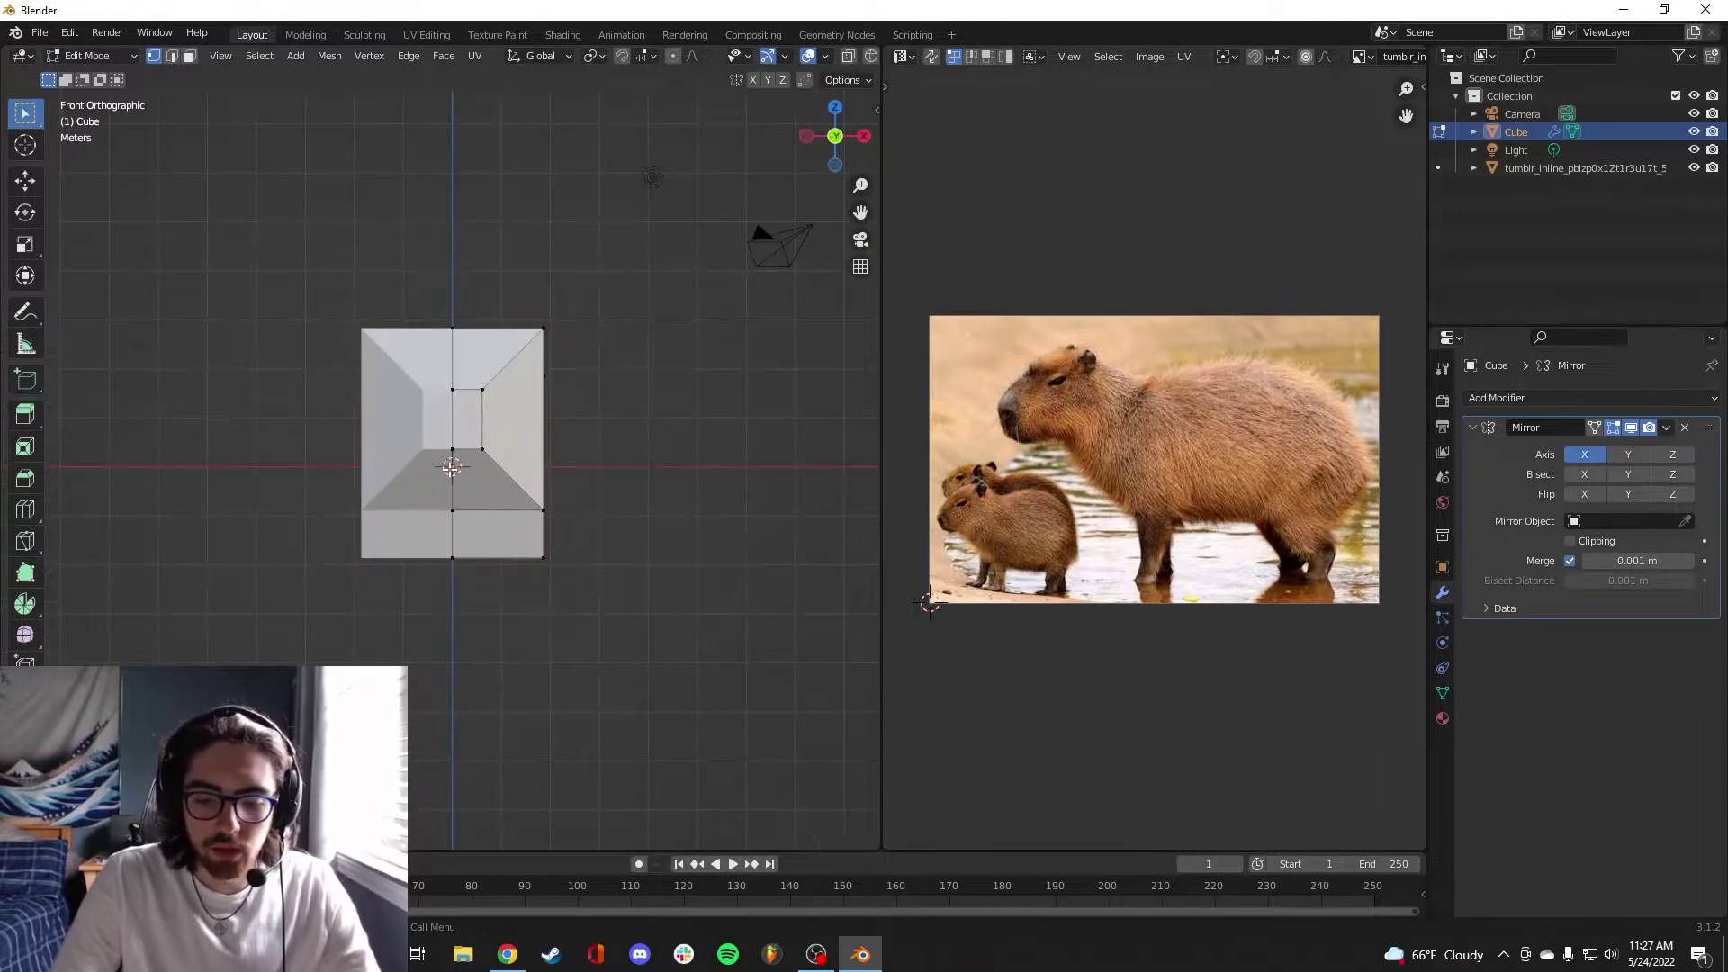
pyautogui.press('KP_3')
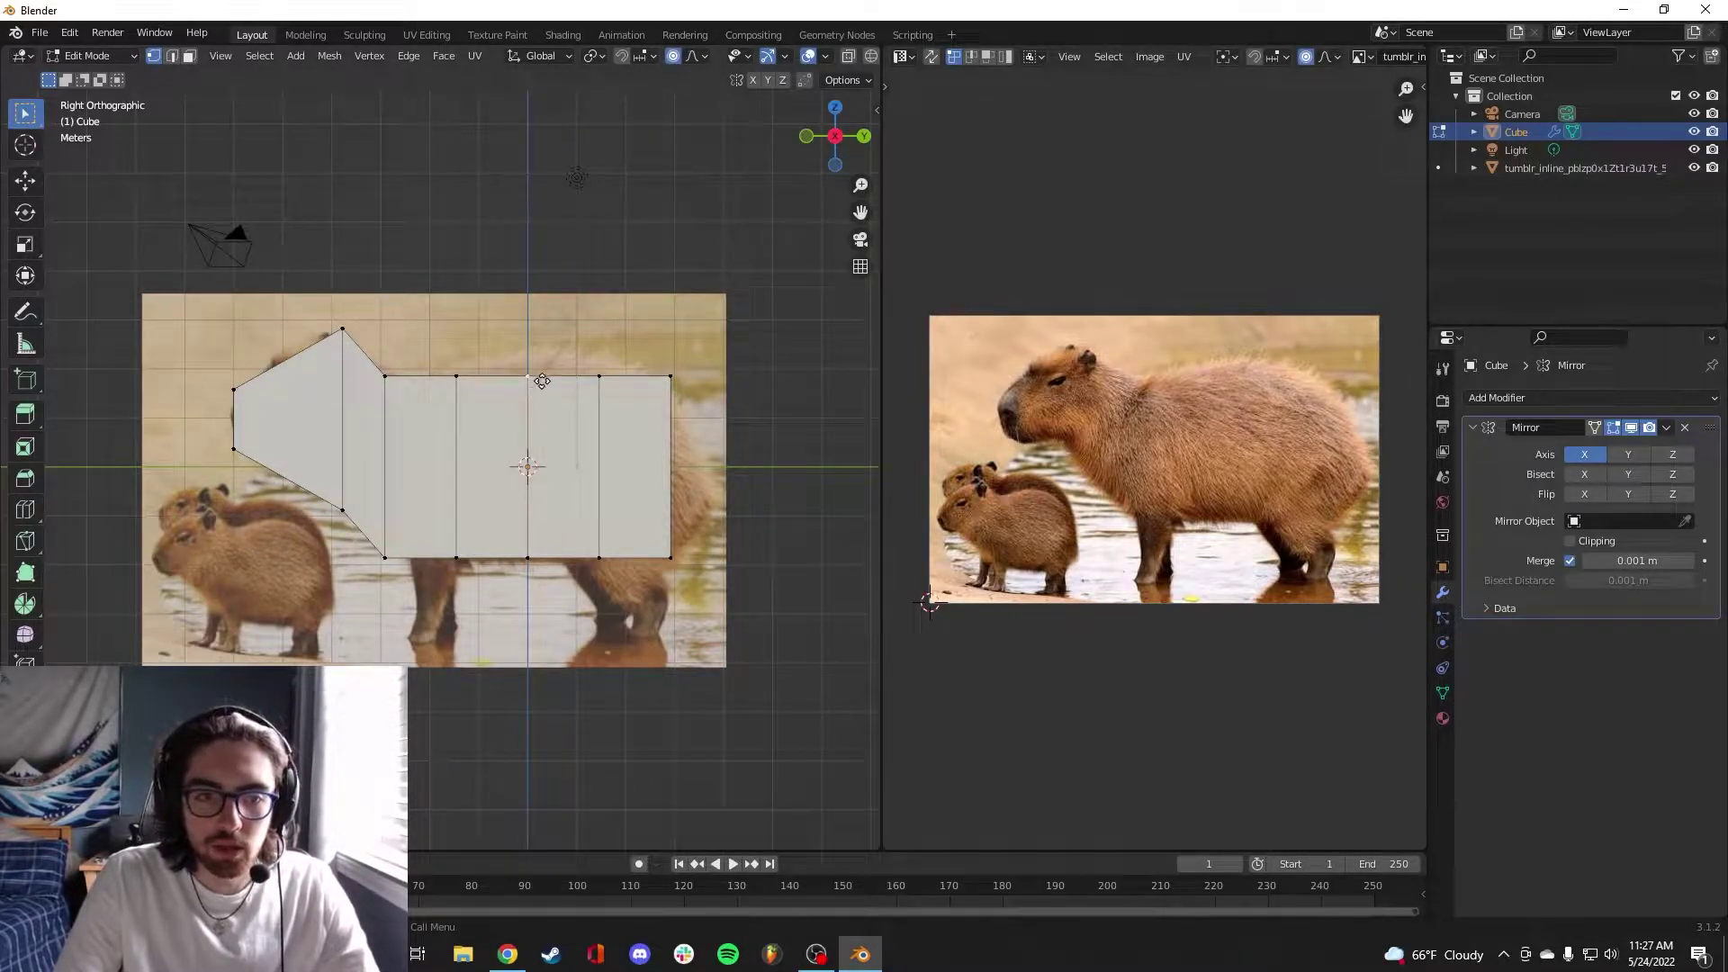
pyautogui.moveTo(542, 380); pyautogui.dragTo(531, 440, button='middle')
pyautogui.moveTo(753, 152); pyautogui.dragTo(630, 292, button='middle')
pyautogui.moveTo(667, 441); pyautogui.dragTo(540, 387, button='middle')
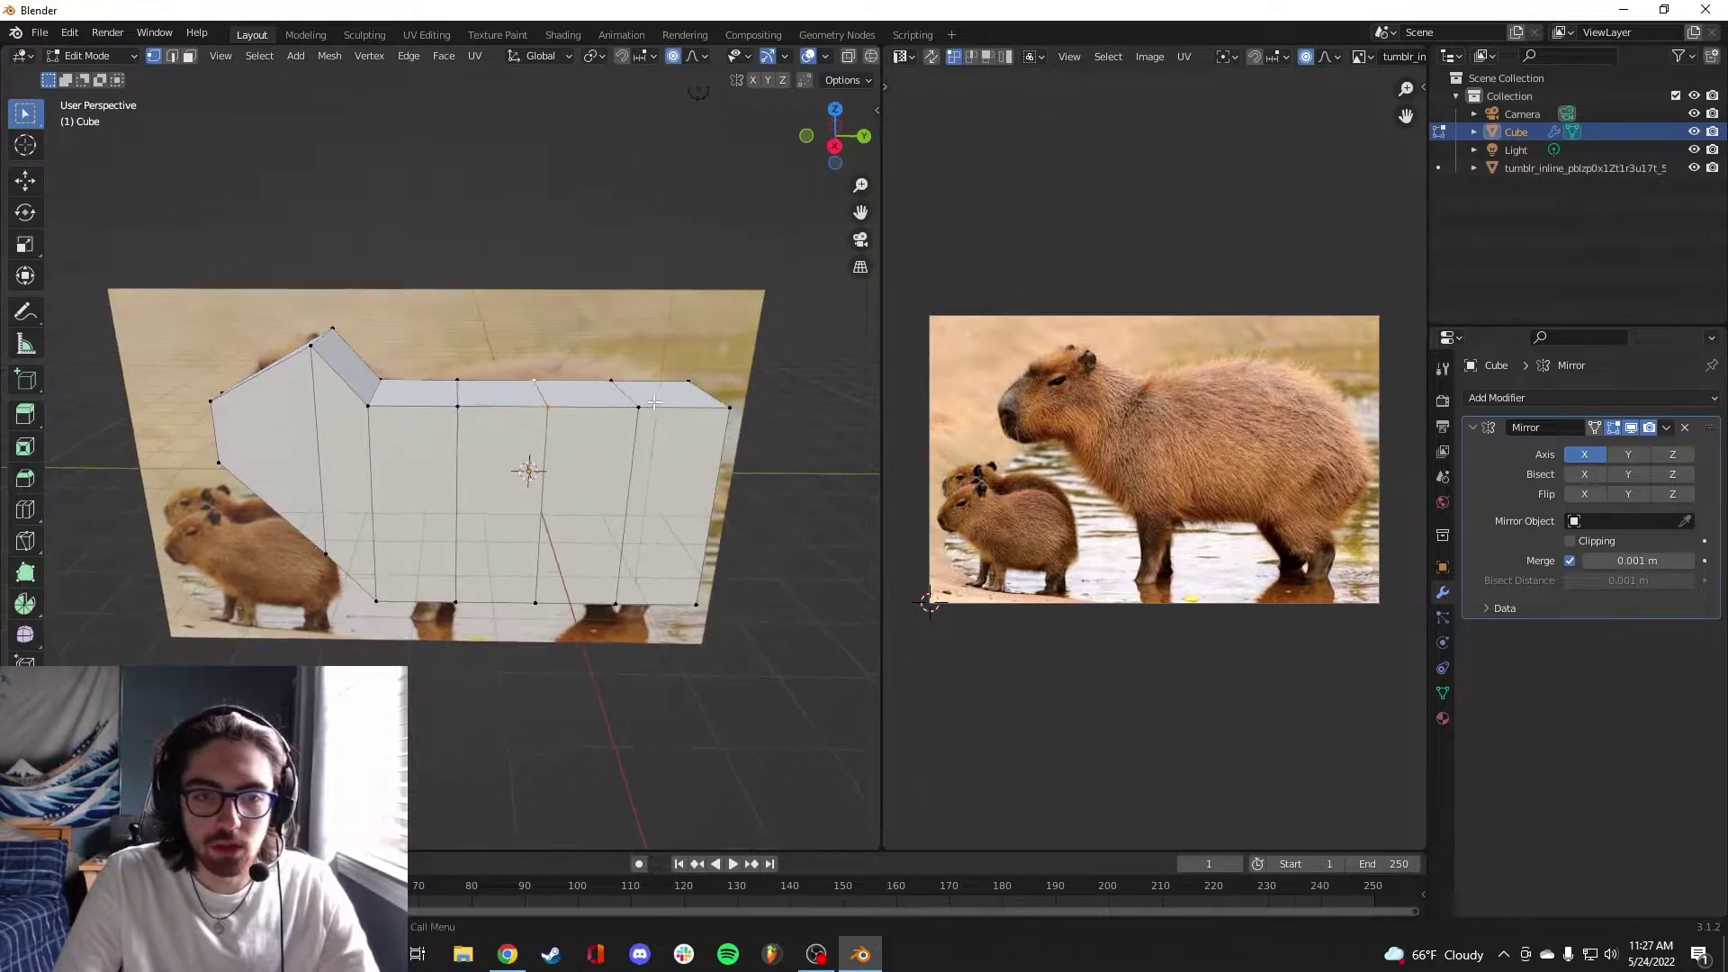
pyautogui.press('g')
pyautogui.scroll(-13, 725, 414)
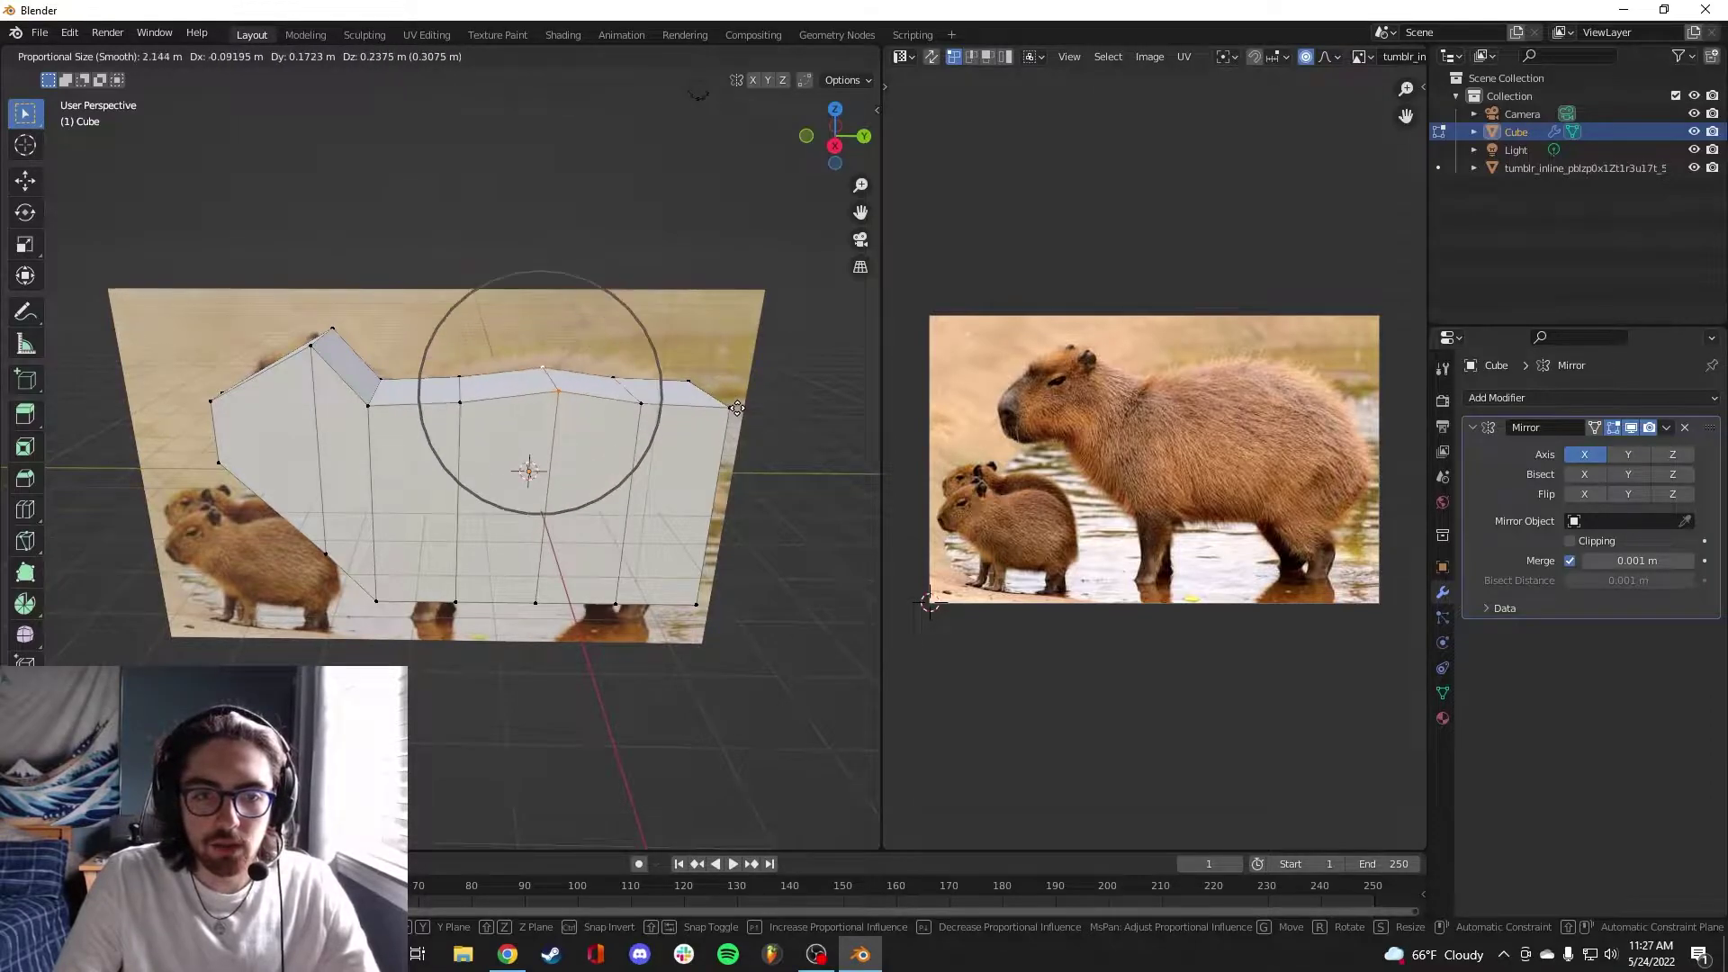
pyautogui.scroll(-2, 721, 385)
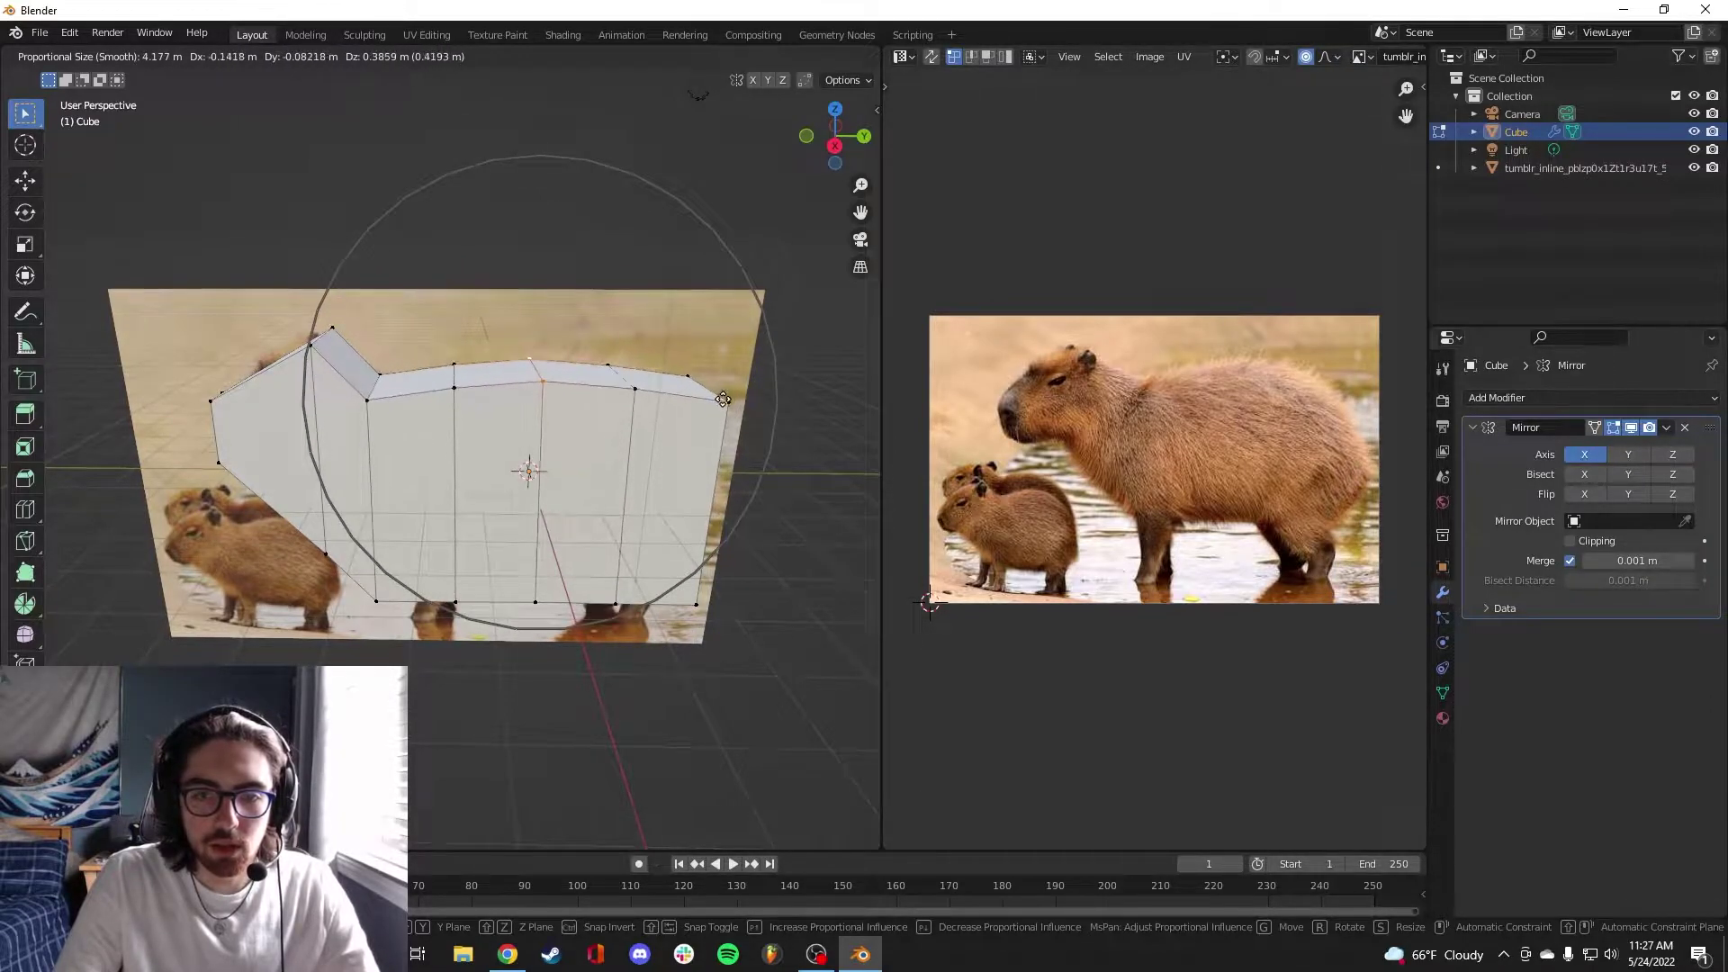
pyautogui.press('z')
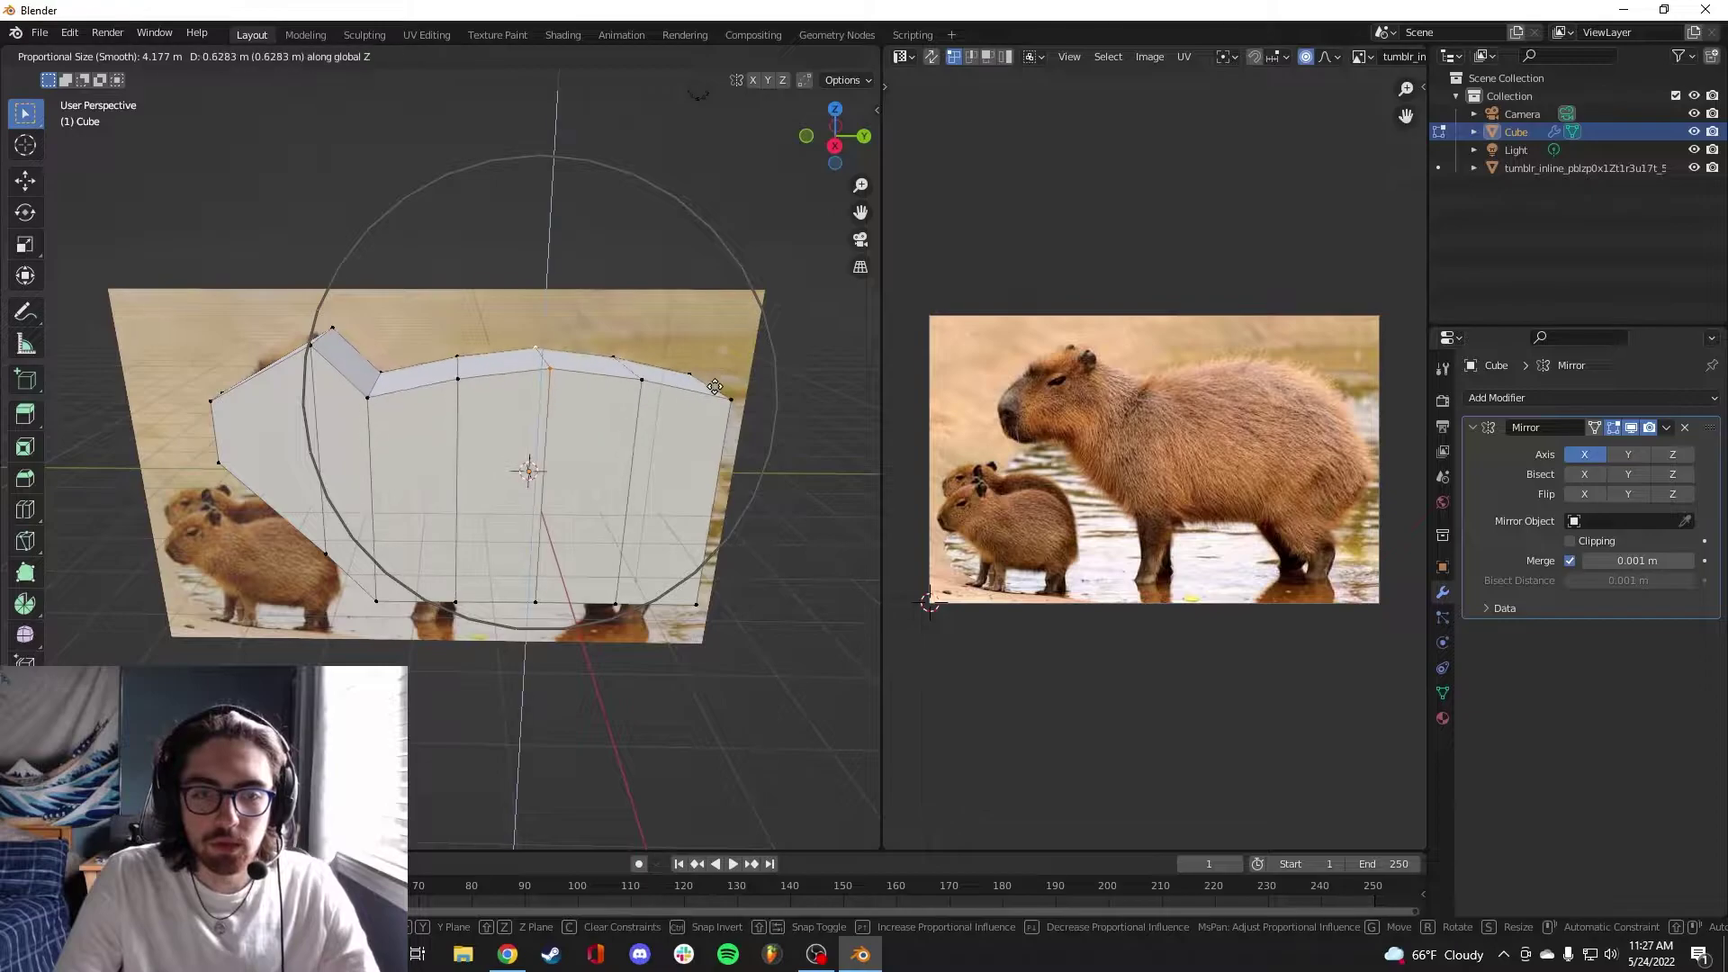
pyautogui.scroll(2, 721, 388)
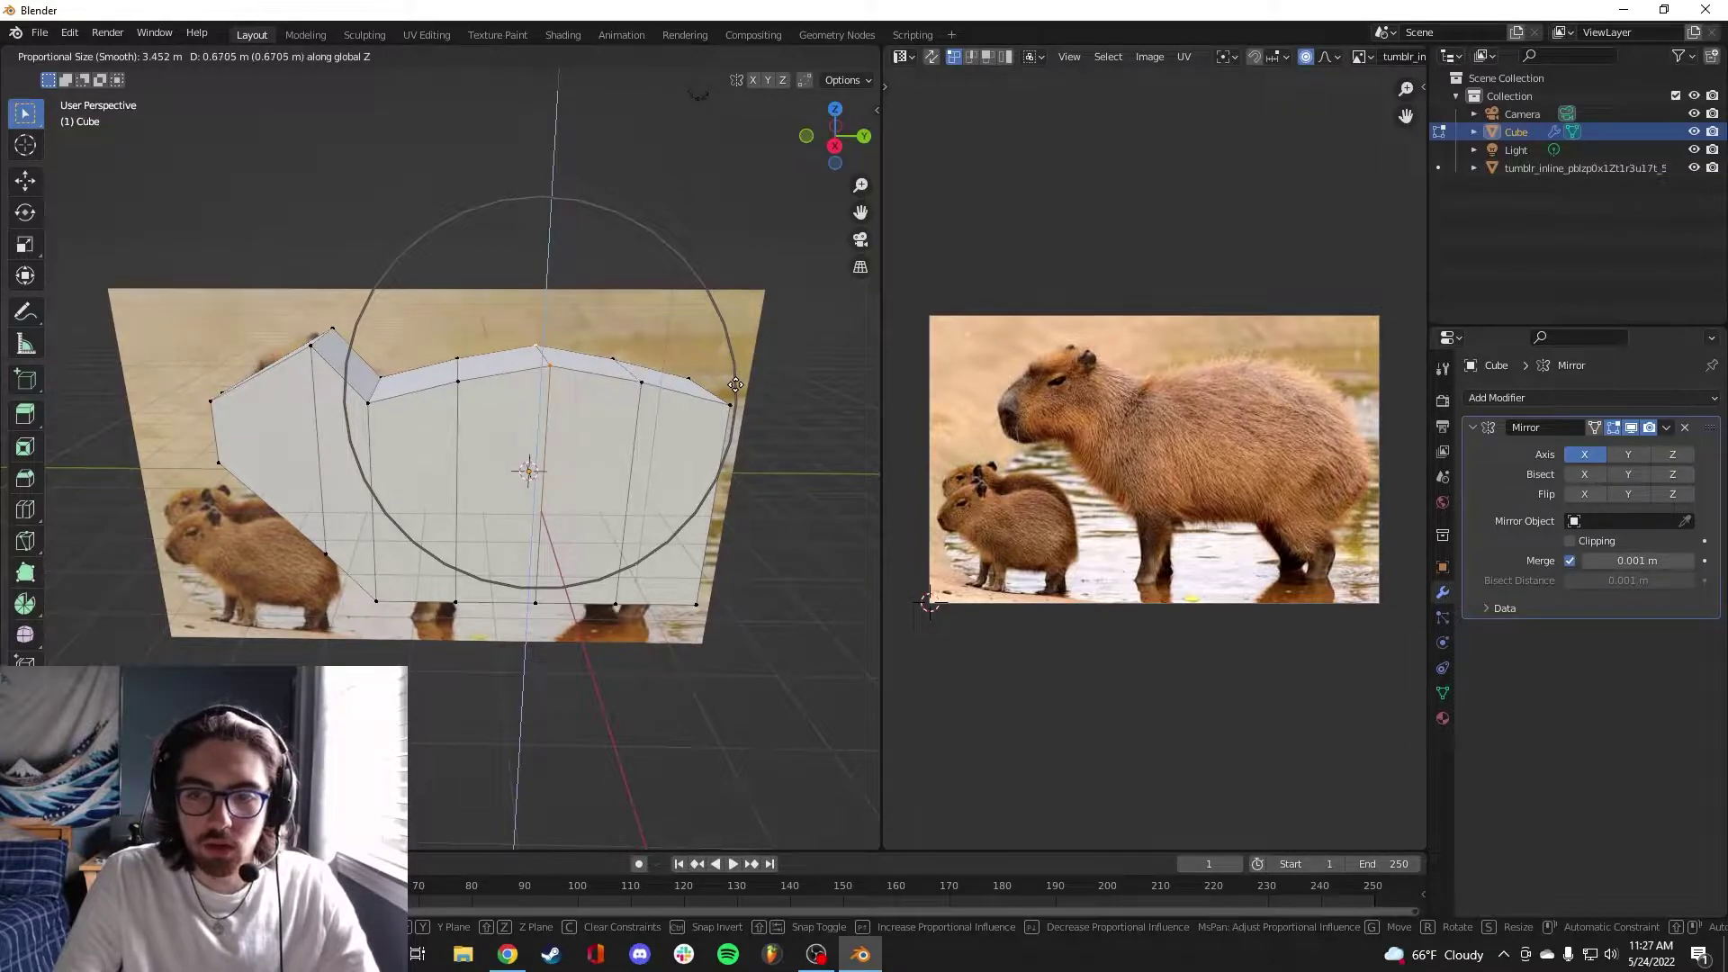
pyautogui.click(735, 385)
# Add a horizontal loop cut along the middle of the body's side, running from snout to rump
pyautogui.moveTo(764, 489); pyautogui.dragTo(716, 466, button='middle')
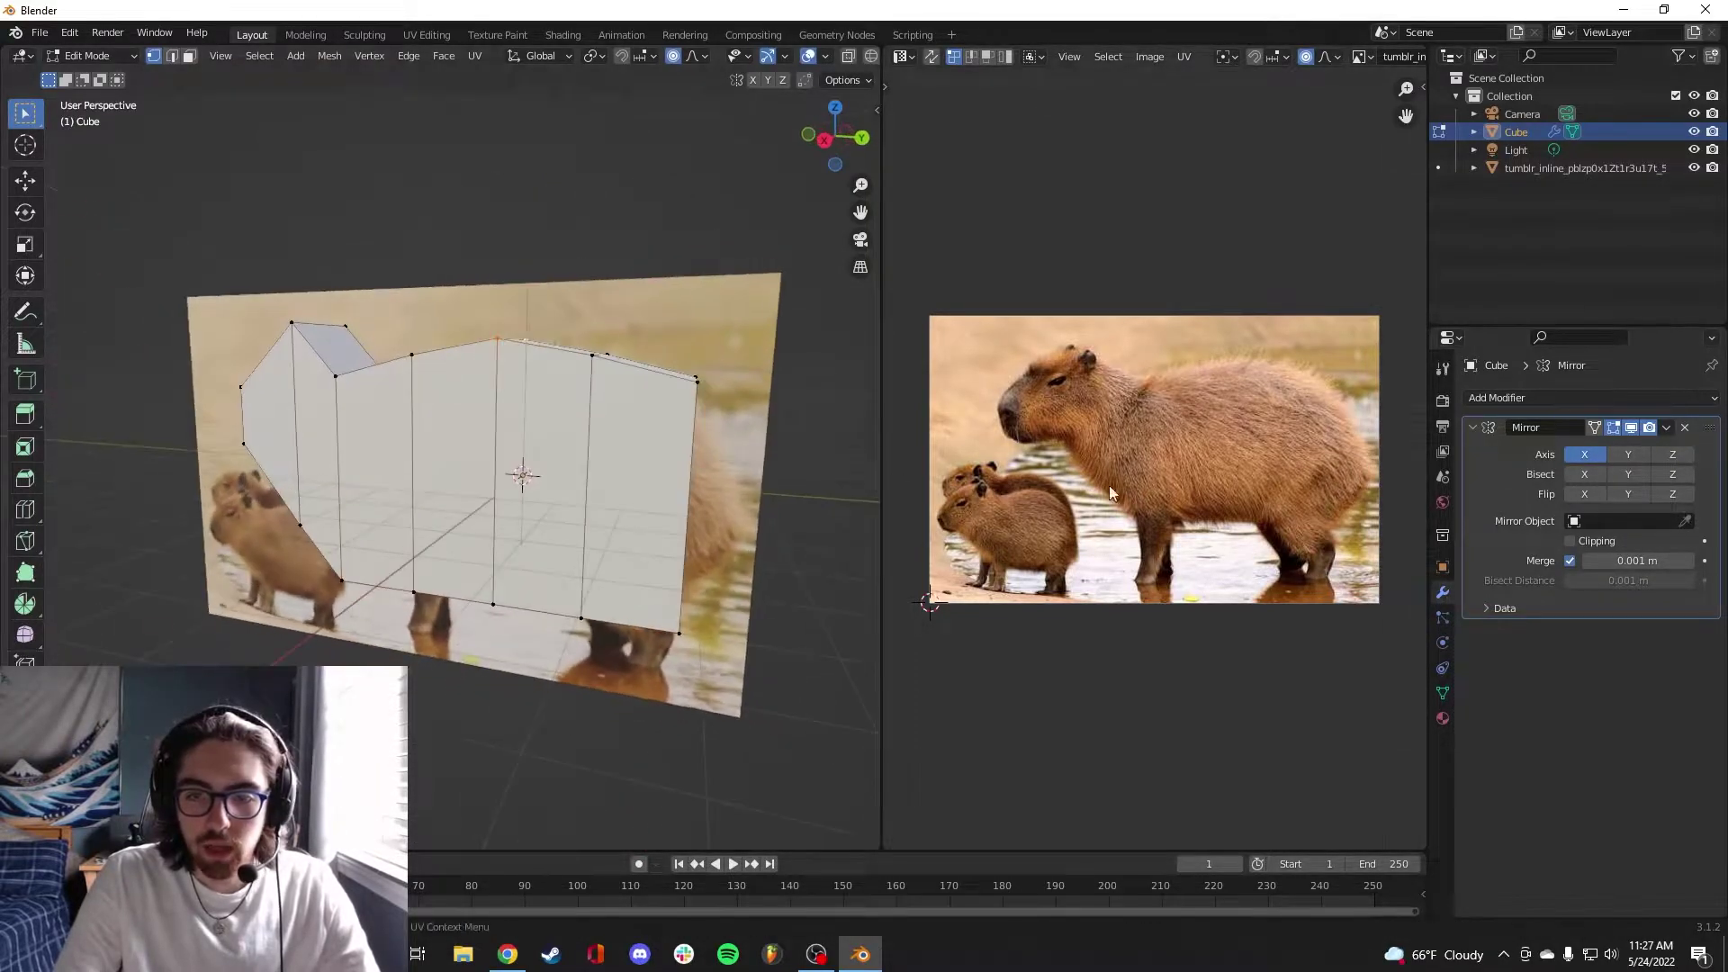
pyautogui.click(684, 473)
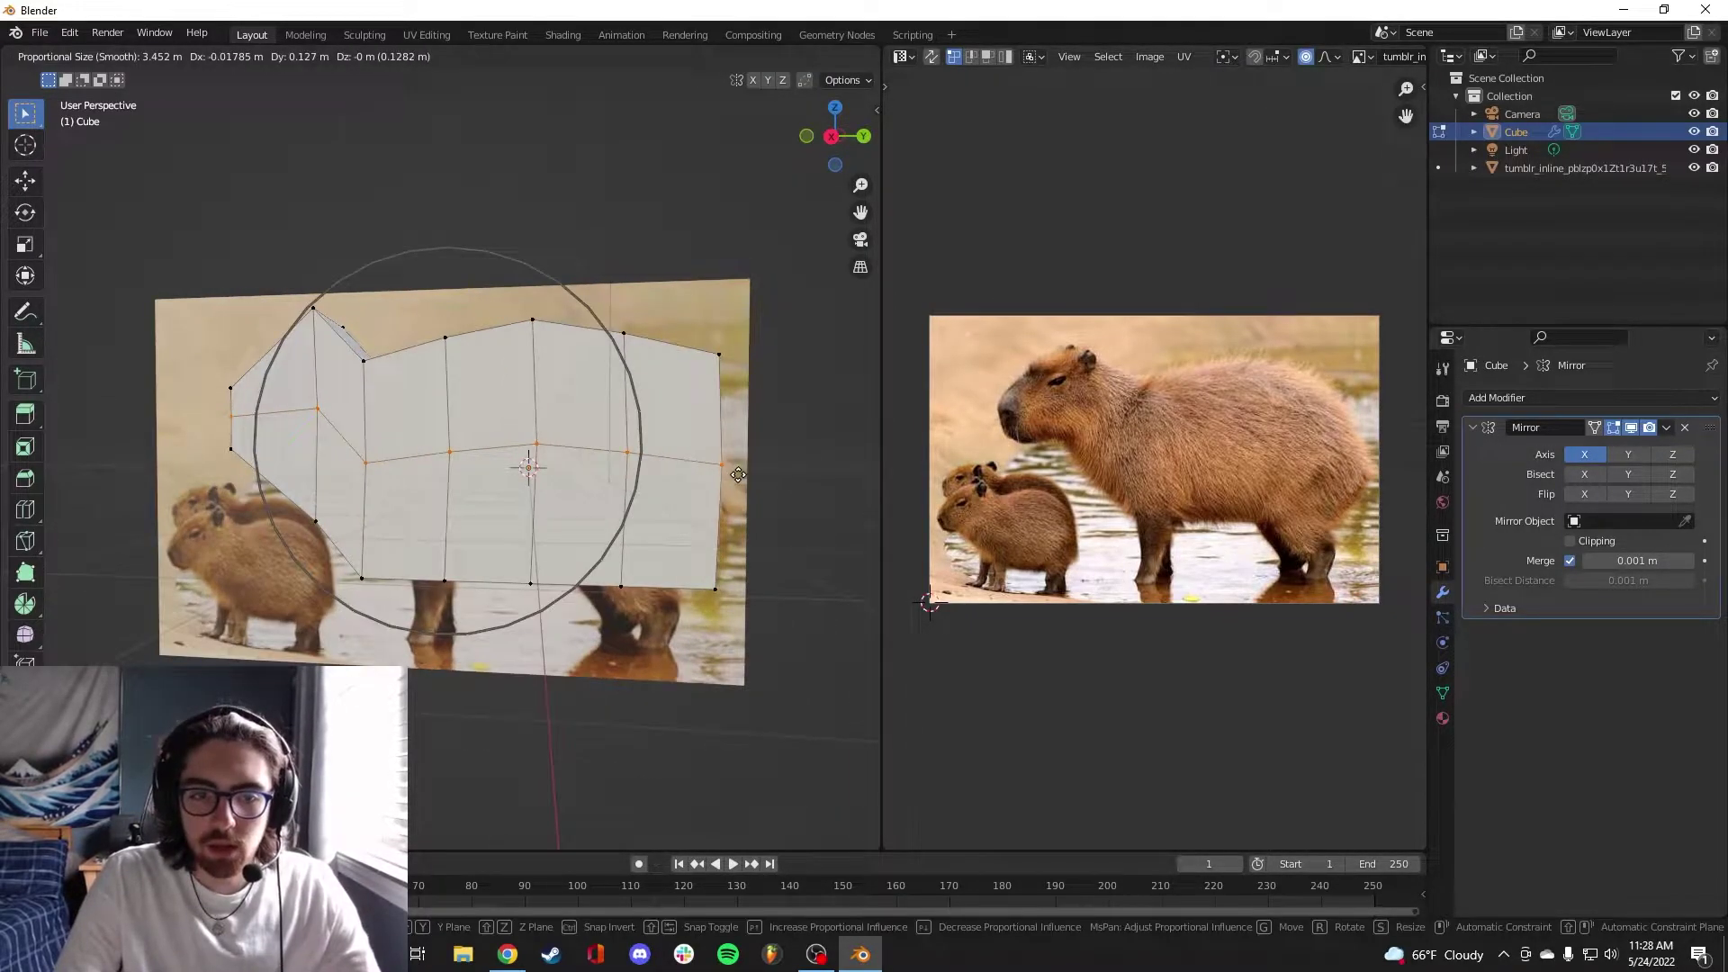
pyautogui.click(737, 474)
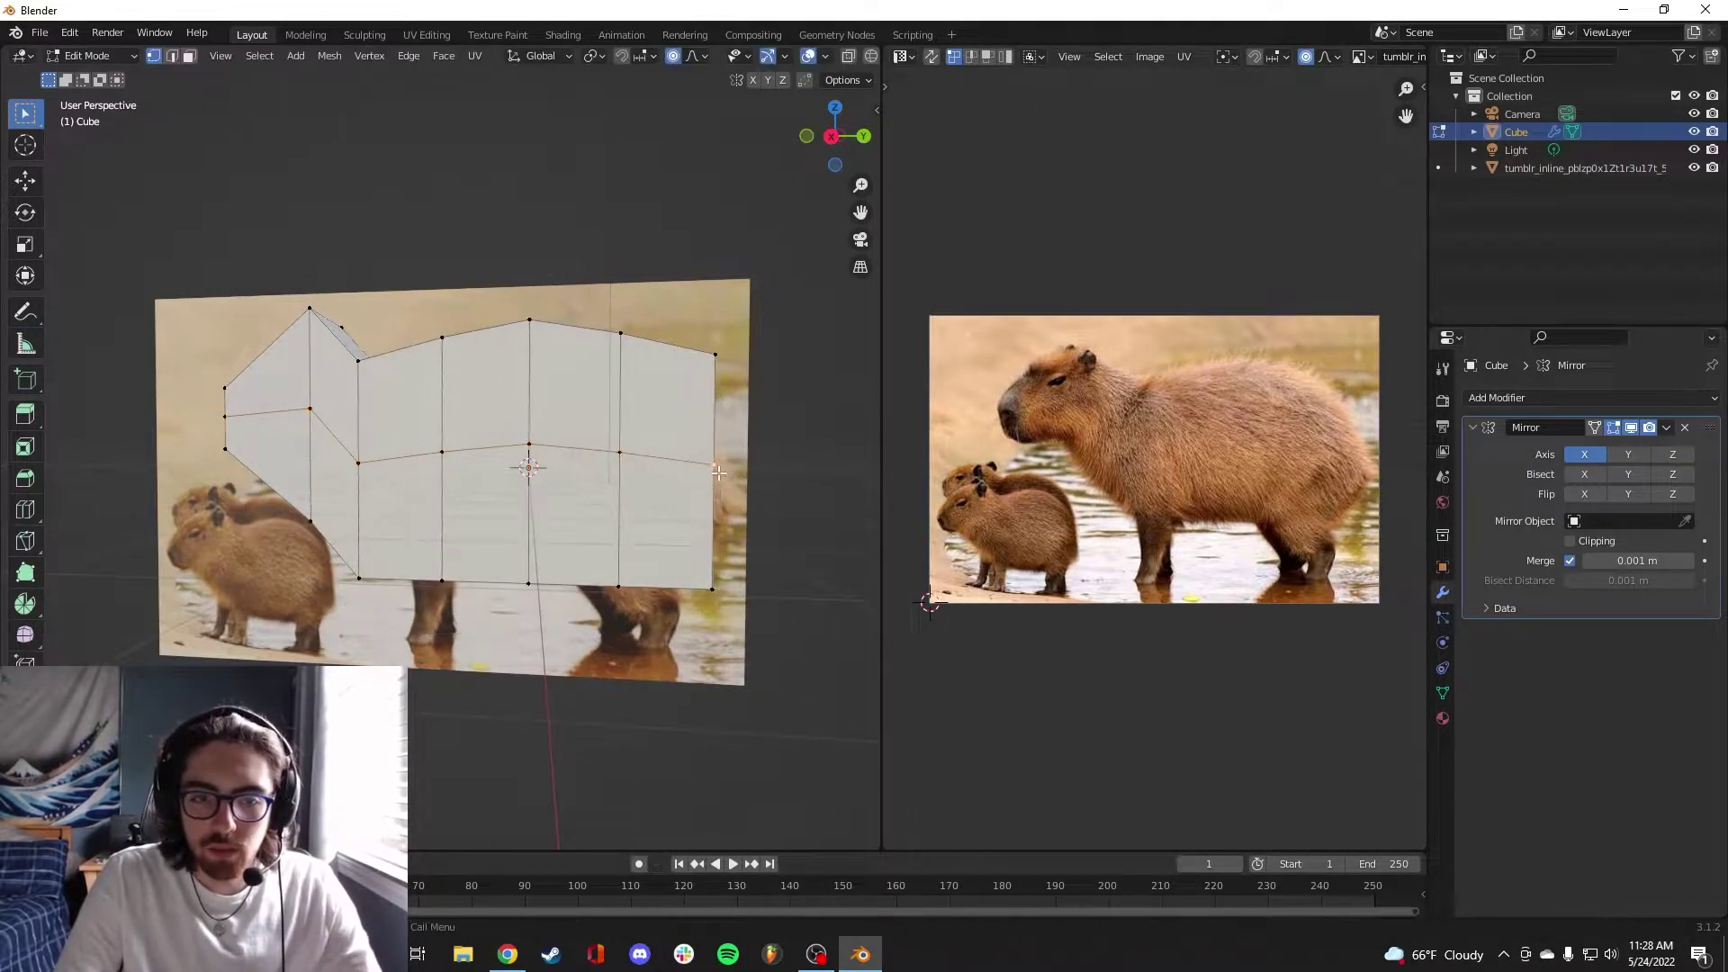
# Push the middle of the rump backward about 0.34 m along Y with proportional editing to round the rear
pyautogui.moveTo(717, 471); pyautogui.dragTo(688, 472, button='middle')
pyautogui.press('g')
pyautogui.press('y')
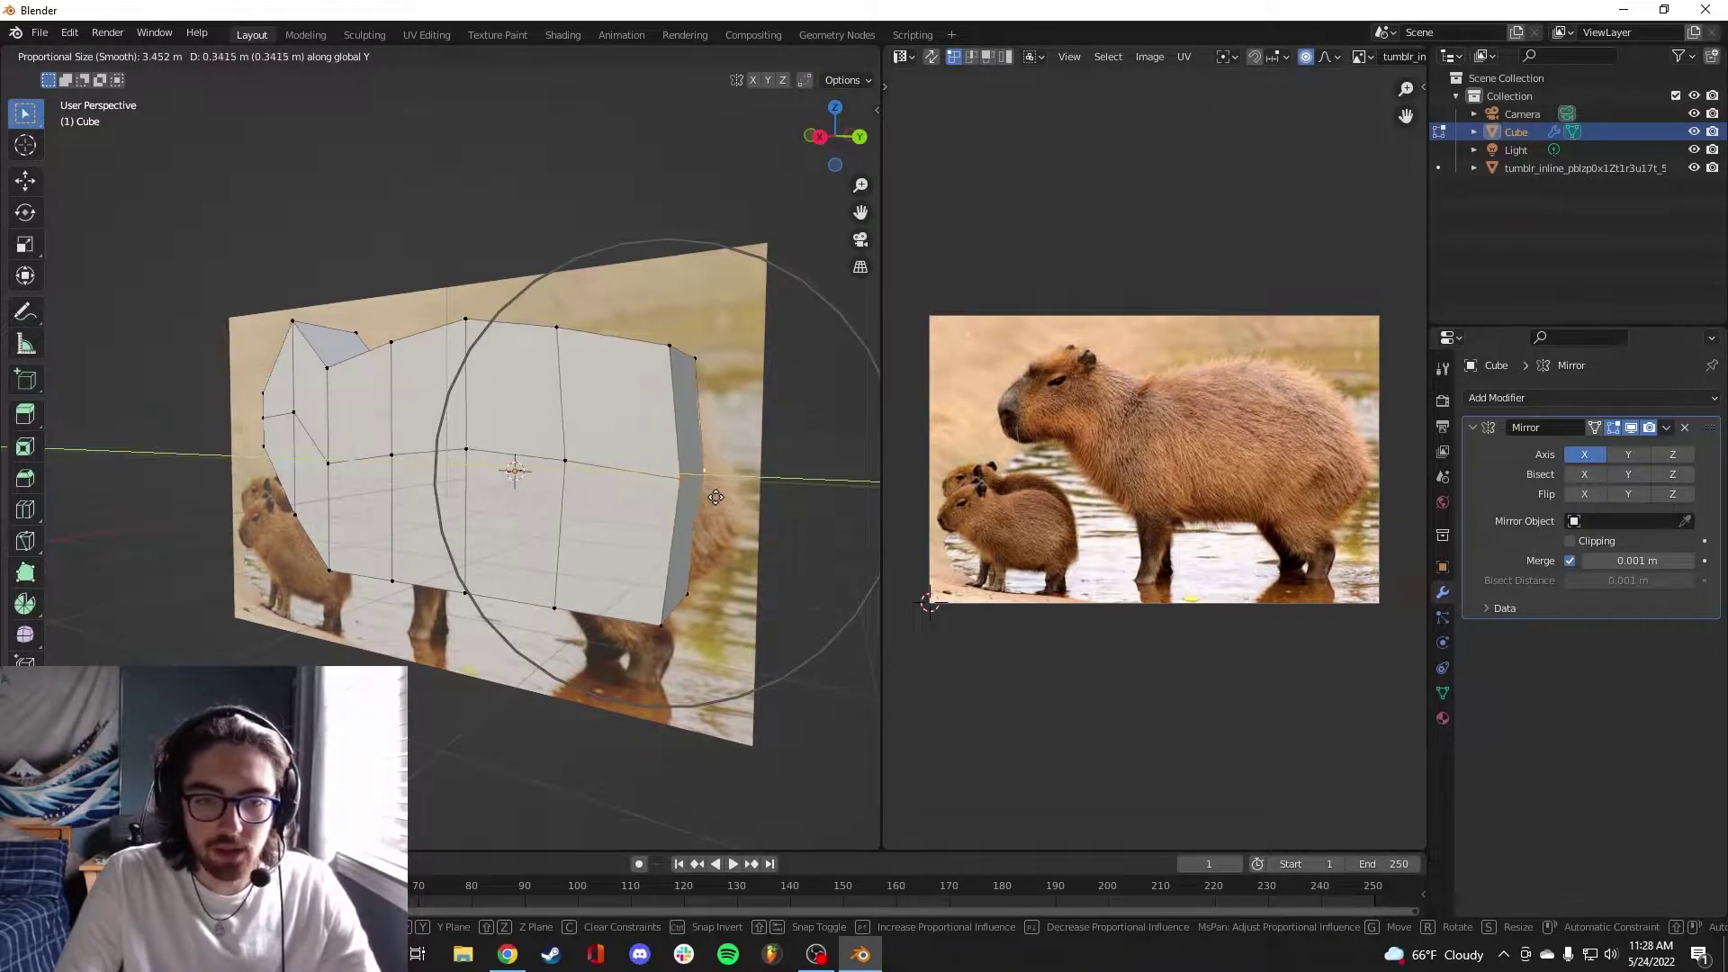
pyautogui.click(723, 497)
# Raise the bottom rear edge of the body about 0.69 m along Z with proportional editing
pyautogui.moveTo(723, 498); pyautogui.dragTo(648, 586, button='middle')
pyautogui.moveTo(748, 544); pyautogui.dragTo(783, 552, button='middle')
pyautogui.press('g')
pyautogui.press('z')
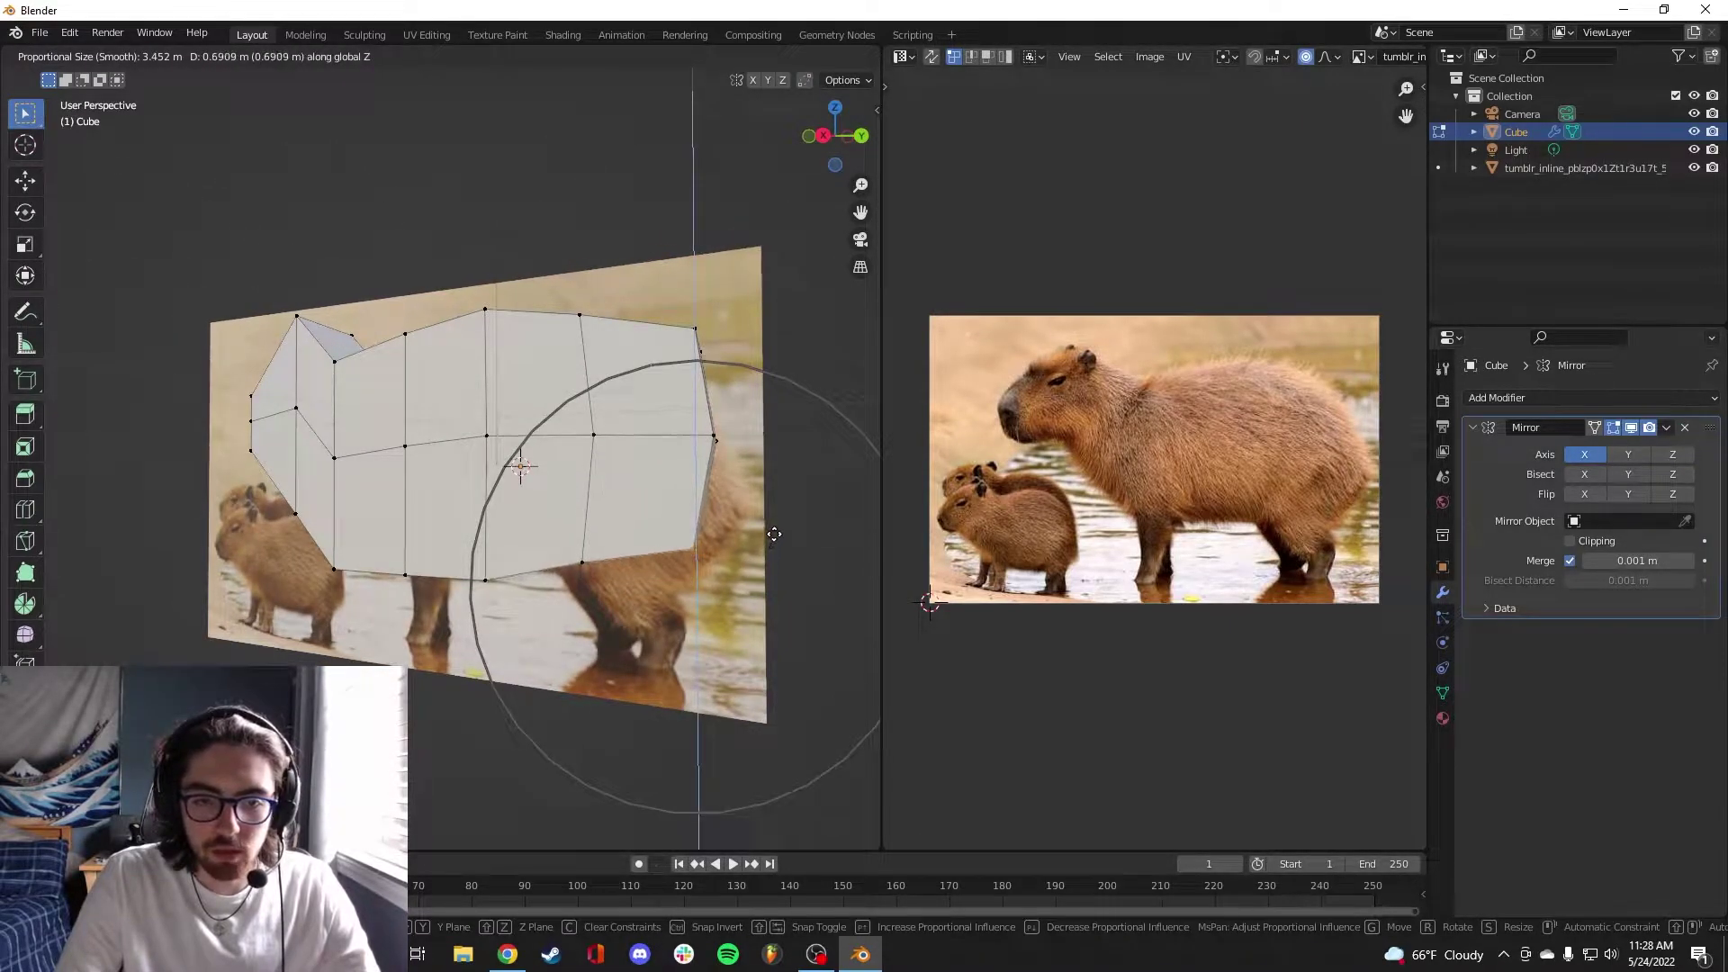
pyautogui.click(774, 533)
# Raise the underside edge between the jaw and chest along Z with proportional editing to follow the reference
pyautogui.moveTo(774, 534); pyautogui.dragTo(837, 540, button='middle')
pyautogui.click(552, 576)
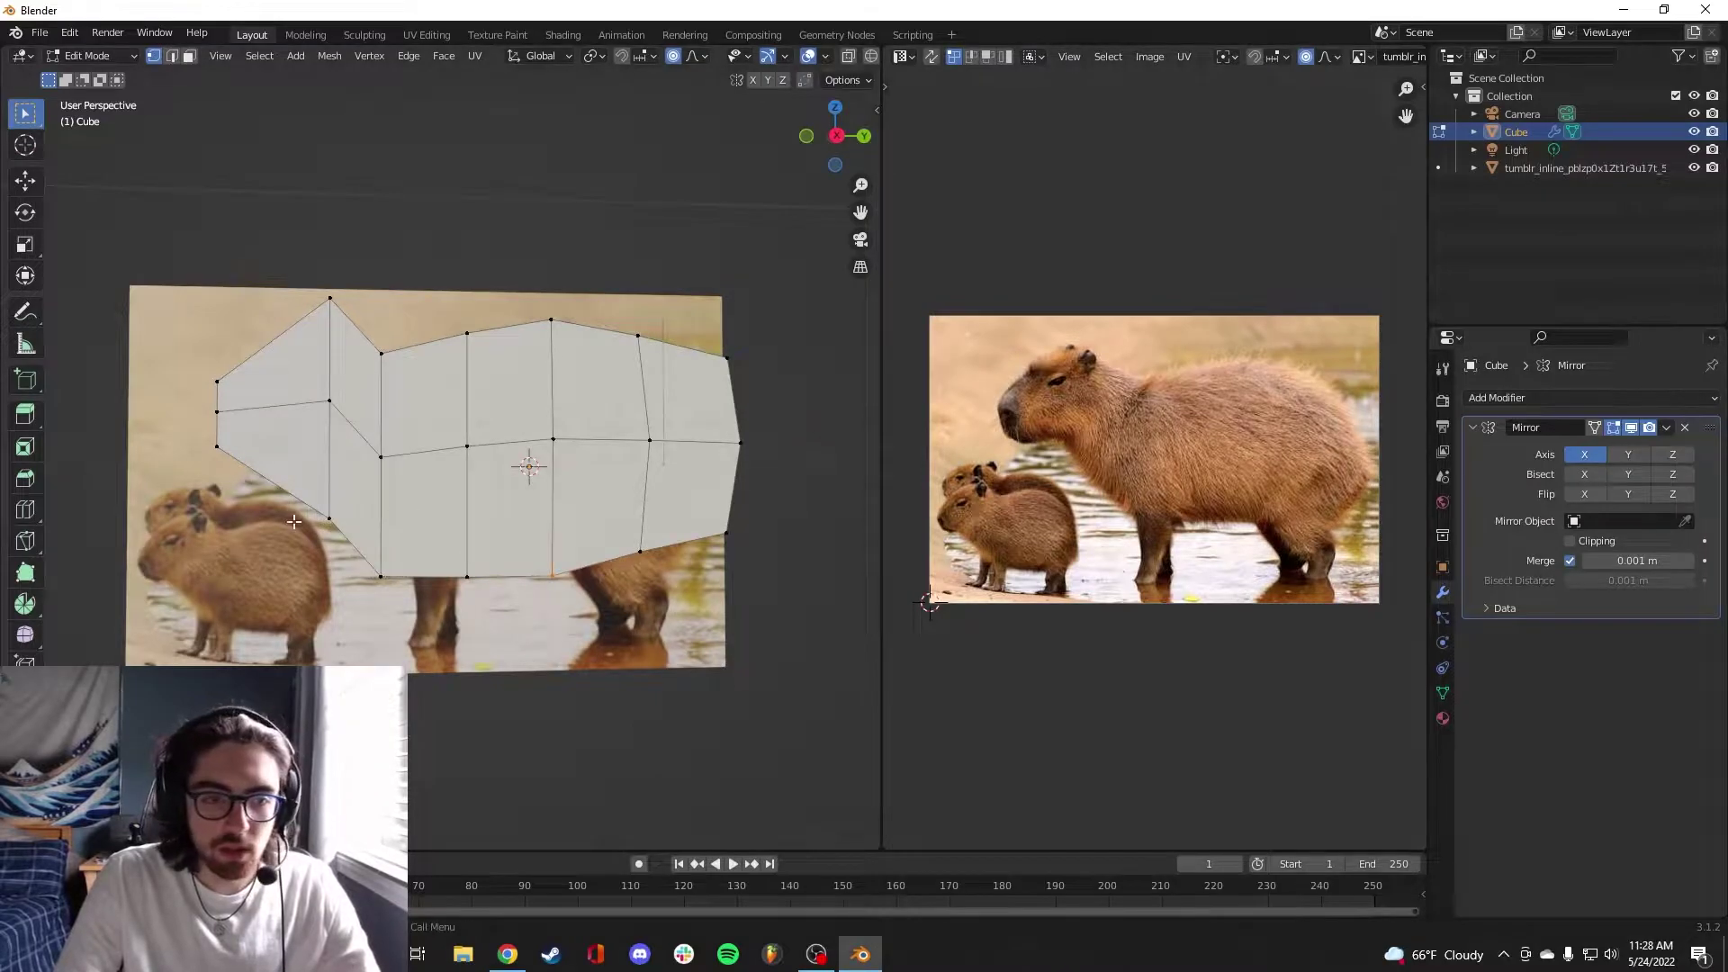
pyautogui.moveTo(362, 511); pyautogui.dragTo(315, 516, button='middle')
pyautogui.press('g')
pyautogui.press('z')
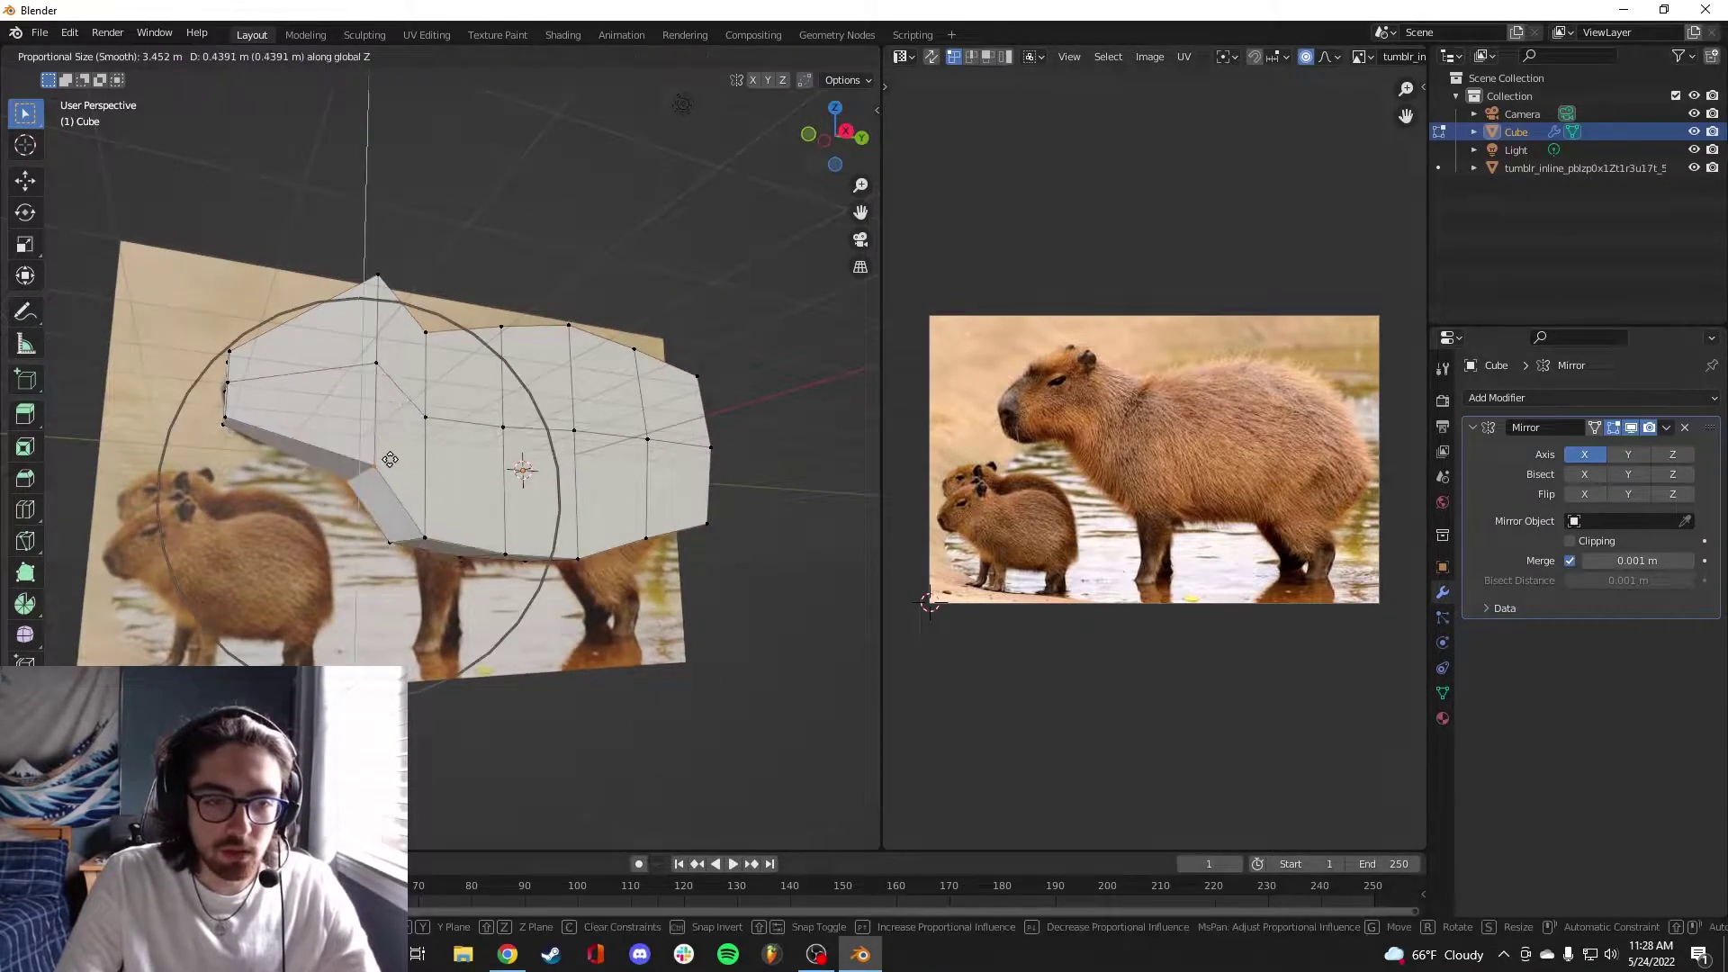
pyautogui.click(398, 419)
# In top view with X-ray on and proportional editing off, move the body's outer side vertices inward about 0.48 m along X
pyautogui.moveTo(399, 419); pyautogui.dragTo(500, 569, button='middle')
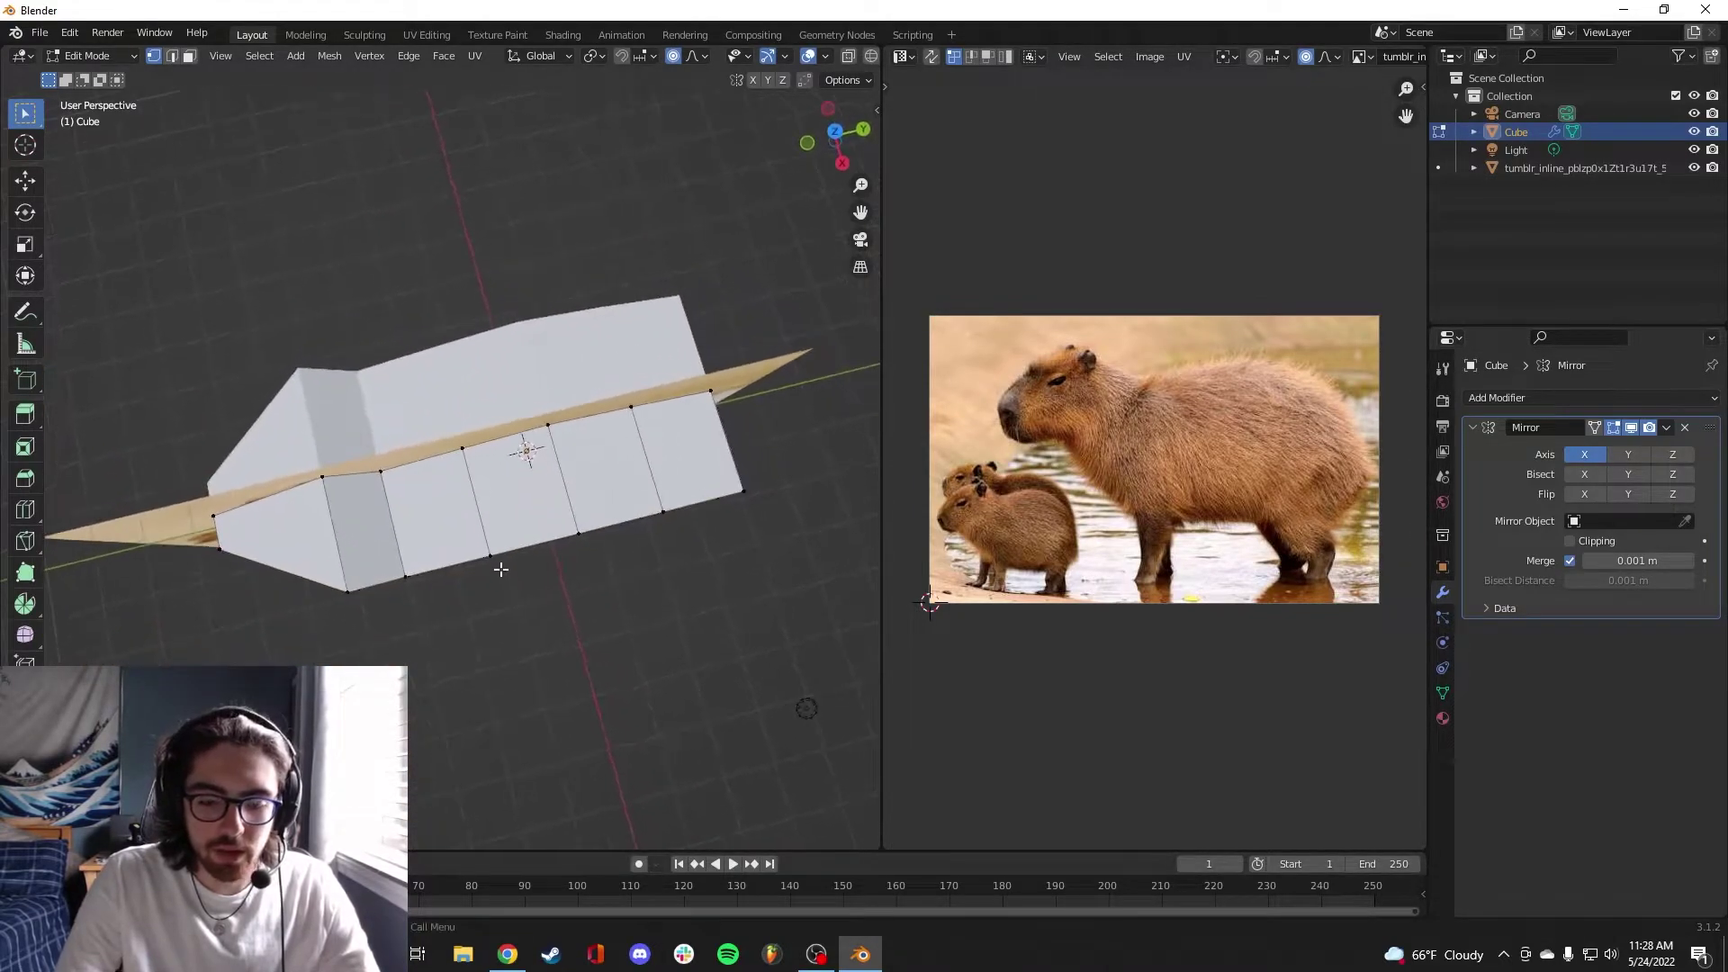
pyautogui.press('KP_7')
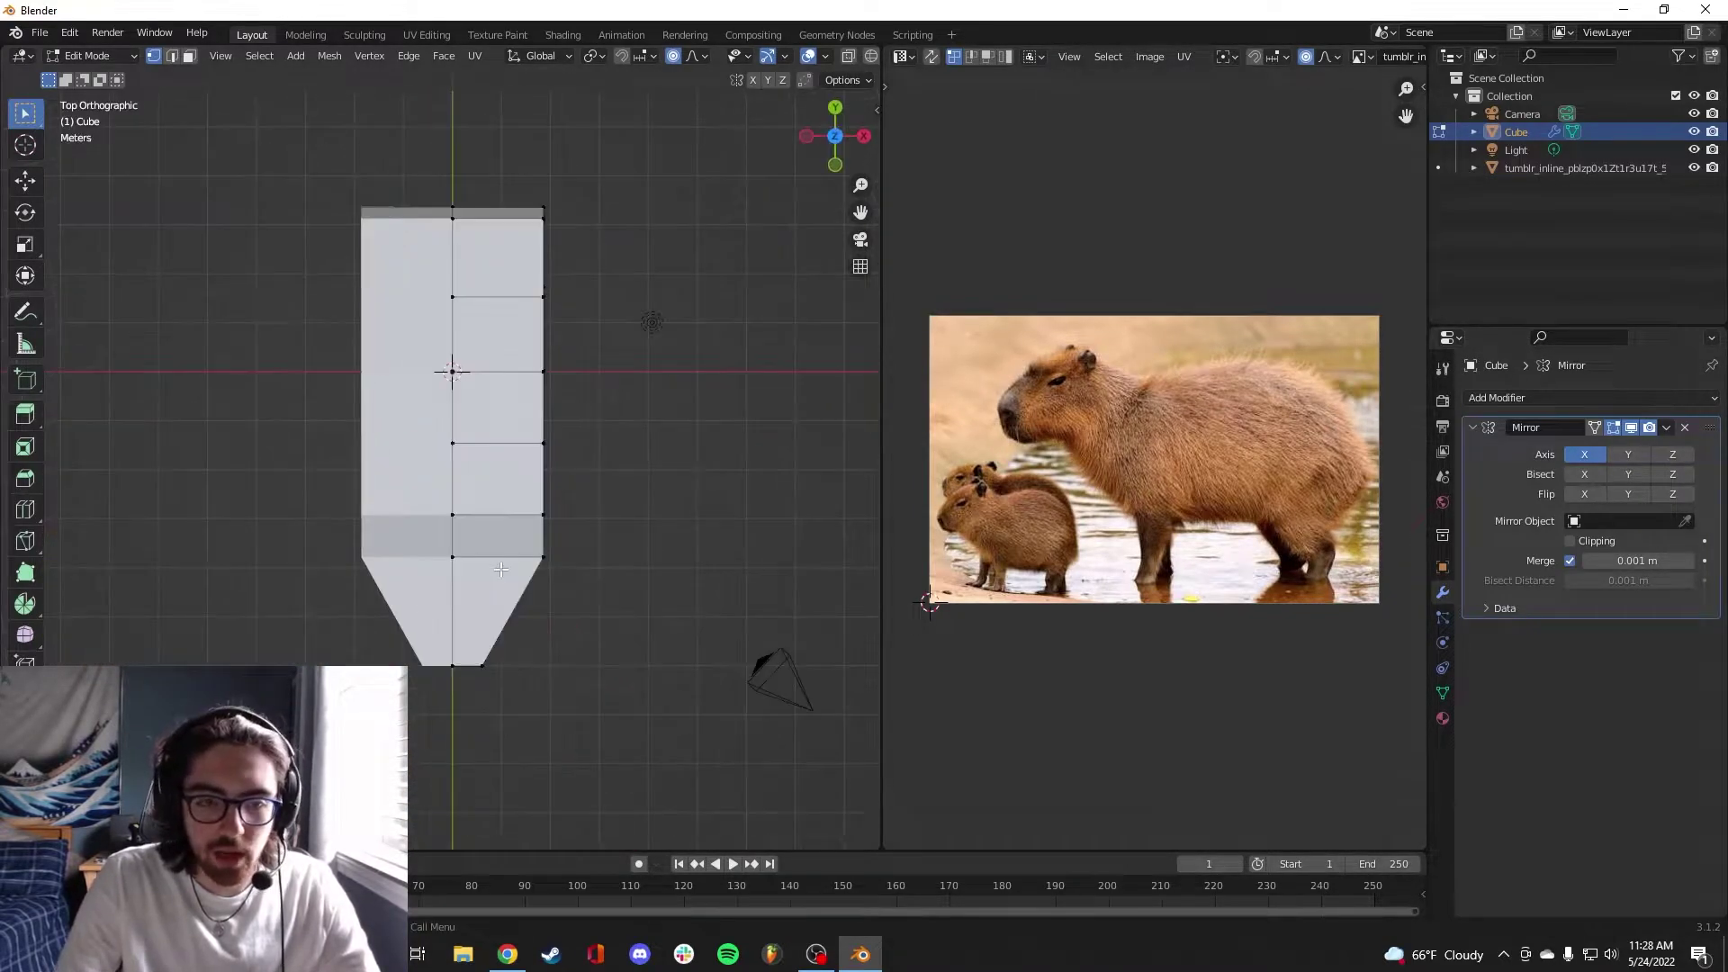
pyautogui.click(847, 55)
pyautogui.moveTo(513, 168); pyautogui.dragTo(641, 803)
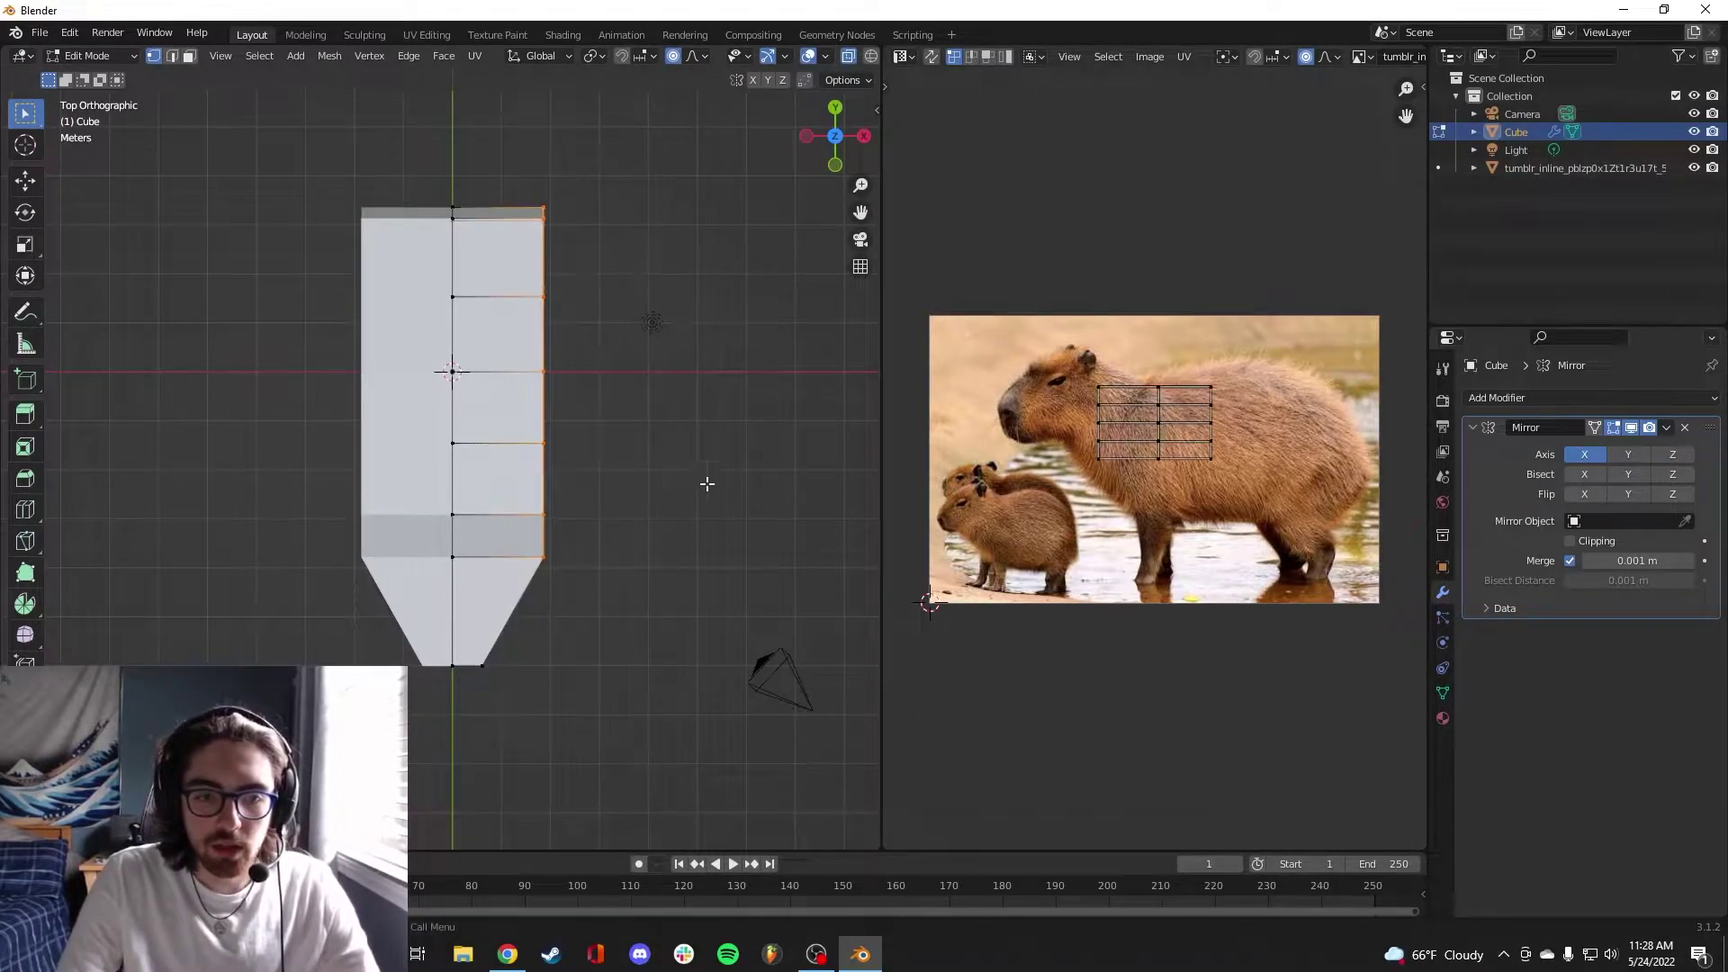
pyautogui.press('g')
pyautogui.press('o')
pyautogui.press('x')
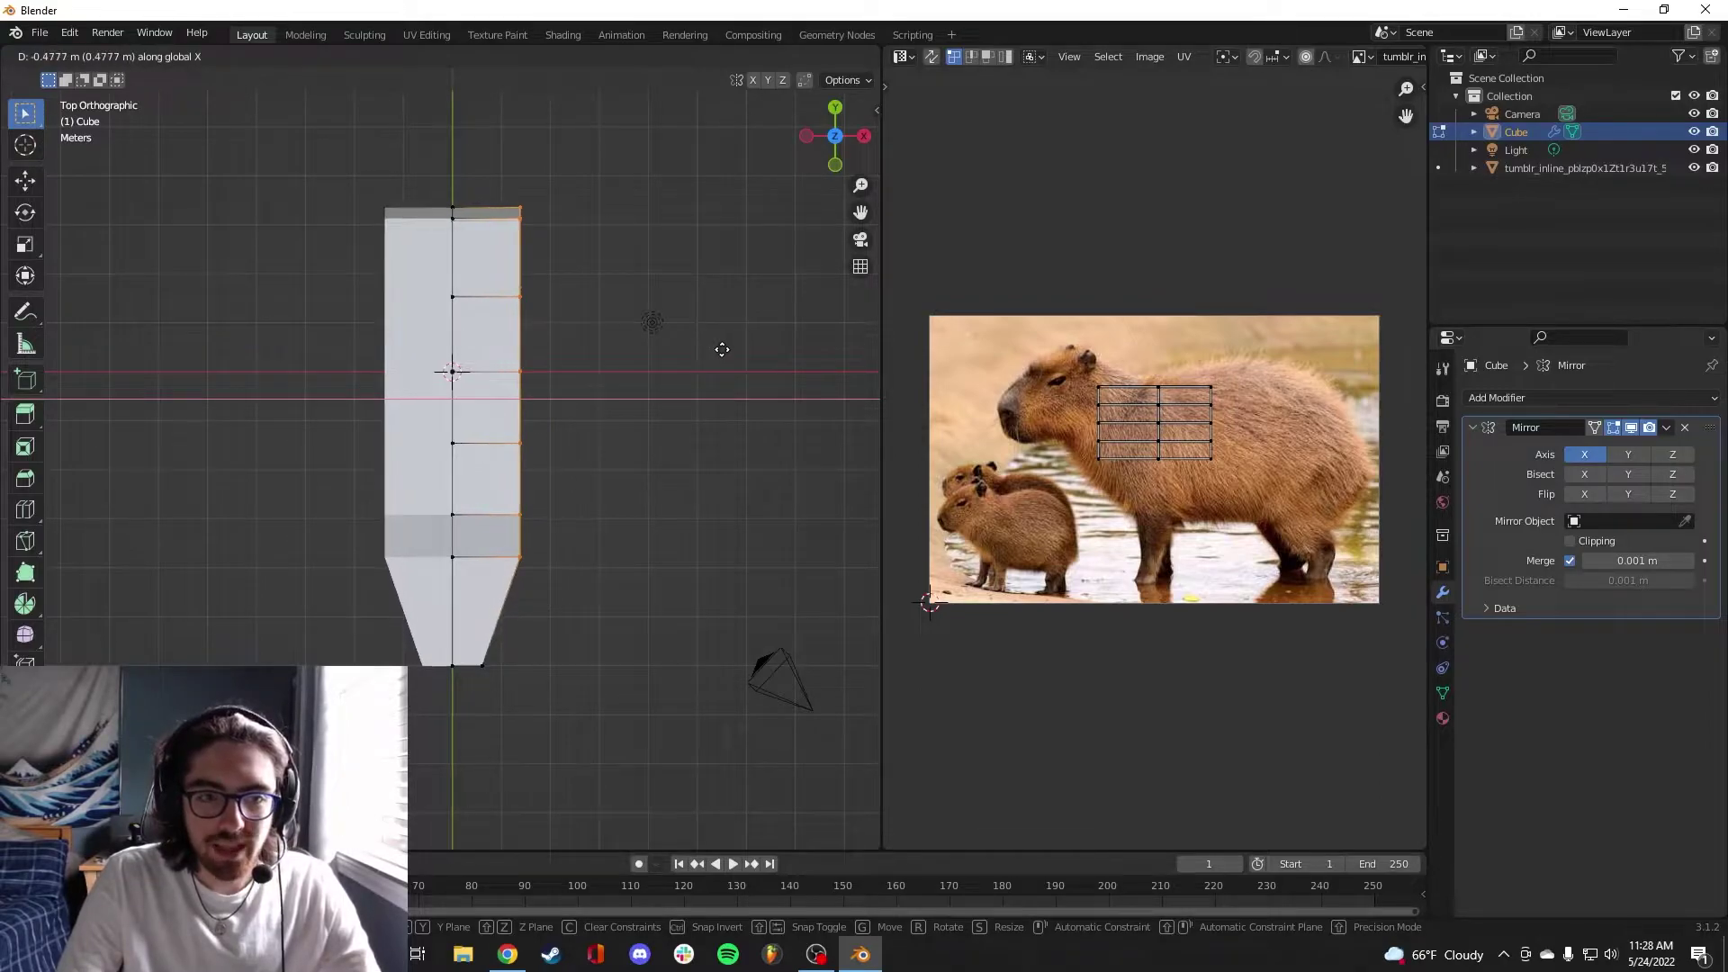
pyautogui.click(722, 350)
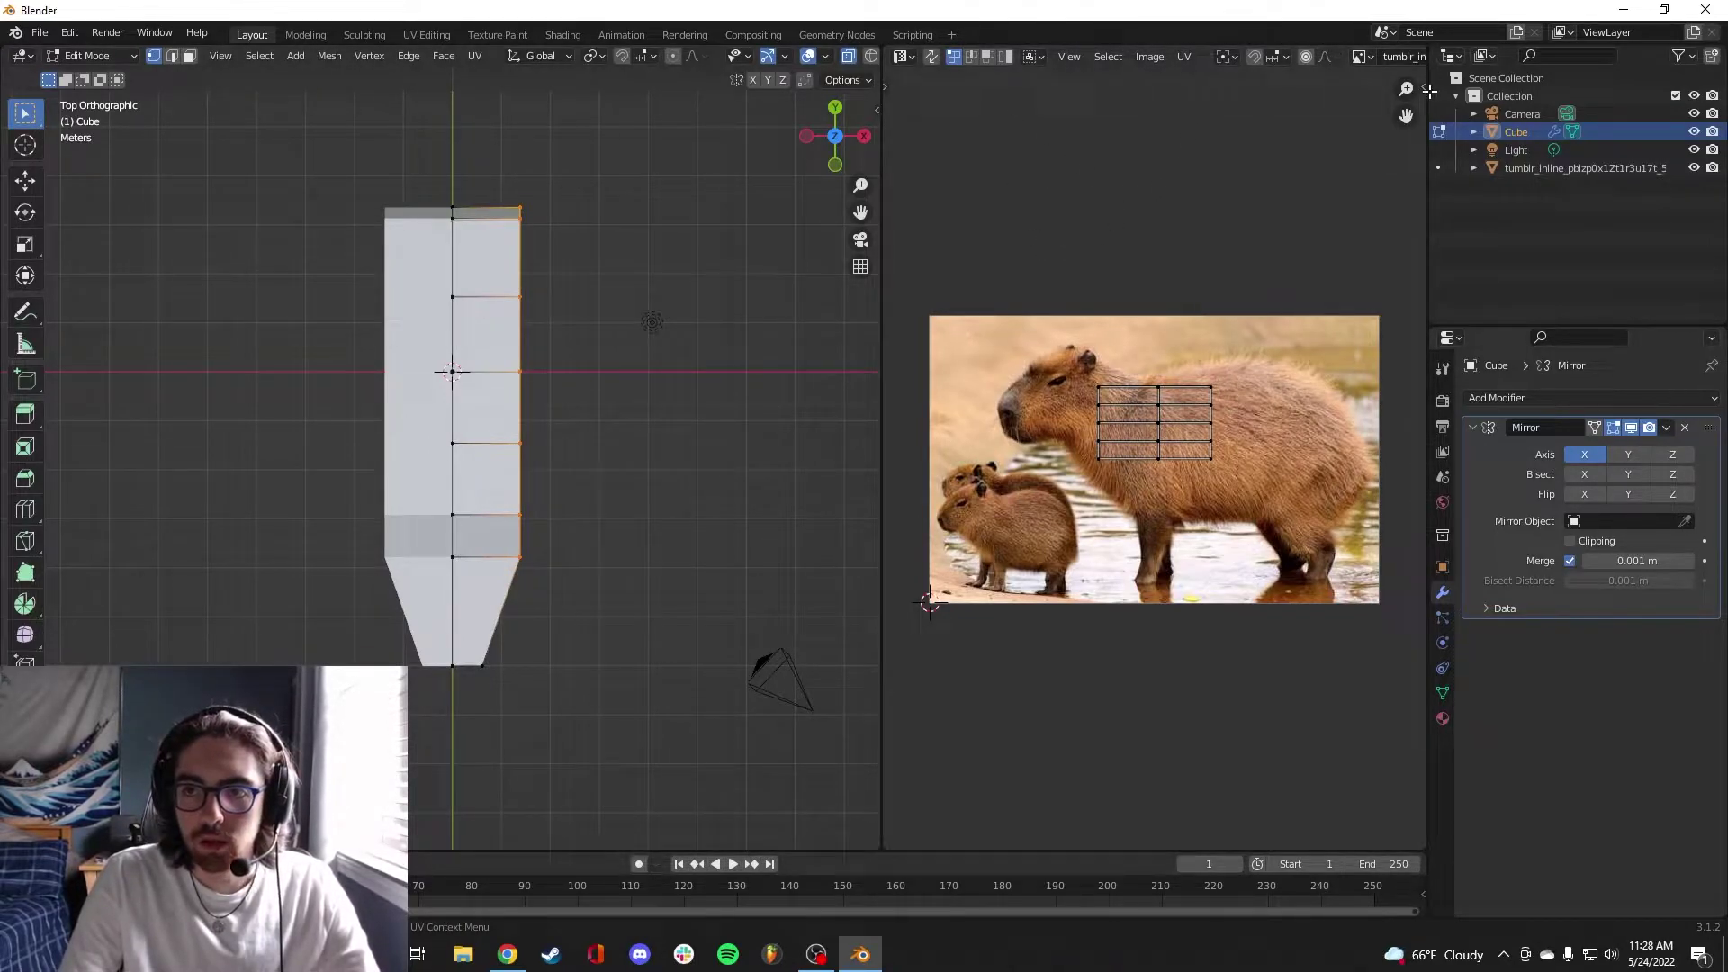
# Split the reference image area in two and show the whole front-facing capybara photo in the upper half
pyautogui.moveTo(1429, 91)
pyautogui.mouseDown()
pyautogui.moveTo(1428, 163)
pyautogui.moveTo(1400, 94)
pyautogui.mouseUp()
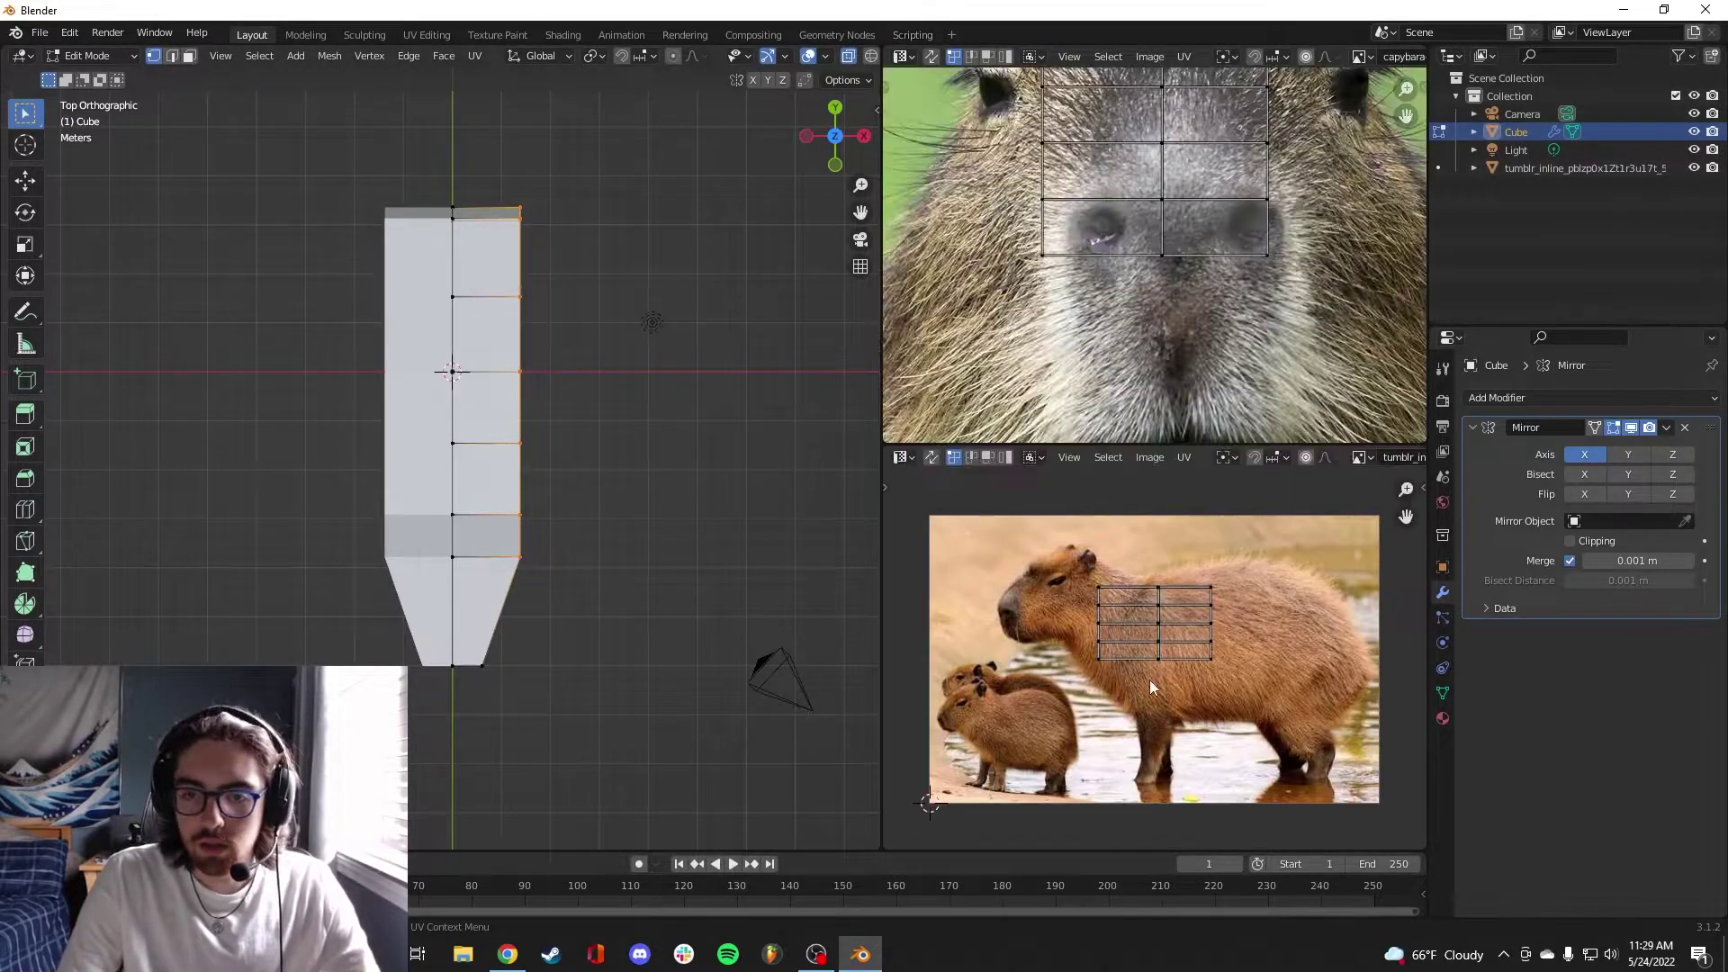
pyautogui.scroll(-2, 1116, 211)
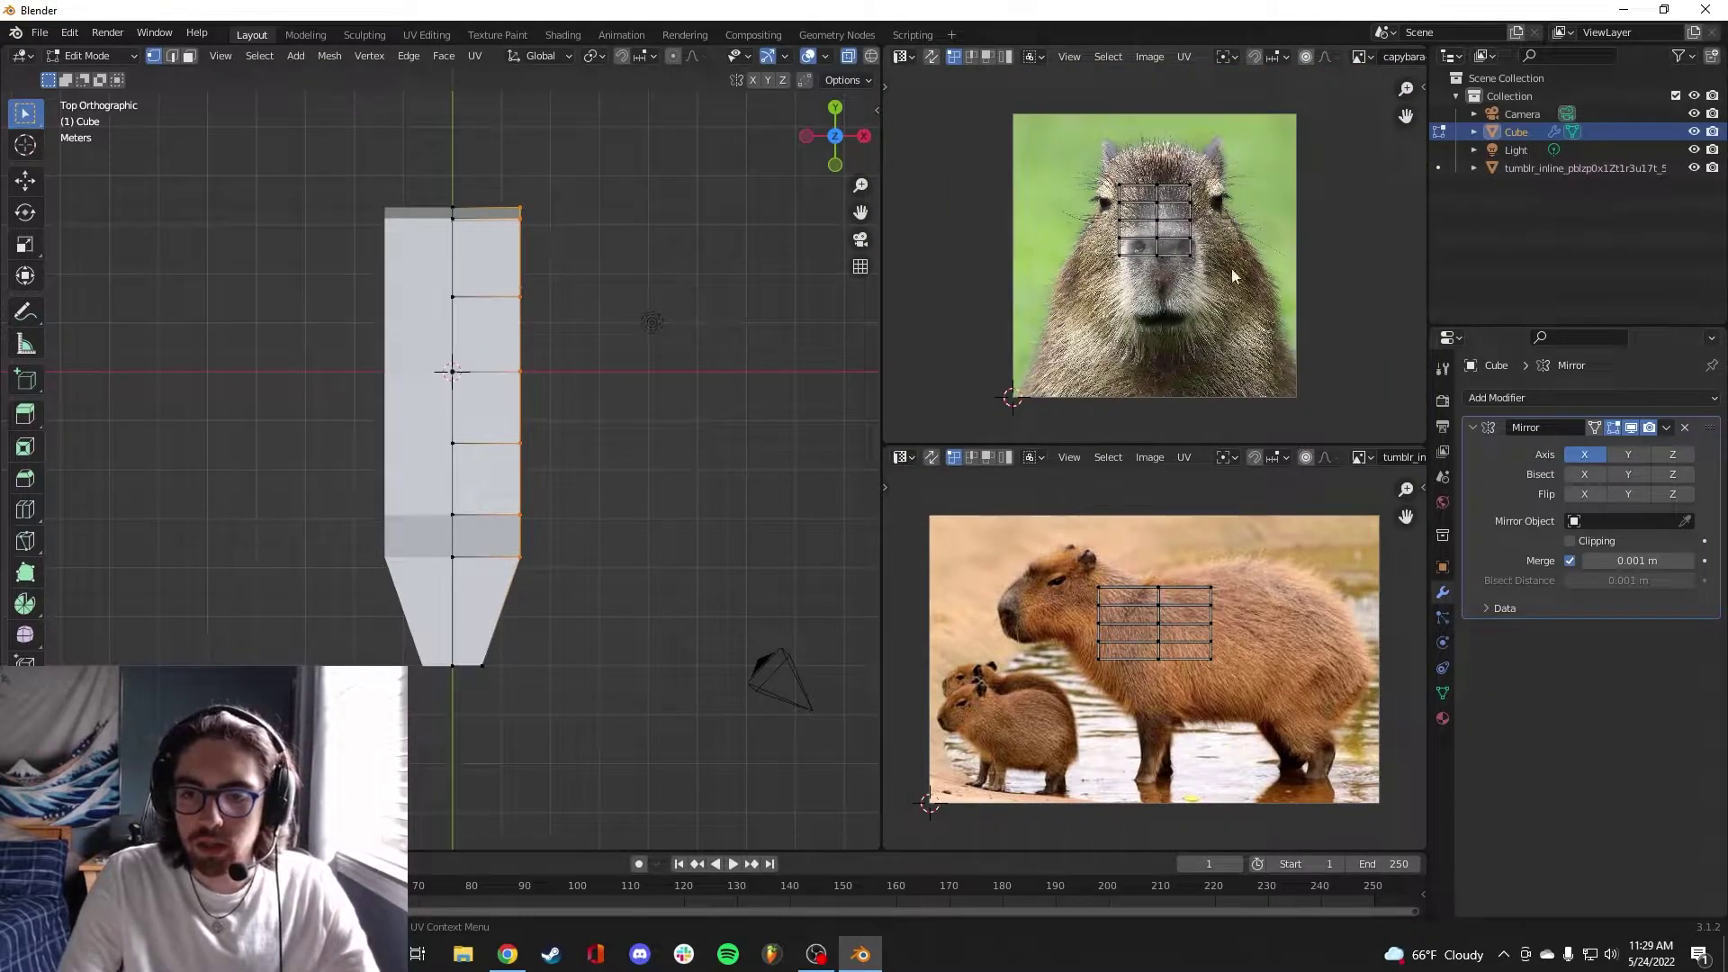
# Adjust a vertex on the body's side along the Y axis to follow the capybara reference
pyautogui.moveTo(540, 405); pyautogui.dragTo(727, 402, button='middle')
pyautogui.click(568, 447)
pyautogui.press('g')
pyautogui.press('y')
pyautogui.click(689, 481)
# Move the outer vertex on top of the head inward about 0.5 m along X to narrow the head
pyautogui.moveTo(859, 74); pyautogui.dragTo(717, 380, button='middle')
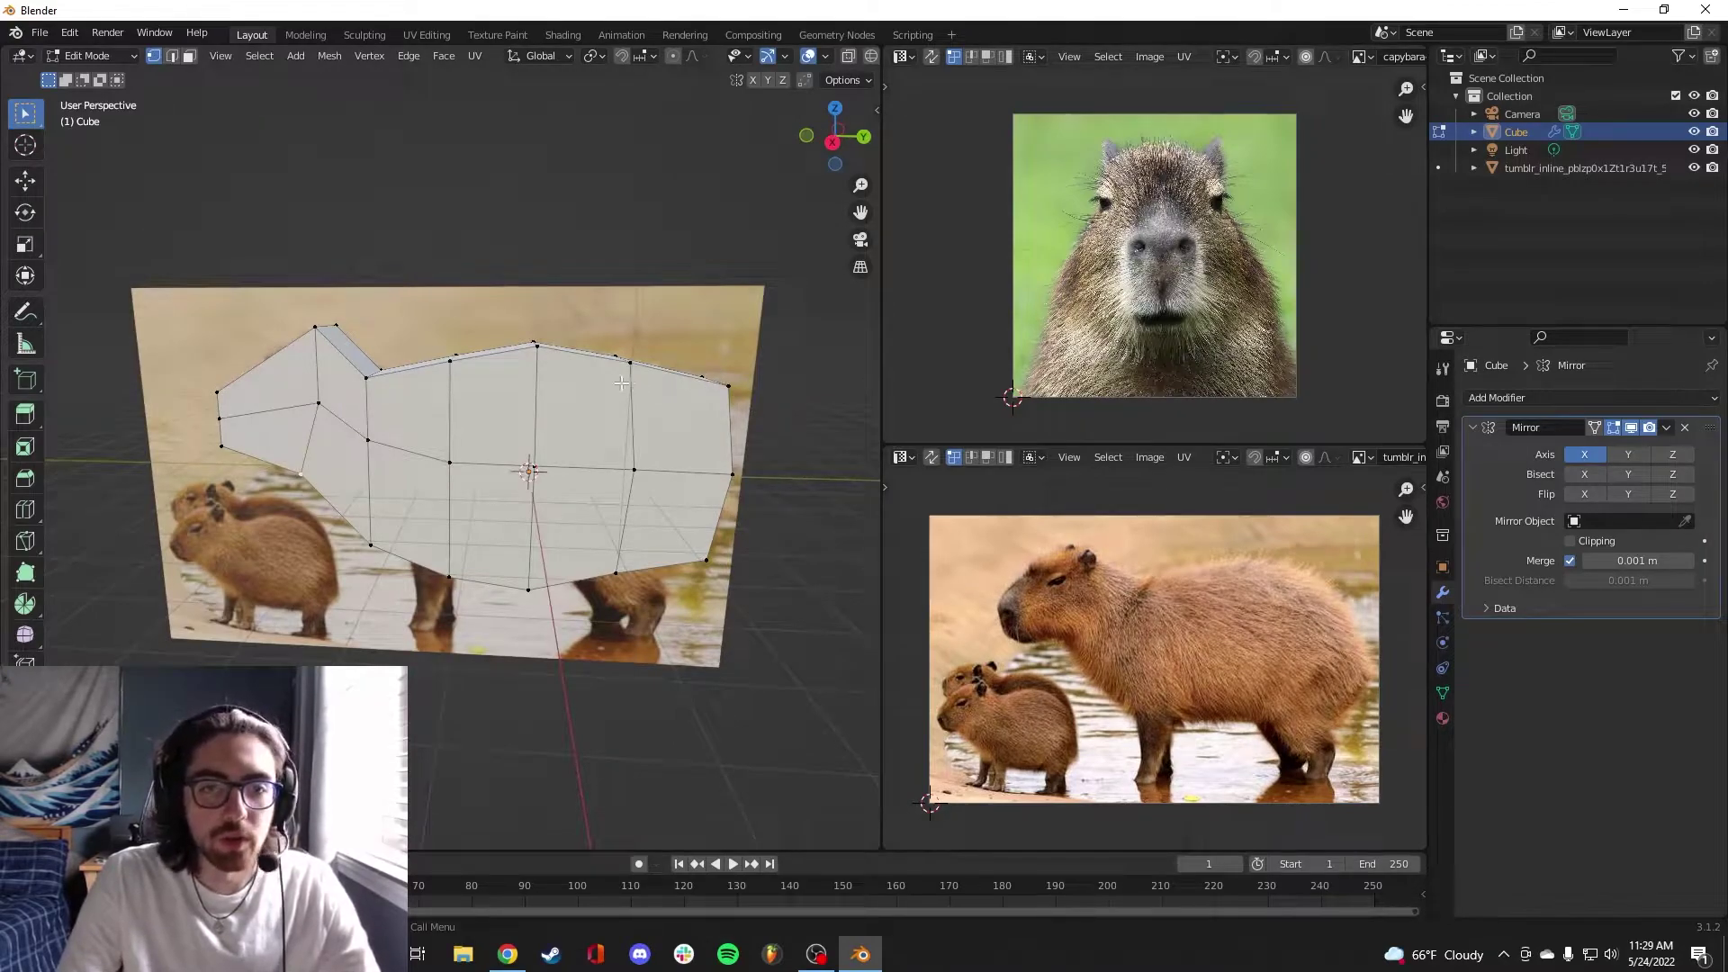
pyautogui.press('g')
pyautogui.press('x')
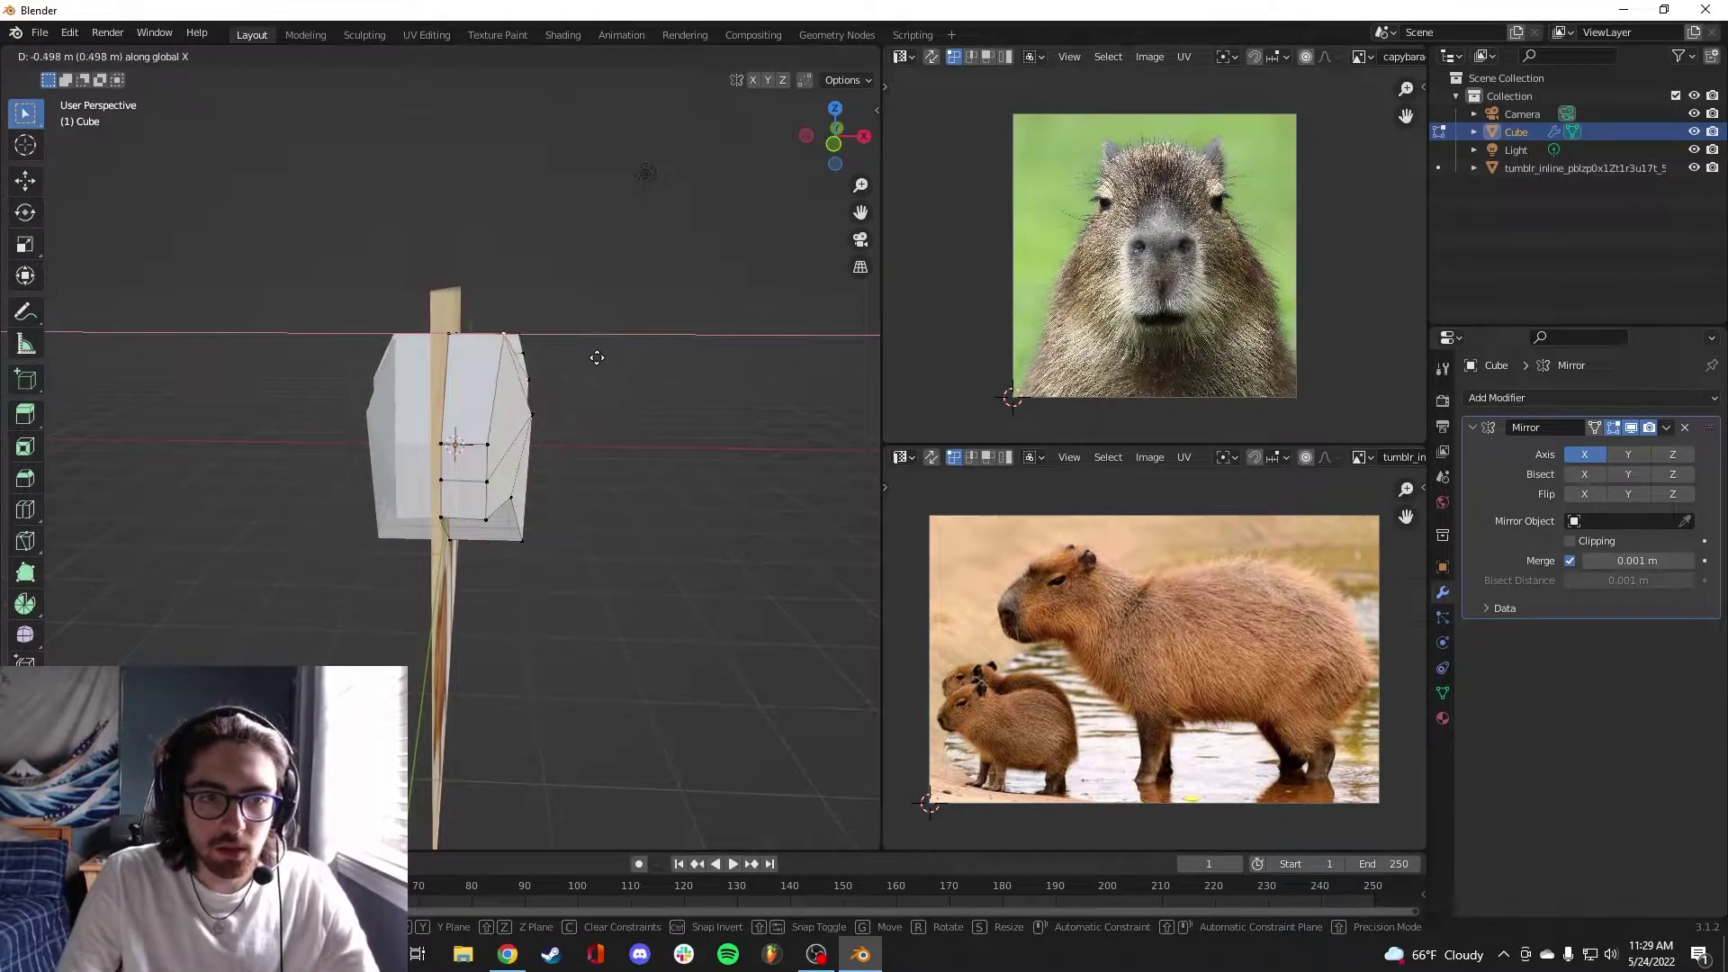
pyautogui.click(596, 357)
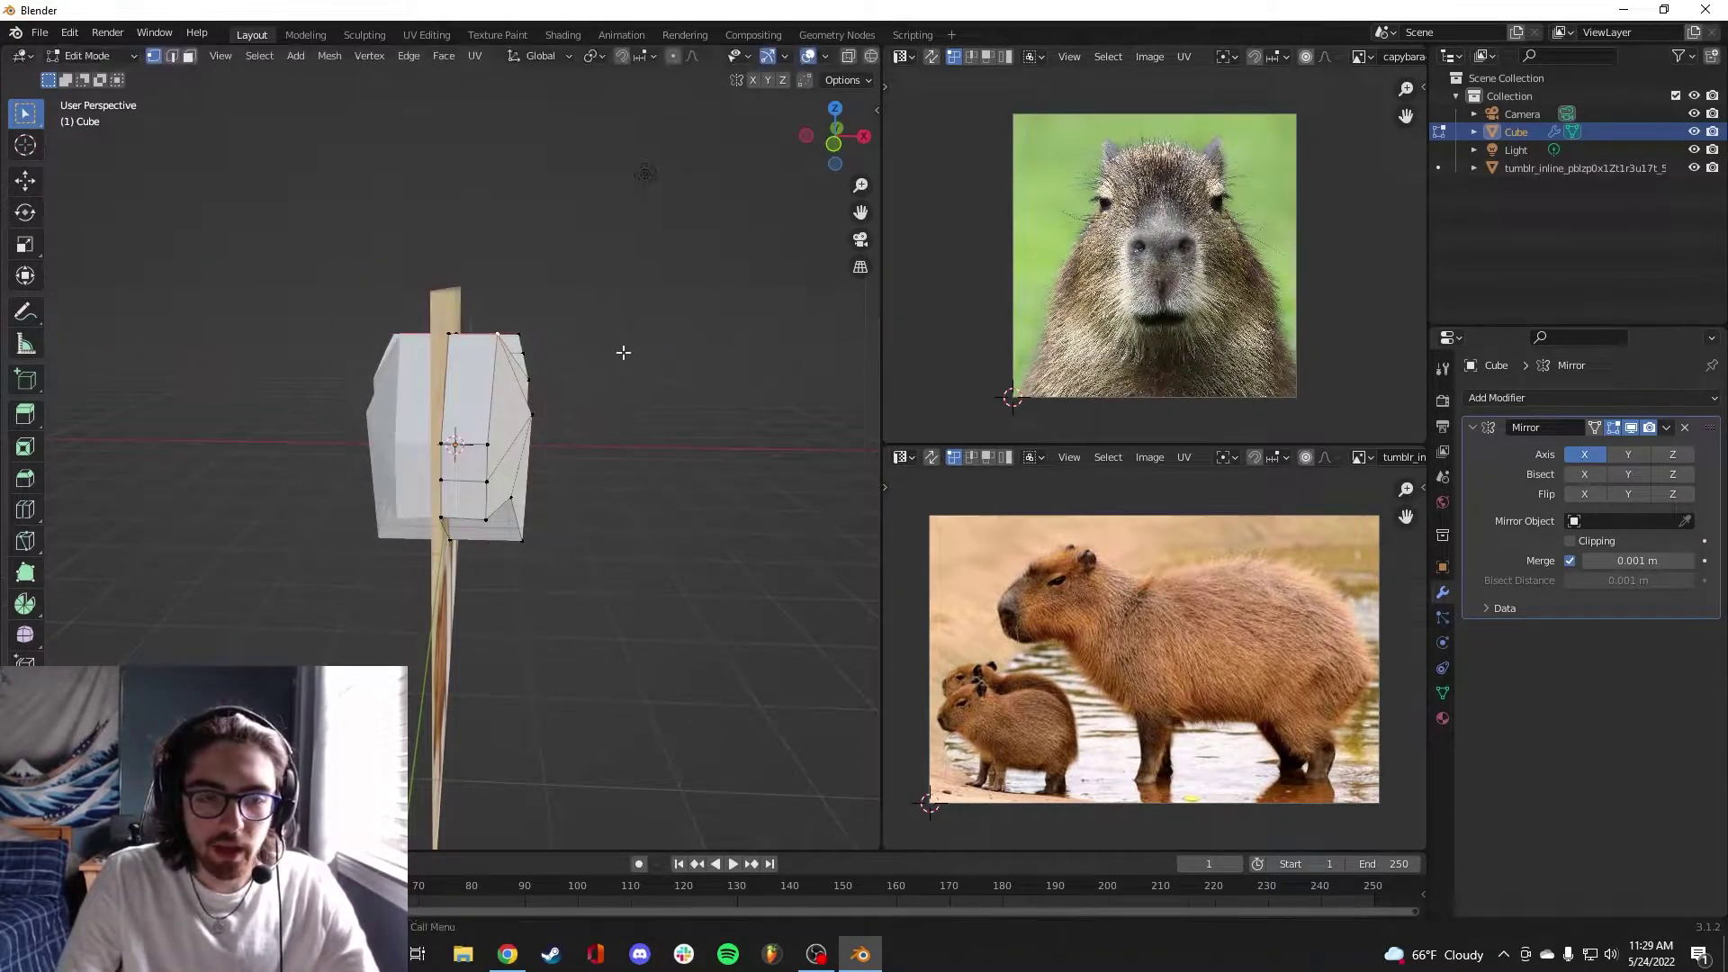
# In top view with X-ray on, move the outer rear vertices inward to taper the rump
pyautogui.moveTo(621, 354); pyautogui.dragTo(862, 627, button='middle')
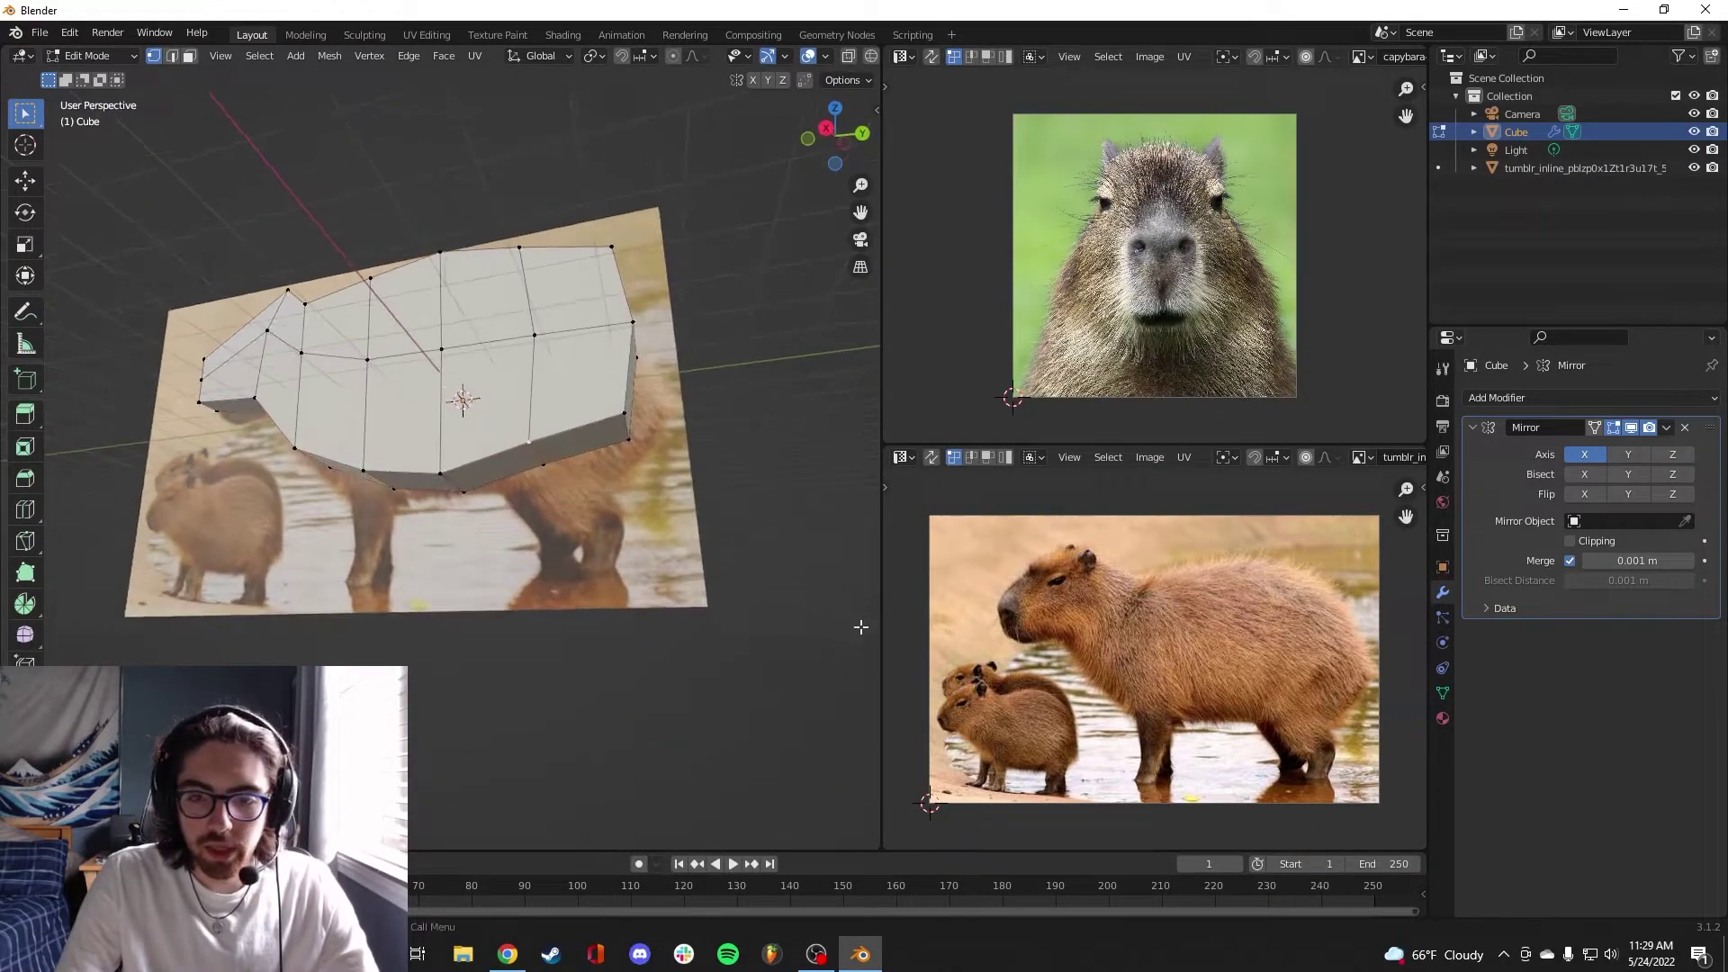
pyautogui.moveTo(536, 455); pyautogui.dragTo(560, 475, button='middle')
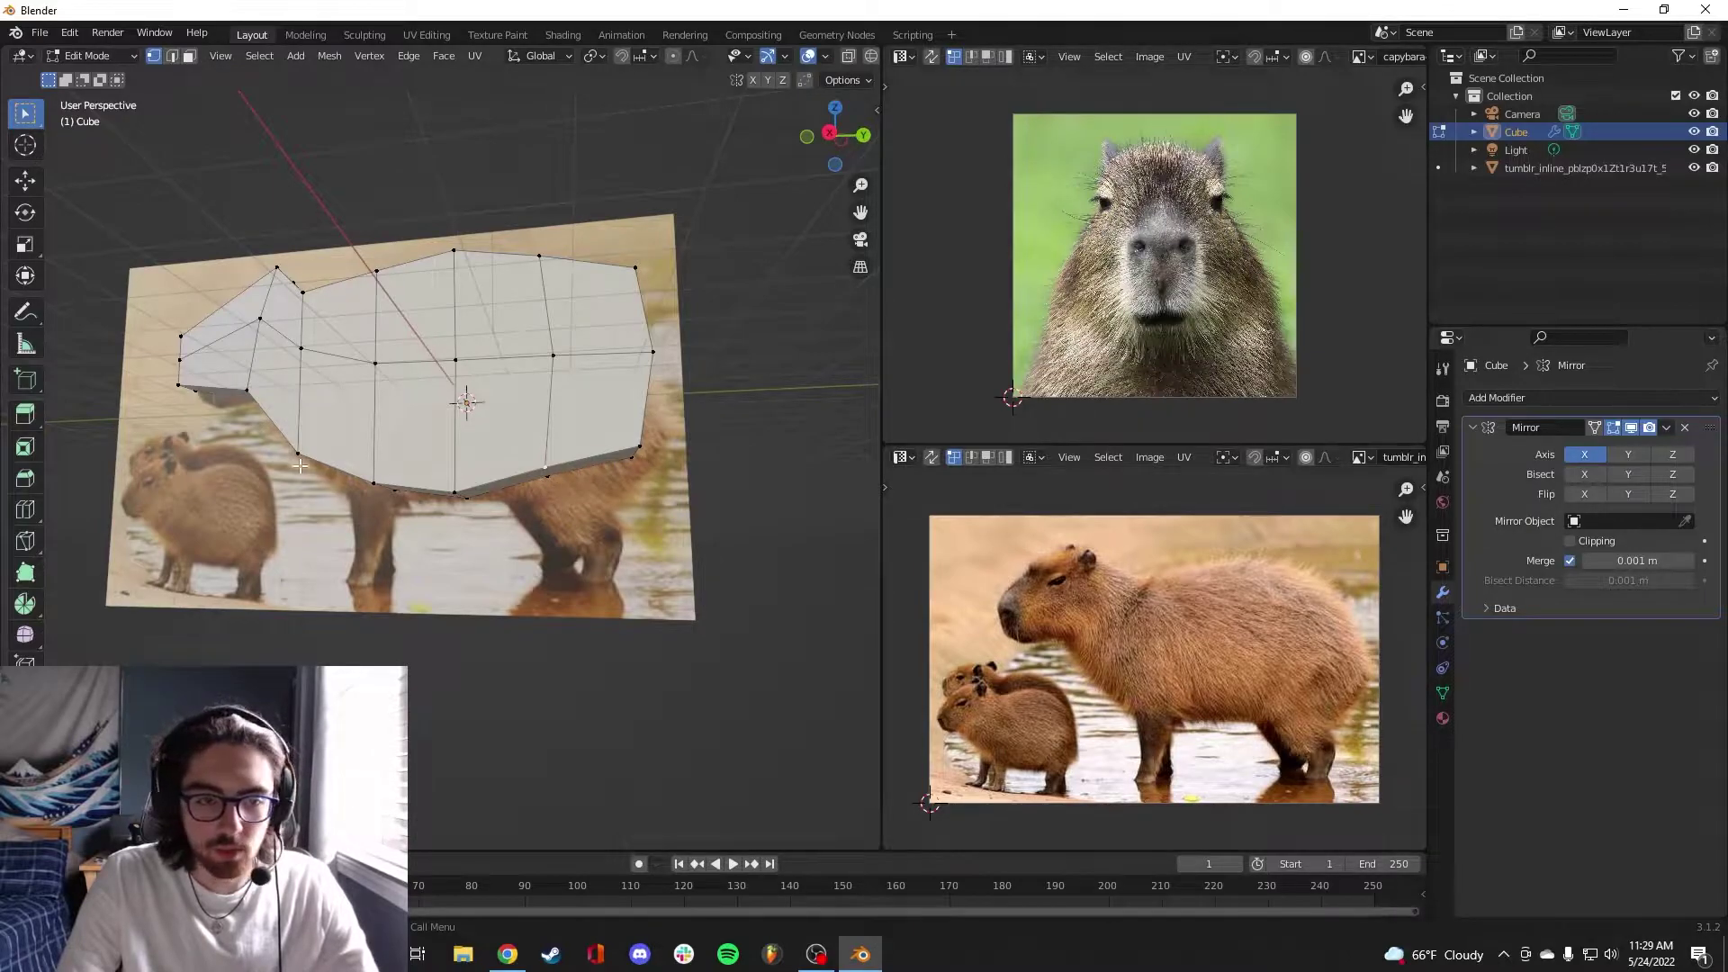
pyautogui.moveTo(300, 466); pyautogui.dragTo(551, 435, button='middle')
pyautogui.press('KP_7')
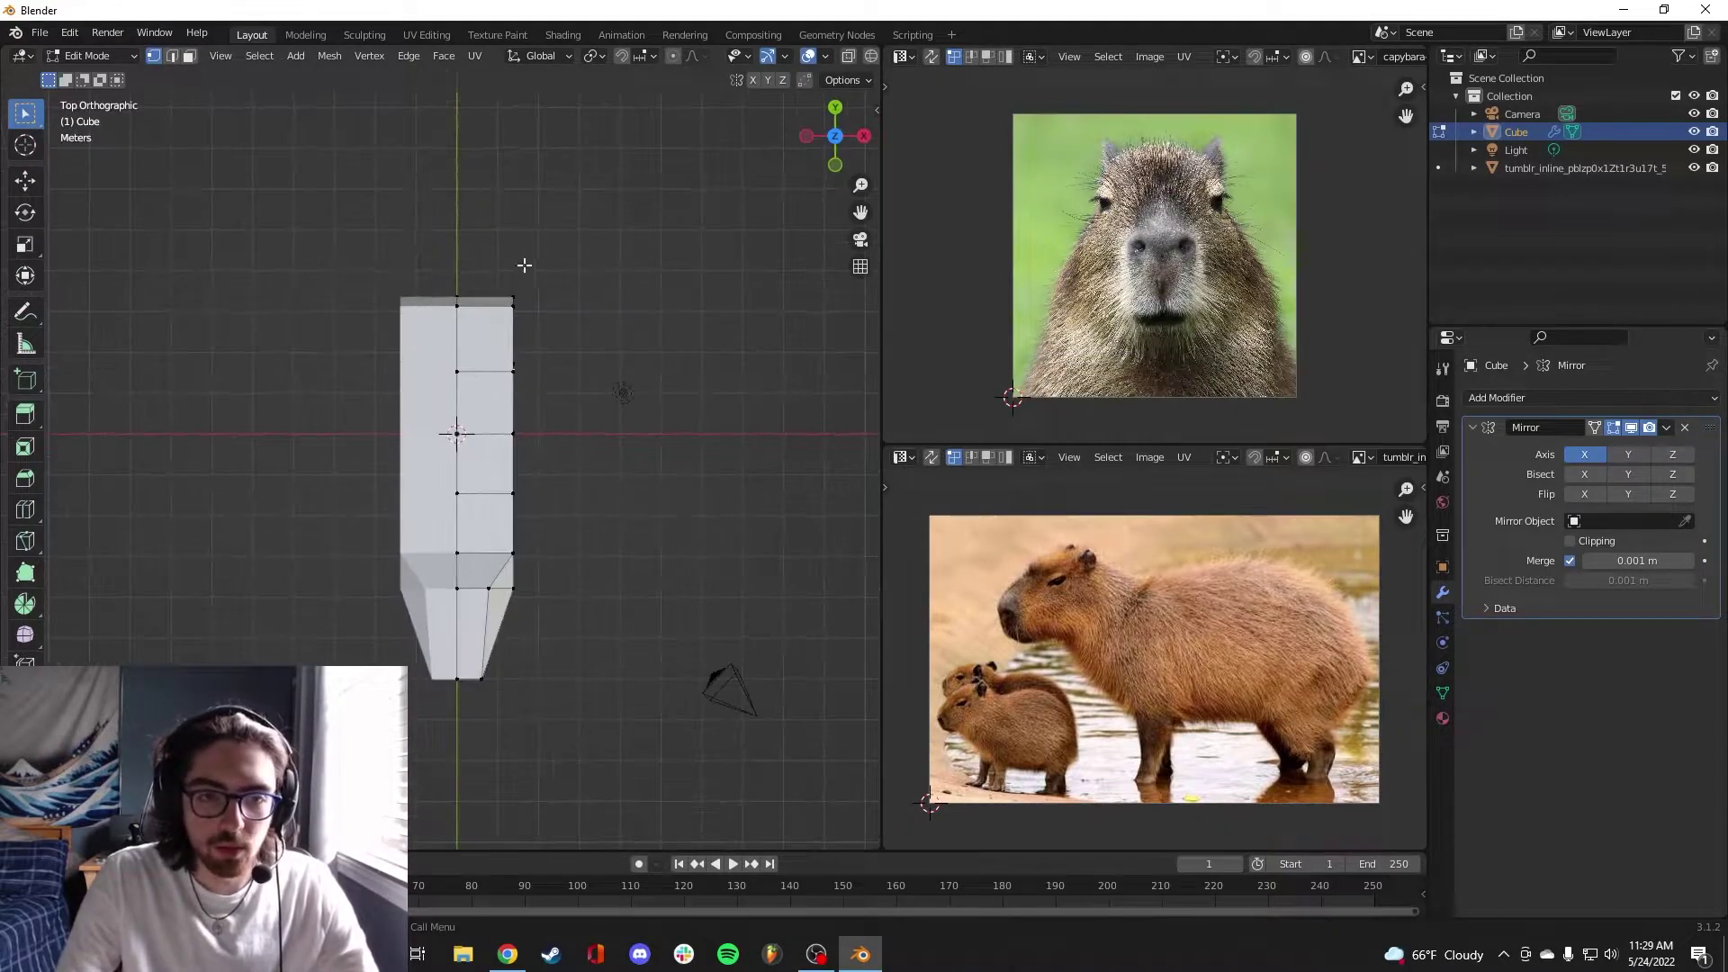
pyautogui.click(847, 58)
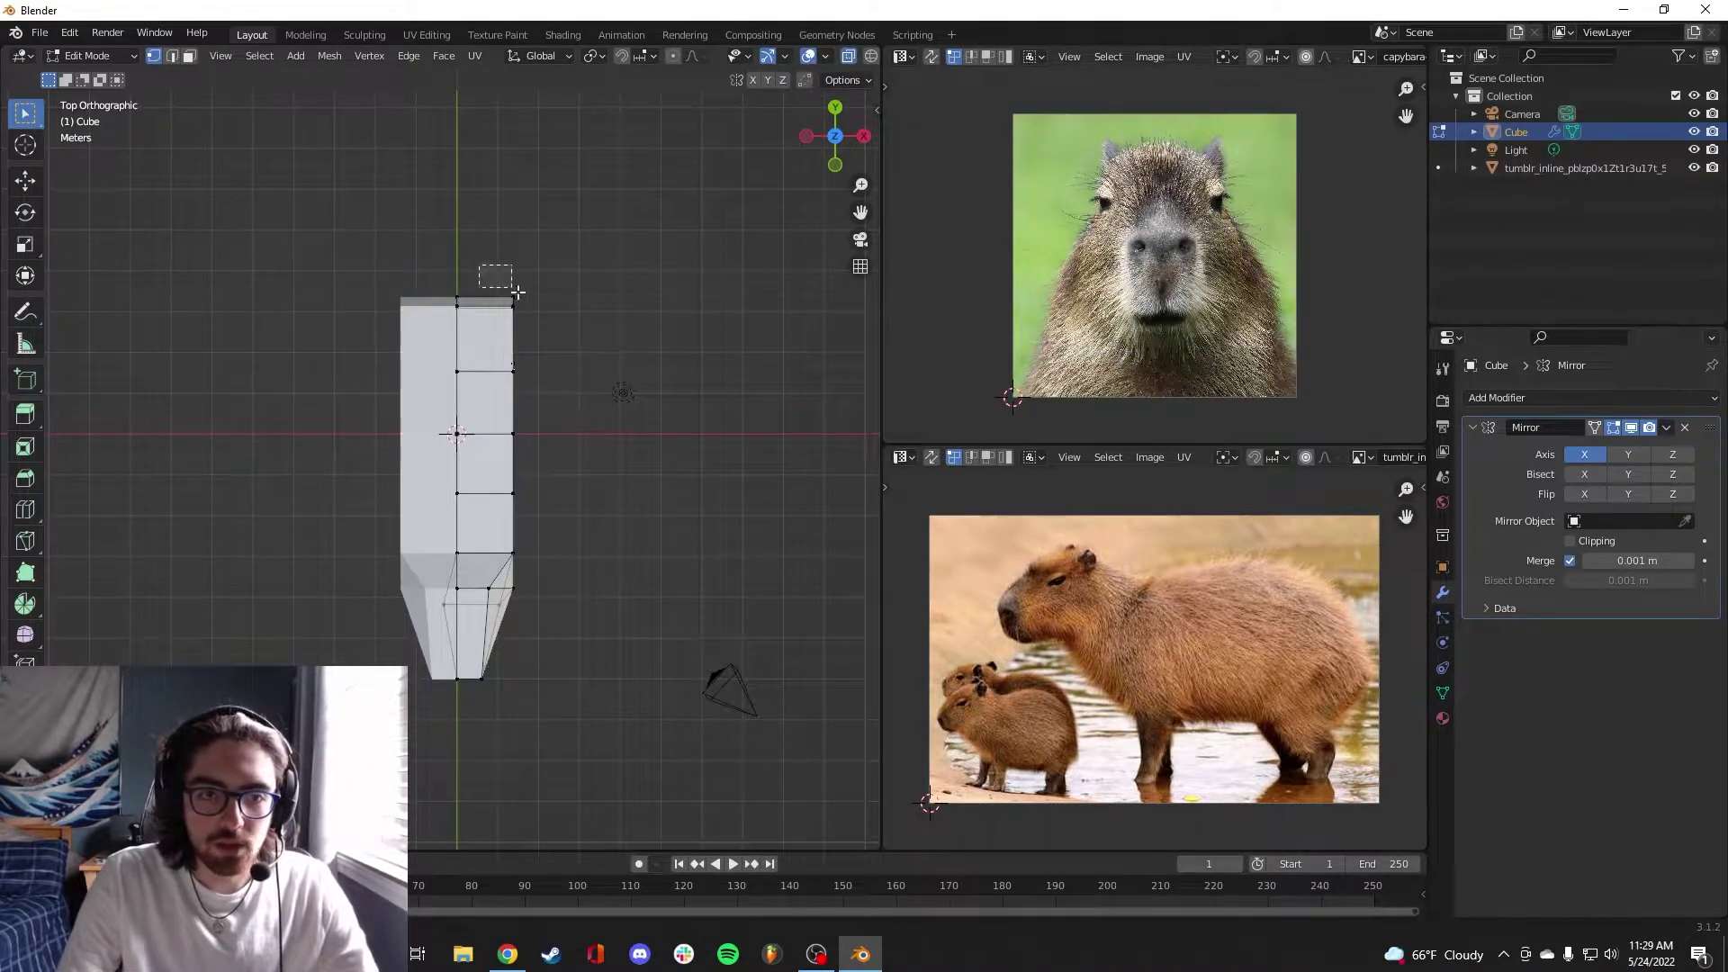
pyautogui.moveTo(518, 292); pyautogui.dragTo(594, 342)
pyautogui.press('g')
pyautogui.click(669, 293)
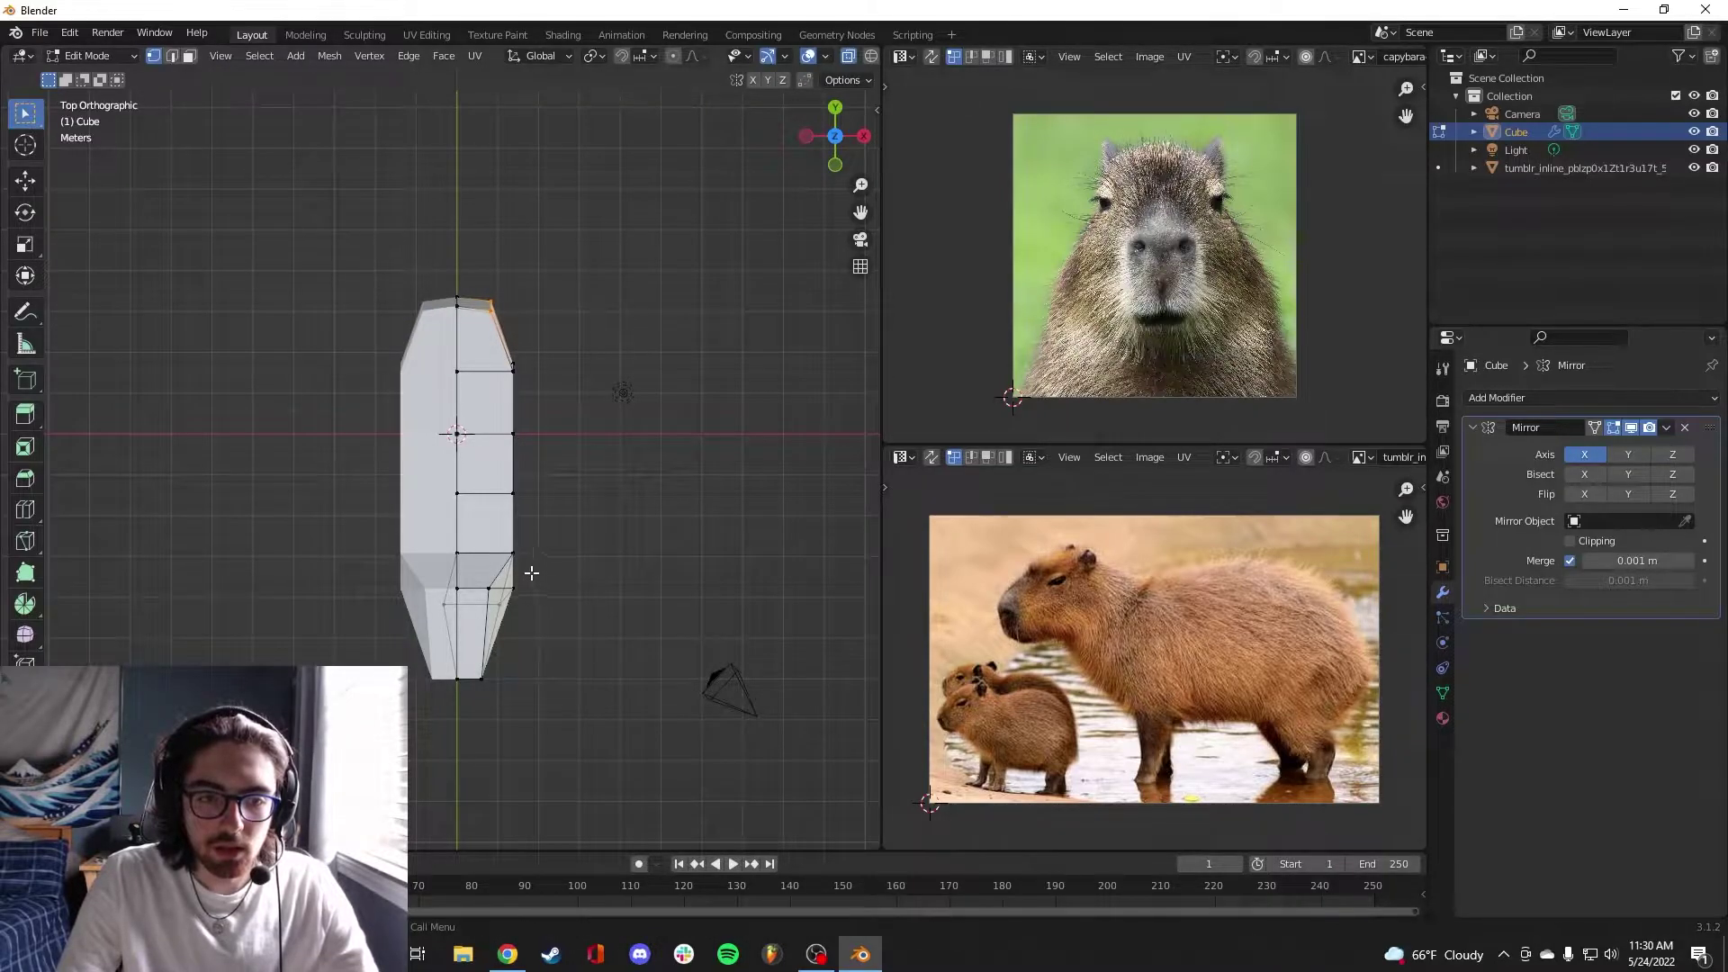
# In top view, move the outer side vertices at the base of the neck inward to narrow the body toward the head
pyautogui.moveTo(532, 572); pyautogui.dragTo(494, 538)
pyautogui.press('g')
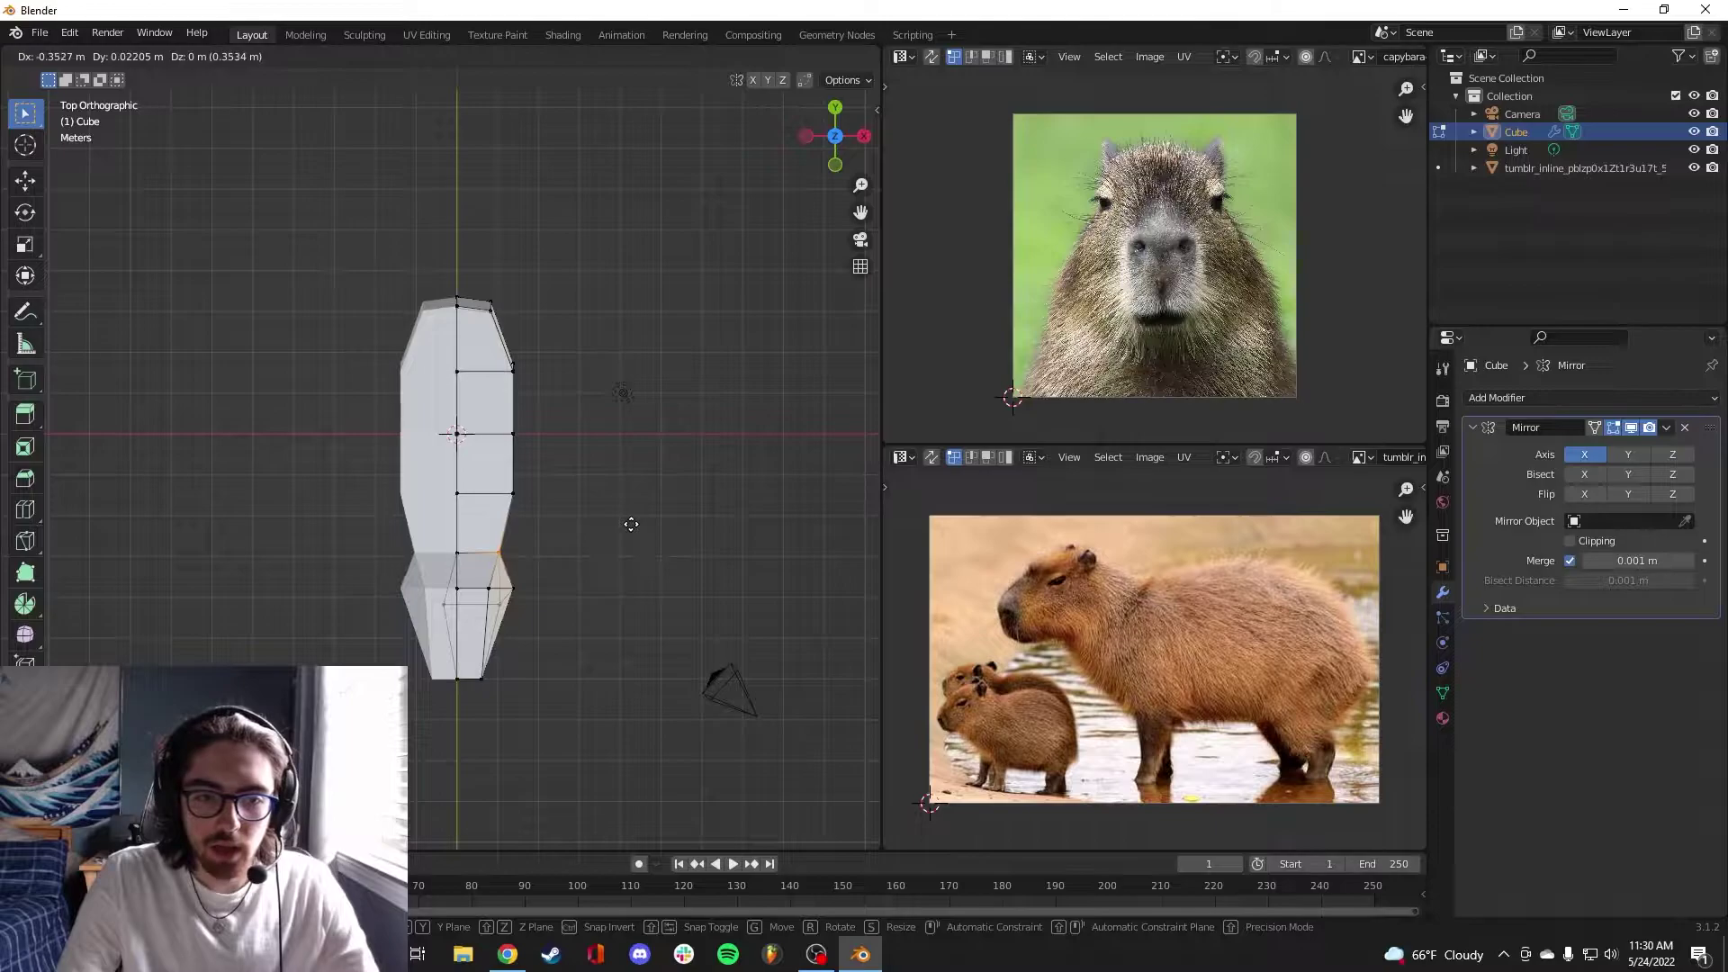
pyautogui.click(631, 524)
pyautogui.press('g')
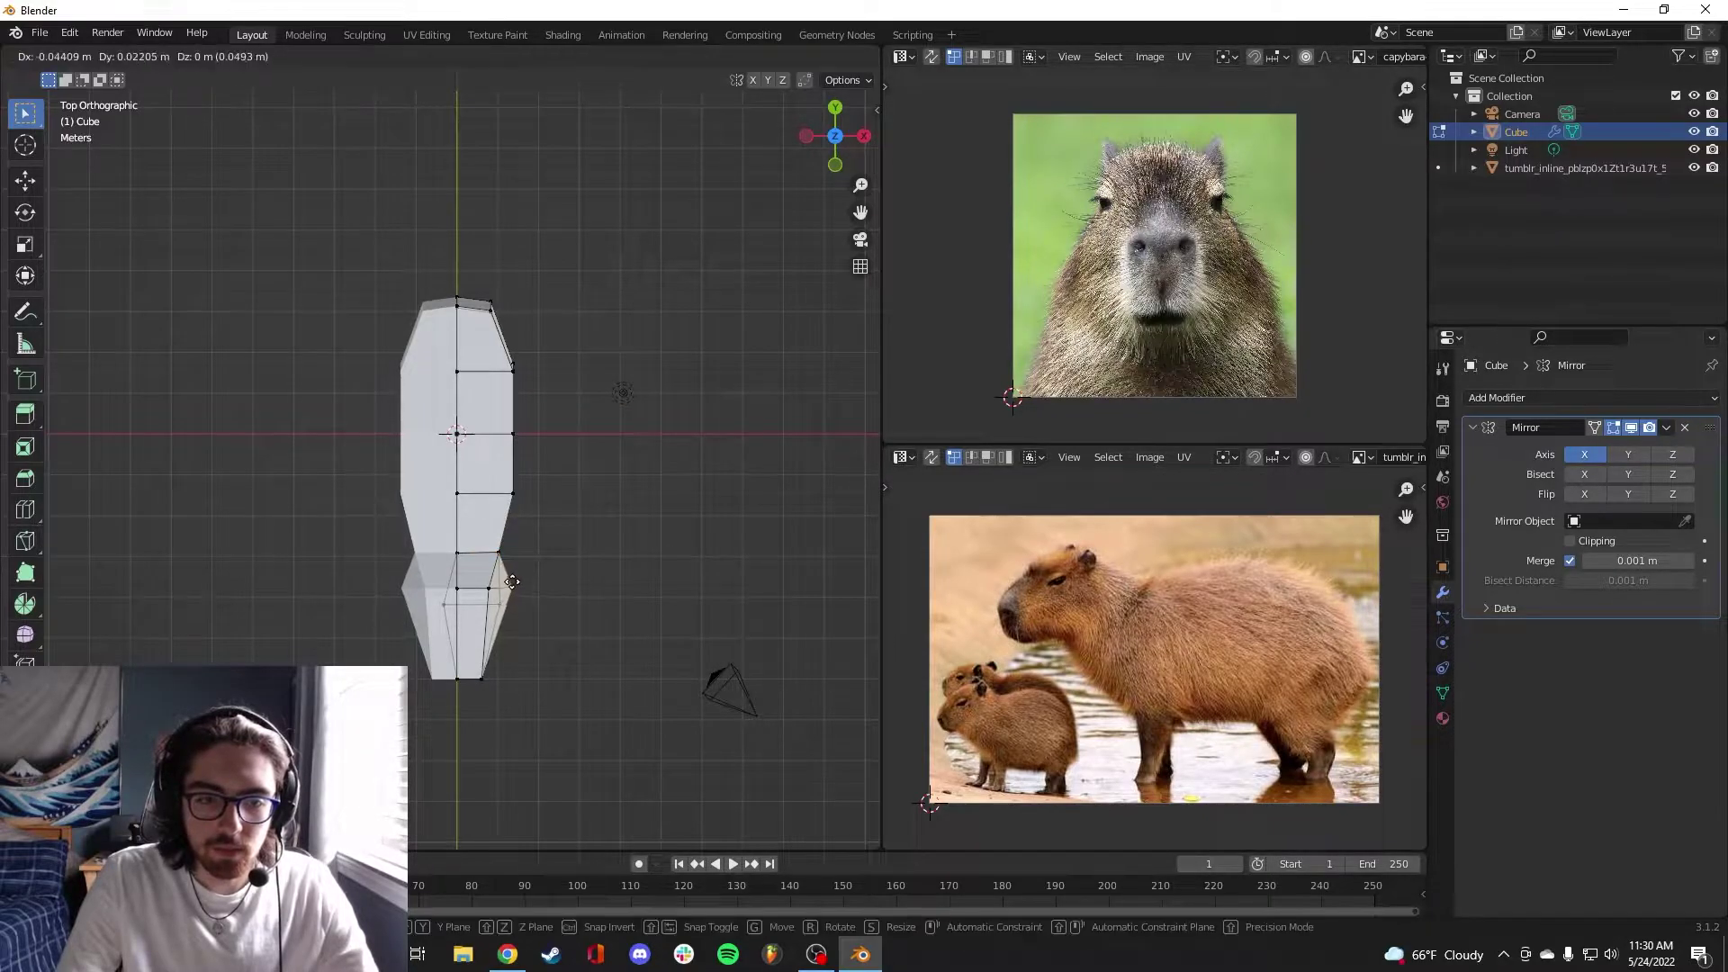
pyautogui.click(505, 582)
# Move the outer vertices along the upper edge of the torso inward about 0.4 m along X
pyautogui.moveTo(506, 582); pyautogui.dragTo(571, 505, button='middle')
pyautogui.press('KP_7')
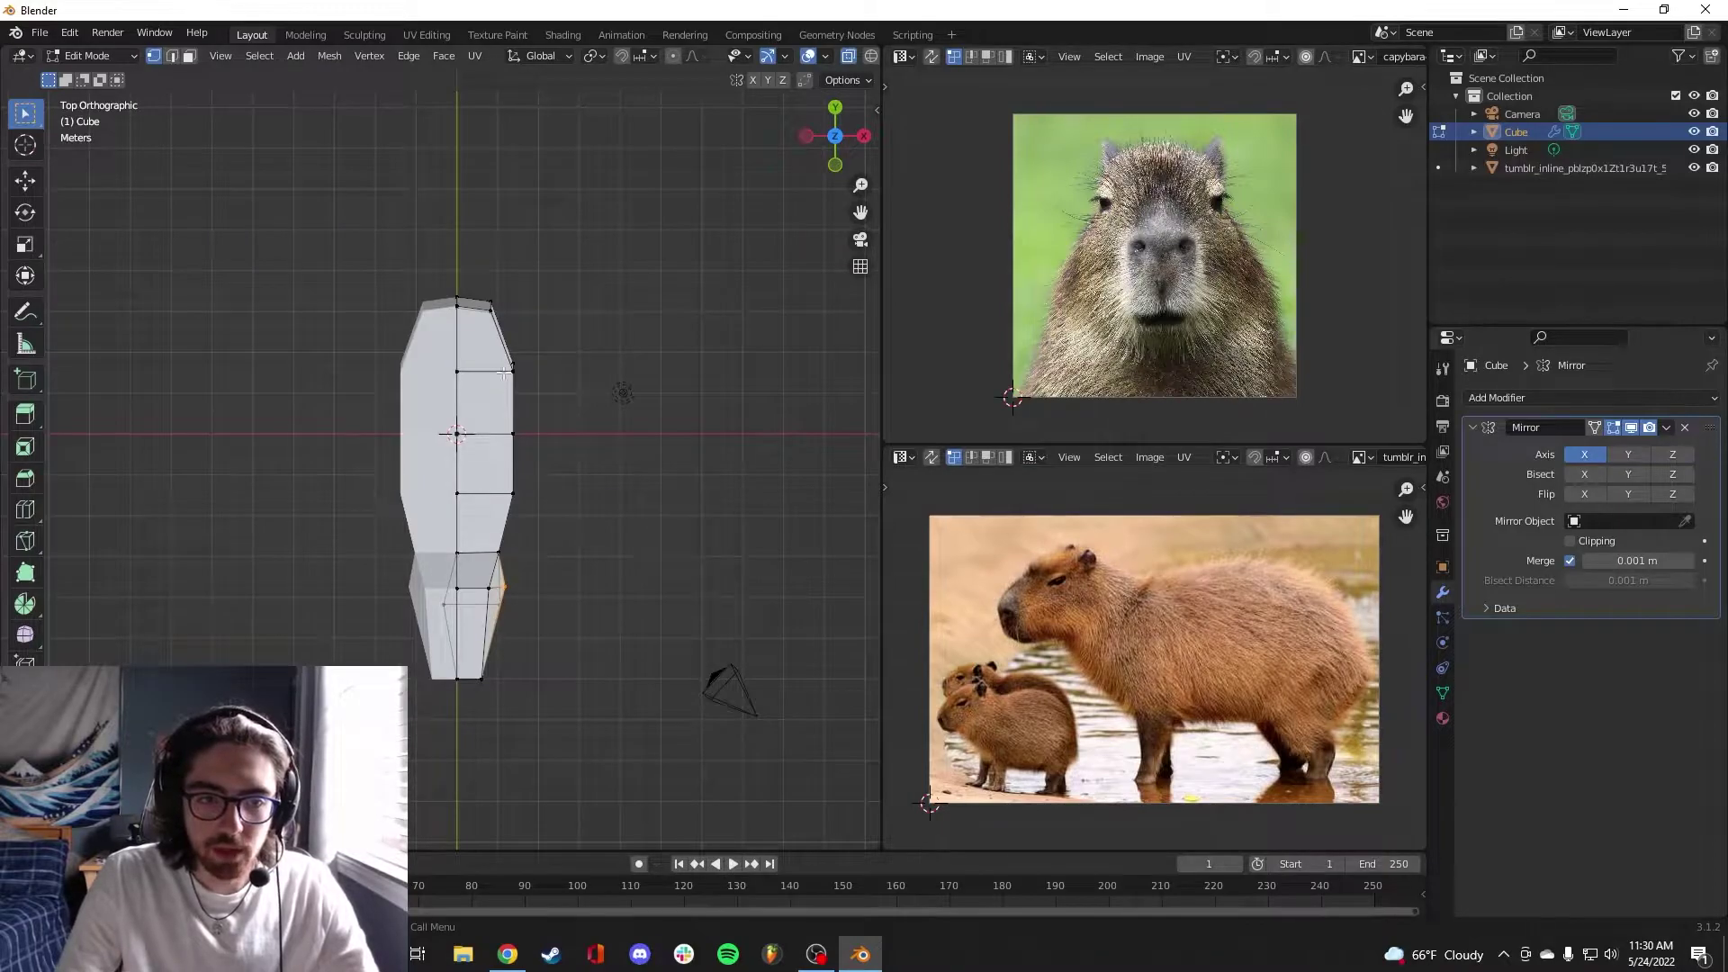
pyautogui.keyDown('shift'); pyautogui.click(512, 494); pyautogui.keyUp('shift')
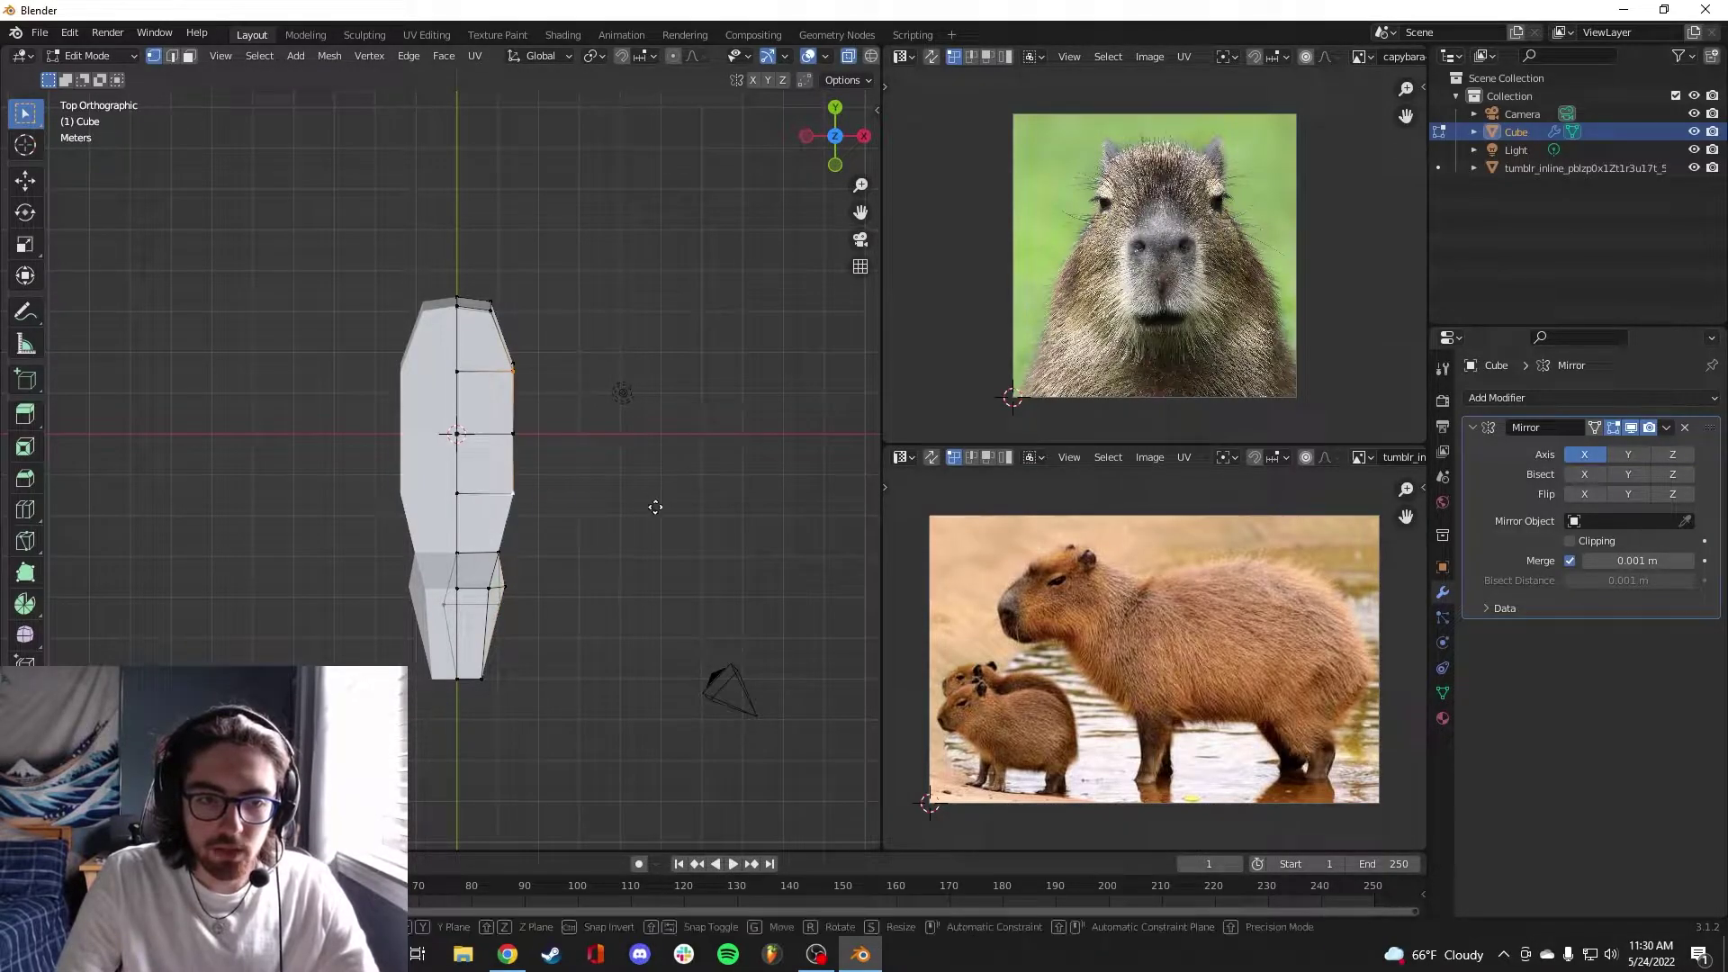
pyautogui.press('g')
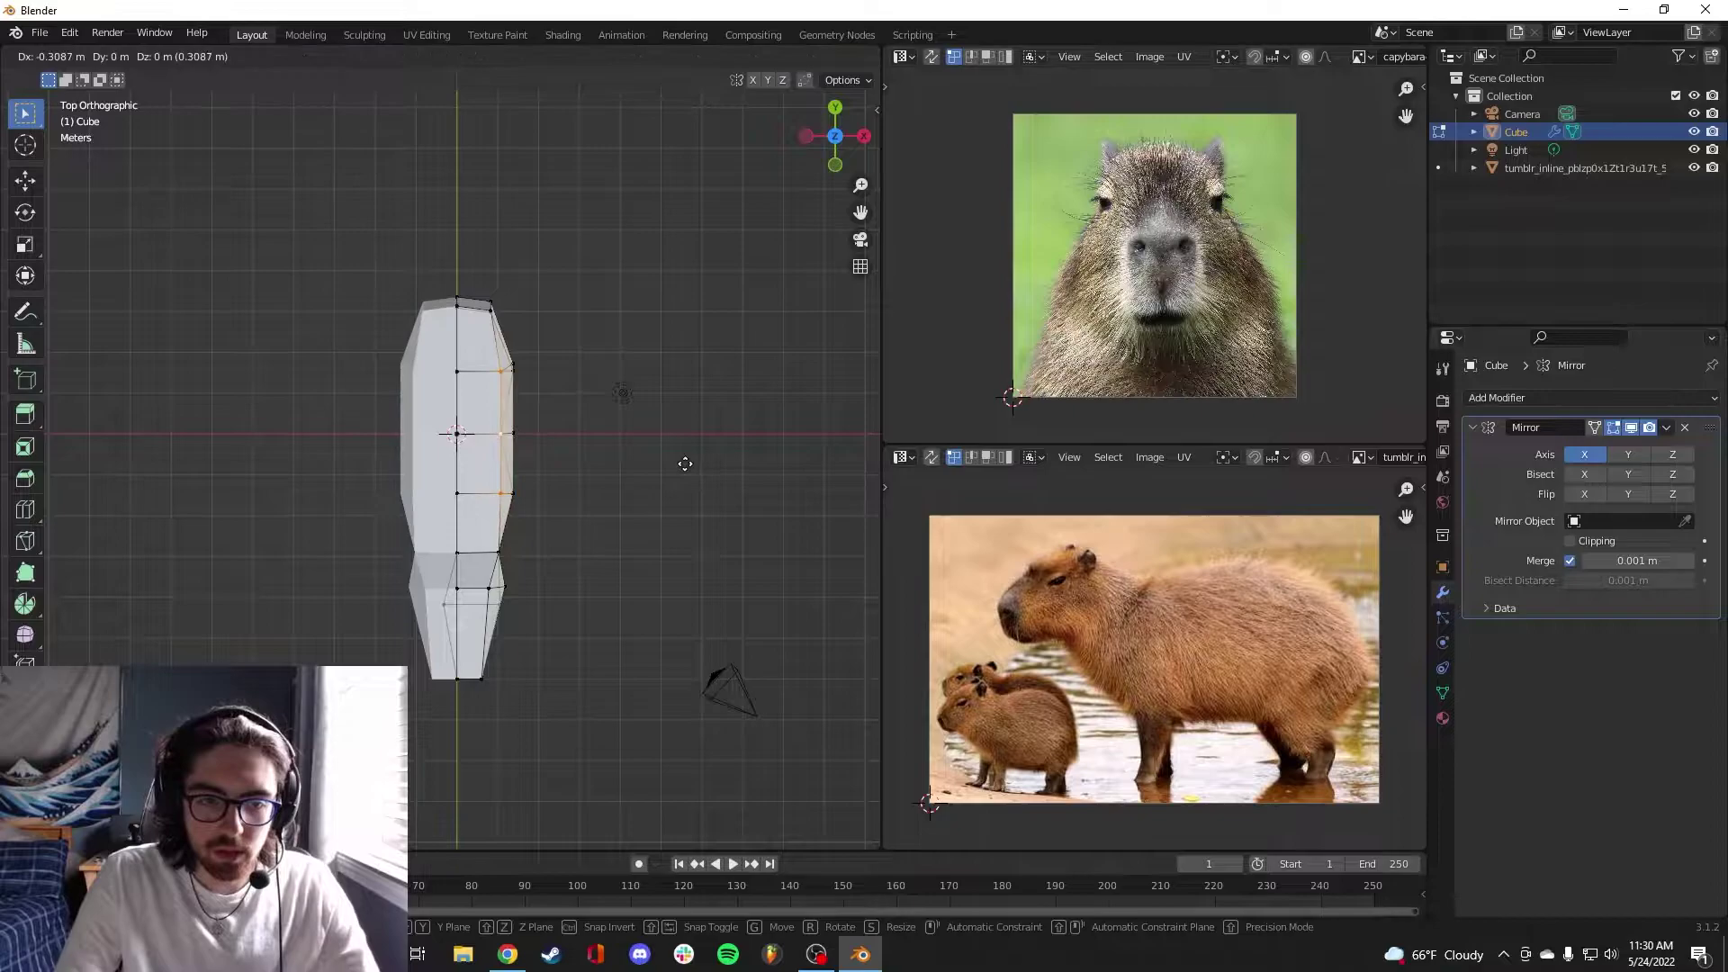
pyautogui.press('x')
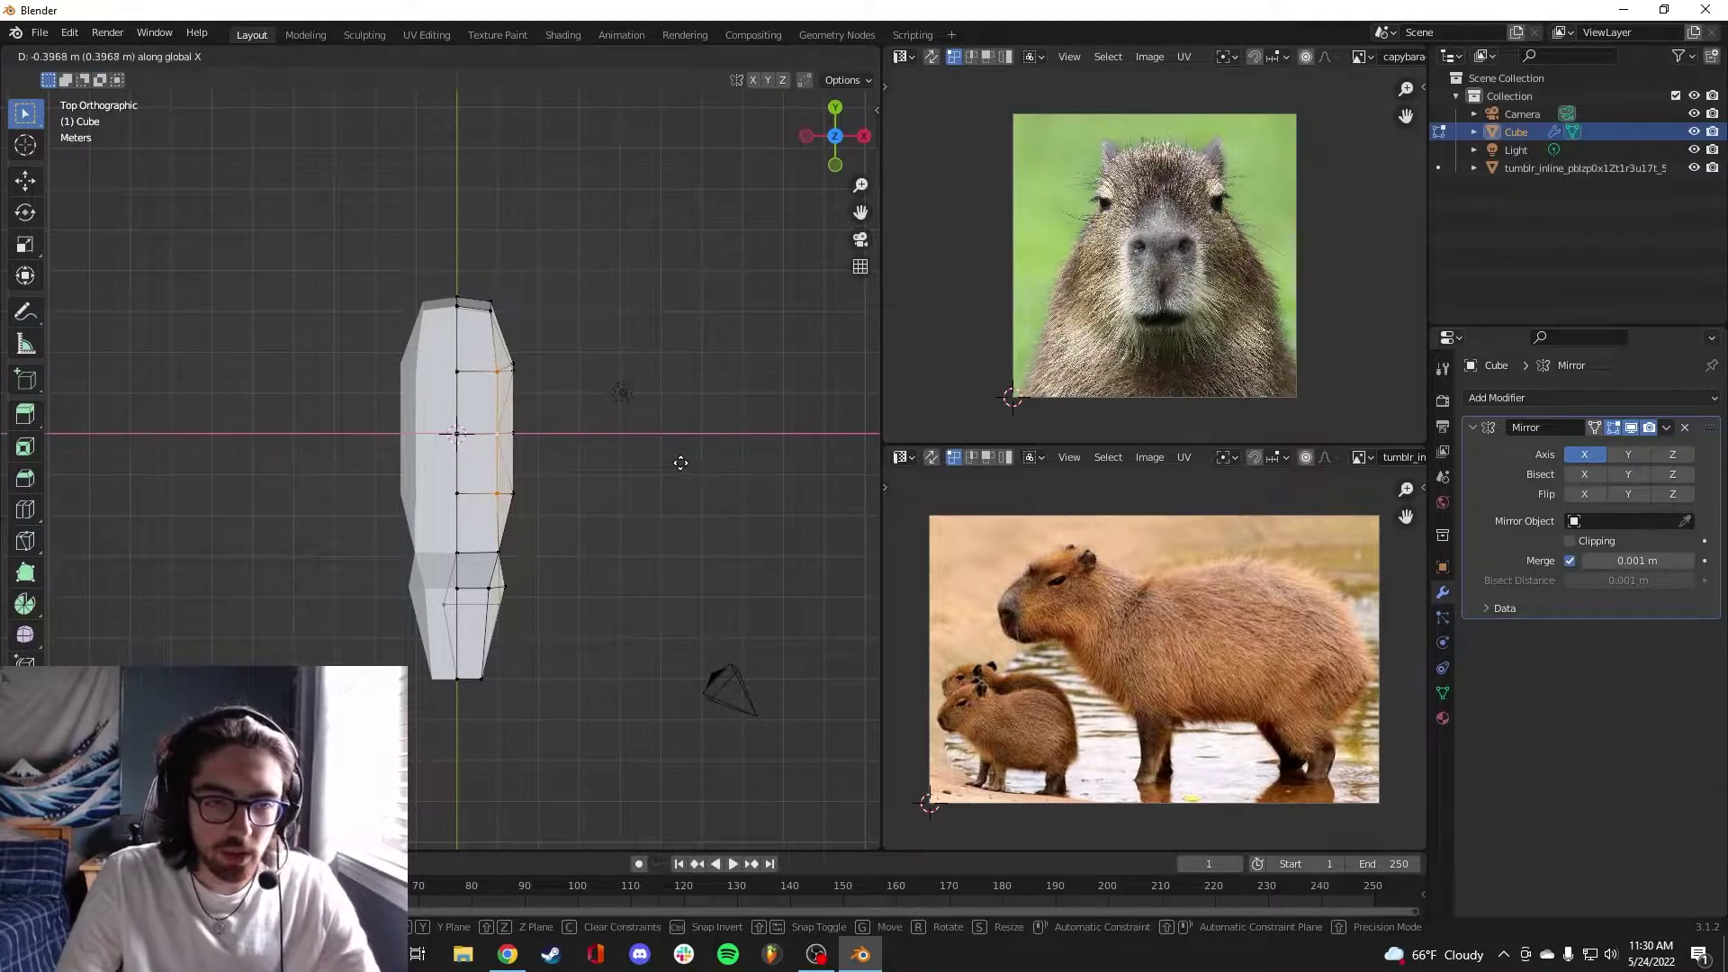
pyautogui.click(679, 463)
# Move the mid-height vertex at the rump back about 0.2 m along Y toward the reference outline
pyautogui.moveTo(699, 502); pyautogui.dragTo(666, 443, button='middle')
pyautogui.press('g')
pyautogui.press('y')
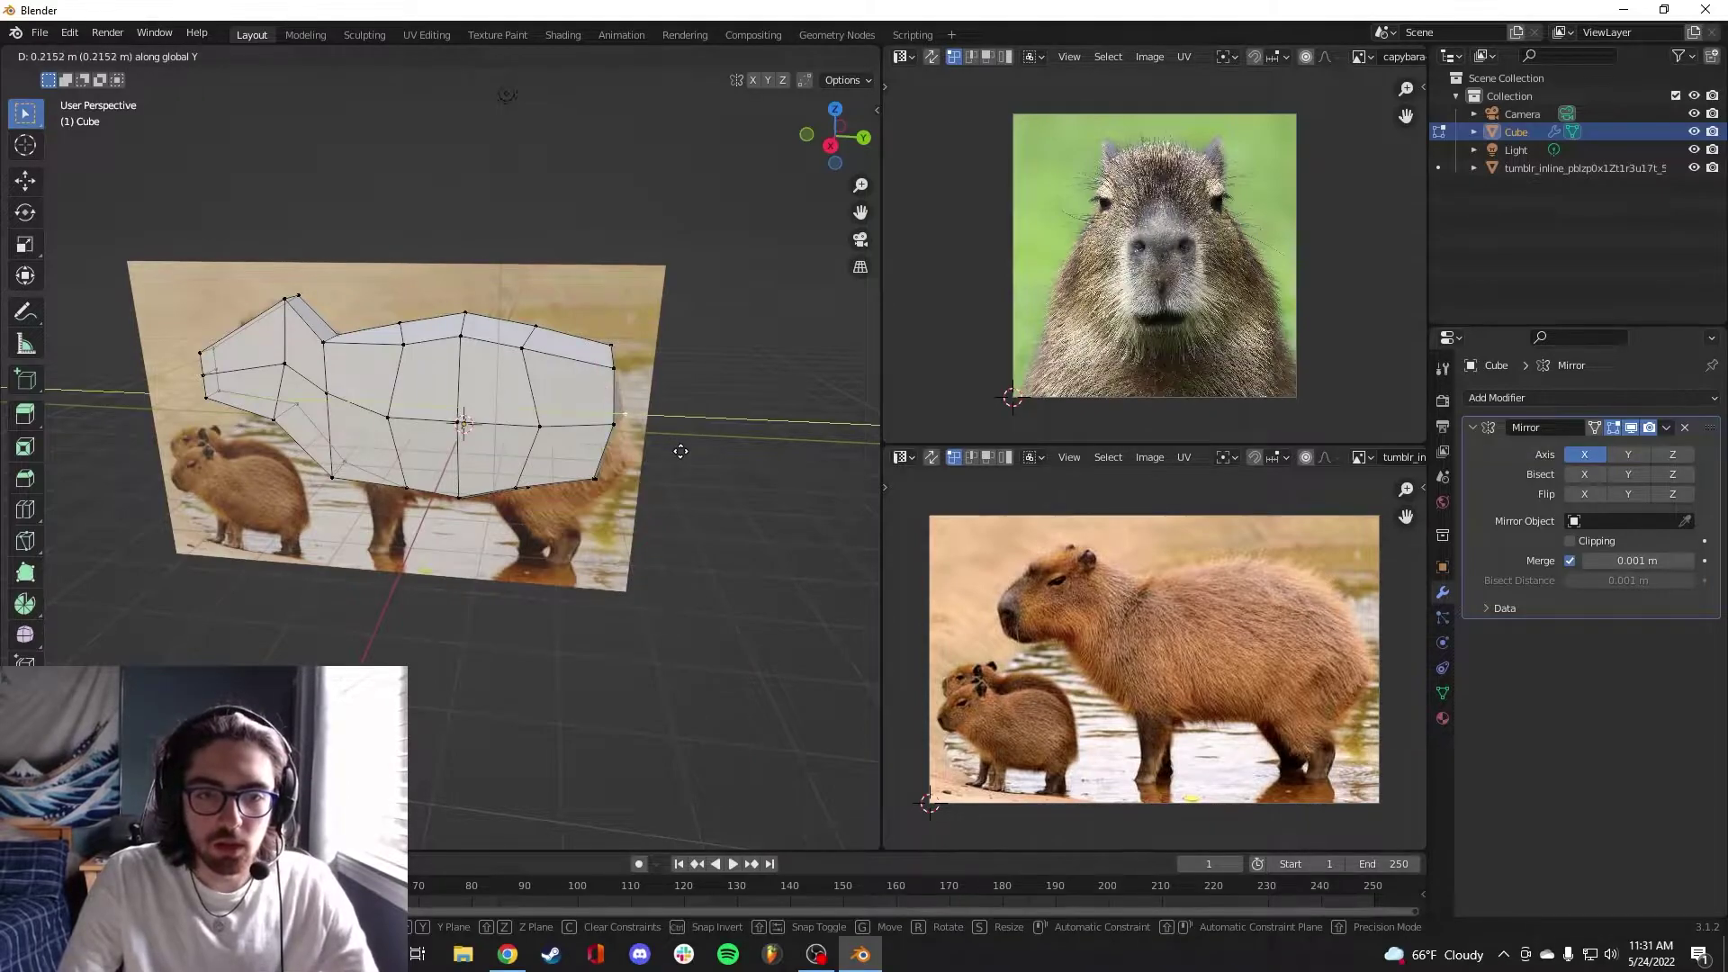
pyautogui.click(679, 453)
pyautogui.moveTo(638, 464); pyautogui.dragTo(625, 427, button='middle')
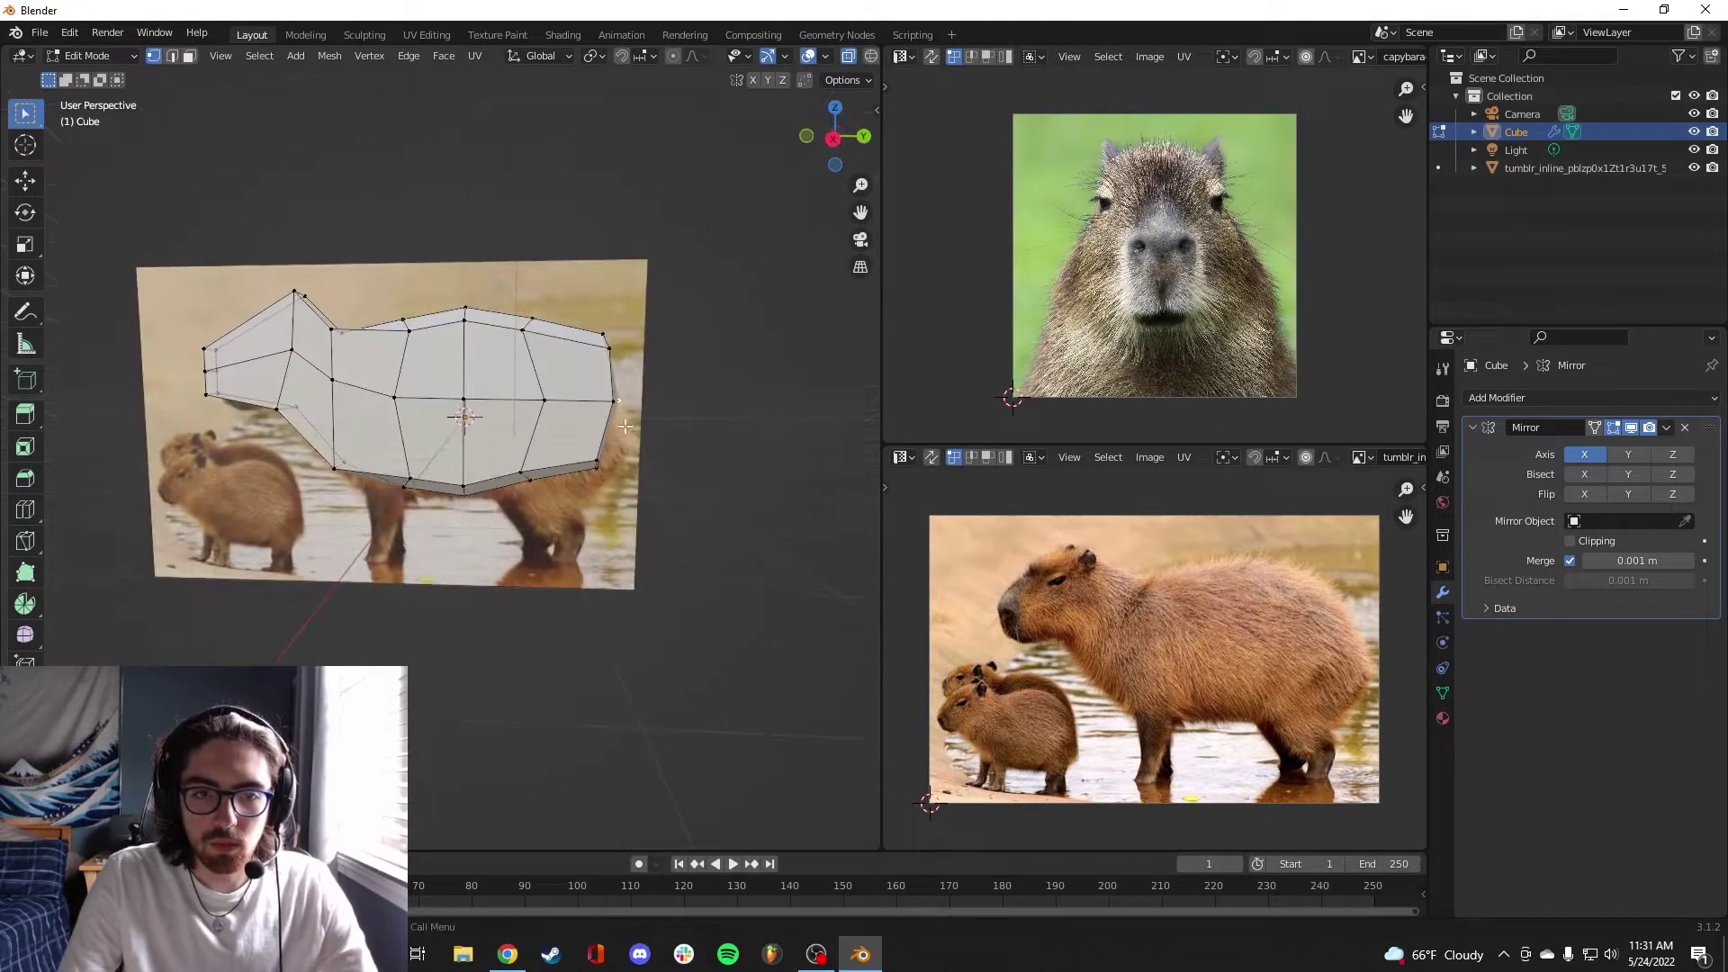
pyautogui.click(599, 350)
# Hide the side-view reference image plane and return to editing the body mesh
pyautogui.moveTo(149, 414); pyautogui.dragTo(133, 338, button='middle')
pyautogui.press('Tab')
pyautogui.click(133, 338)
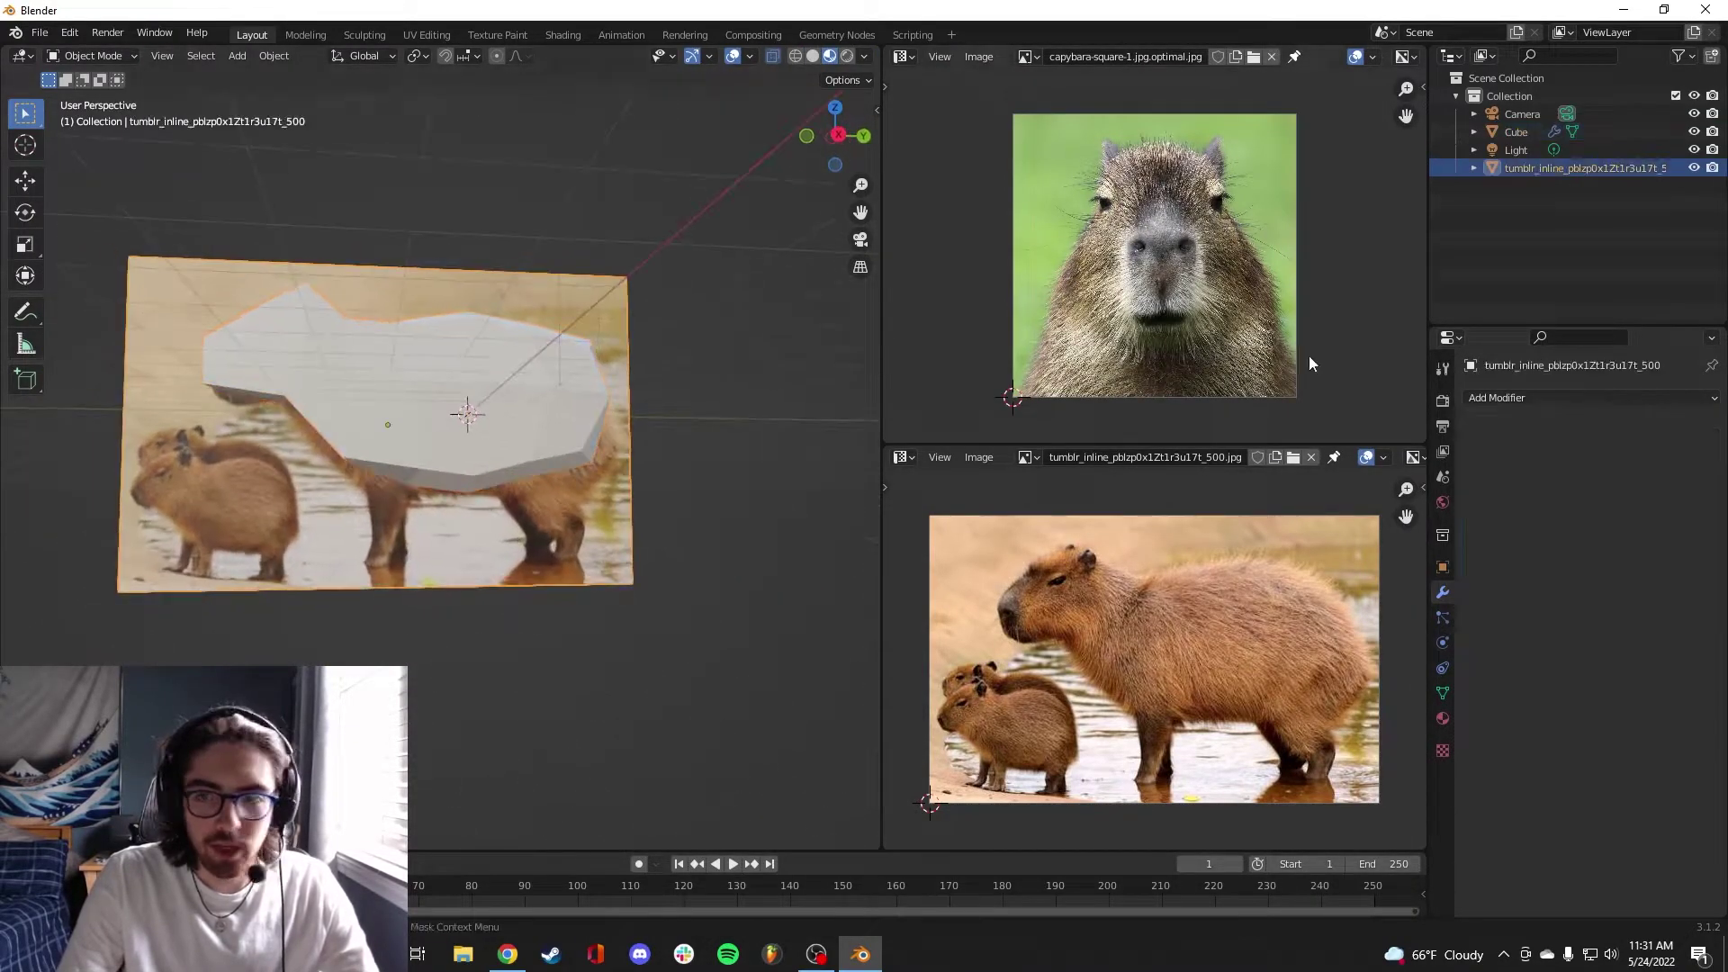
pyautogui.press('h')
pyautogui.moveTo(542, 385); pyautogui.dragTo(452, 367, button='middle')
pyautogui.click(453, 378)
pyautogui.press('Tab')
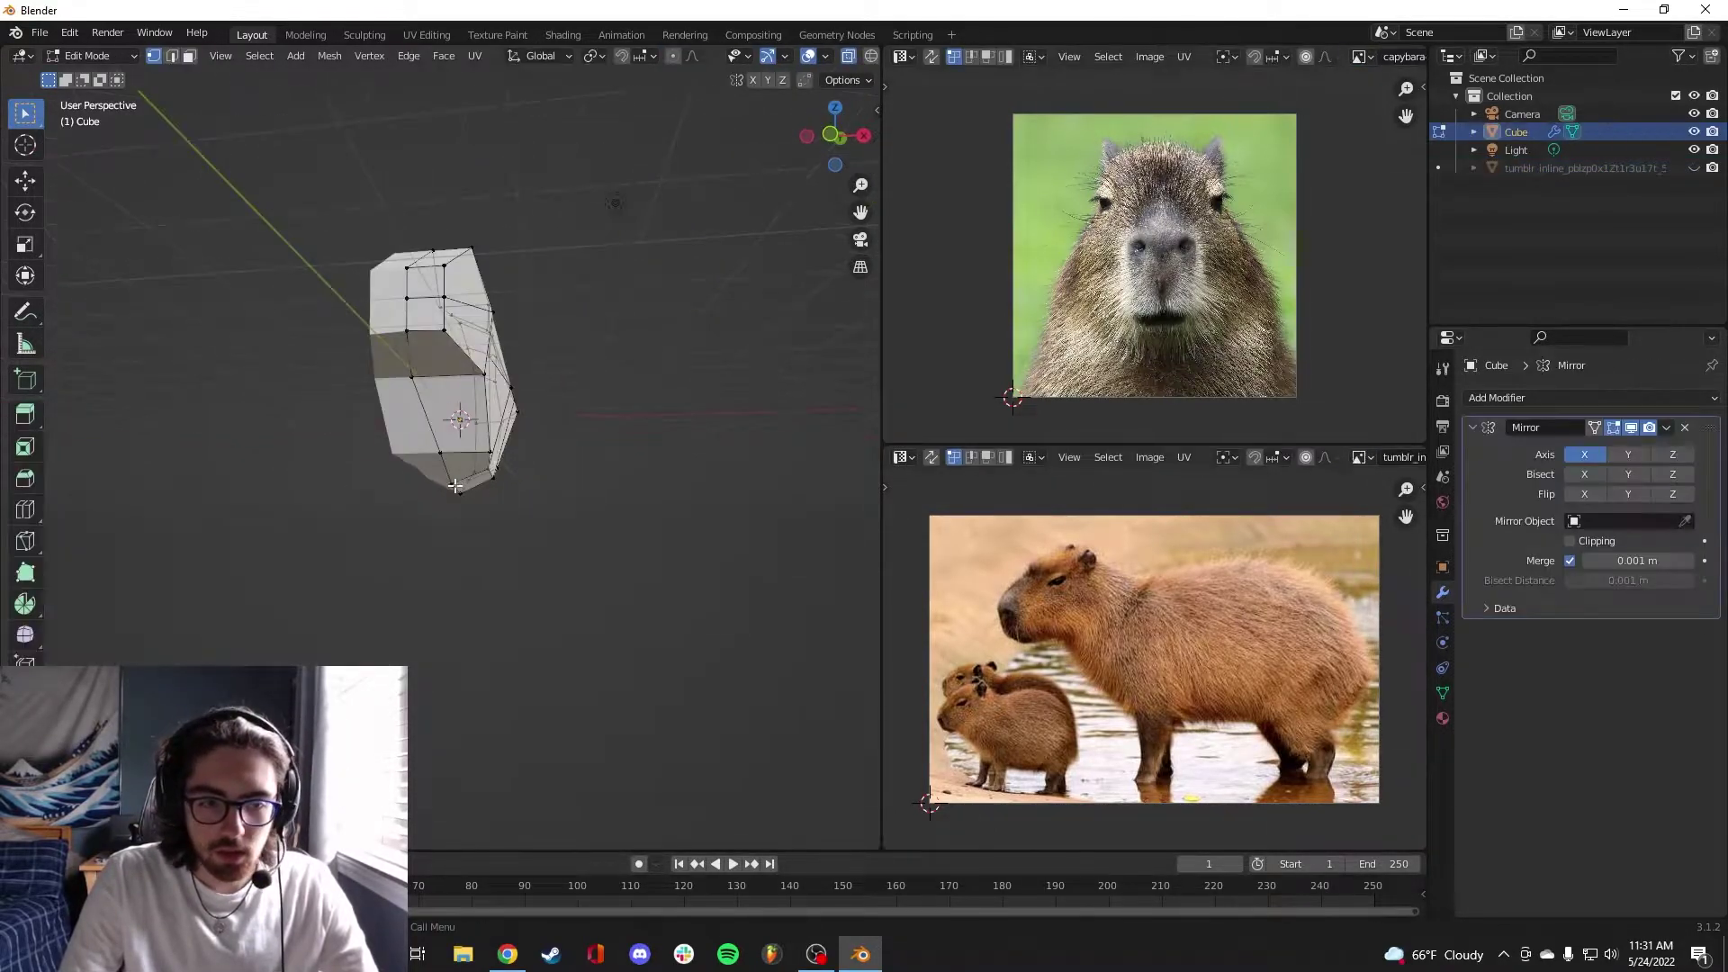
# Raise the lowest belly vertices about 0.2 m along Z and adjust a further part of the body along Z
pyautogui.moveTo(469, 507)
pyautogui.mouseDown(button='middle')
pyautogui.moveTo(417, 498)
pyautogui.moveTo(461, 493)
pyautogui.mouseUp(button='middle')
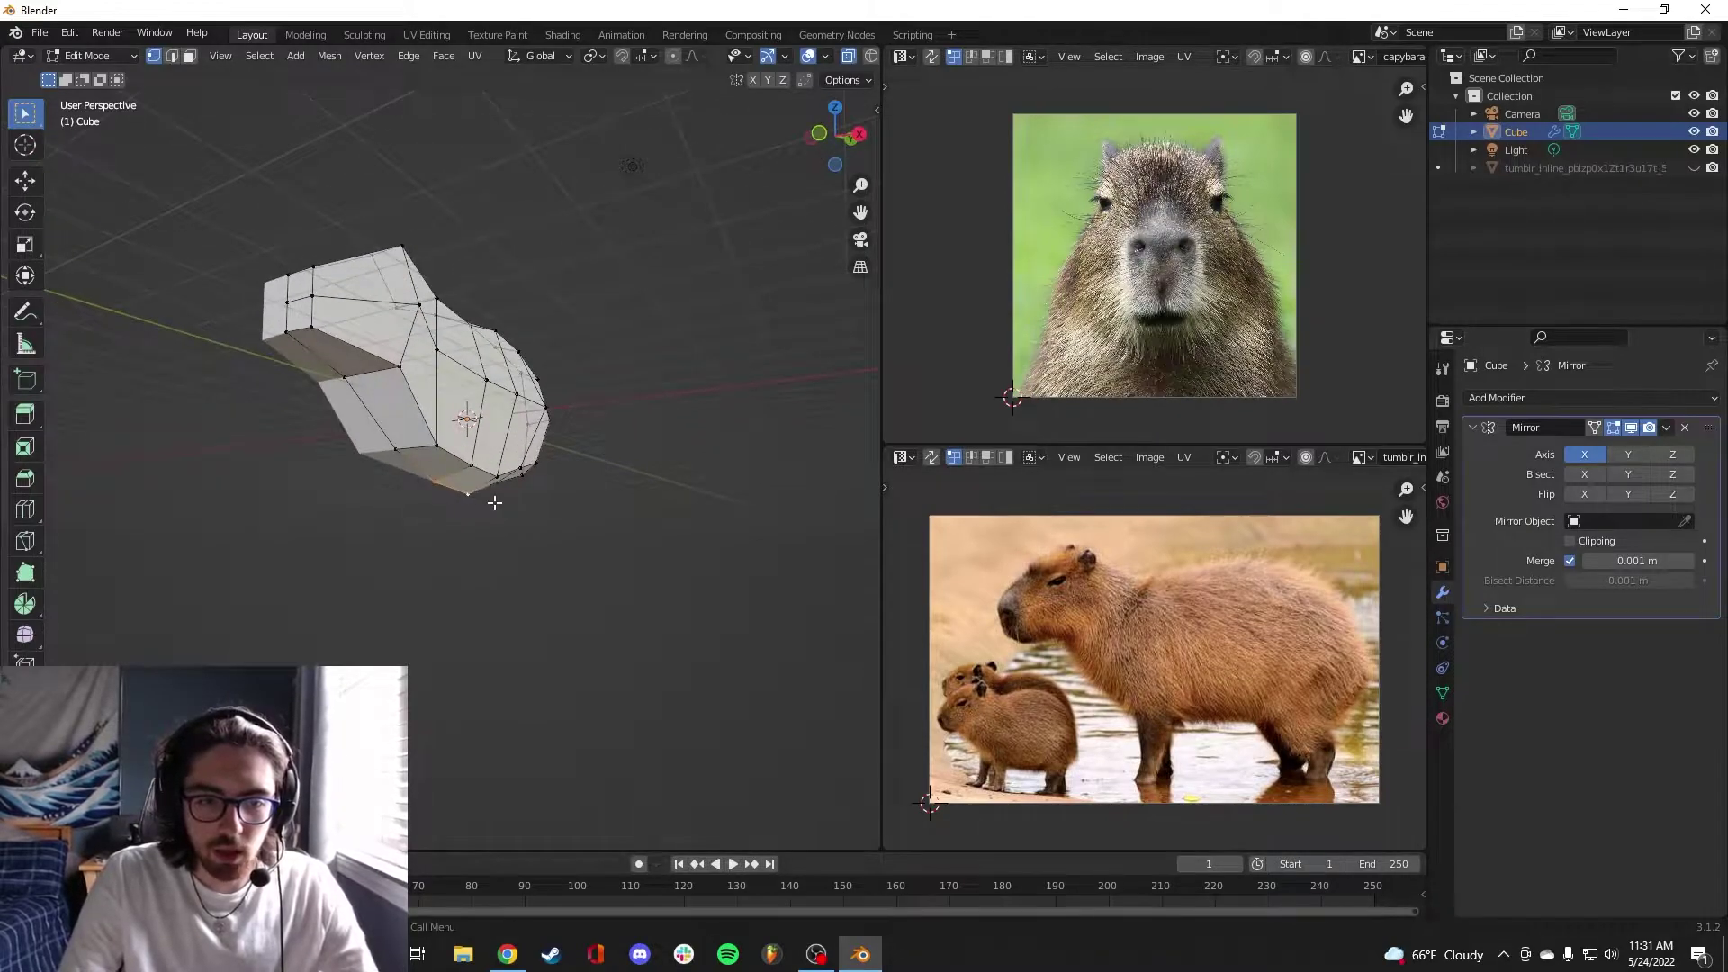
pyautogui.press('g')
pyautogui.press('z')
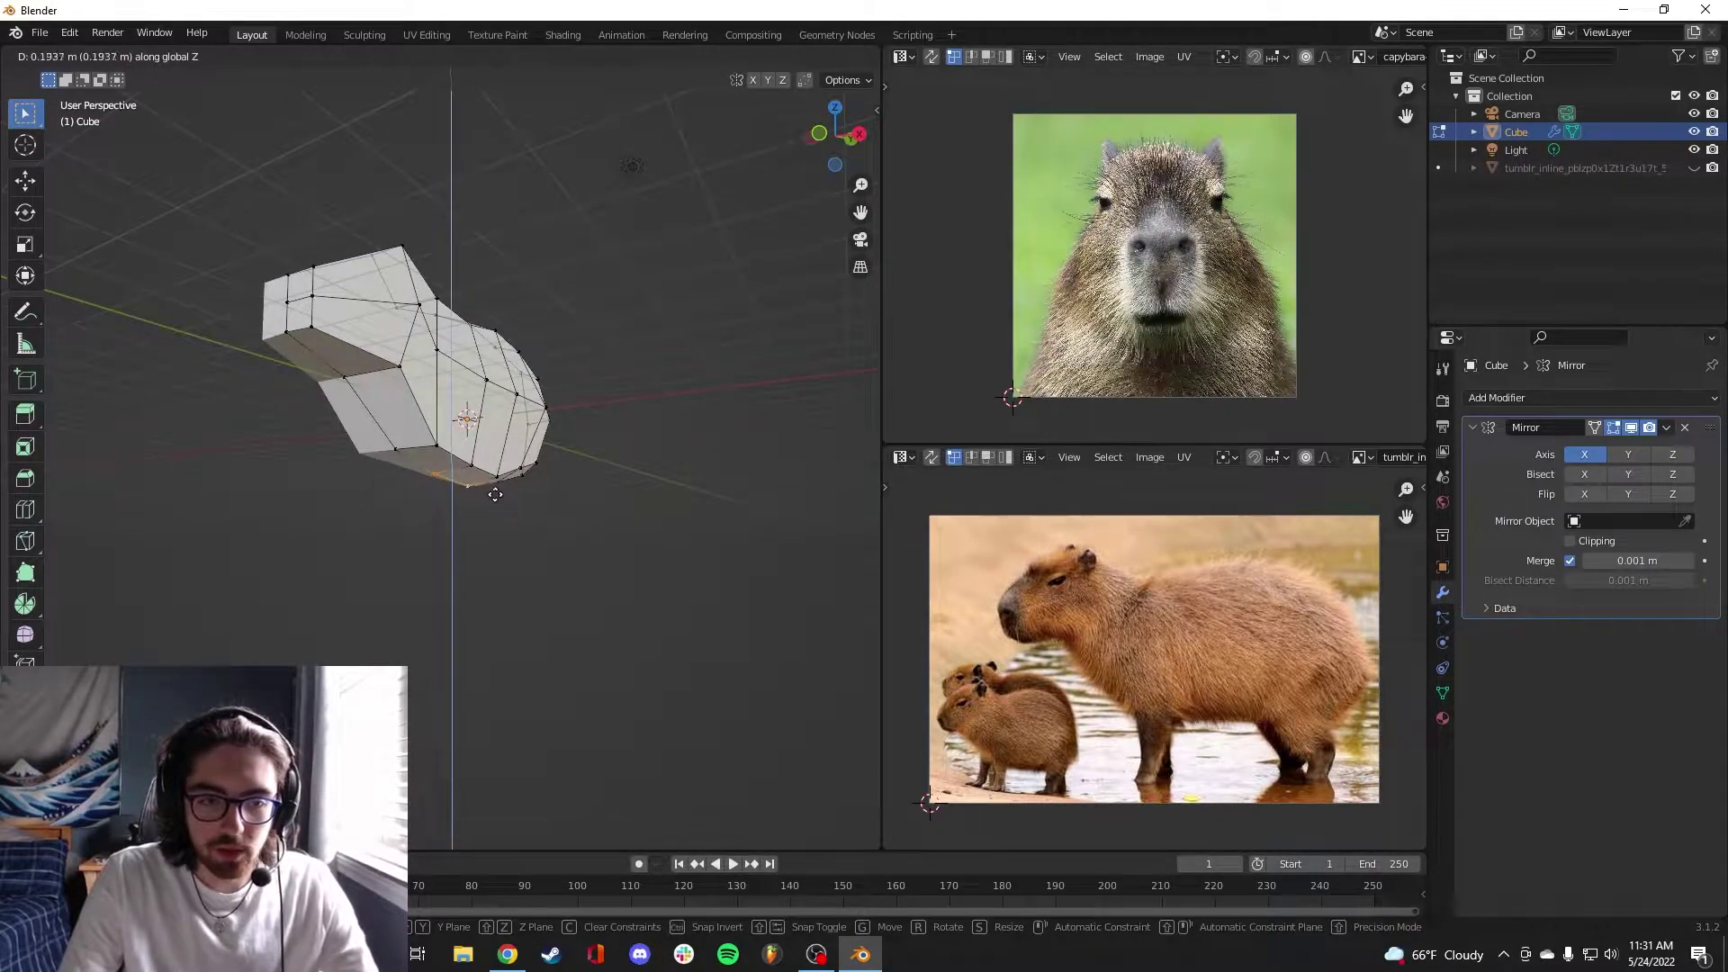
pyautogui.click(495, 494)
pyautogui.moveTo(495, 494); pyautogui.dragTo(418, 400, button='middle')
pyautogui.press('g')
pyautogui.press('z')
pyautogui.click(679, 386)
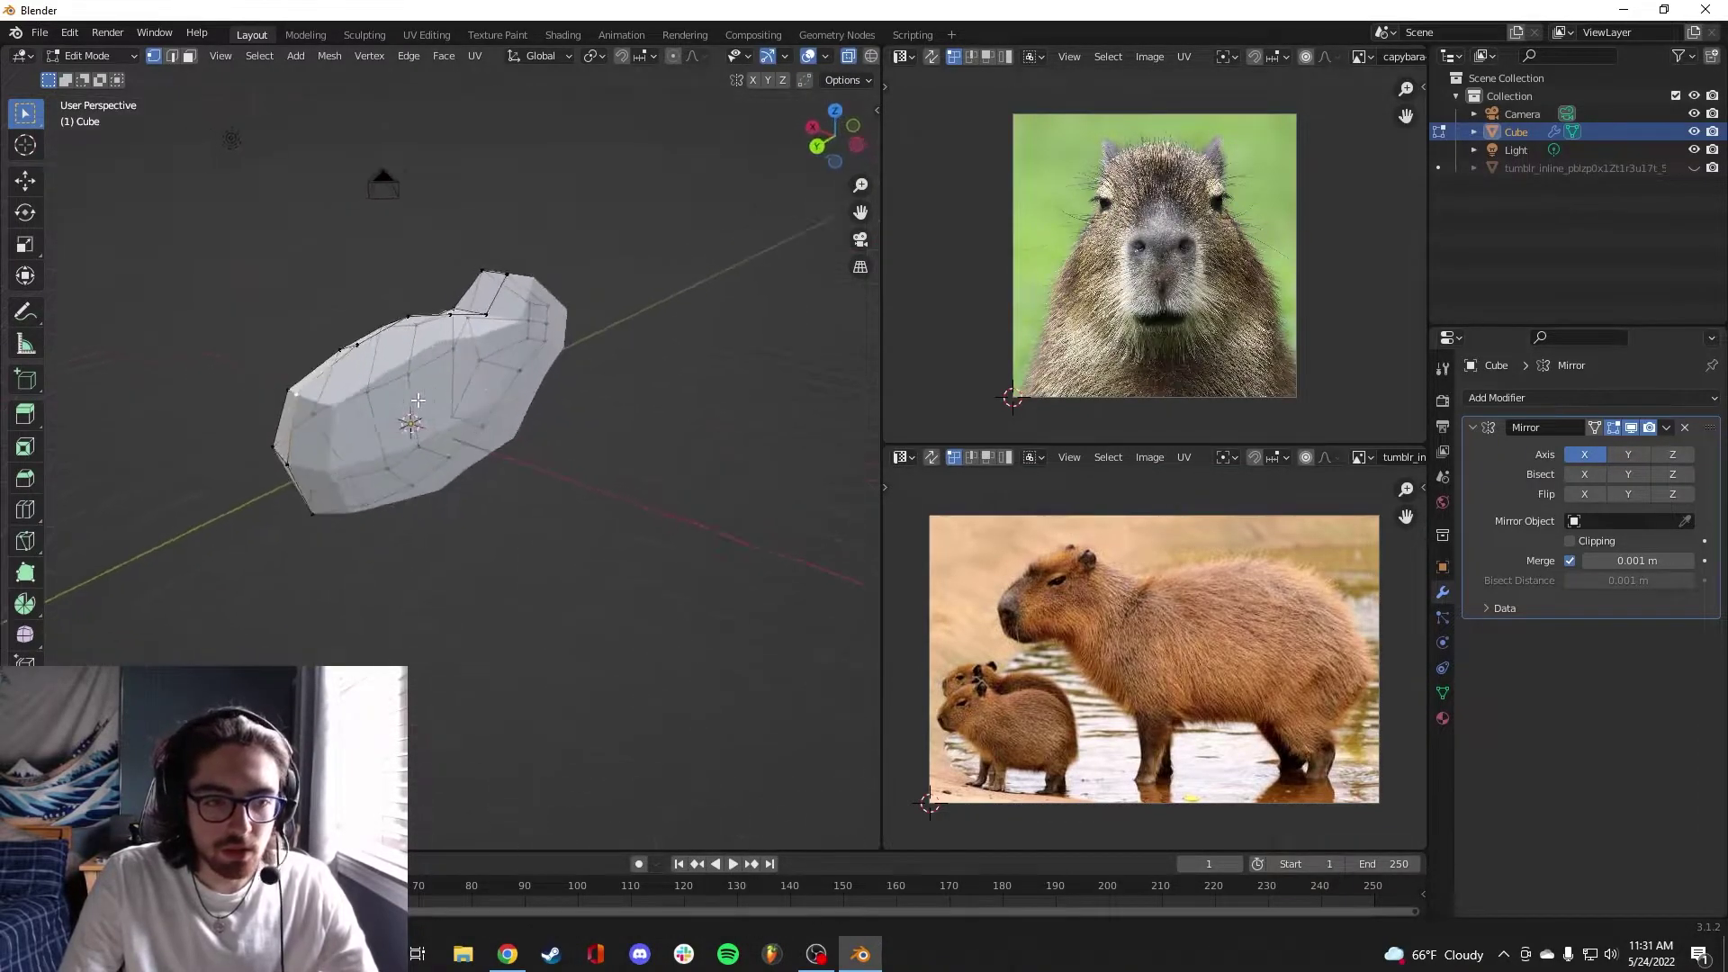
# Show the side reference image again and add two vertical loop cuts around the body to bracket the front leg
pyautogui.press('Tab')
pyautogui.moveTo(463, 301); pyautogui.dragTo(504, 288, button='middle')
pyautogui.click(1694, 167)
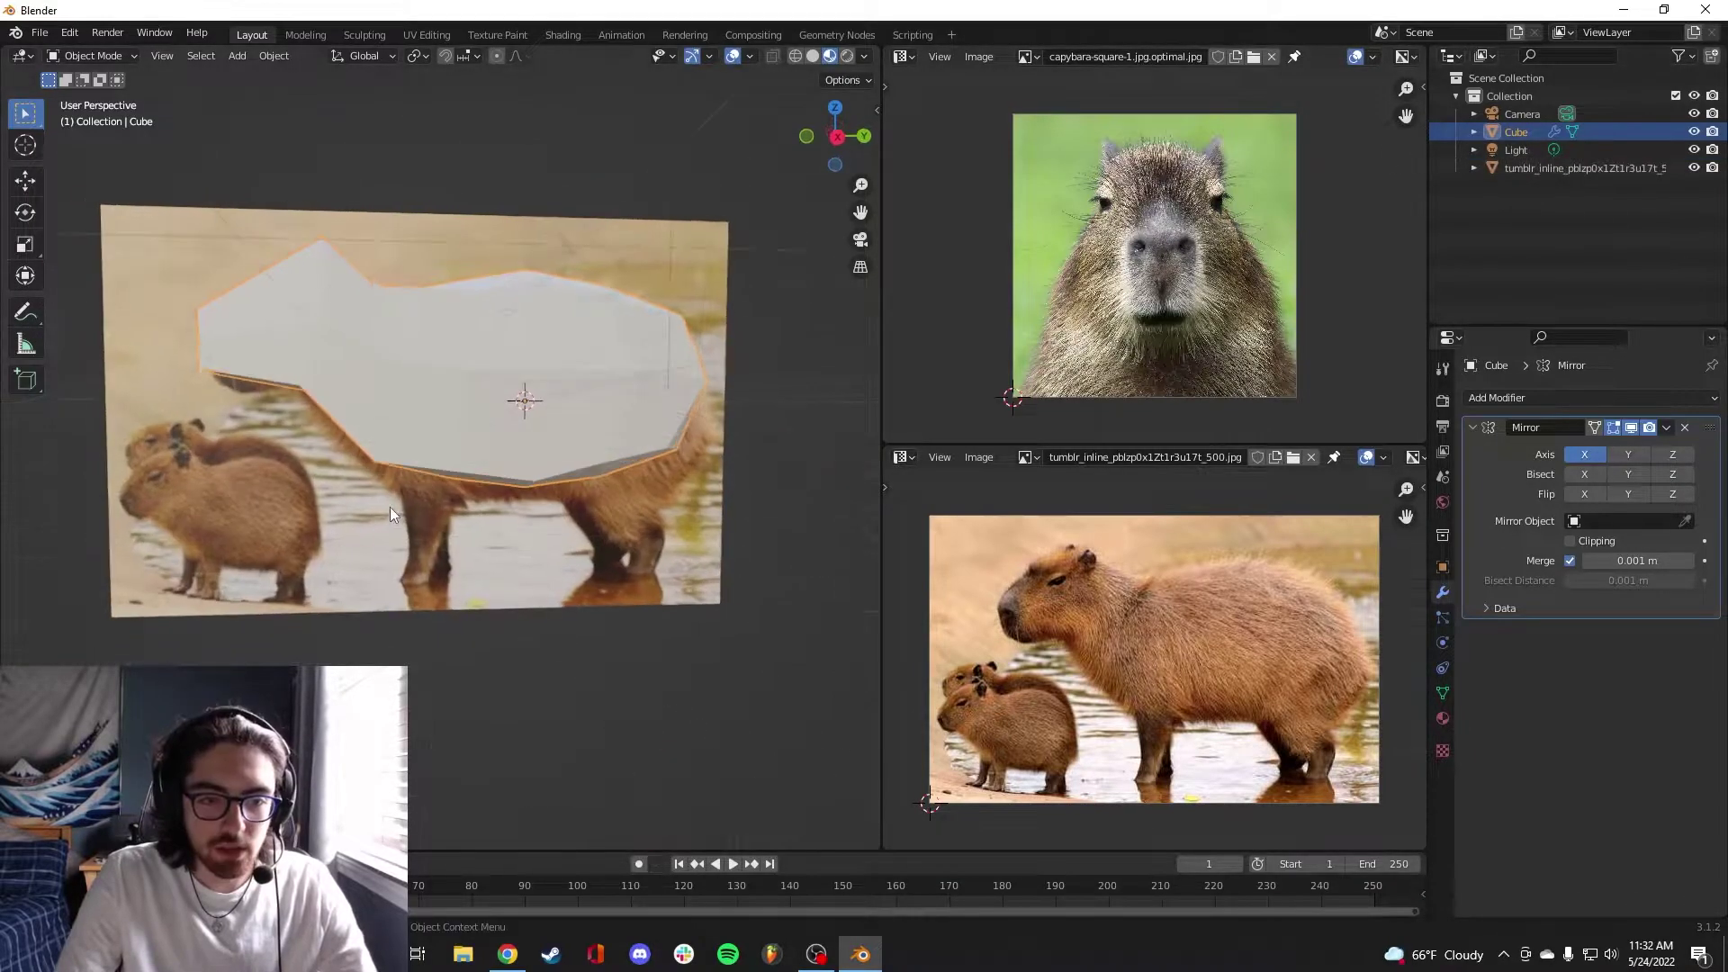
pyautogui.press('Tab')
pyautogui.moveTo(386, 440); pyautogui.dragTo(463, 444, button='middle')
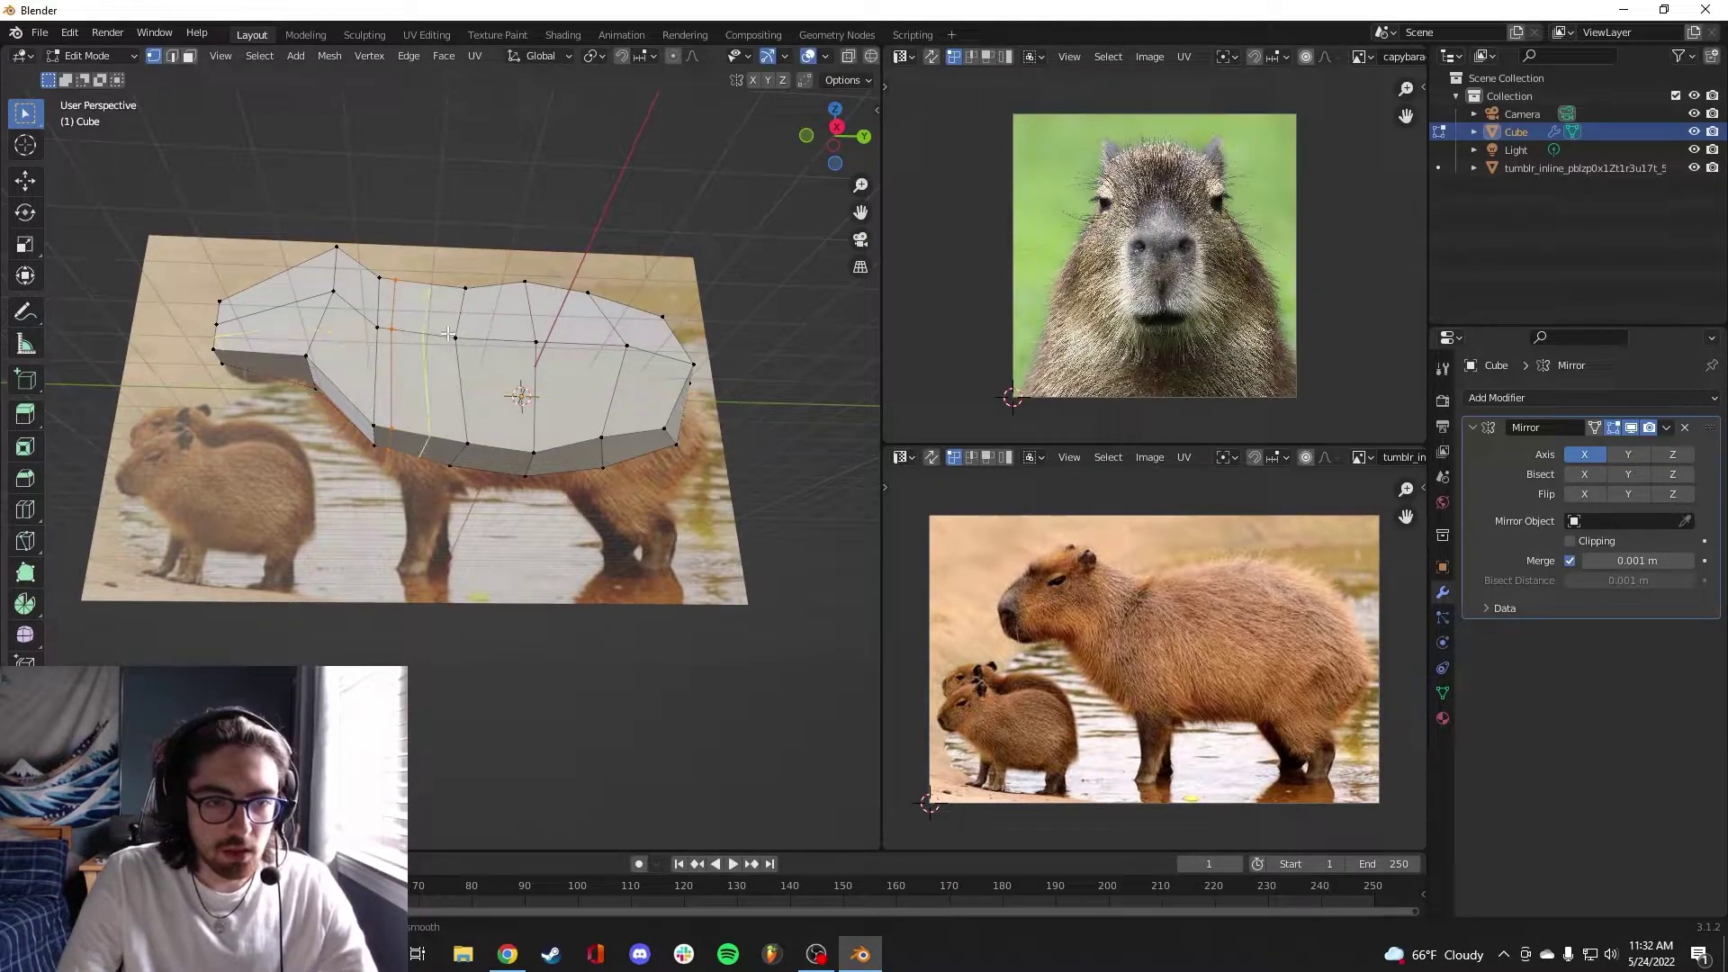
pyautogui.press('KP_3')
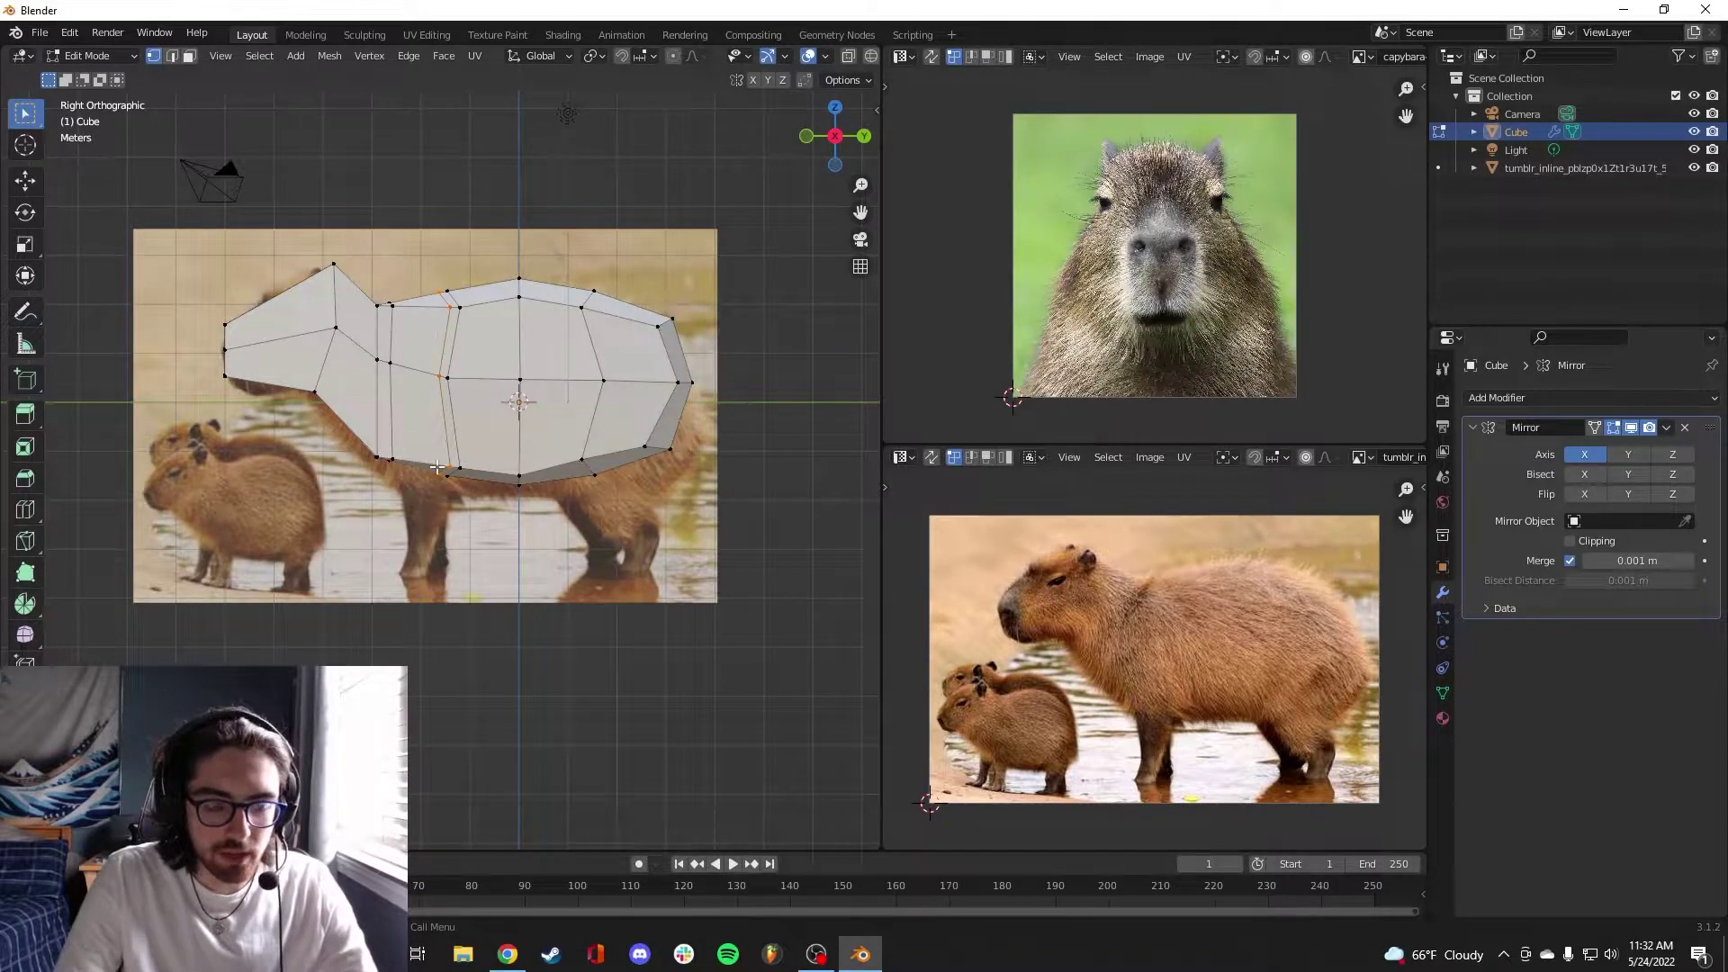
# Add a lengthwise loop cut along the underside and slide it near the centerline to separate the leg faces
pyautogui.moveTo(437, 468); pyautogui.dragTo(576, 432, button='middle')
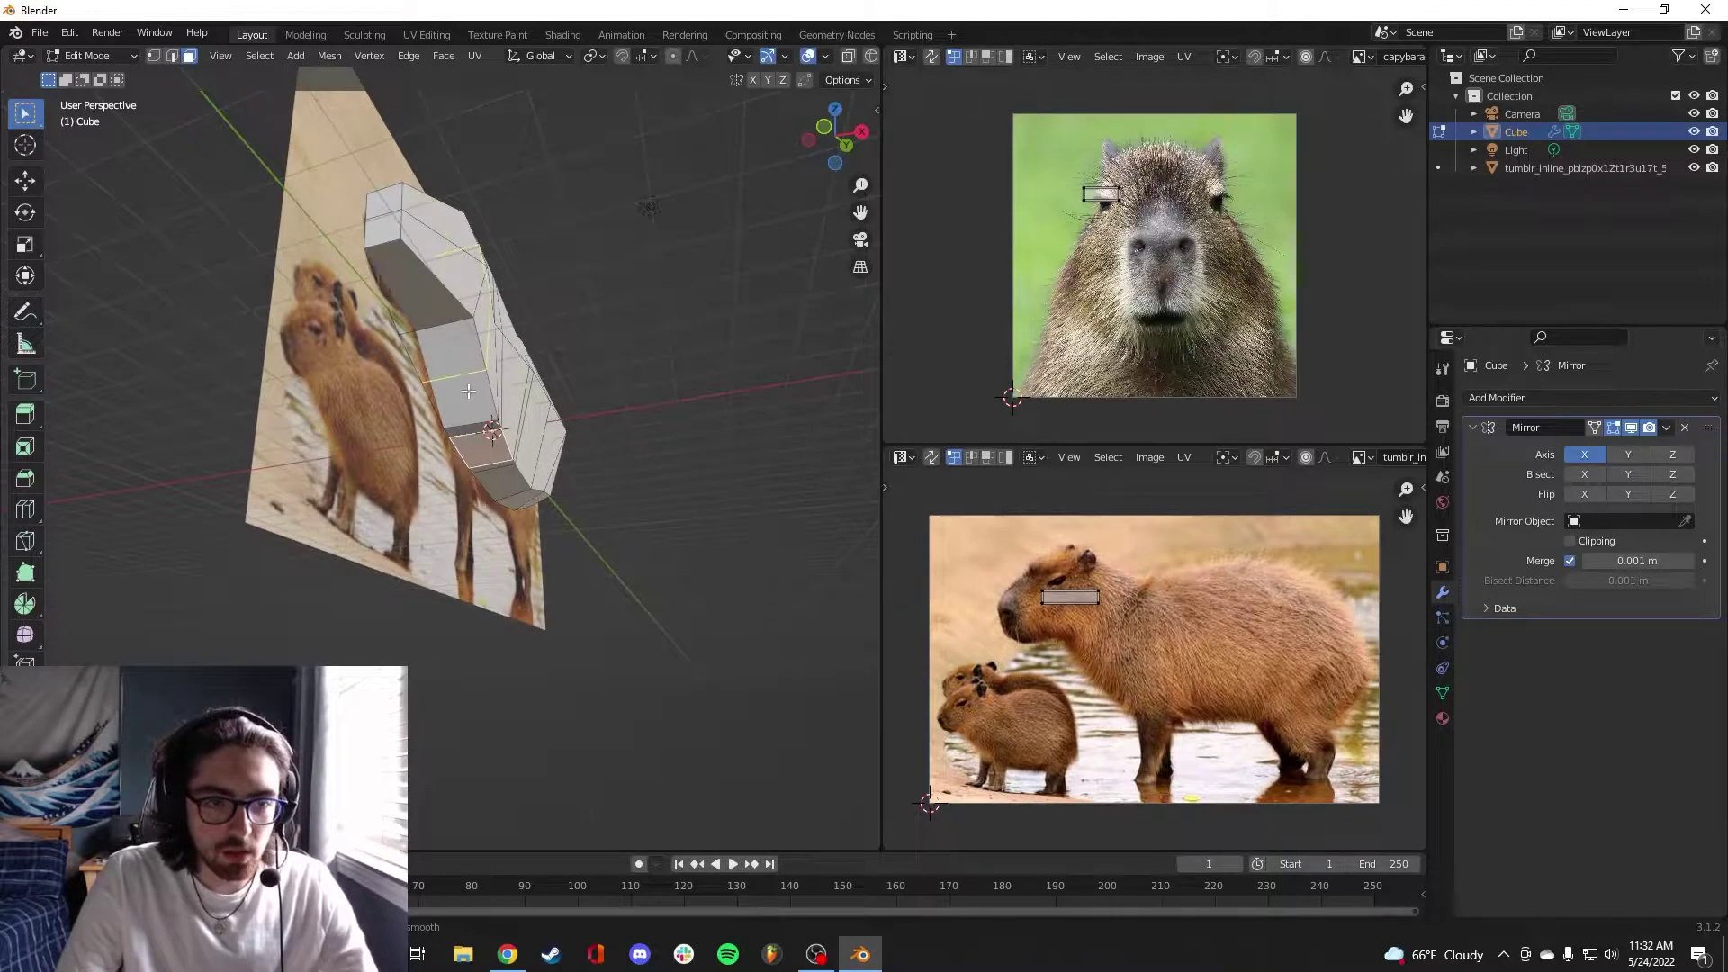
pyautogui.press('g')
pyautogui.press('g')
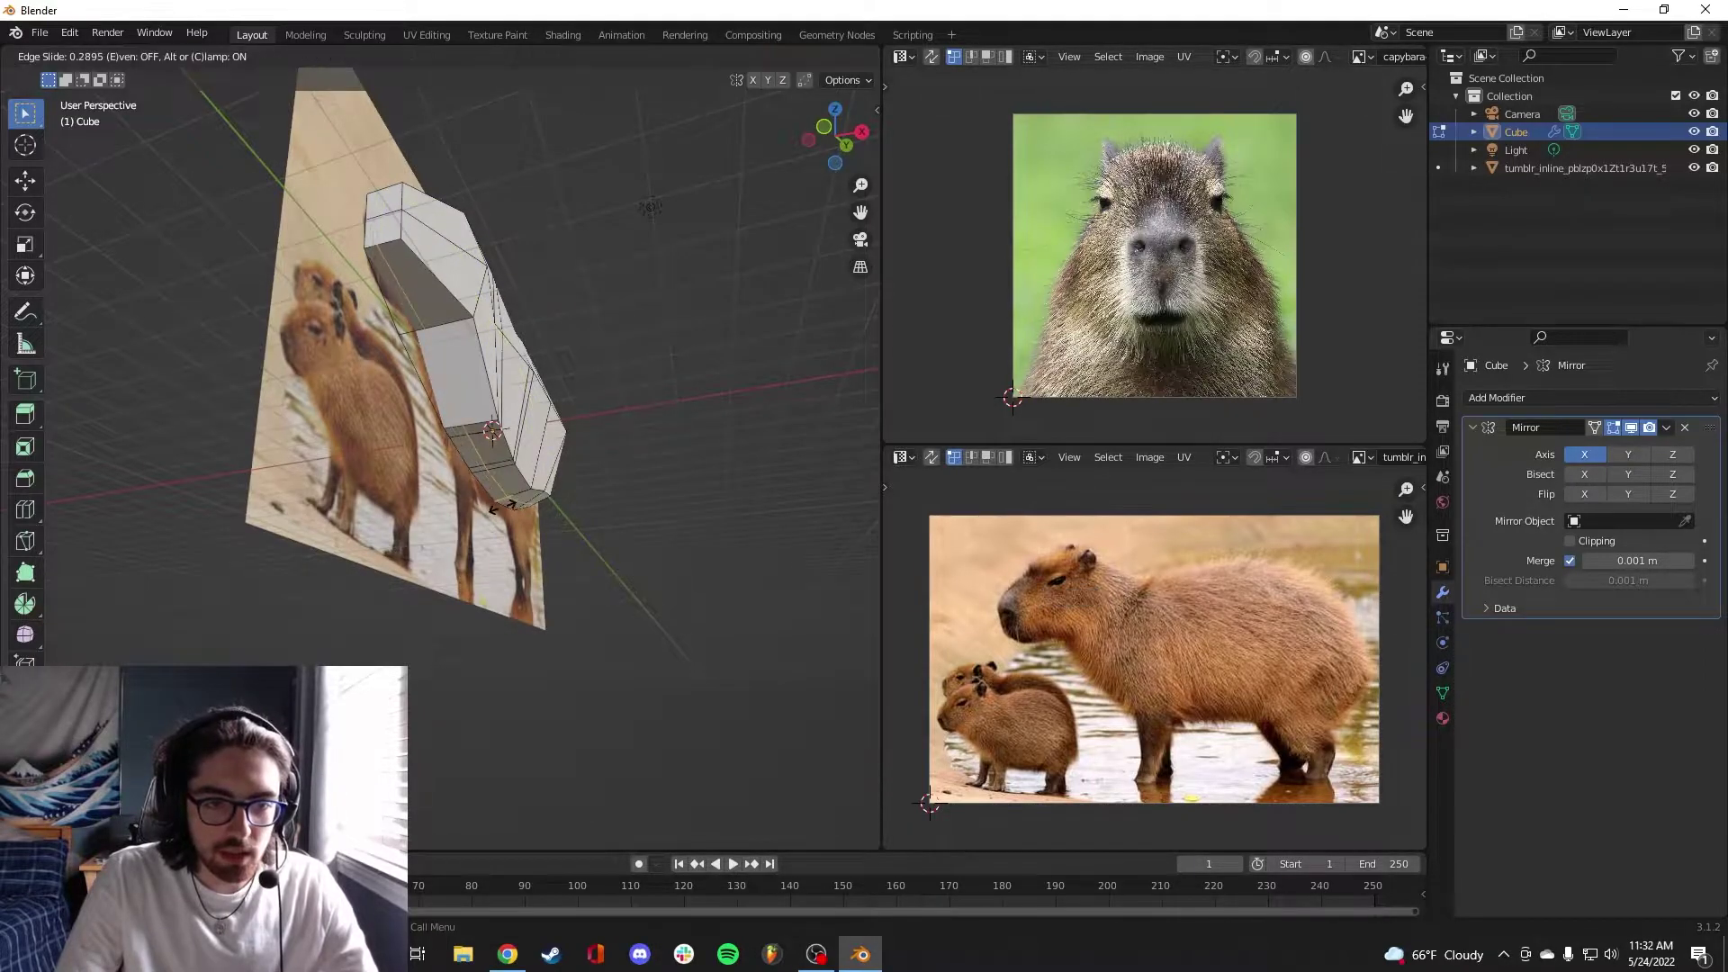
pyautogui.click(495, 511)
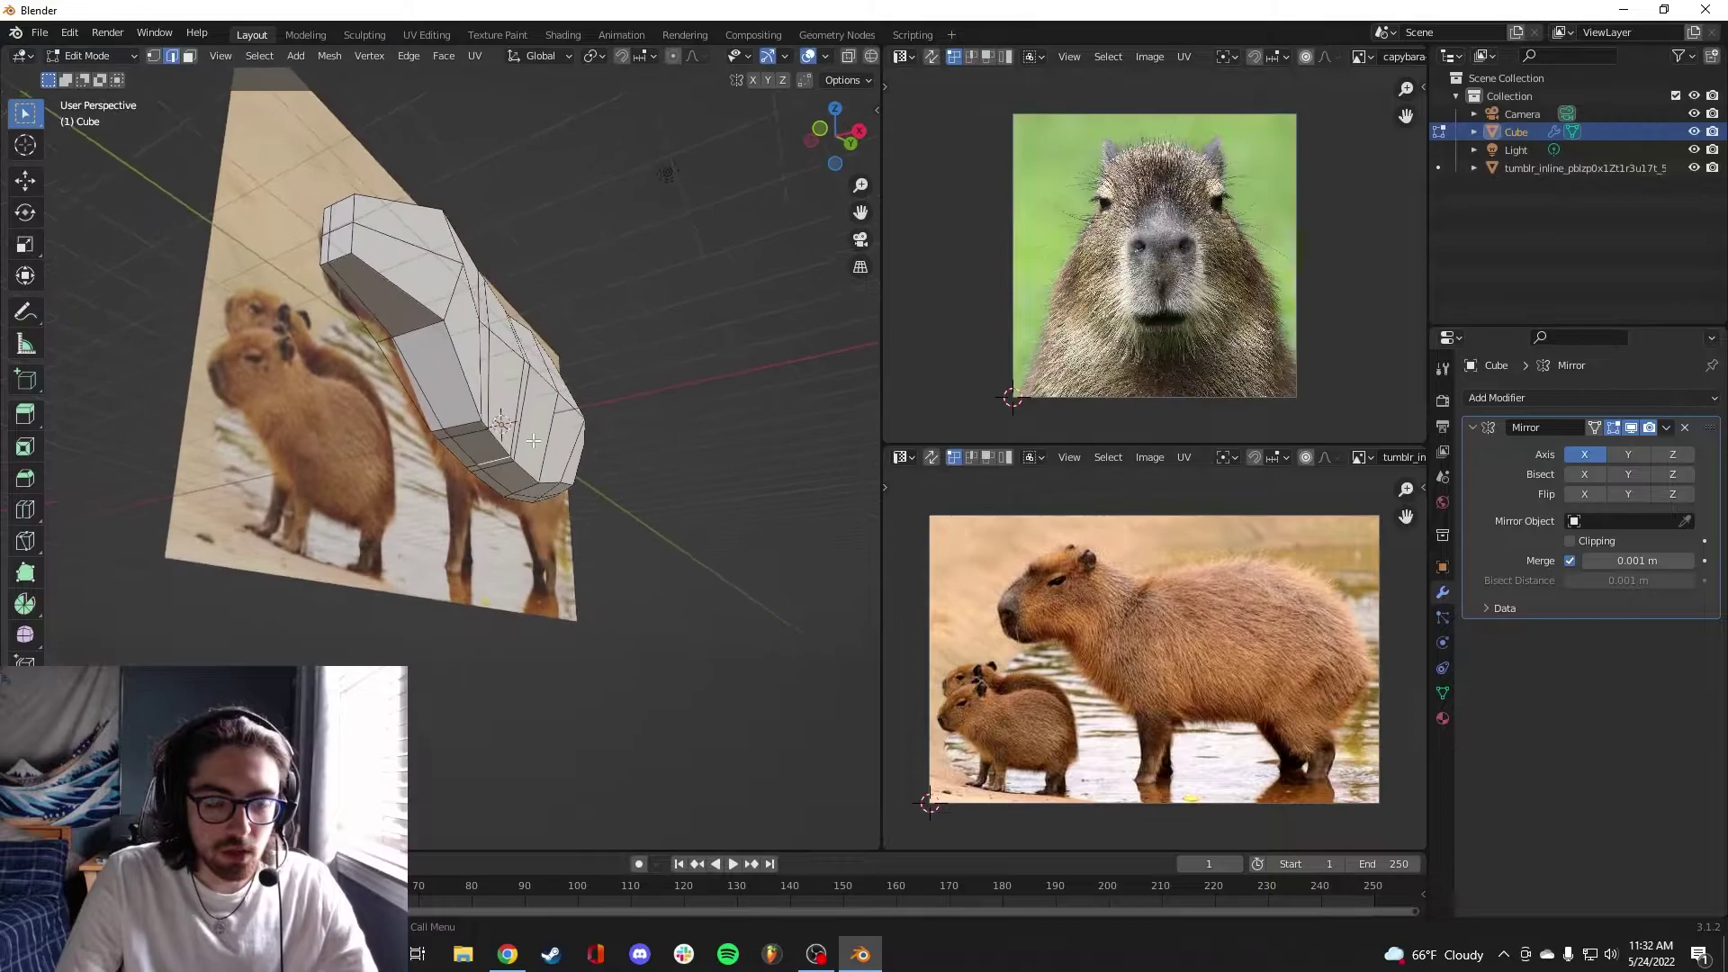
# Extrude the front underside face about 2 m down as a front leg, then shrink and move its end to the reference foot
pyautogui.scroll(4, 507, 435)
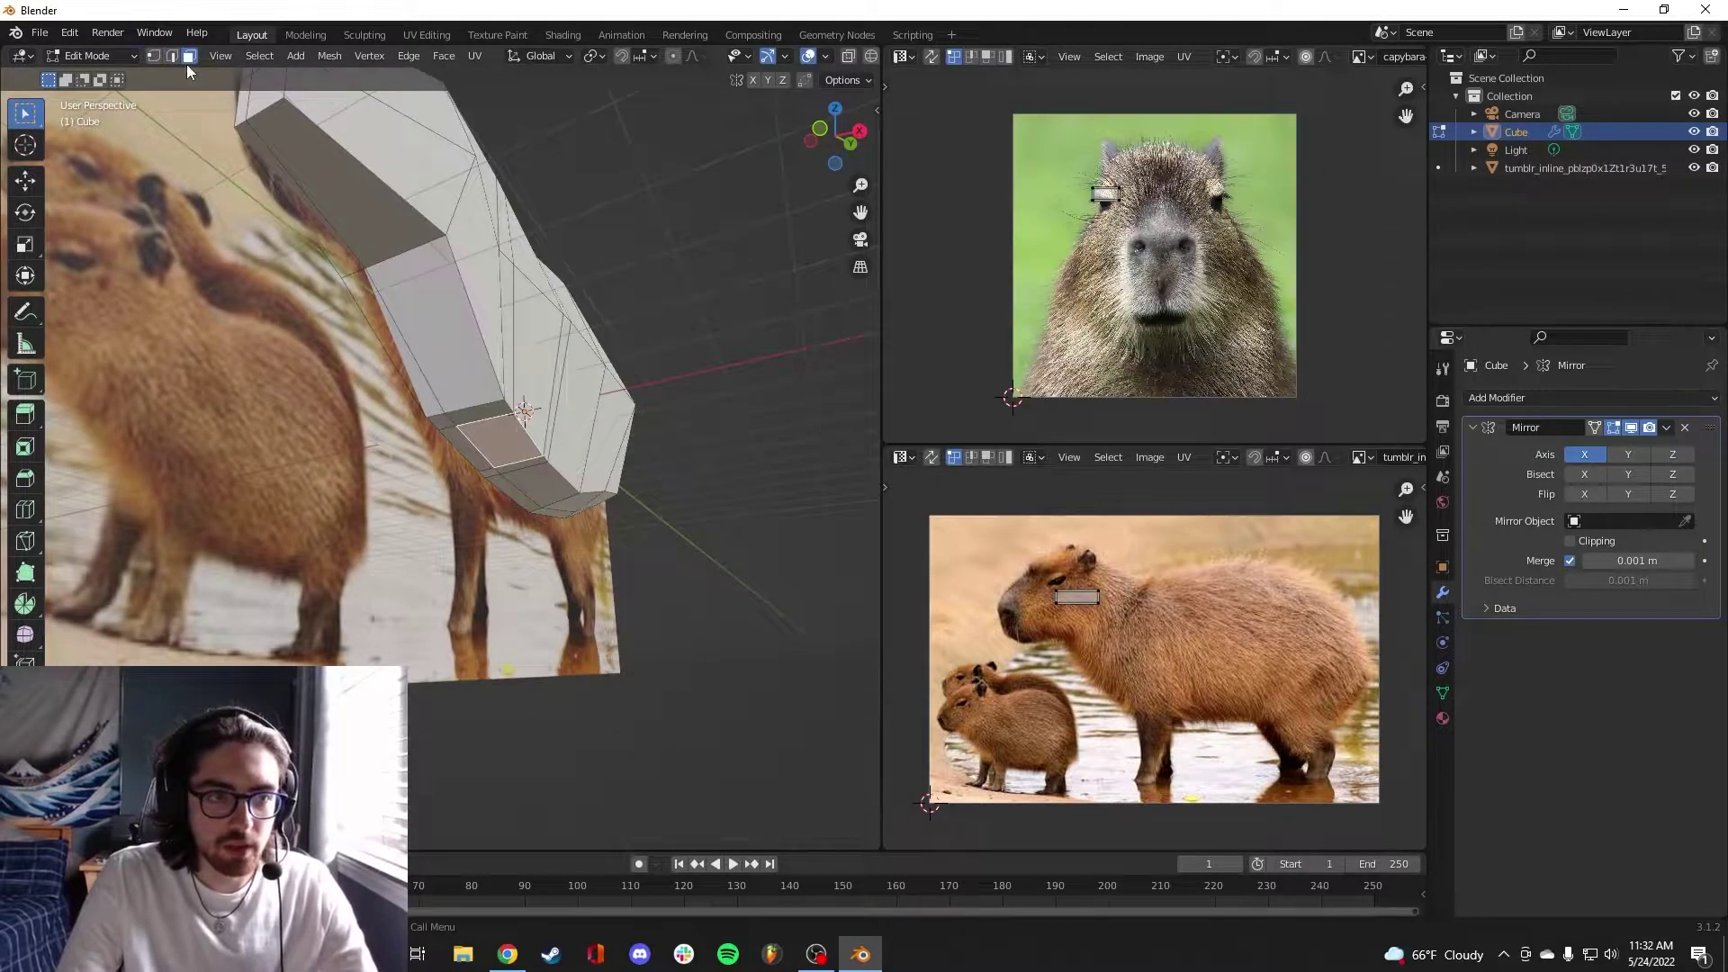
pyautogui.moveTo(549, 450); pyautogui.dragTo(433, 601, button='middle')
pyautogui.press('e')
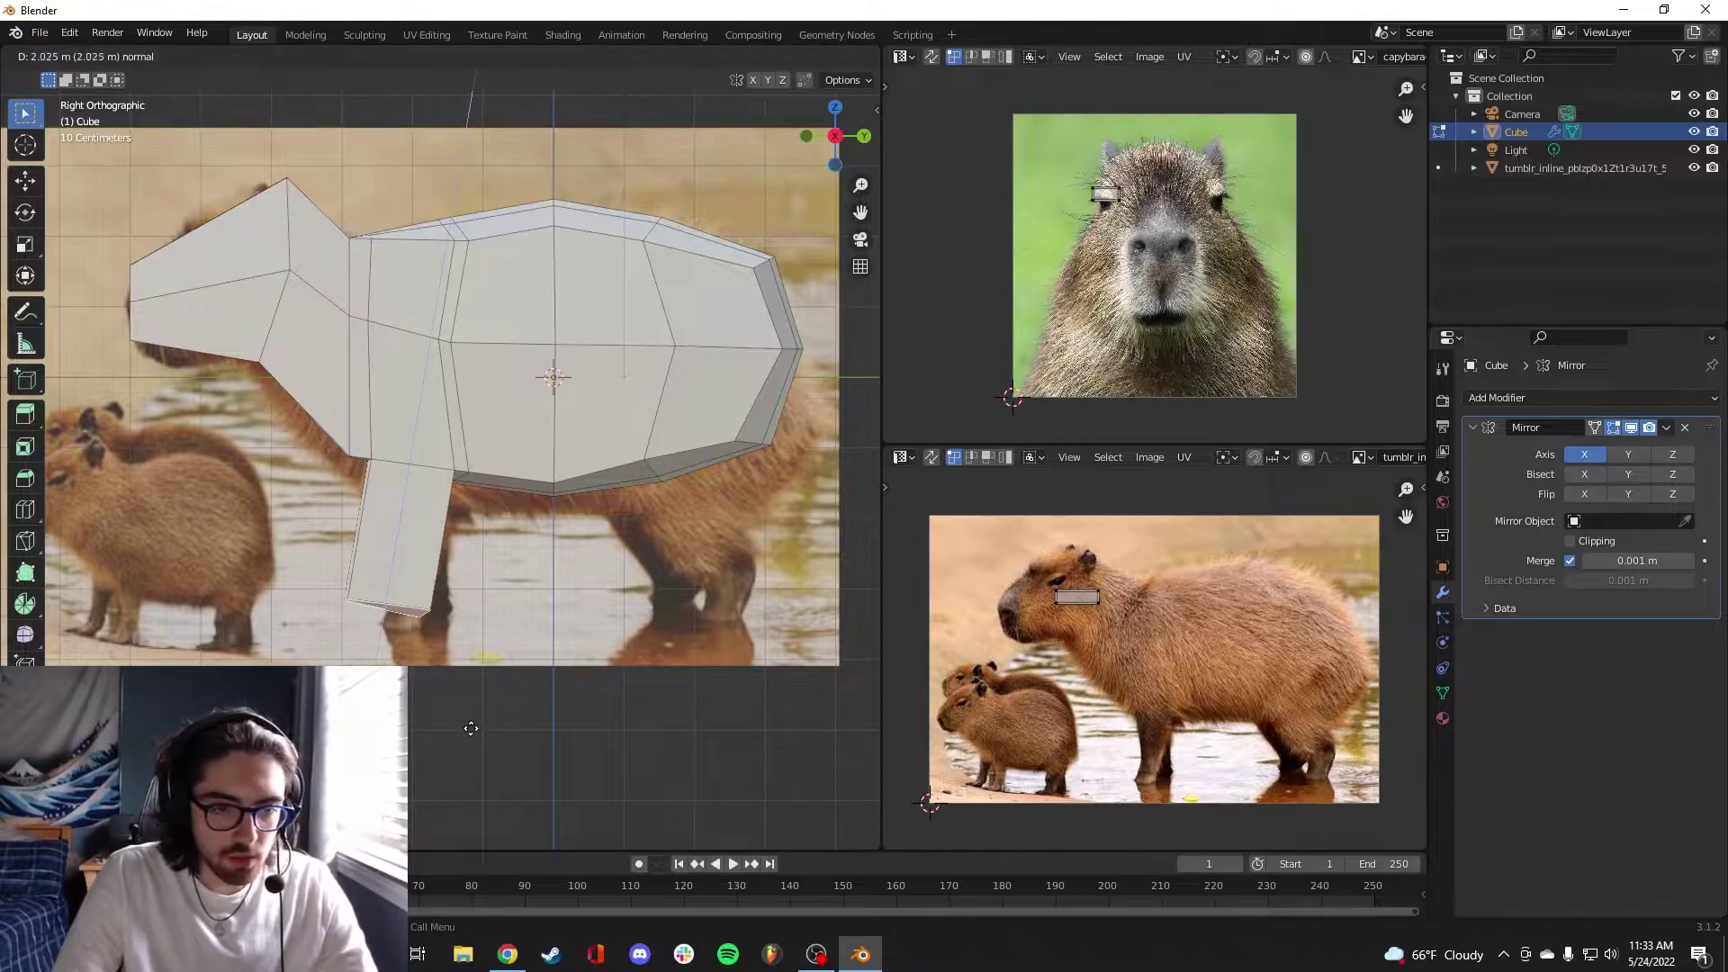
pyautogui.press('s')
pyautogui.click(478, 605)
pyautogui.press('g')
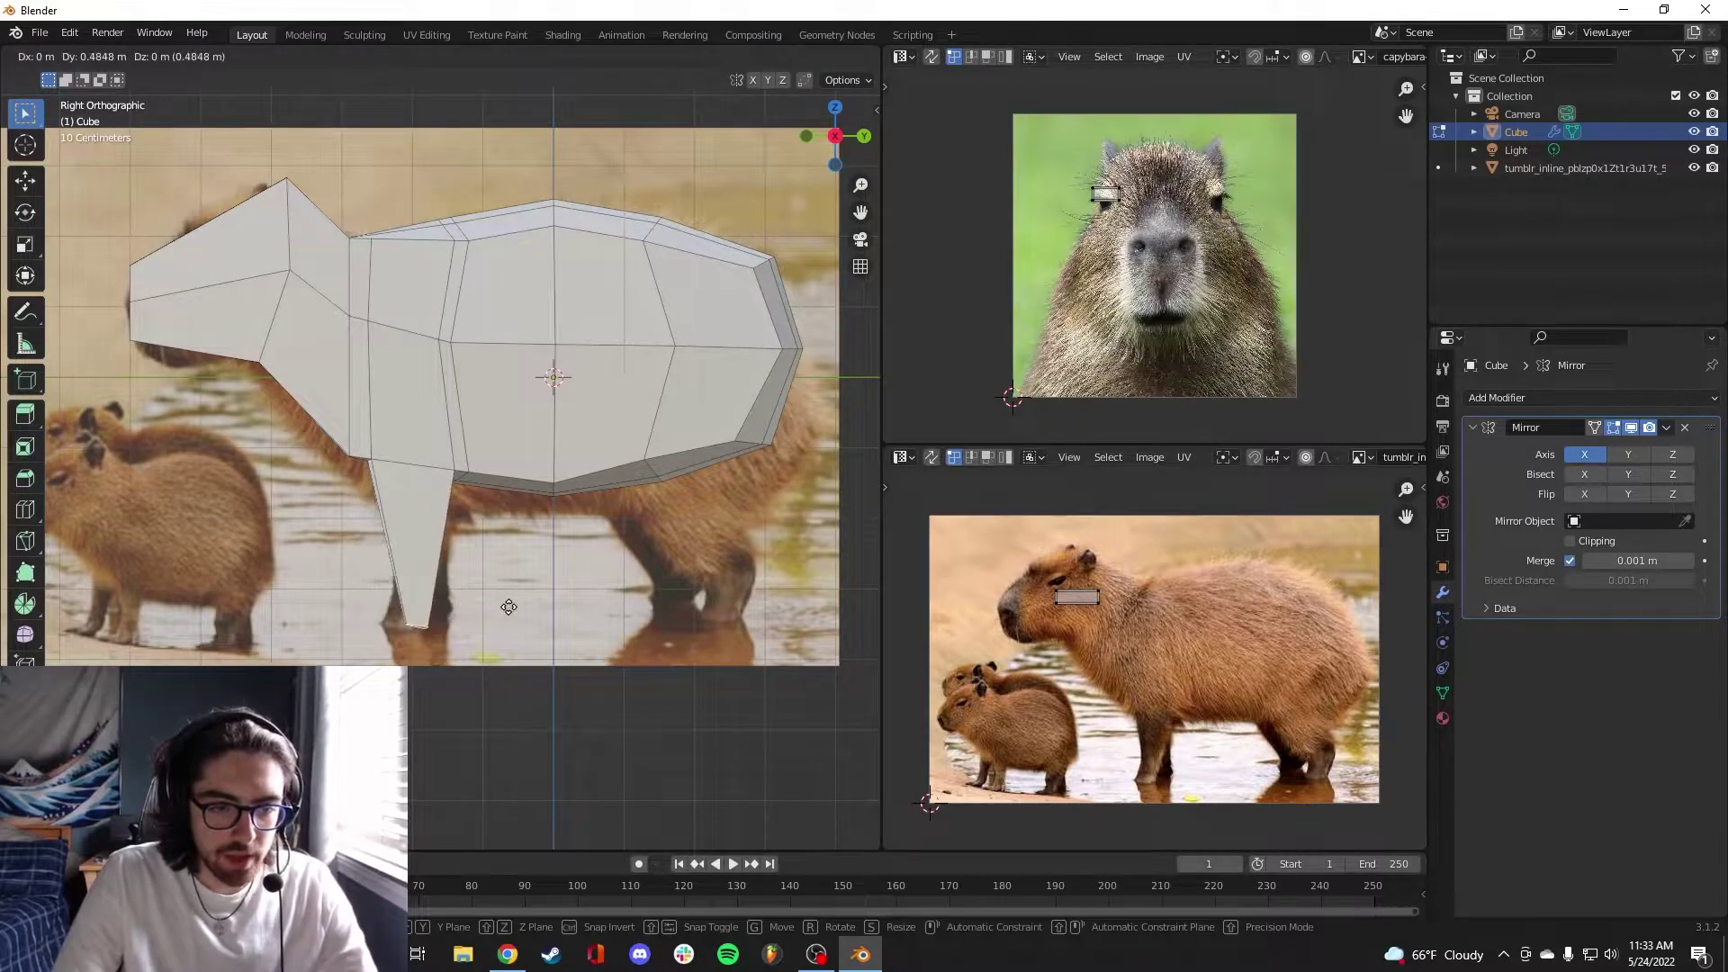
pyautogui.click(487, 611)
# Extrude the rear underside face downward to start the upper part of the hind leg
pyautogui.moveTo(488, 612); pyautogui.dragTo(601, 705, button='middle')
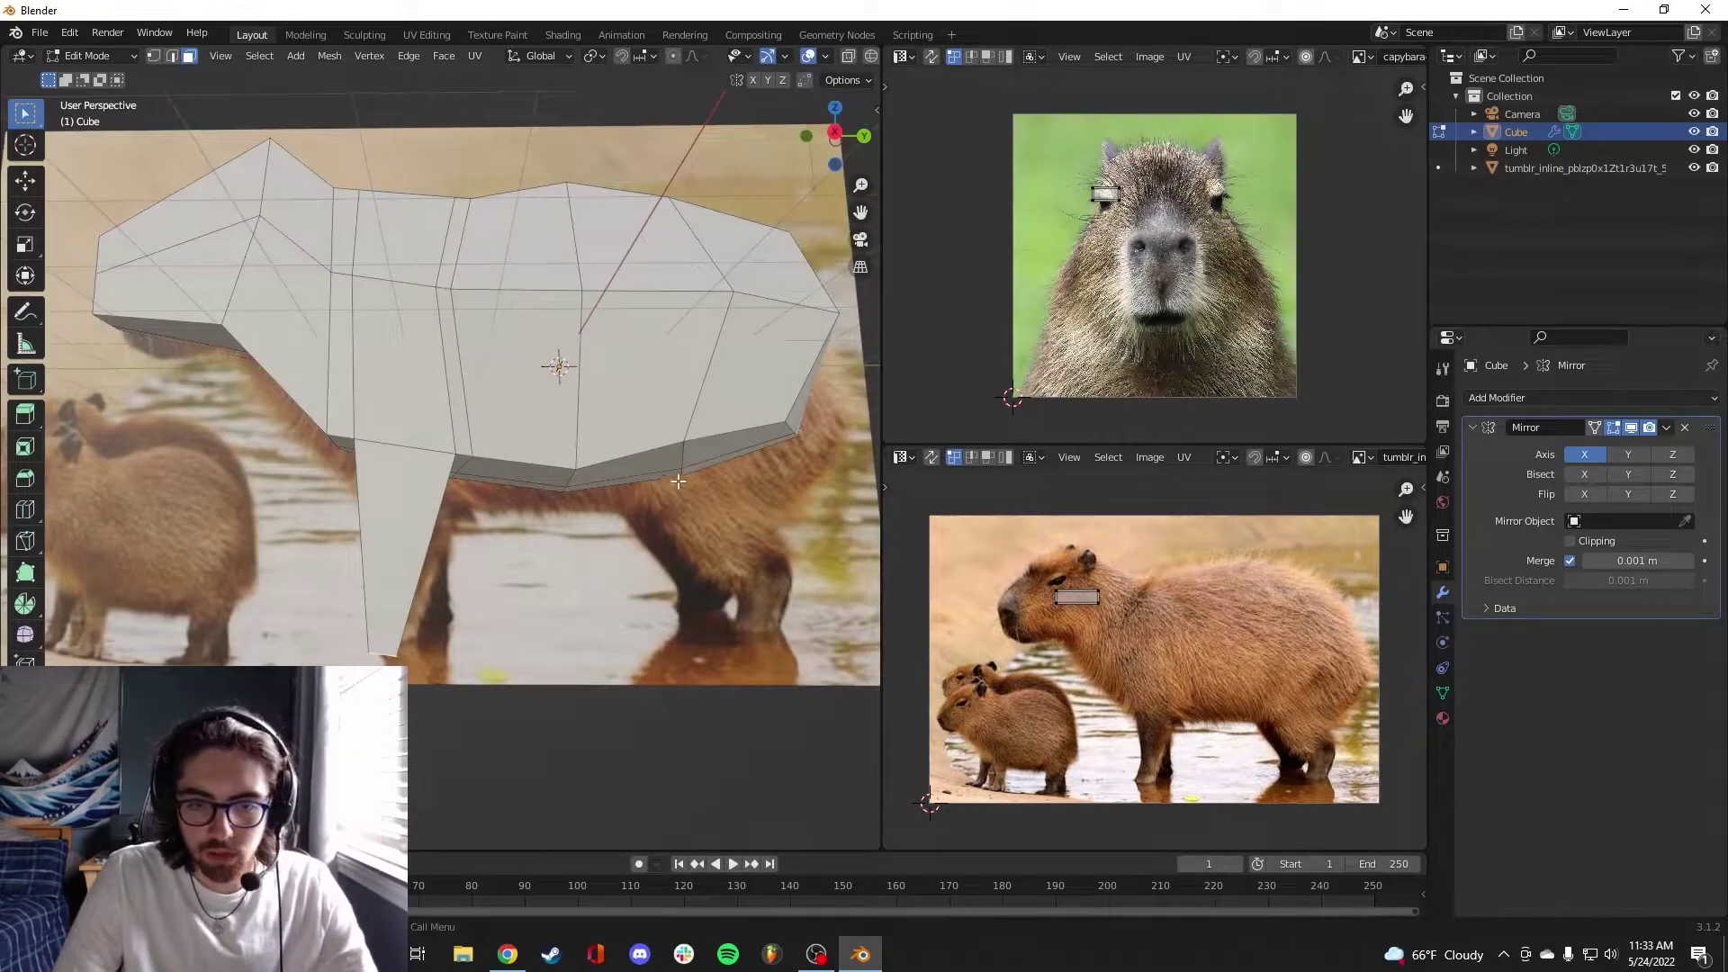
pyautogui.moveTo(718, 469)
pyautogui.mouseDown(button='middle')
pyautogui.moveTo(630, 396)
pyautogui.moveTo(736, 455)
pyautogui.mouseUp(button='middle')
pyautogui.click(688, 448)
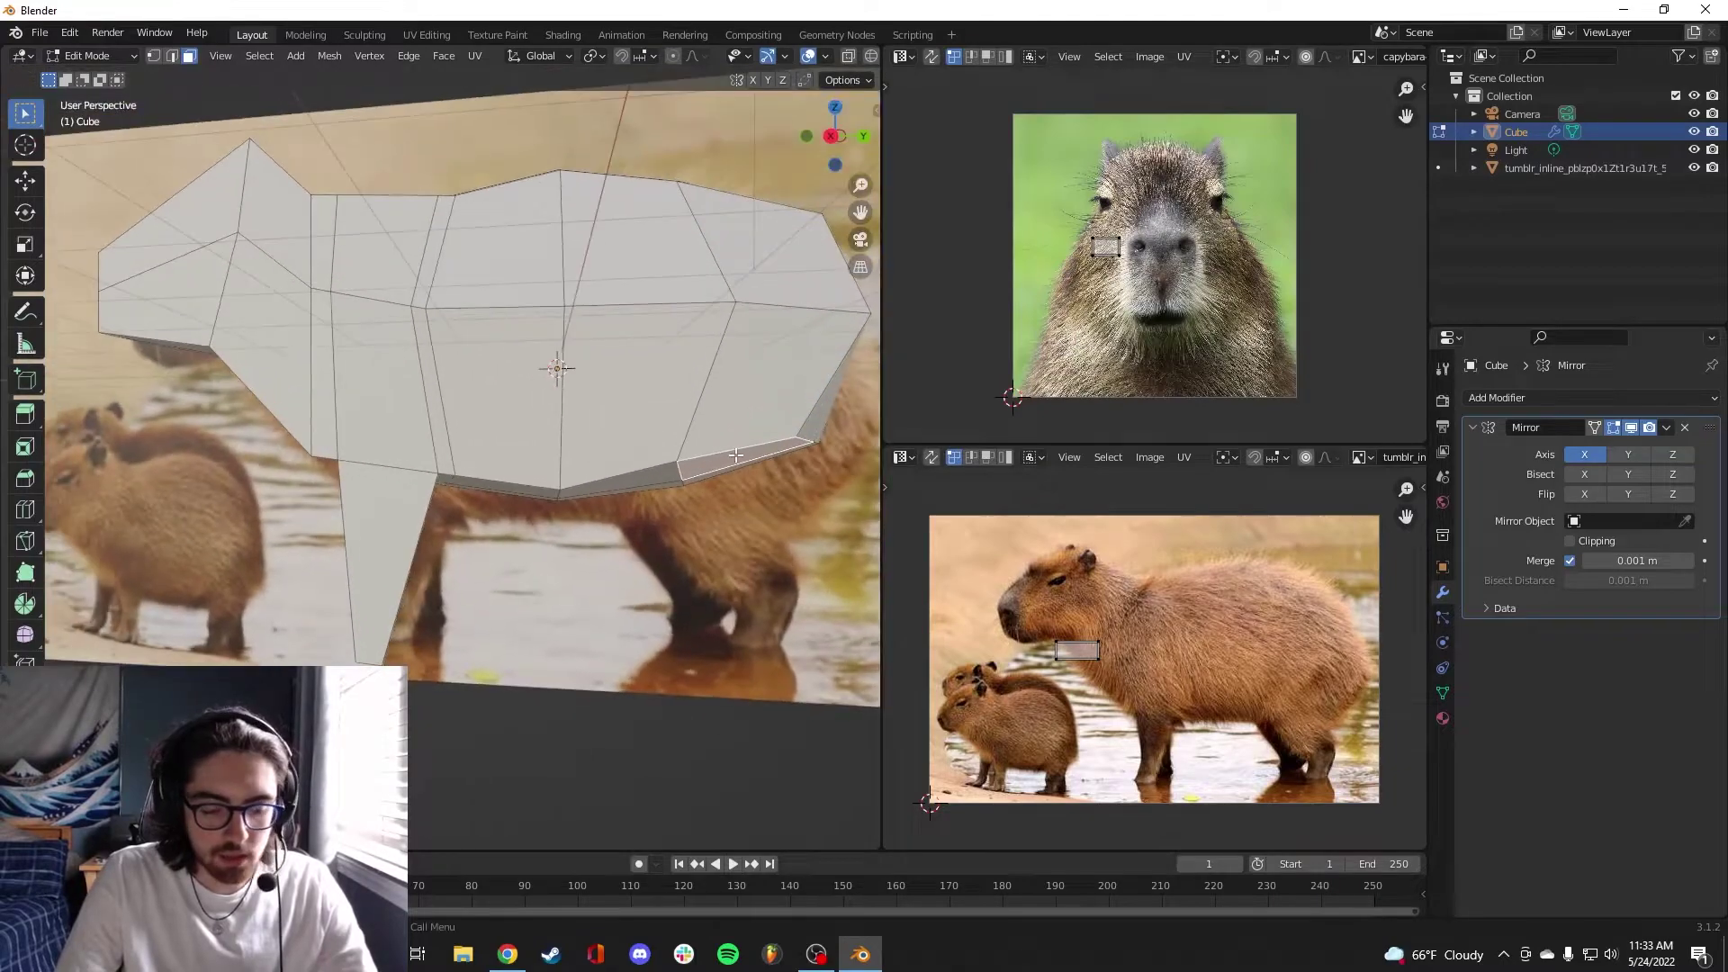
pyautogui.press('e')
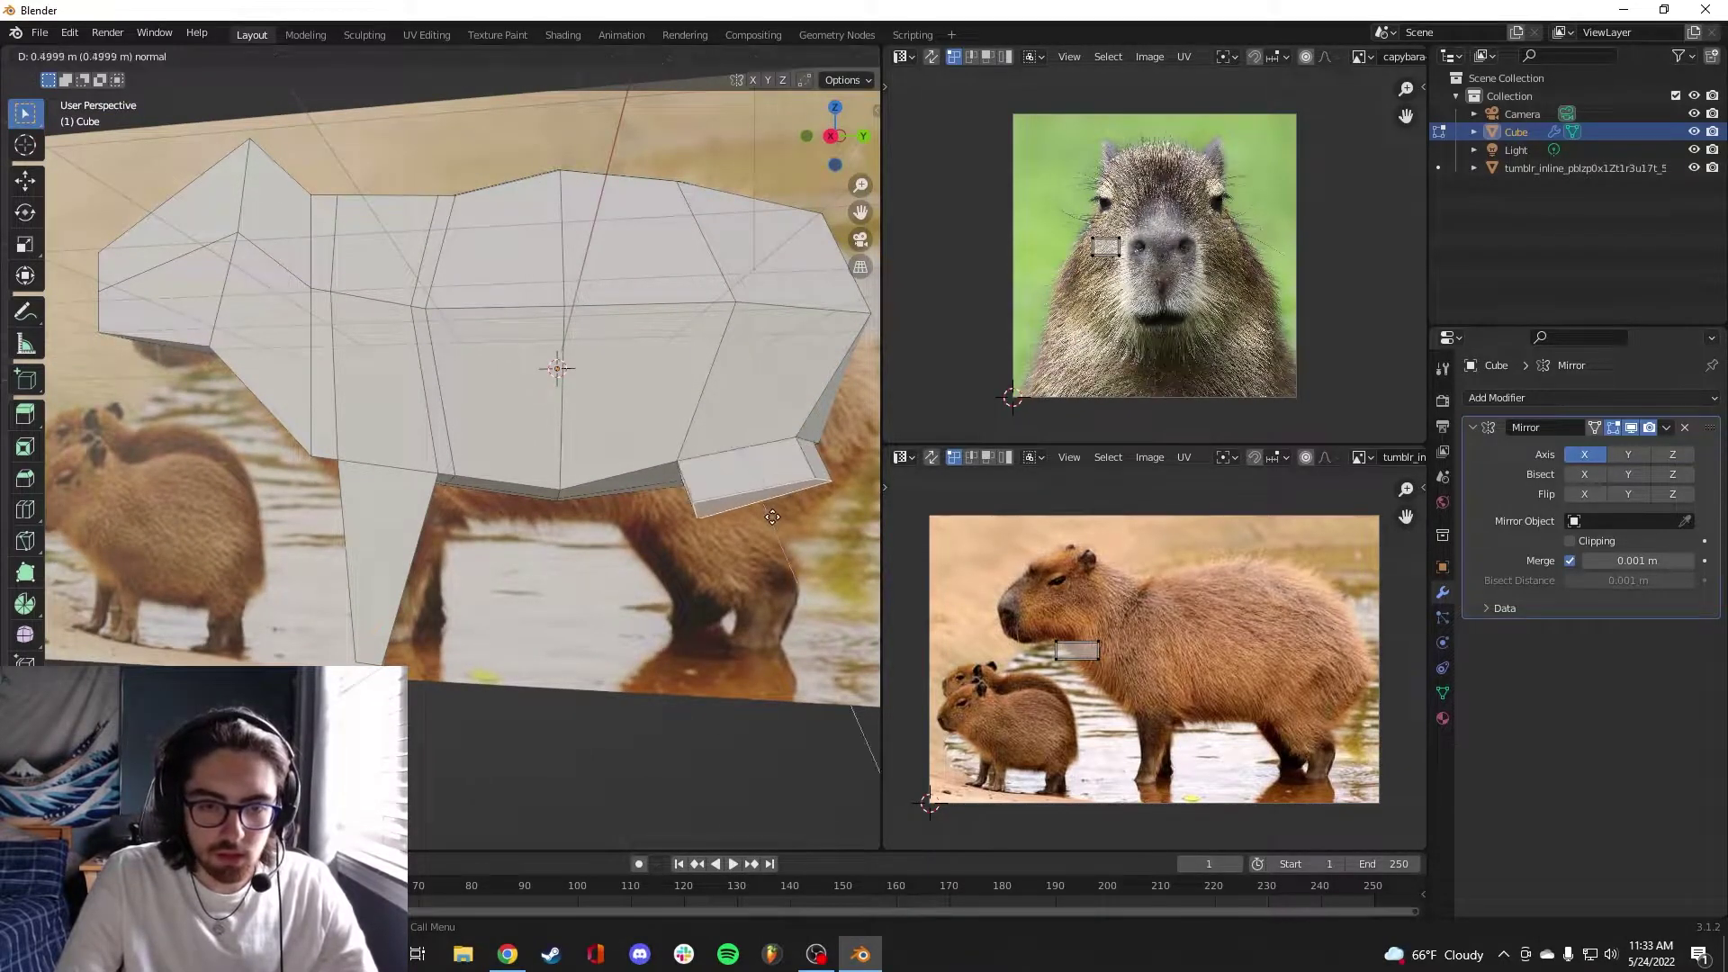
pyautogui.click(782, 584)
# In back view, shift the end face of the upper hind leg sideways to line it up under the body
pyautogui.press('KP_1')
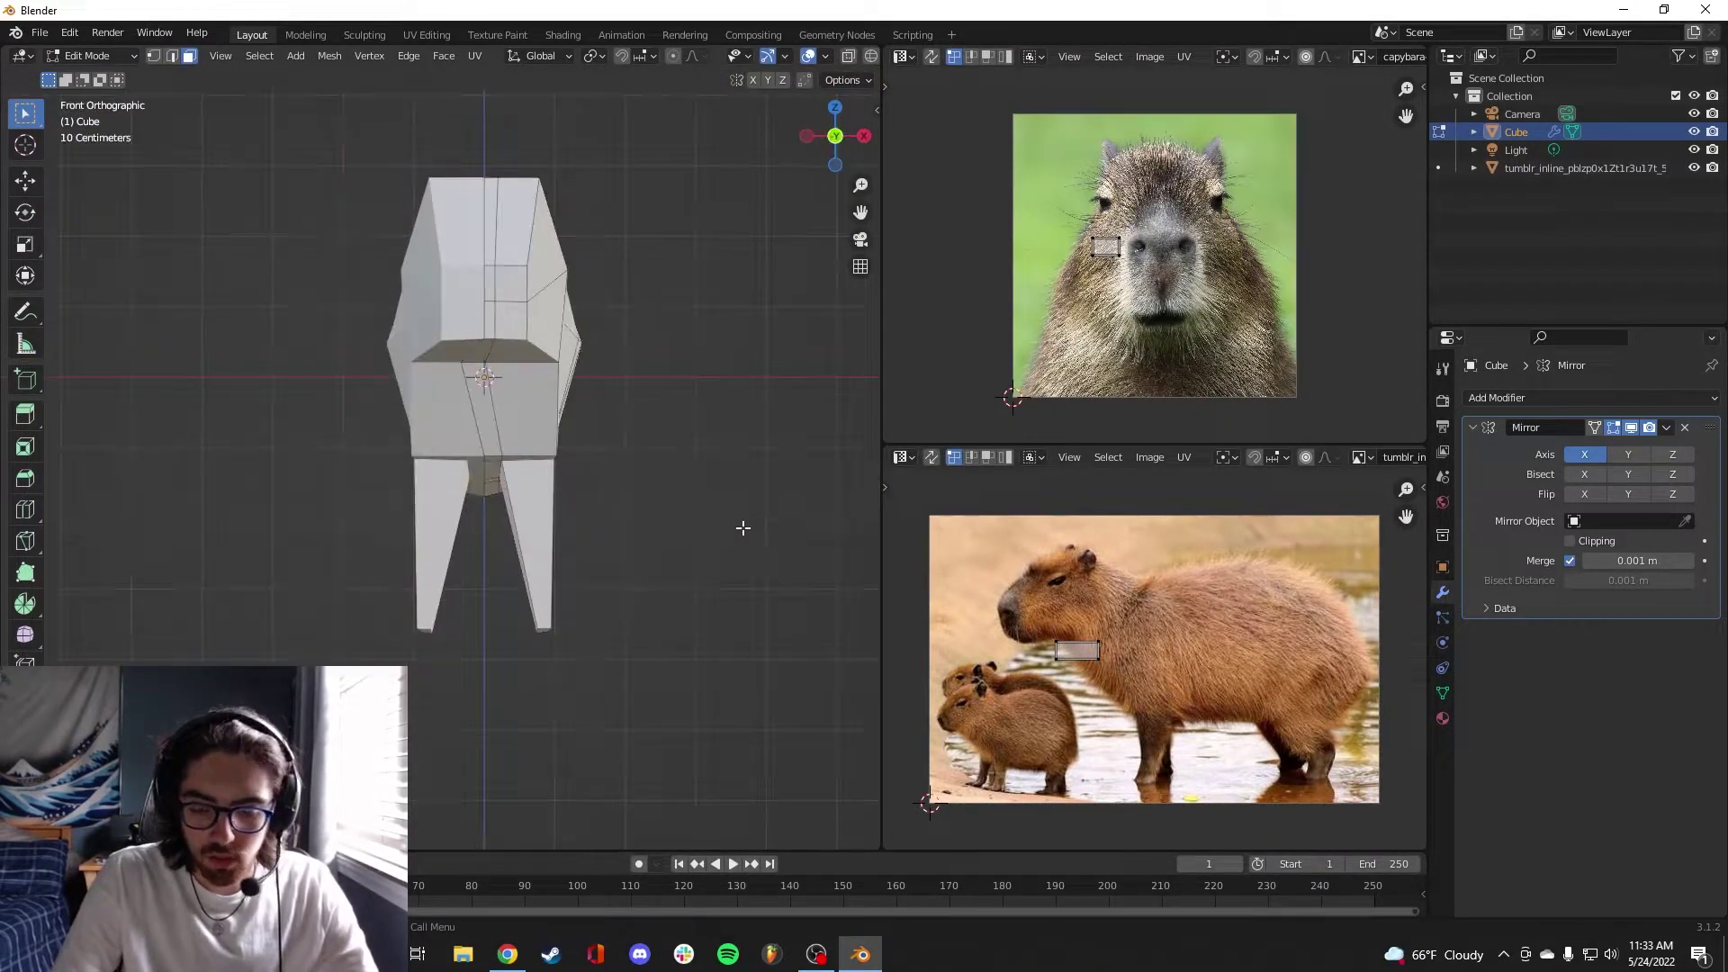
pyautogui.press('ctrl+KP_1')
pyautogui.press('g')
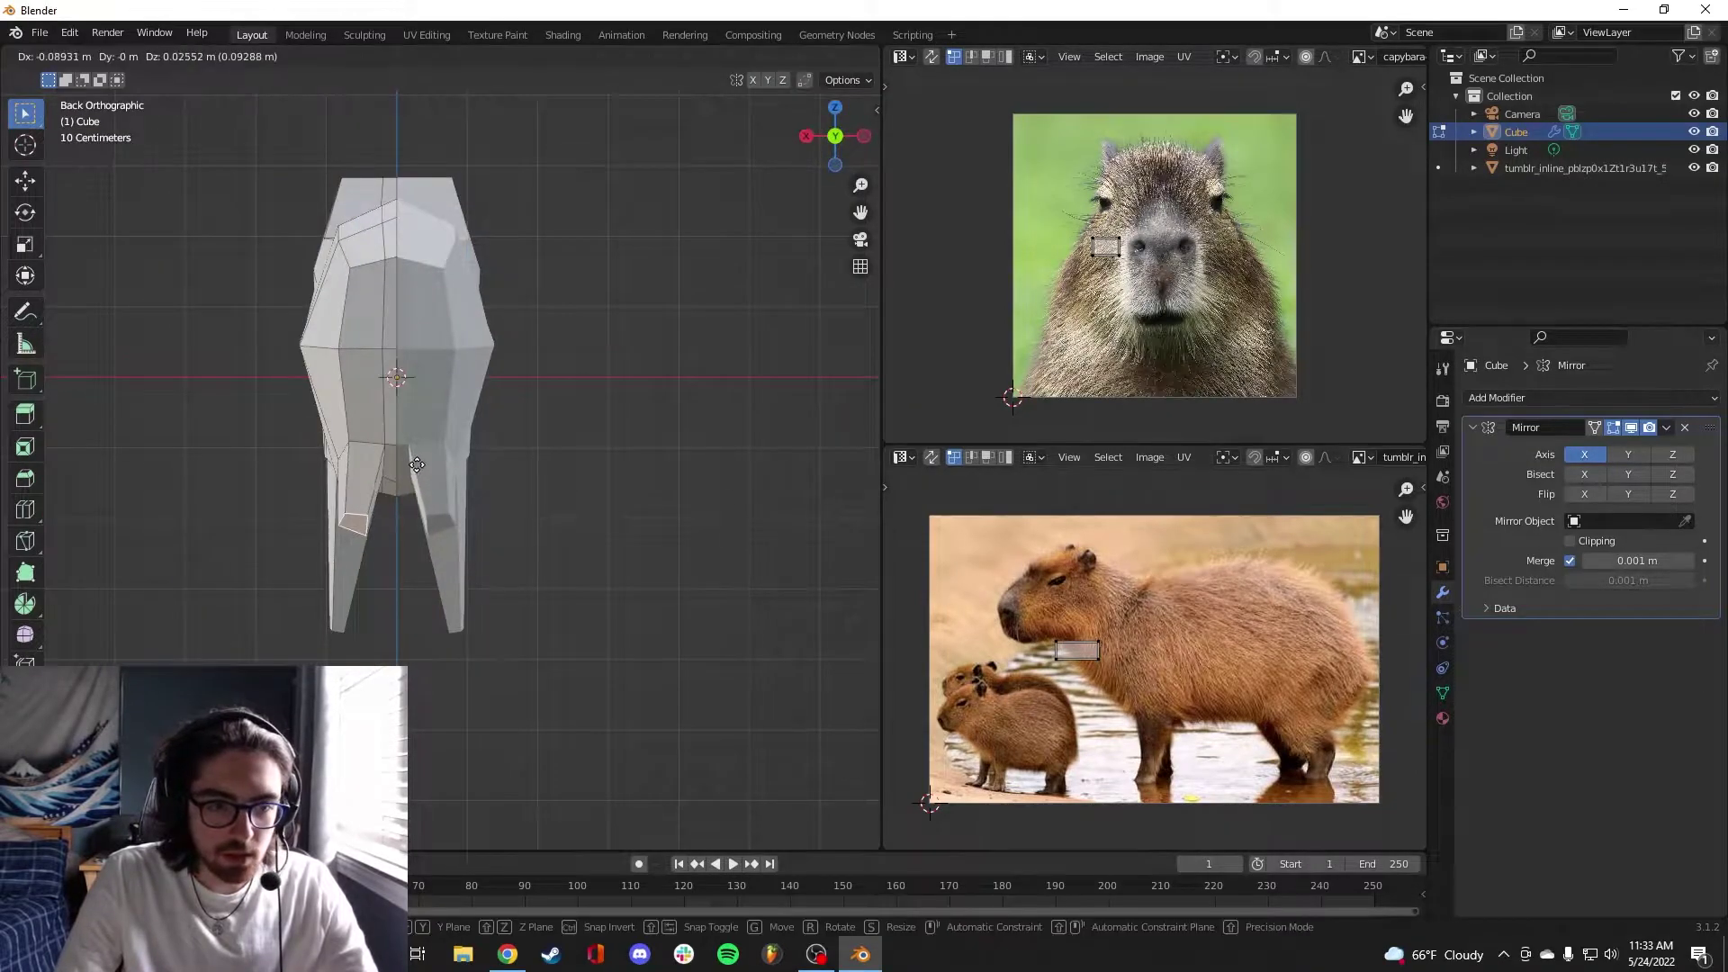
pyautogui.click(396, 467)
pyautogui.press('g')
pyautogui.click(380, 466)
# Extrude the hind leg's end face again to form the middle segment down to the hock, following the side reference
pyautogui.moveTo(345, 471); pyautogui.dragTo(540, 450, button='middle')
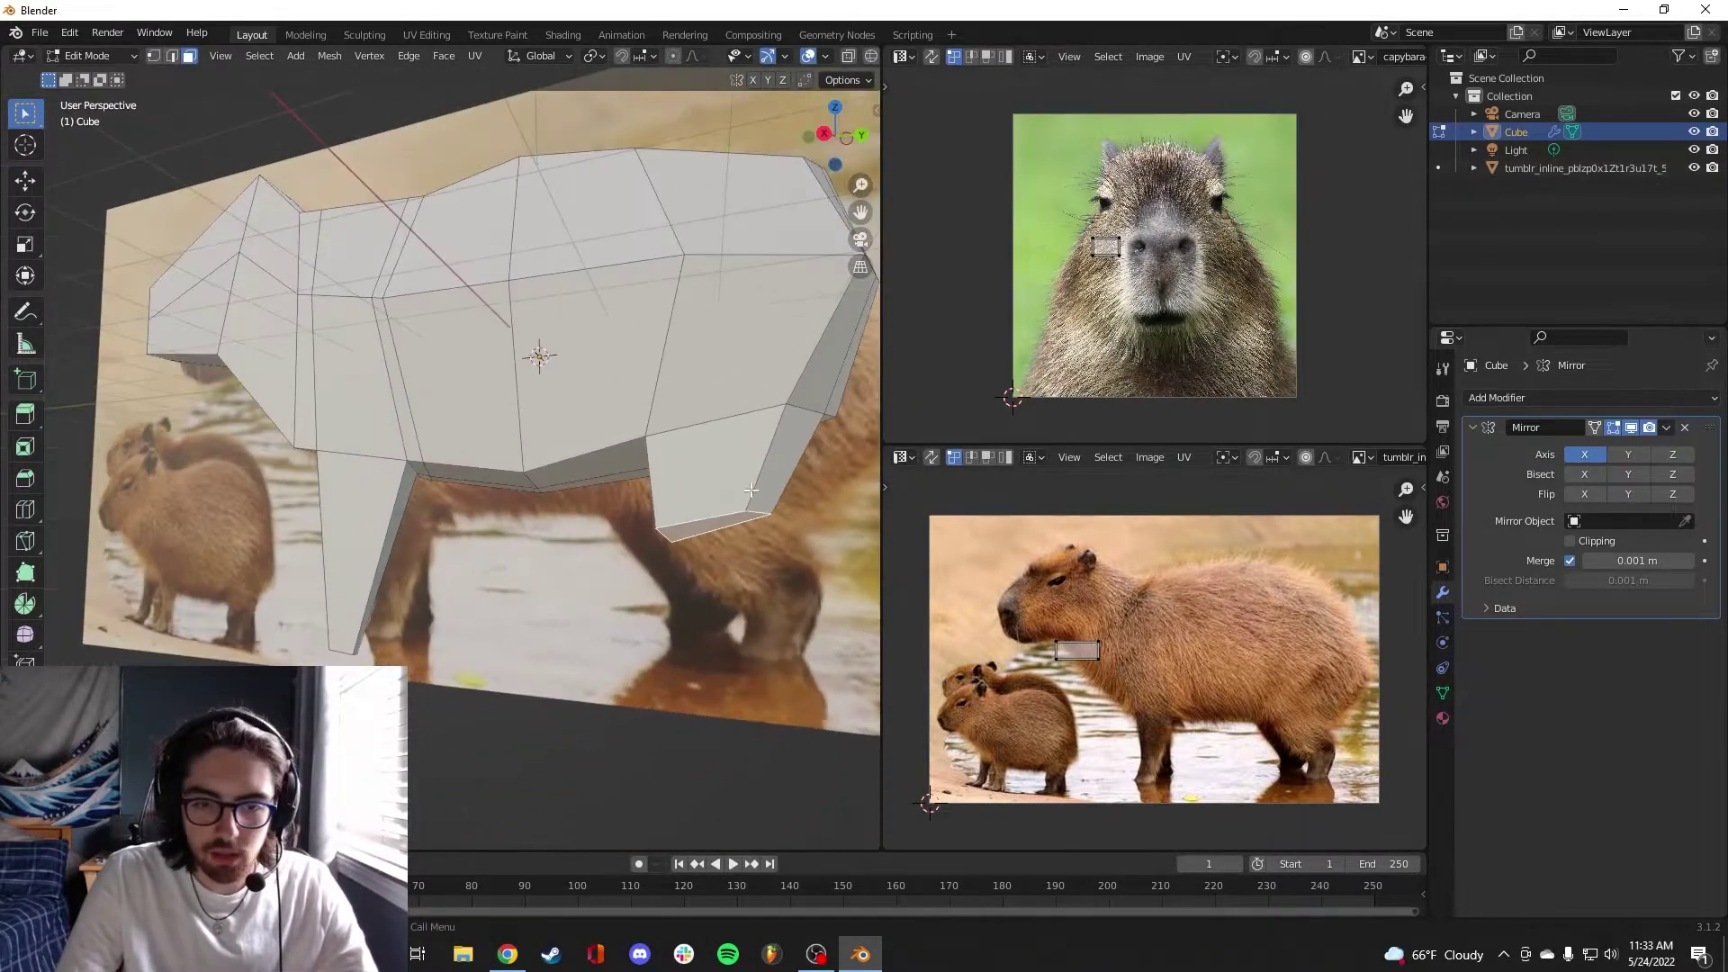
pyautogui.press('e')
pyautogui.click(747, 504)
pyautogui.moveTo(747, 504); pyautogui.dragTo(688, 486, button='middle')
pyautogui.press('KP_3')
pyautogui.press('ctrl+KP_1')
pyautogui.keyDown('shift'); pyautogui.moveTo(770, 596); pyautogui.dragTo(685, 491, button='middle'); pyautogui.keyUp('shift')
pyautogui.press('KP_3')
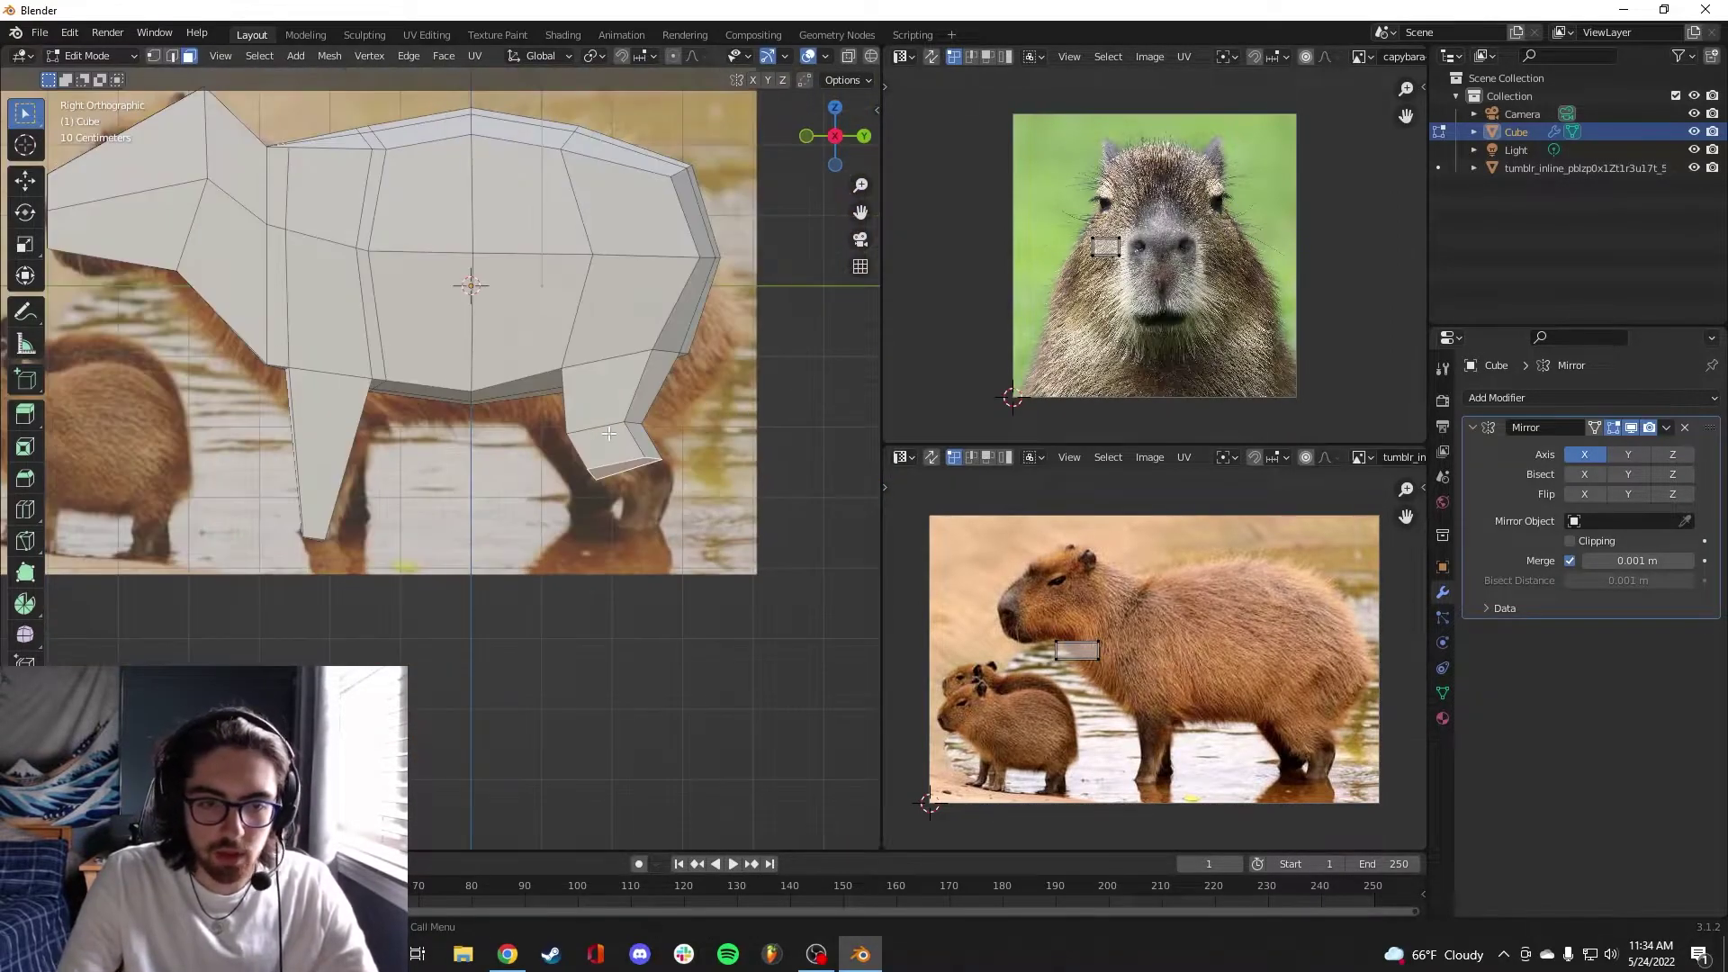
# Extrude the lower hind leg down to the foot and move its end about 0.3 m along X in back view
pyautogui.press('e')
pyautogui.press('KP_1')
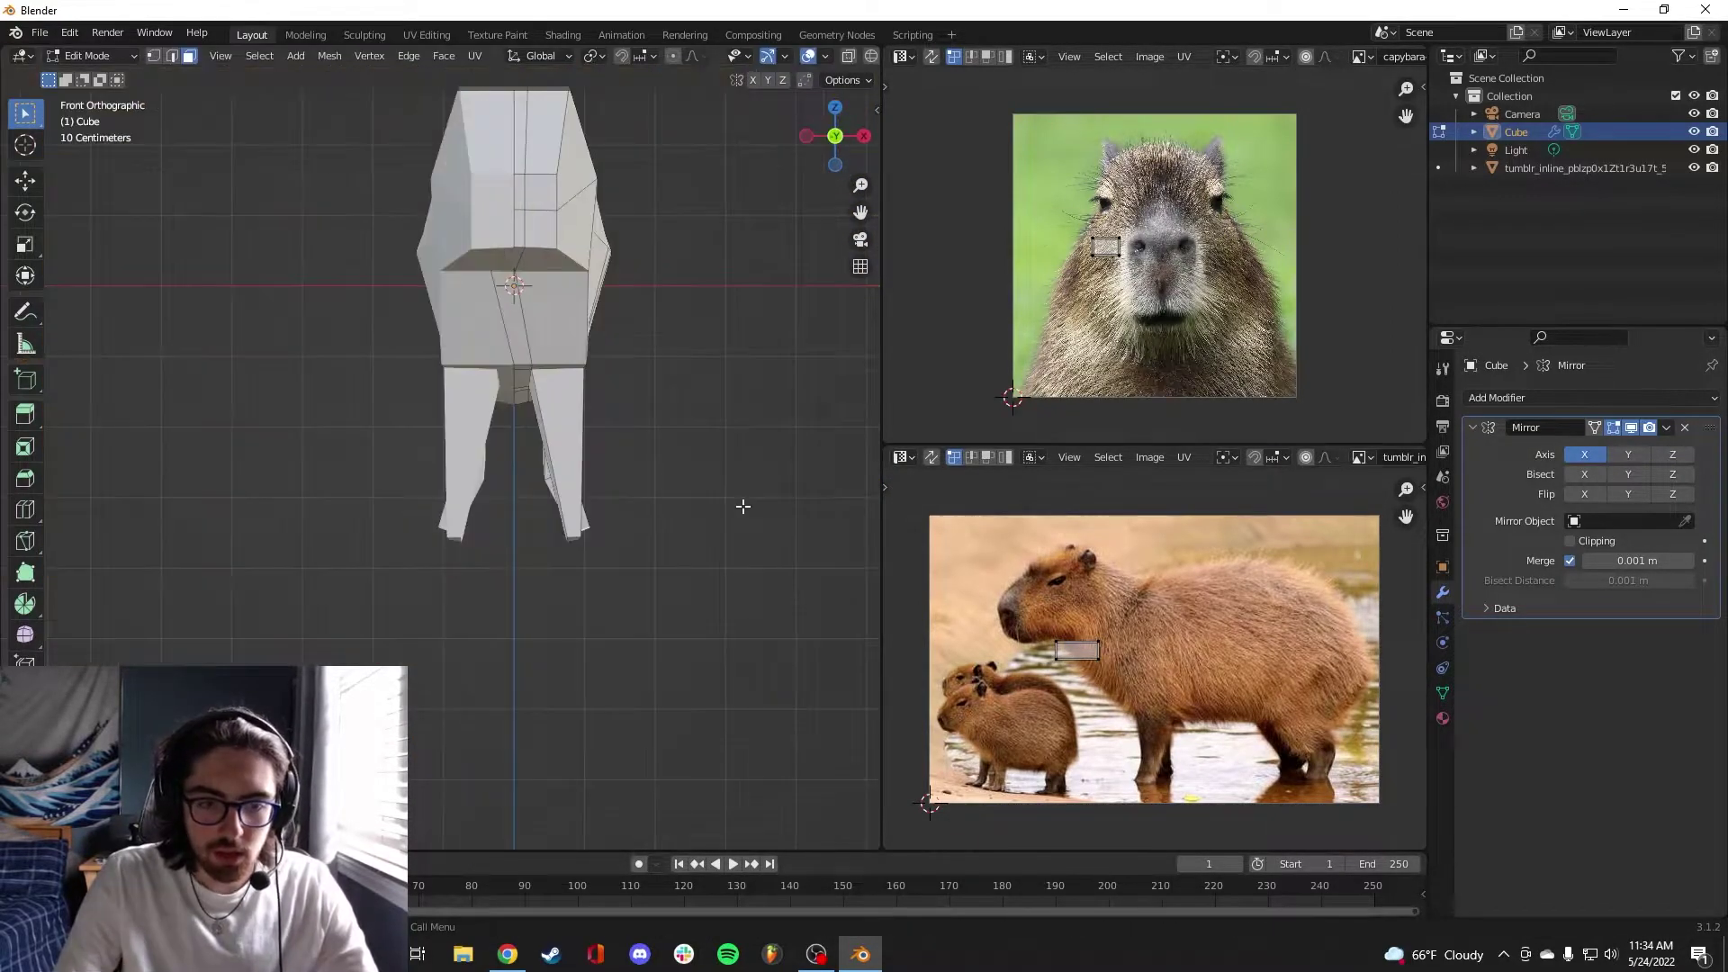
pyautogui.press('ctrl+KP_1')
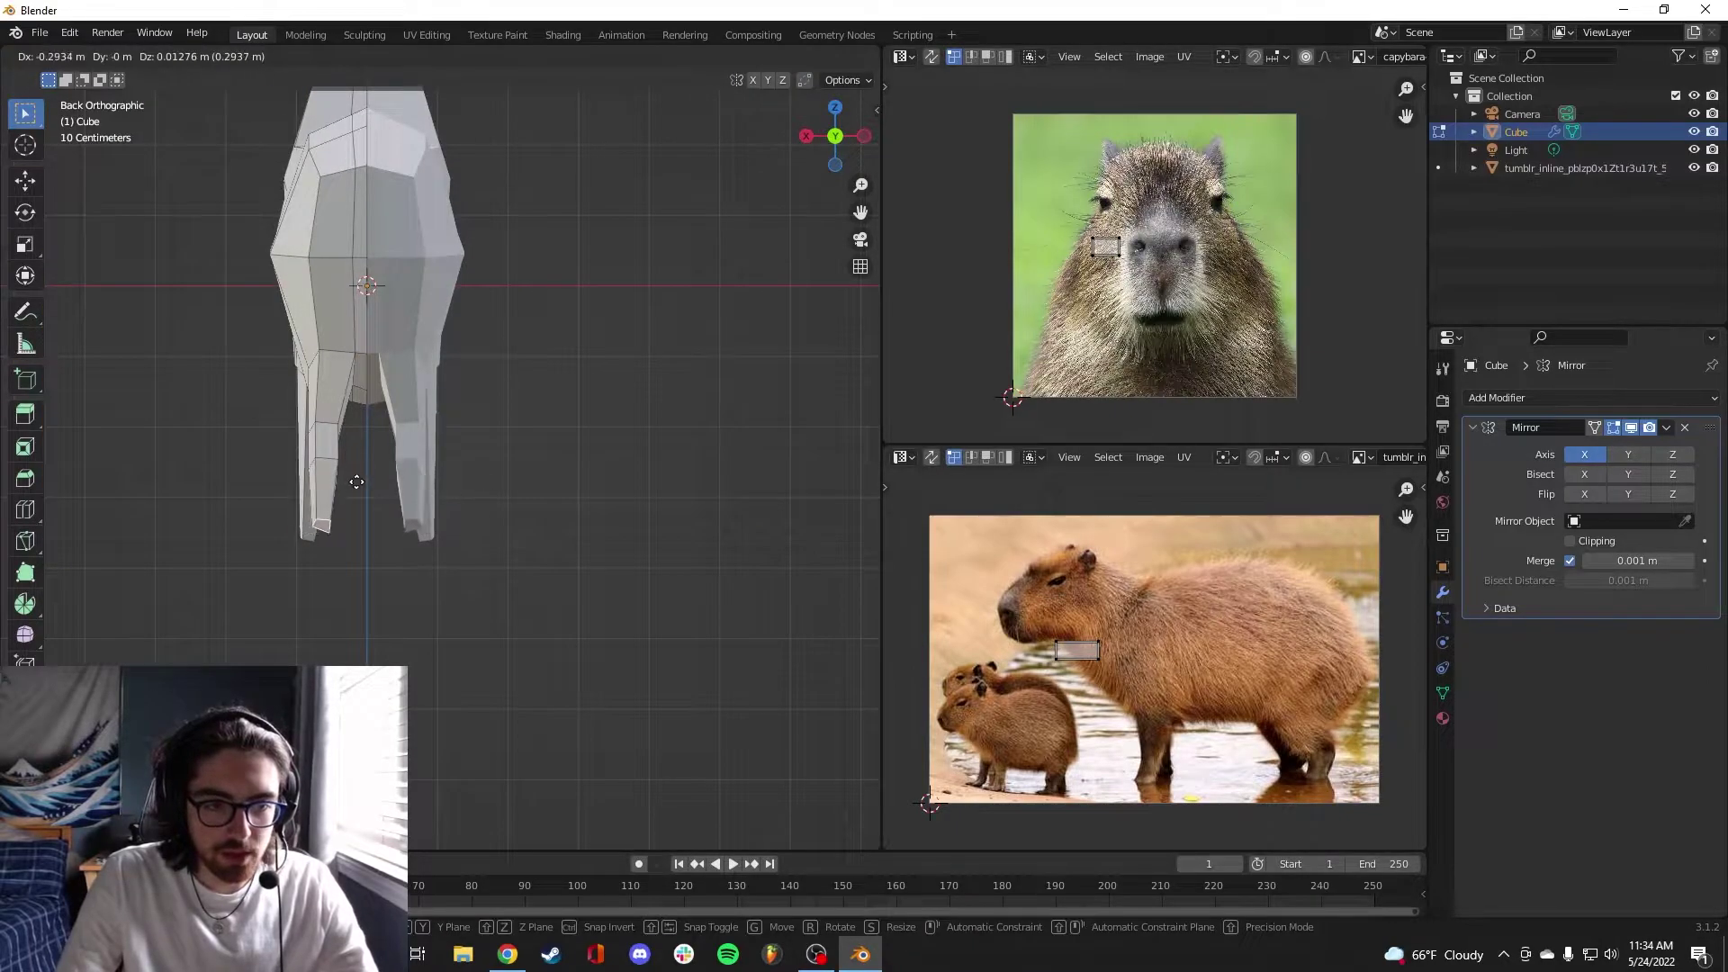
pyautogui.click(358, 481)
# Add a loop cut across the front leg at about mid-height and move it back about 0.2 m along Y to form the knee
pyautogui.moveTo(359, 482); pyautogui.dragTo(517, 476, button='middle')
pyautogui.scroll(-5, 564, 497)
pyautogui.scroll(4, 432, 463)
pyautogui.moveTo(347, 459)
pyautogui.mouseDown(button='middle')
pyautogui.moveTo(477, 461)
pyautogui.moveTo(354, 459)
pyautogui.mouseUp(button='middle')
pyautogui.hotkey('ctrl', 'r')
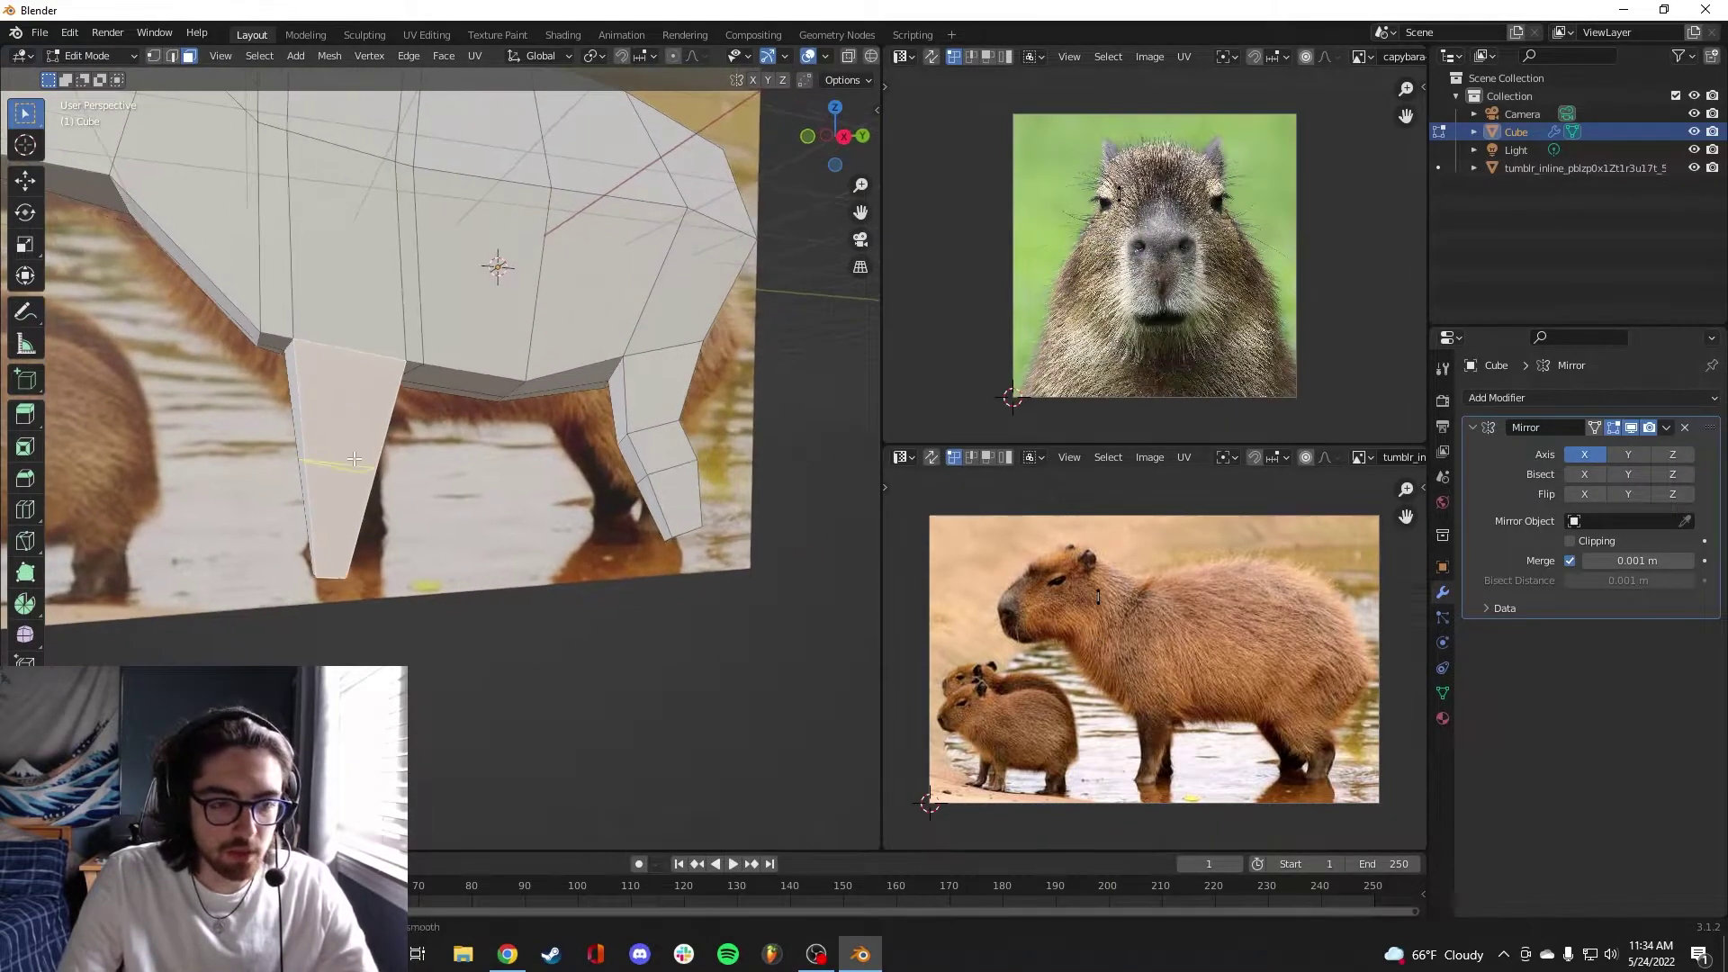
pyautogui.click(358, 466)
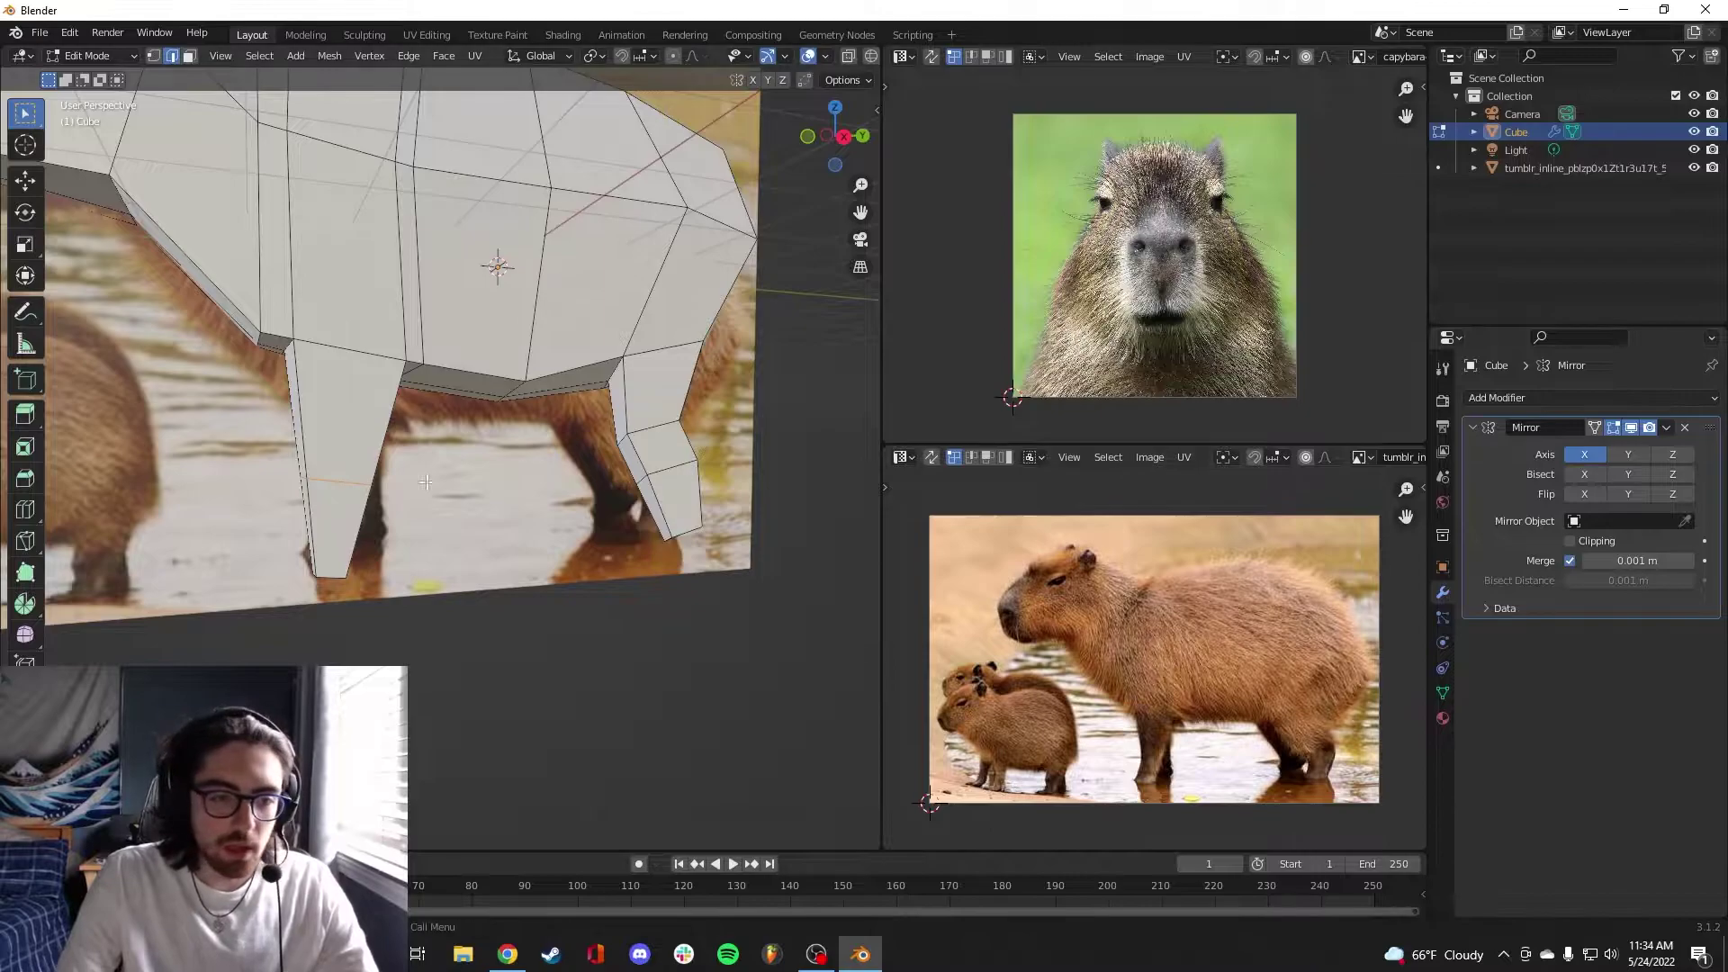
pyautogui.moveTo(426, 482); pyautogui.dragTo(400, 490, button='middle')
pyautogui.press('g')
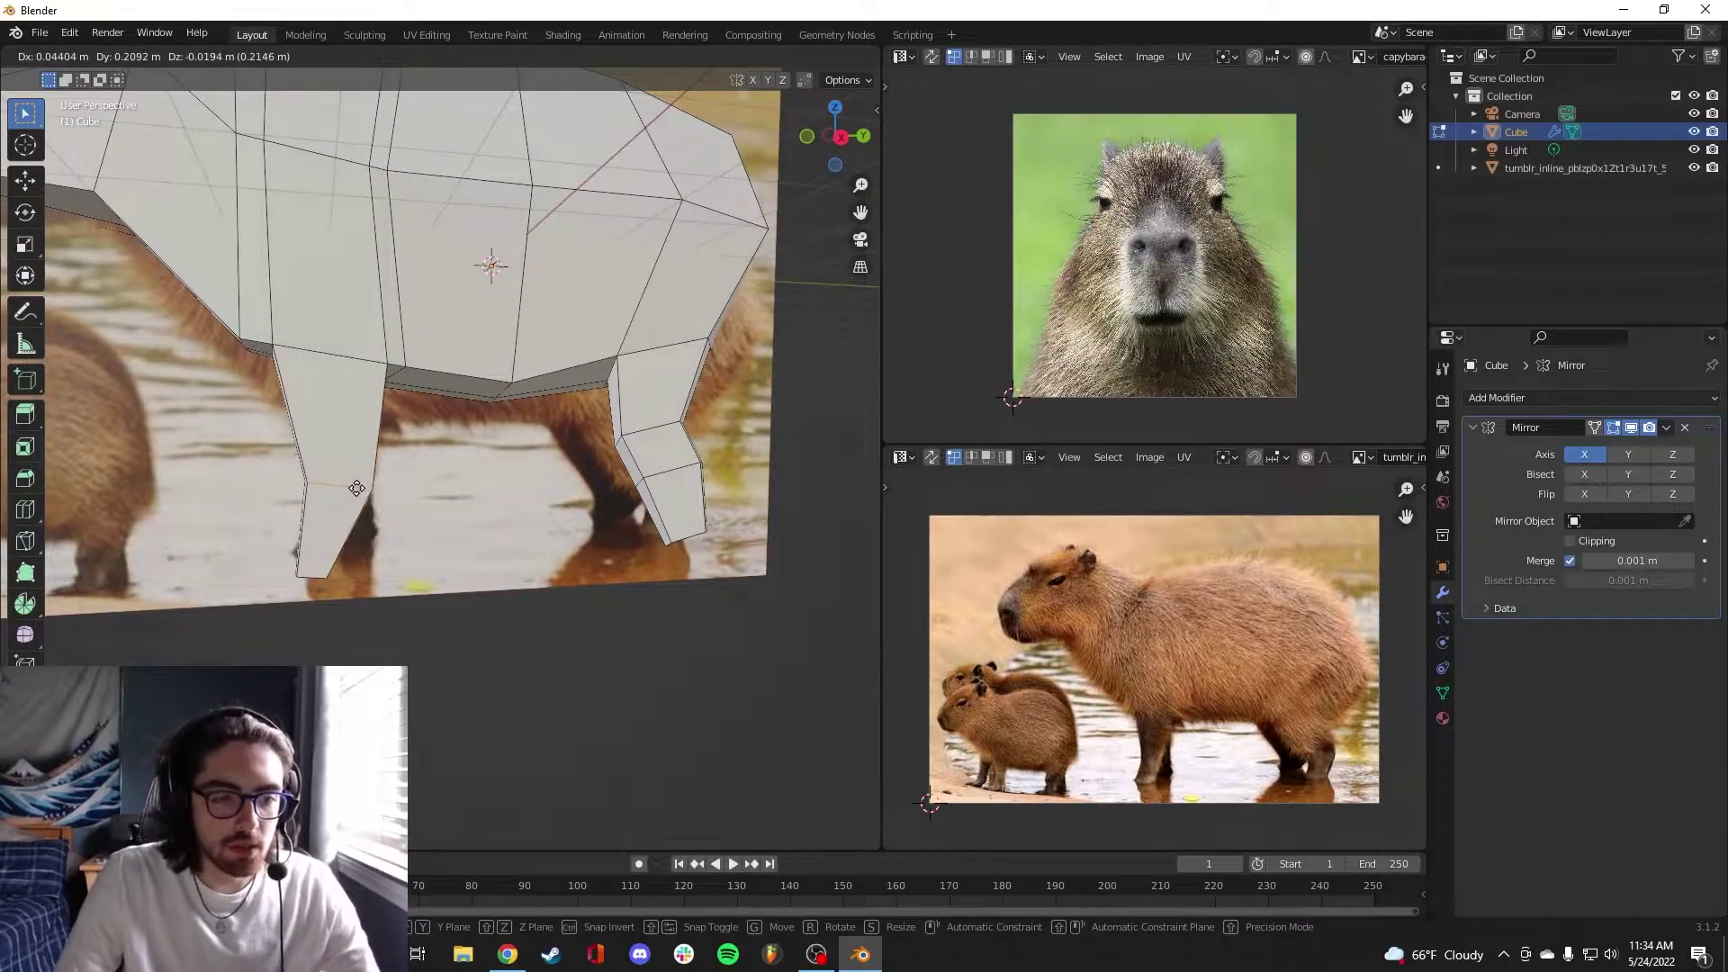
pyautogui.click(356, 488)
pyautogui.moveTo(357, 488); pyautogui.dragTo(630, 558, button='middle')
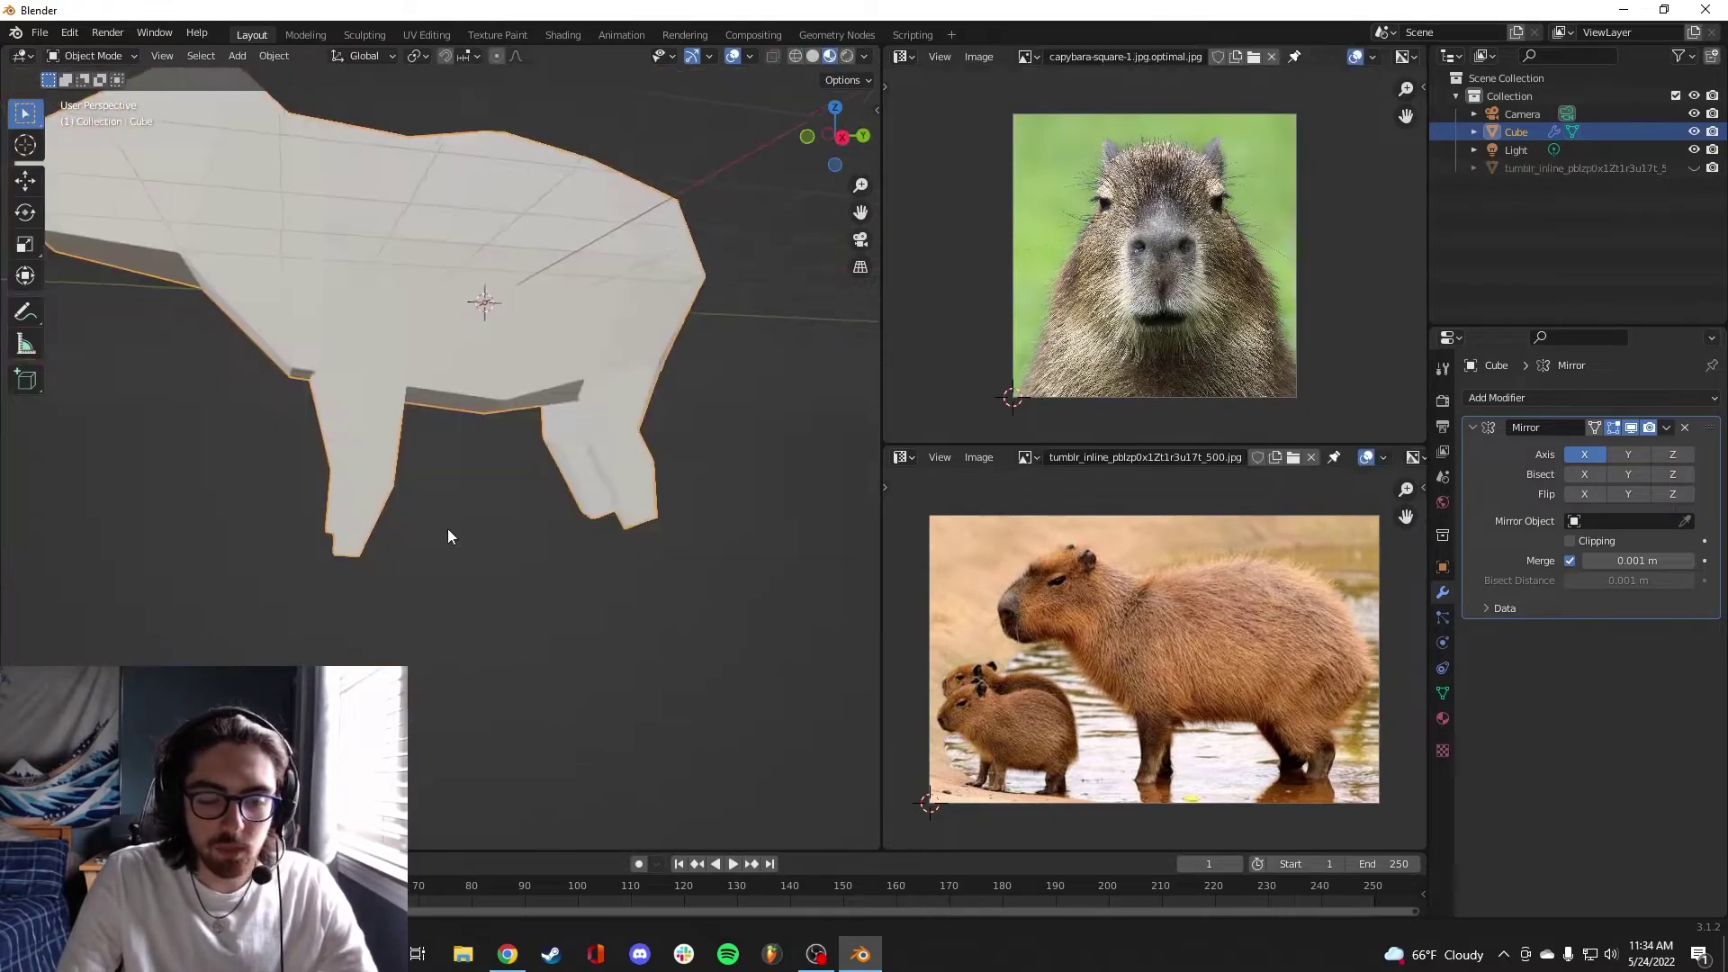
# Add a cube at the bottom of the front leg, scale it to about 0.2, and move it along X under the leg
pyautogui.press('Tab')
pyautogui.moveTo(321, 531); pyautogui.dragTo(630, 549, button='middle')
pyautogui.hotkey('shift', 'a')
pyautogui.click(537, 535)
pyautogui.press('s')
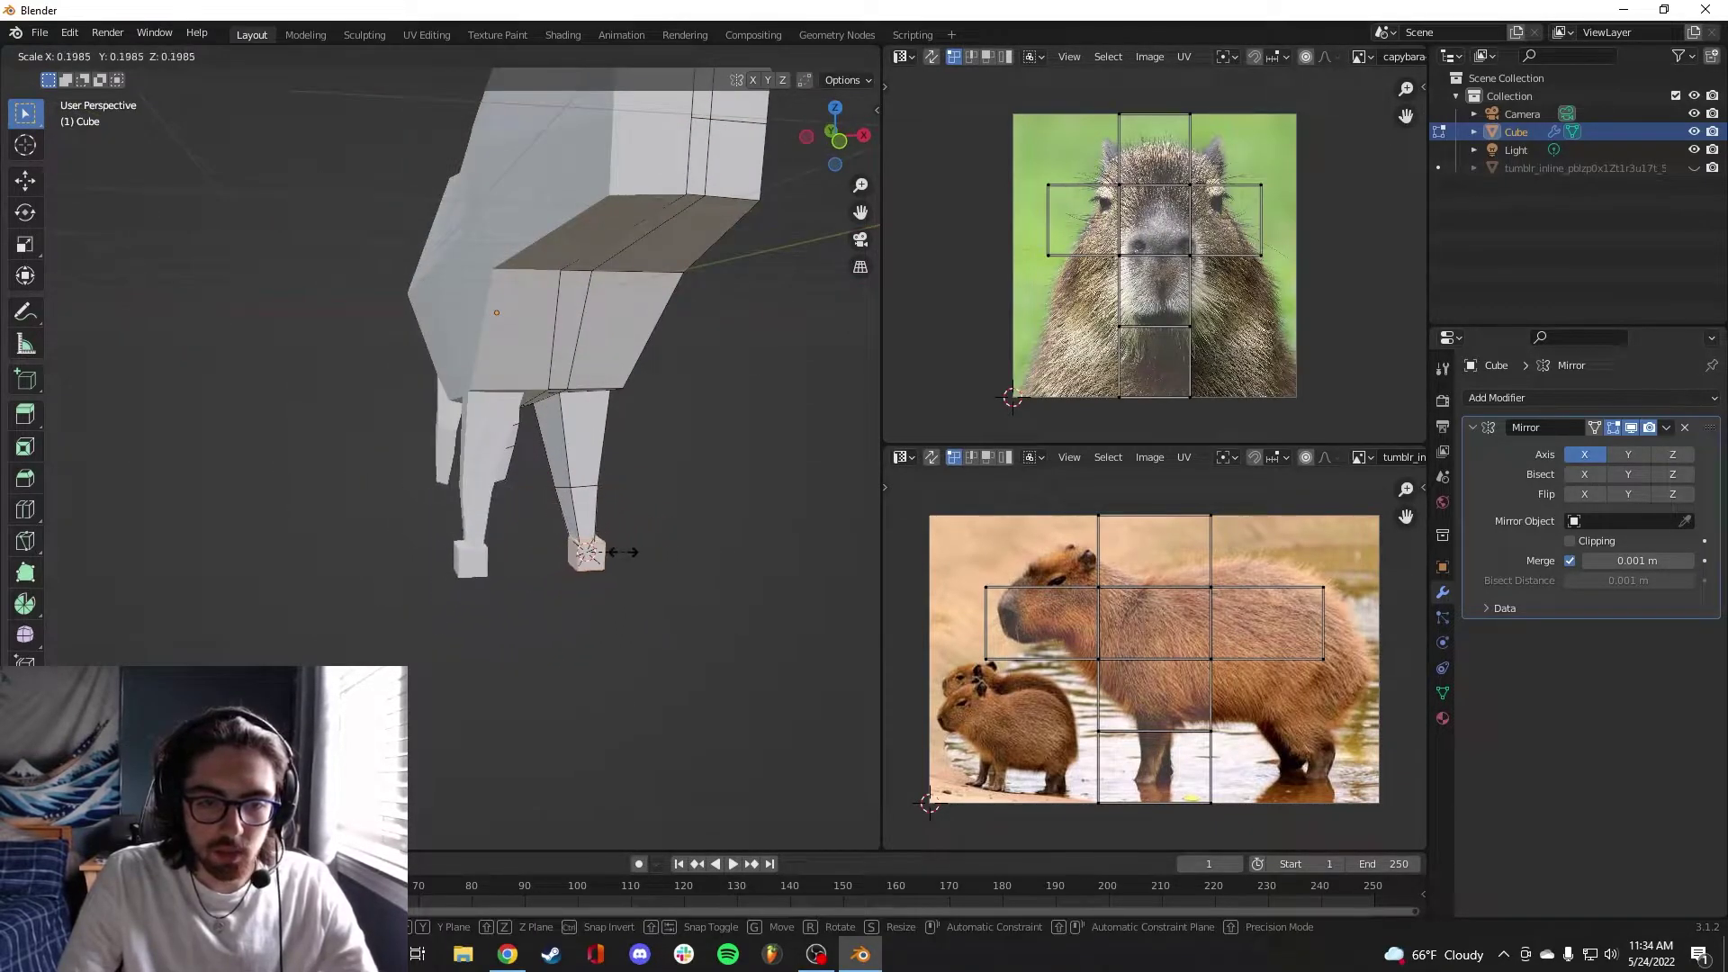
pyautogui.click(623, 553)
pyautogui.press('g')
pyautogui.press('x')
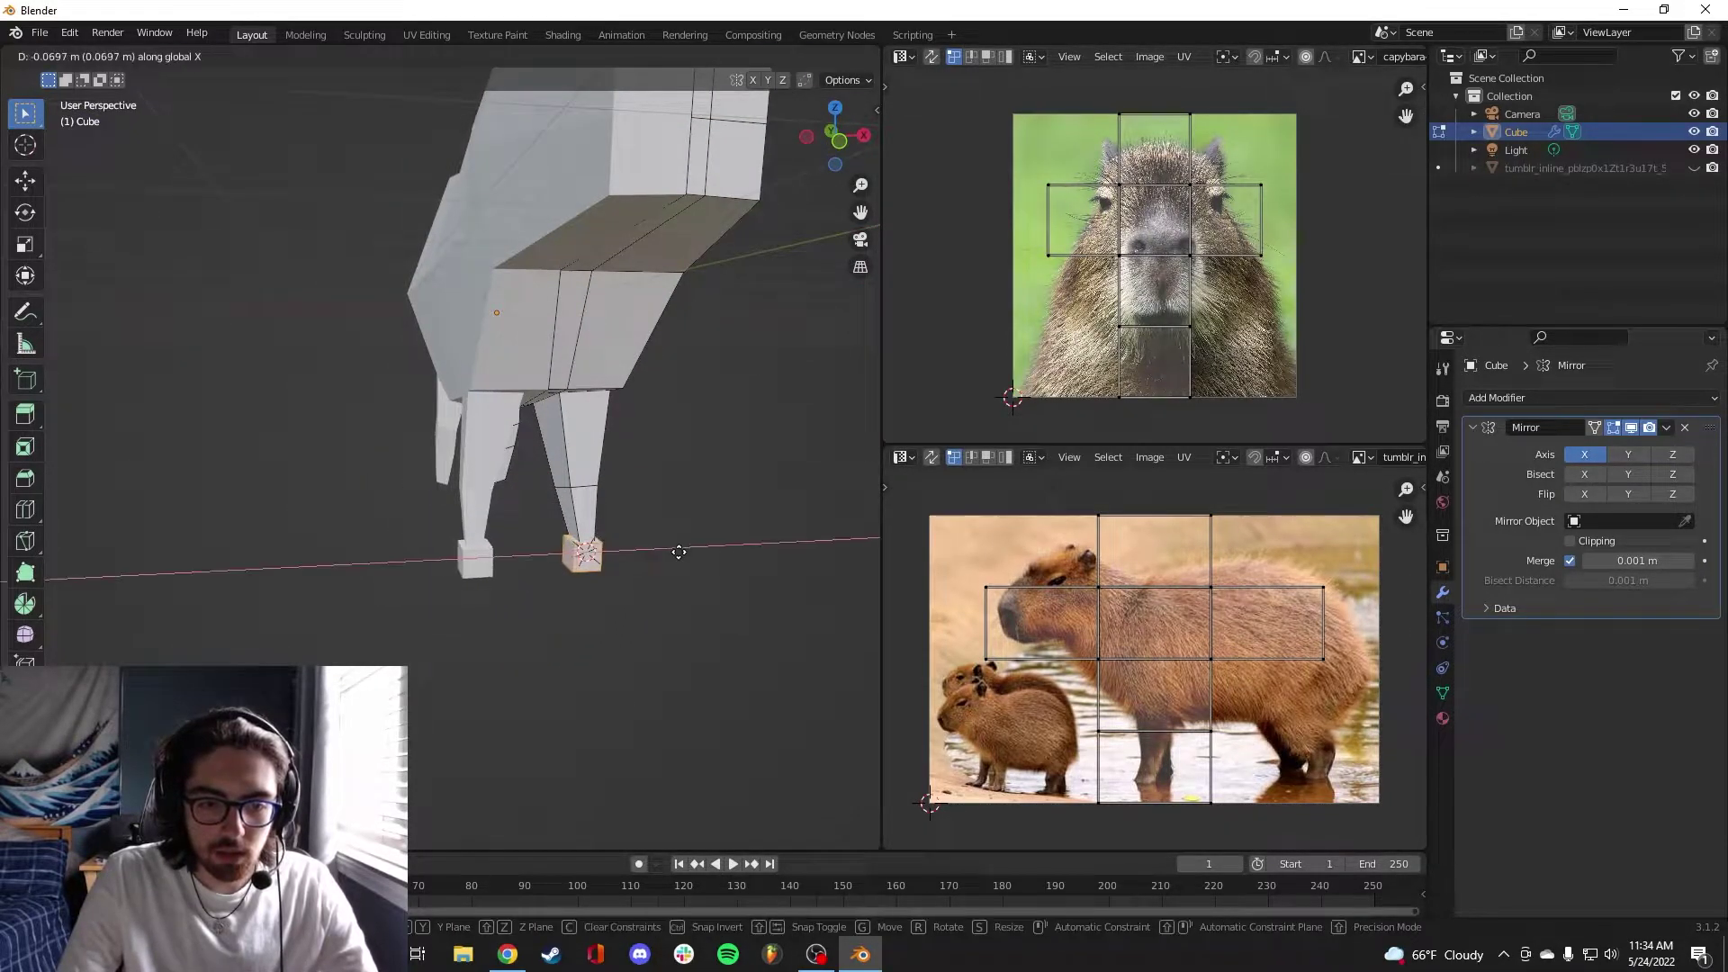
pyautogui.click(680, 549)
# Flatten the front foot cube along Z and position it under the end of the front leg
pyautogui.moveTo(687, 544); pyautogui.dragTo(636, 584, button='middle')
pyautogui.press('s')
pyautogui.press('z')
pyautogui.click(435, 515)
pyautogui.press('g')
pyautogui.click(436, 555)
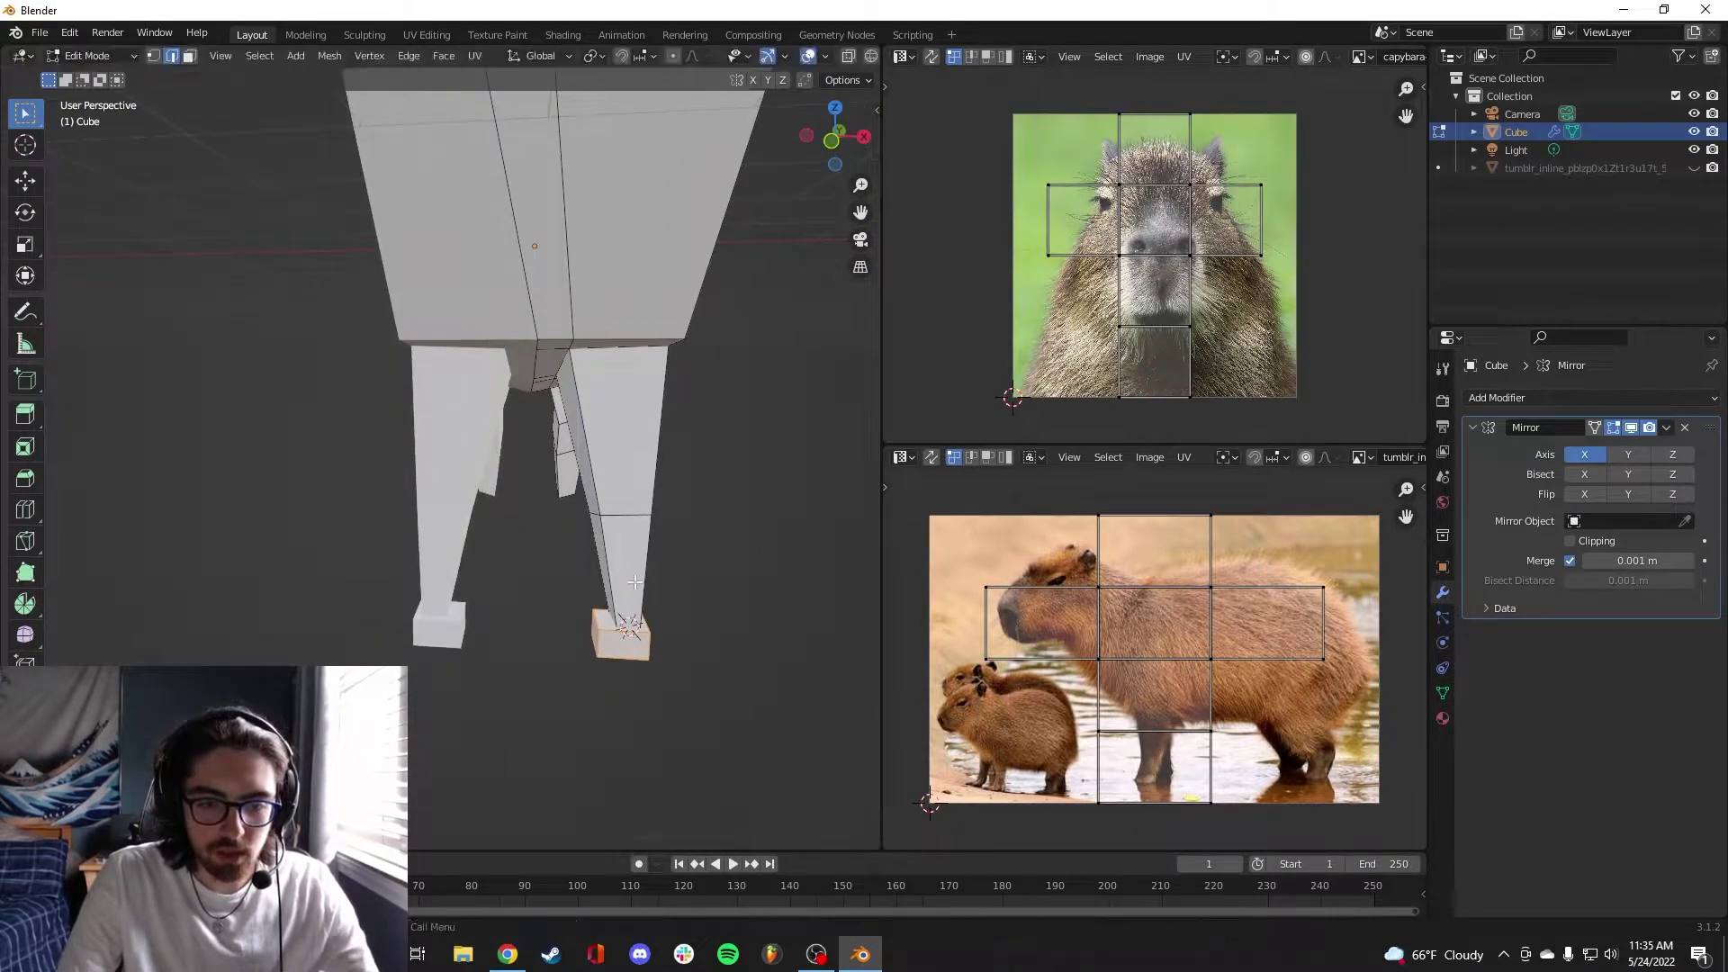
pyautogui.press('x')
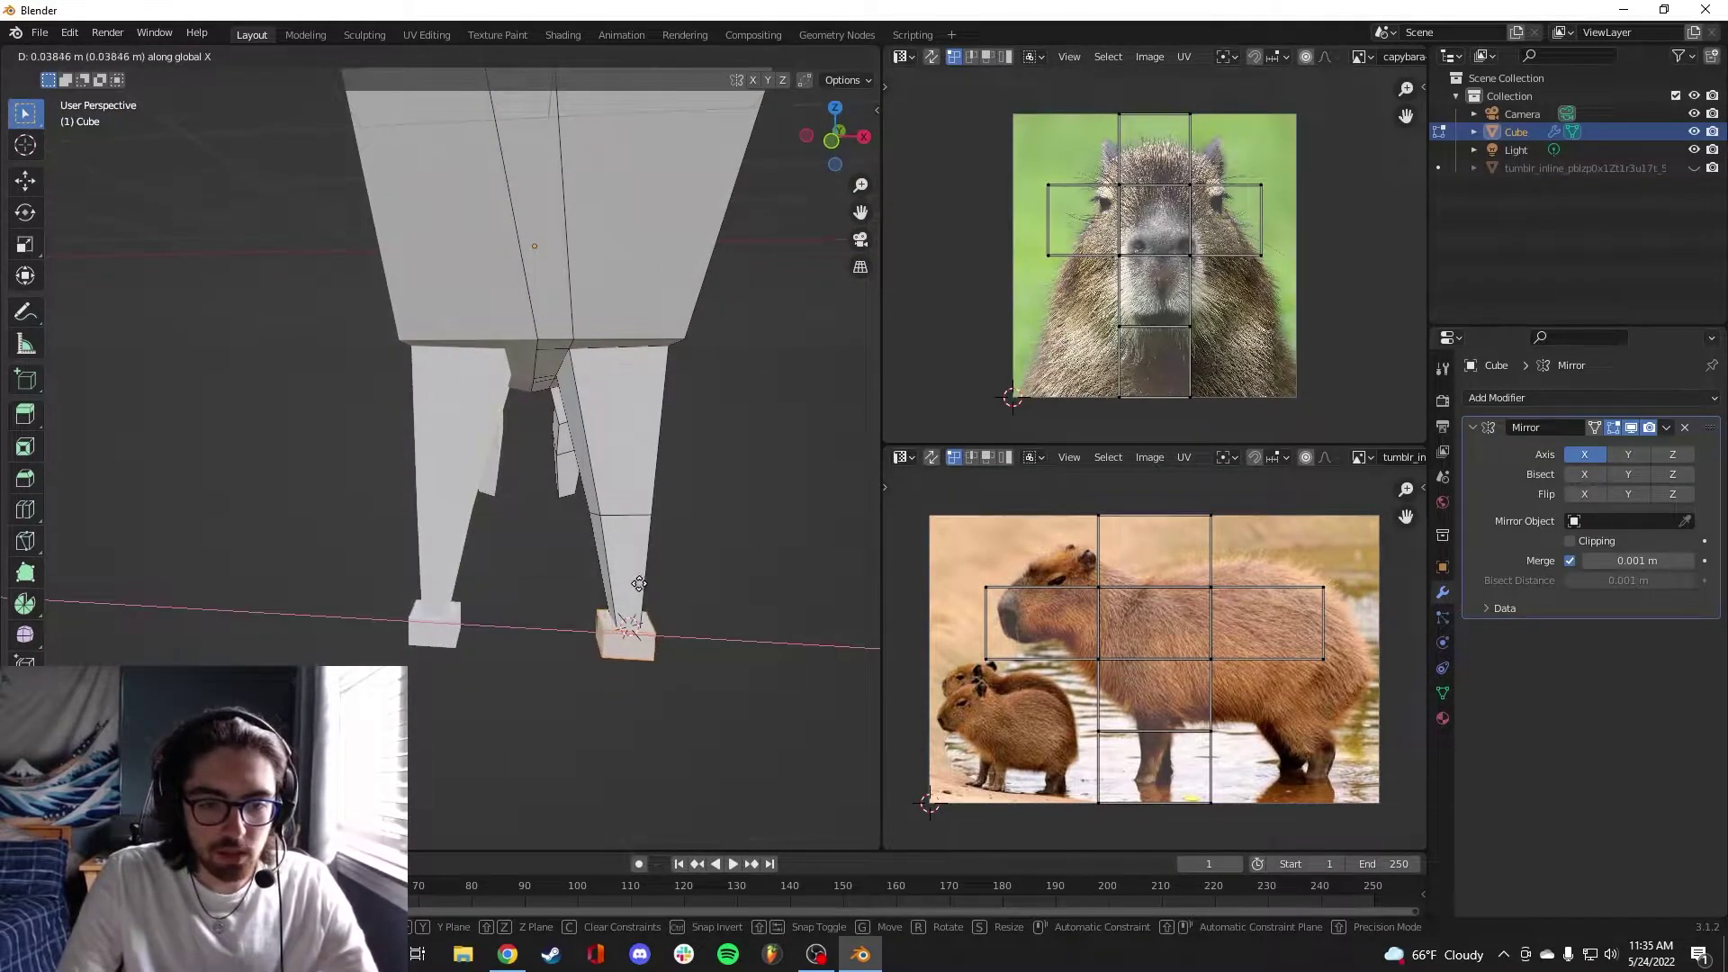
pyautogui.rightClick(635, 584)
# Add a second cube at the bottom of the hind leg, scale it down, and shift it along Y under the leg
pyautogui.moveTo(635, 584); pyautogui.dragTo(585, 536, button='middle')
pyautogui.moveTo(798, 549); pyautogui.dragTo(612, 505, button='middle')
pyautogui.click(677, 524)
pyautogui.keyDown('shift'); pyautogui.rightClick(543, 455); pyautogui.keyUp('shift')
pyautogui.hotkey('ctrl', 'alt', 'z')
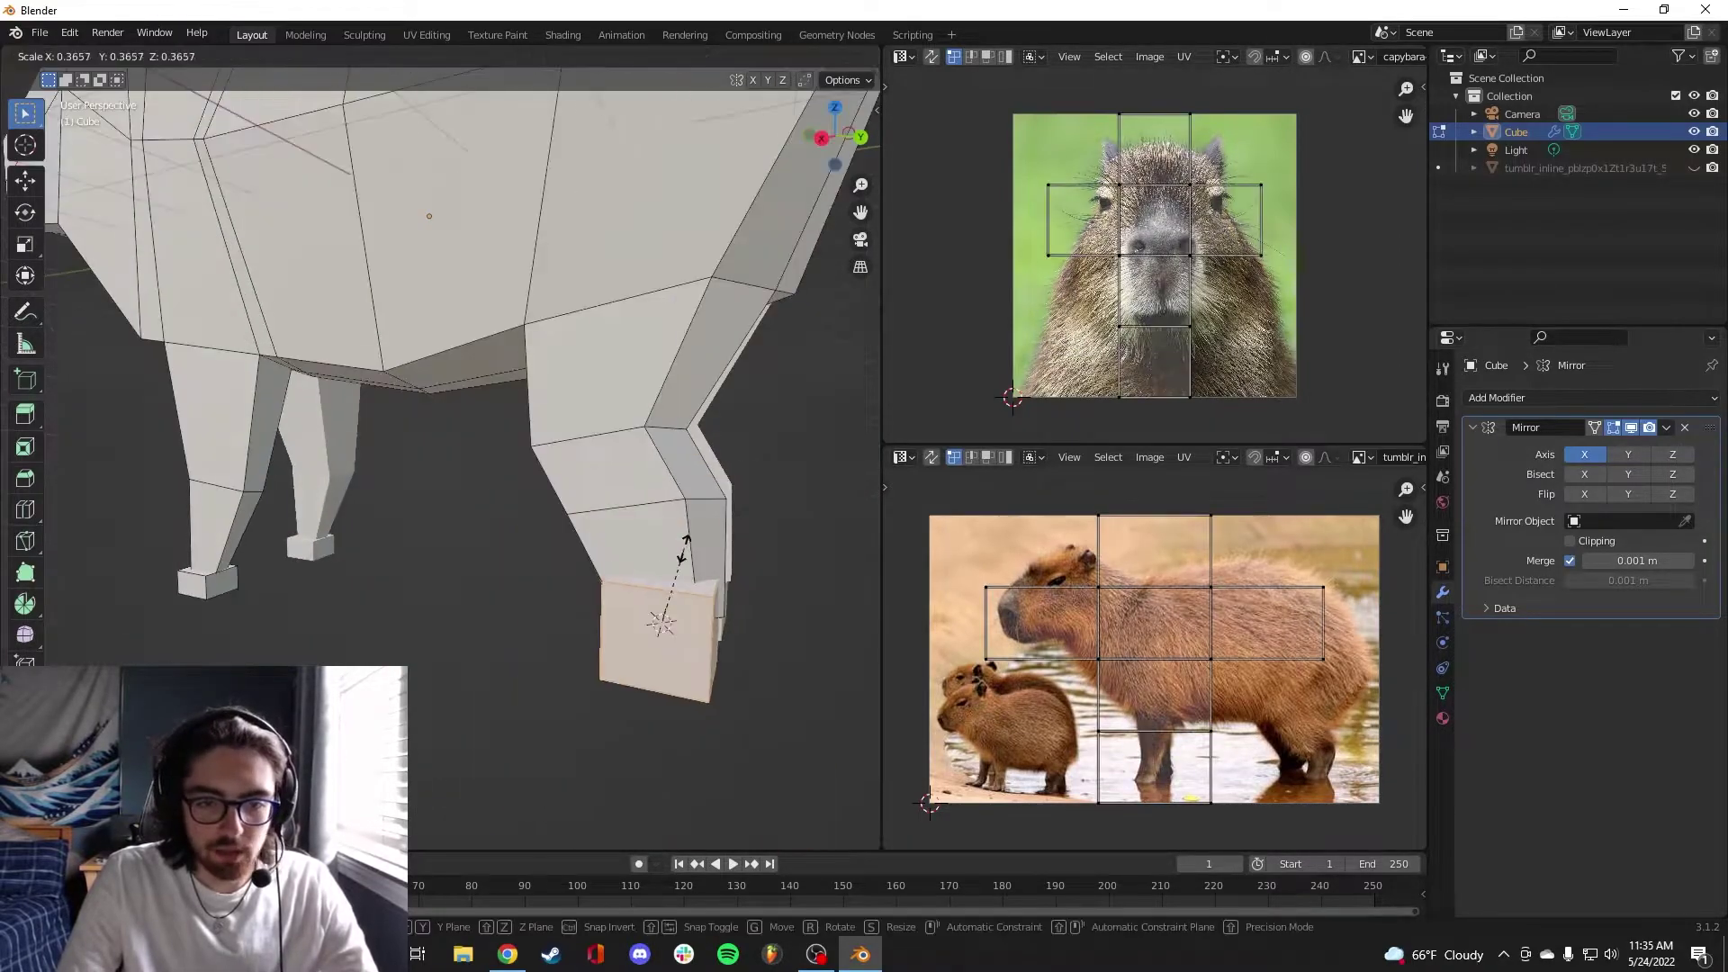
pyautogui.press('x')
pyautogui.click(756, 625)
pyautogui.press('g')
pyautogui.press('y')
pyautogui.click(745, 628)
pyautogui.moveTo(747, 612); pyautogui.dragTo(760, 576, button='middle')
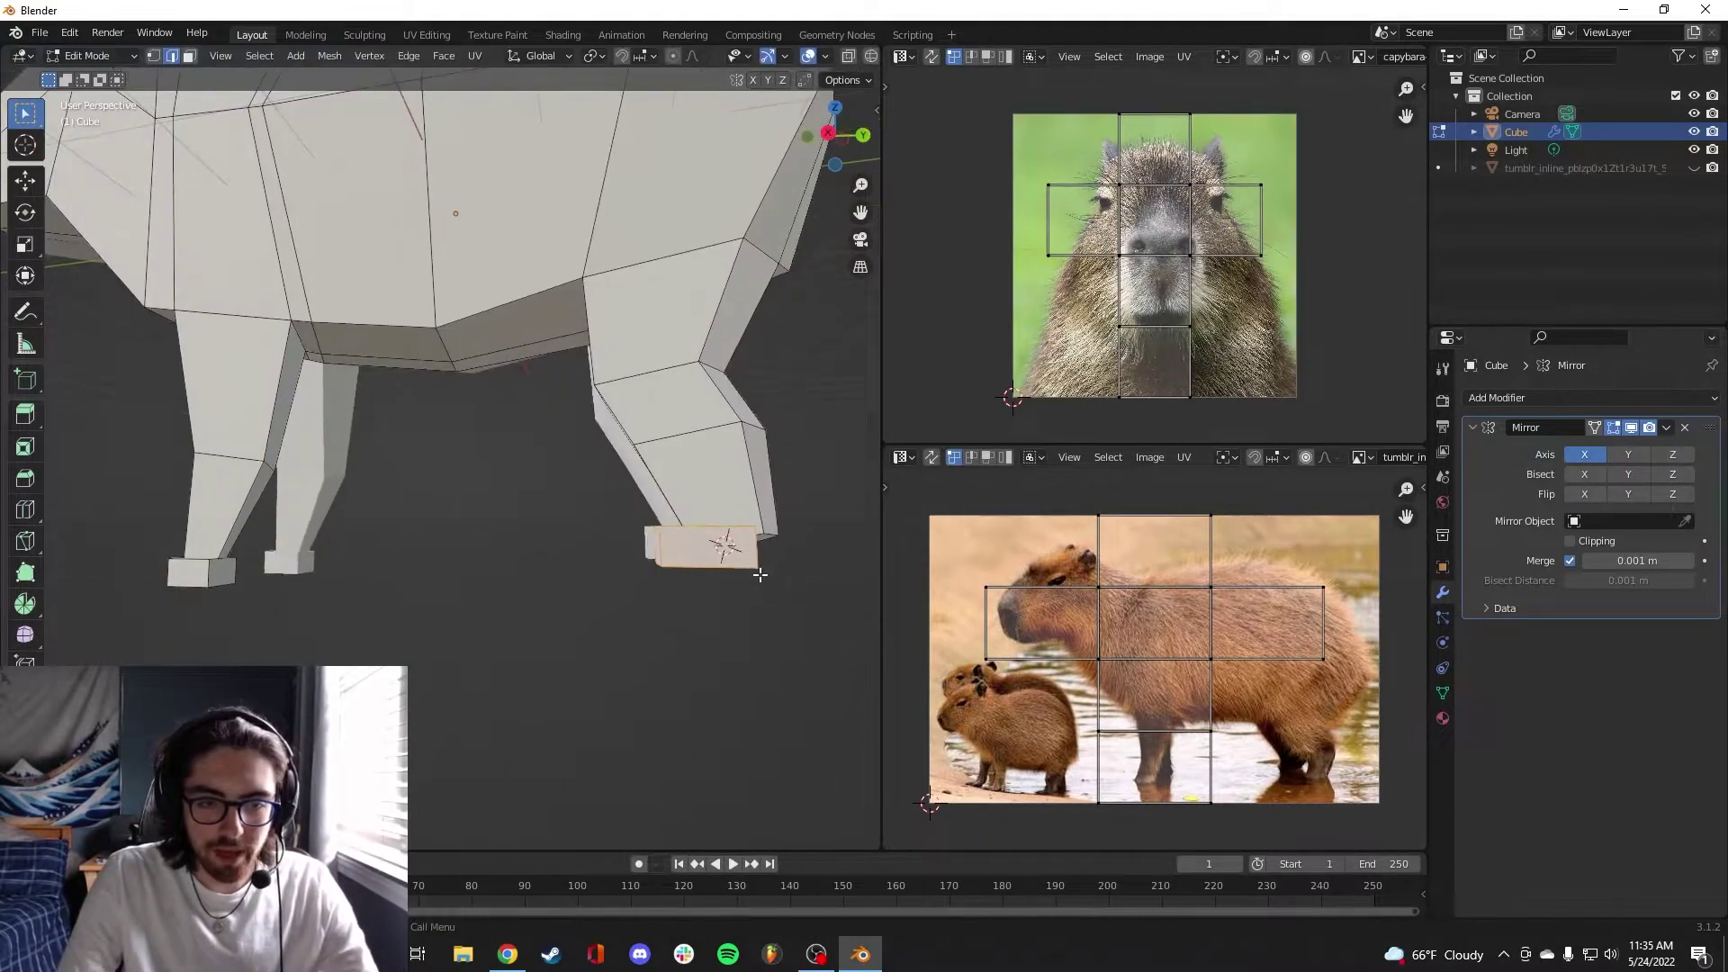
# Try rescaling and repositioning the new hind foot cube, and delete it
pyautogui.press('s')
pyautogui.click(748, 590)
pyautogui.press('KP_1')
pyautogui.press('g')
pyautogui.click(699, 606)
pyautogui.press('x')
# Duplicate the front foot block, move the copy along Y under the hind leg, and scale it up
pyautogui.press('v')
pyautogui.press('l')
pyautogui.hotkey('shift', 'd')
pyautogui.press('x')
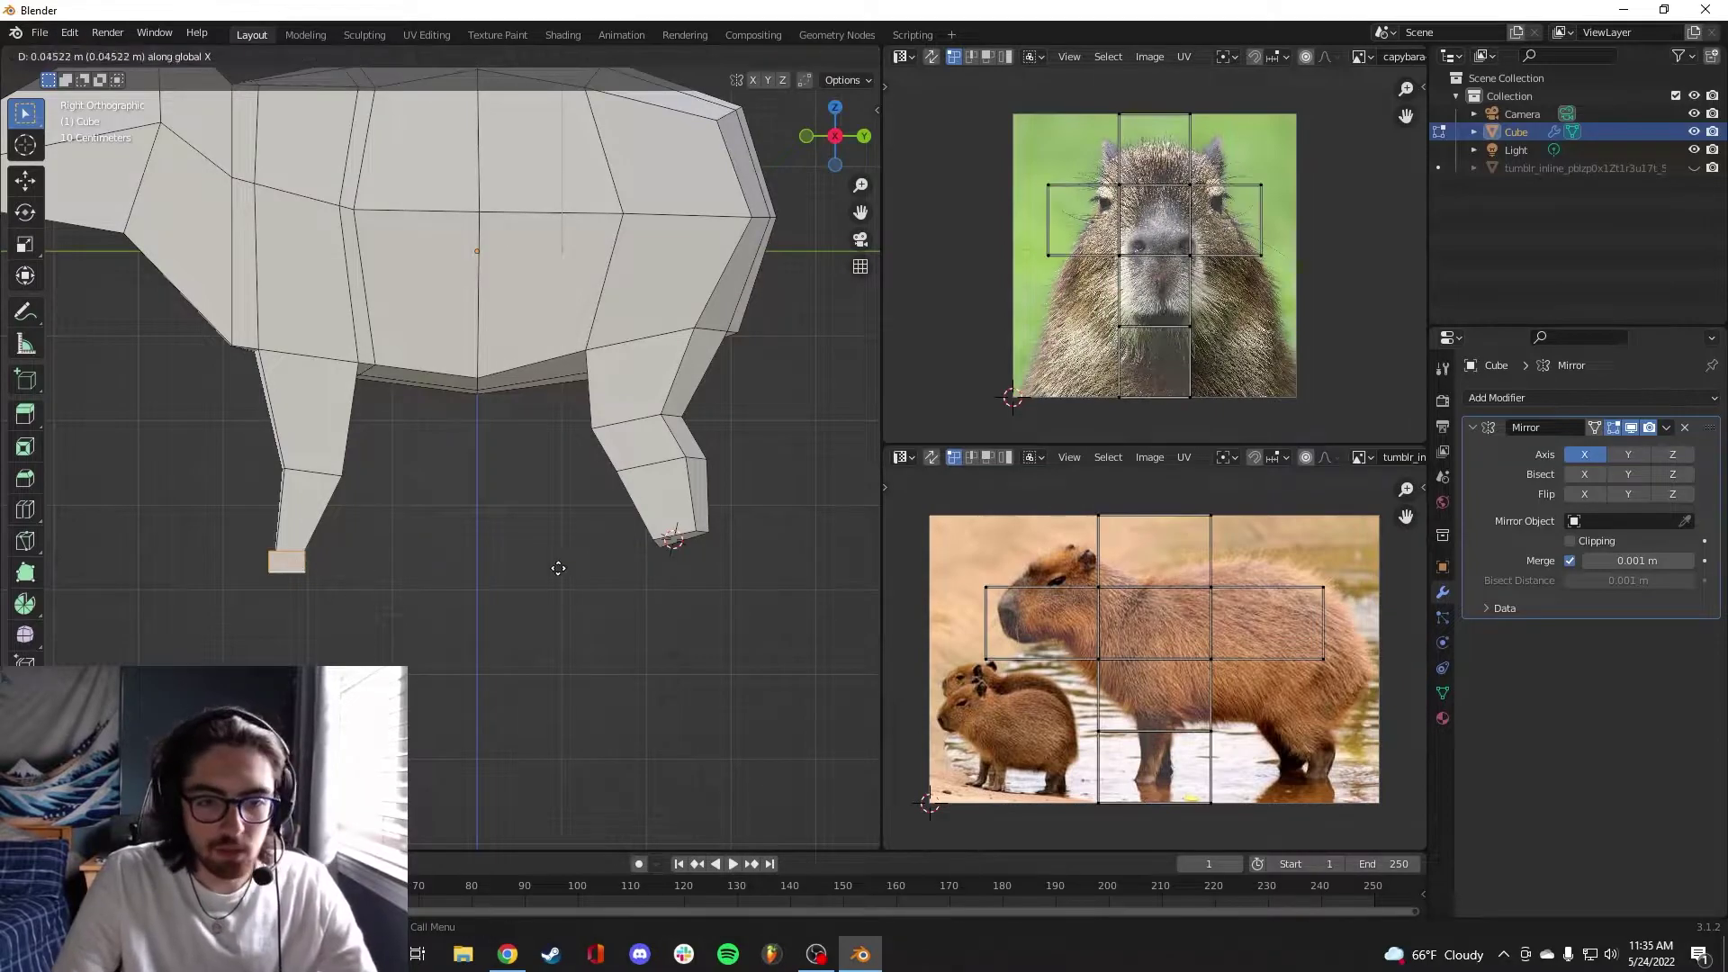
pyautogui.press('y')
pyautogui.click(684, 573)
pyautogui.press('s')
pyautogui.click(706, 575)
# Extrude the hind leg's end face down to meet the hind foot block
pyautogui.scroll(2, 629, 539)
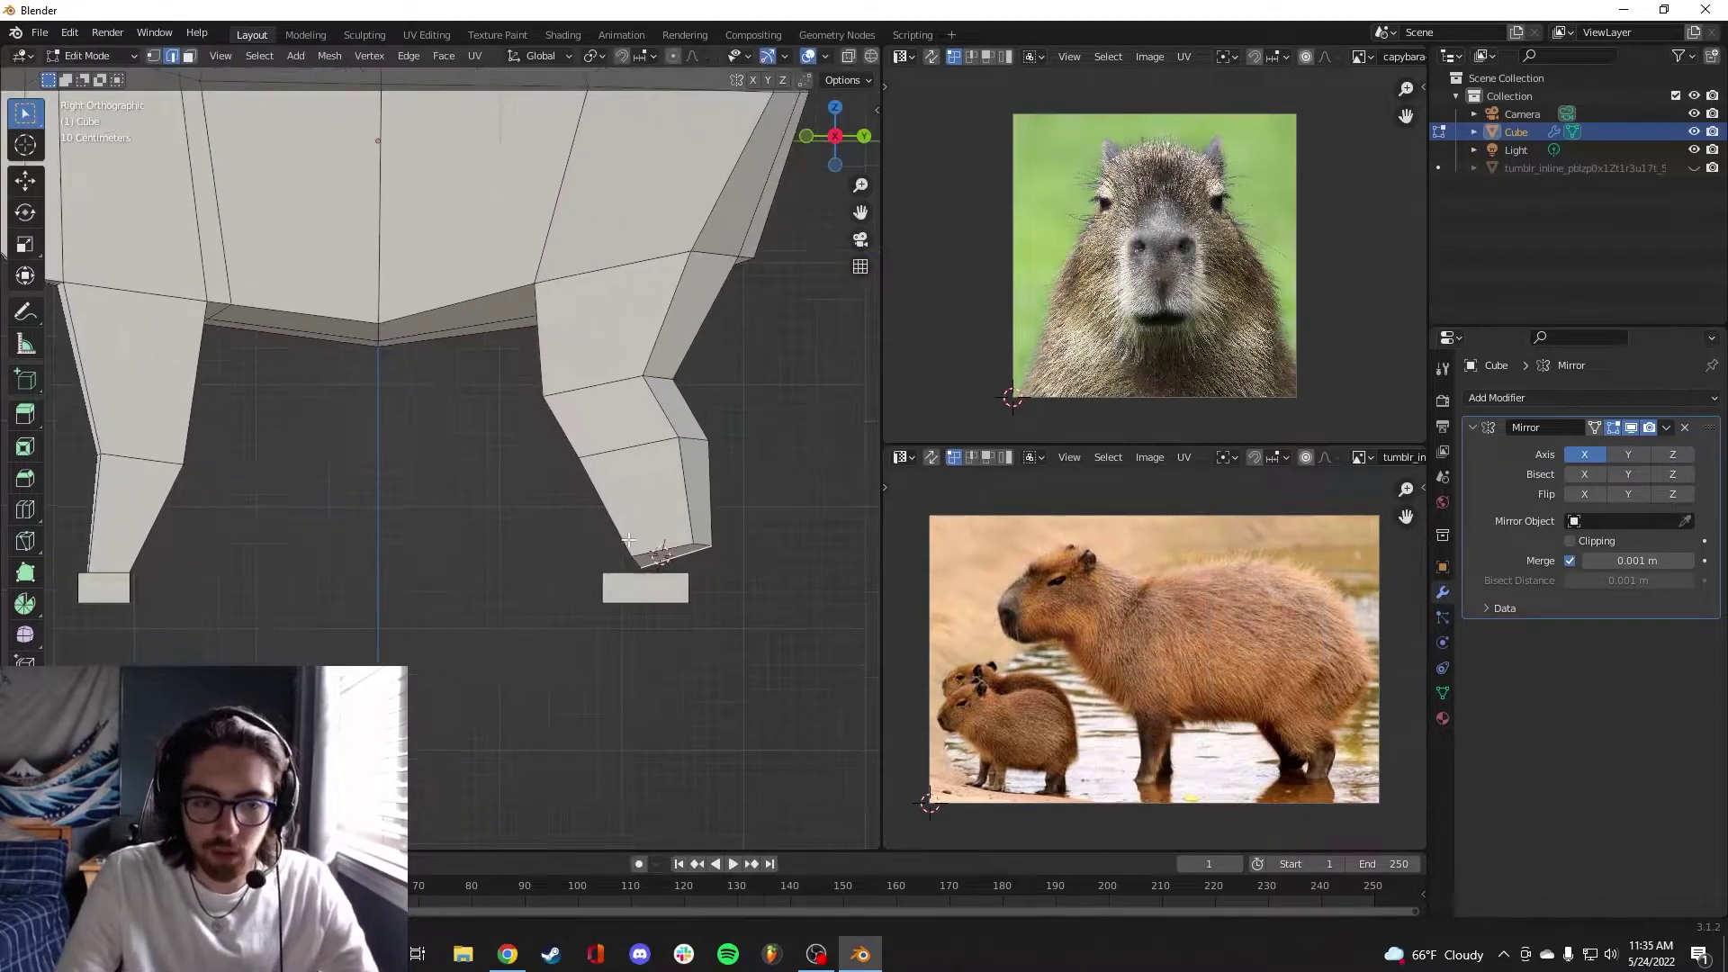
pyautogui.press('e')
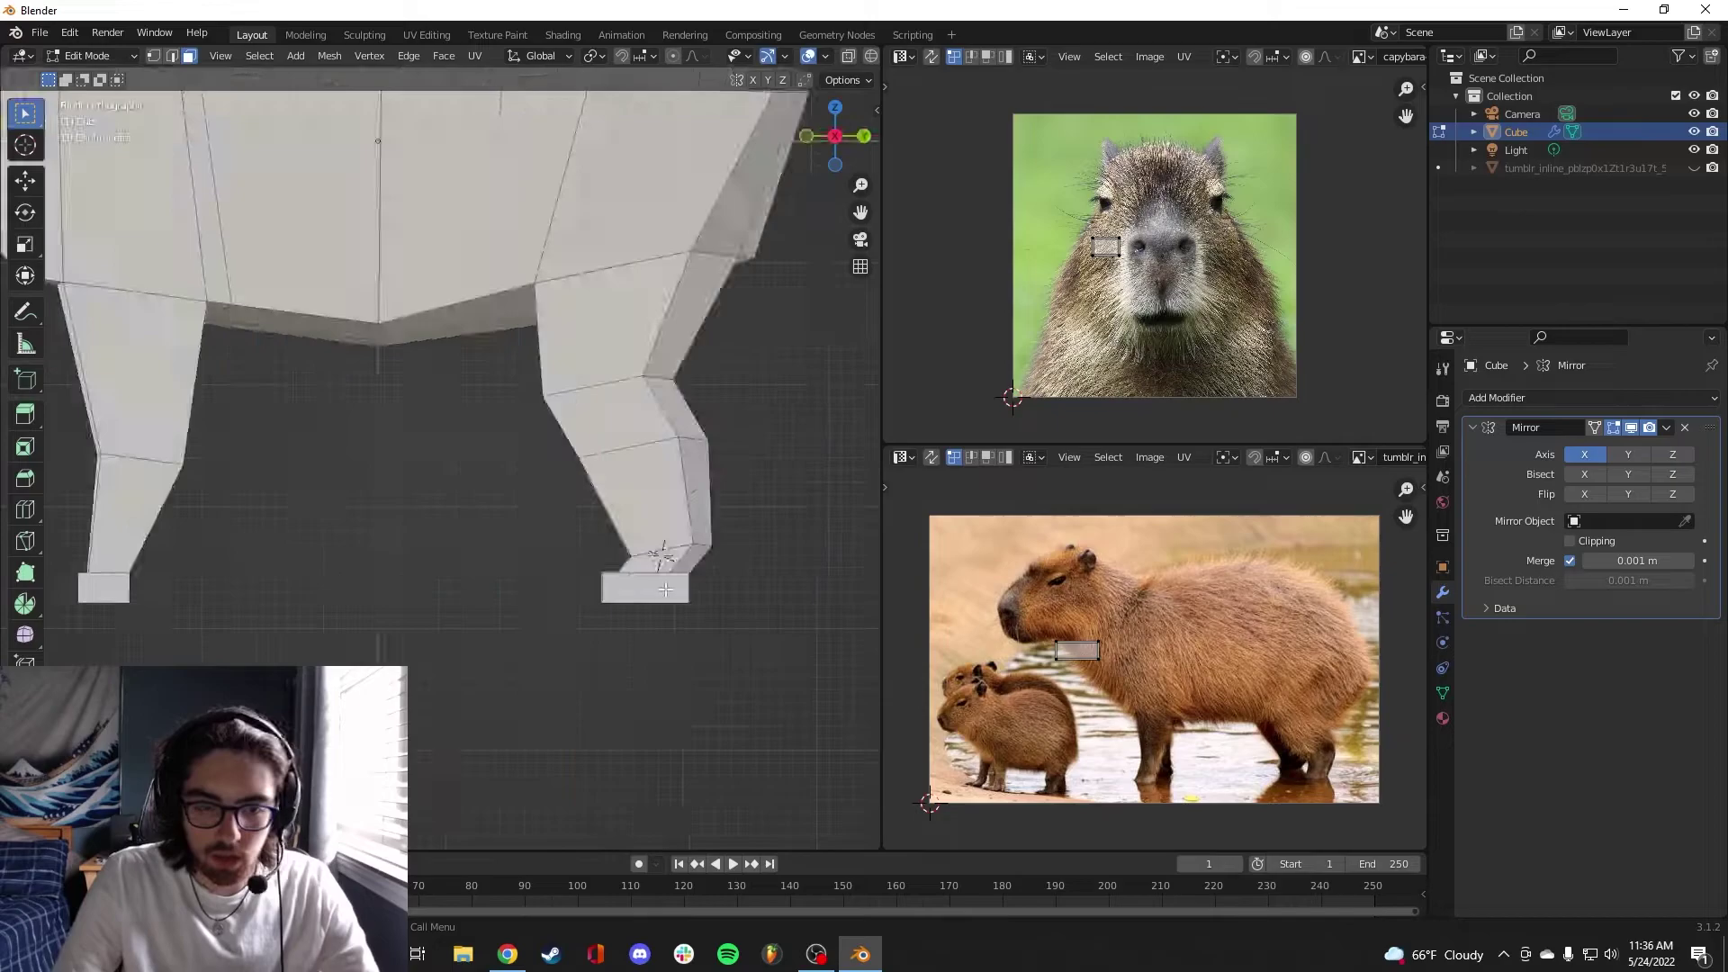
pyautogui.moveTo(709, 584); pyautogui.dragTo(215, 402, button='middle')
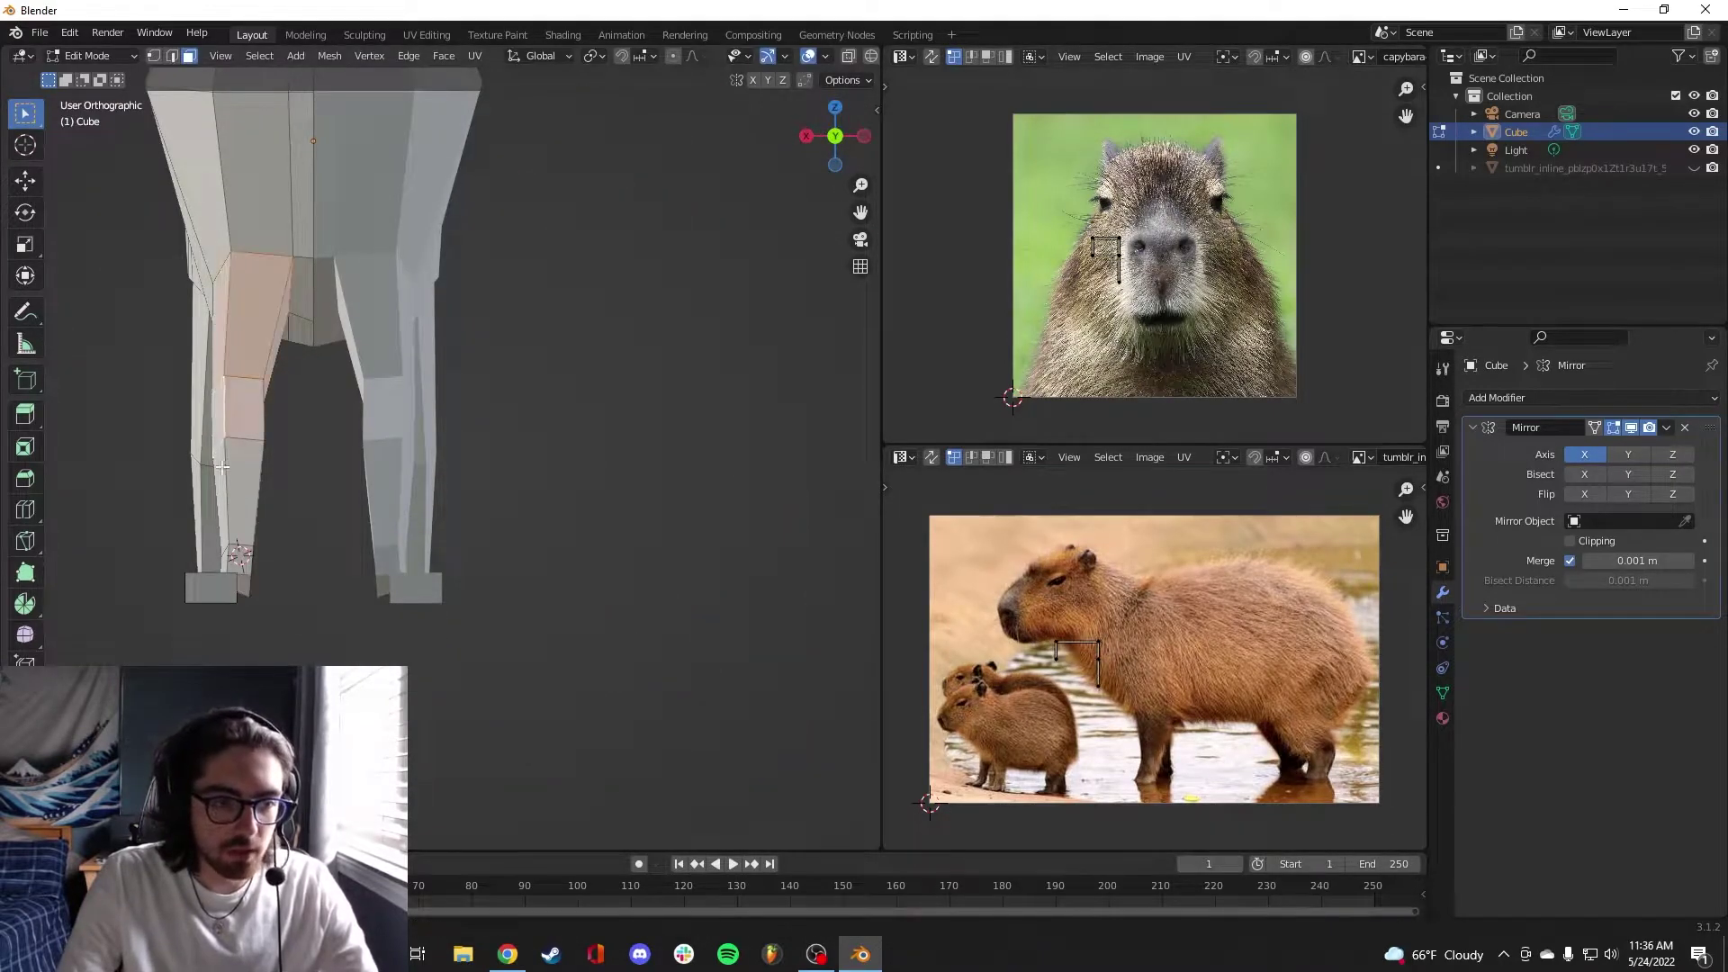
pyautogui.moveTo(222, 466); pyautogui.dragTo(607, 484, button='middle')
pyautogui.click(617, 636)
pyautogui.scroll(-3, 618, 636)
pyautogui.press('KP_5')
pyautogui.scroll(-2, 451, 524)
pyautogui.press('Tab')
pyautogui.scroll(2, 446, 536)
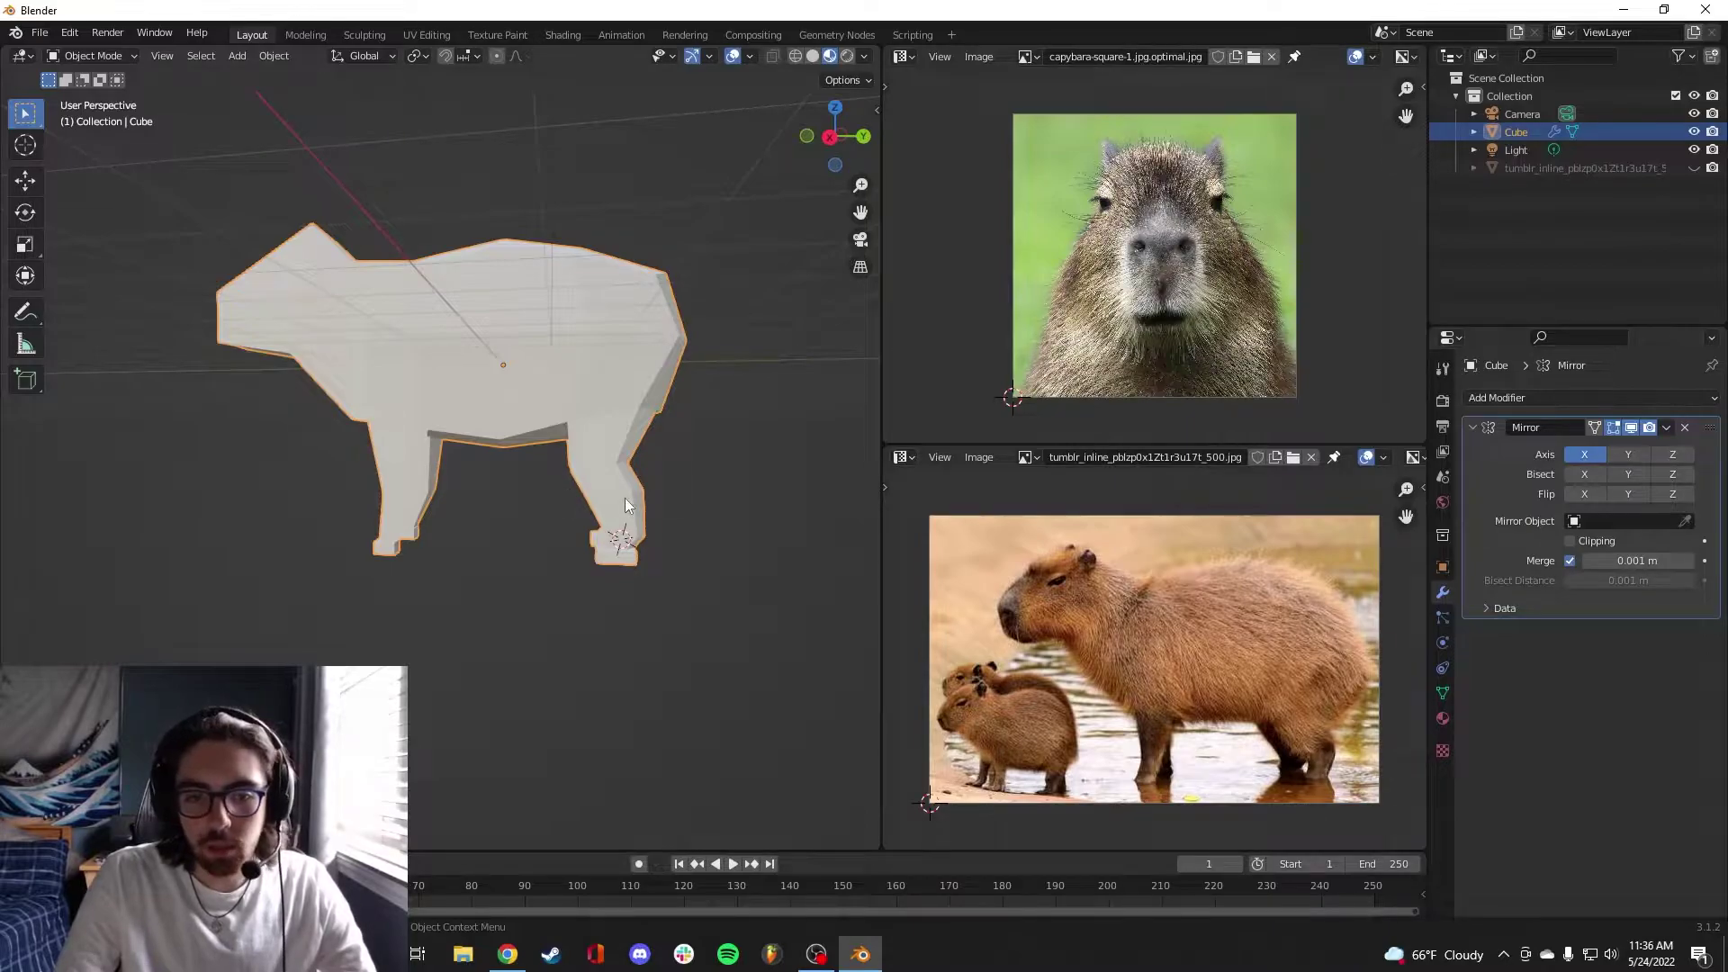
# Move edges of the hind leg to refine its knee and hock shape, following the side reference
pyautogui.moveTo(640, 481); pyautogui.dragTo(630, 504, button='middle')
pyautogui.scroll(2, 630, 504)
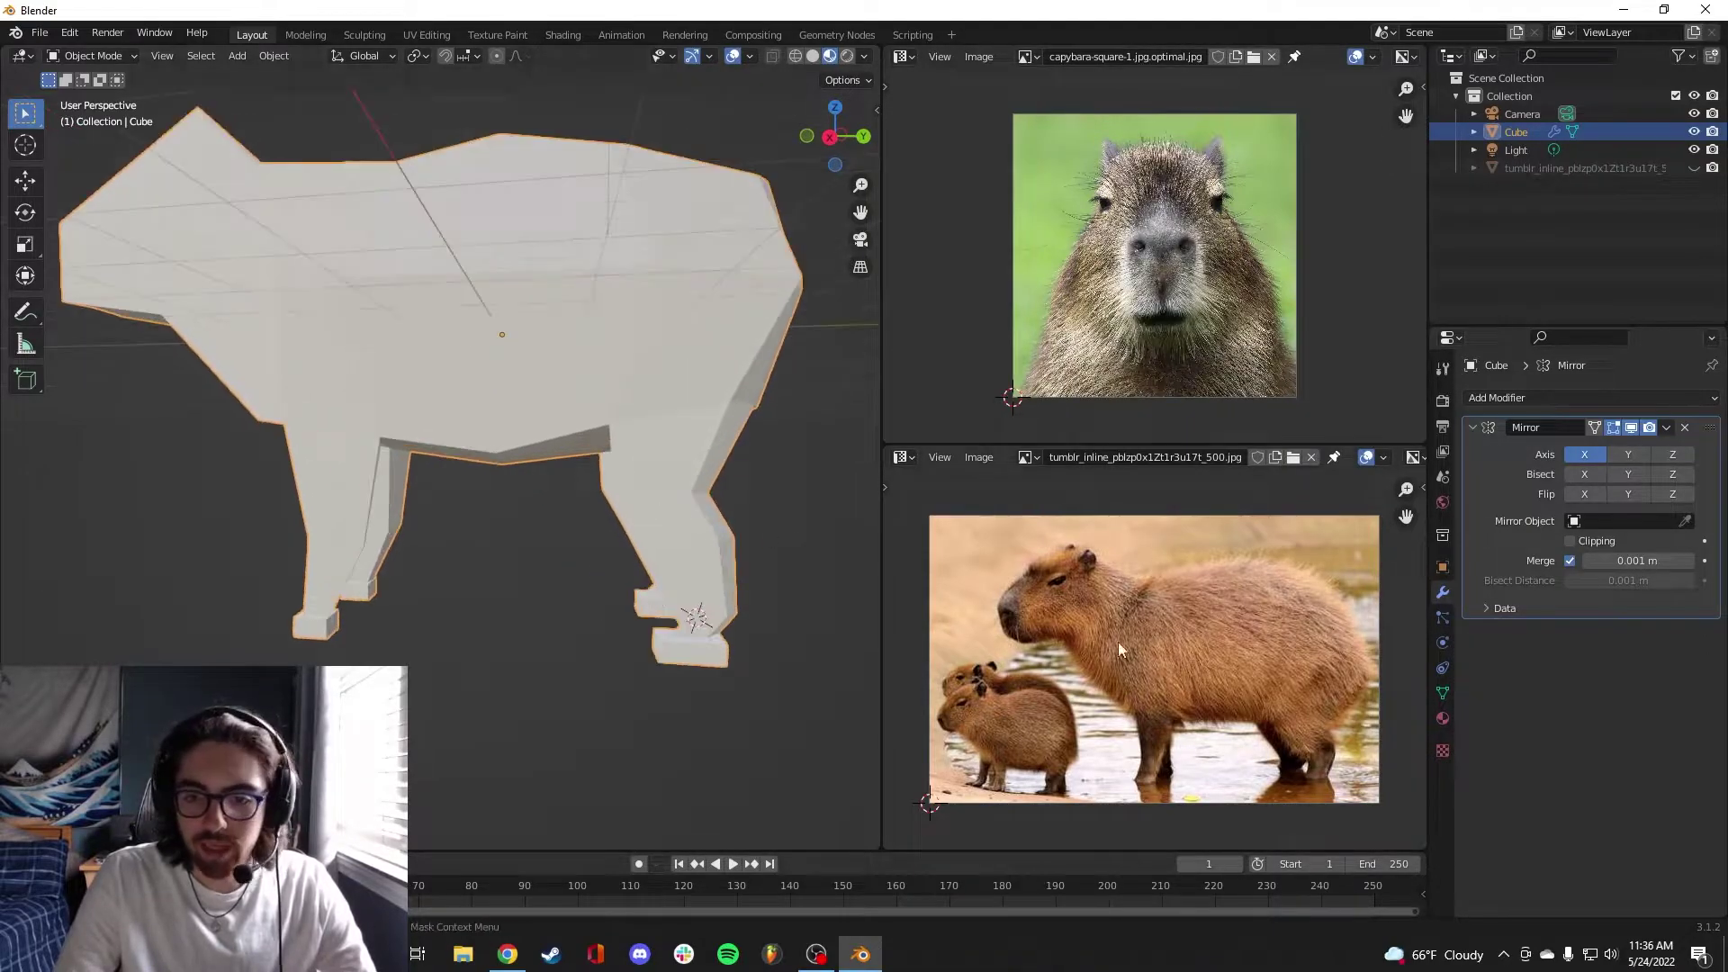
pyautogui.keyDown('shift'); pyautogui.moveTo(724, 469); pyautogui.dragTo(752, 567, button='middle'); pyautogui.keyUp('shift')
pyautogui.press('Tab')
pyautogui.press('2')
pyautogui.press('g')
pyautogui.click(716, 550)
pyautogui.press('g')
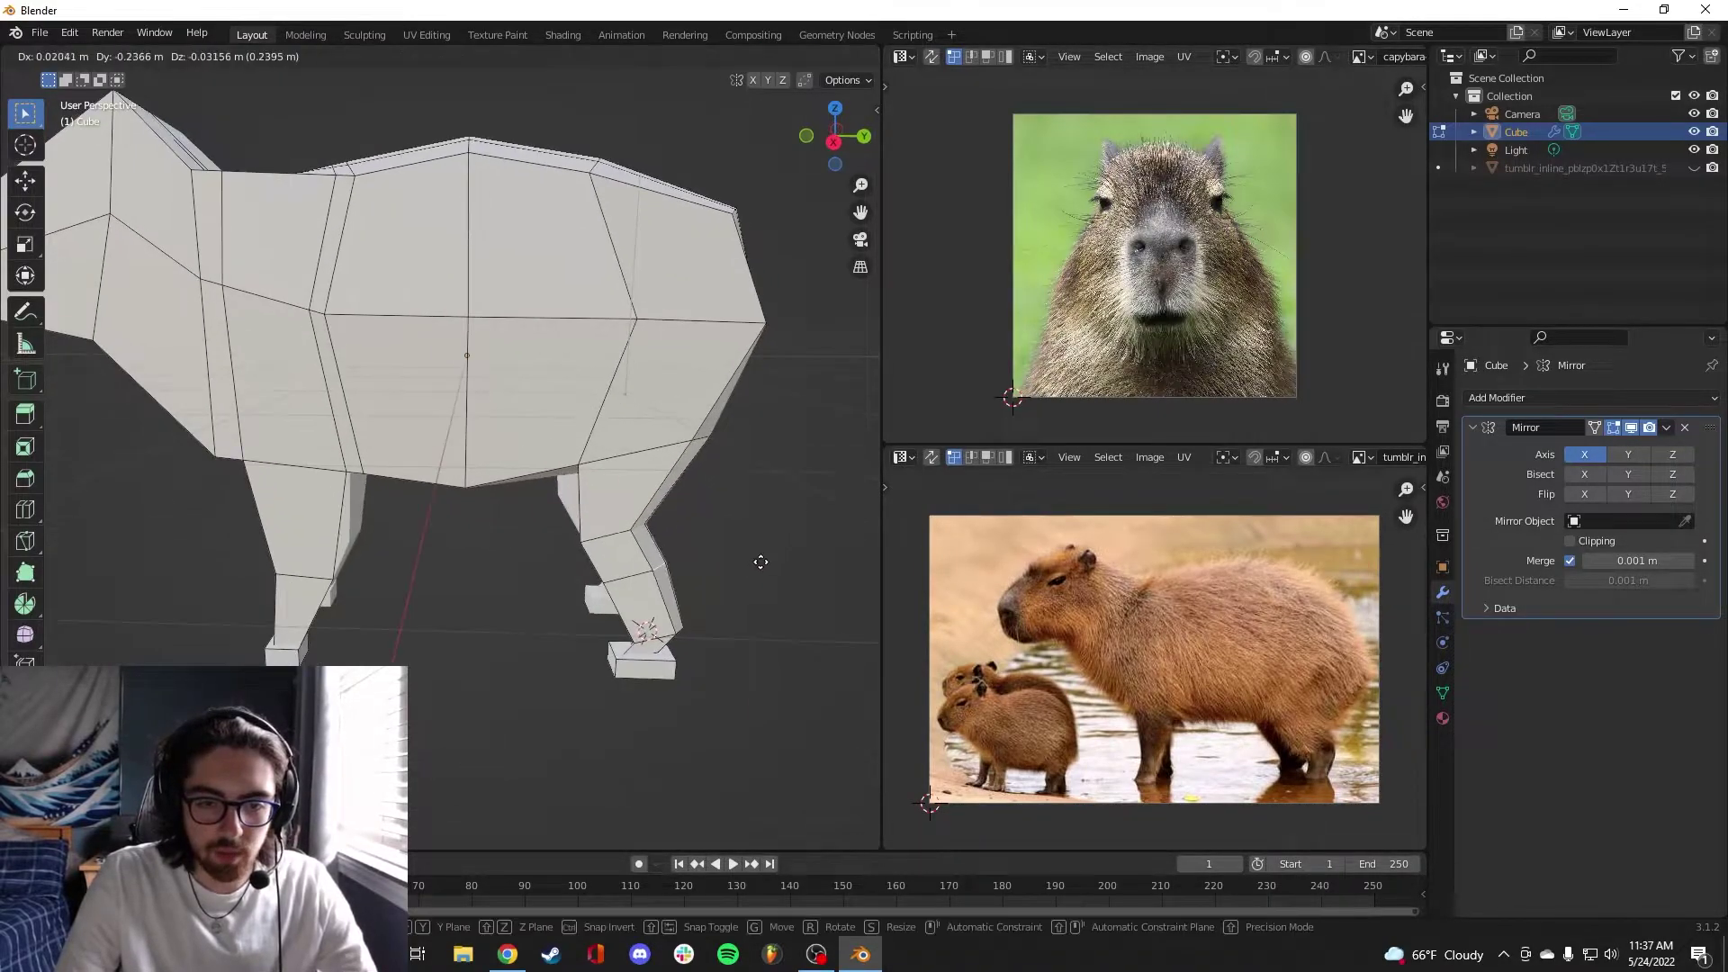
pyautogui.click(762, 562)
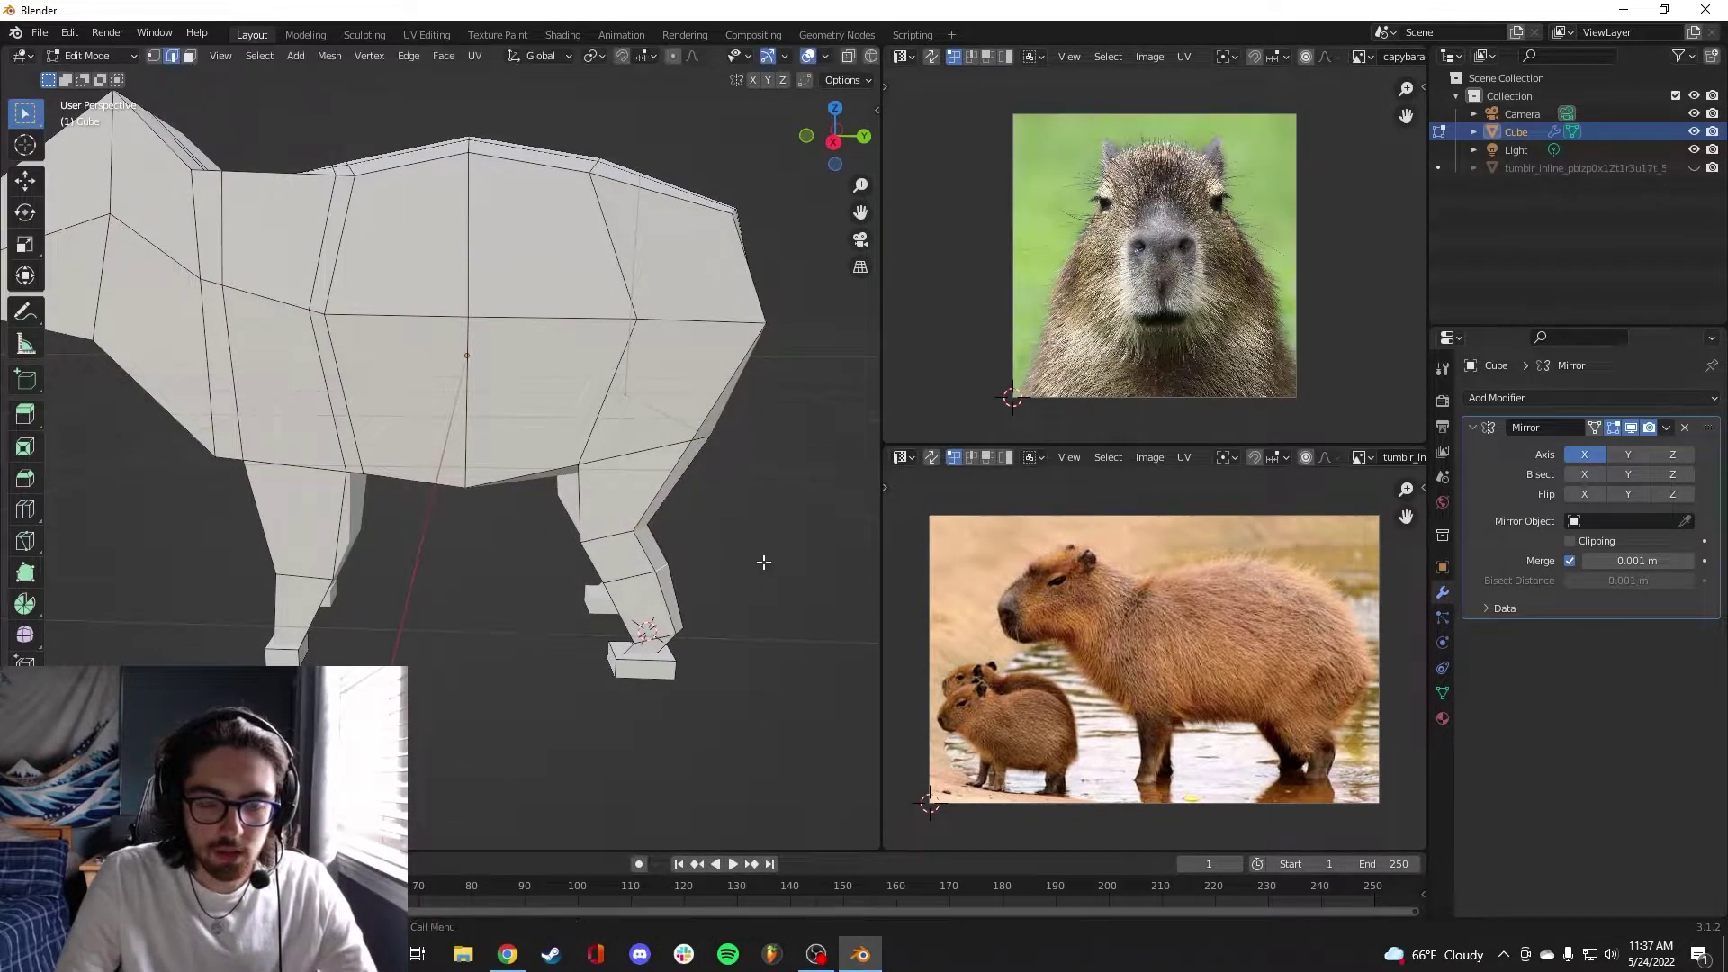
pyautogui.press('g')
pyautogui.click(738, 638)
# Examine the whole capybara in object mode from several angles and compare its front view with the front reference
pyautogui.moveTo(738, 638)
pyautogui.mouseDown(button='middle')
pyautogui.moveTo(575, 579)
pyautogui.moveTo(672, 567)
pyautogui.moveTo(878, 612)
pyautogui.mouseUp(button='middle')
pyautogui.scroll(-2, 706, 579)
pyautogui.press('Tab')
pyautogui.press('z')
pyautogui.moveTo(545, 418)
pyautogui.mouseDown(button='middle')
pyautogui.moveTo(683, 307)
pyautogui.moveTo(479, 342)
pyautogui.moveTo(370, 333)
pyautogui.moveTo(461, 321)
pyautogui.mouseUp(button='middle')
pyautogui.scroll(4, 412, 314)
pyautogui.scroll(1, 460, 322)
pyautogui.moveTo(641, 257); pyautogui.dragTo(520, 327, button='middle')
pyautogui.scroll(-5, 634, 306)
pyautogui.scroll(2, 630, 337)
pyautogui.press('KP_1')
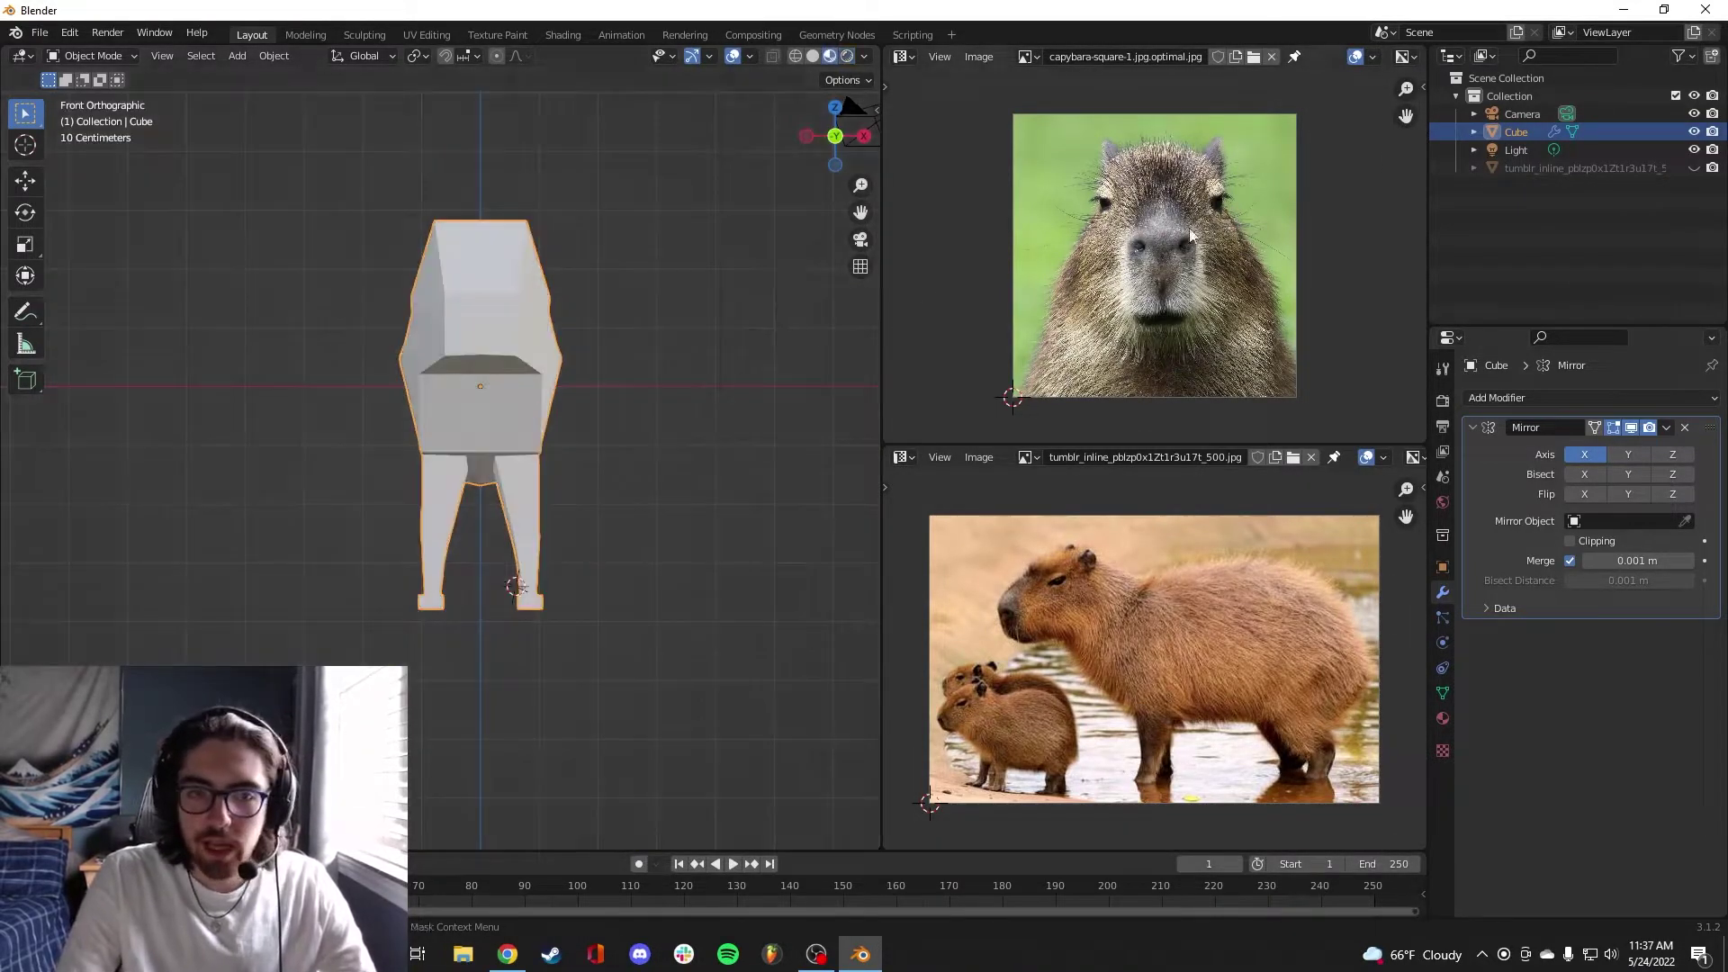
# With proportional editing on, raise the centre of the head's top about 0.08 m along Z to round the crown
pyautogui.press('Tab')
pyautogui.scroll(2, 477, 220)
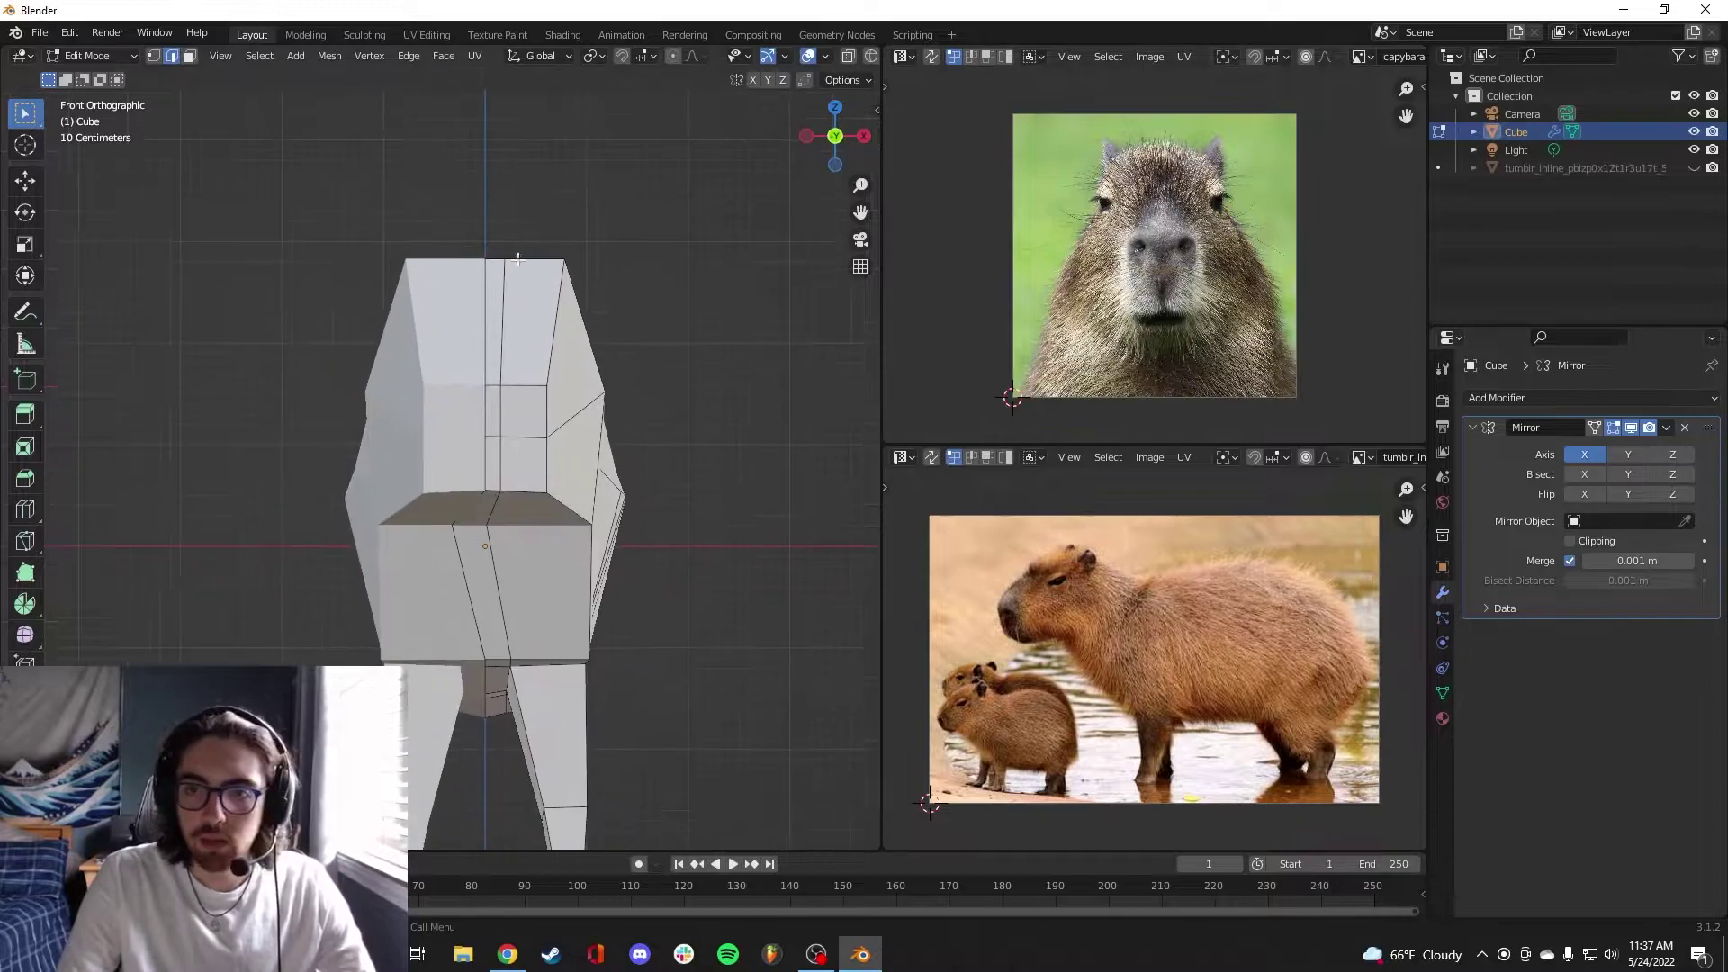
pyautogui.press('1')
pyautogui.press('g')
pyautogui.rightClick(509, 248)
pyautogui.press('o')
pyautogui.press('g')
pyautogui.press('z')
pyautogui.scroll(15, 520, 265)
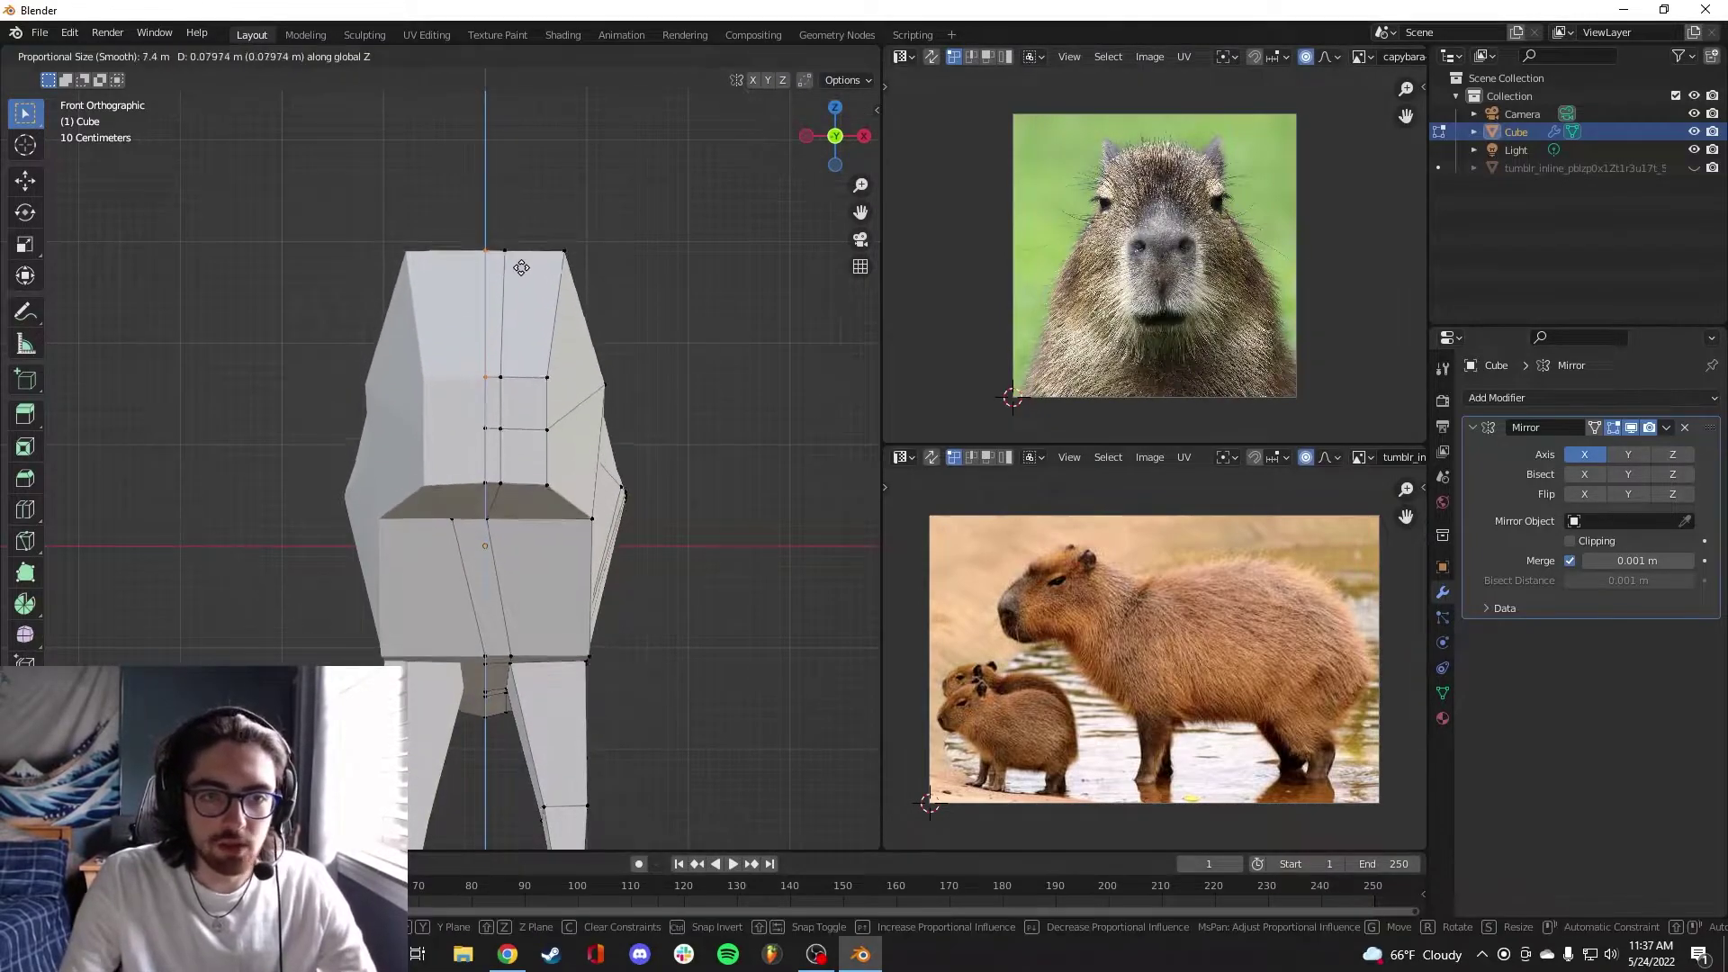
pyautogui.click(518, 262)
# Add a lengthwise loop cut near the outer edge of the head's top in front view
pyautogui.moveTo(598, 247); pyautogui.dragTo(544, 338, button='middle')
pyautogui.press('KP_1')
pyautogui.scroll(5, 725, 225)
pyautogui.moveTo(720, 315); pyautogui.dragTo(590, 332, button='middle')
pyautogui.press('KP_1')
pyautogui.hotkey('ctrl', 'r')
pyautogui.click(544, 304)
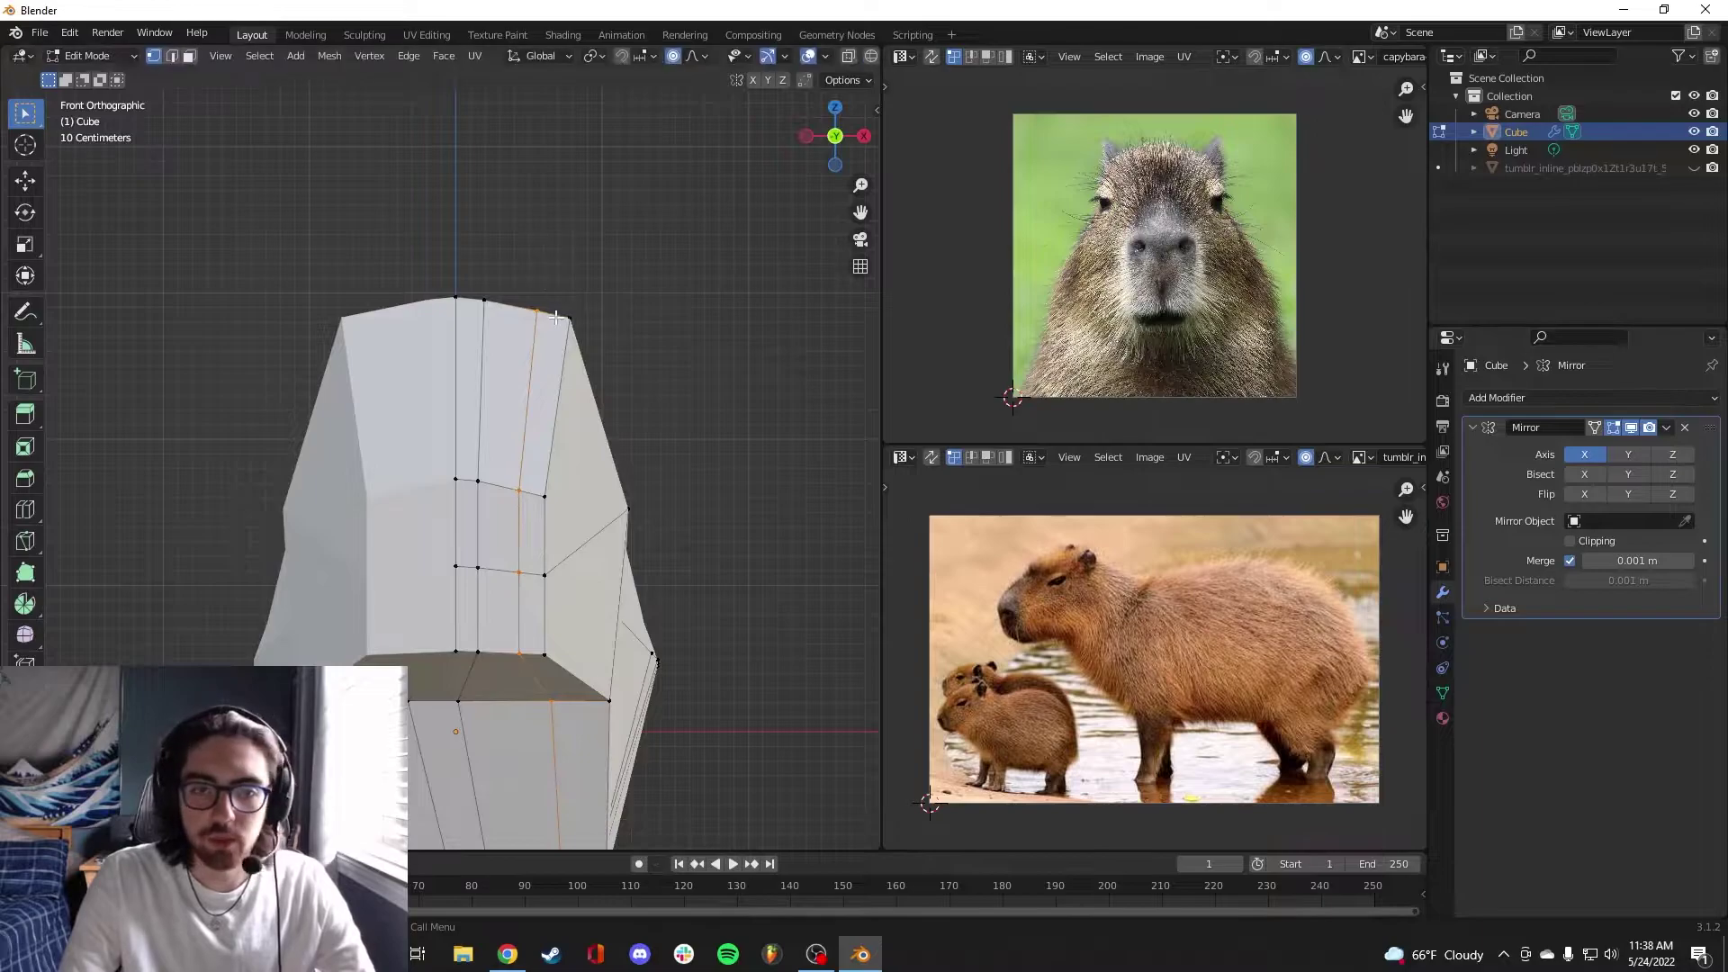
pyautogui.click(567, 276)
# Slide the edge loop at the back of the head close to the crown to frame a small ear face
pyautogui.moveTo(567, 276); pyautogui.dragTo(270, 334, button='middle')
pyautogui.press('g')
pyautogui.press('g')
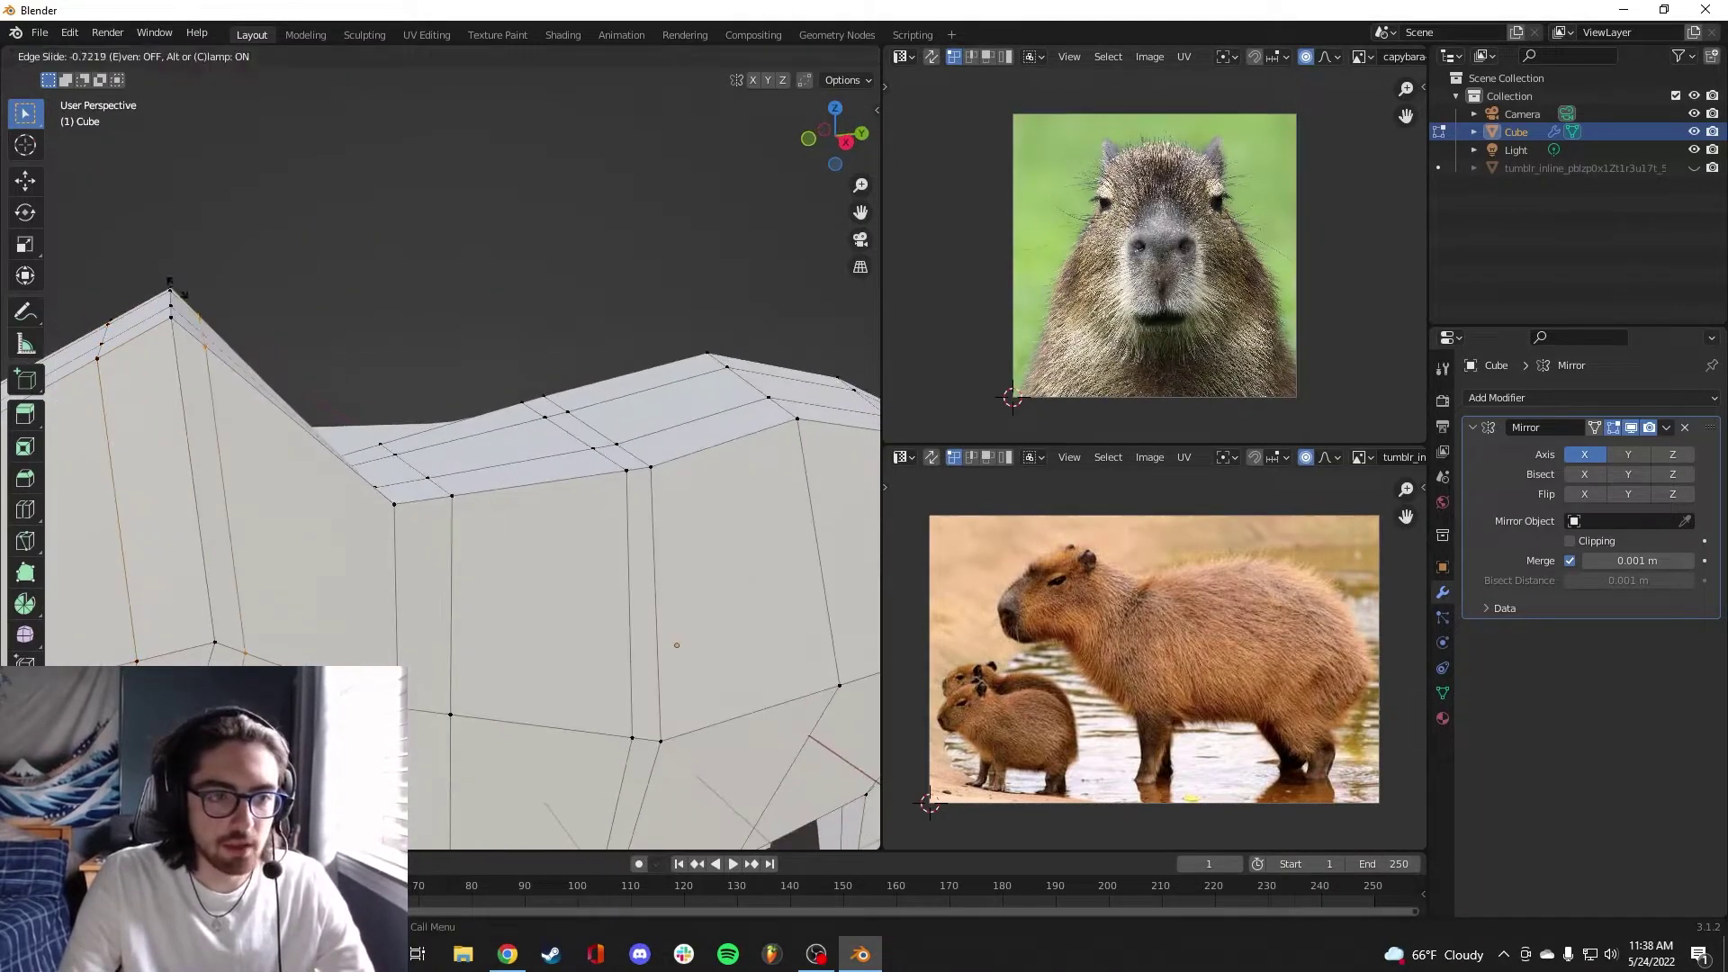
pyautogui.click(169, 281)
# Extrude a small ear from the face at the back corner of the head
pyautogui.moveTo(189, 297); pyautogui.dragTo(504, 369, button='middle')
pyautogui.press('e')
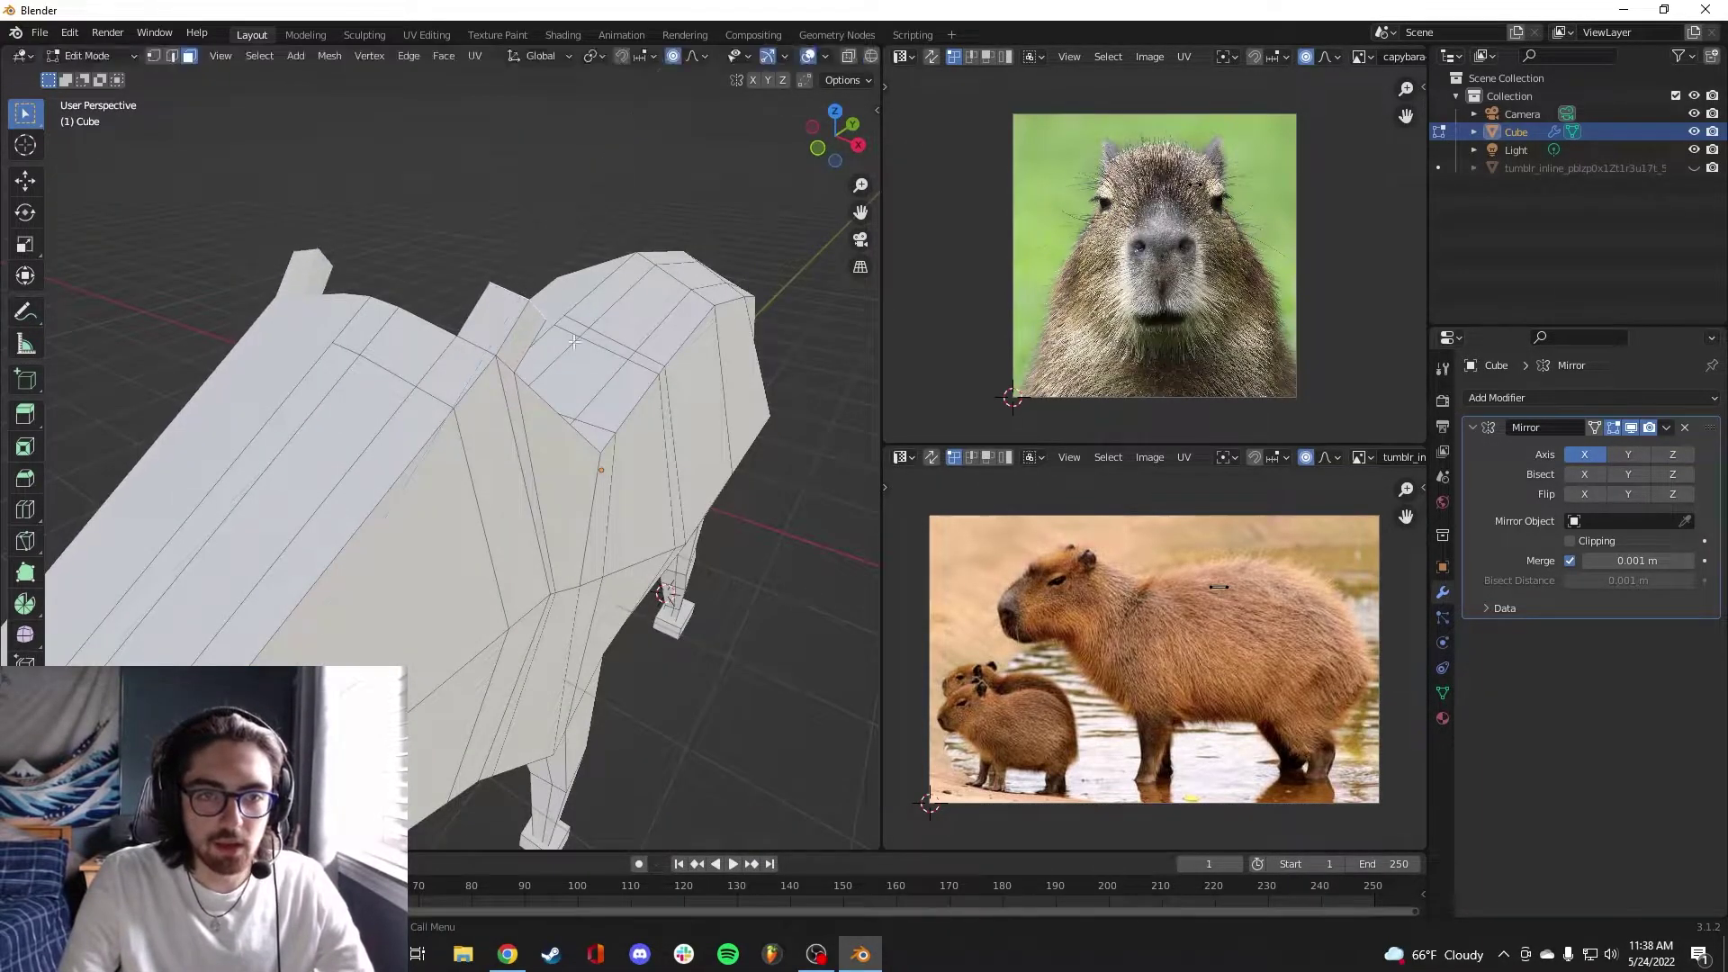
pyautogui.press('s')
pyautogui.rightClick(594, 338)
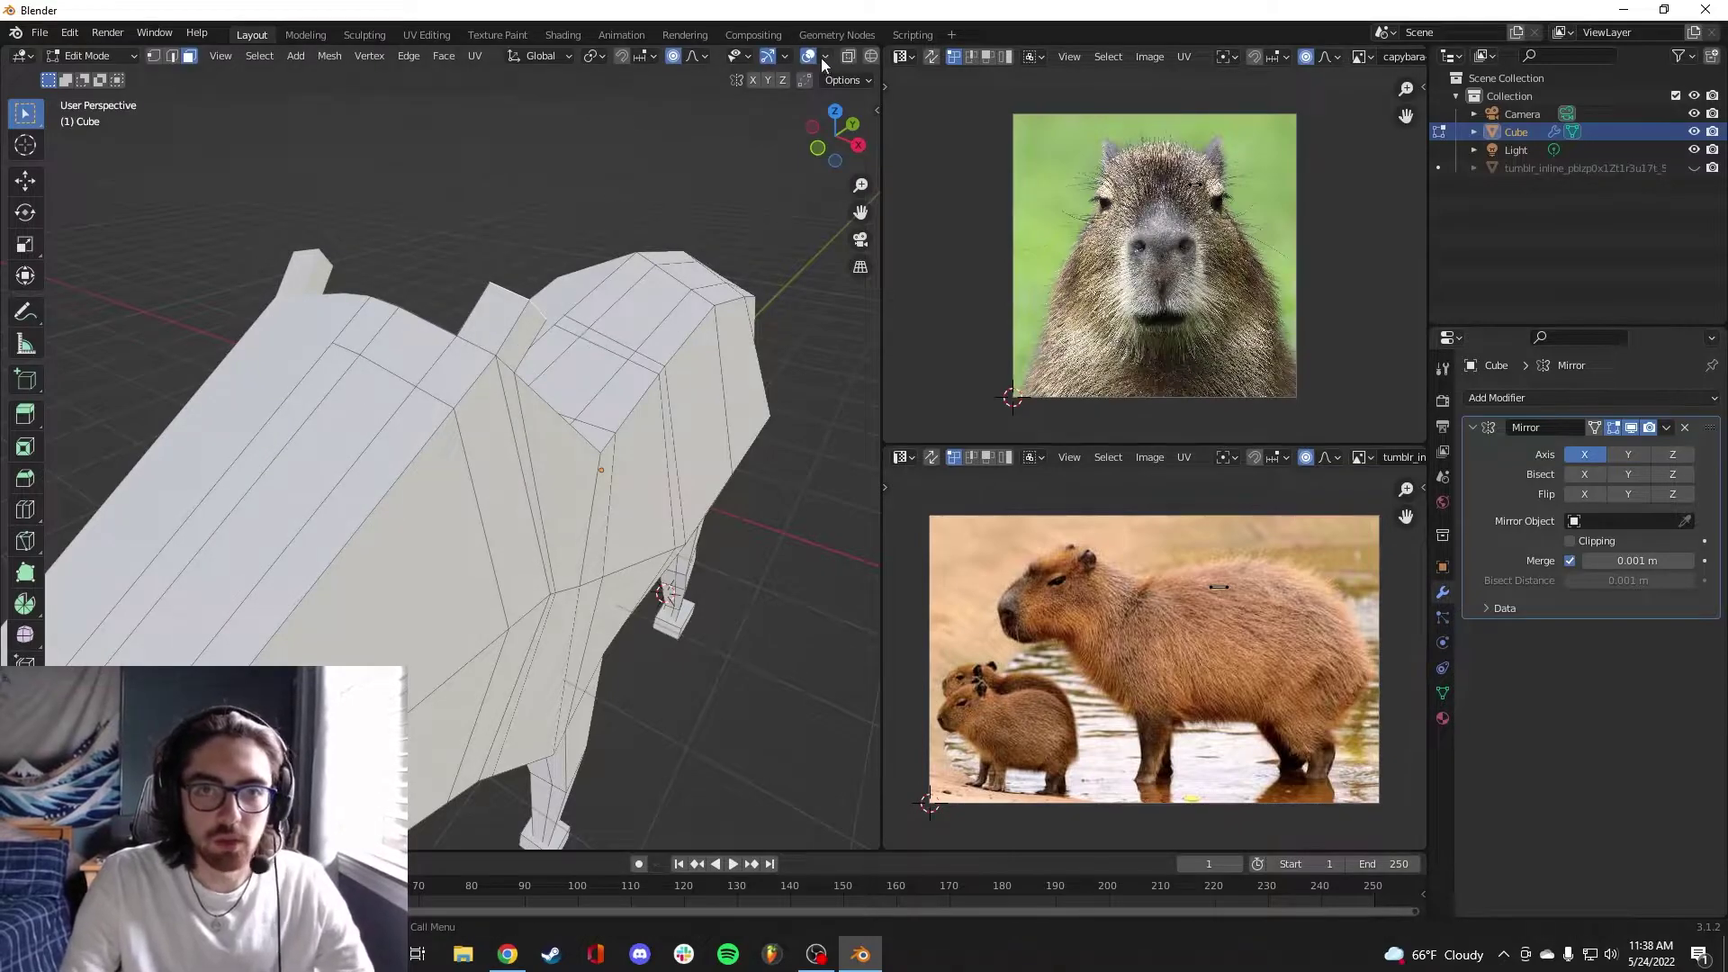
pyautogui.moveTo(791, 278); pyautogui.dragTo(437, 293, button='middle')
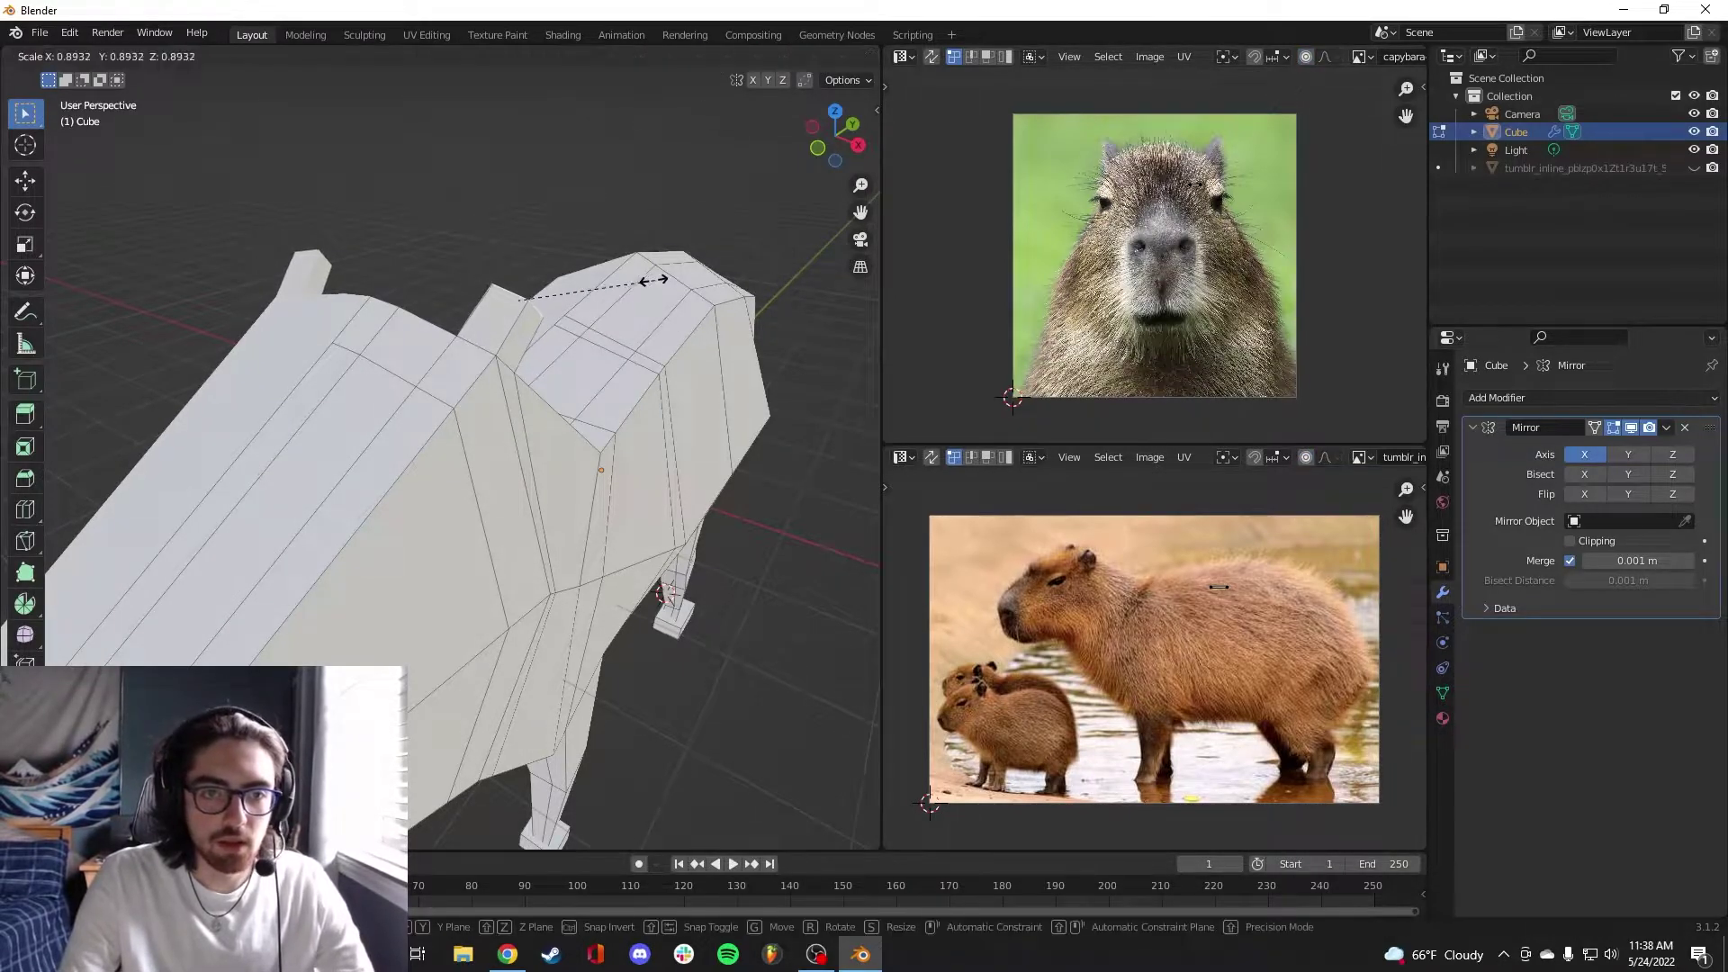
pyautogui.scroll(3, 438, 293)
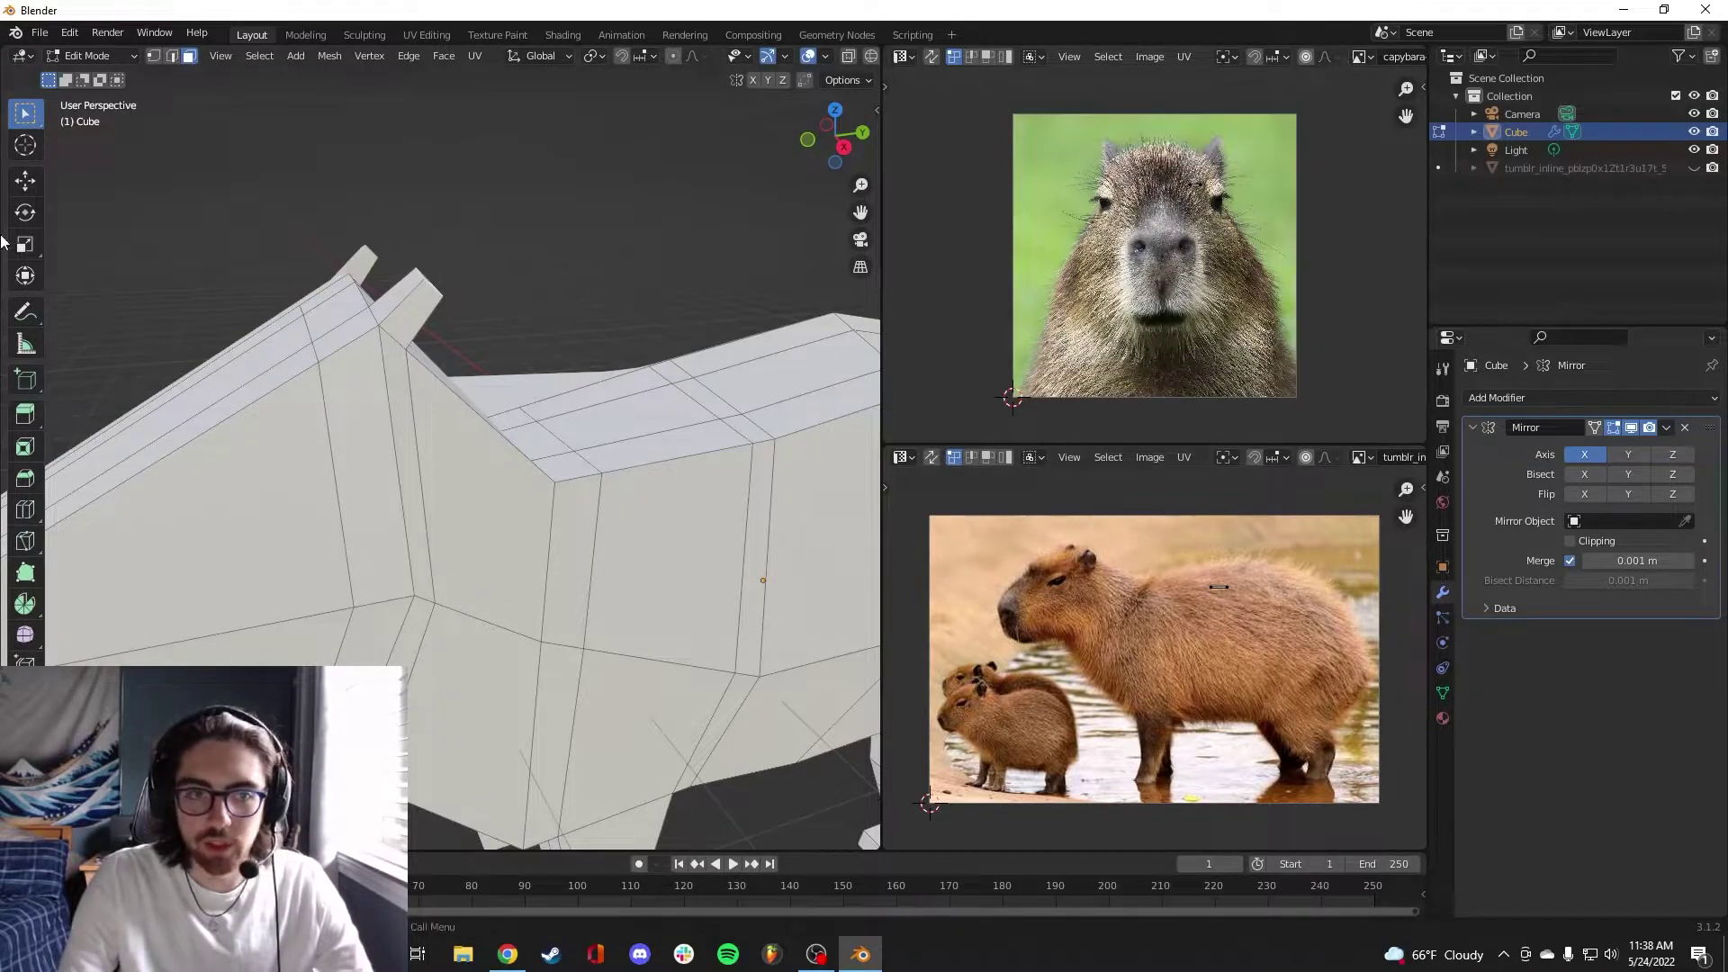
# Inset the ear's broad face and extrude it inward about 0.01 m to hollow the ear
pyautogui.scroll(2, 419, 277)
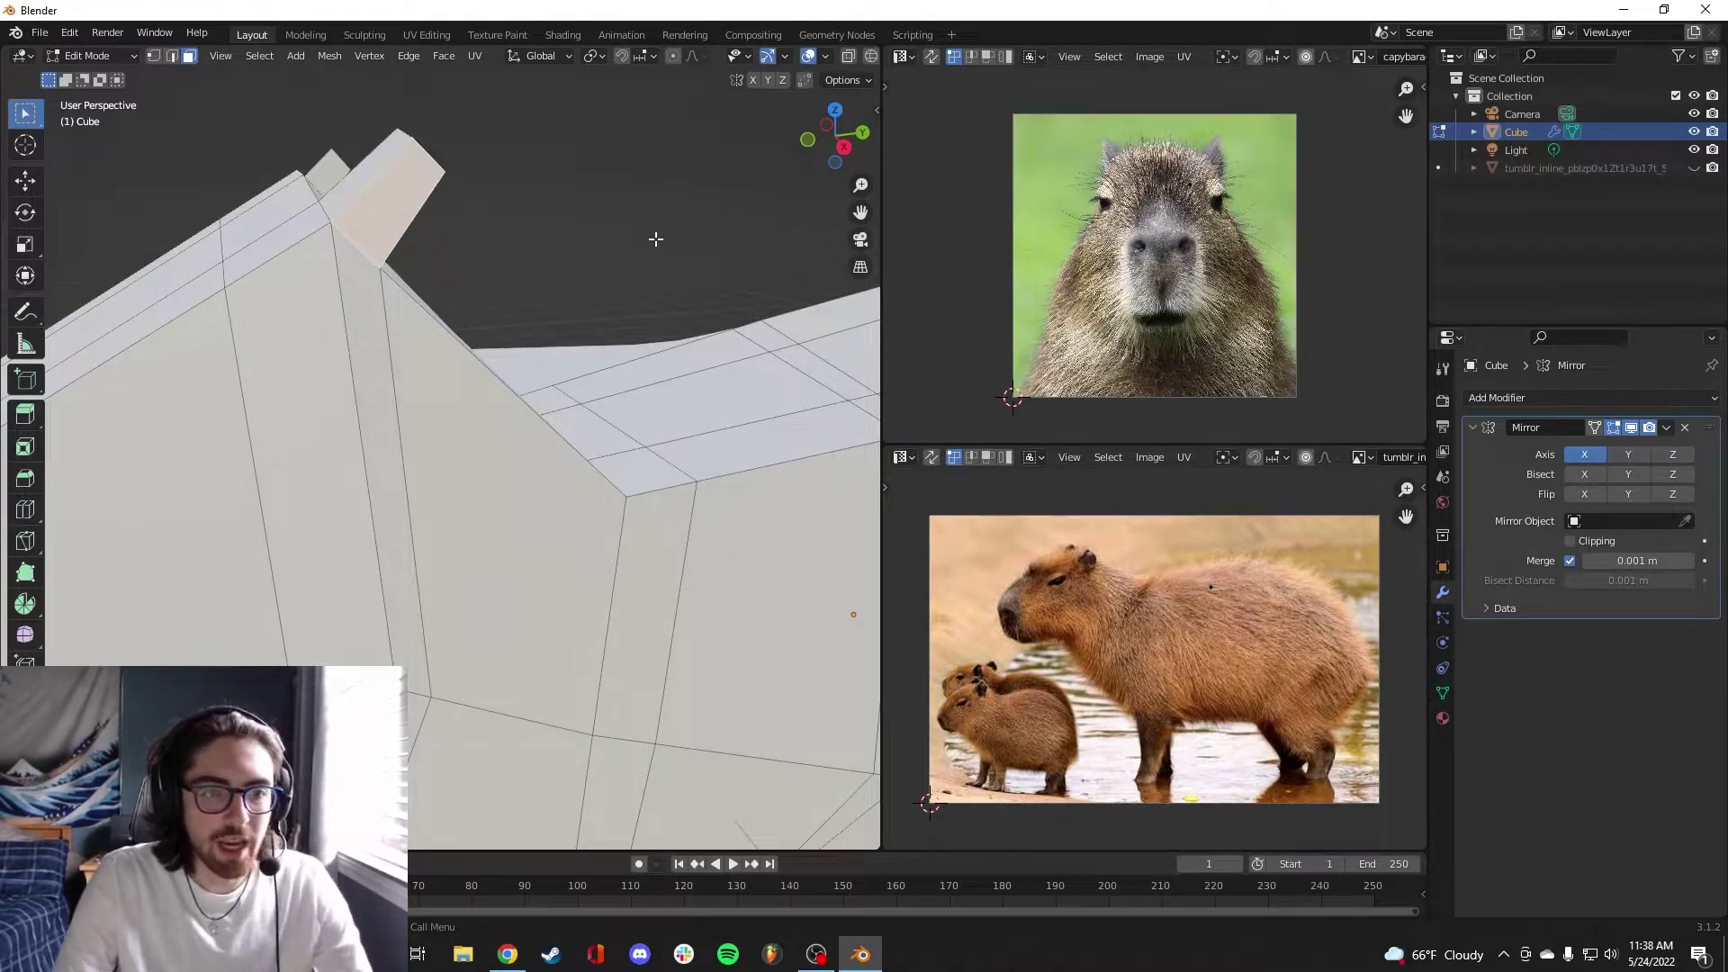
pyautogui.press('e')
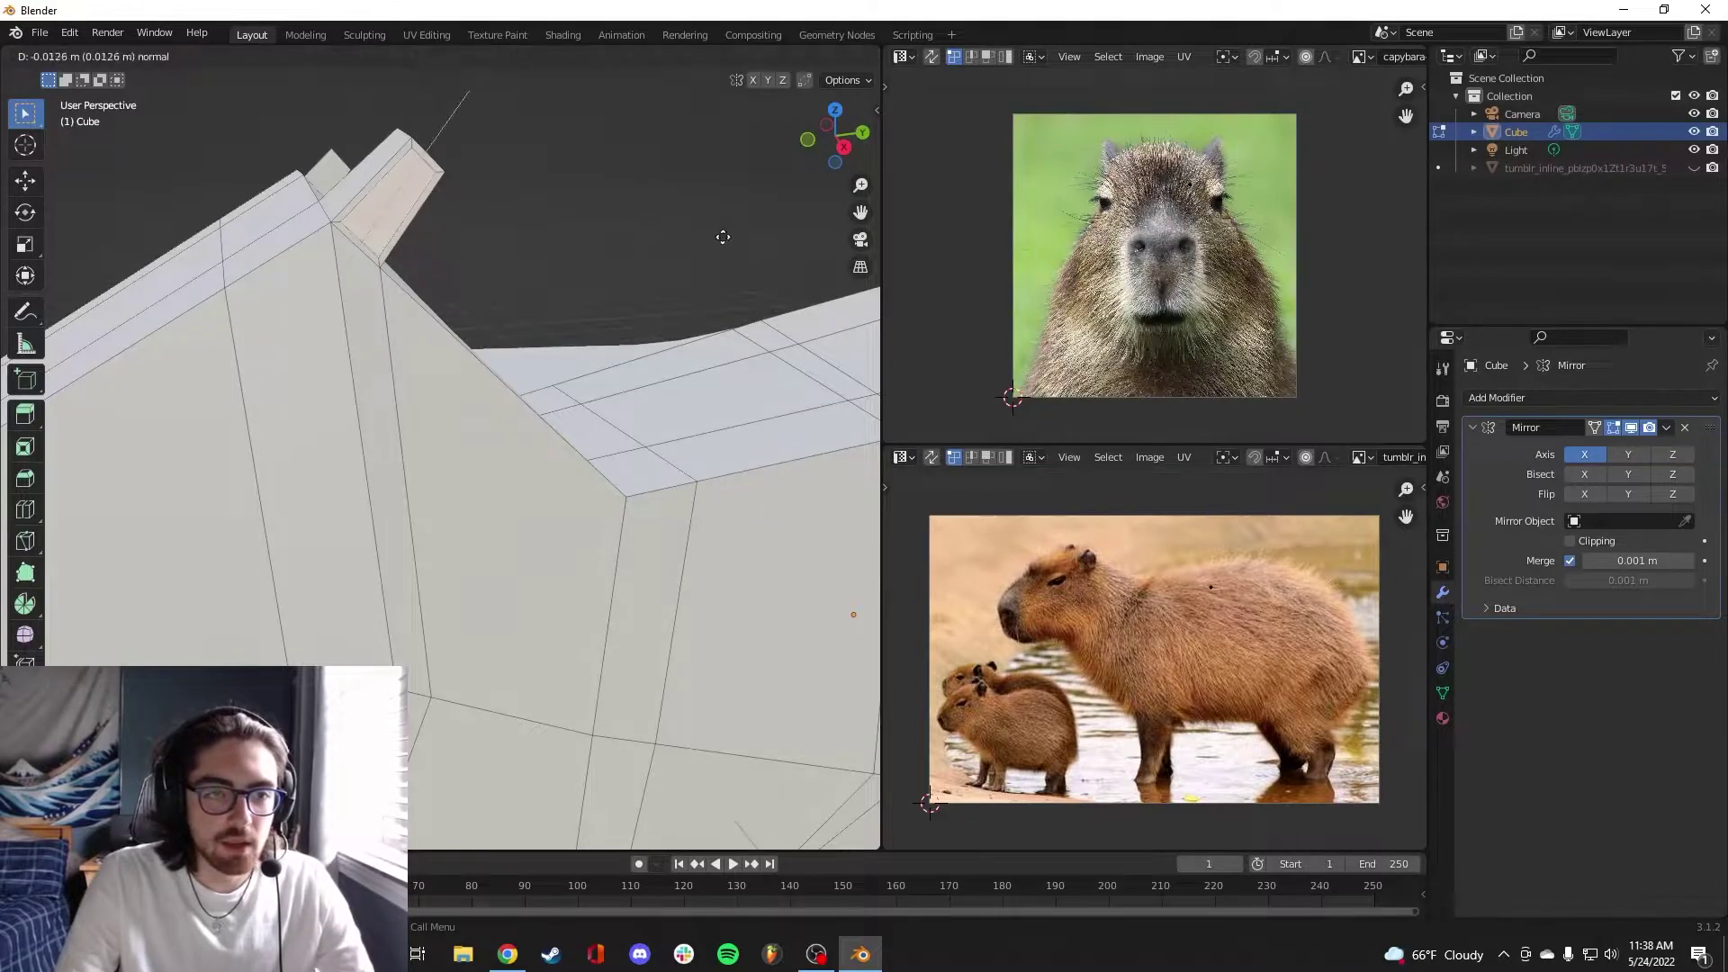
pyautogui.click(717, 238)
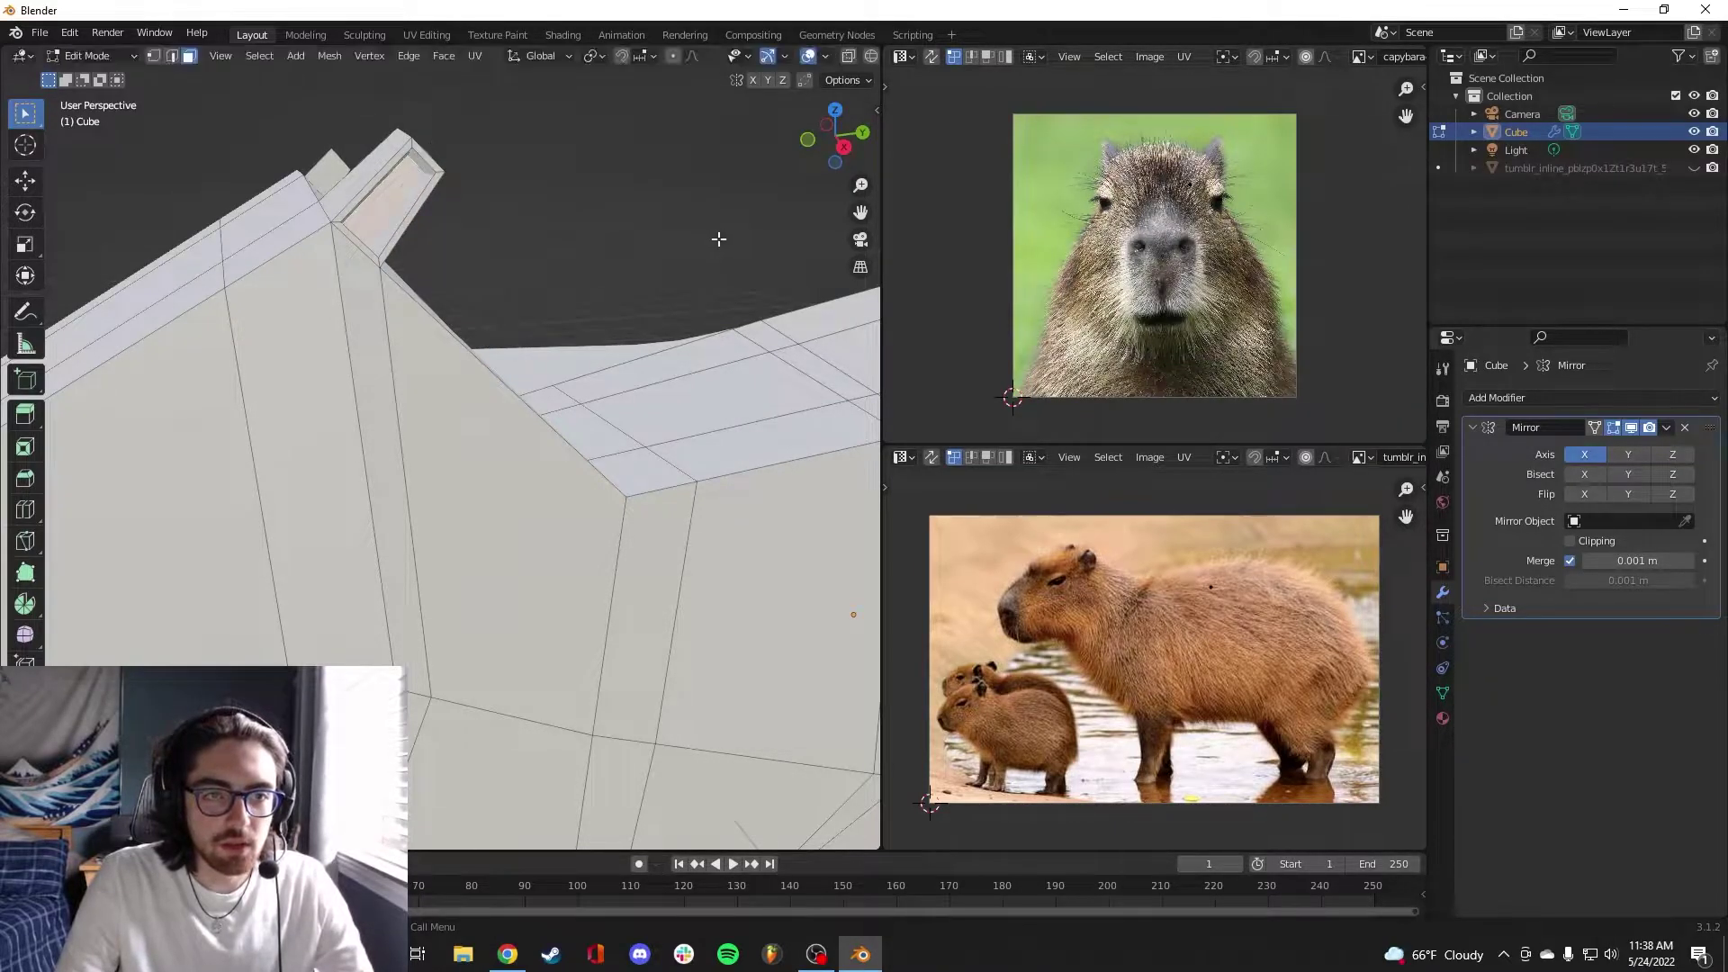
# Raise the edge where the lower jaw meets the throat about 0.4 m along Z
pyautogui.press('Tab')
pyautogui.moveTo(669, 232); pyautogui.dragTo(316, 272, button='middle')
pyautogui.moveTo(523, 174); pyautogui.dragTo(787, 326, button='middle')
pyautogui.press('Tab')
pyautogui.press('g')
pyautogui.press('z')
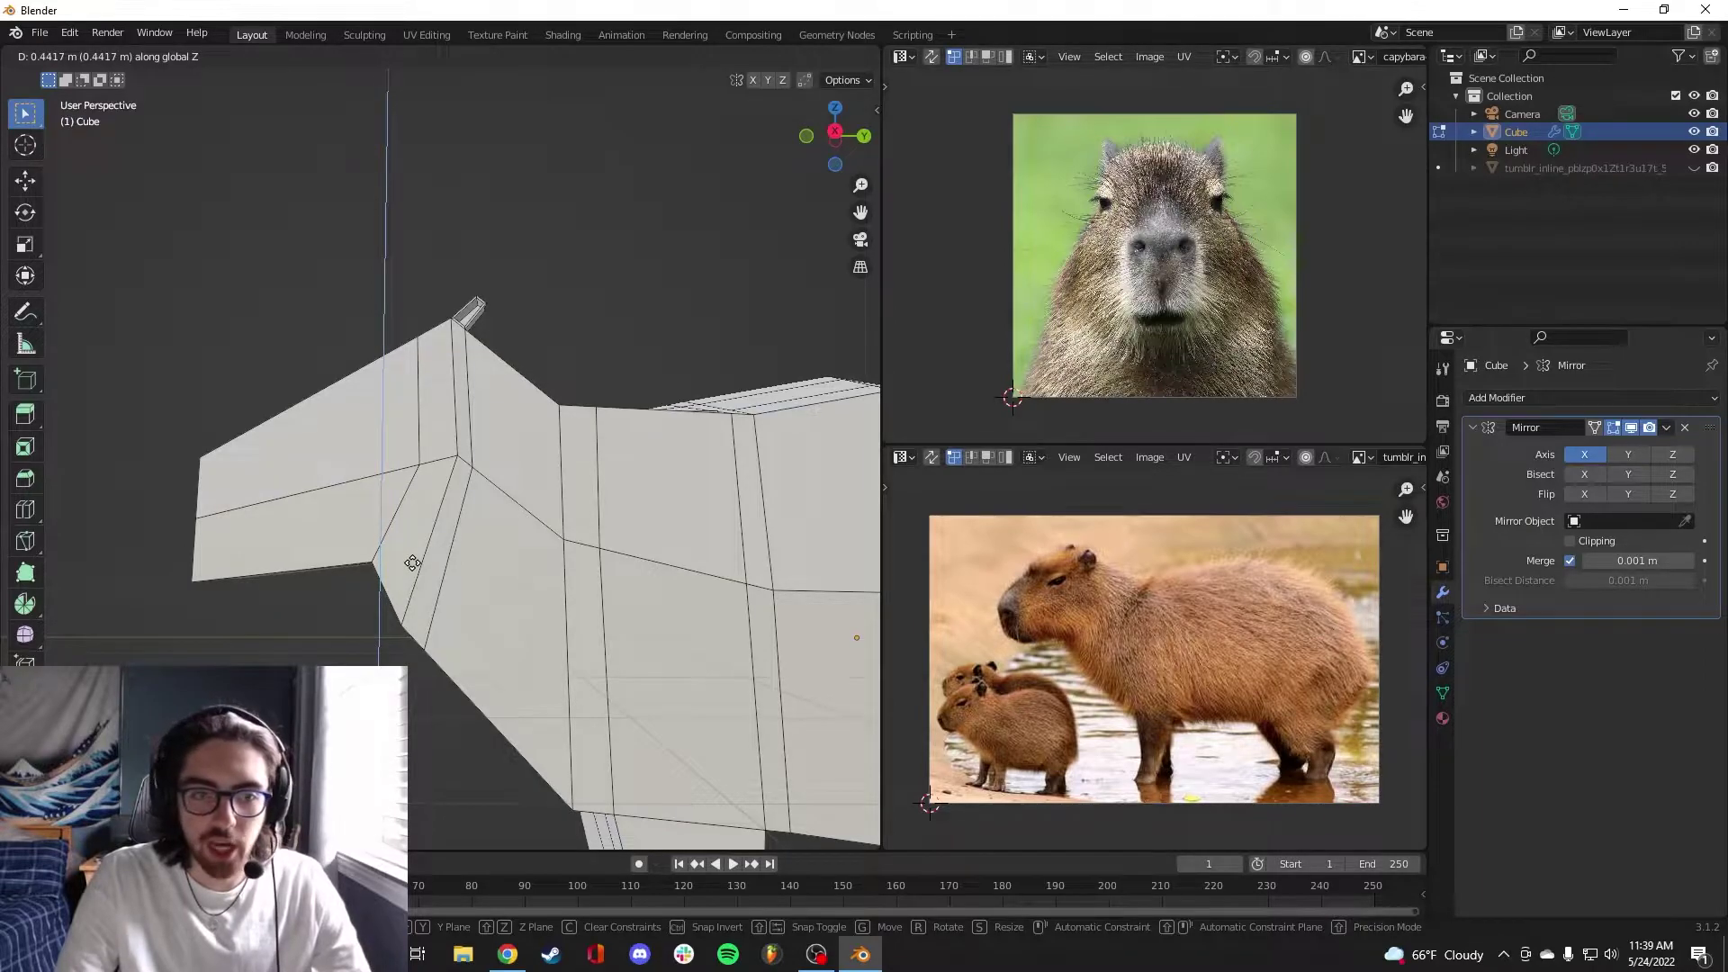
pyautogui.click(413, 572)
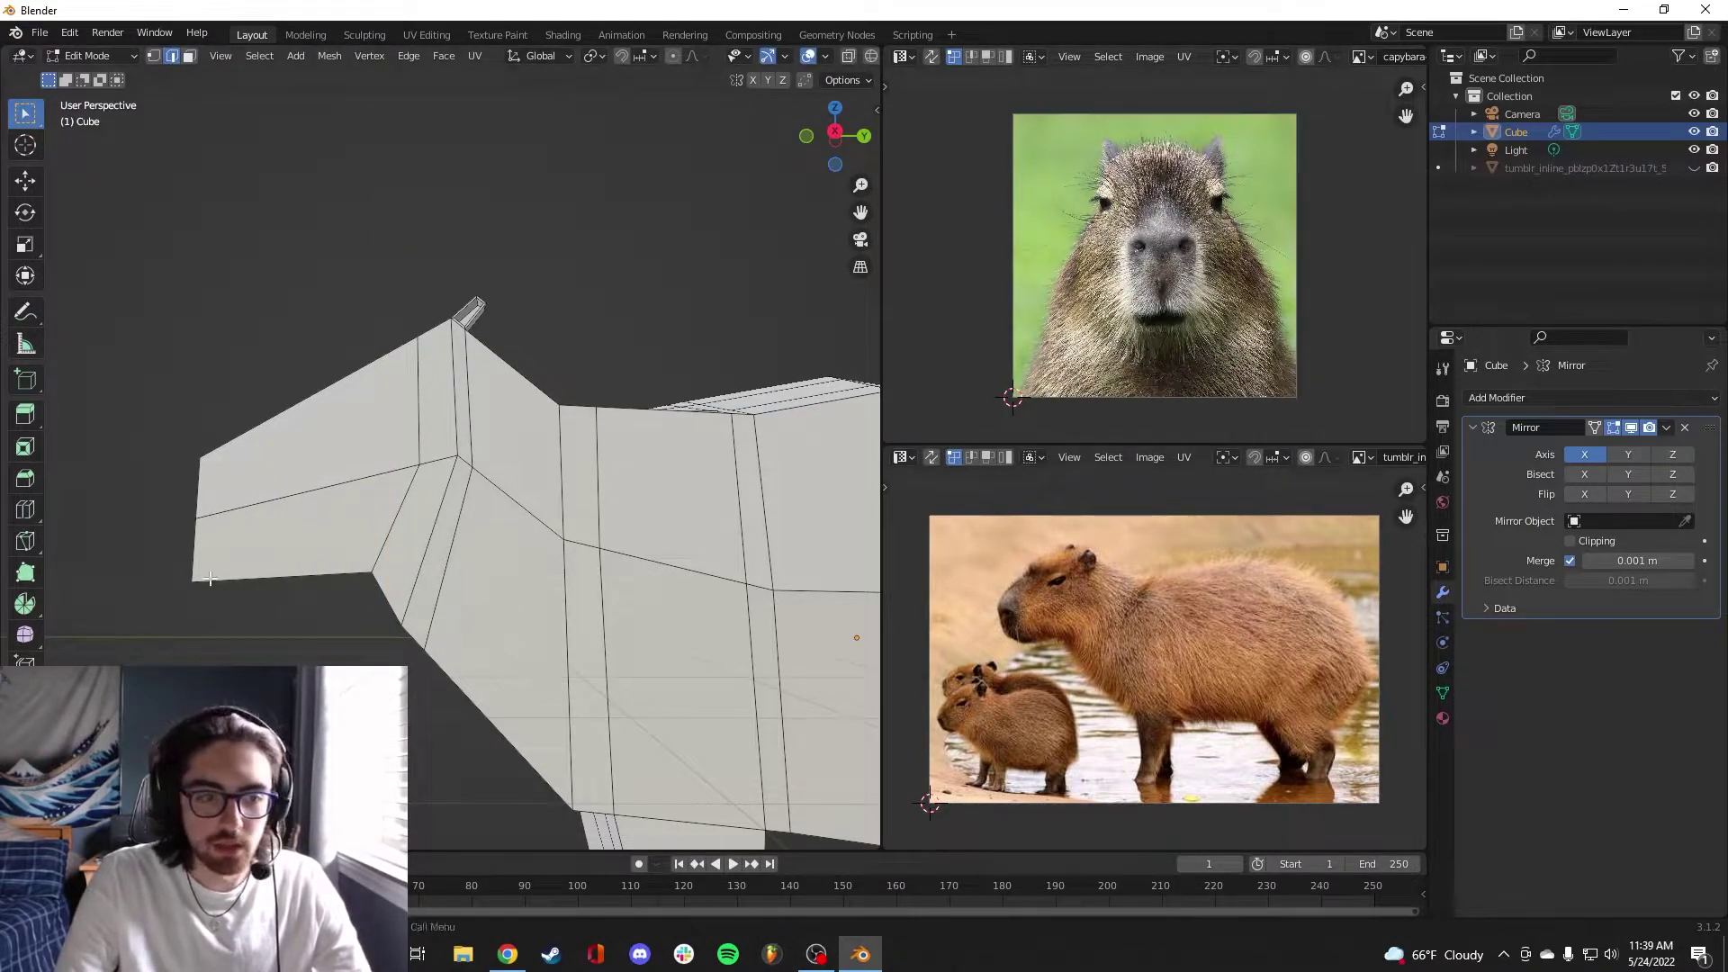
# Select the vertices around the muzzle and scale them to refine the snout's shape
pyautogui.moveTo(209, 578); pyautogui.dragTo(292, 599, button='middle')
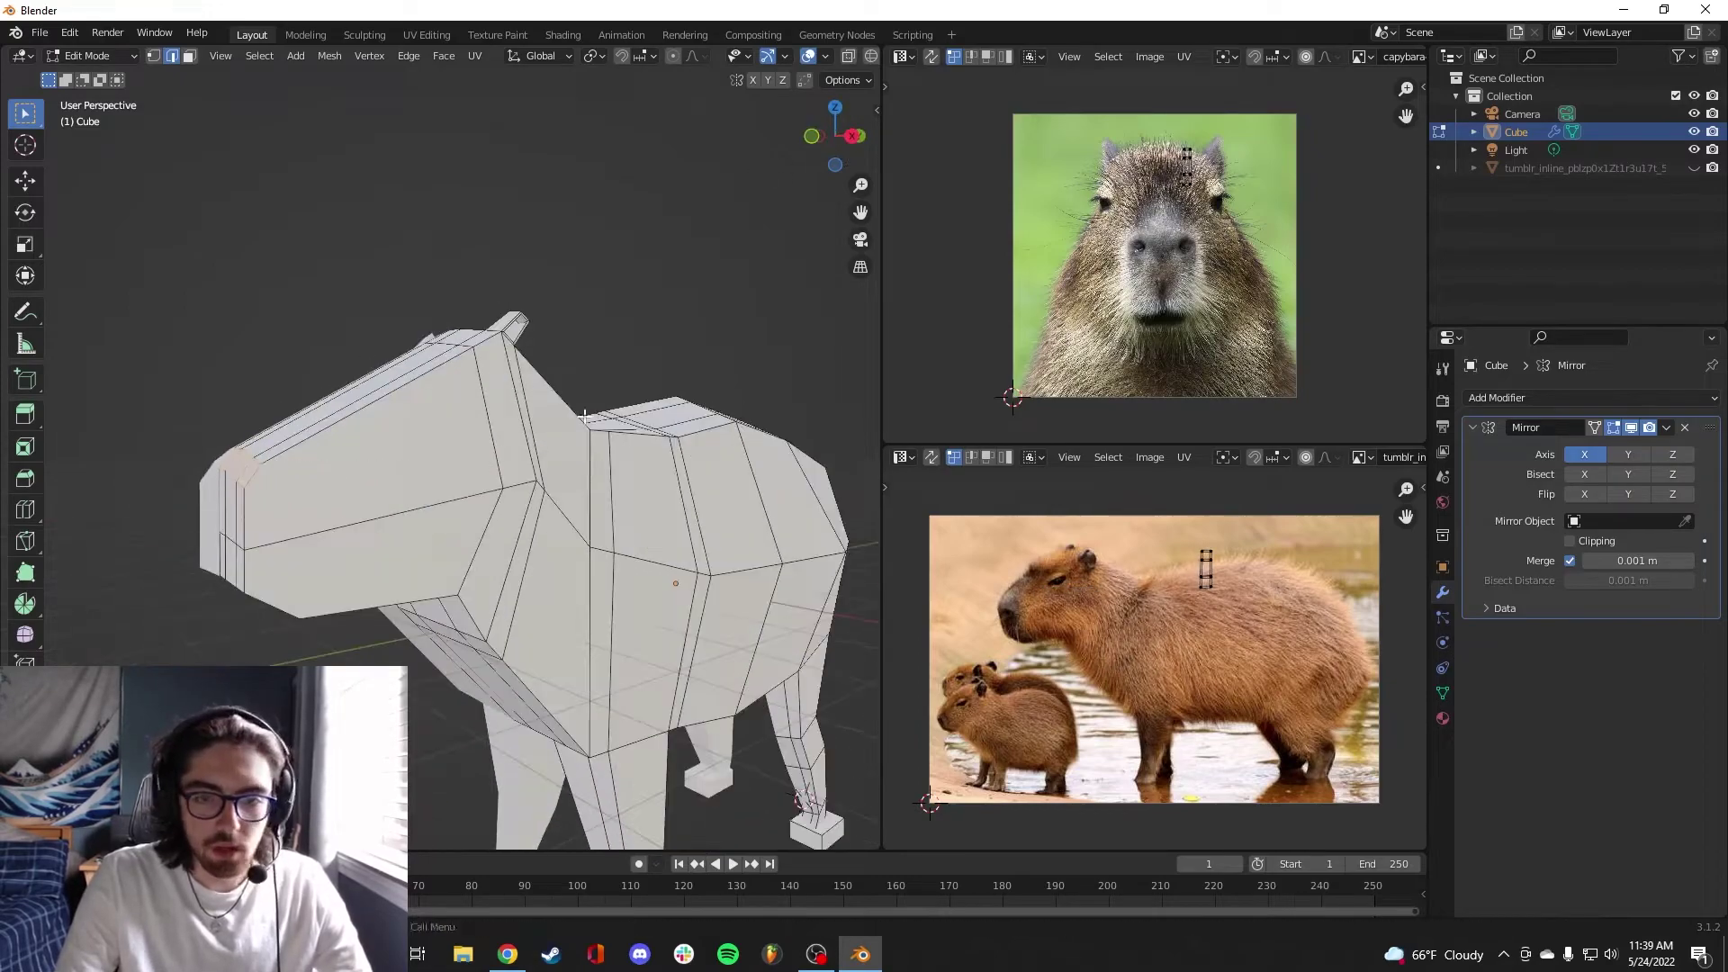
pyautogui.scroll(-5, 585, 417)
pyautogui.moveTo(584, 417); pyautogui.dragTo(915, 511, button='middle')
pyautogui.scroll(4, 756, 369)
pyautogui.press('1')
pyautogui.moveTo(644, 428); pyautogui.dragTo(315, 504, button='middle')
pyautogui.moveTo(306, 427); pyautogui.dragTo(405, 576)
pyautogui.moveTo(405, 540); pyautogui.dragTo(369, 486, button='middle')
pyautogui.press('s')
pyautogui.click(369, 405)
# Move the selected vertices on the underside of the neck along Z
pyautogui.press('Tab')
pyautogui.moveTo(369, 288); pyautogui.dragTo(730, 347, button='middle')
pyautogui.press('Tab')
pyautogui.press('g')
pyautogui.press('z')
pyautogui.click(633, 369)
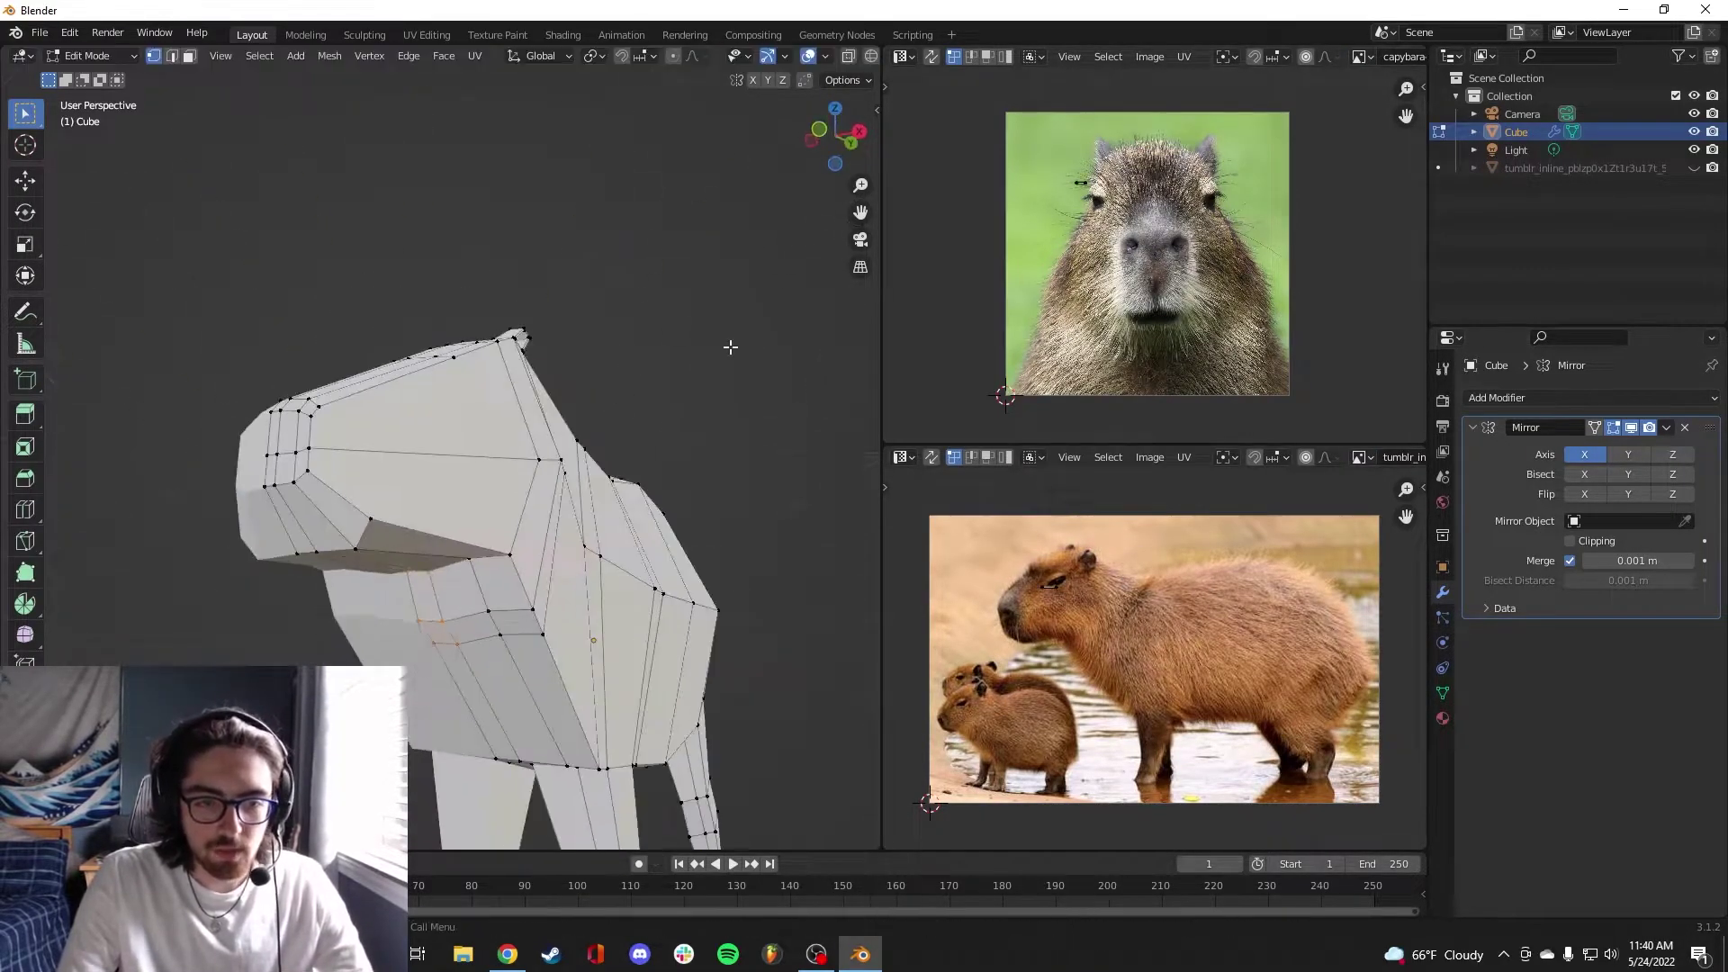
# Unwrap the whole mesh from the right orthographic view with Project from View and move the UVs over the adult capybara's body
pyautogui.press('Tab')
pyautogui.press('KP_3')
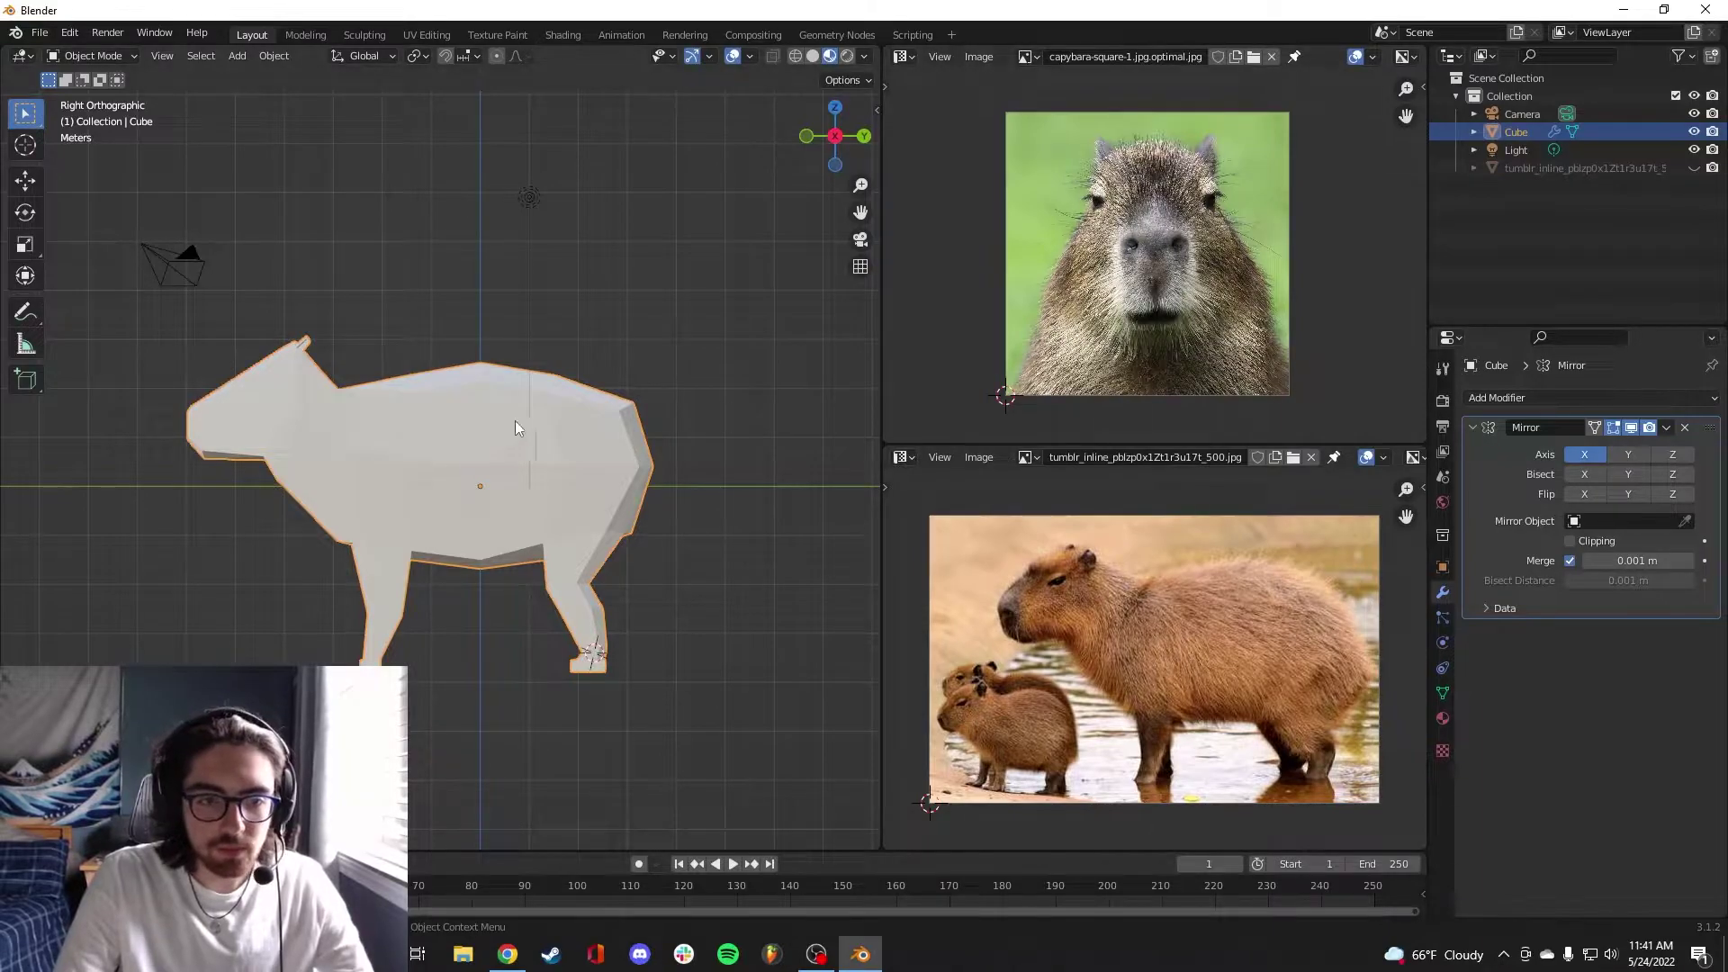
pyautogui.press('Tab')
pyautogui.press('a')
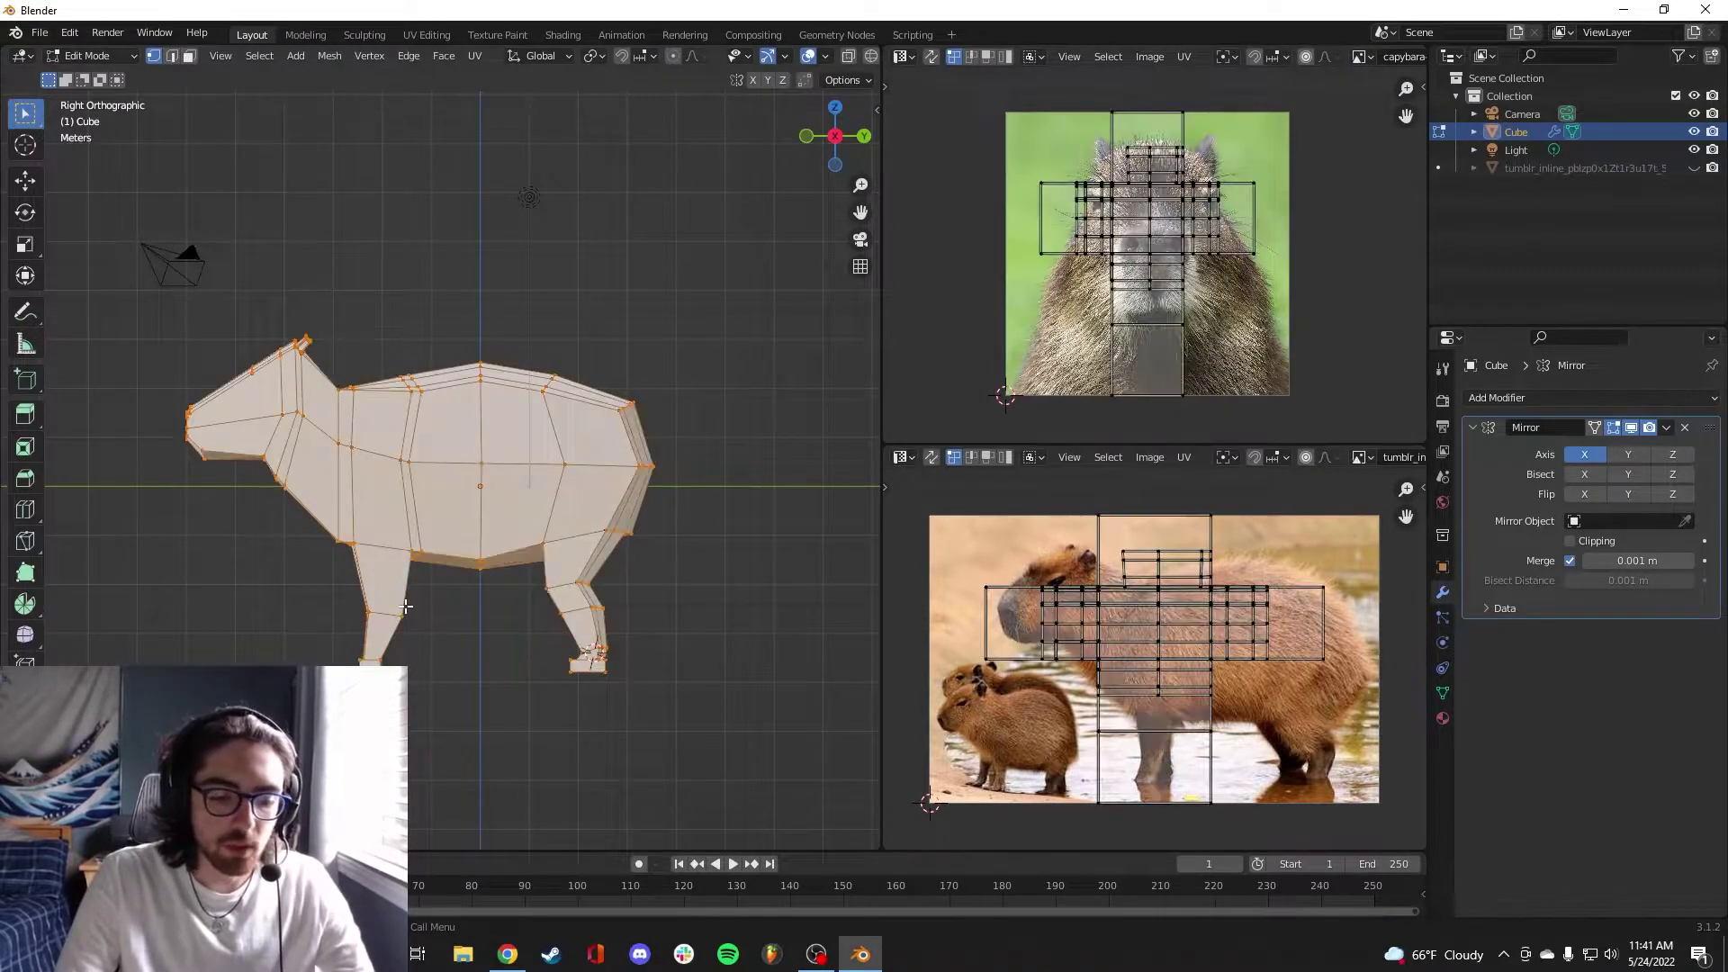
pyautogui.press('u')
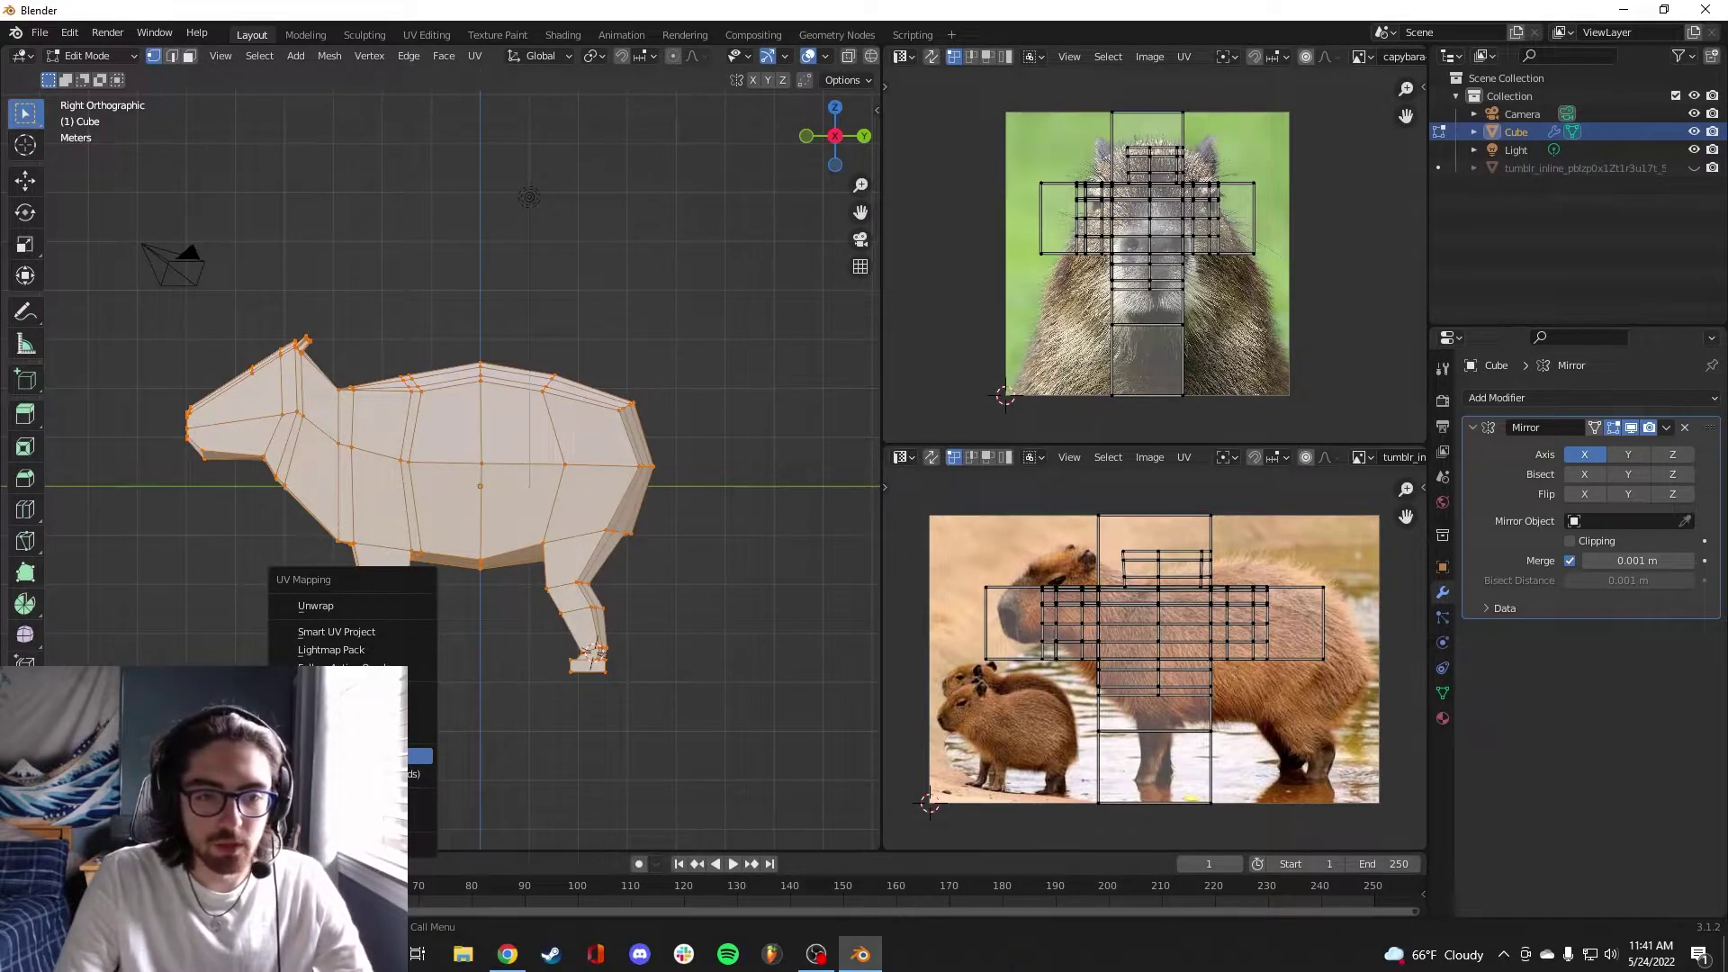
pyautogui.click(423, 756)
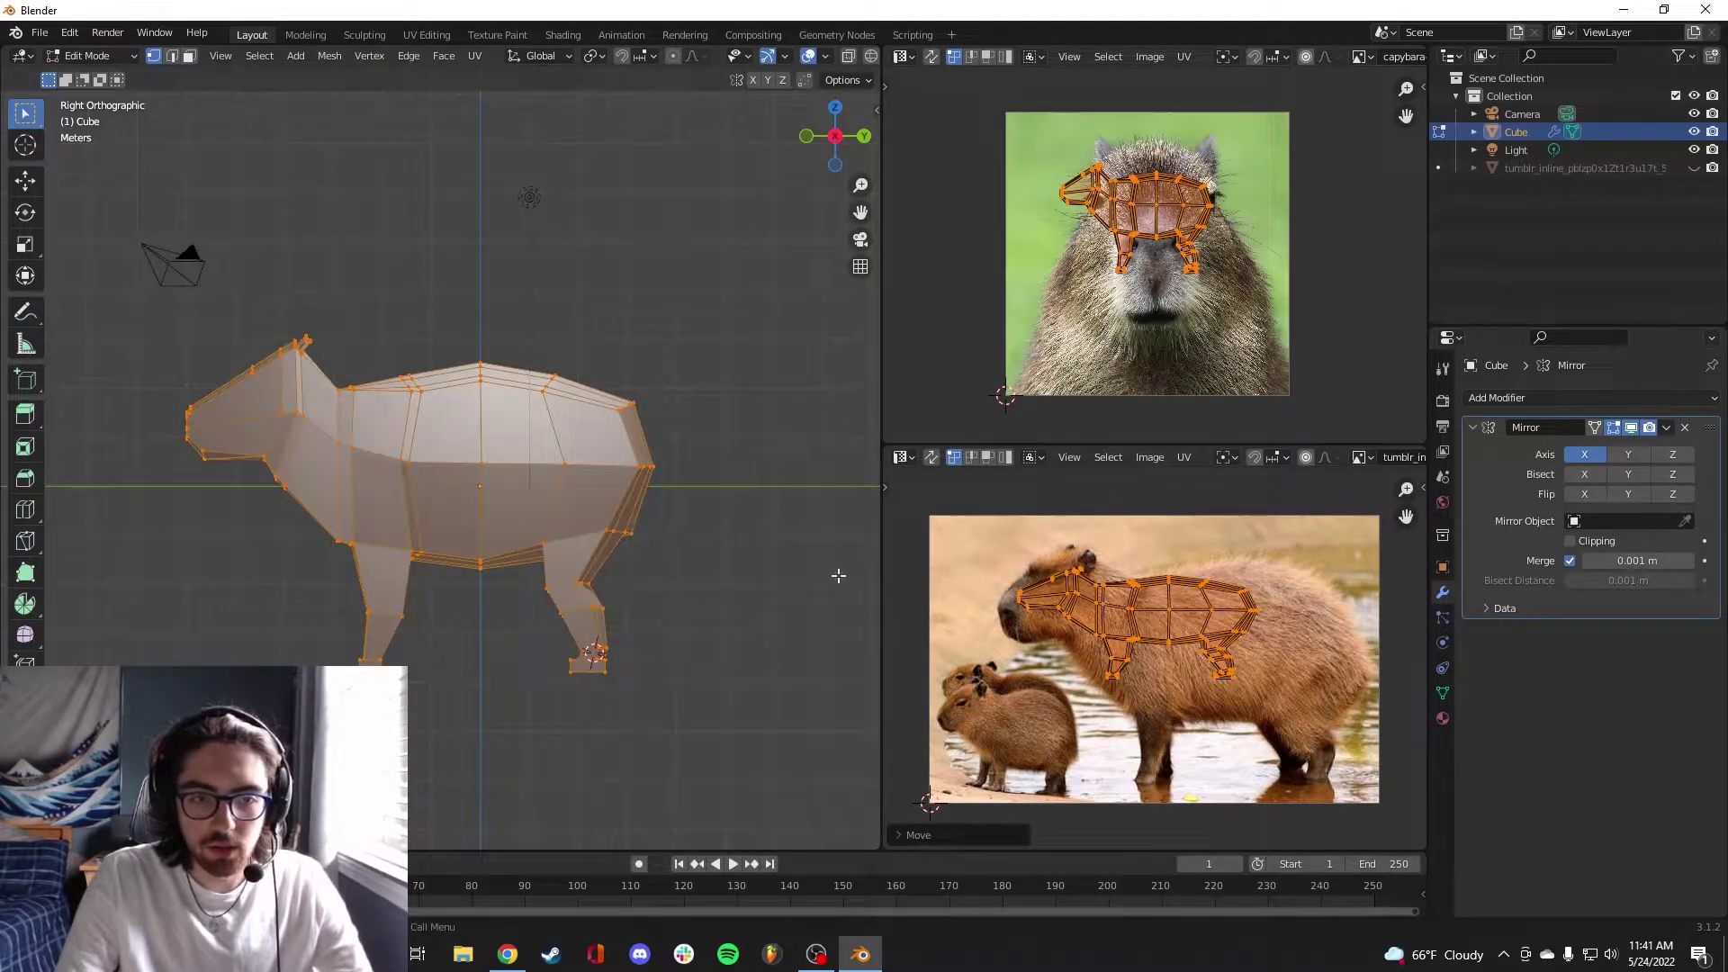
pyautogui.press('g')
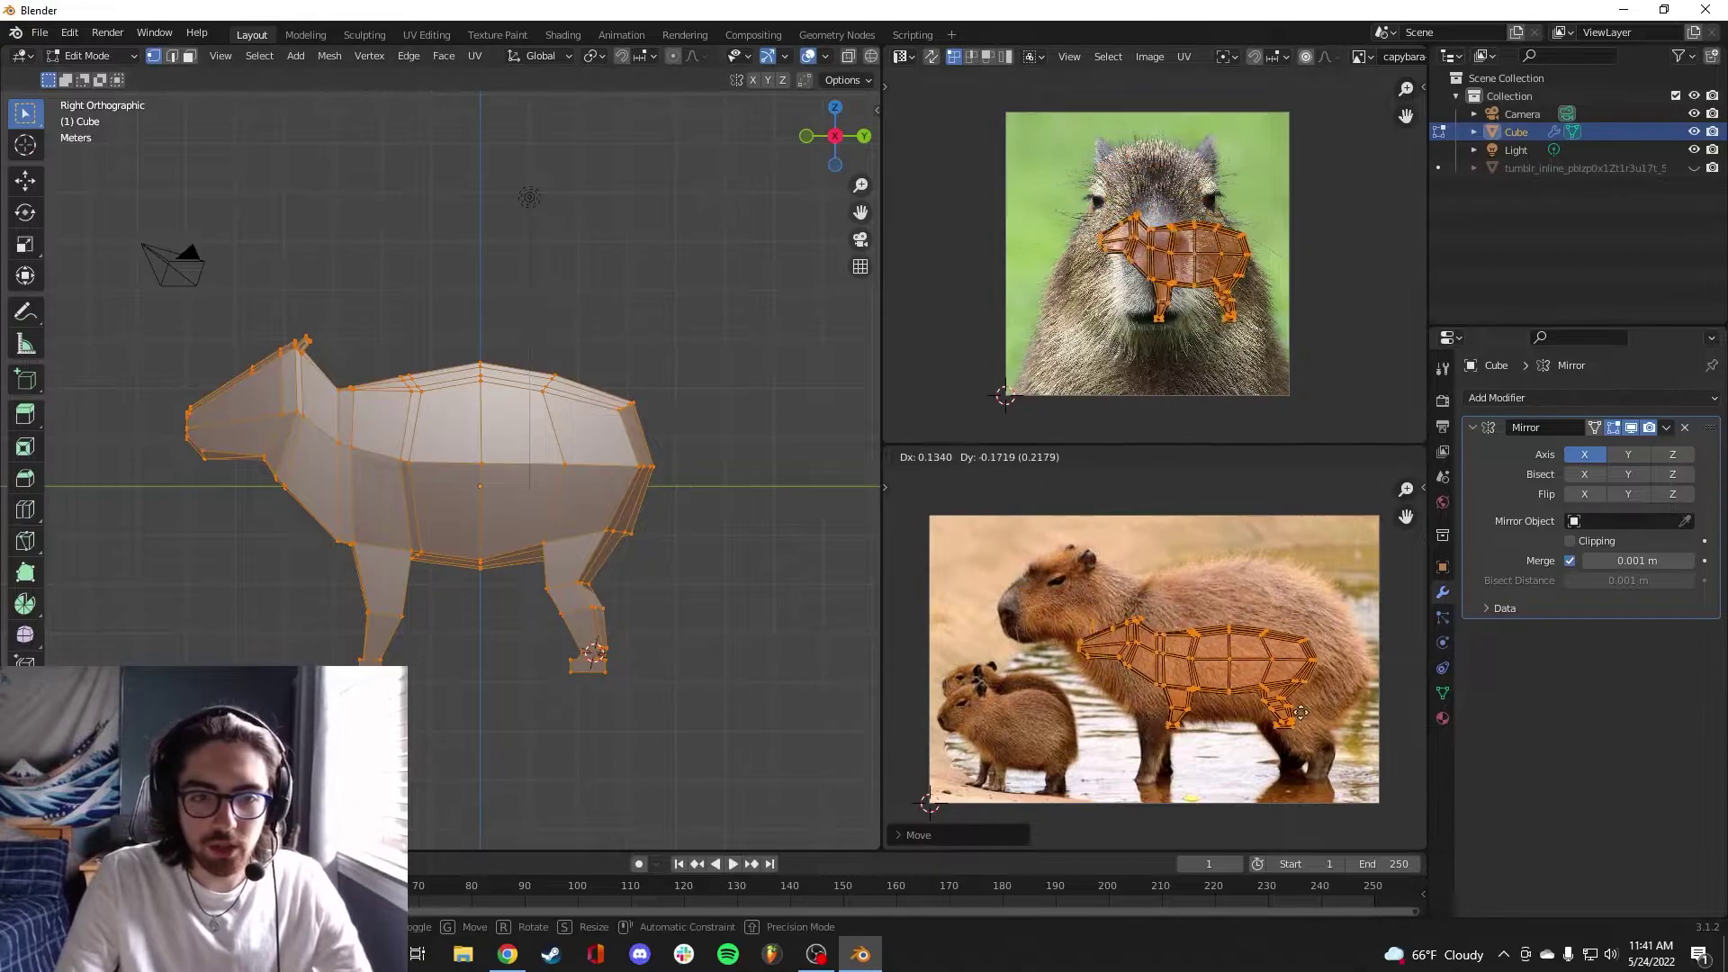
pyautogui.click(1295, 692)
pyautogui.press('Tab')
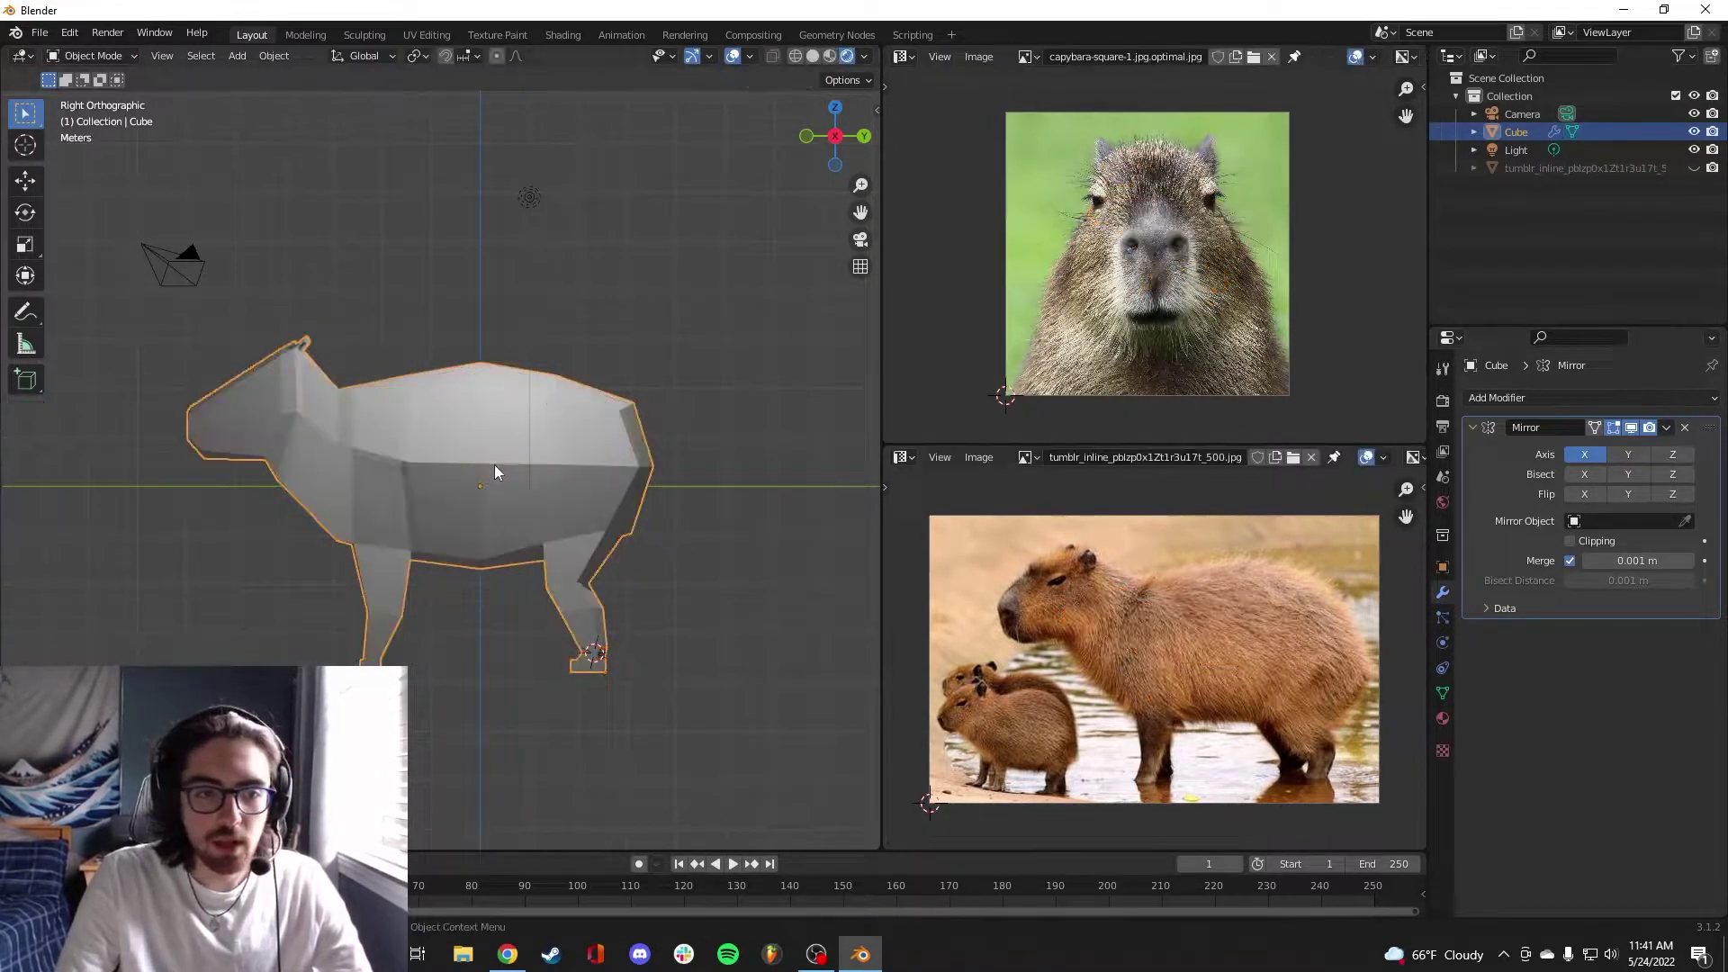
# Give the capybara mesh a new material named capyskin
pyautogui.click(1442, 719)
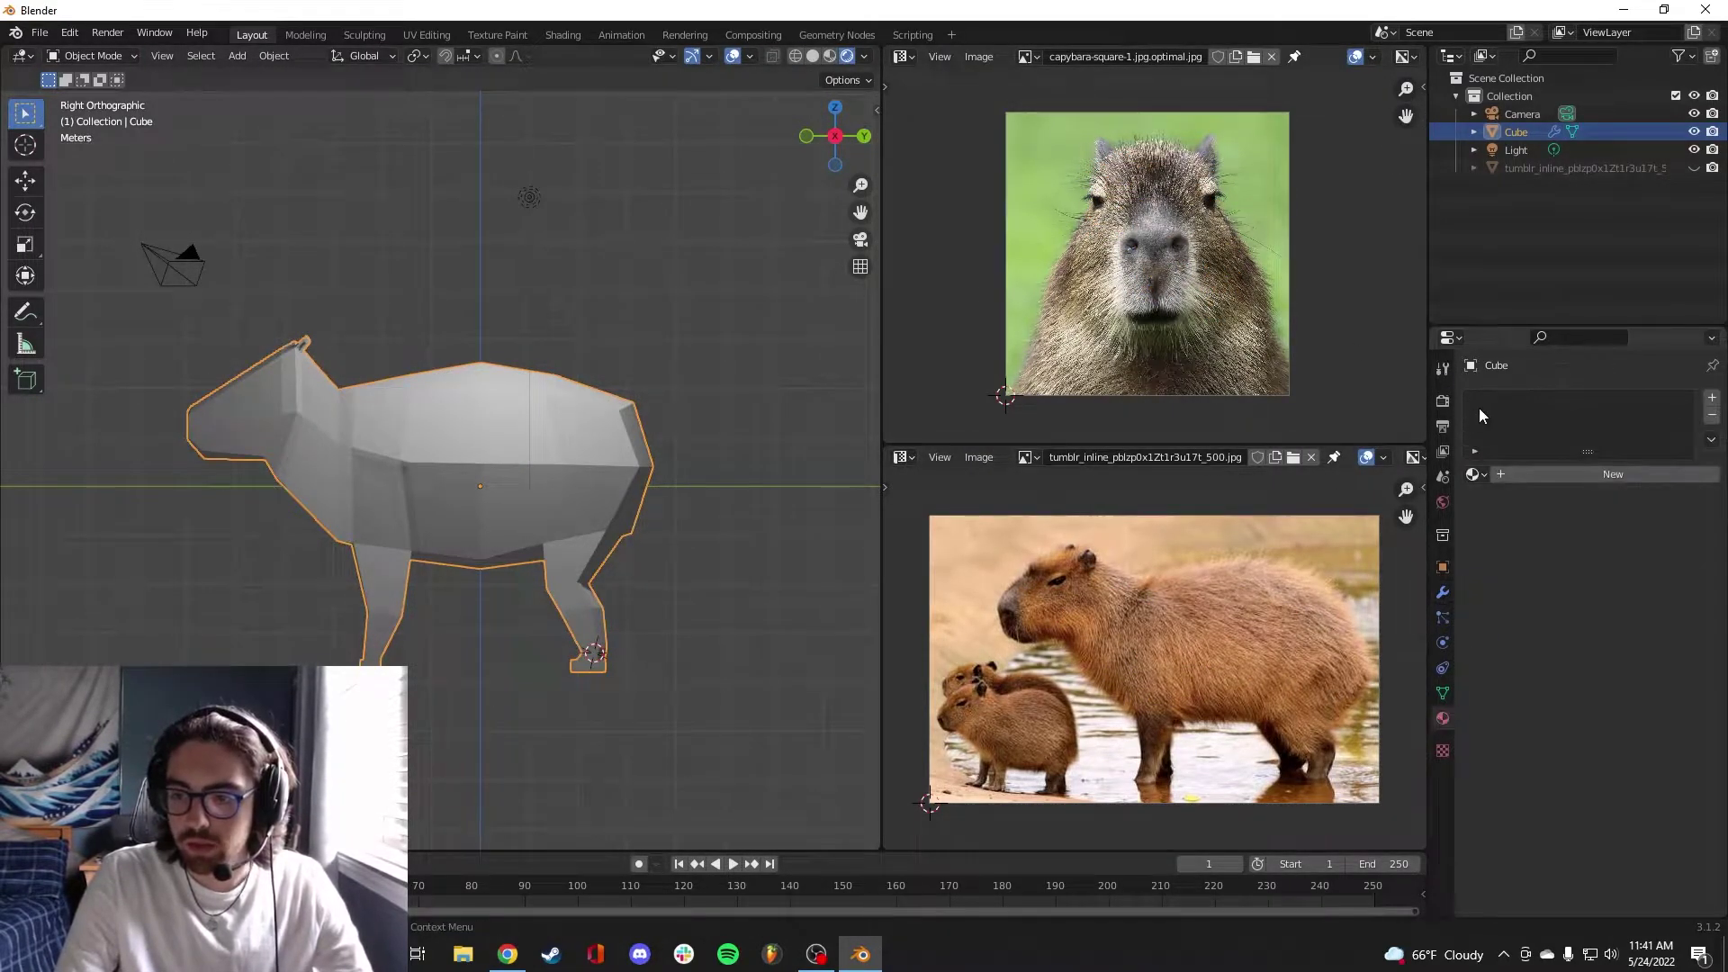
pyautogui.click(1595, 475)
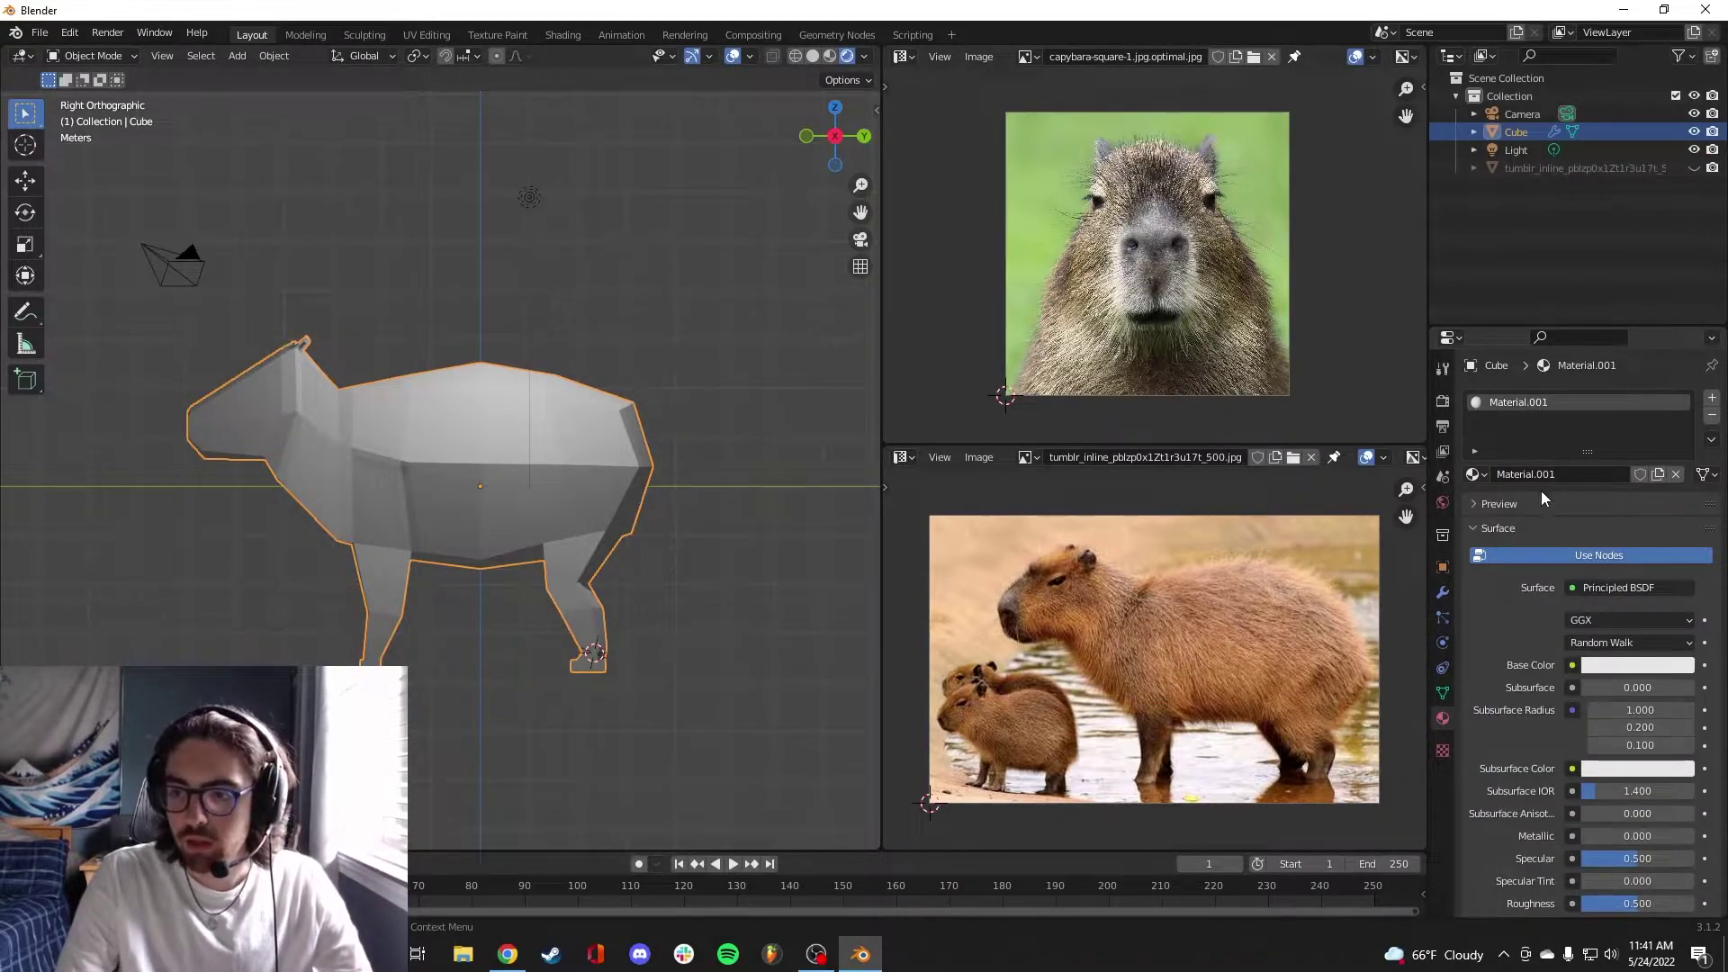
pyautogui.write('capyskin')
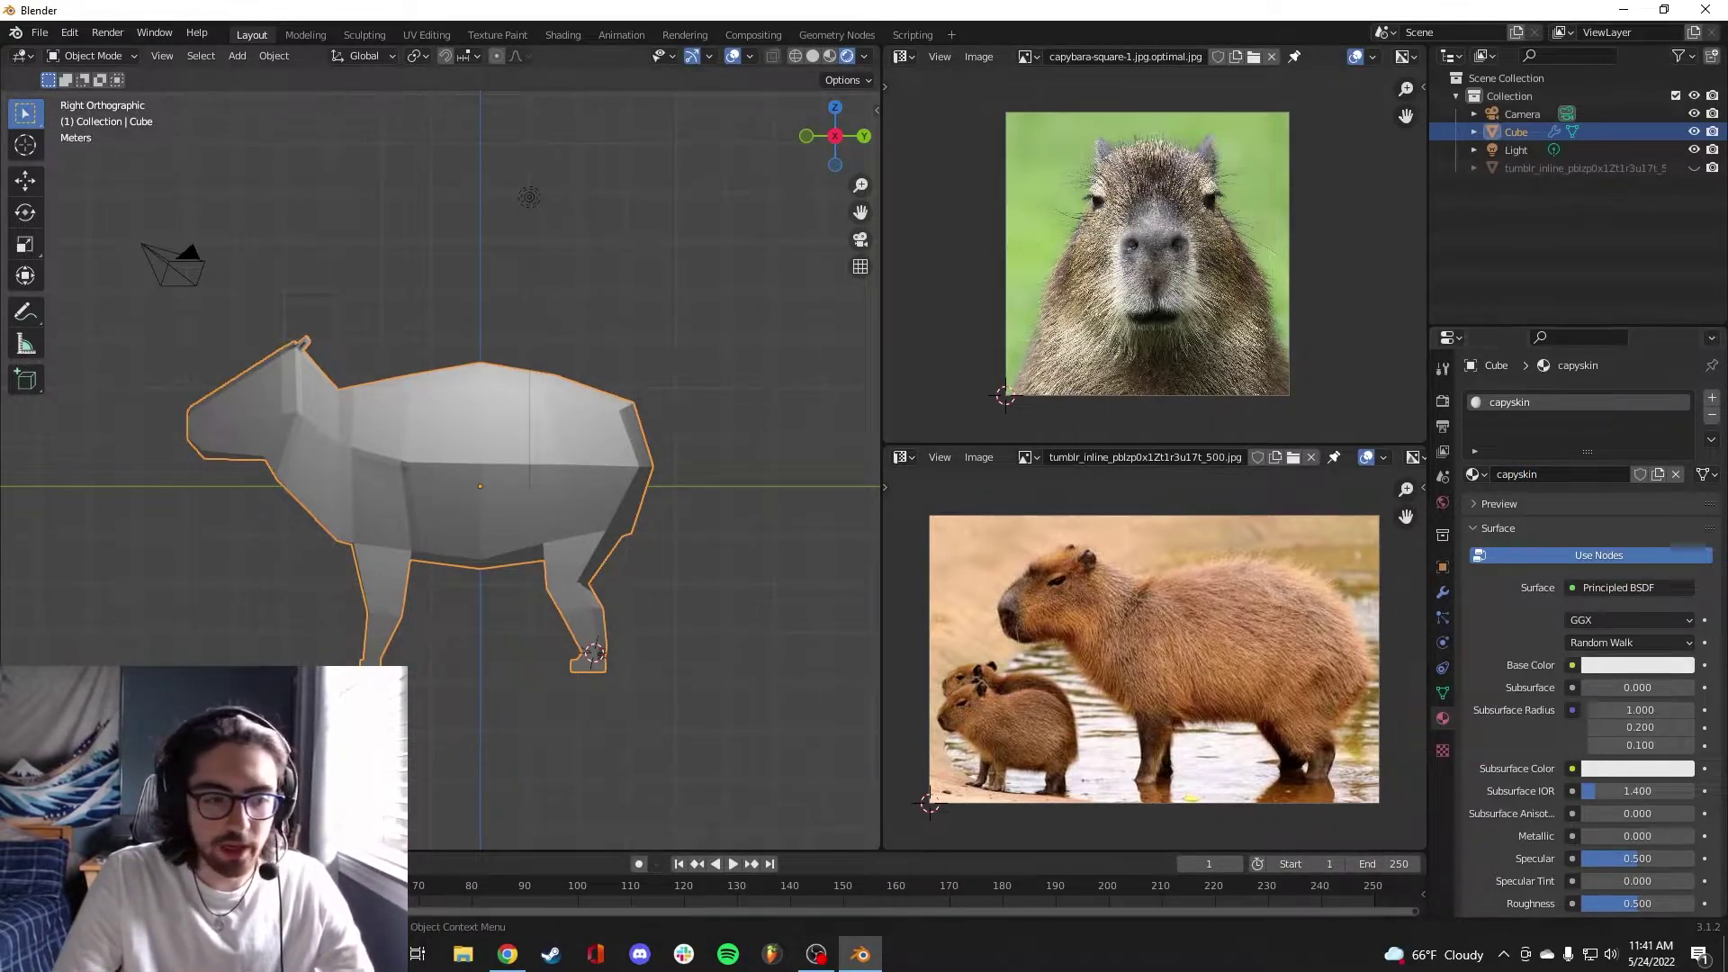
# Enlarge the timeline area and turn it into a Shader Editor showing the capyskin nodes
pyautogui.moveTo(360, 849); pyautogui.dragTo(360, 722)
pyautogui.click(21, 736)
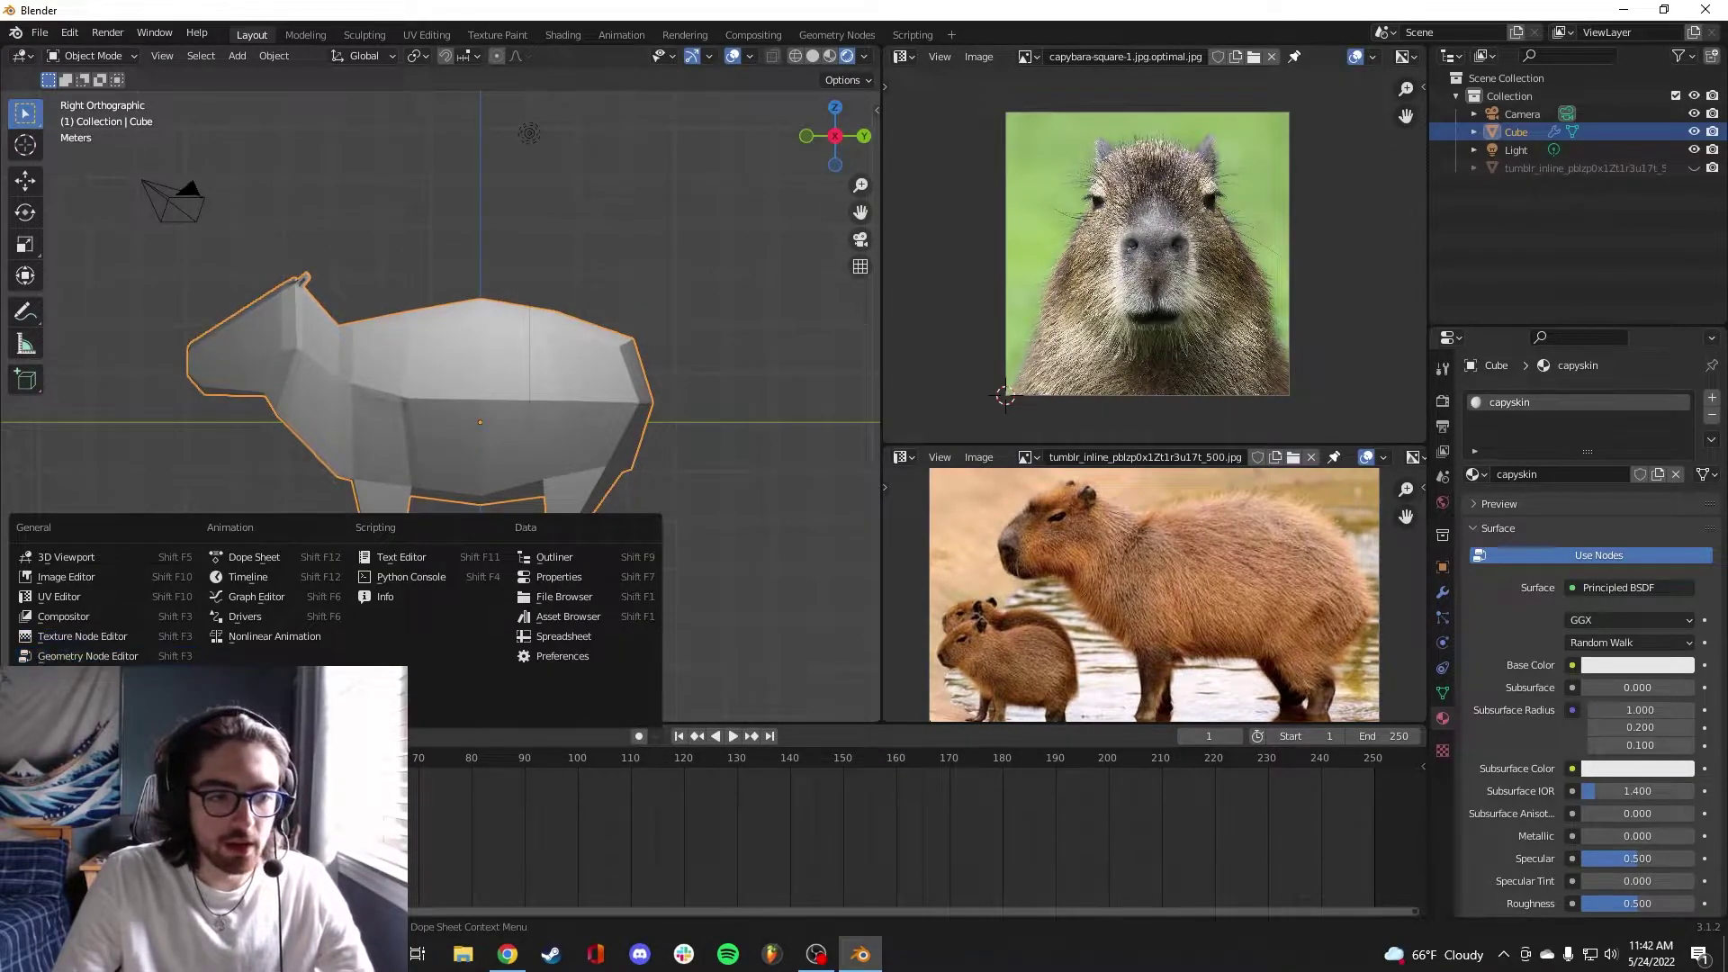
pyautogui.click(90, 676)
pyautogui.moveTo(650, 722); pyautogui.dragTo(649, 672)
pyautogui.scroll(5, 654, 857)
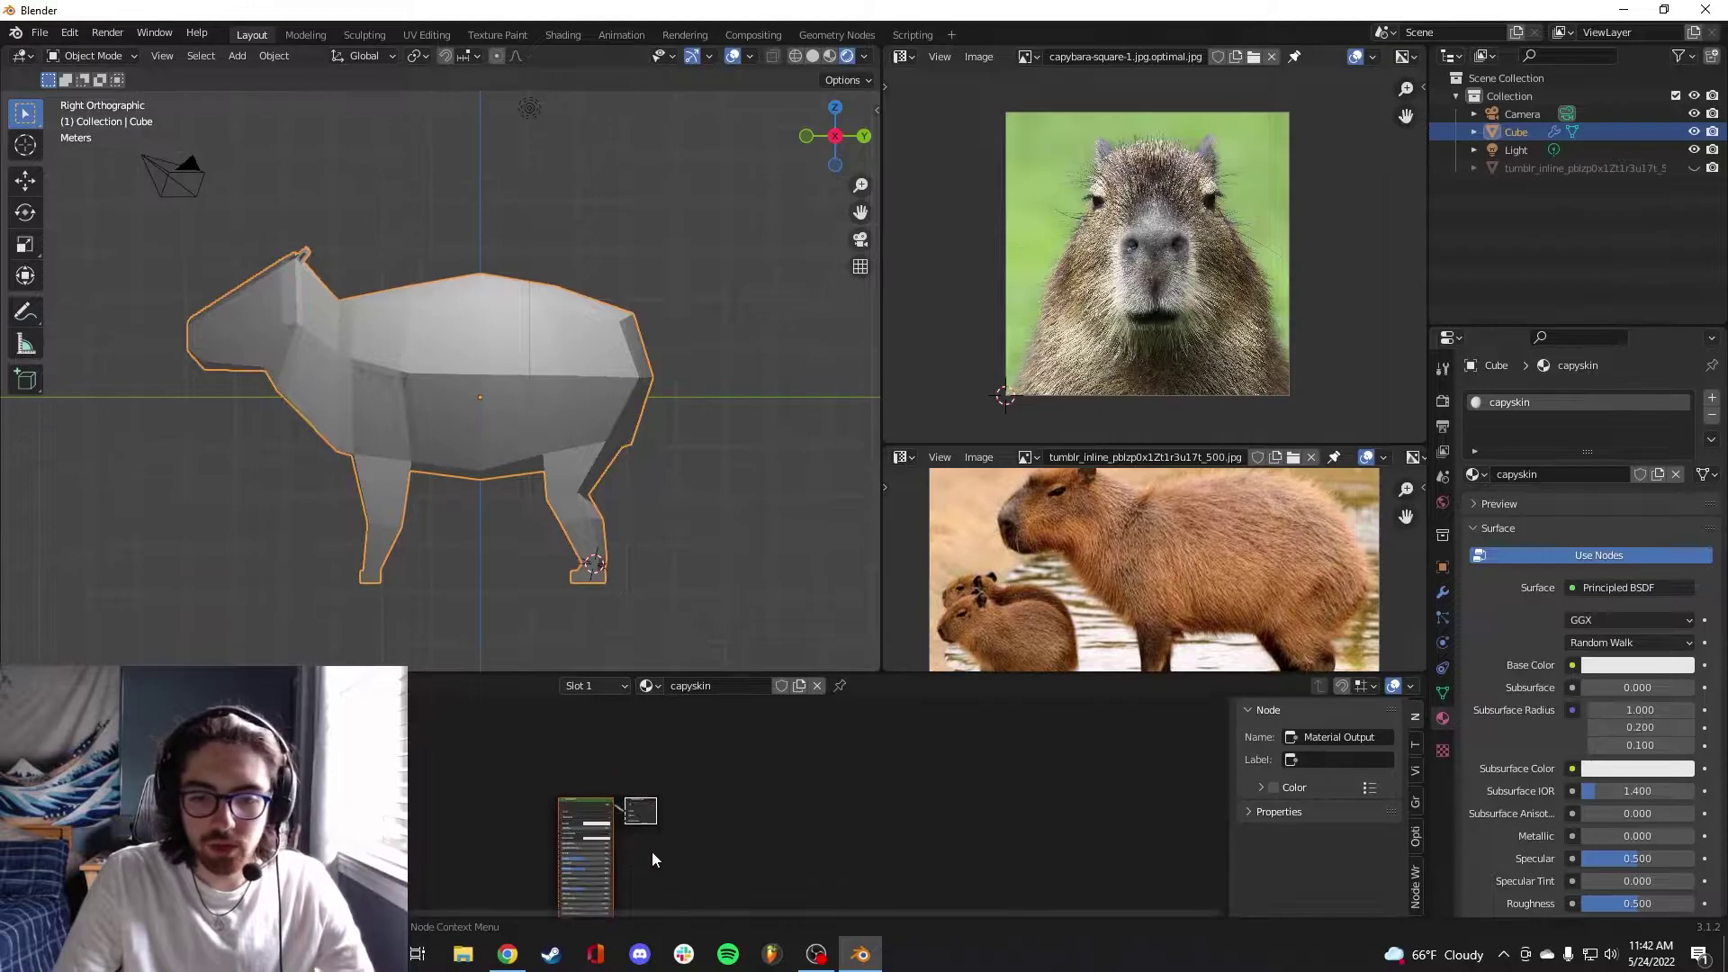
pyautogui.moveTo(778, 846); pyautogui.dragTo(924, 759, button='middle')
pyautogui.scroll(5, 878, 795)
# Add an Image Texture node and connect its Color output to the Principled BSDF's Base Color
pyautogui.hotkey('shift', 'a')
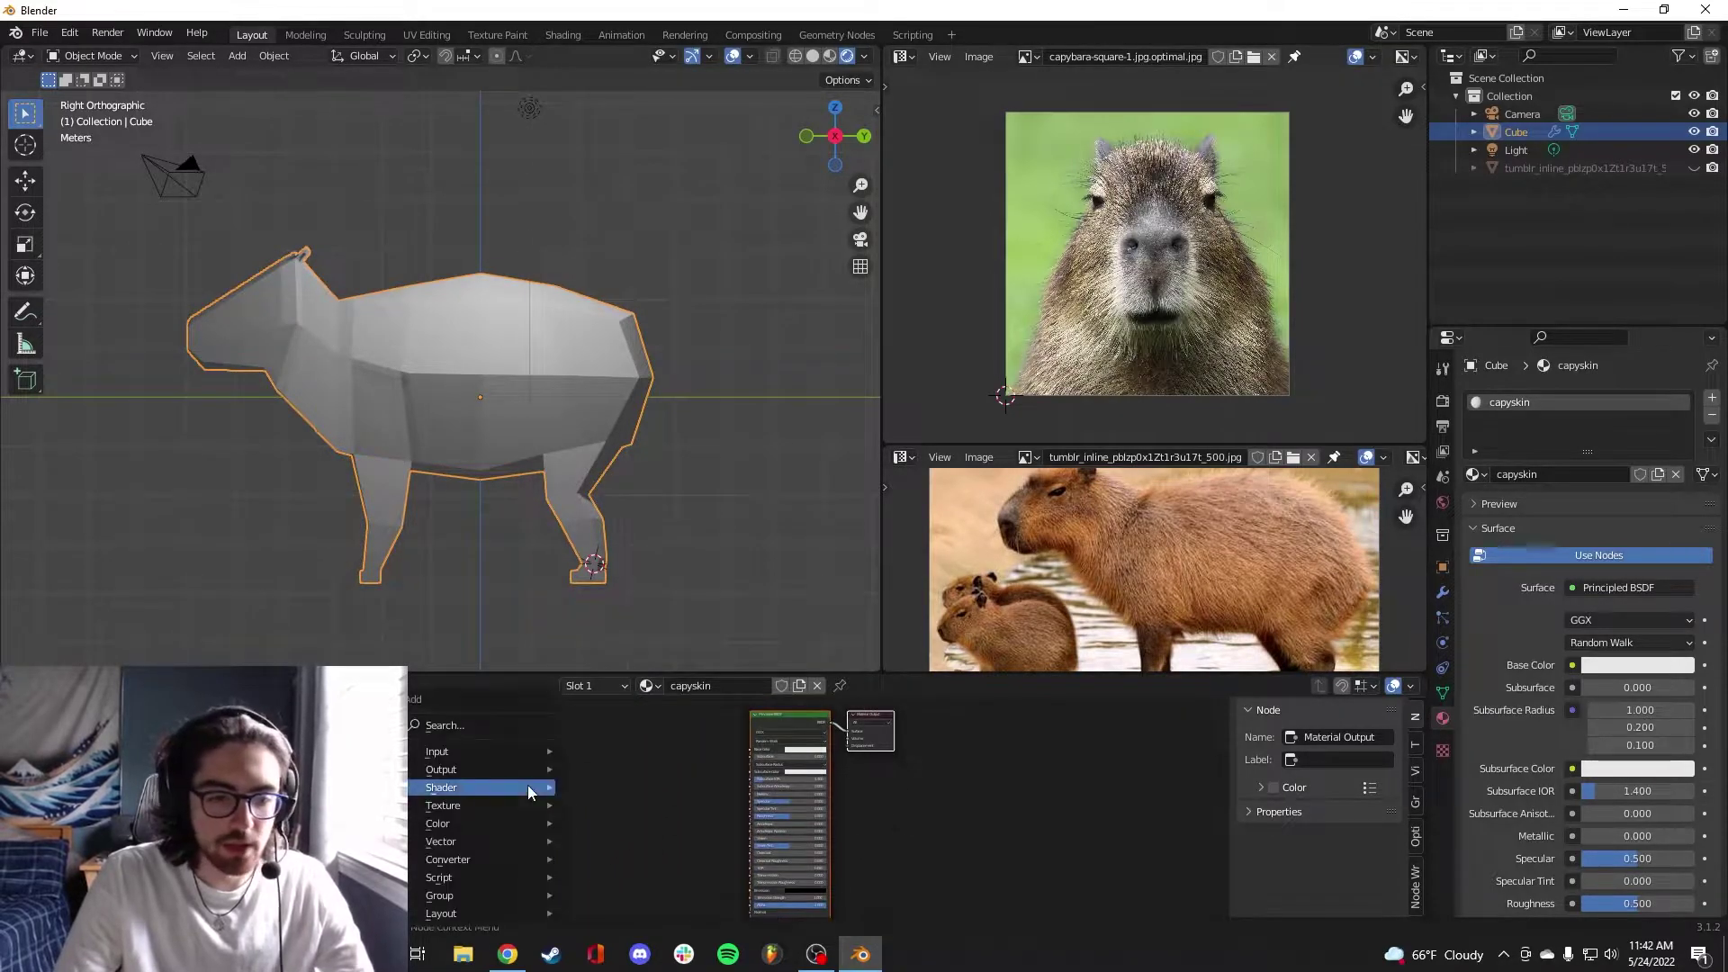
pyautogui.click(504, 726)
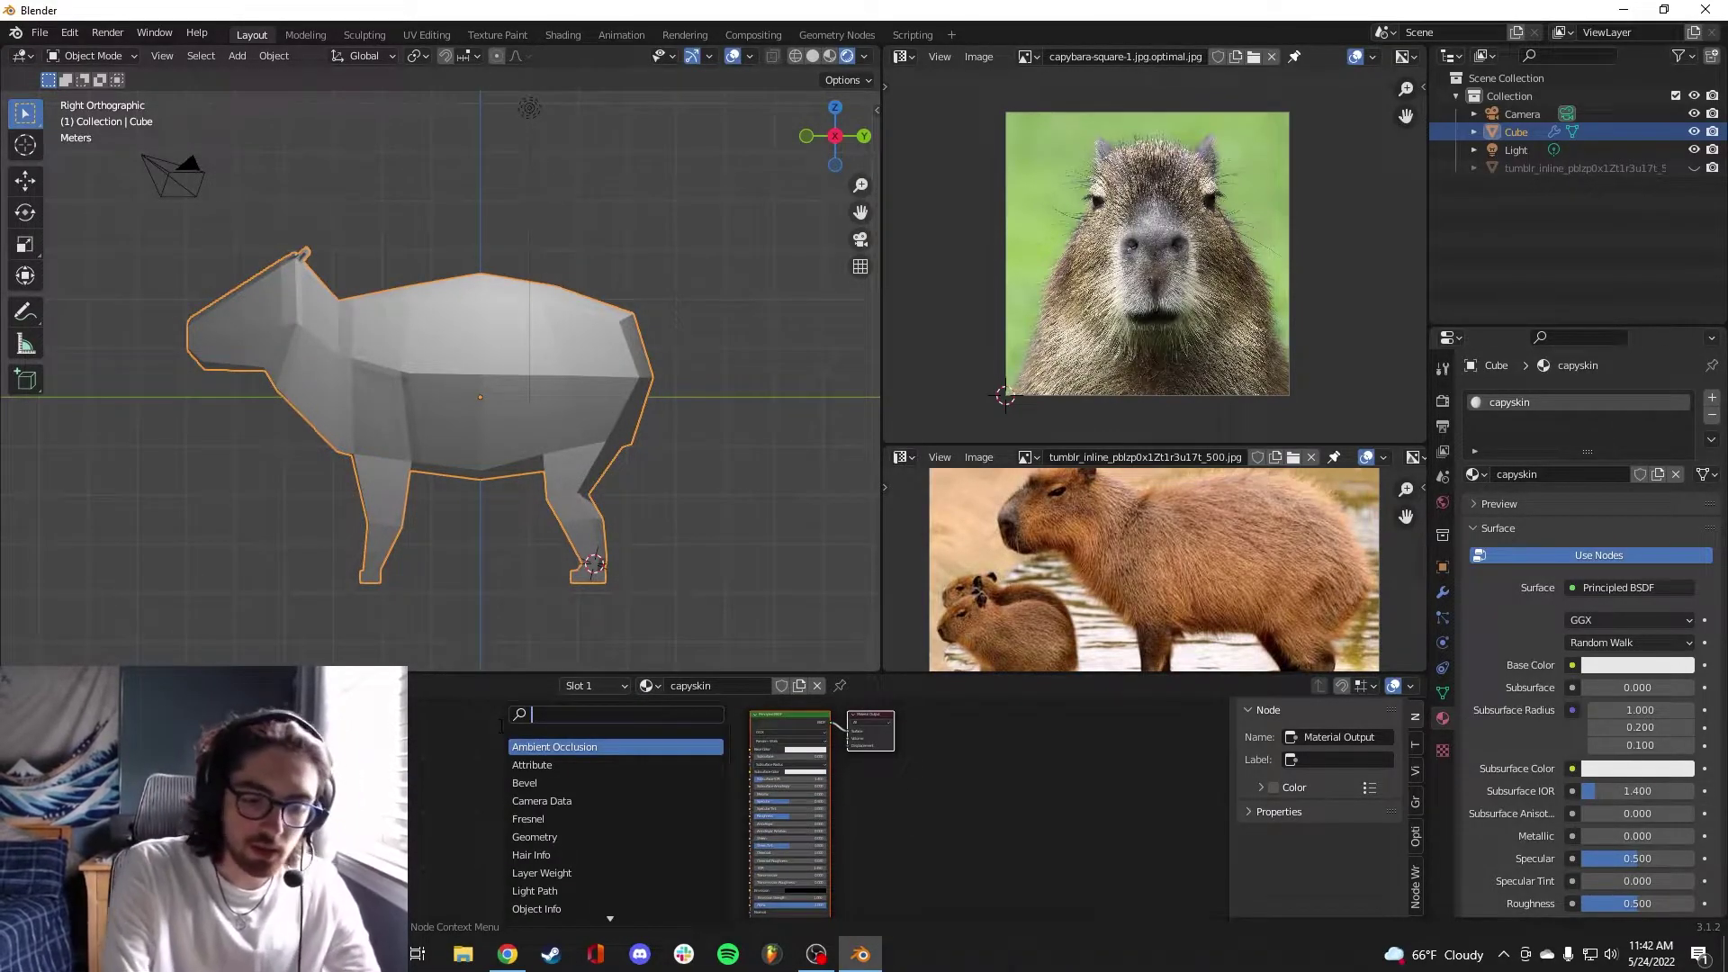
pyautogui.write('image')
pyautogui.press('Return')
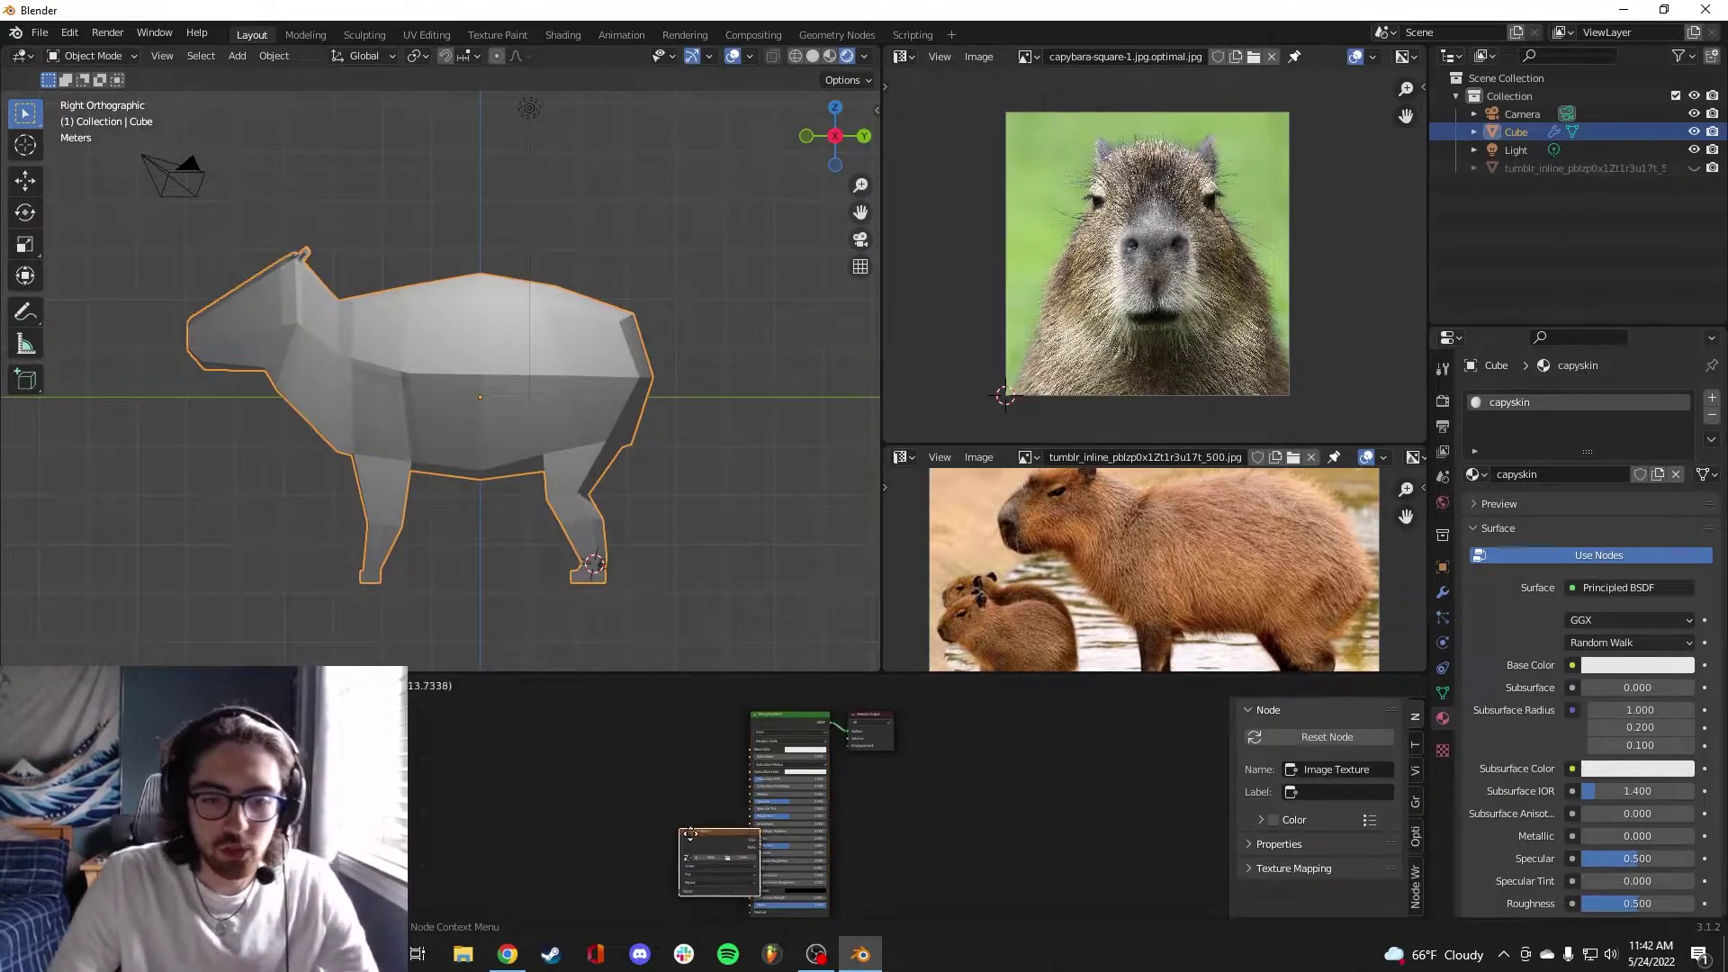
pyautogui.click(628, 763)
pyautogui.scroll(5, 679, 768)
pyautogui.moveTo(749, 746); pyautogui.dragTo(595, 786, button='middle')
pyautogui.scroll(1, 595, 785)
pyautogui.moveTo(539, 785); pyautogui.dragTo(507, 748)
pyautogui.moveTo(579, 759); pyautogui.dragTo(514, 765, button='middle')
pyautogui.moveTo(592, 776); pyautogui.dragTo(597, 767)
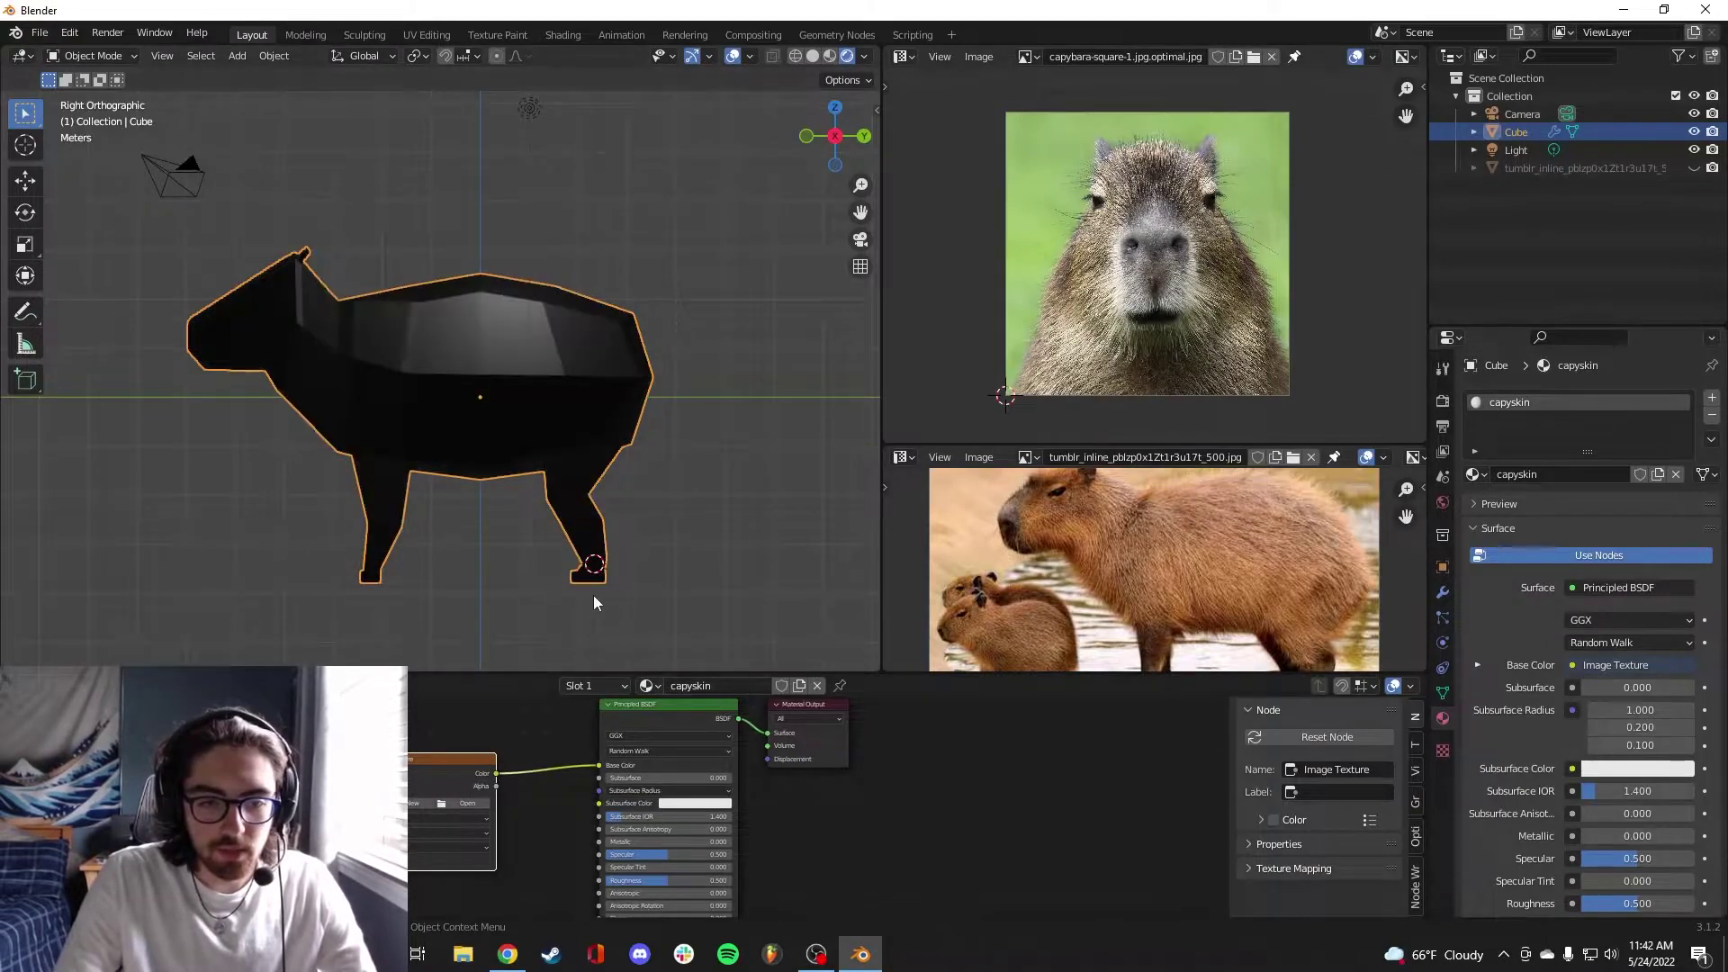
# Assign the side-view capybara photo to the Image Texture node and shift the node clear of the shader
pyautogui.click(461, 804)
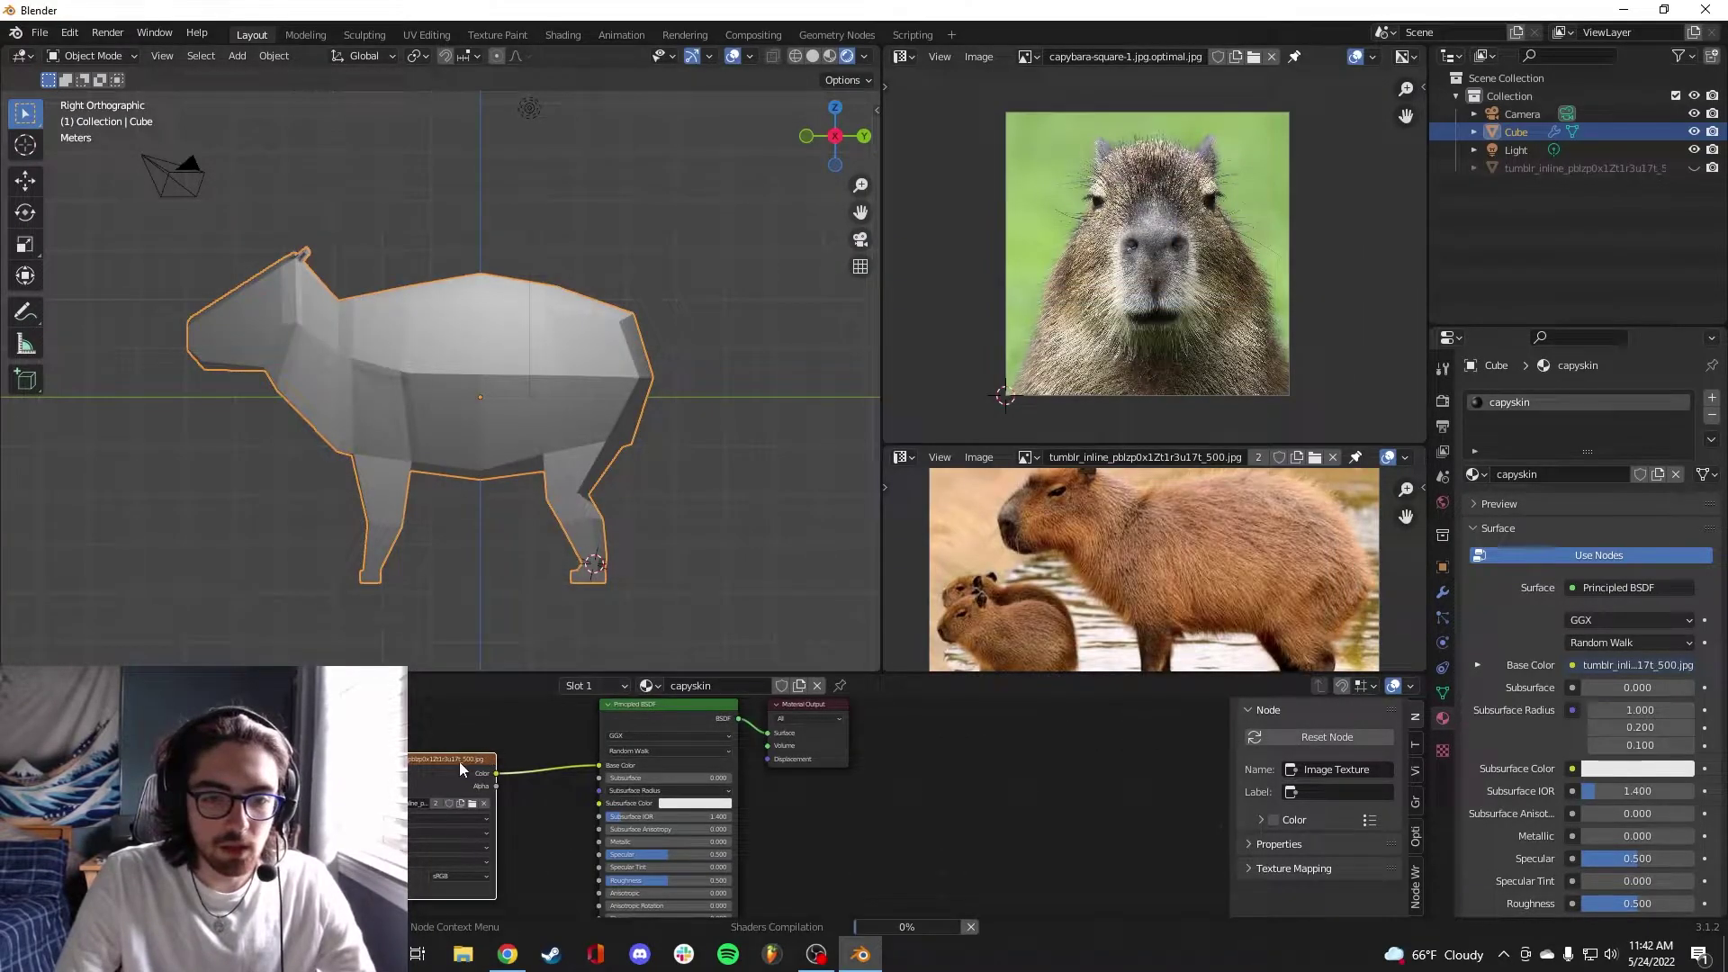
pyautogui.moveTo(459, 763); pyautogui.dragTo(446, 750)
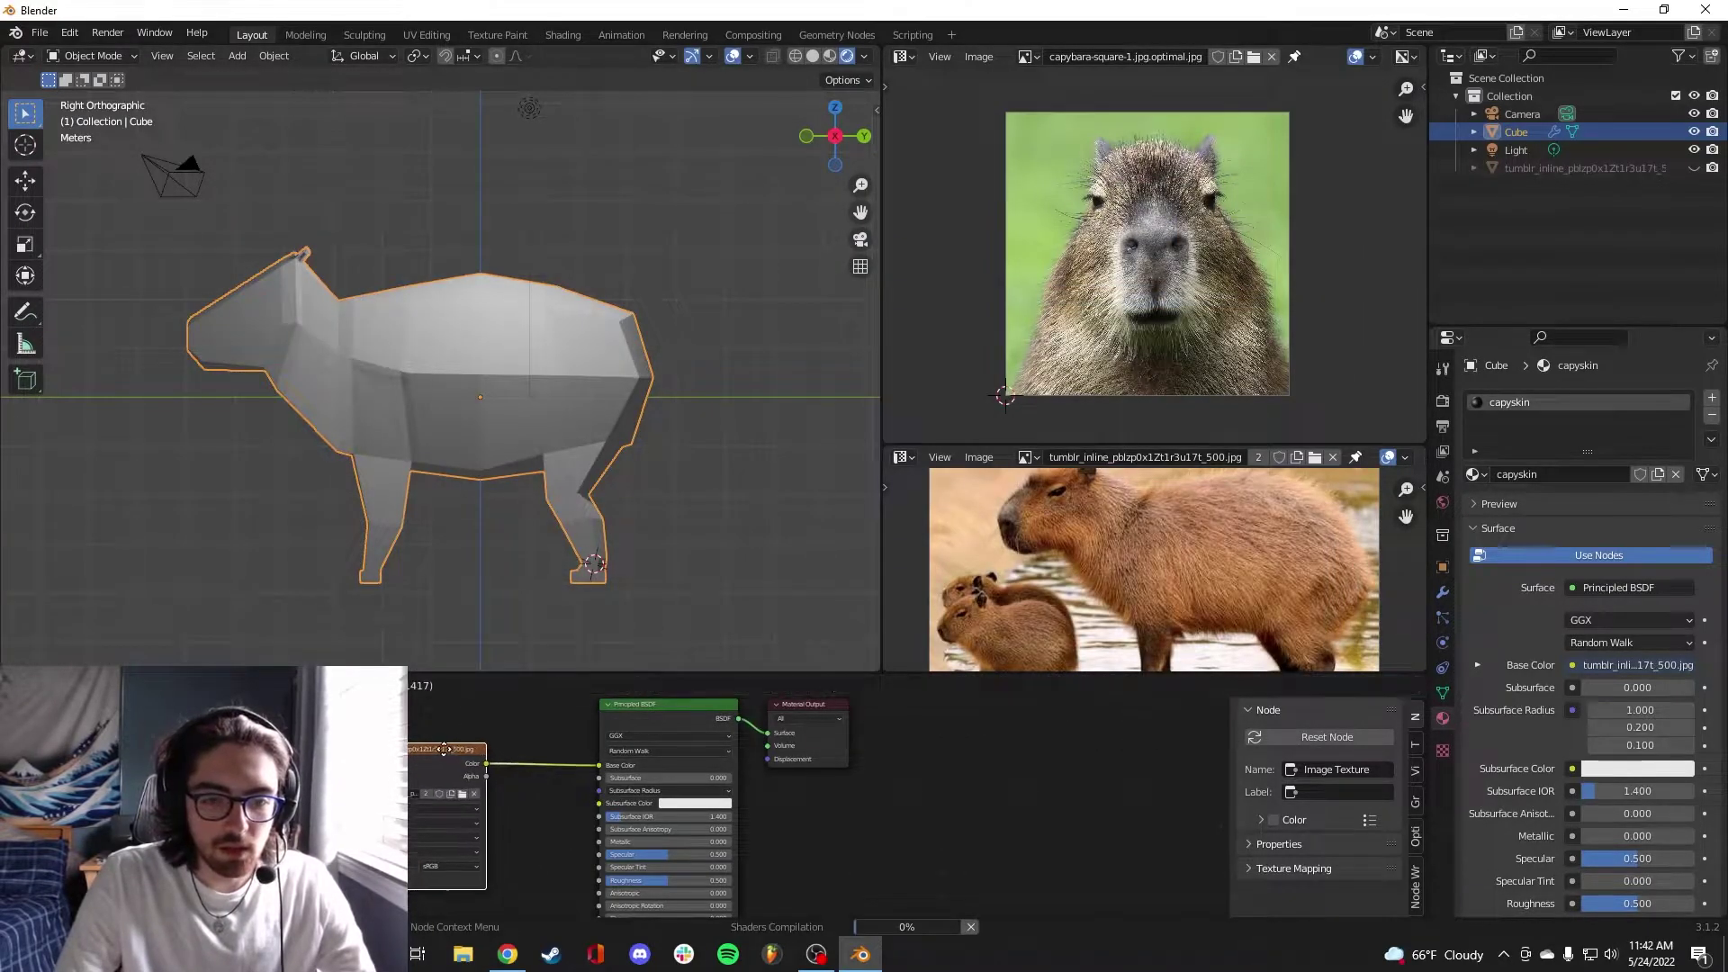
pyautogui.scroll(-3, 546, 419)
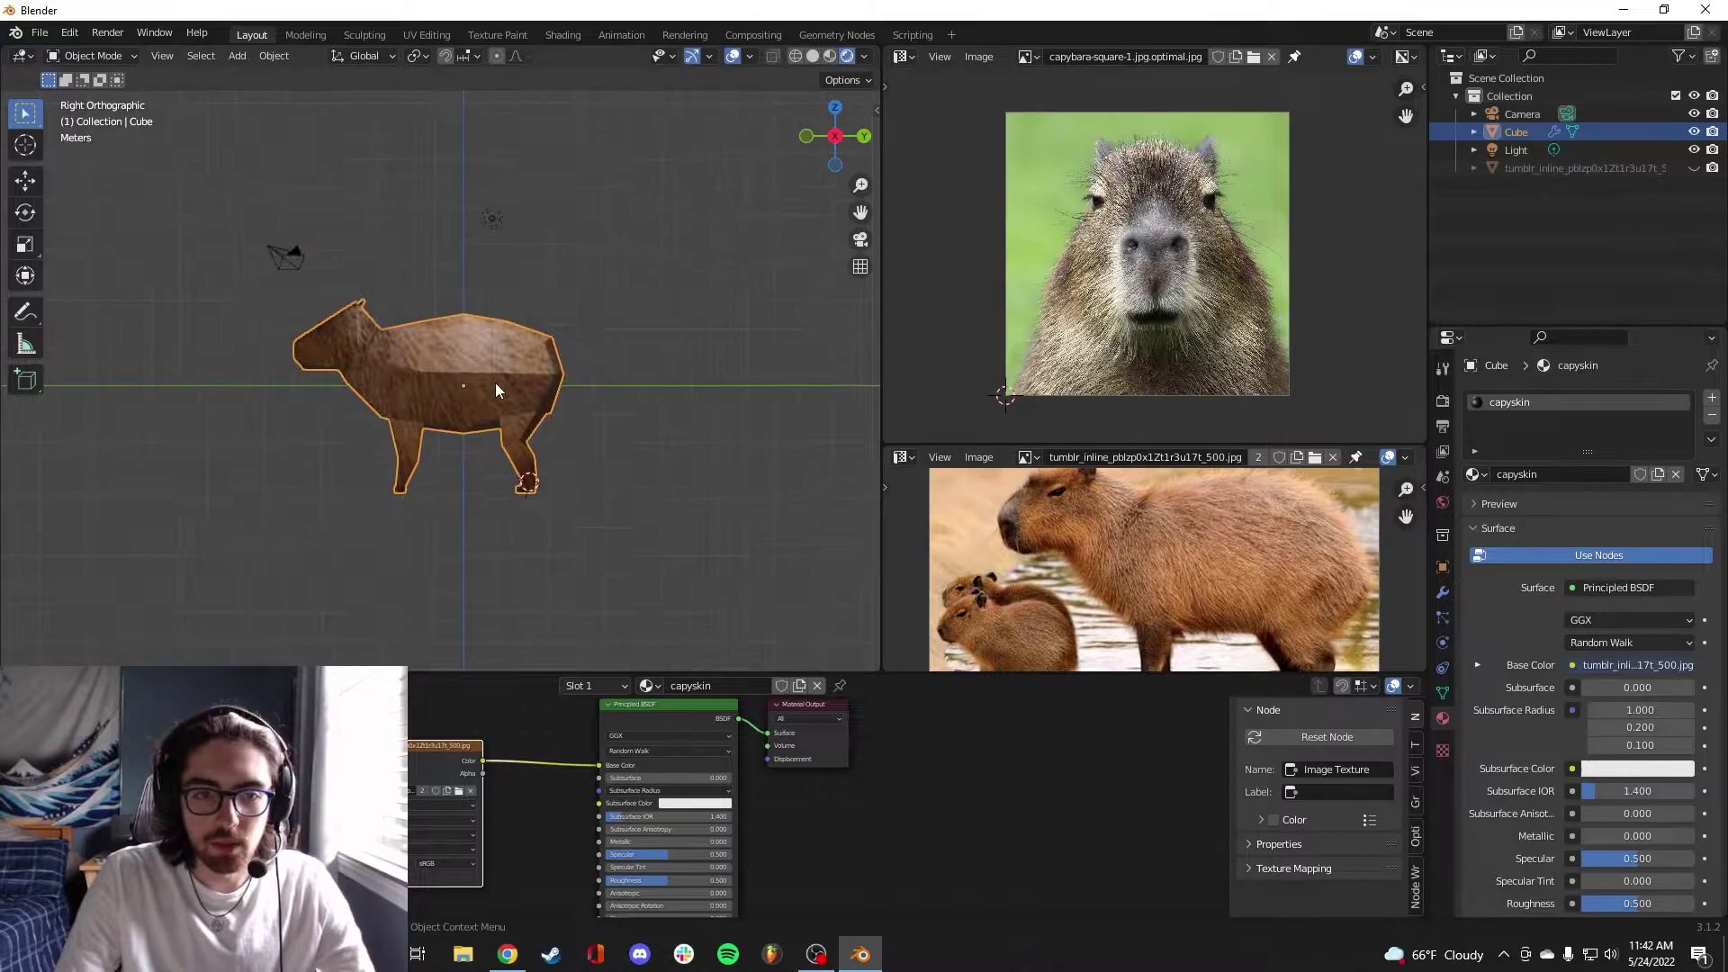
# Enter Edit Mode and close the Shader Editor by extending the 3D viewport and the side photo's UV editor over its area
pyautogui.press('Tab')
pyautogui.scroll(-5, 1194, 580)
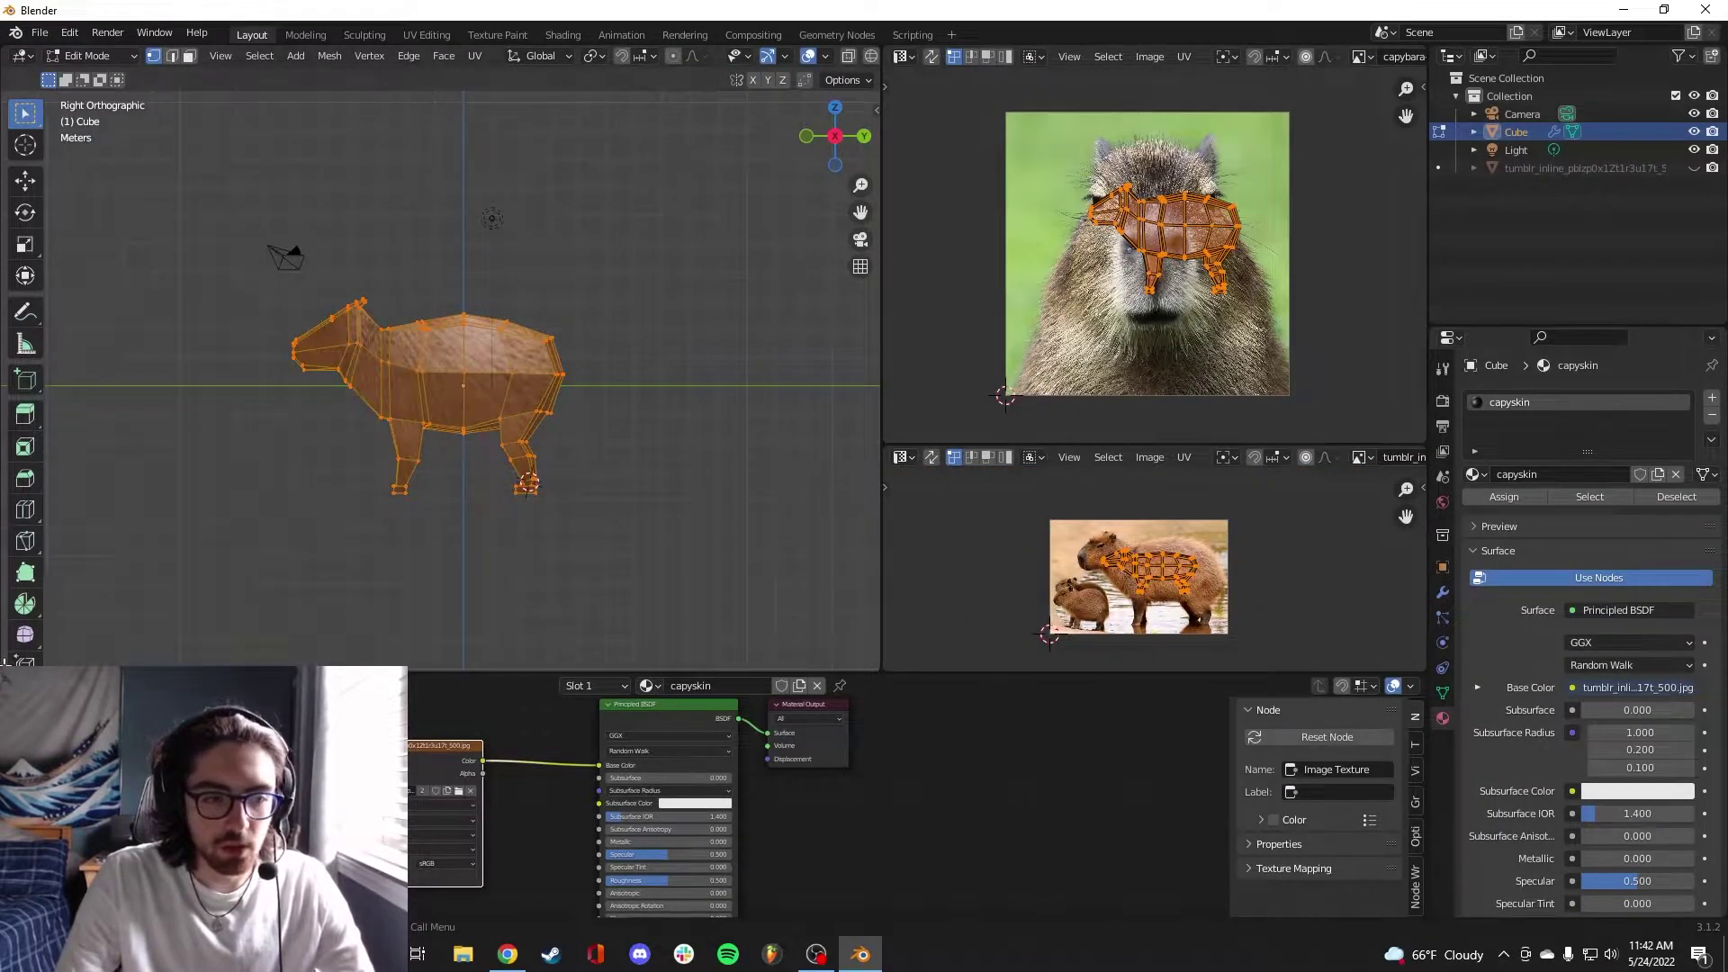
pyautogui.moveTo(4, 665); pyautogui.dragTo(611, 737)
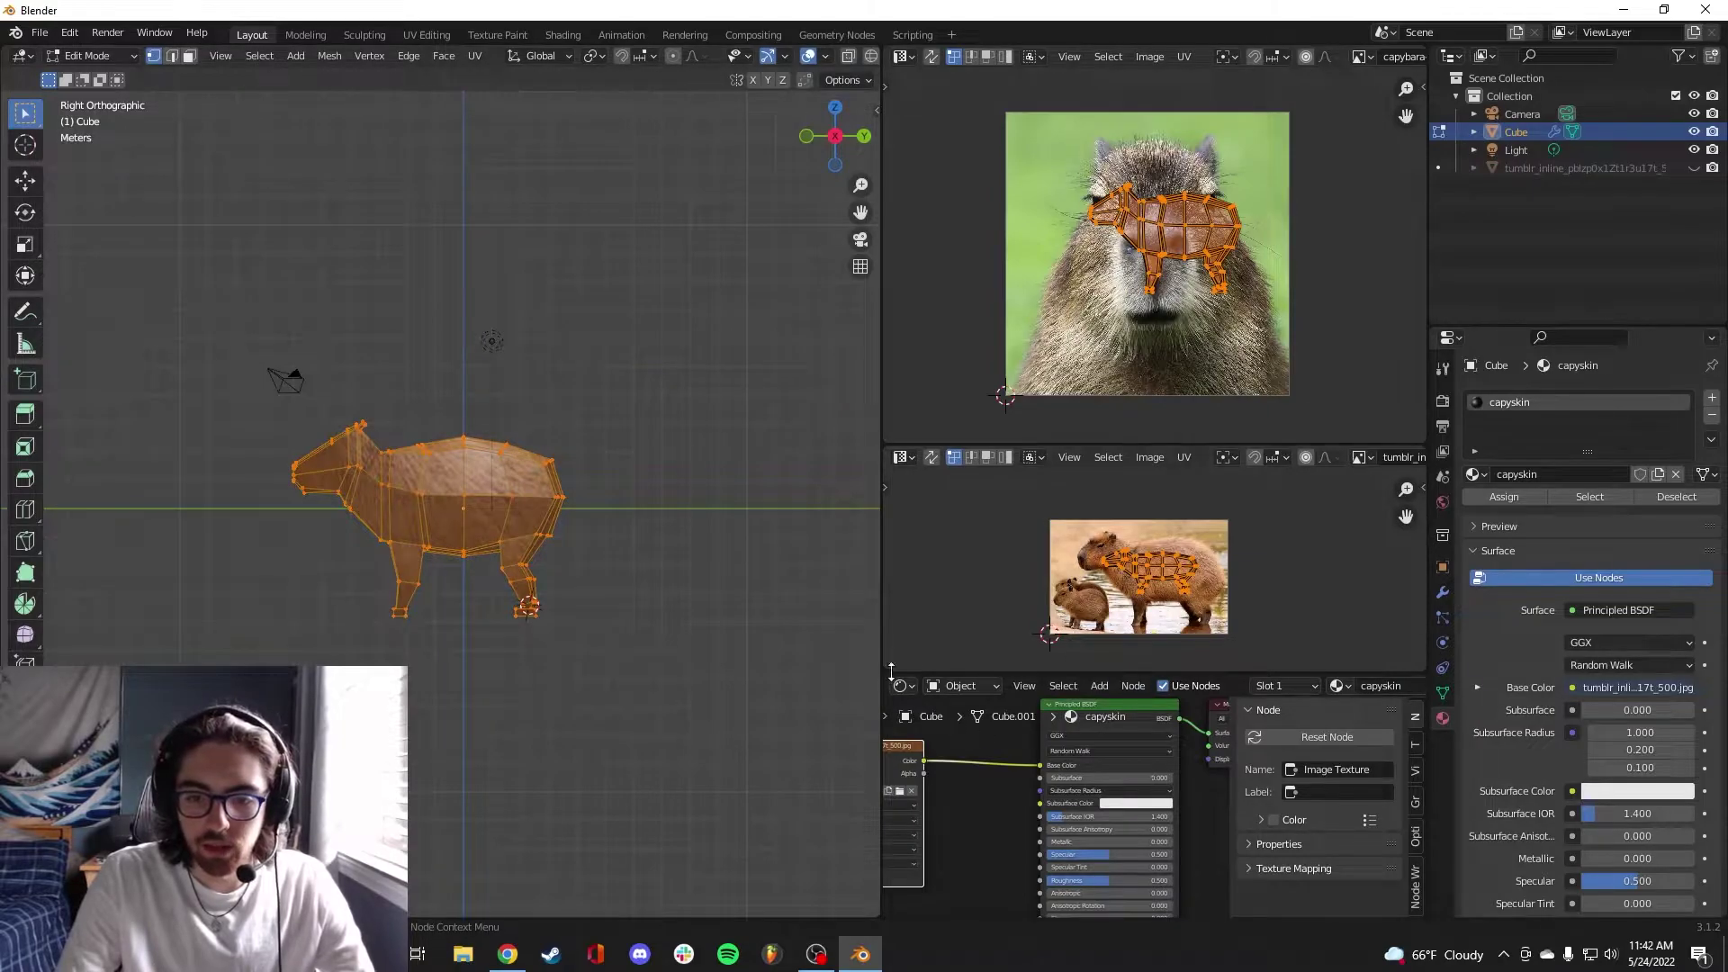
pyautogui.moveTo(891, 671); pyautogui.dragTo(888, 693)
pyautogui.scroll(4, 1154, 689)
# Select all UVs and scale them up and move them to cover the adult capybara in the side photo
pyautogui.moveTo(1002, 615); pyautogui.dragTo(1256, 817)
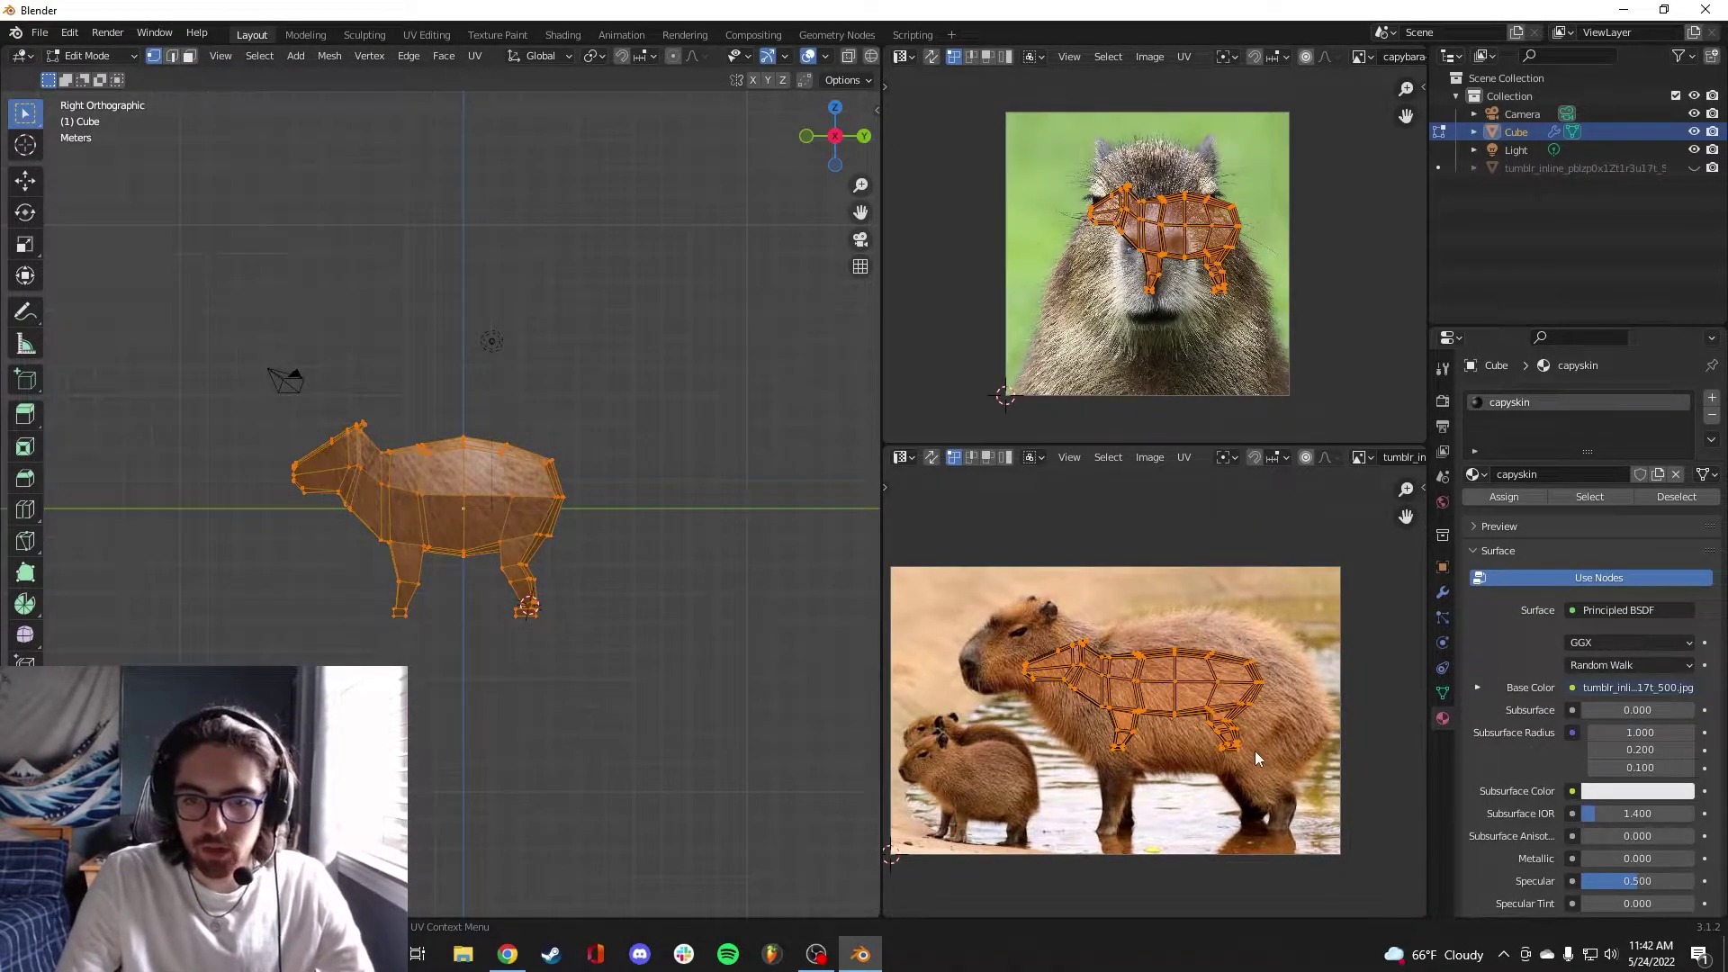
pyautogui.scroll(3, 507, 578)
pyautogui.press('s')
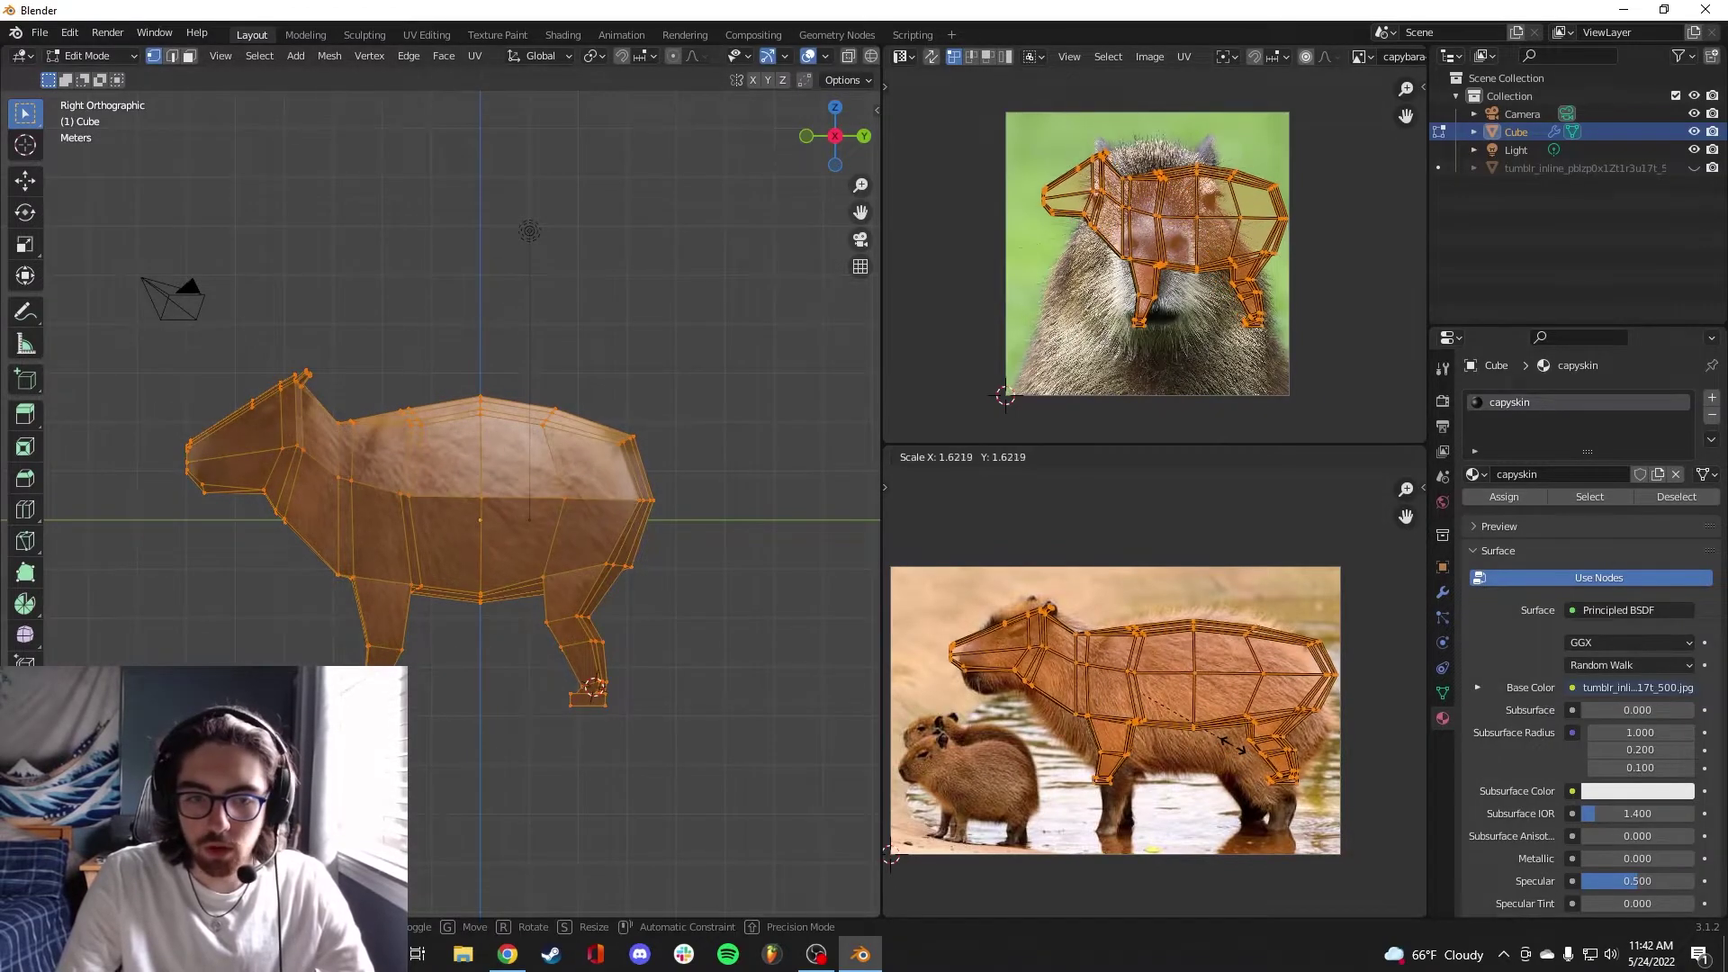
pyautogui.click(1229, 756)
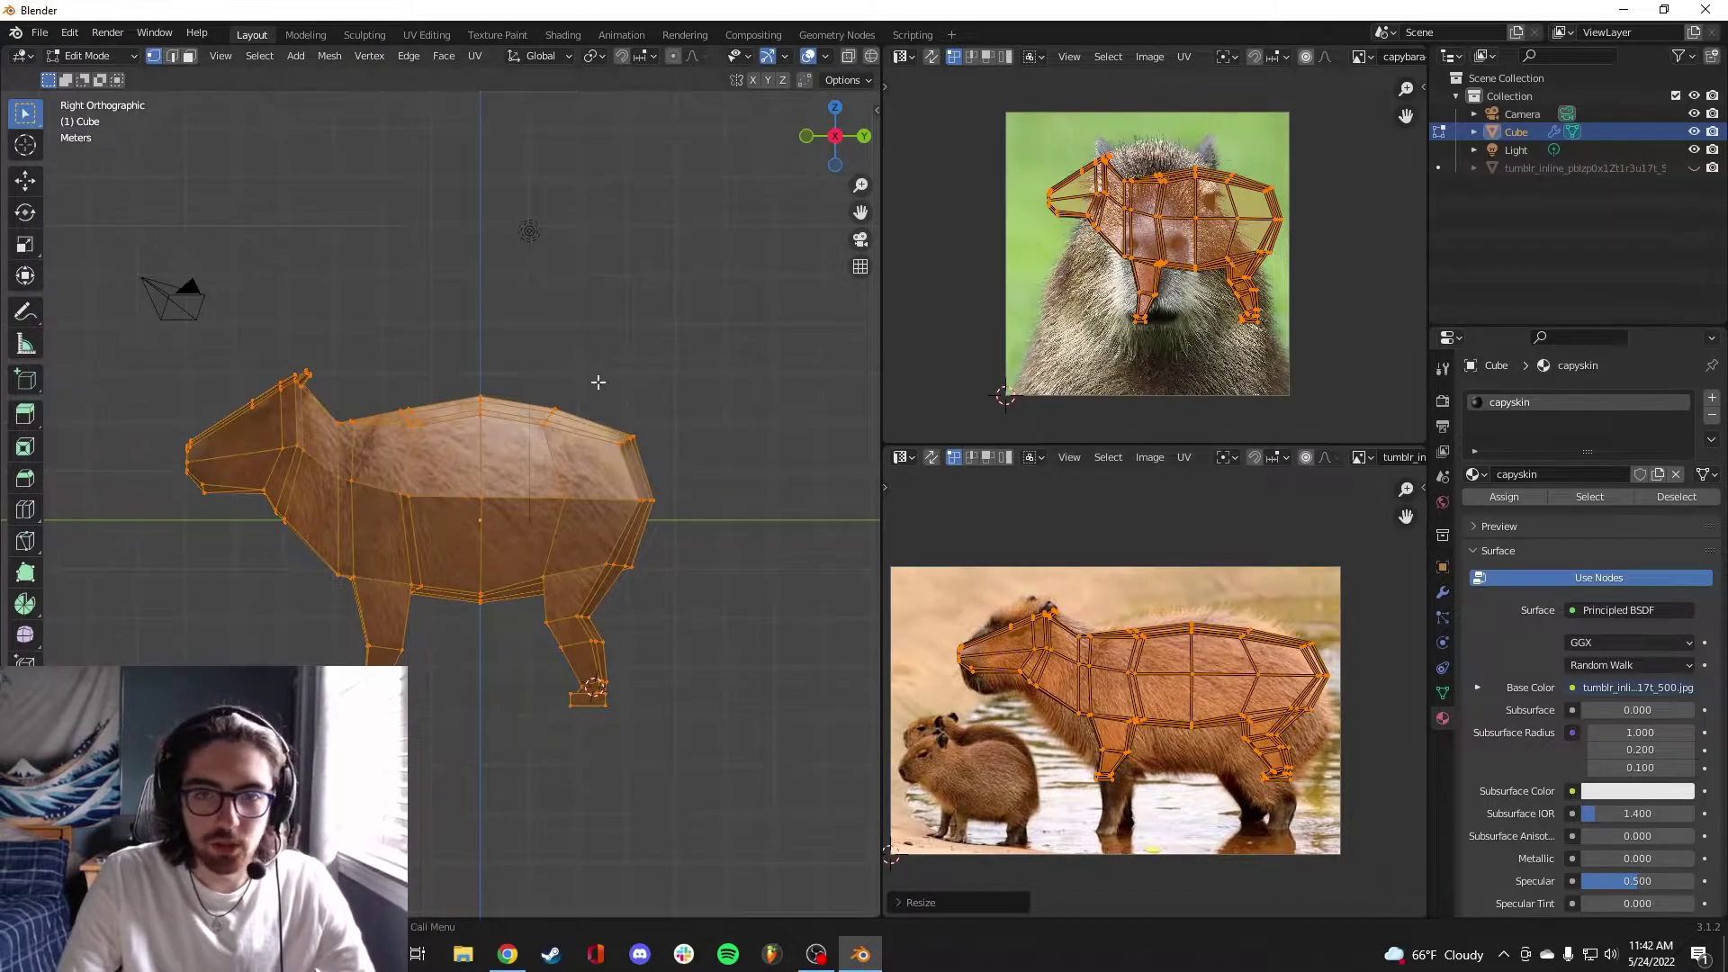
pyautogui.press('s')
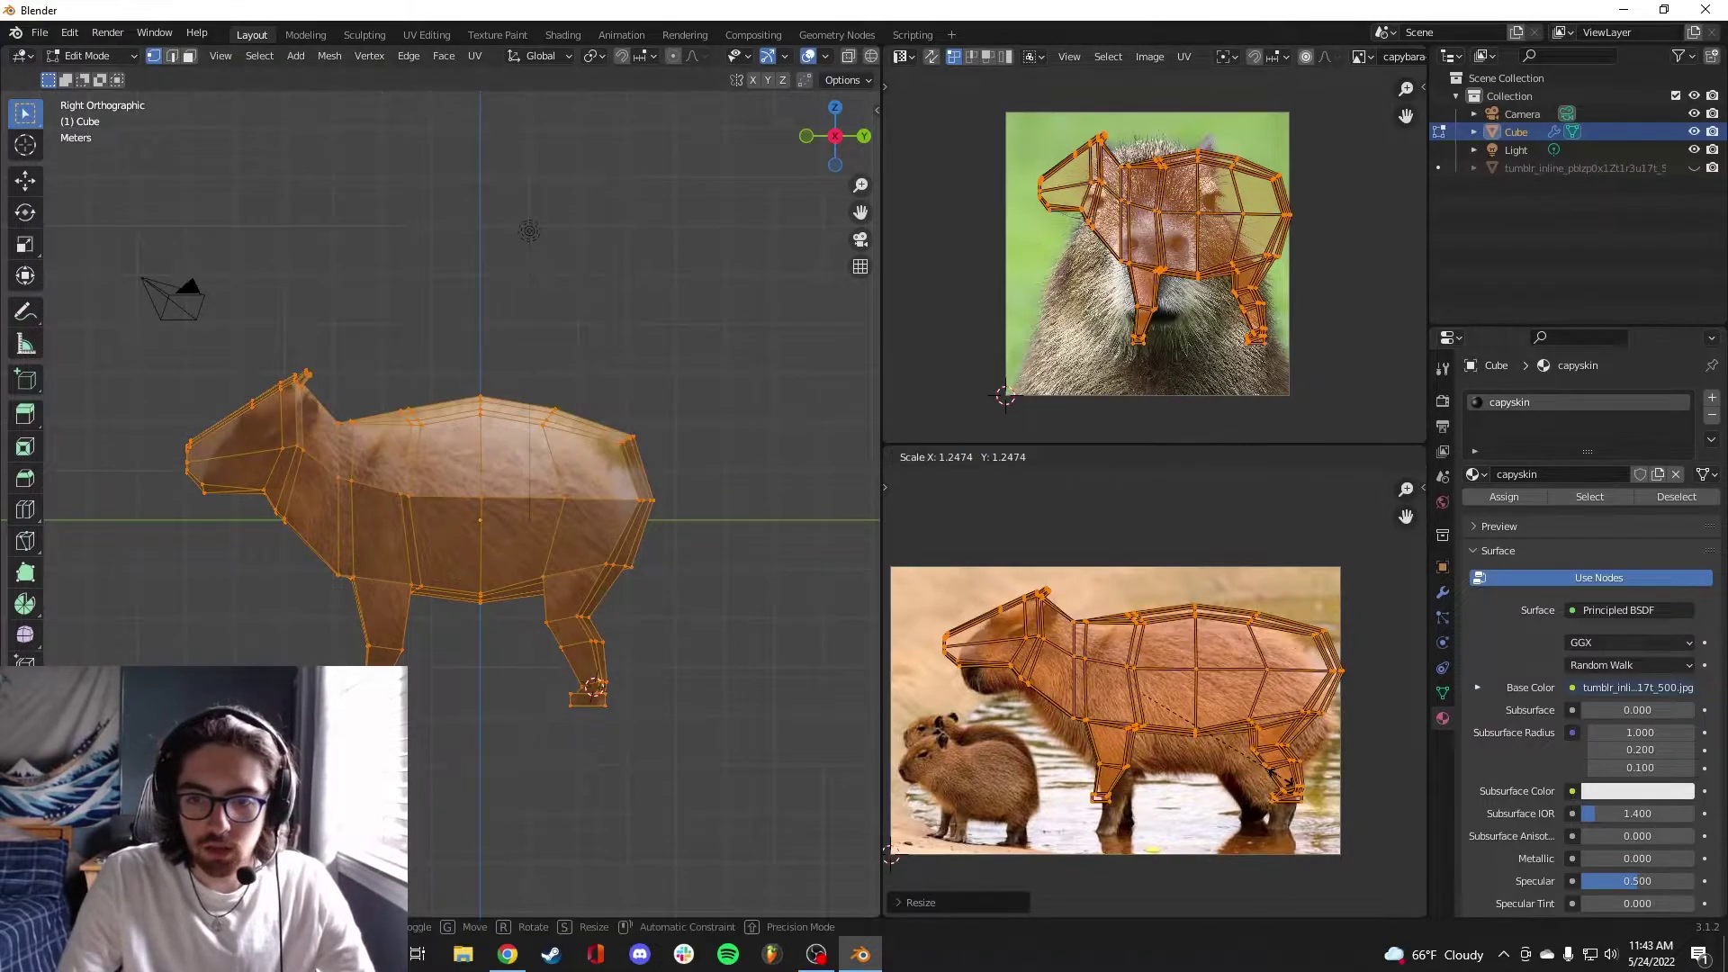
pyautogui.click(1264, 747)
pyautogui.press('g')
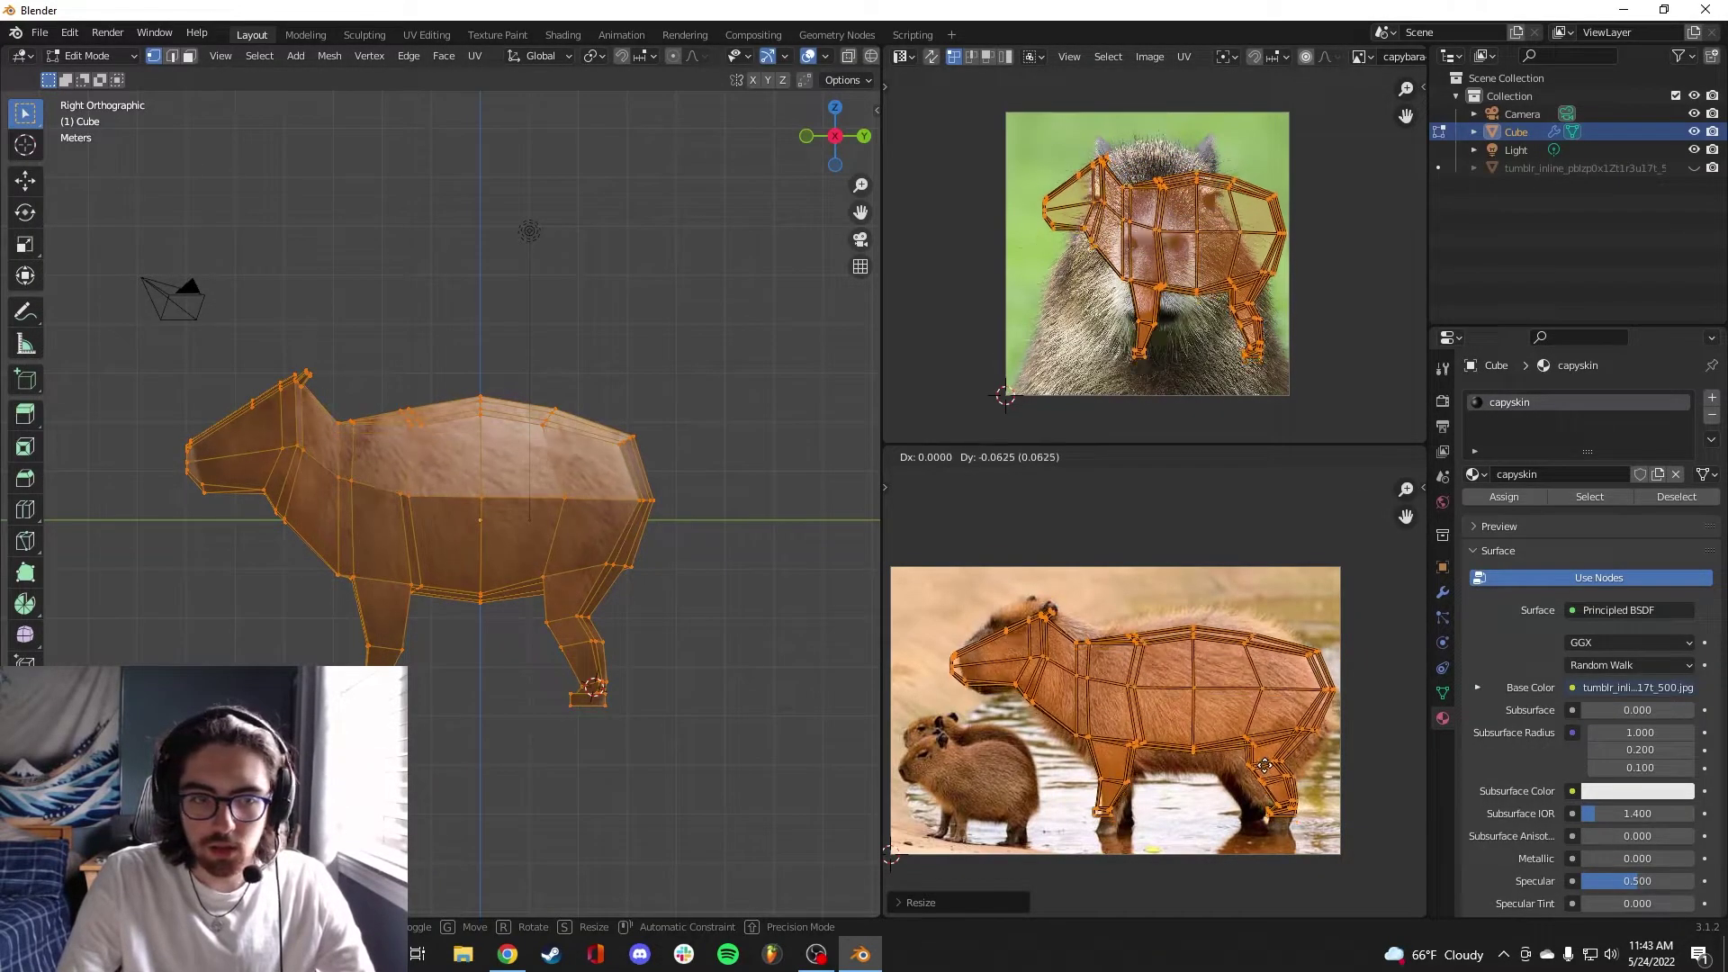
pyautogui.click(1275, 758)
# Pull the rump UVs inside the photo's body outline and move the hind leg UVs about 0.03 forward and 0.05 down
pyautogui.moveTo(1298, 646); pyautogui.dragTo(1277, 629, button='middle')
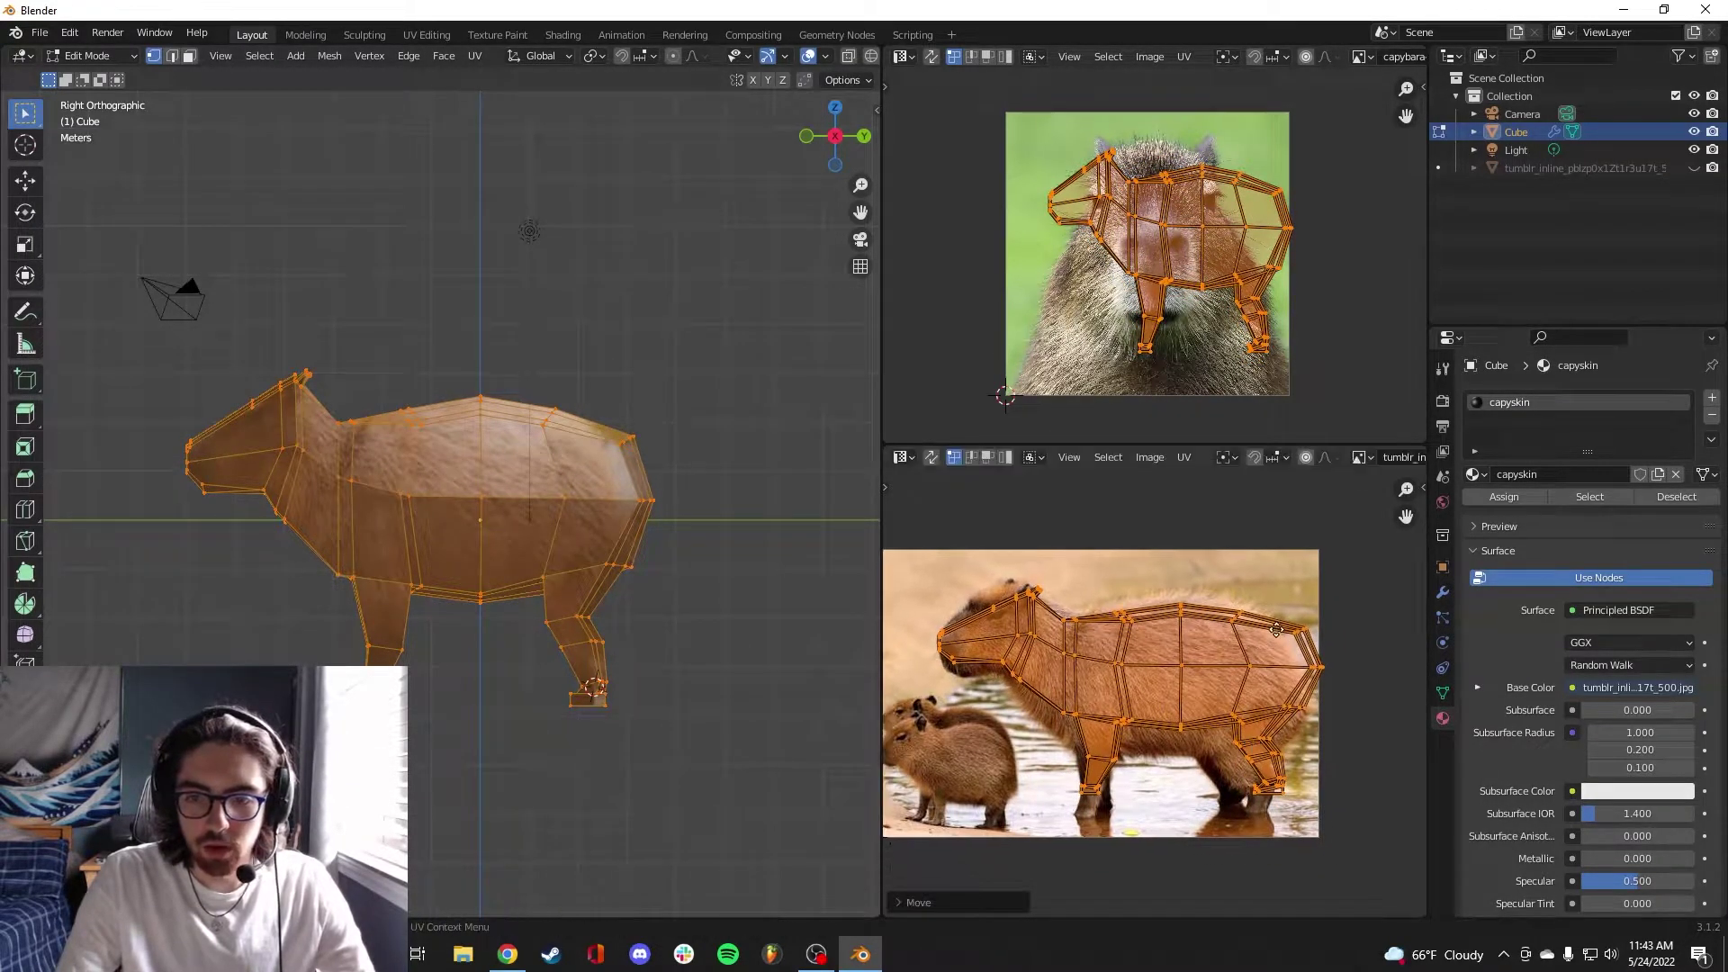
pyautogui.moveTo(1260, 602); pyautogui.dragTo(1377, 725)
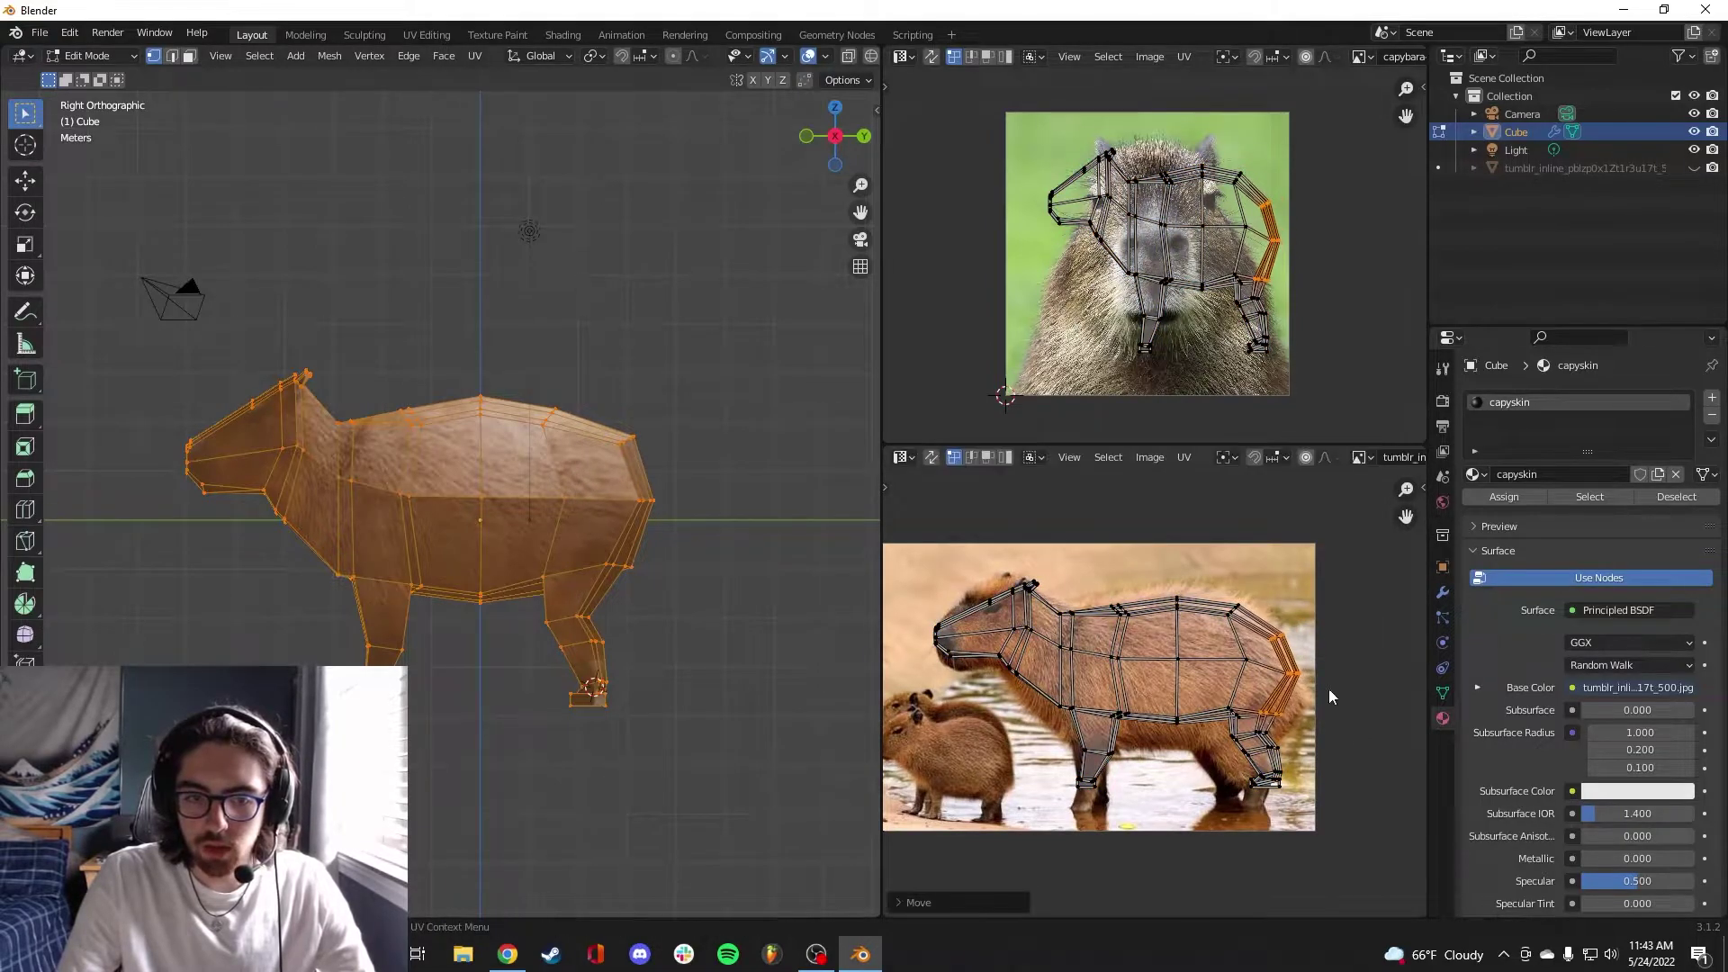
pyautogui.moveTo(1312, 828); pyautogui.dragTo(1211, 706)
pyautogui.press('g')
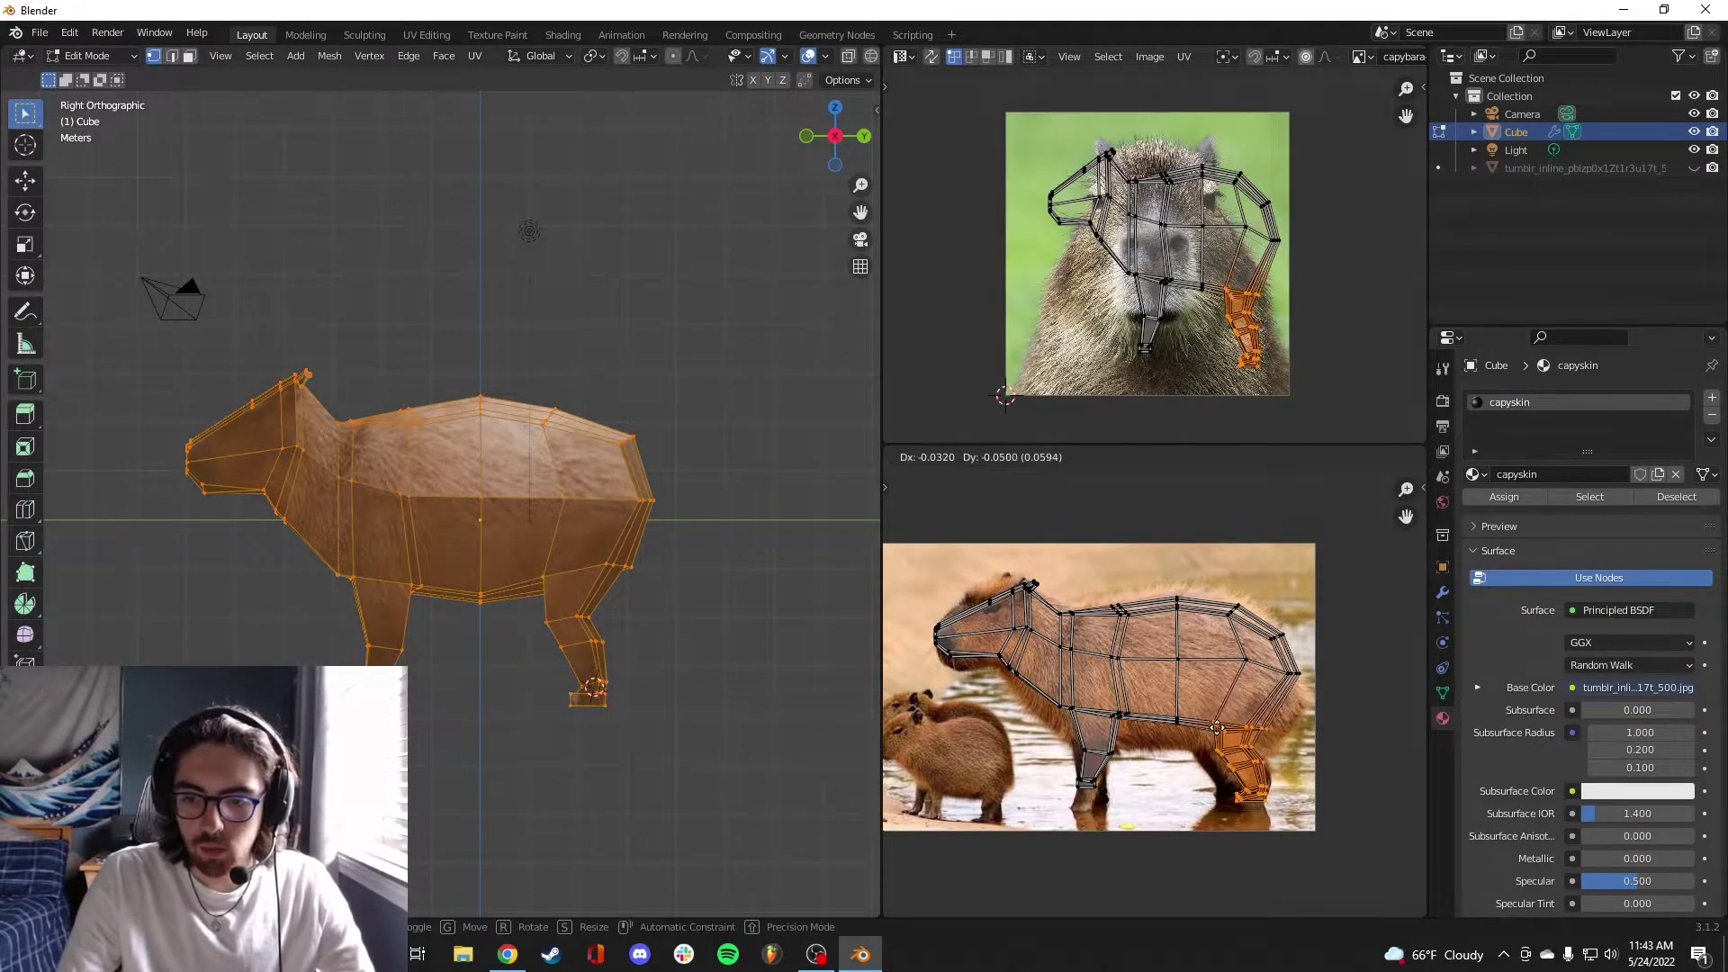
pyautogui.click(1217, 726)
# Move the front leg UVs about 0.09 down onto the photo's front leg and adjust the vertex at its rear edge
pyautogui.moveTo(1127, 799); pyautogui.dragTo(1063, 698)
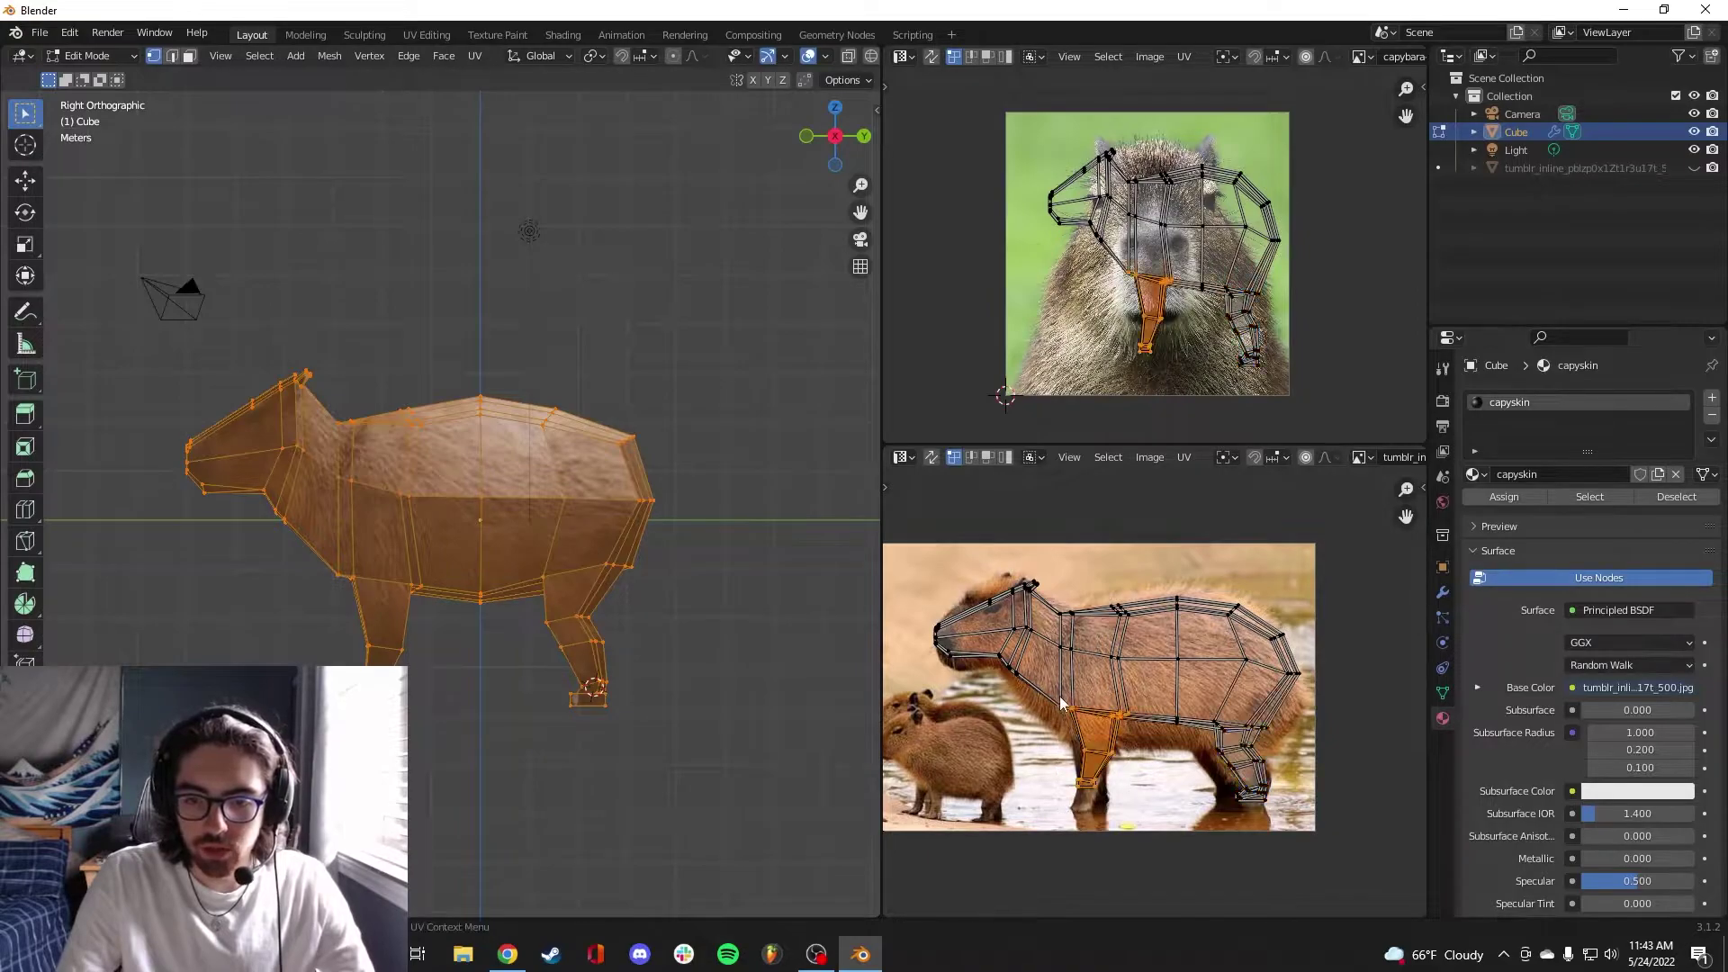
pyautogui.press('g')
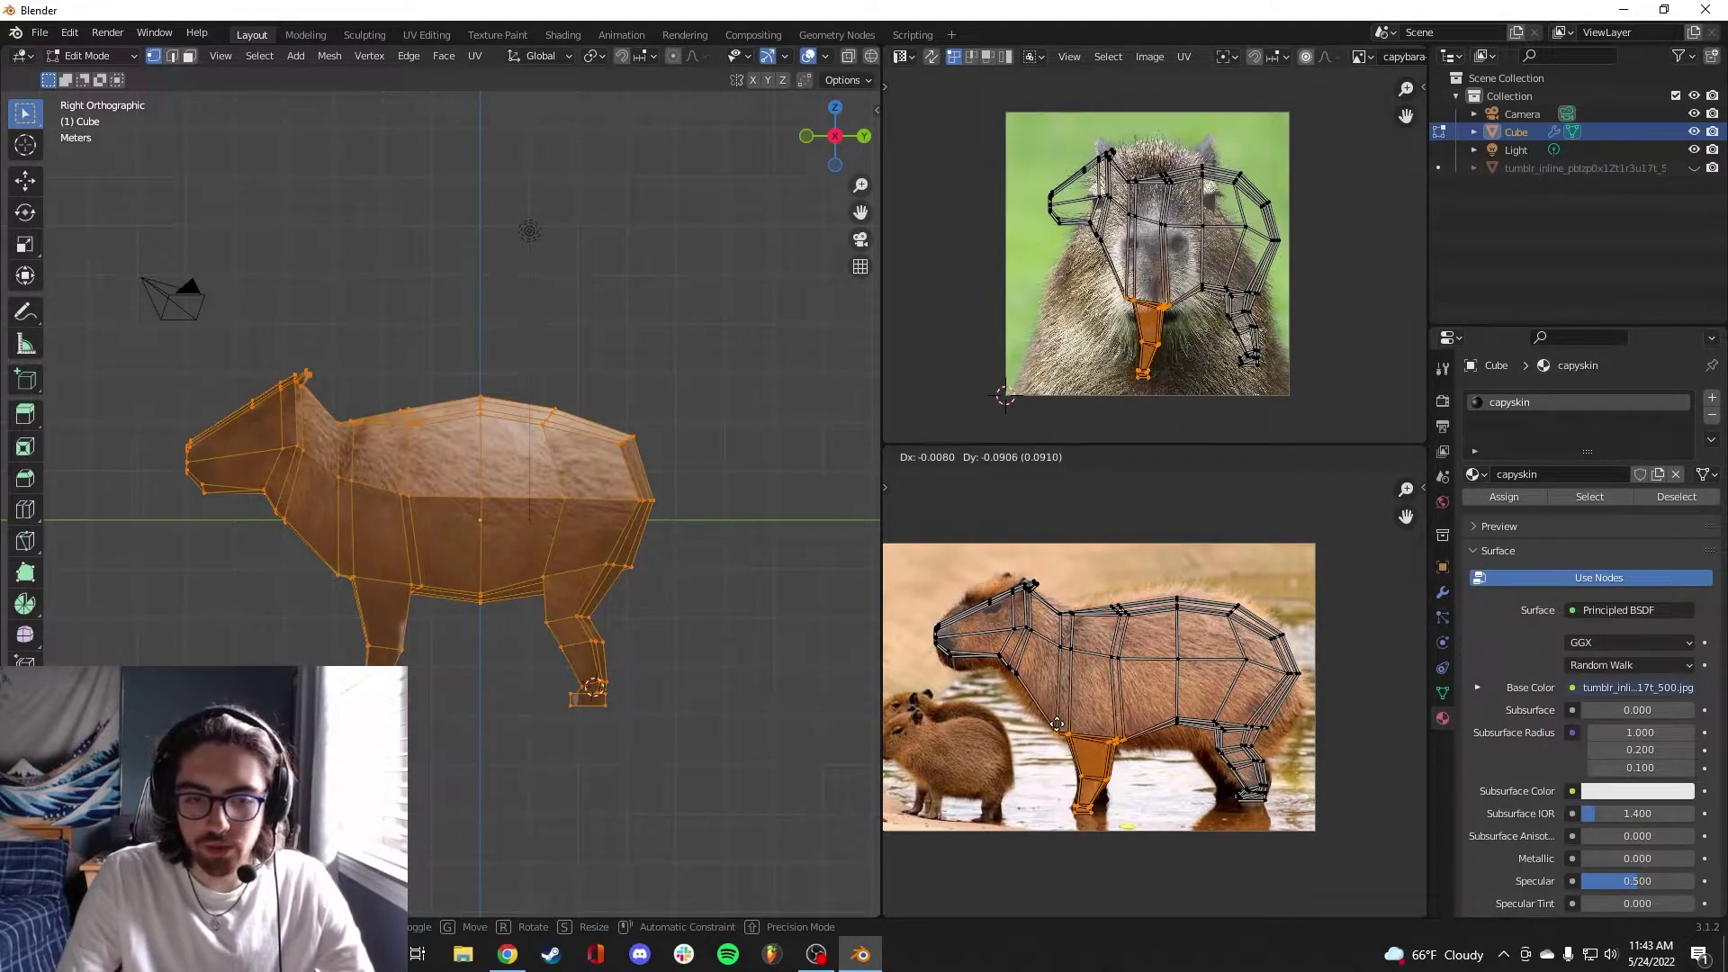
pyautogui.click(1056, 725)
pyautogui.click(1101, 781)
pyautogui.press('s')
pyautogui.click(1158, 807)
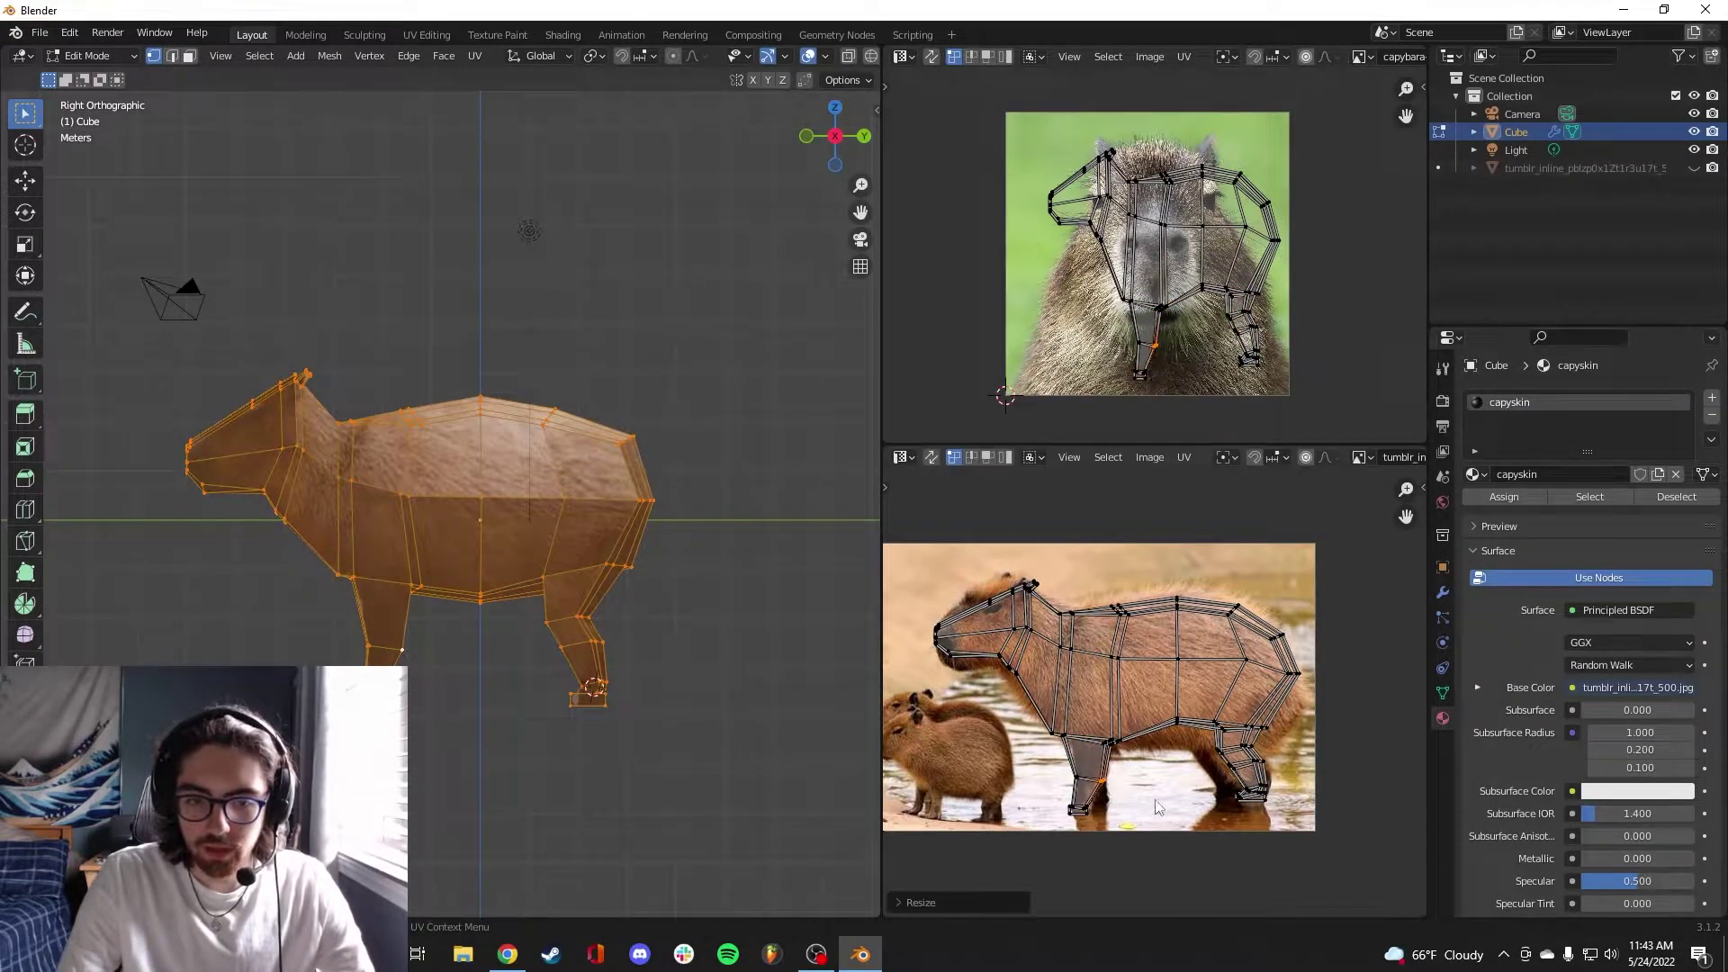
# Move the lower muzzle and upper head UVs to fit the head outline in the photo and check the textured model
pyautogui.moveTo(997, 655); pyautogui.dragTo(953, 668)
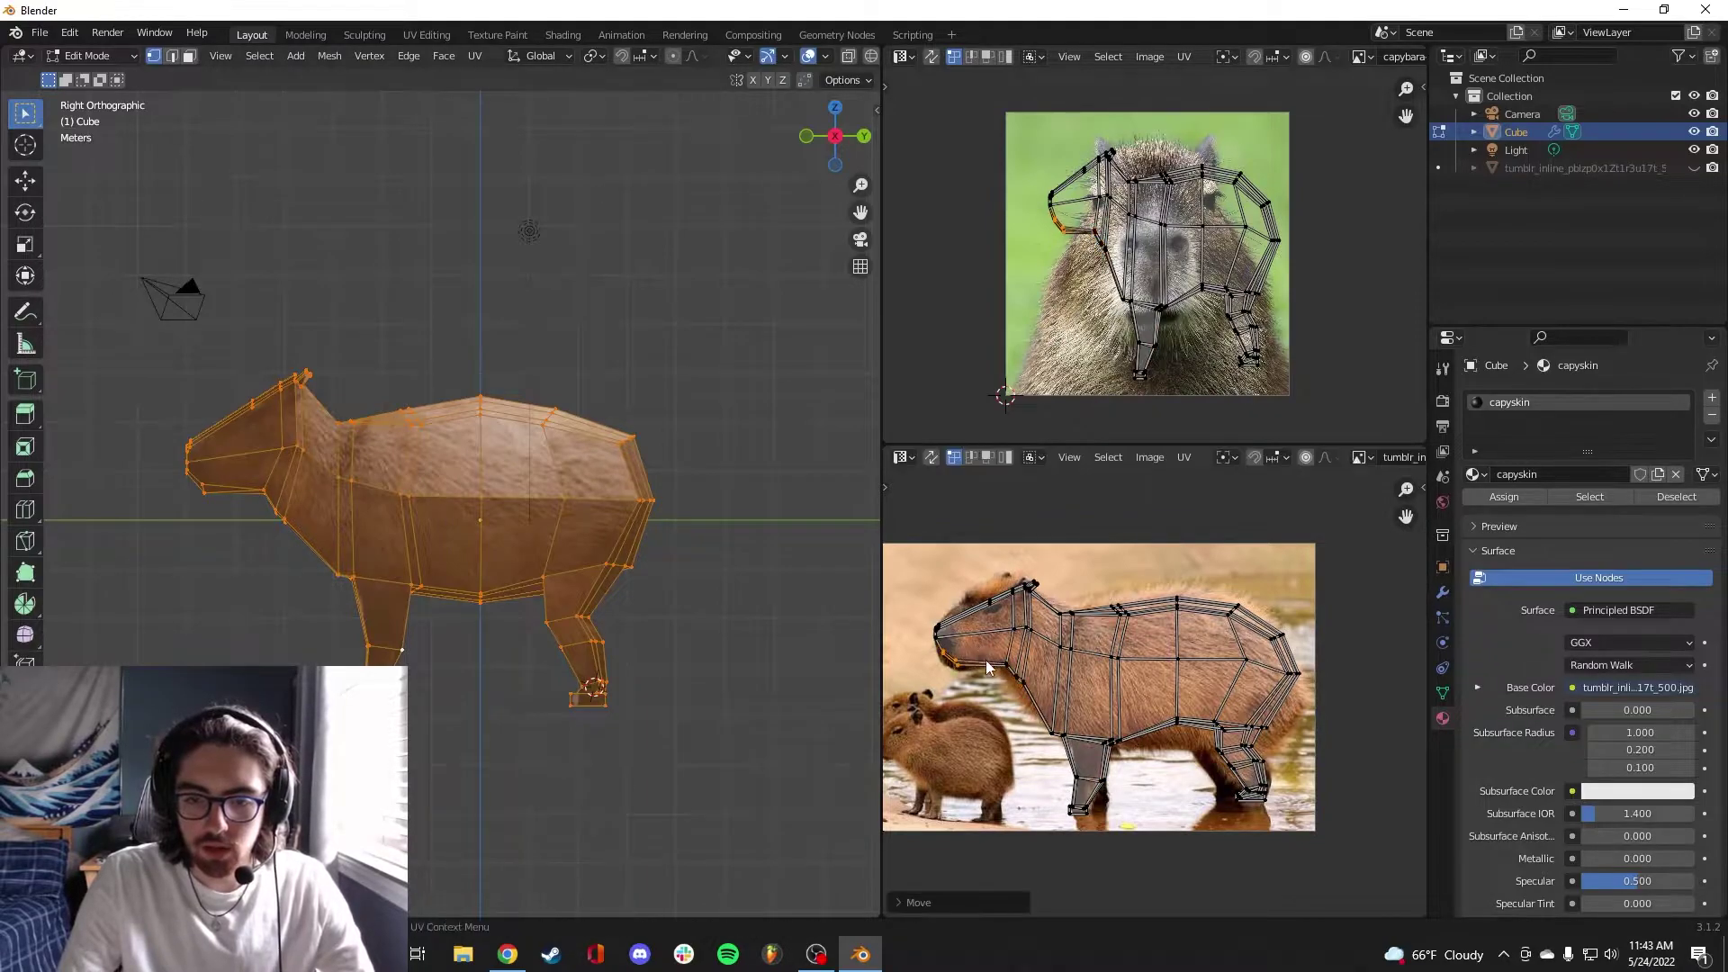
pyautogui.moveTo(990, 601); pyautogui.dragTo(981, 595)
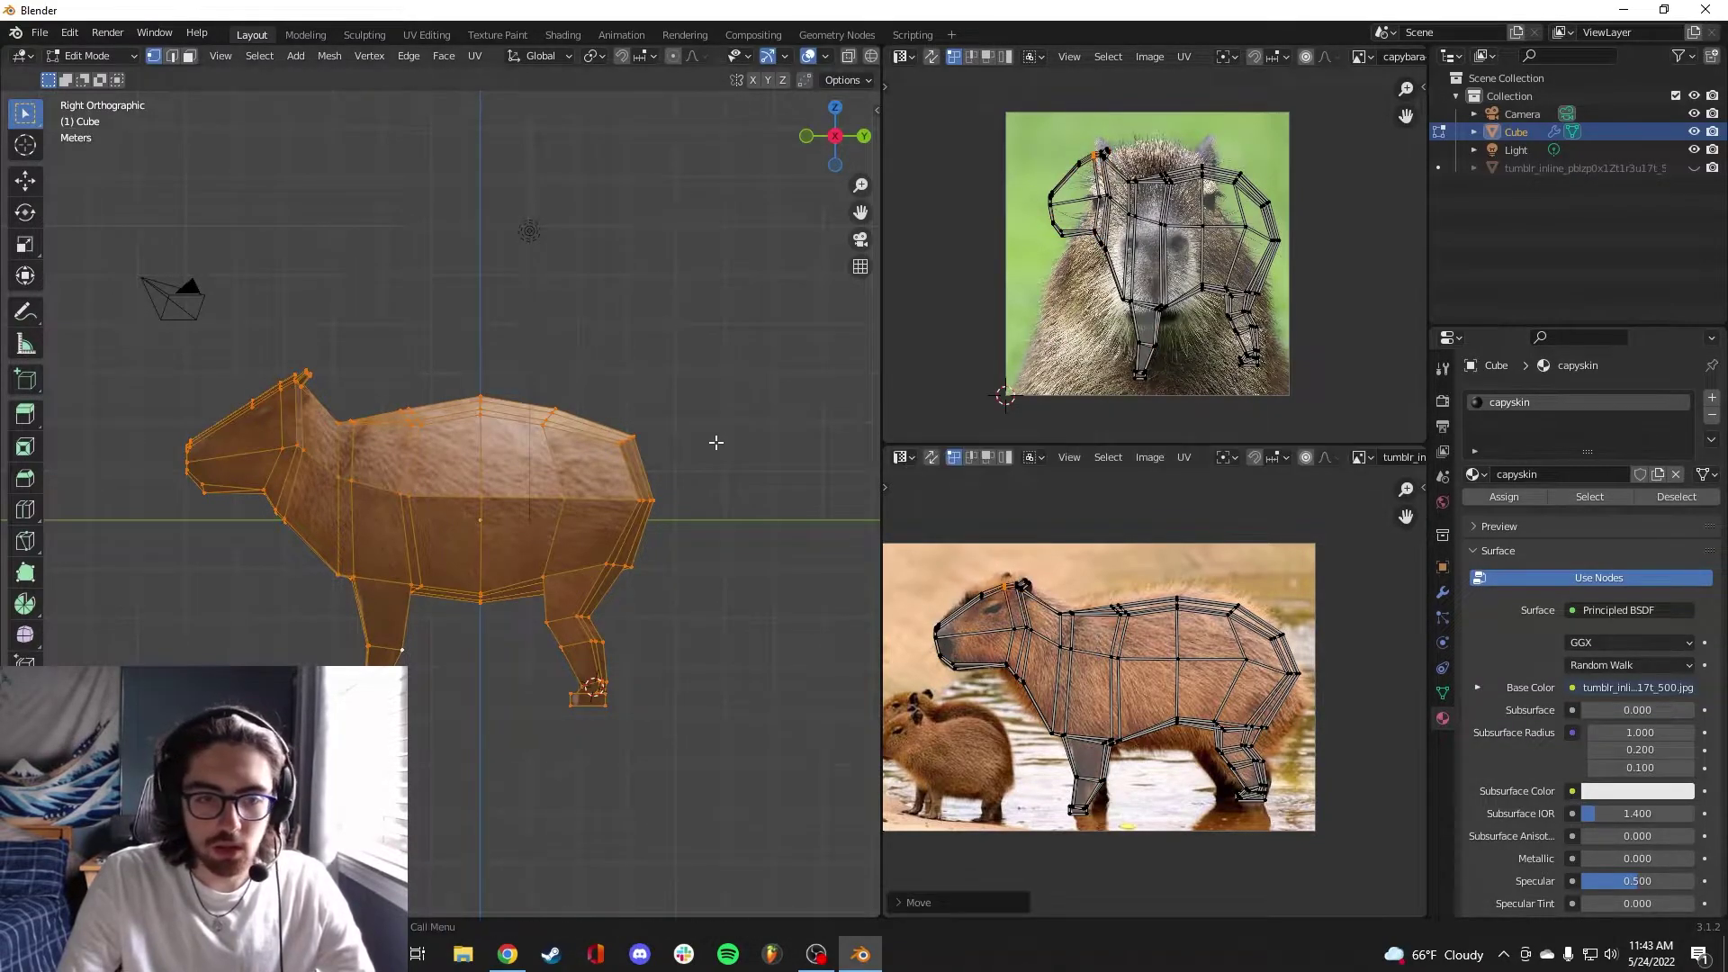
pyautogui.press('Tab')
pyautogui.scroll(1, 630, 540)
pyautogui.moveTo(644, 607); pyautogui.dragTo(490, 484, button='middle')
# Select the faces on top of the neck just behind the head and unwrap them
pyautogui.press('Tab')
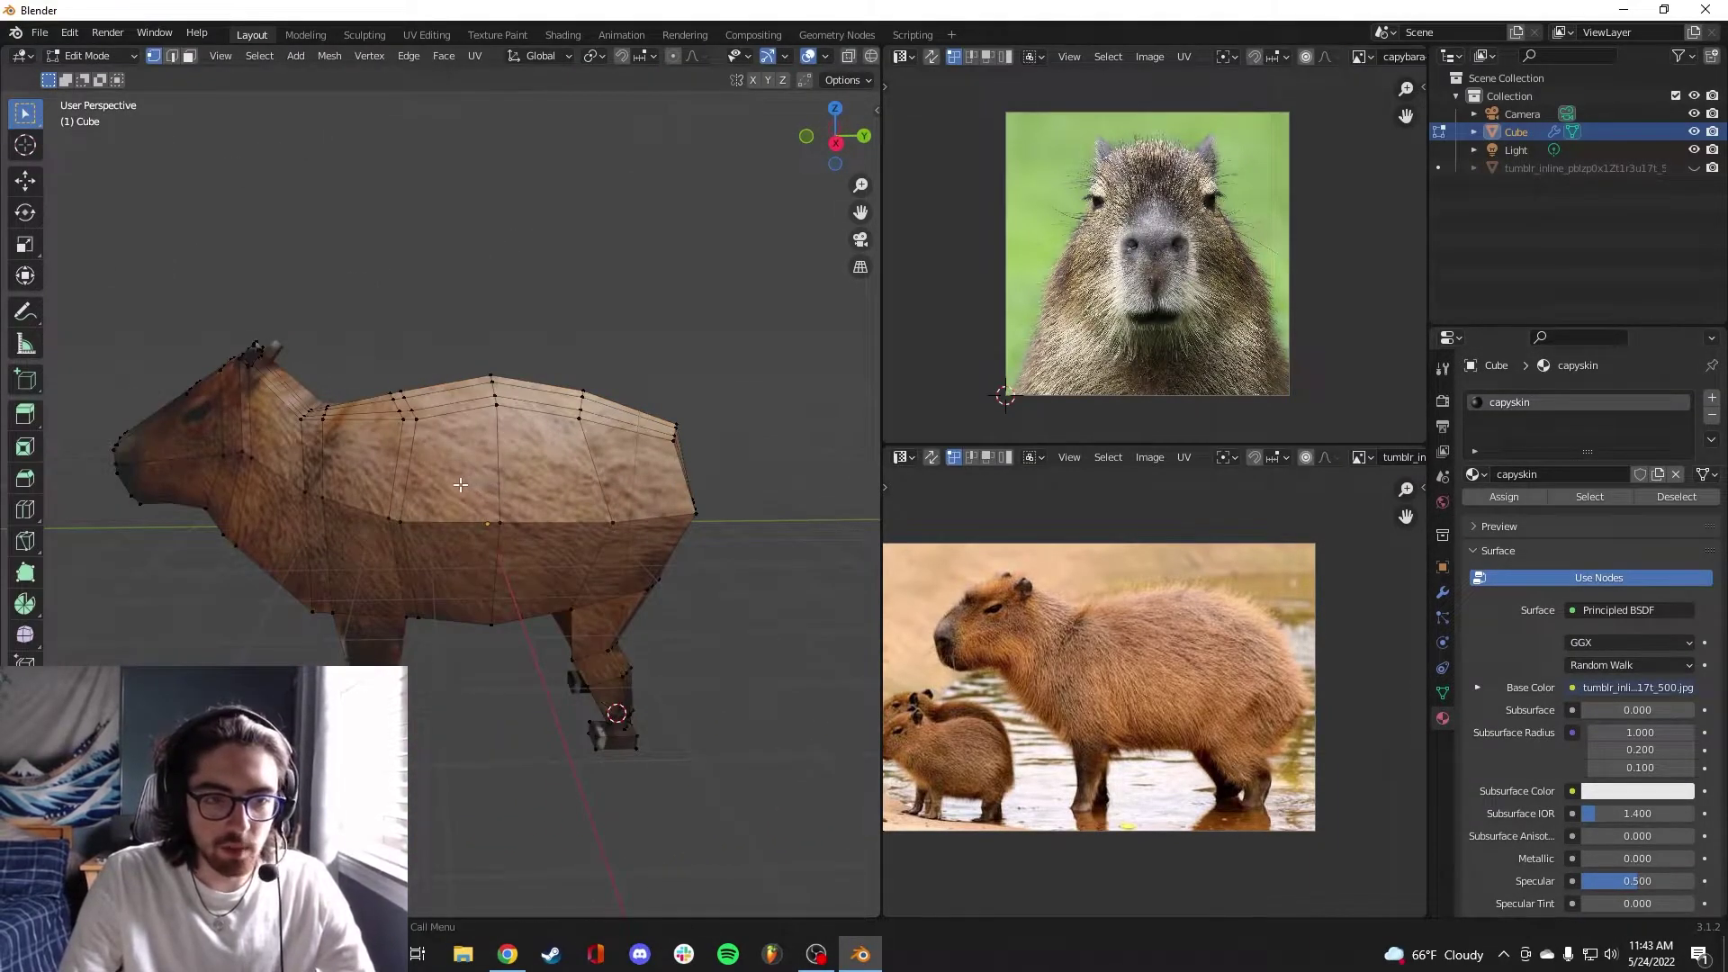
pyautogui.press('Tab')
pyautogui.press('Tab')
pyautogui.press('a')
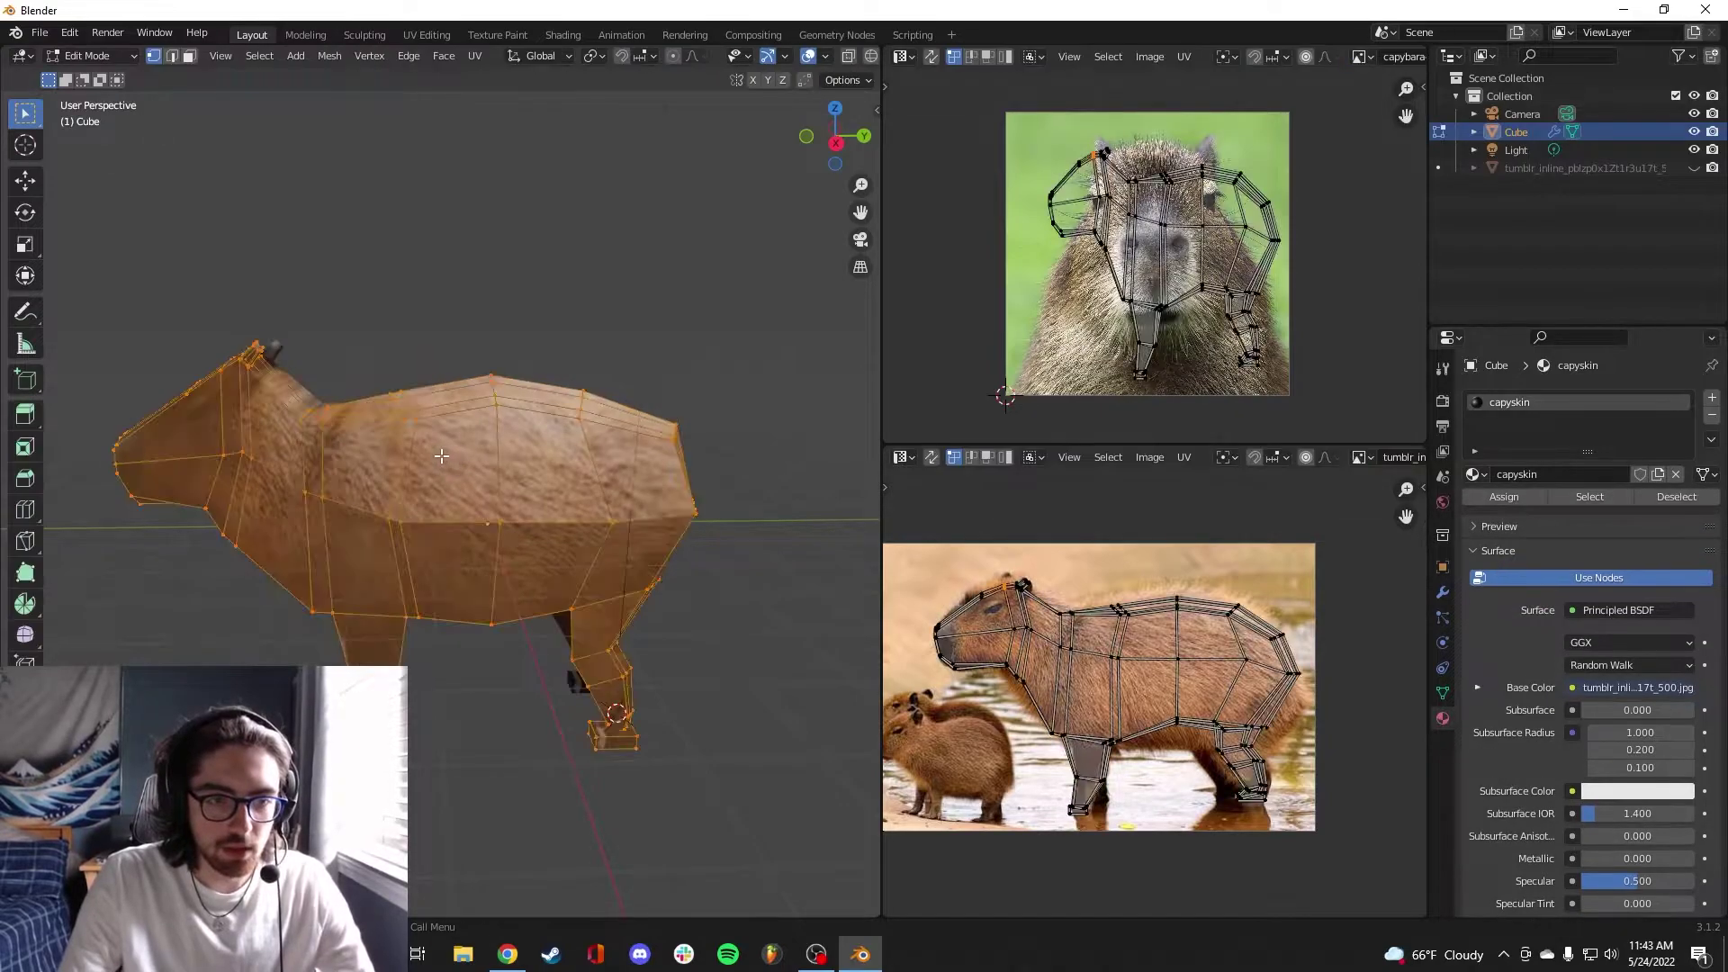
pyautogui.press('Tab')
pyautogui.moveTo(369, 375)
pyautogui.mouseDown(button='middle')
pyautogui.moveTo(451, 351)
pyautogui.moveTo(520, 357)
pyautogui.moveTo(451, 297)
pyautogui.moveTo(254, 294)
pyautogui.moveTo(197, 356)
pyautogui.moveTo(122, 351)
pyautogui.moveTo(110, 405)
pyautogui.moveTo(328, 487)
pyautogui.moveTo(482, 464)
pyautogui.moveTo(390, 434)
pyautogui.moveTo(305, 456)
pyautogui.moveTo(306, 361)
pyautogui.moveTo(421, 348)
pyautogui.moveTo(326, 355)
pyautogui.moveTo(384, 360)
pyautogui.mouseUp(button='middle')
pyautogui.press('KP_7')
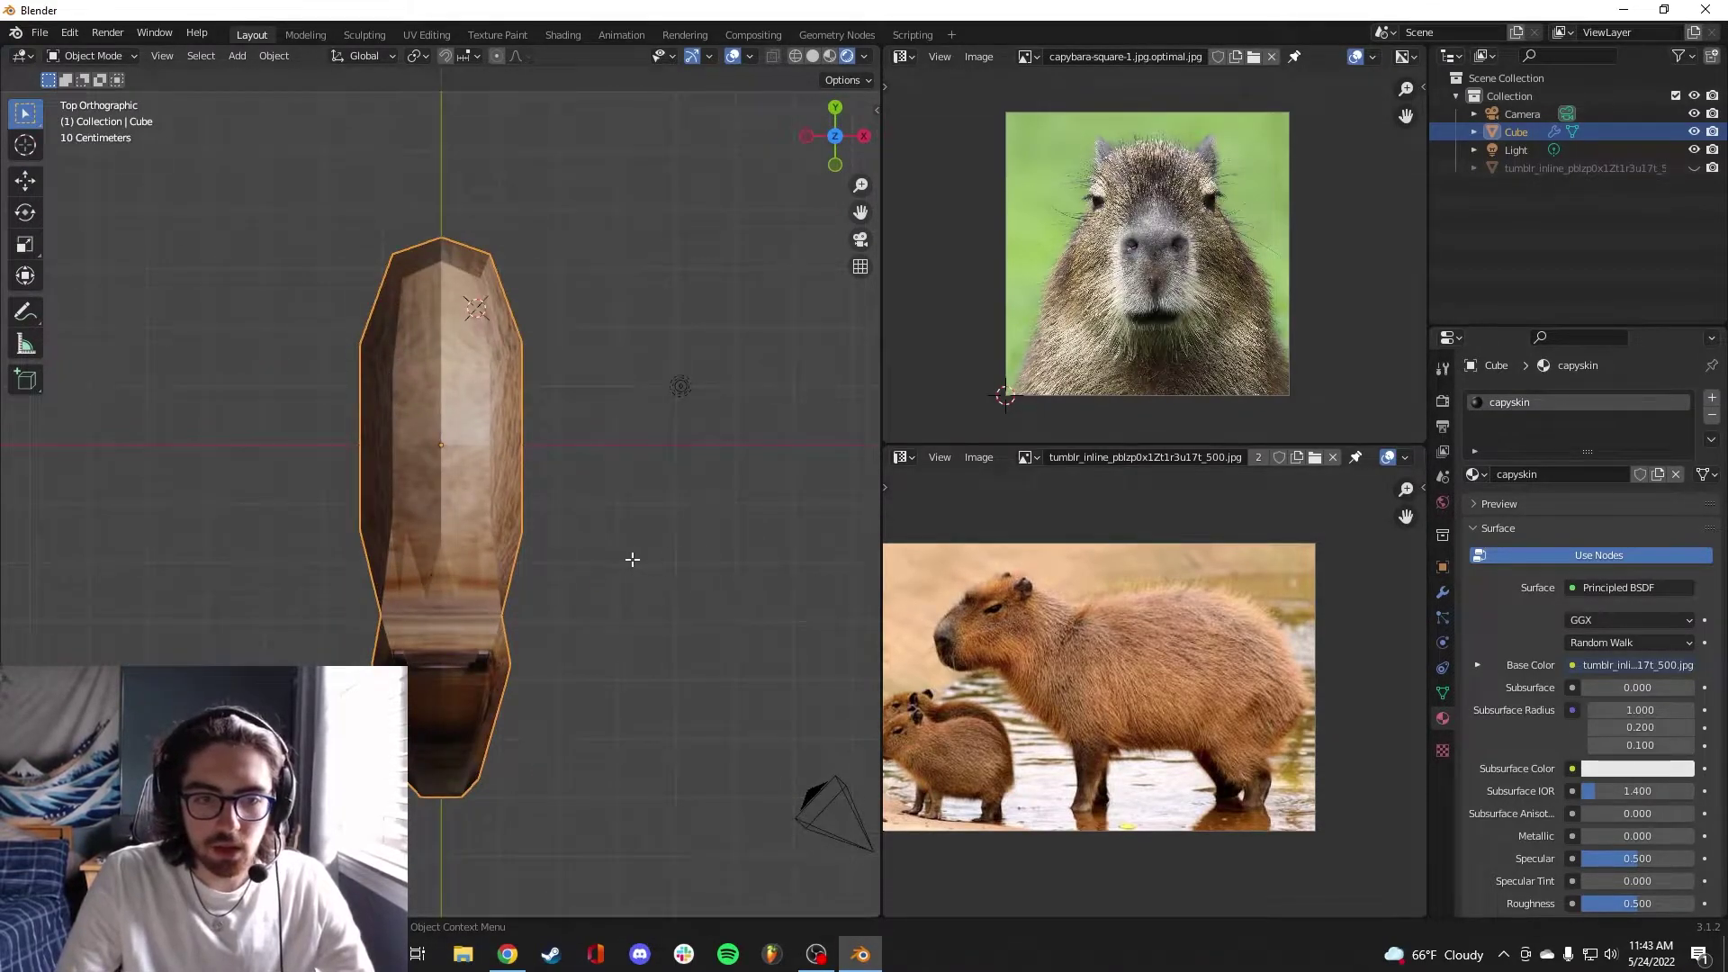
pyautogui.press('Tab')
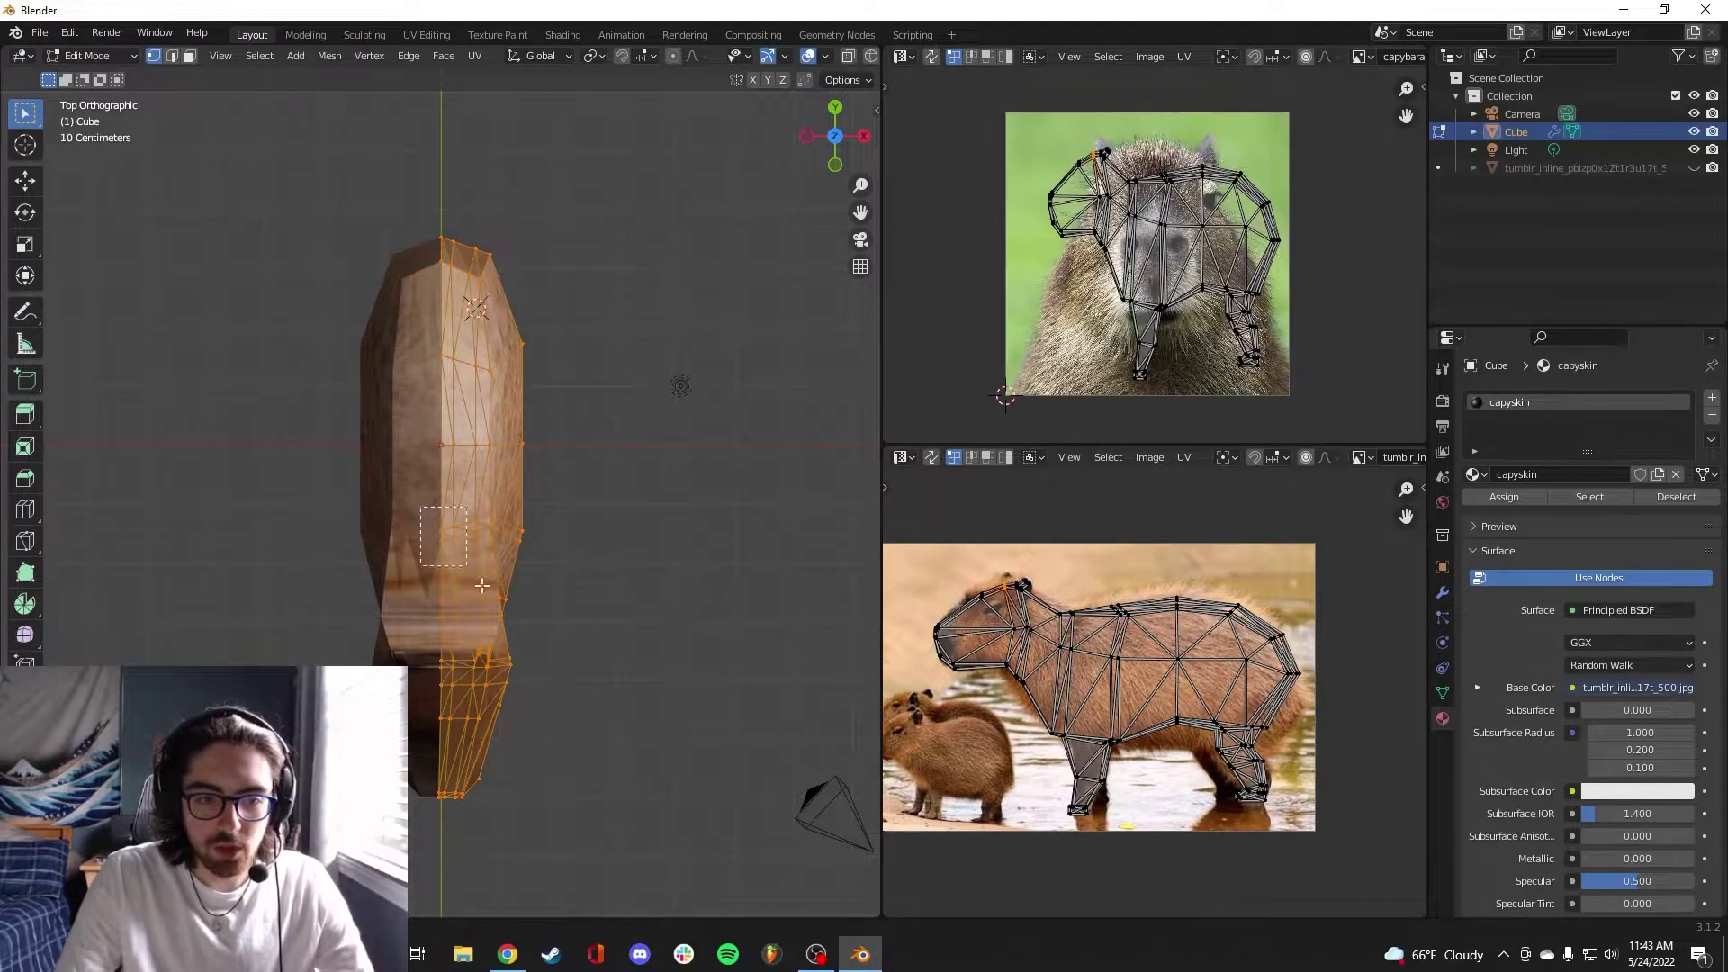
pyautogui.moveTo(481, 585); pyautogui.dragTo(504, 634)
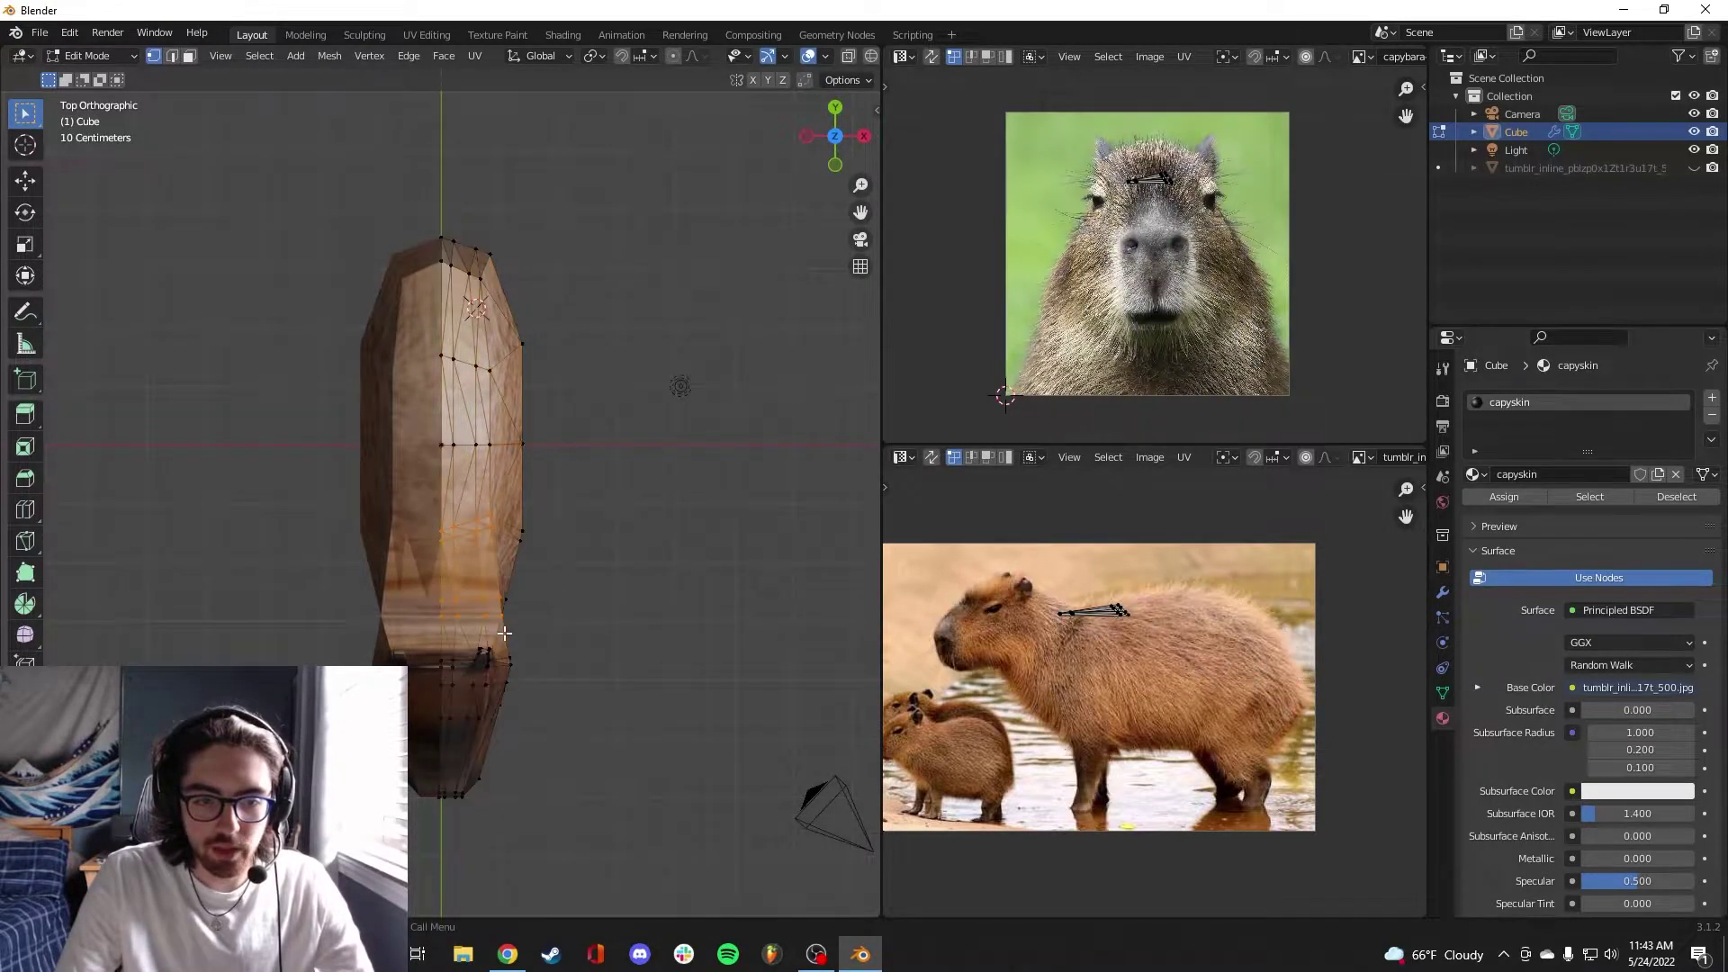
pyautogui.press('u')
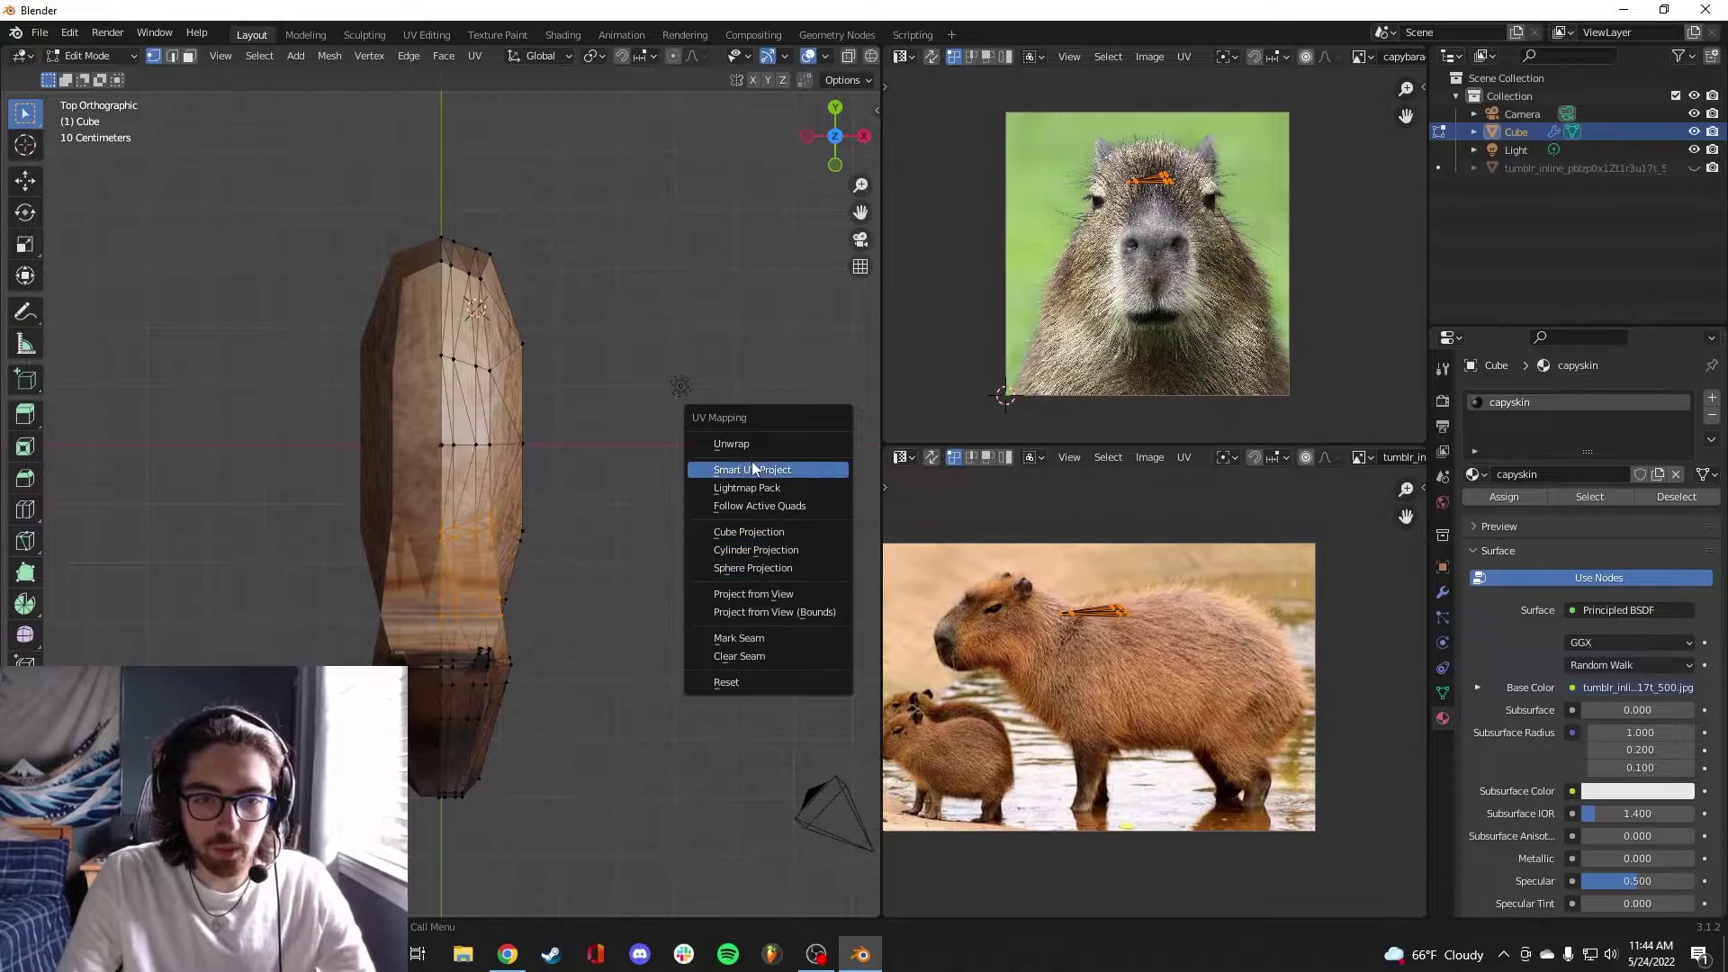
pyautogui.click(768, 441)
# Scale down the unwrapped neck UVs and place them on the adult capybara's body fur in the side photo
pyautogui.press('s')
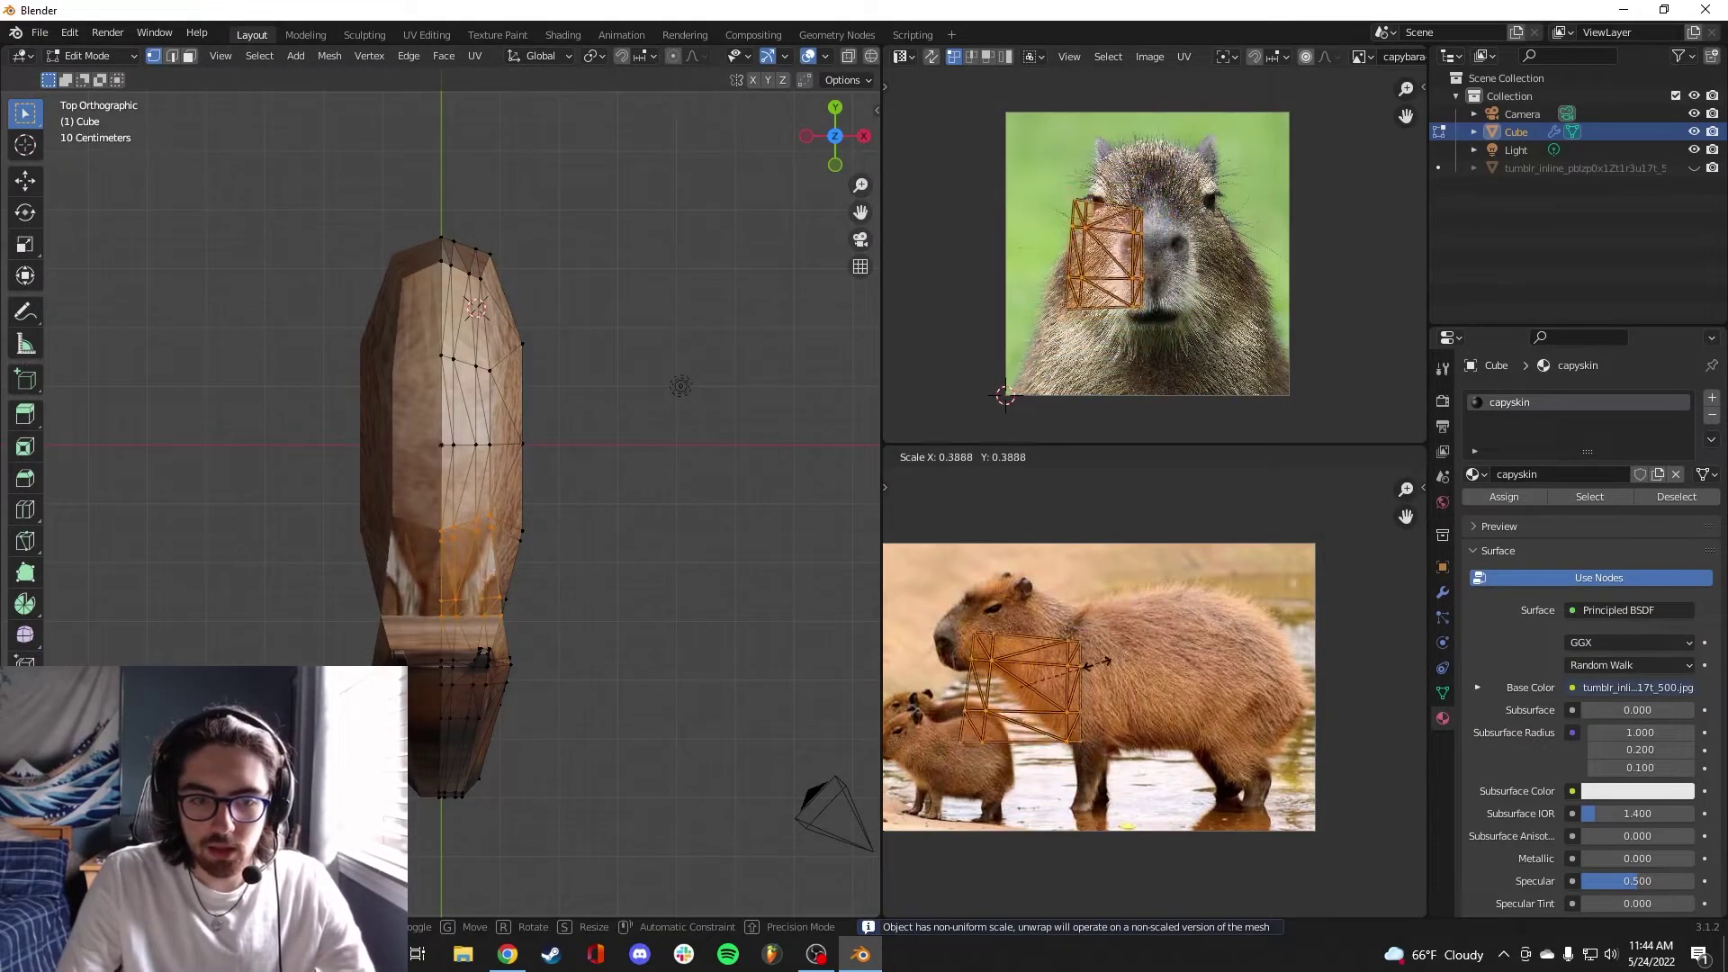
pyautogui.press('g')
pyautogui.click(1342, 671)
pyautogui.press('s')
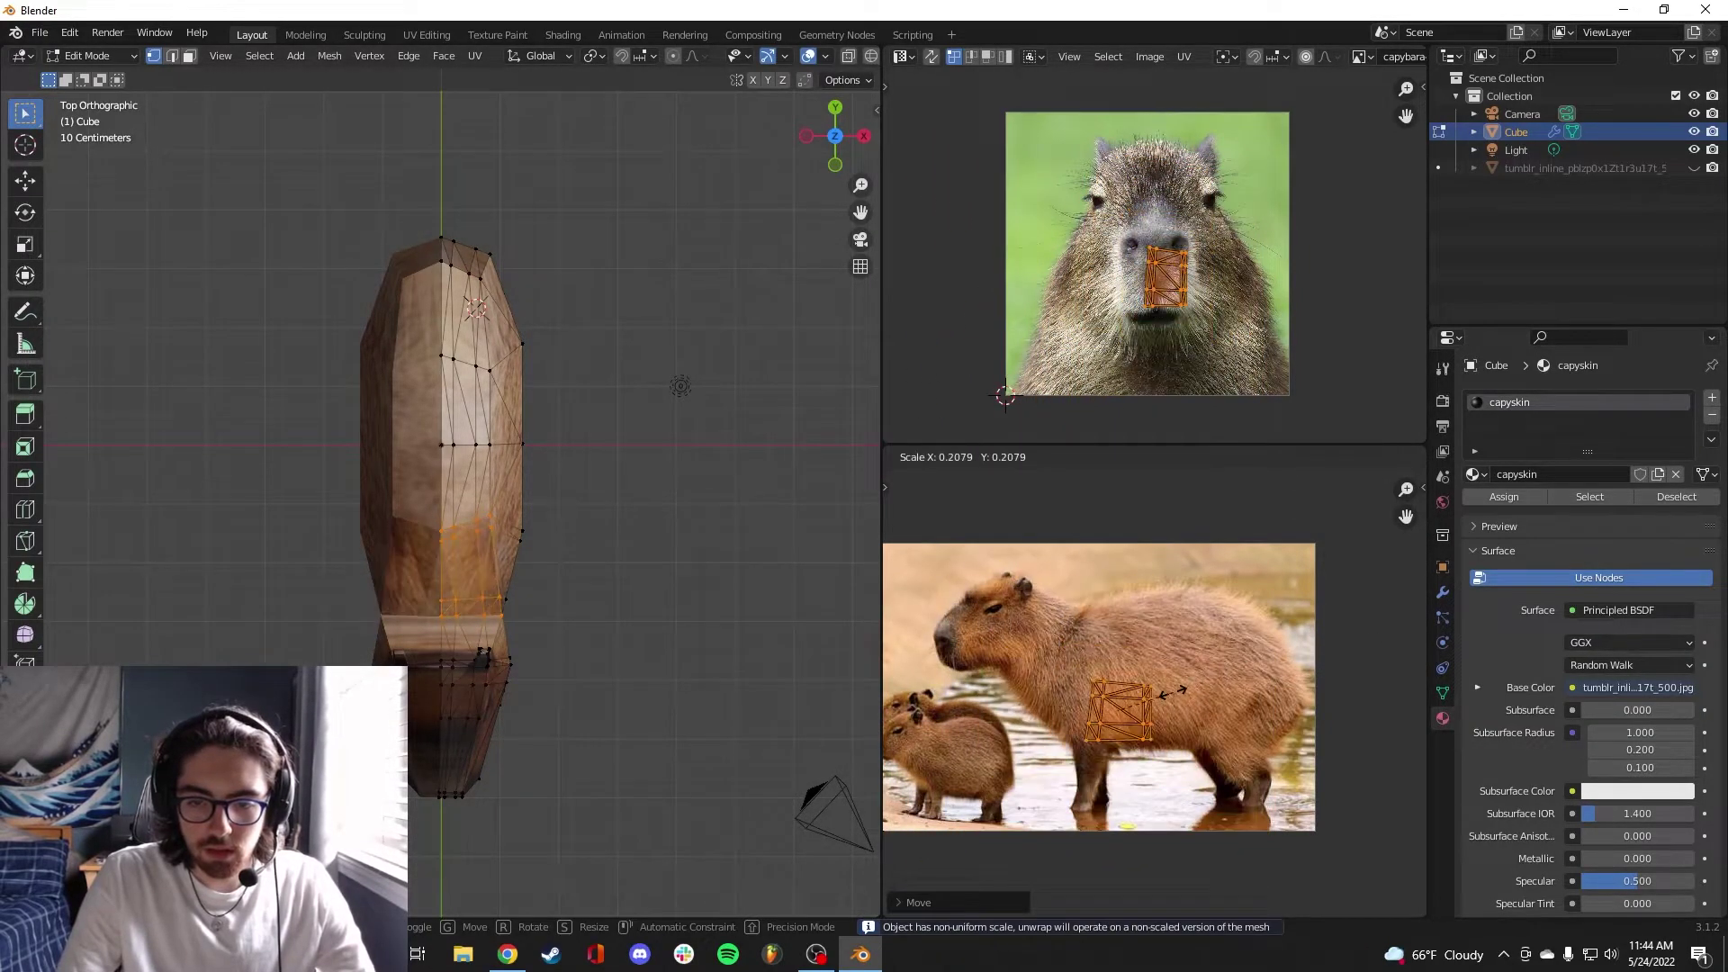
pyautogui.click(1173, 690)
pyautogui.press('g')
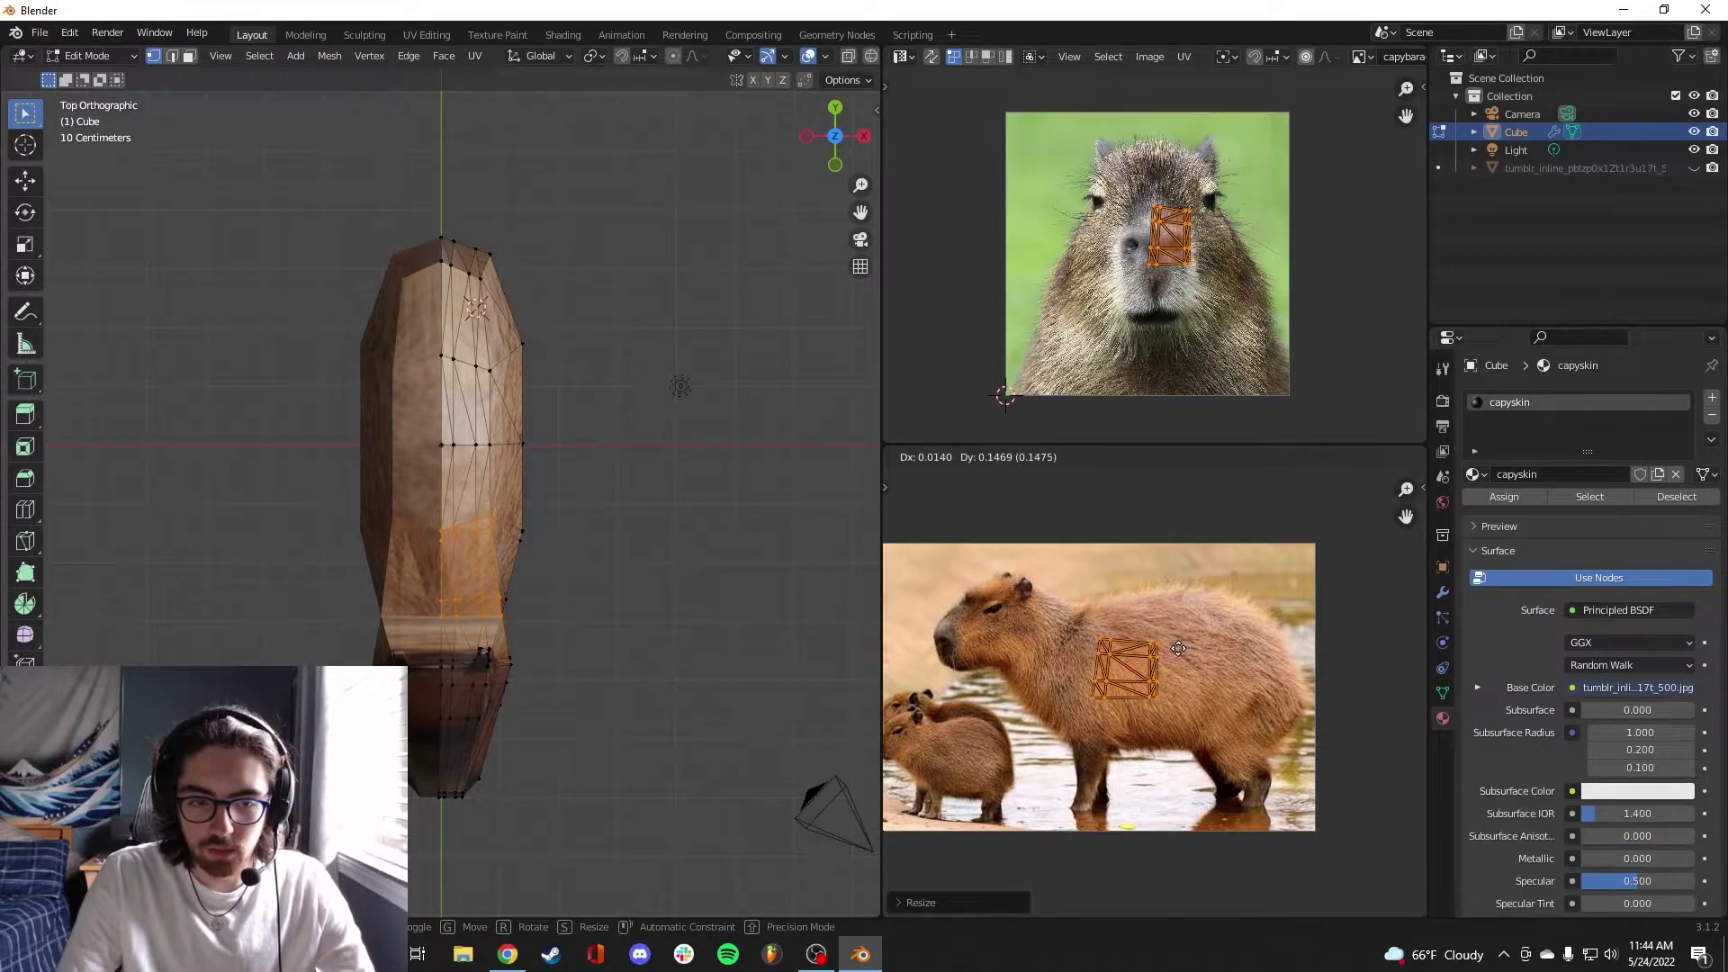
pyautogui.click(1173, 650)
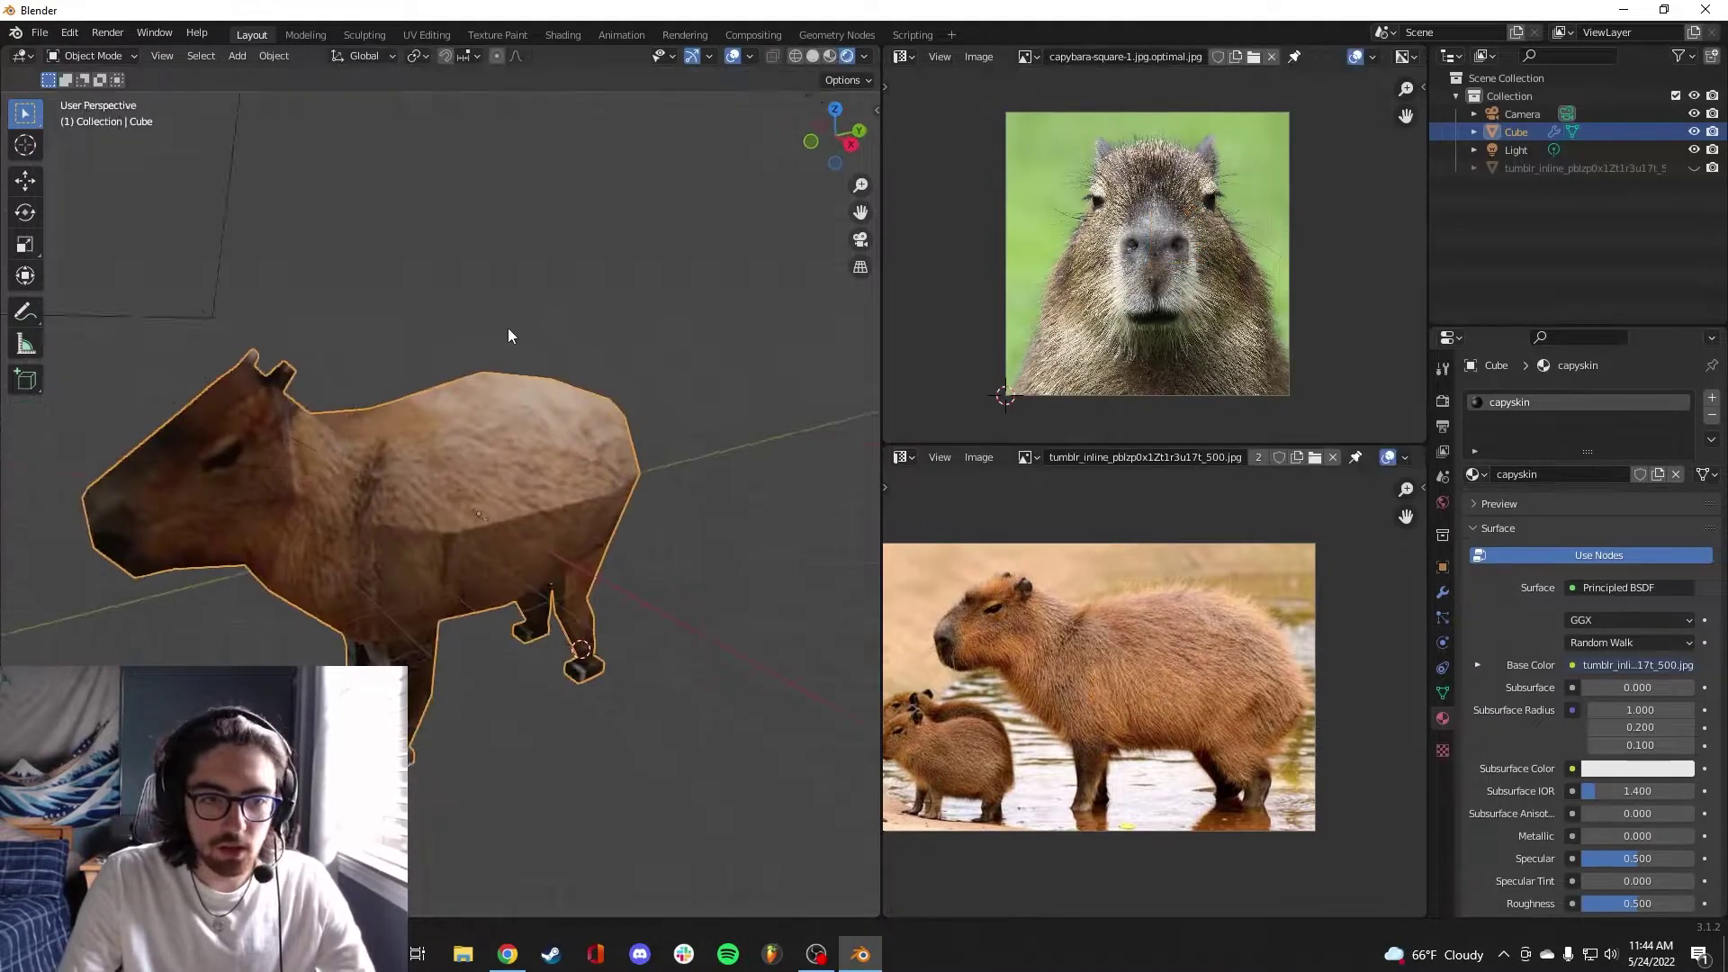
# Move the neck UVs up onto the shoulder fur near the back's edge, shrink them further and check the texture
pyautogui.moveTo(509, 336); pyautogui.dragTo(500, 413, button='middle')
pyautogui.press('Tab')
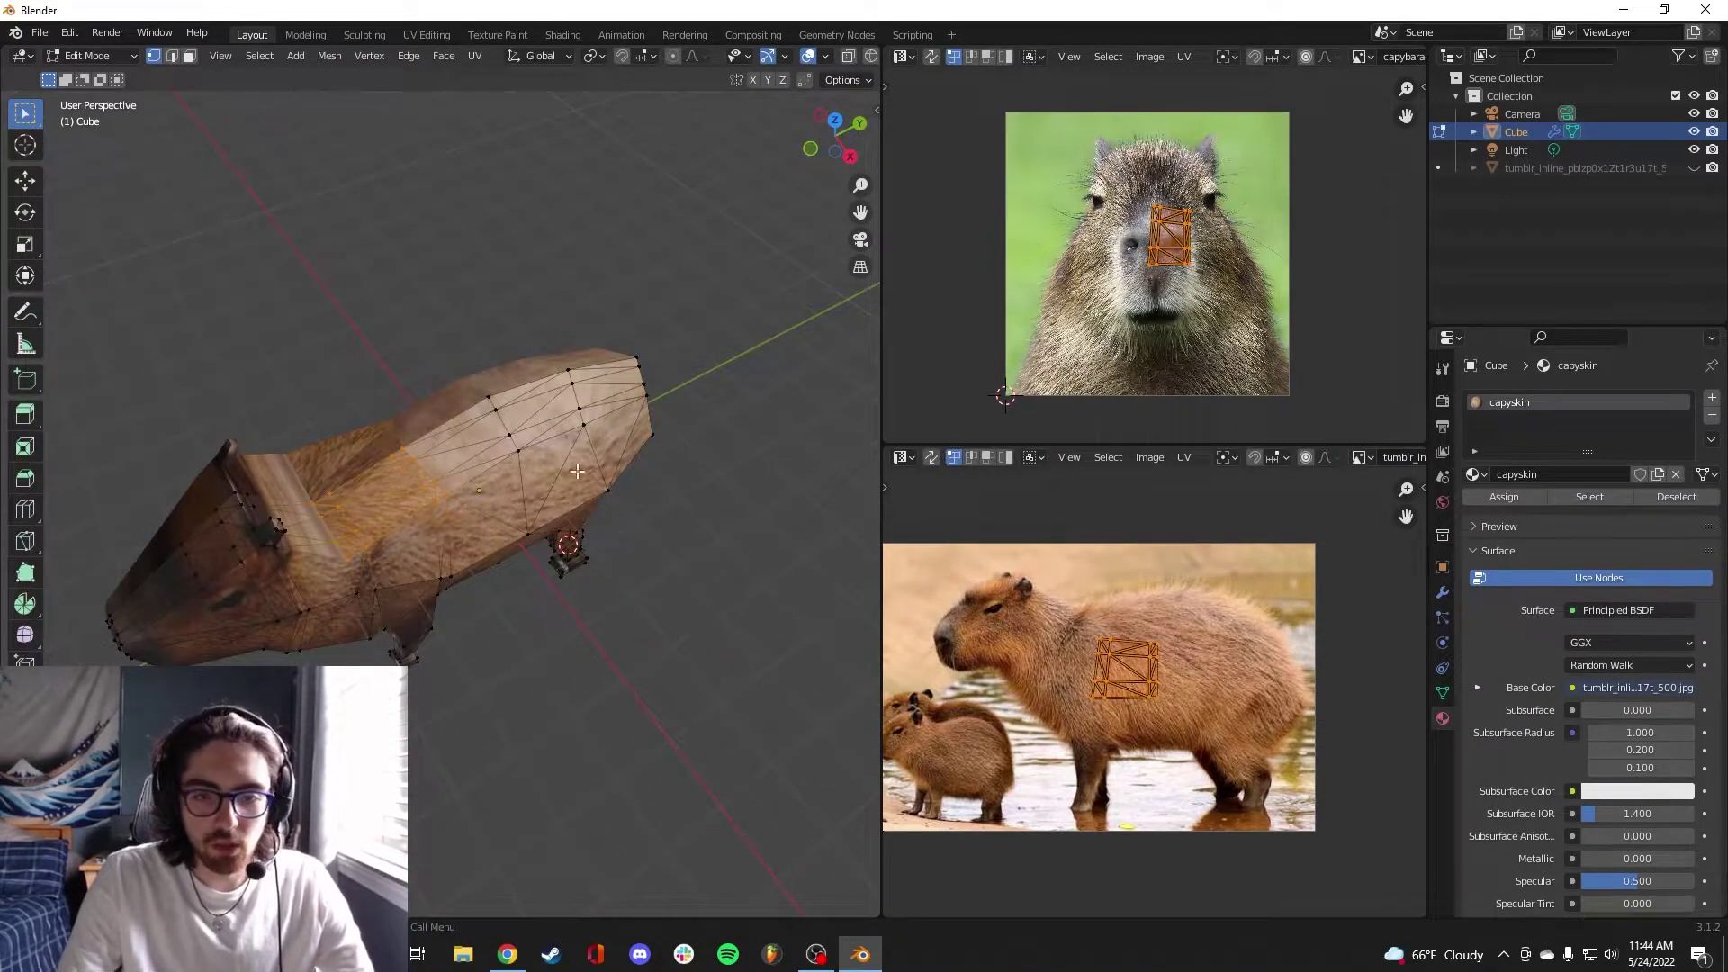
pyautogui.press('g')
pyautogui.click(1210, 603)
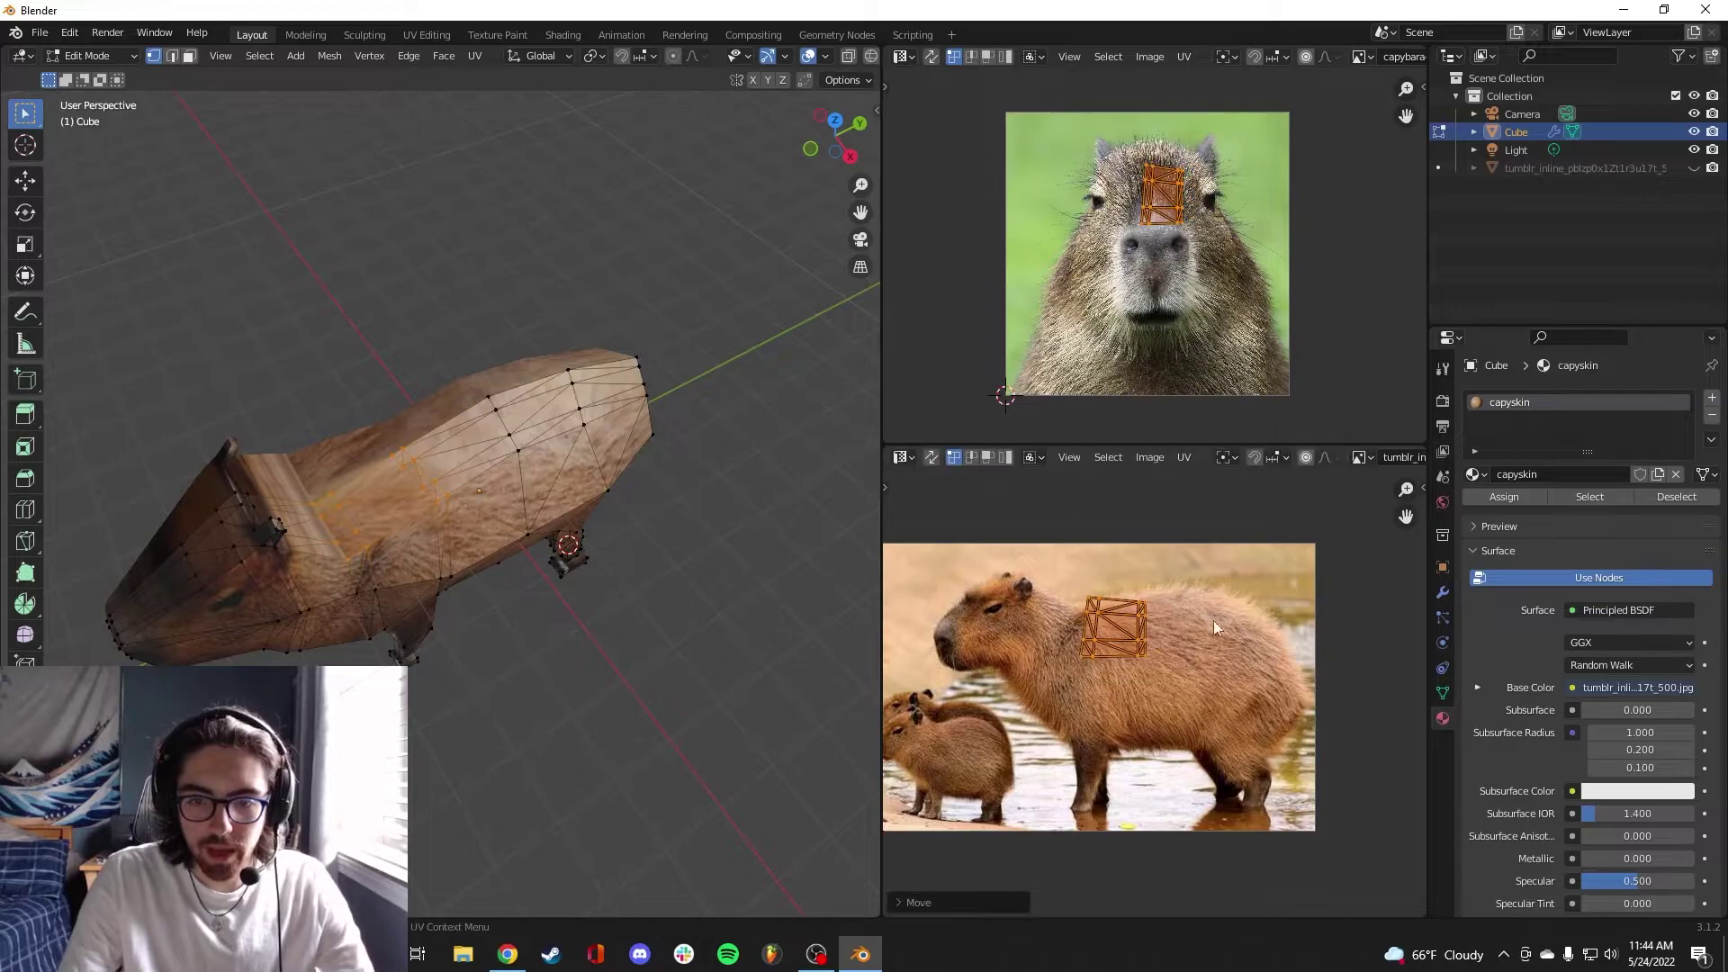
pyautogui.press('s')
pyautogui.click(1210, 601)
pyautogui.press('g')
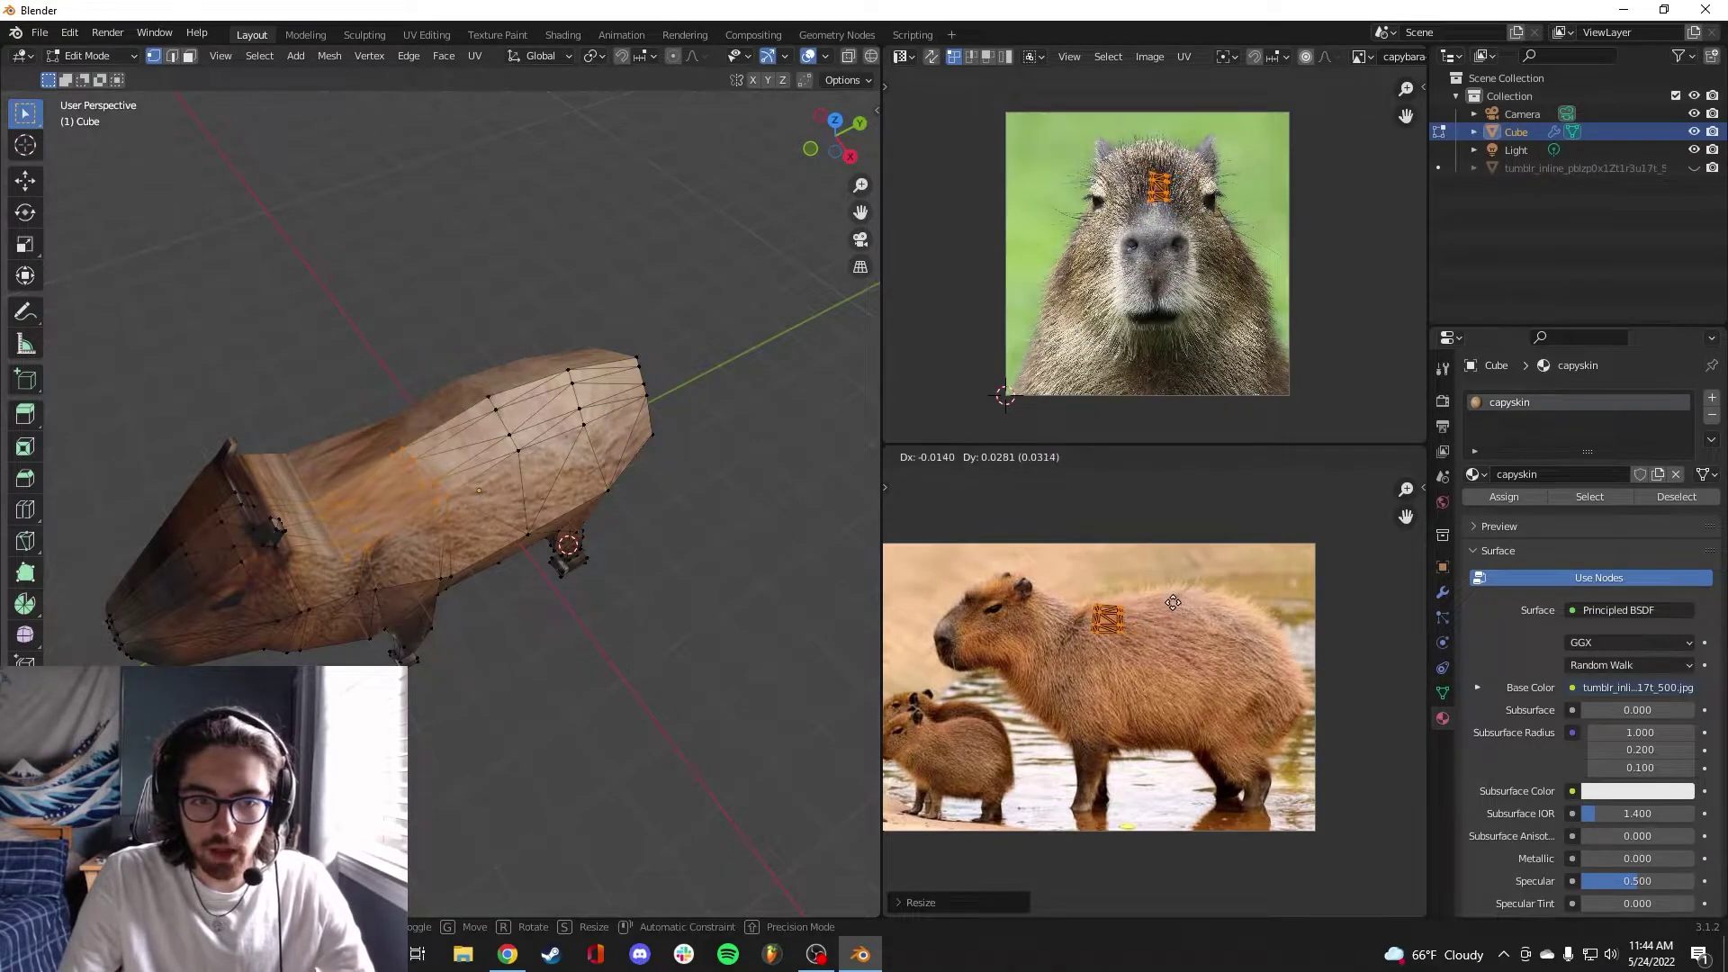
pyautogui.click(1170, 599)
pyautogui.press('Tab')
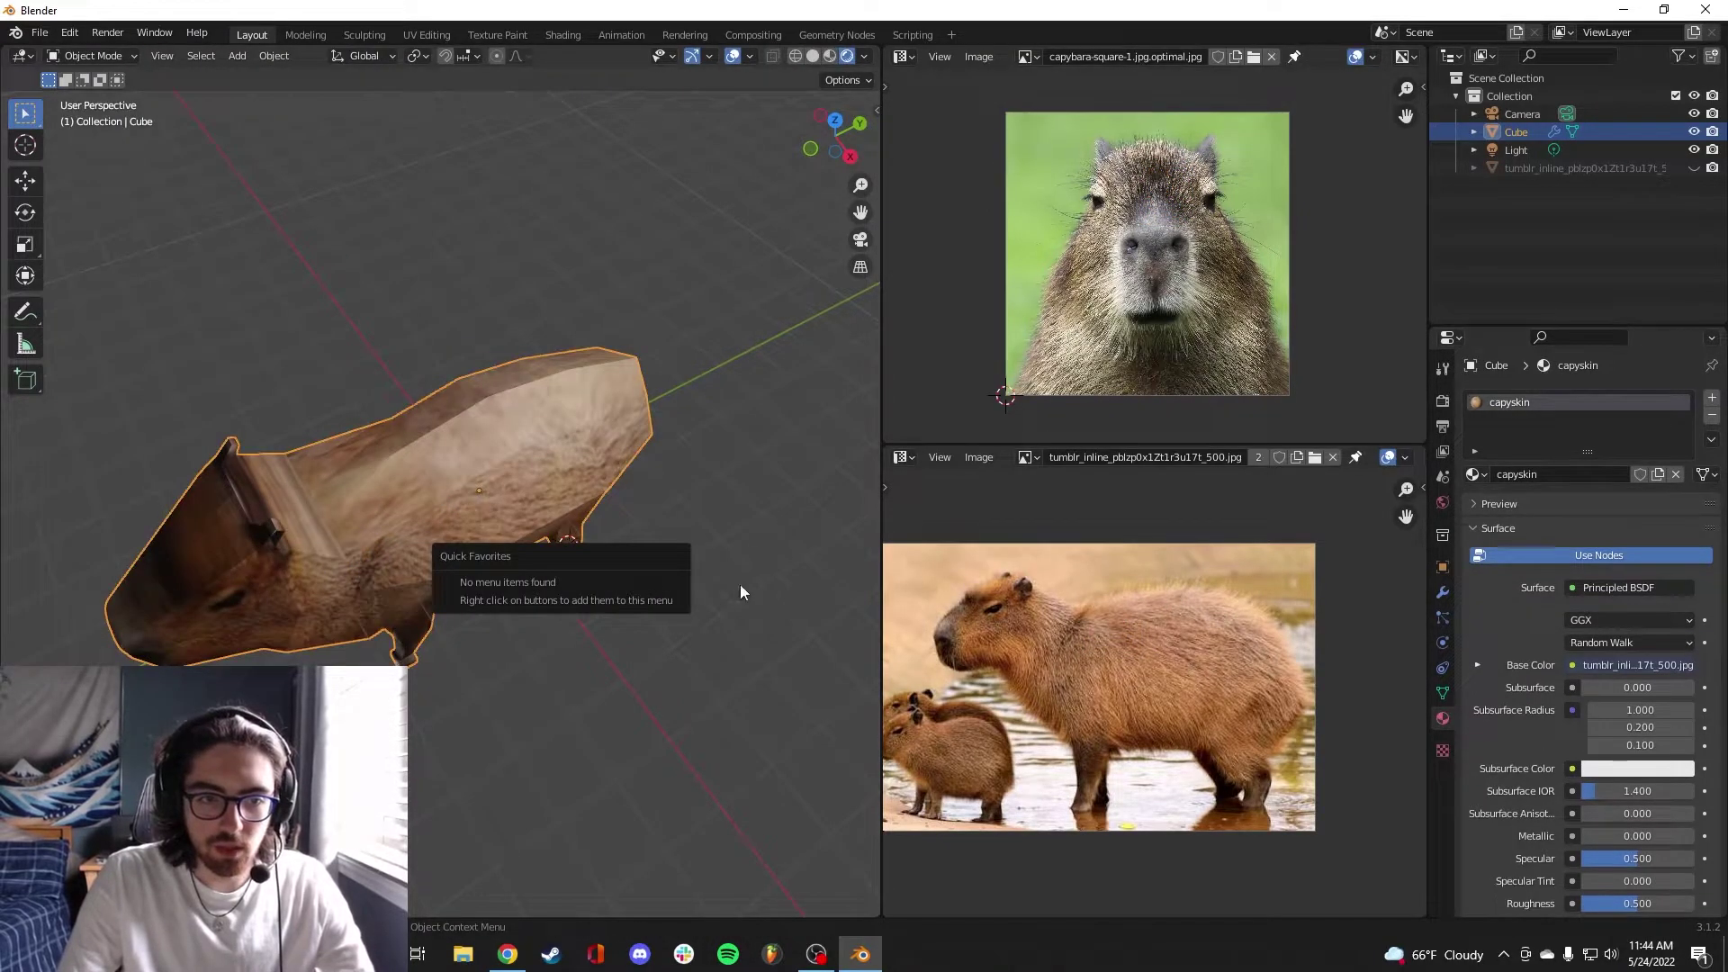
pyautogui.moveTo(432, 559); pyautogui.dragTo(490, 513, button='middle')
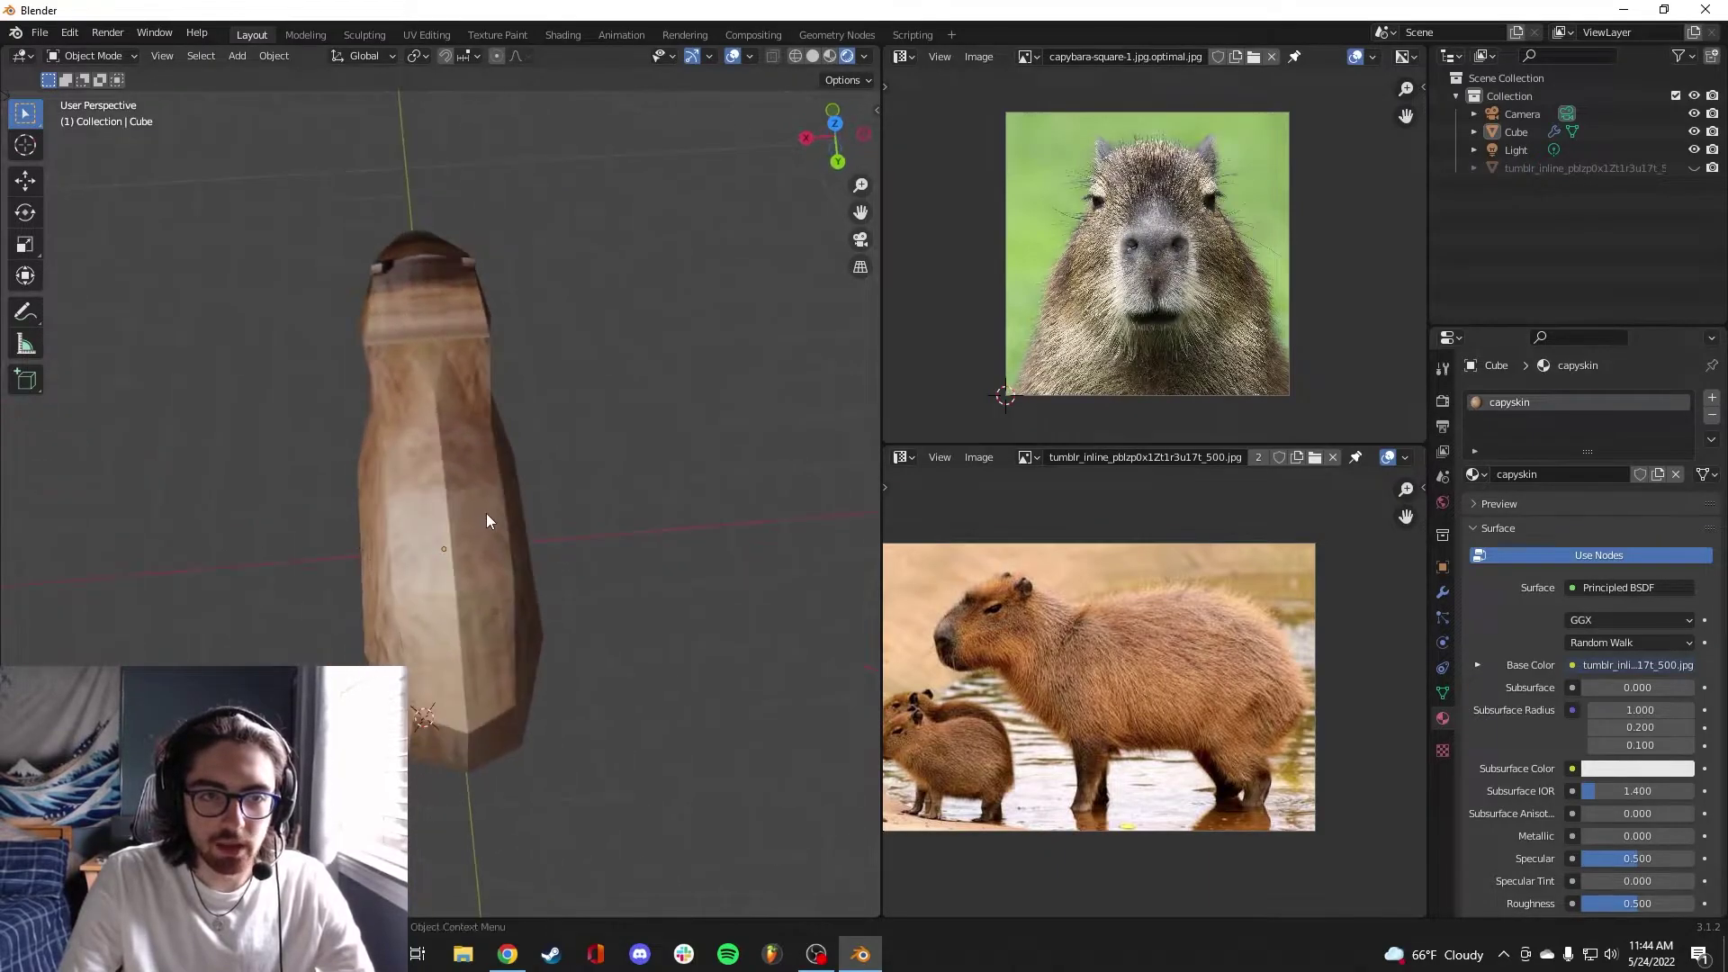
# Unwrap the faces at the back of the head, use the adult capybara's flank fur for them and inspect the head
pyautogui.press('Tab')
pyautogui.moveTo(387, 340); pyautogui.dragTo(451, 405, button='middle')
pyautogui.moveTo(402, 371); pyautogui.dragTo(531, 490)
pyautogui.moveTo(425, 482); pyautogui.dragTo(337, 490, button='middle')
pyautogui.press('u')
pyautogui.press('u')
pyautogui.hotkey('ctrl', 'z')
pyautogui.press('Tab')
pyautogui.moveTo(567, 391); pyautogui.dragTo(768, 336, button='middle')
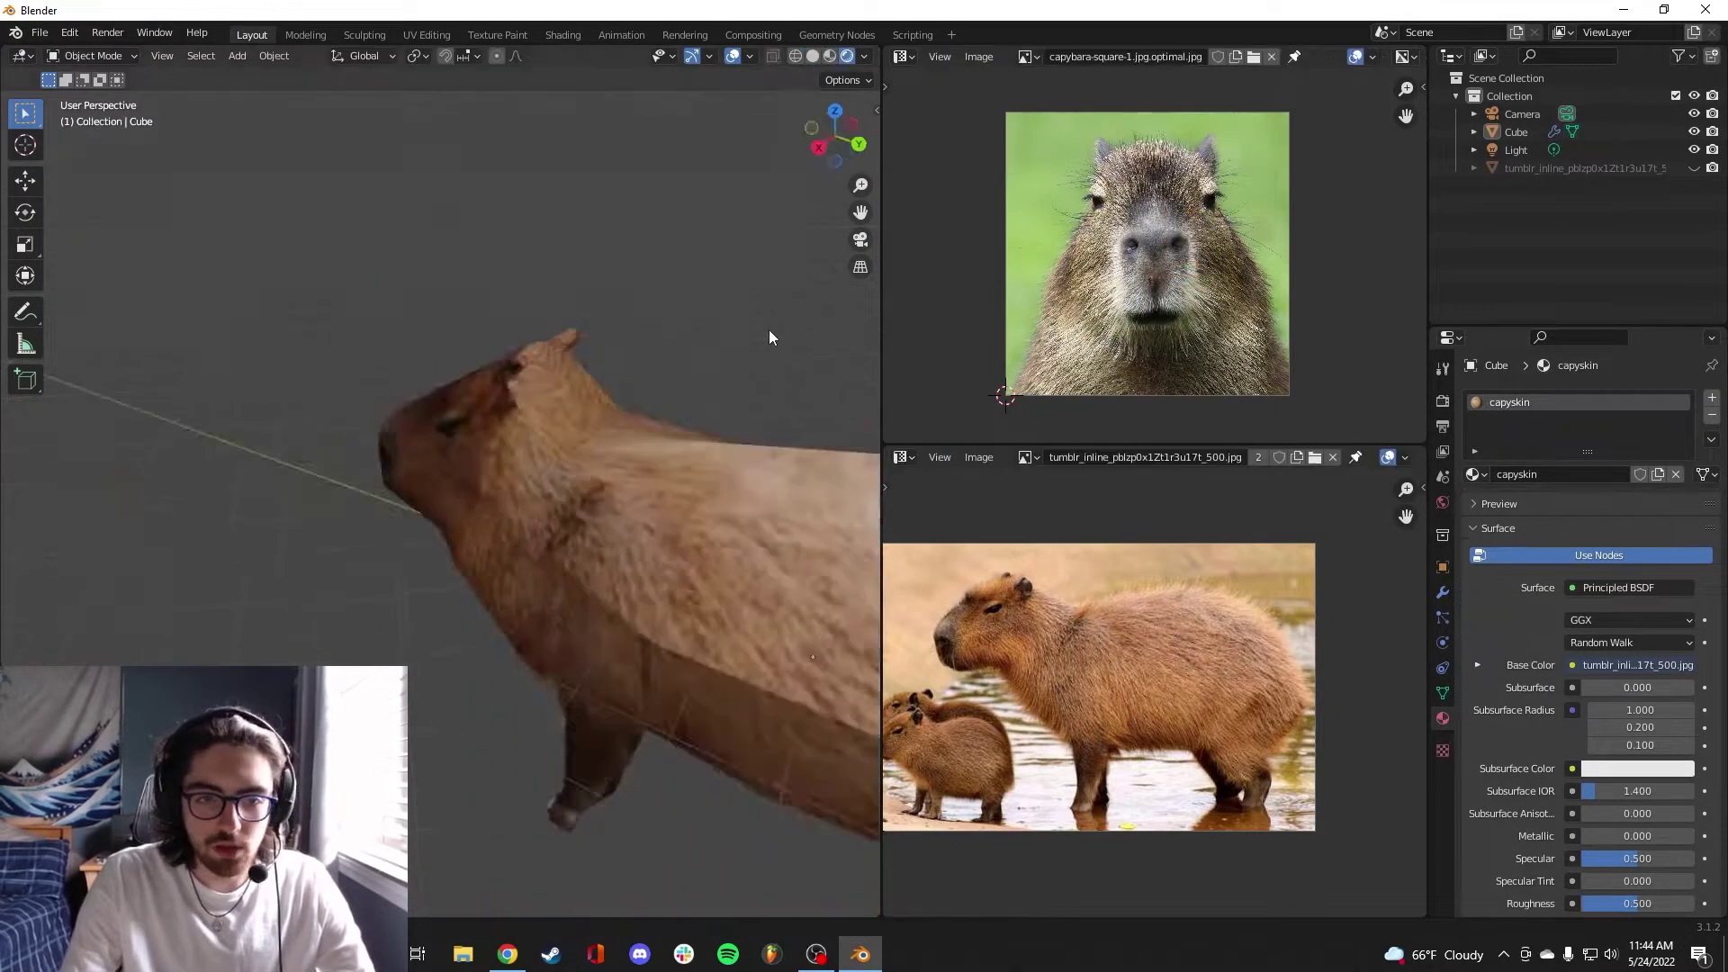
pyautogui.moveTo(405, 558); pyautogui.dragTo(596, 613, button='middle')
# Unwrap the faces at the front of the muzzle and move and scale their UVs on the side photo
pyautogui.press('Tab')
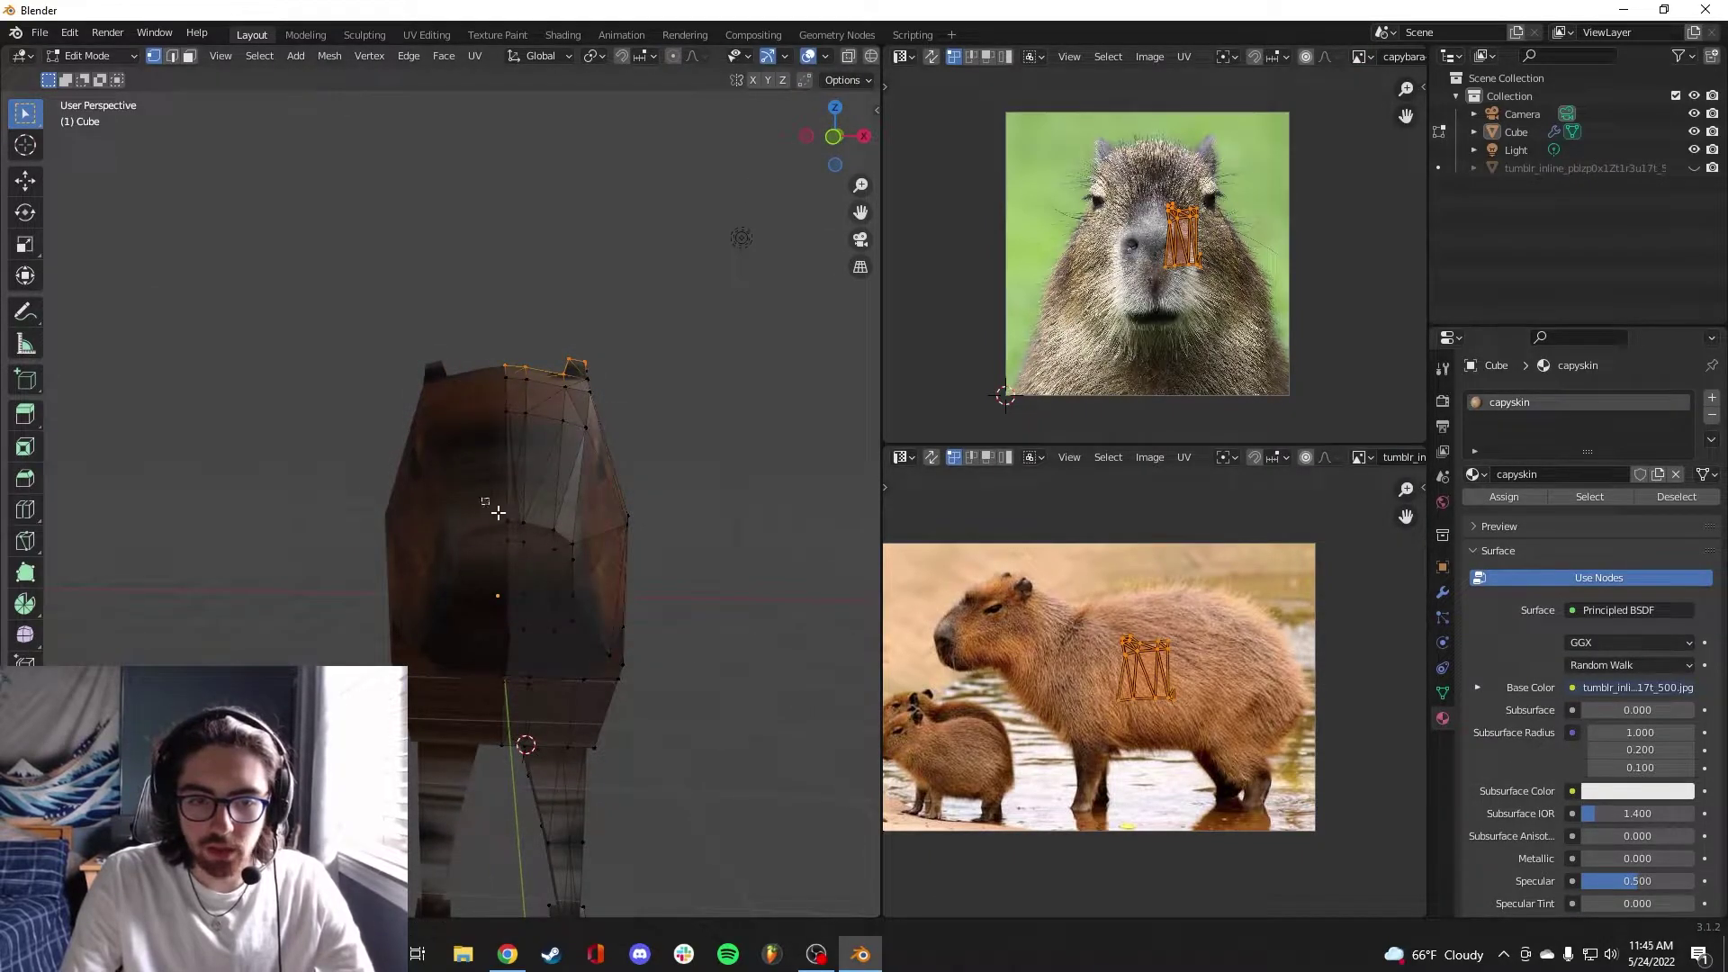
pyautogui.moveTo(497, 512); pyautogui.dragTo(587, 650)
pyautogui.press('u')
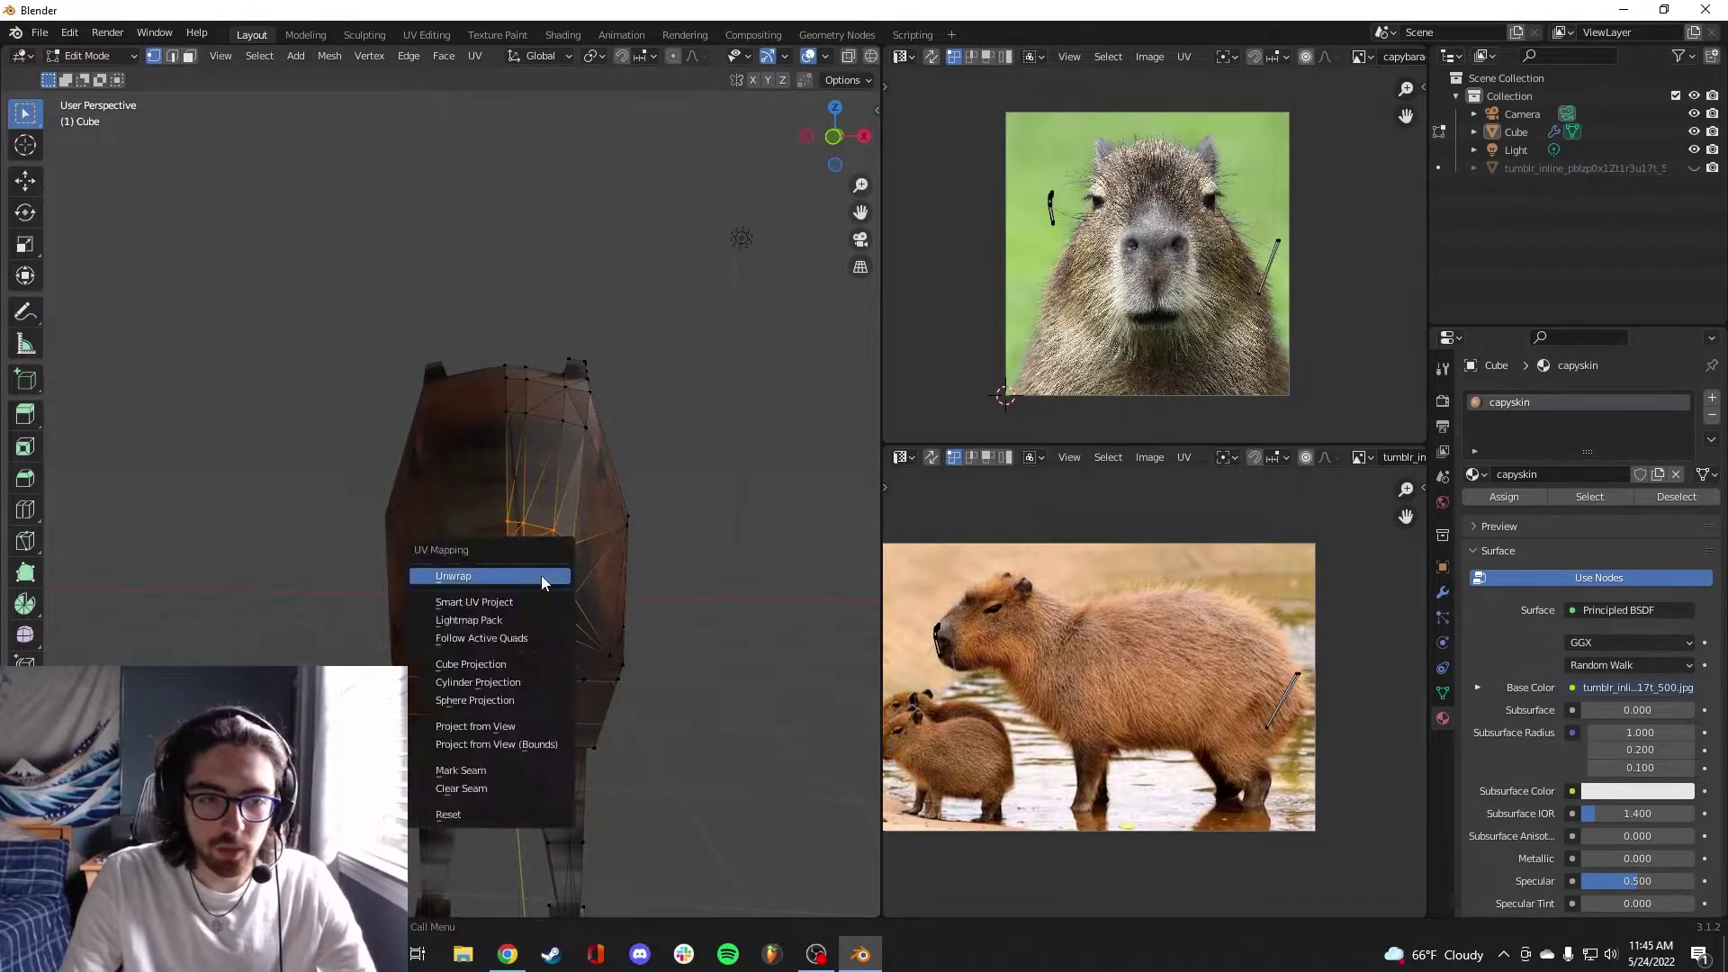
pyautogui.click(543, 582)
pyautogui.moveTo(544, 582); pyautogui.dragTo(585, 621, button='middle')
pyautogui.press('a')
pyautogui.press('g')
pyautogui.click(1132, 657)
pyautogui.scroll(-1, 1153, 688)
pyautogui.press('s')
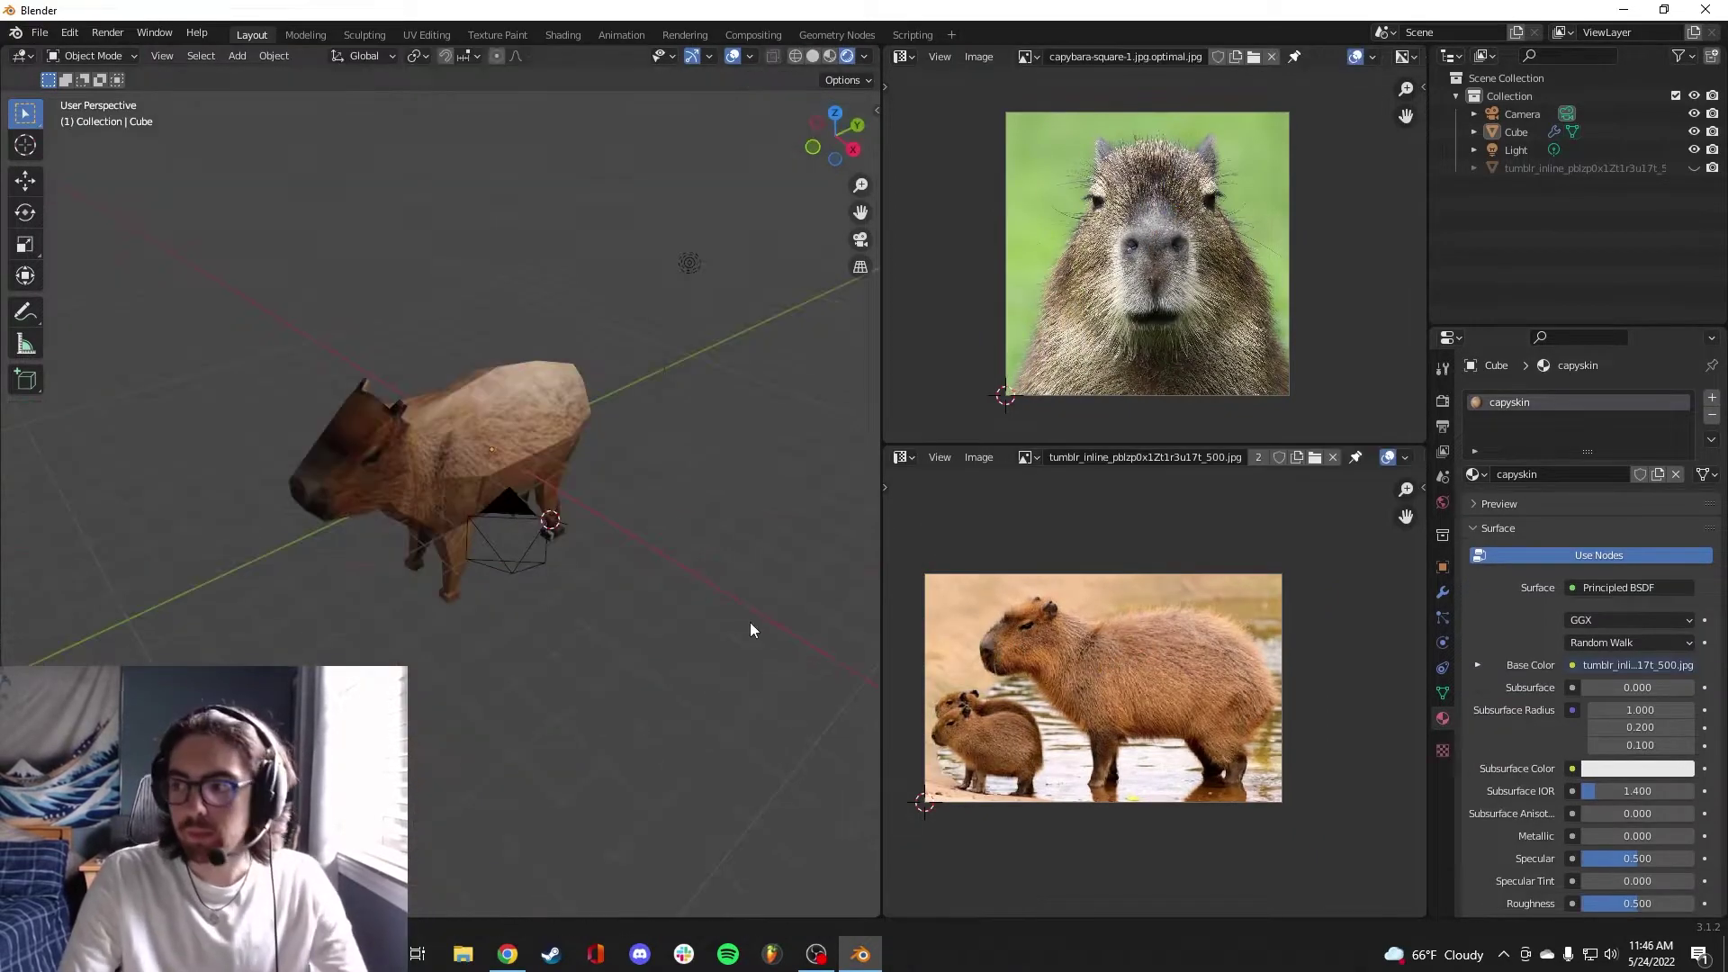
# Set the render engine to Cycles
pyautogui.moveTo(753, 630); pyautogui.dragTo(628, 529, button='middle')
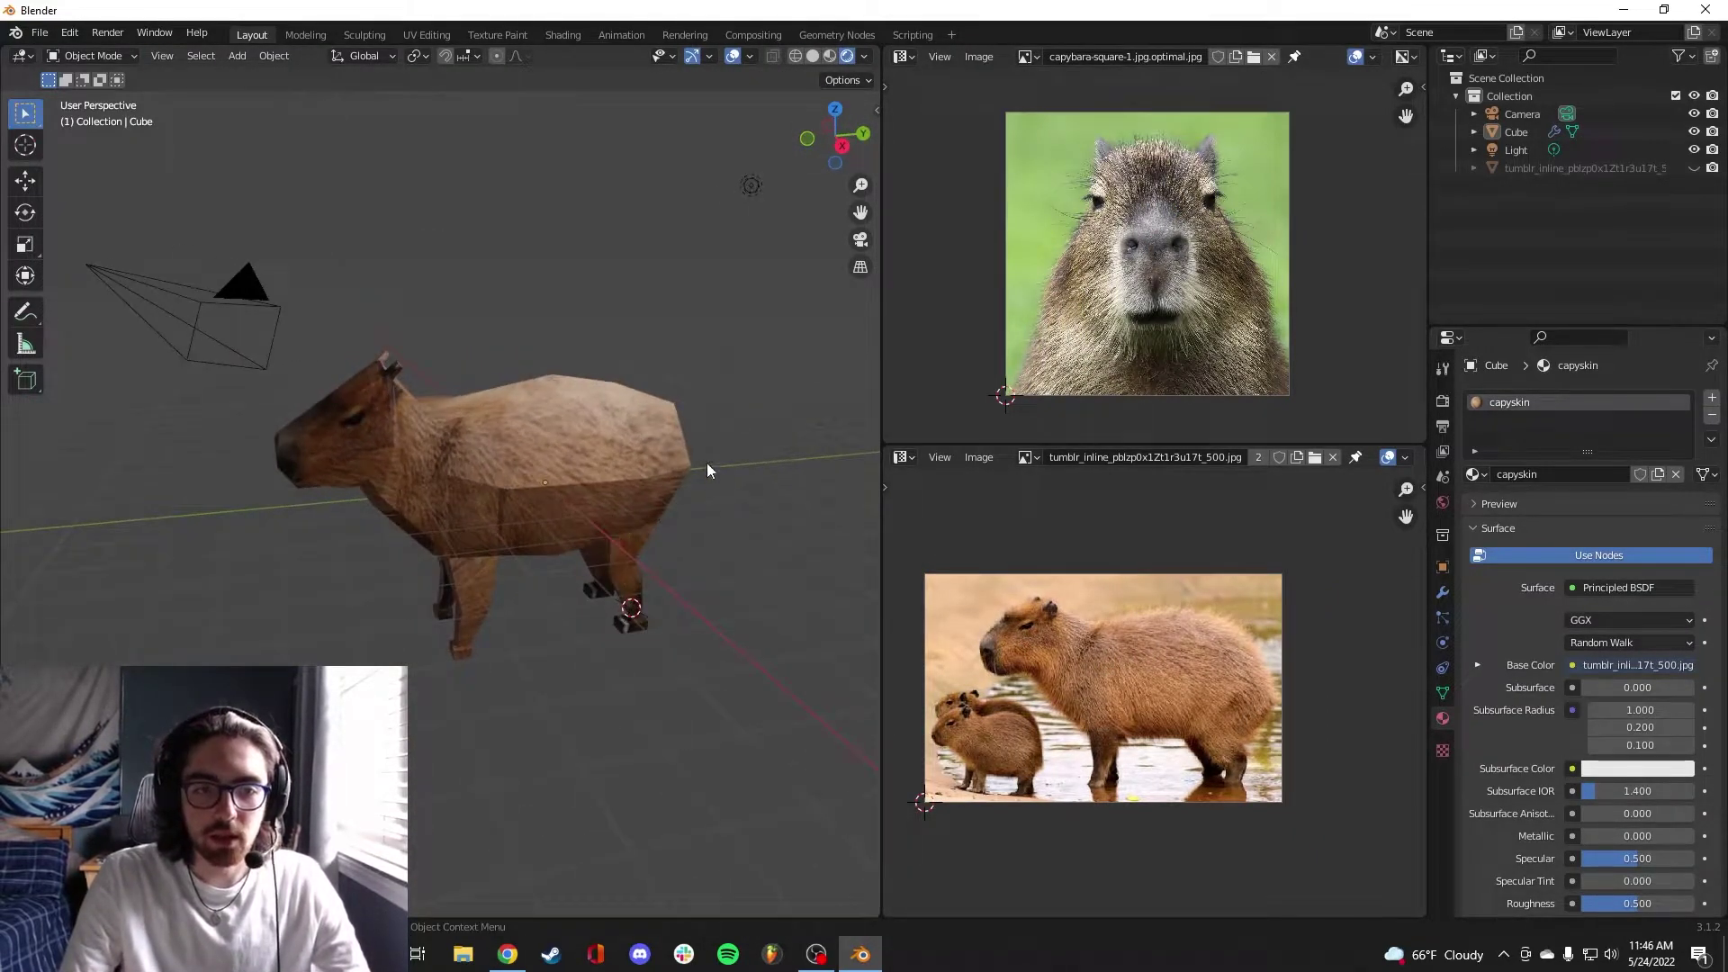
pyautogui.click(1444, 402)
pyautogui.click(1625, 400)
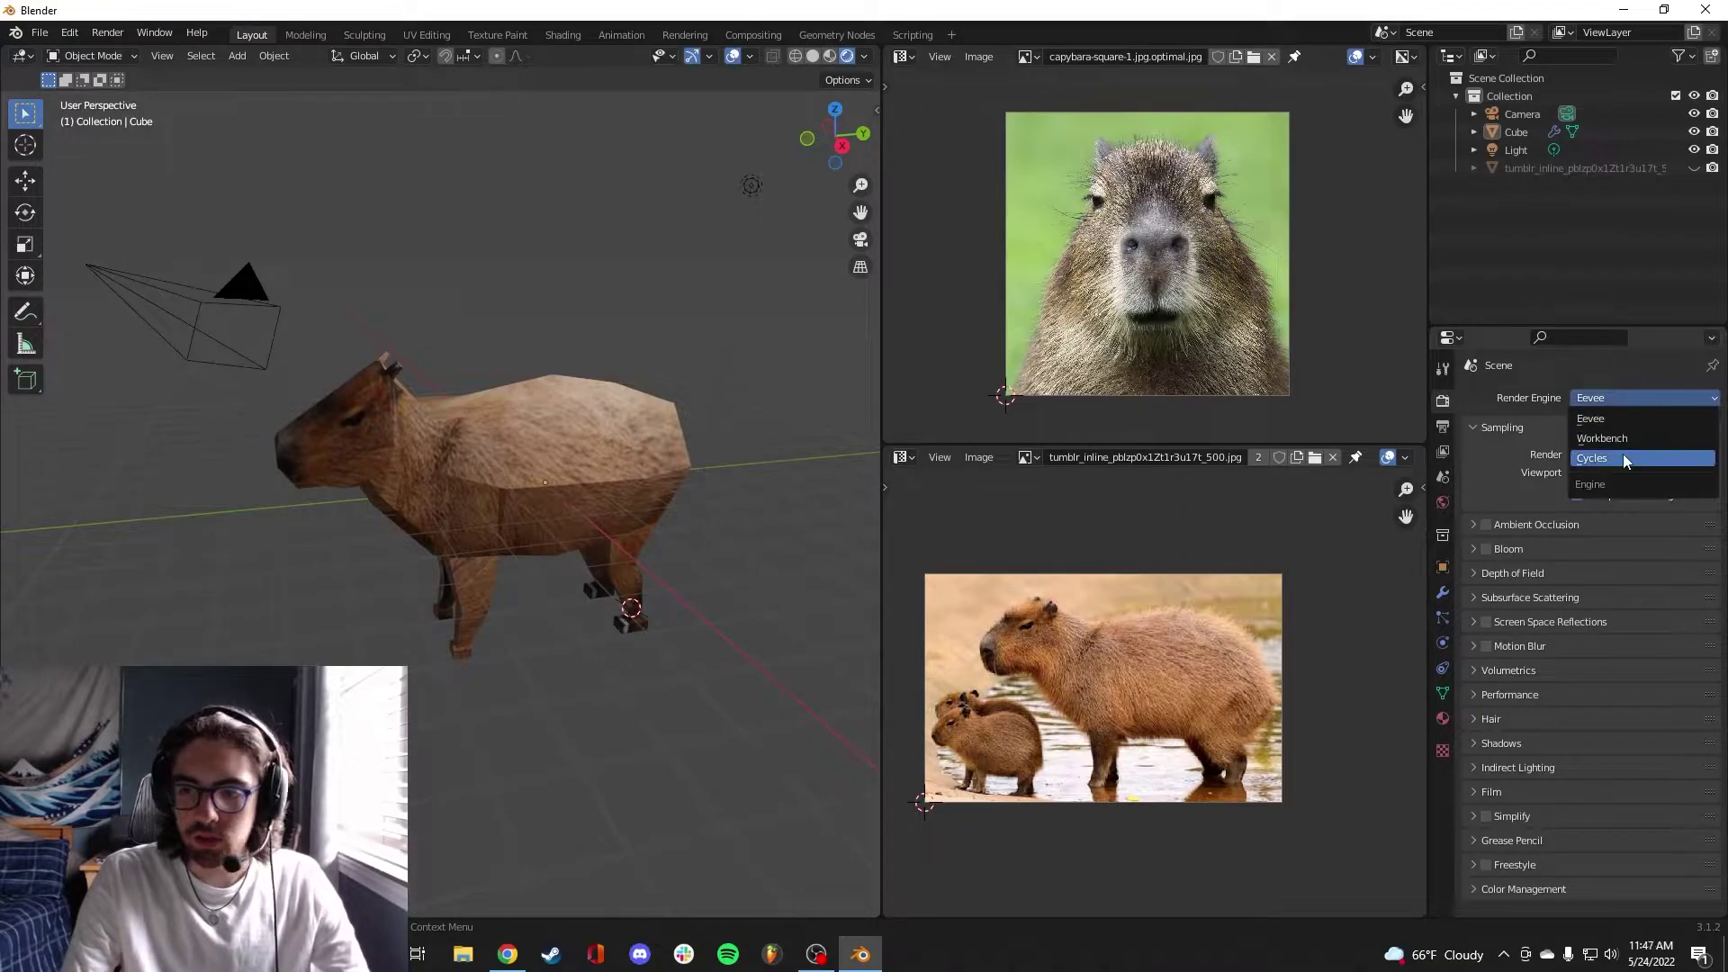
pyautogui.click(1625, 459)
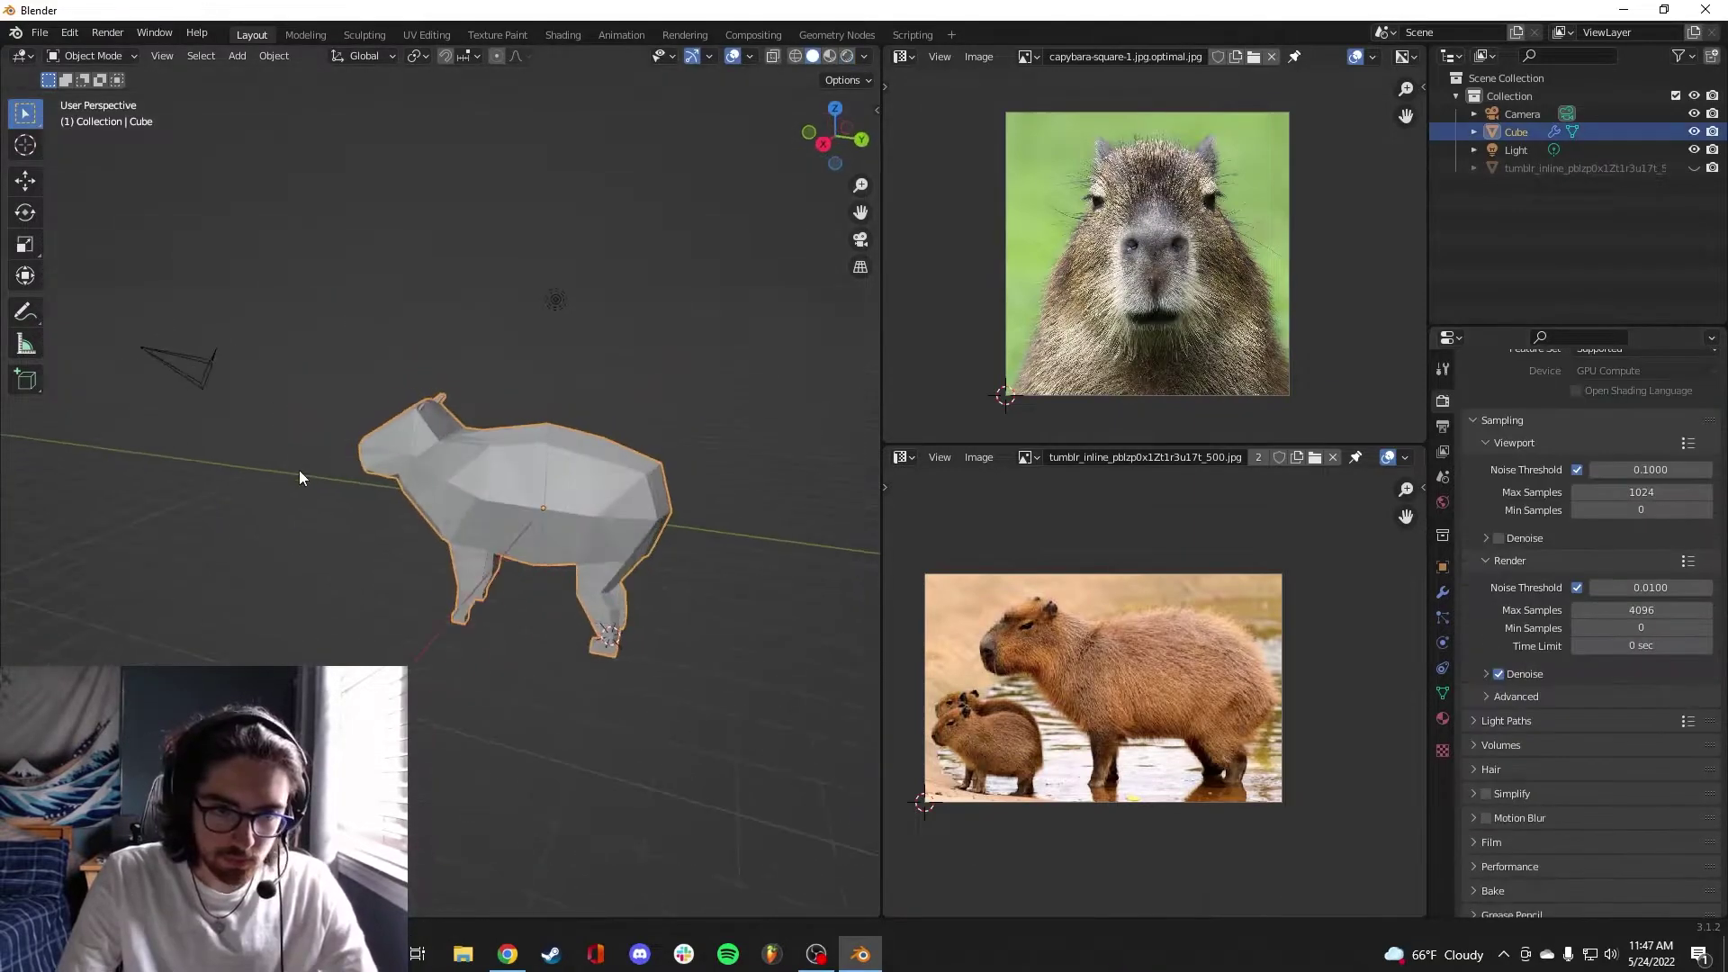
# Return to Blender from the capybara orange image search and place the 3D cursor on the Y axis behind the rump
pyautogui.moveTo(612, 423)
pyautogui.mouseDown(button='middle')
pyautogui.moveTo(640, 436)
pyautogui.moveTo(610, 438)
pyautogui.mouseUp(button='middle')
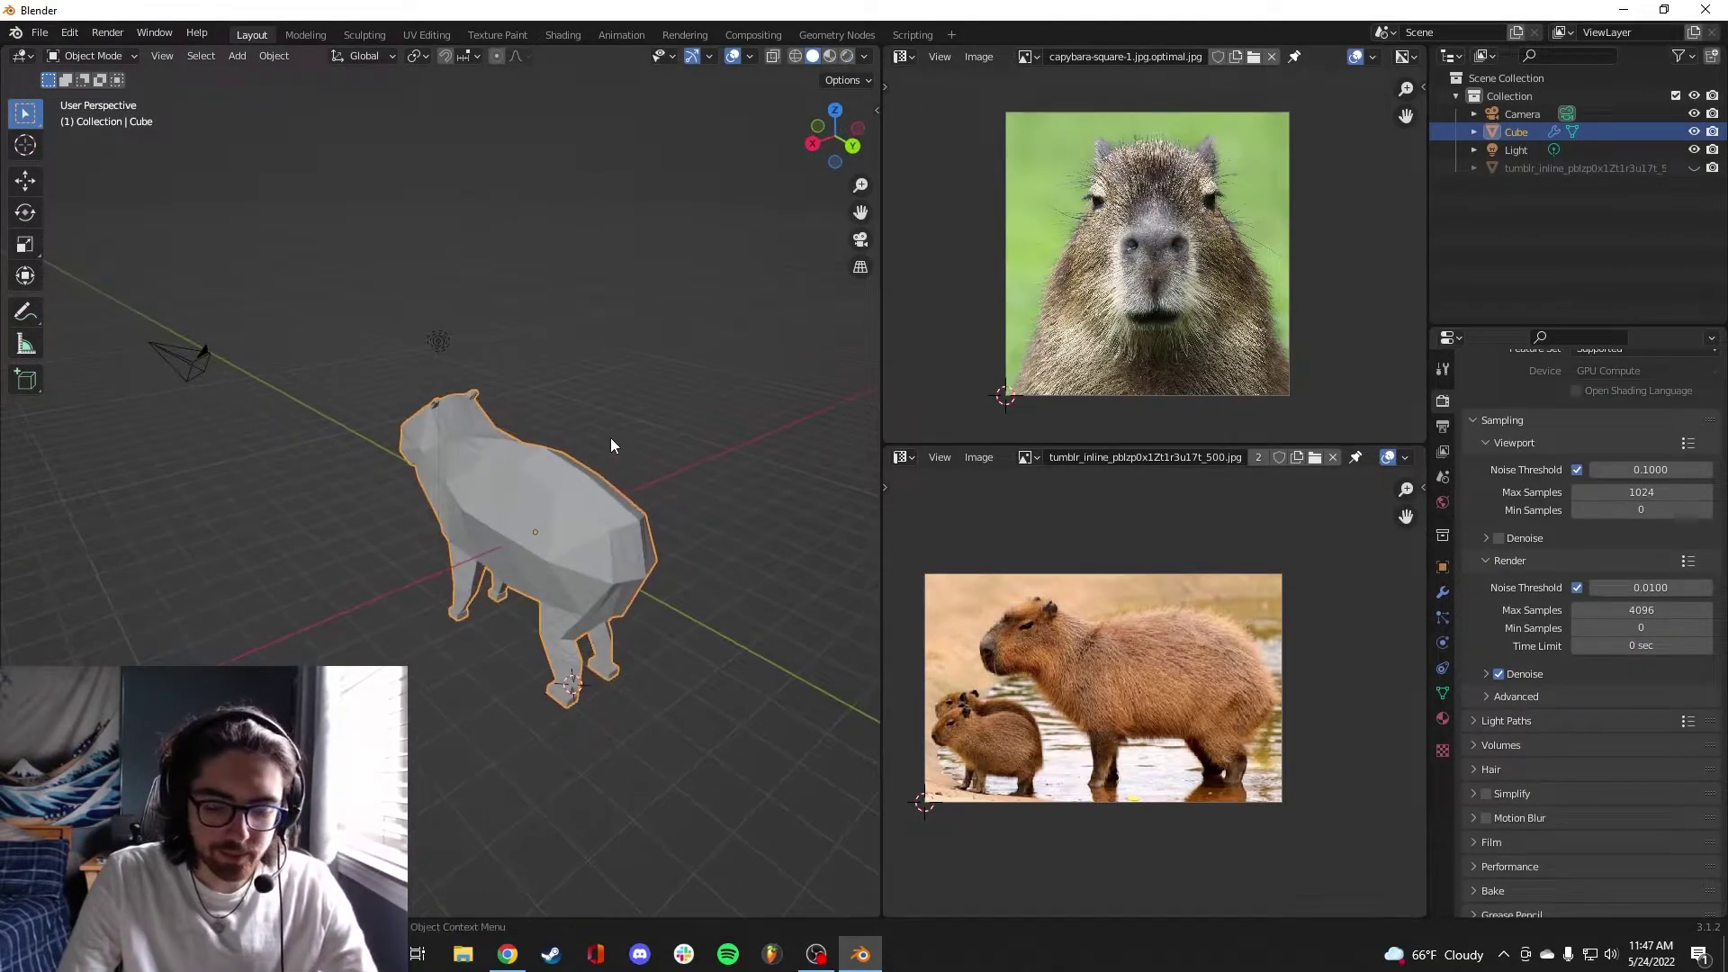
pyautogui.scroll(5, 610, 437)
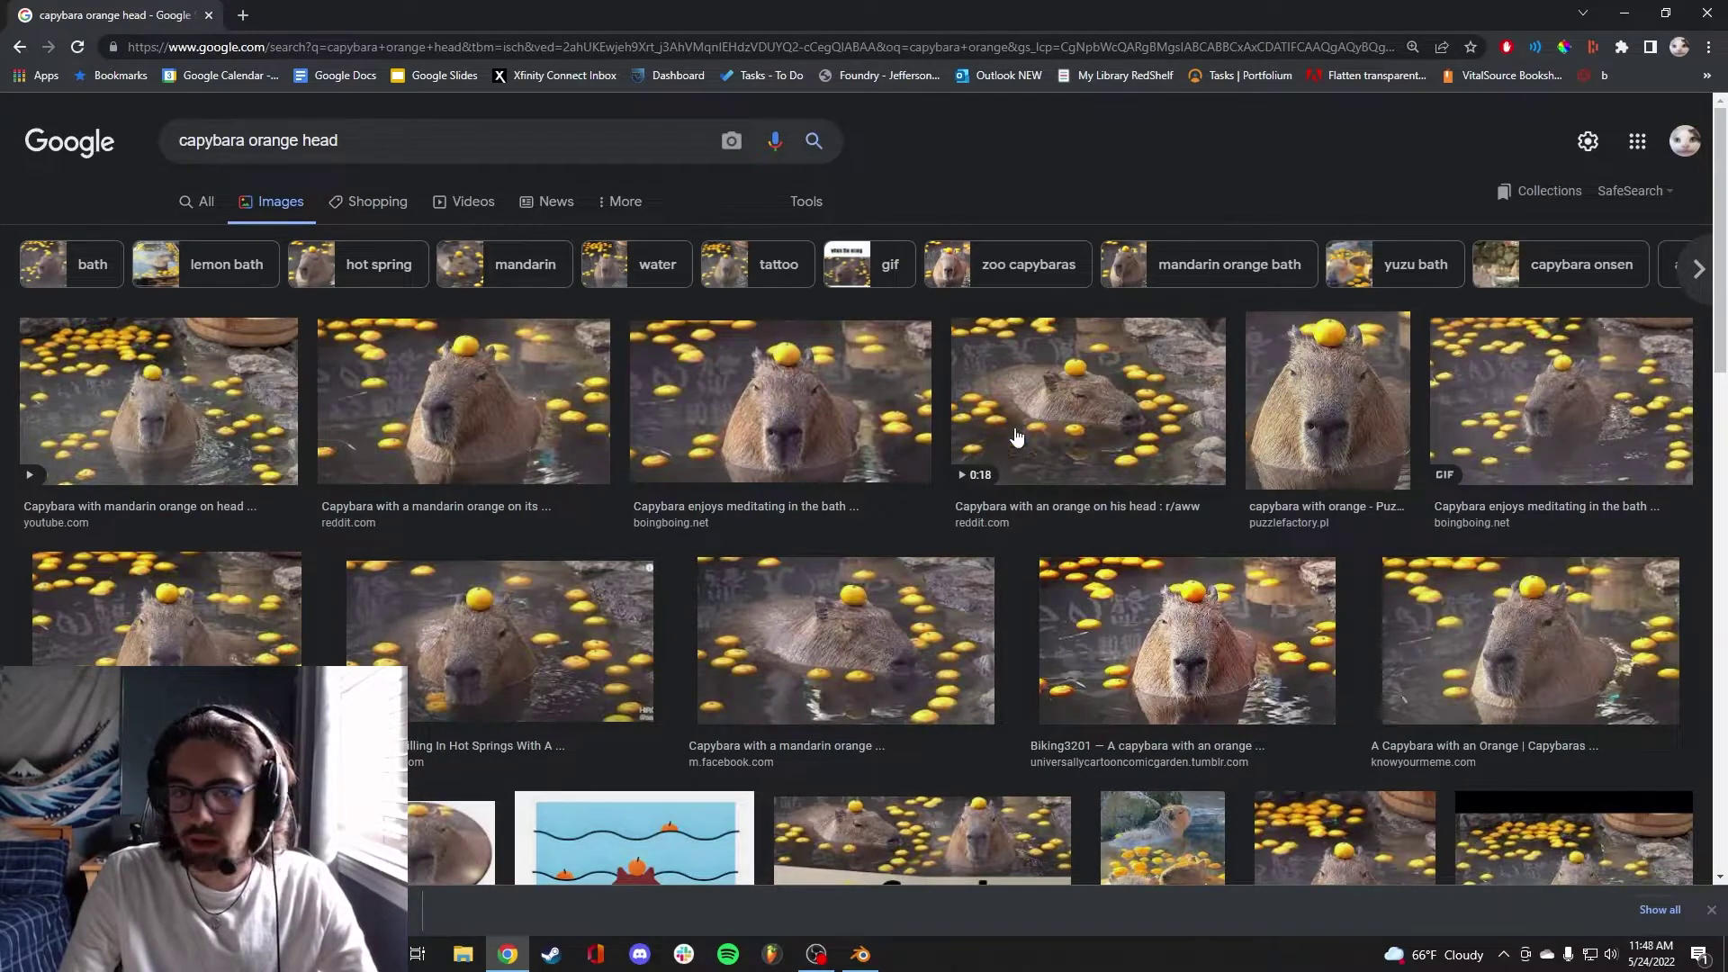
pyautogui.hotkey('alt', 'Tab')
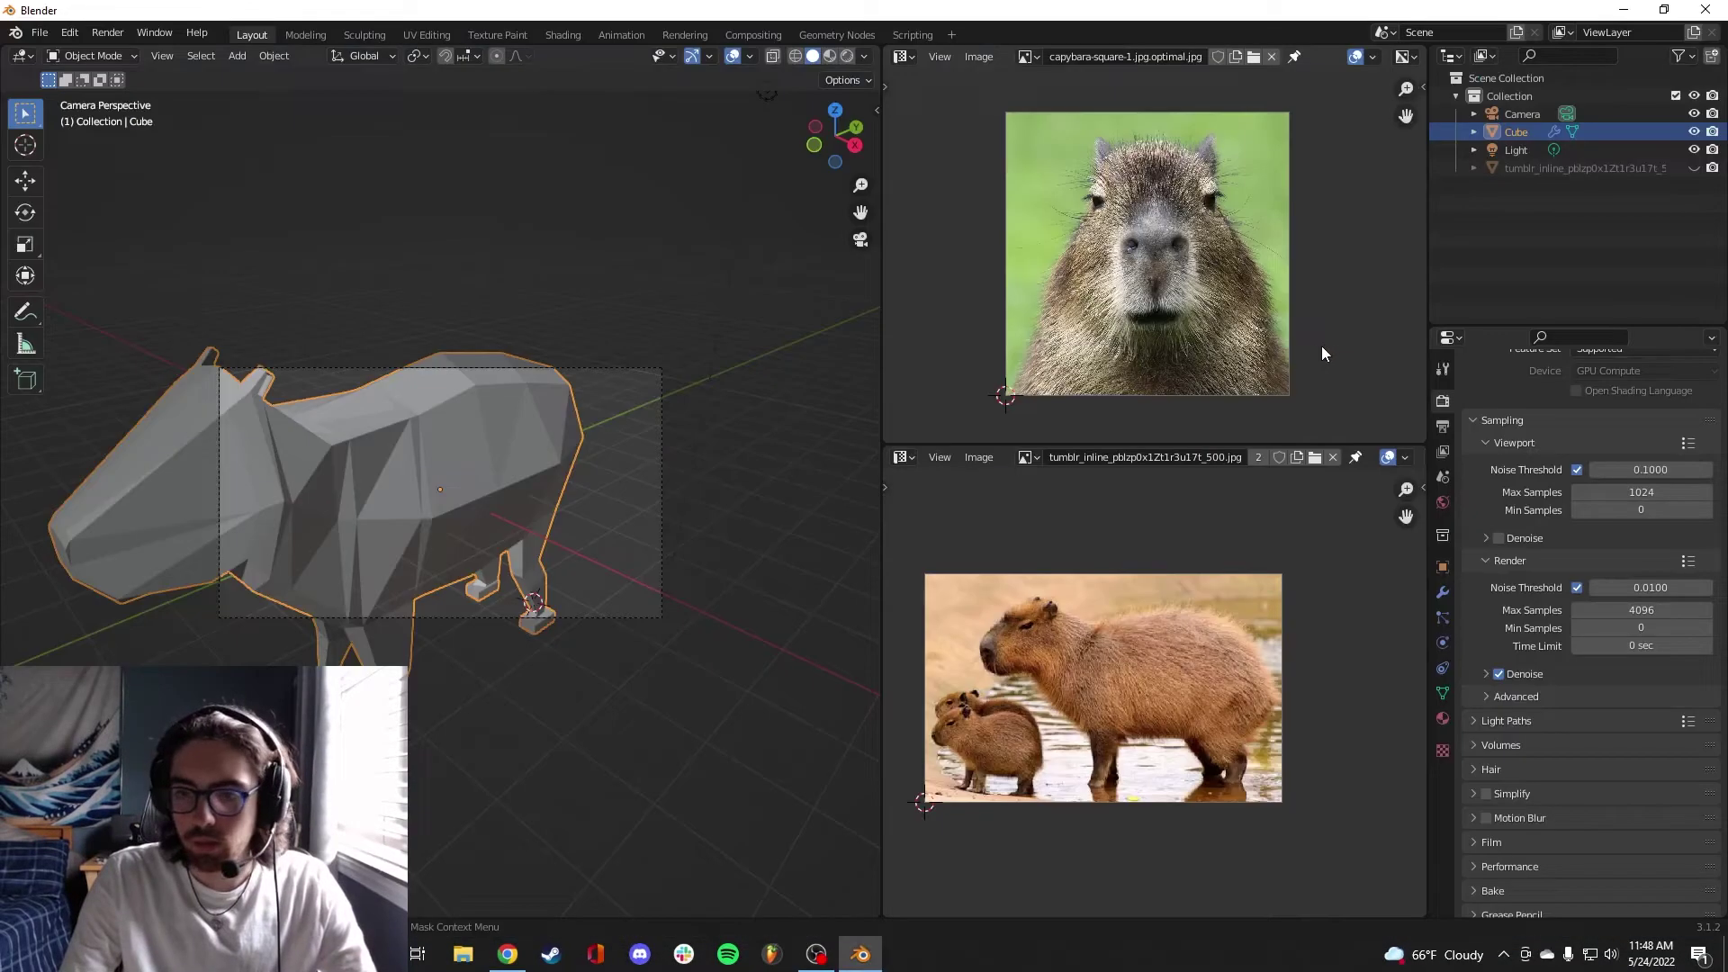
pyautogui.moveTo(656, 360); pyautogui.dragTo(551, 381, button='middle')
pyautogui.moveTo(648, 315); pyautogui.dragTo(598, 346, button='middle')
pyautogui.scroll(-2, 598, 346)
pyautogui.keyDown('shift'); pyautogui.moveTo(601, 432); pyautogui.dragTo(668, 374, button='middle'); pyautogui.keyUp('shift')
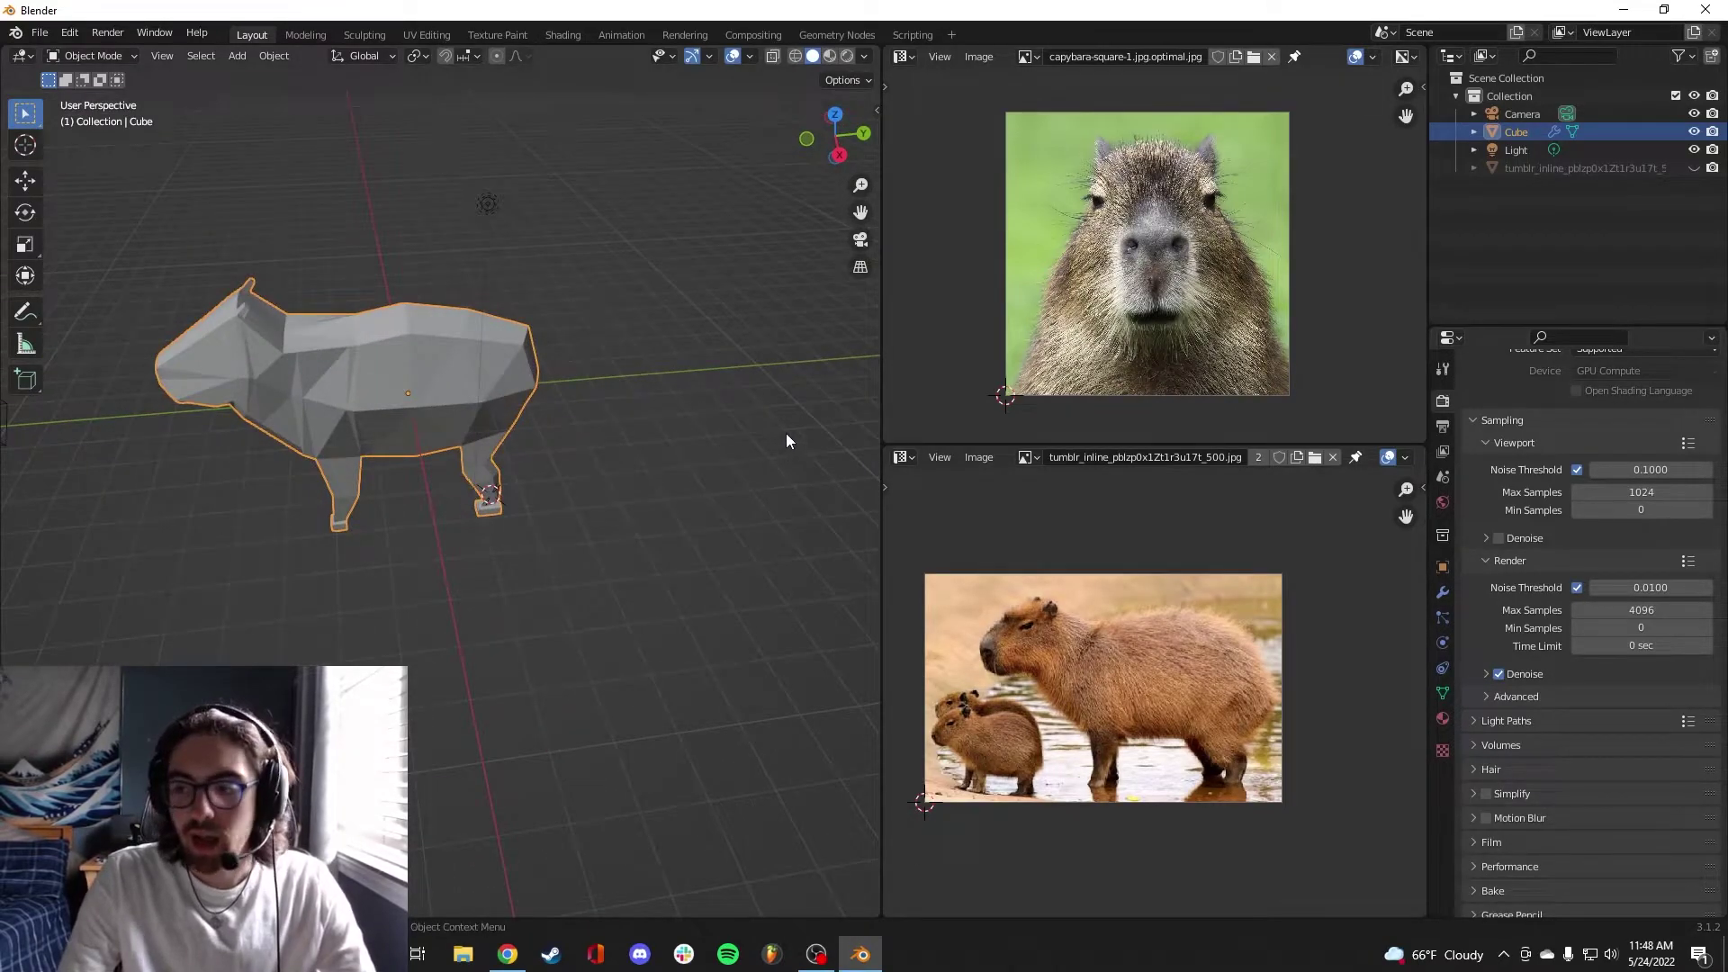
pyautogui.keyDown('shift'); pyautogui.rightClick(705, 371); pyautogui.keyUp('shift')
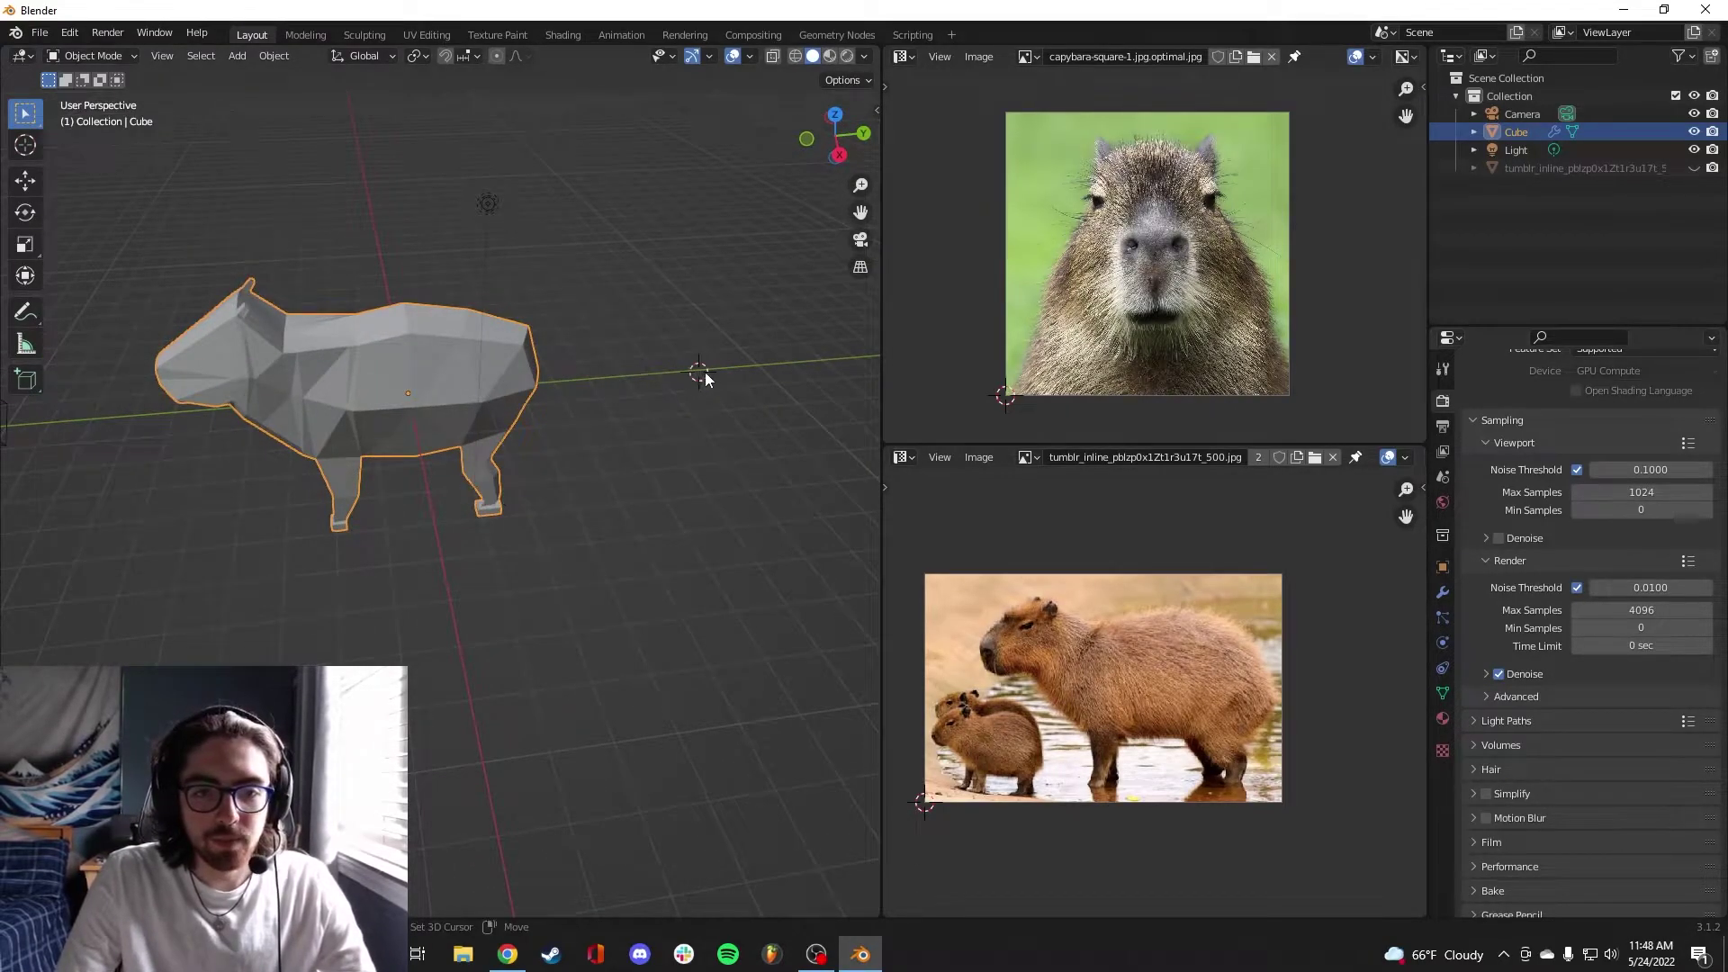
# Add an ico sphere at the 3D cursor behind the capybara
pyautogui.moveTo(705, 371); pyautogui.dragTo(482, 375, button='middle')
pyautogui.scroll(2, 635, 311)
pyautogui.keyDown('shift'); pyautogui.moveTo(637, 310); pyautogui.dragTo(625, 322, button='middle'); pyautogui.keyUp('shift')
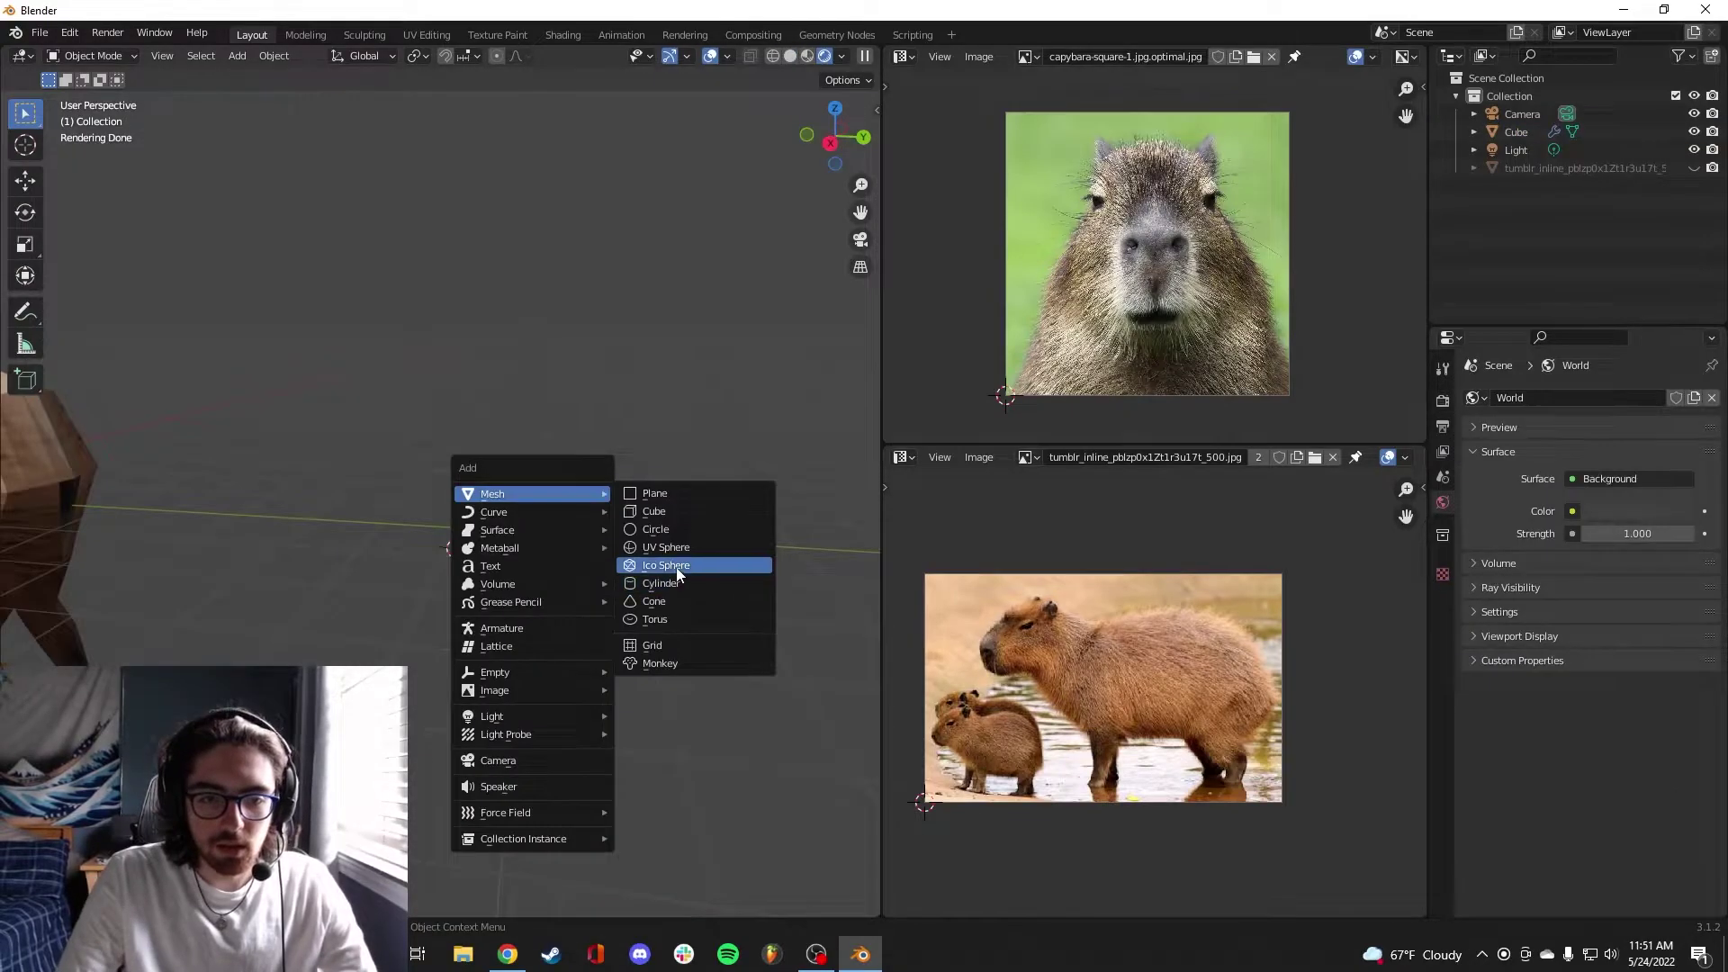
pyautogui.click(707, 565)
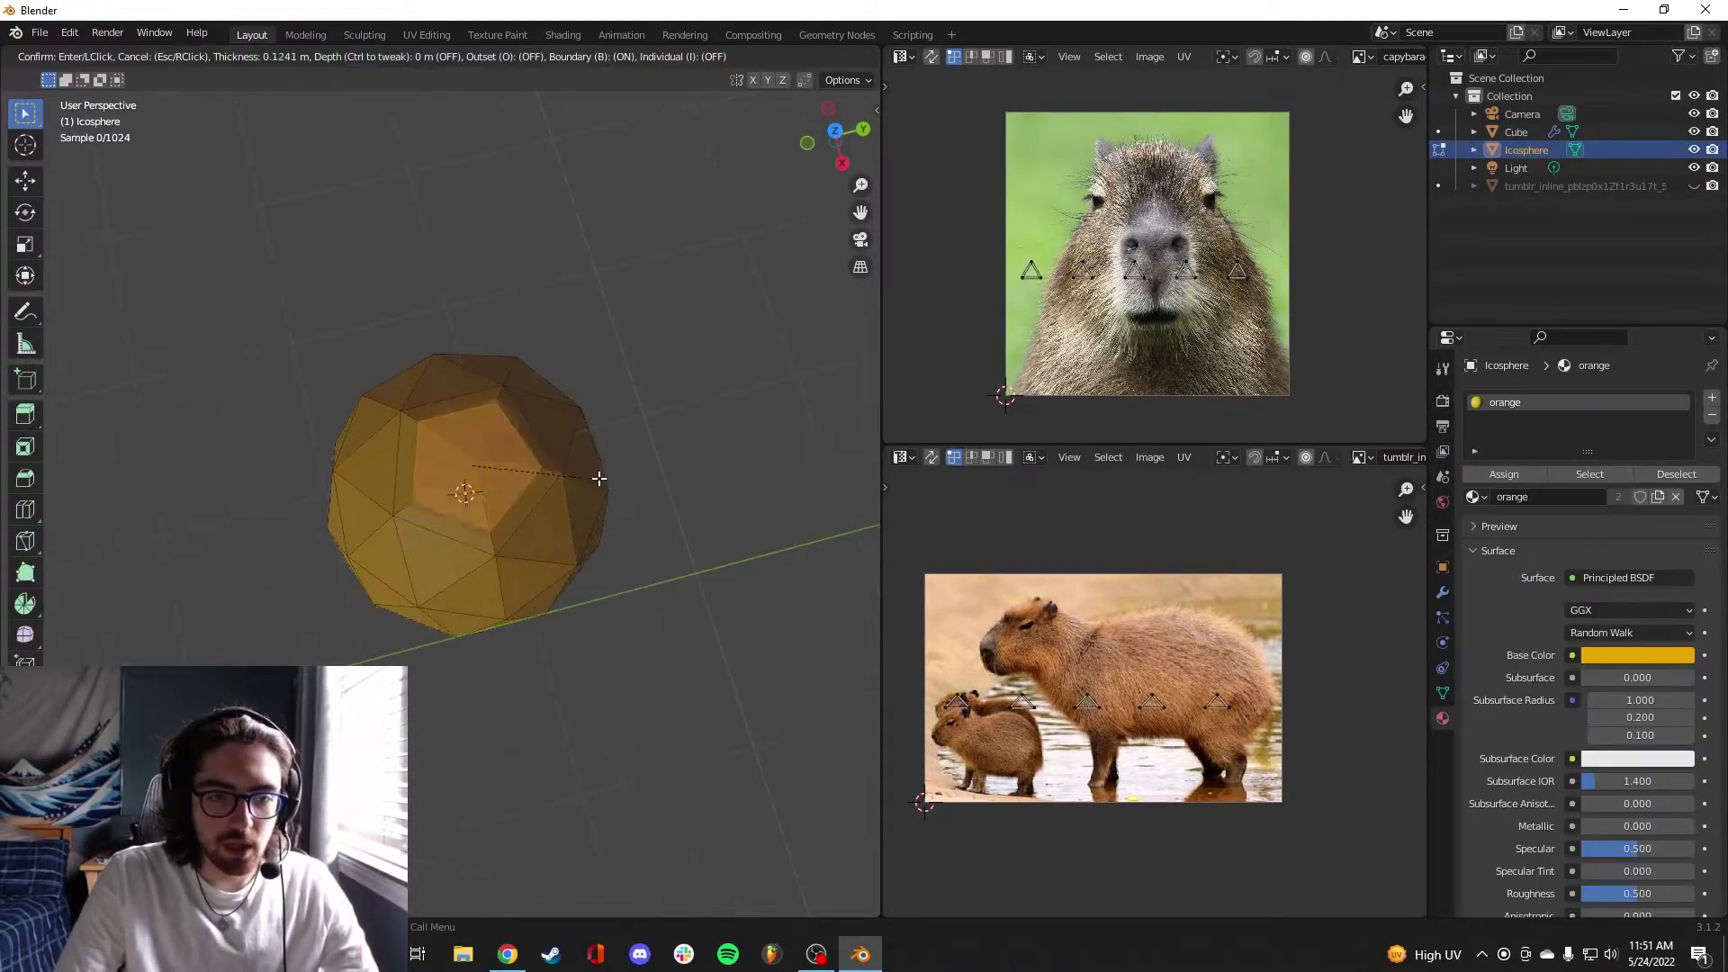
# Inset the group of faces around the pole of the orange sphere into a small pentagon
pyautogui.click(556, 476)
pyautogui.scroll(4, 553, 468)
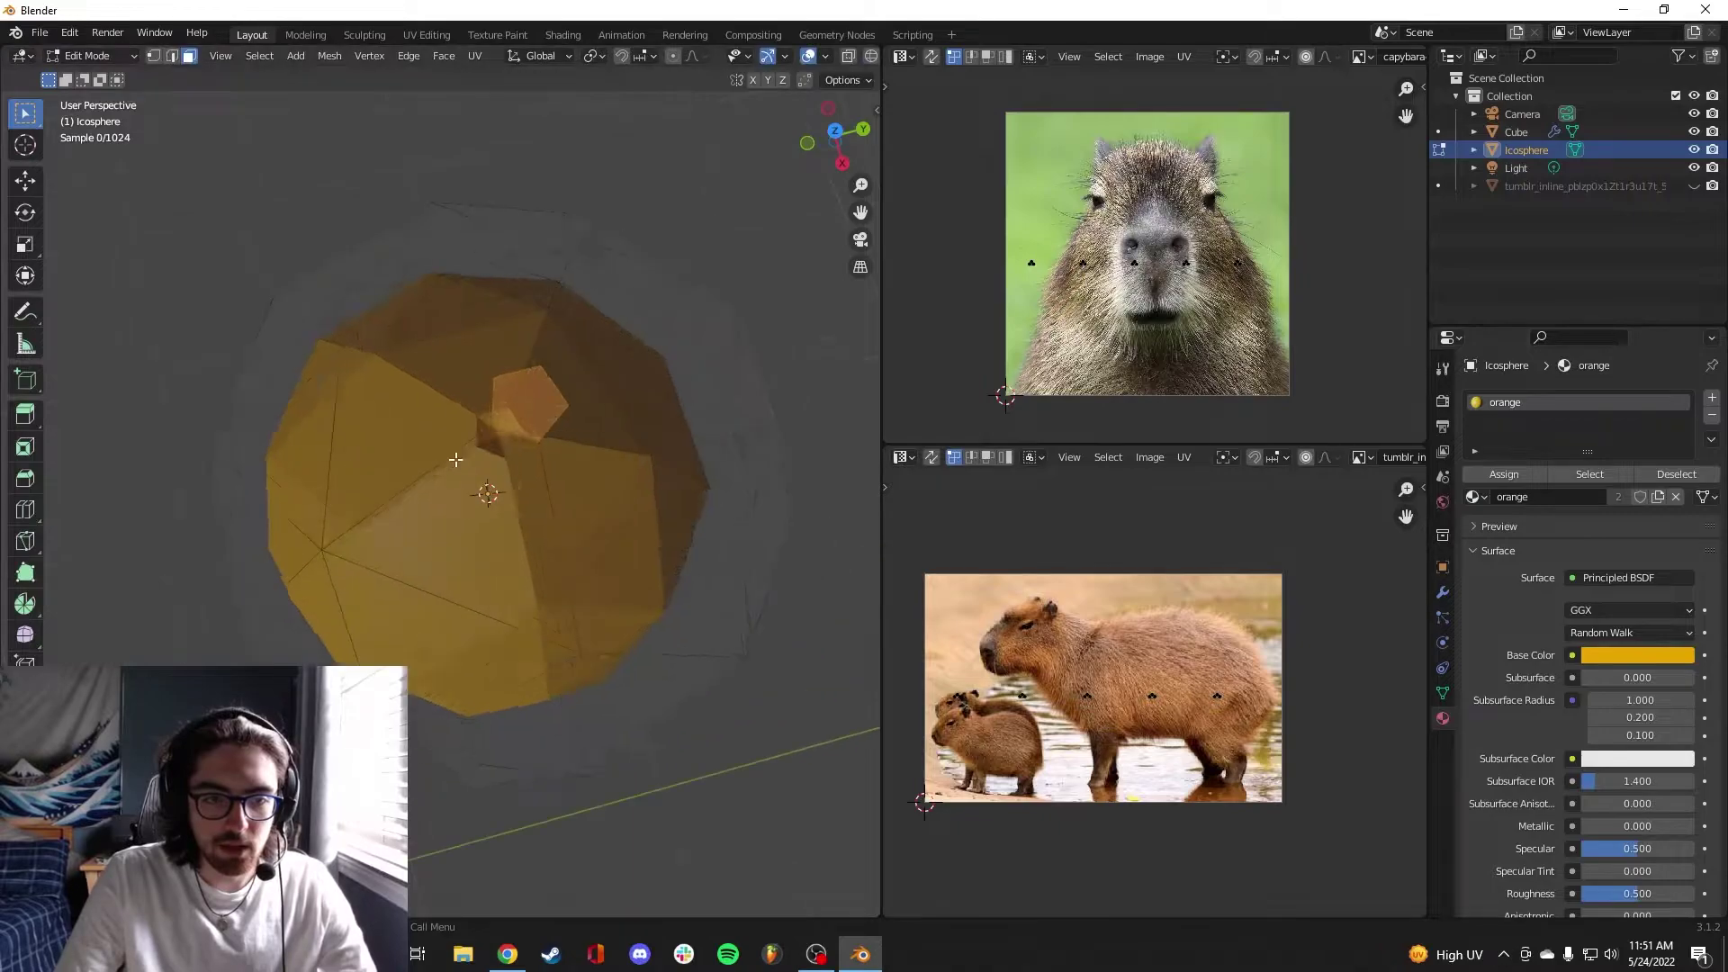
pyautogui.press('Tab')
pyautogui.press('Tab')
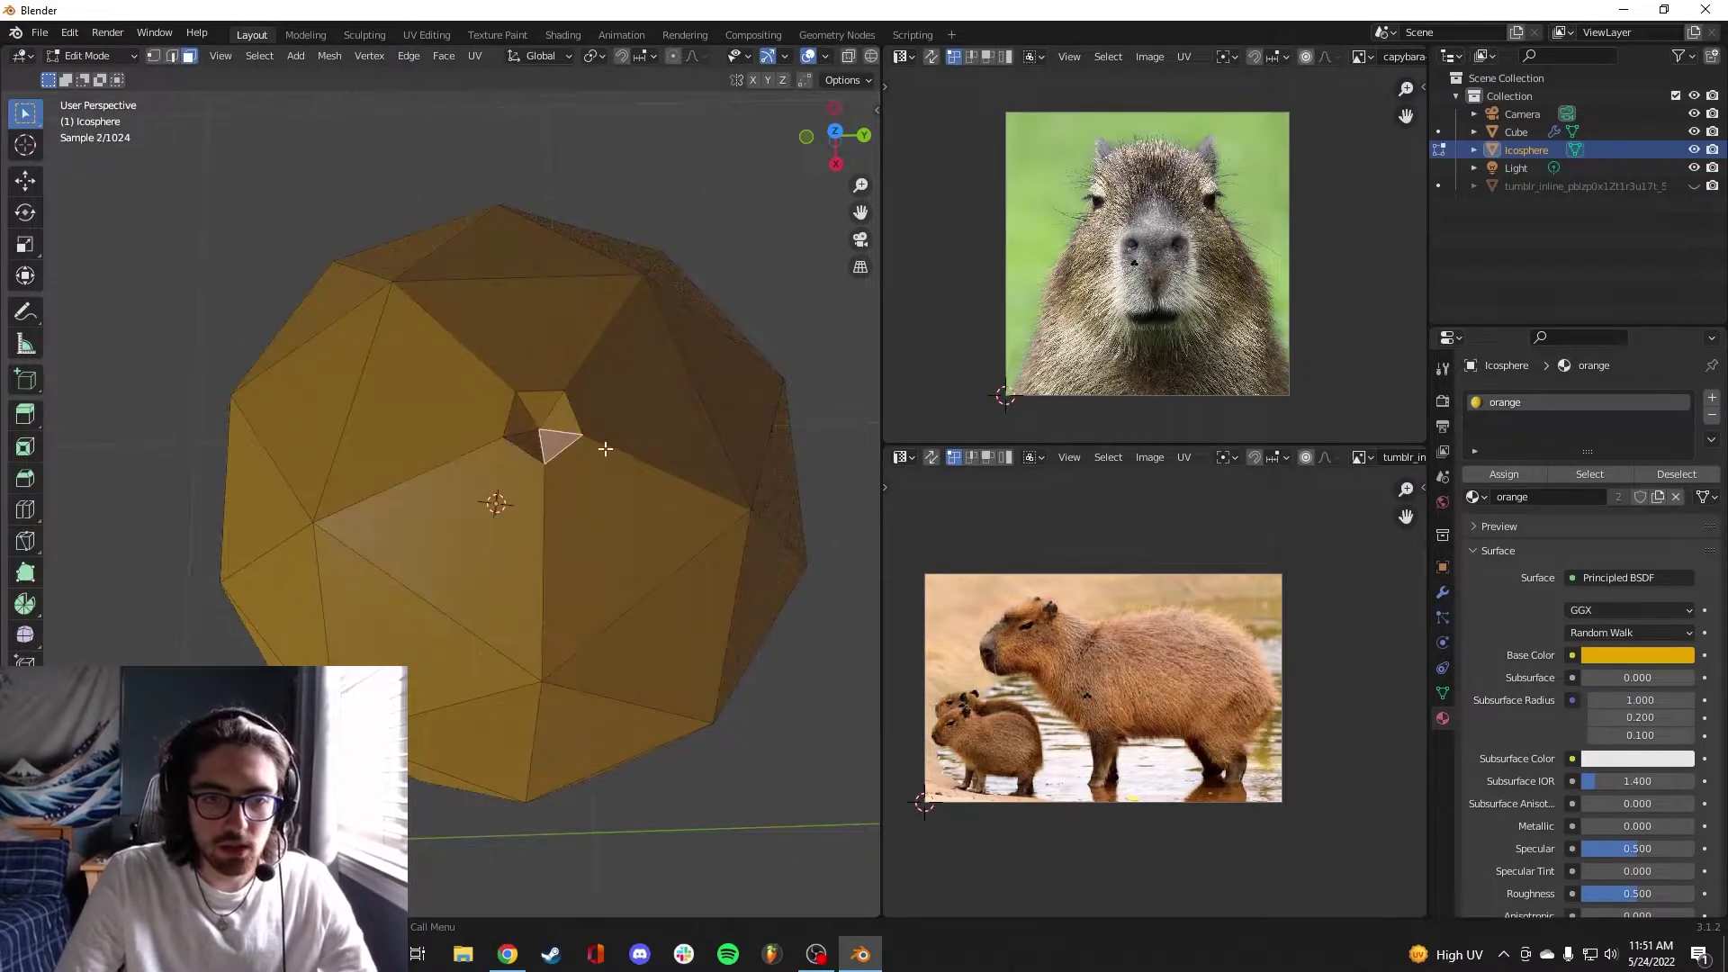
# Select the small inset geometry at the pole of the orange and move it along Z to shape the stem
pyautogui.click(535, 429)
pyautogui.moveTo(616, 438); pyautogui.dragTo(720, 322, button='middle')
pyautogui.press('g')
pyautogui.press('z')
pyautogui.click(633, 329)
pyautogui.moveTo(499, 353); pyautogui.dragTo(486, 419, button='middle')
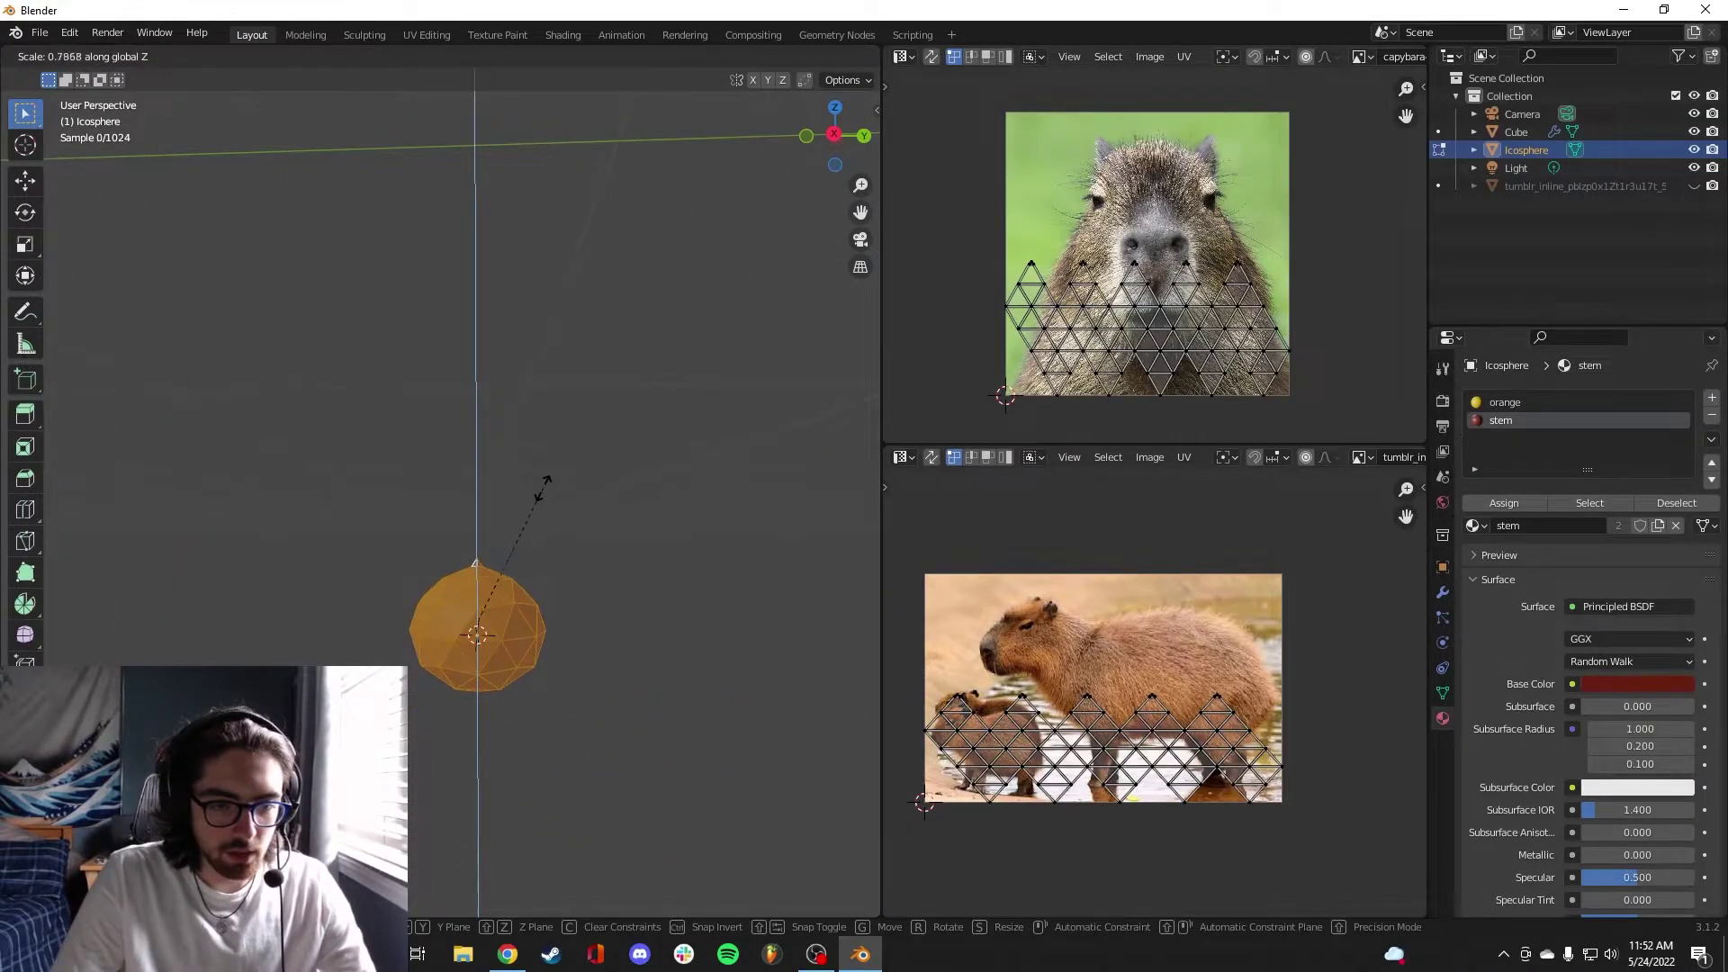
# Move the orange over the centre of the capybara's head and raise it to sit on top between the ears
pyautogui.moveTo(531, 504); pyautogui.dragTo(651, 442, button='middle')
pyautogui.press('Tab')
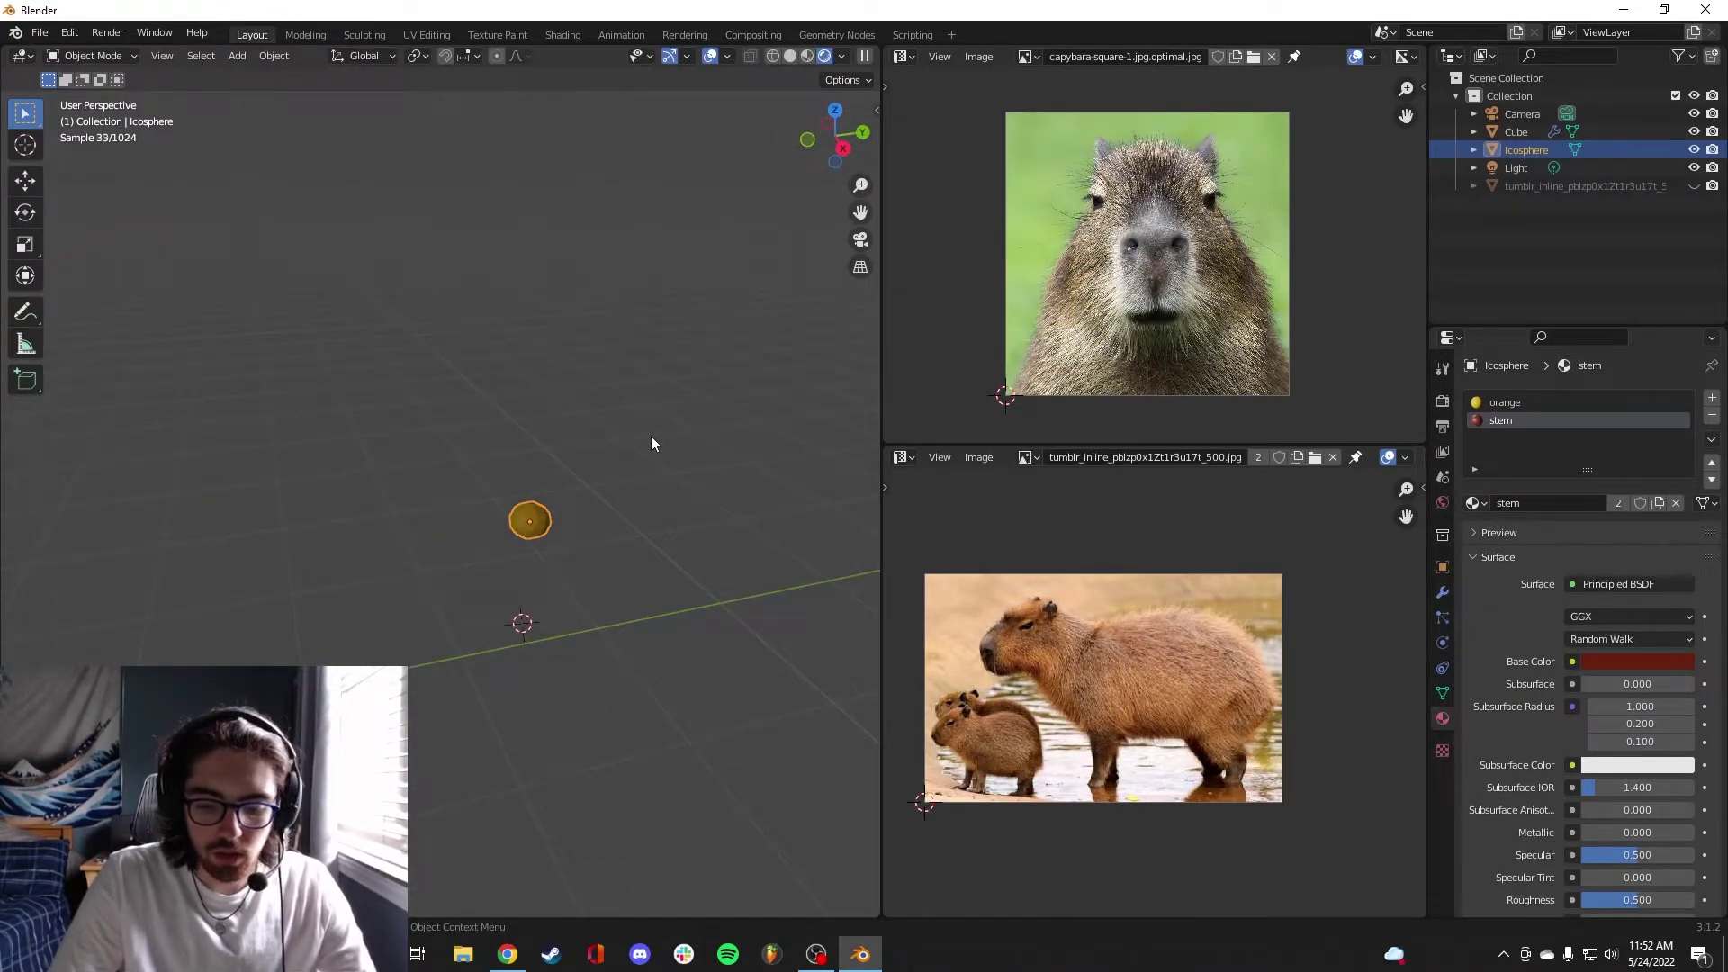
pyautogui.press('KP_7')
pyautogui.scroll(-6, 651, 440)
pyautogui.press('g')
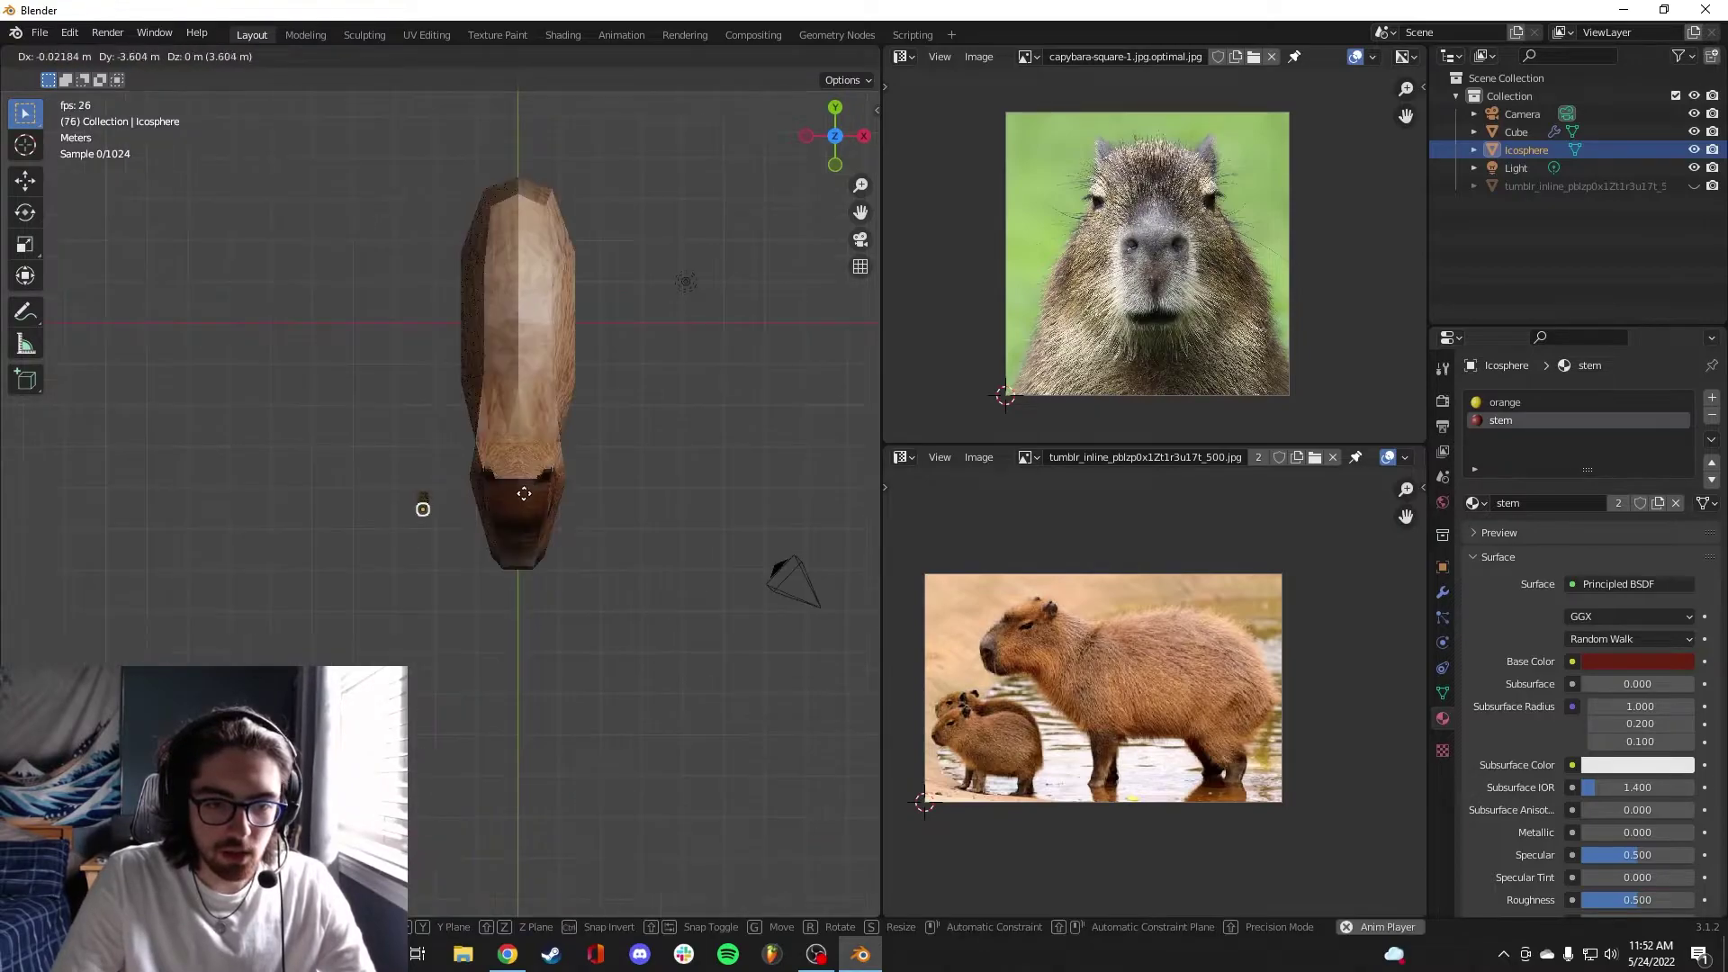
pyautogui.click(527, 507)
pyautogui.press('KP_1')
pyautogui.press('g')
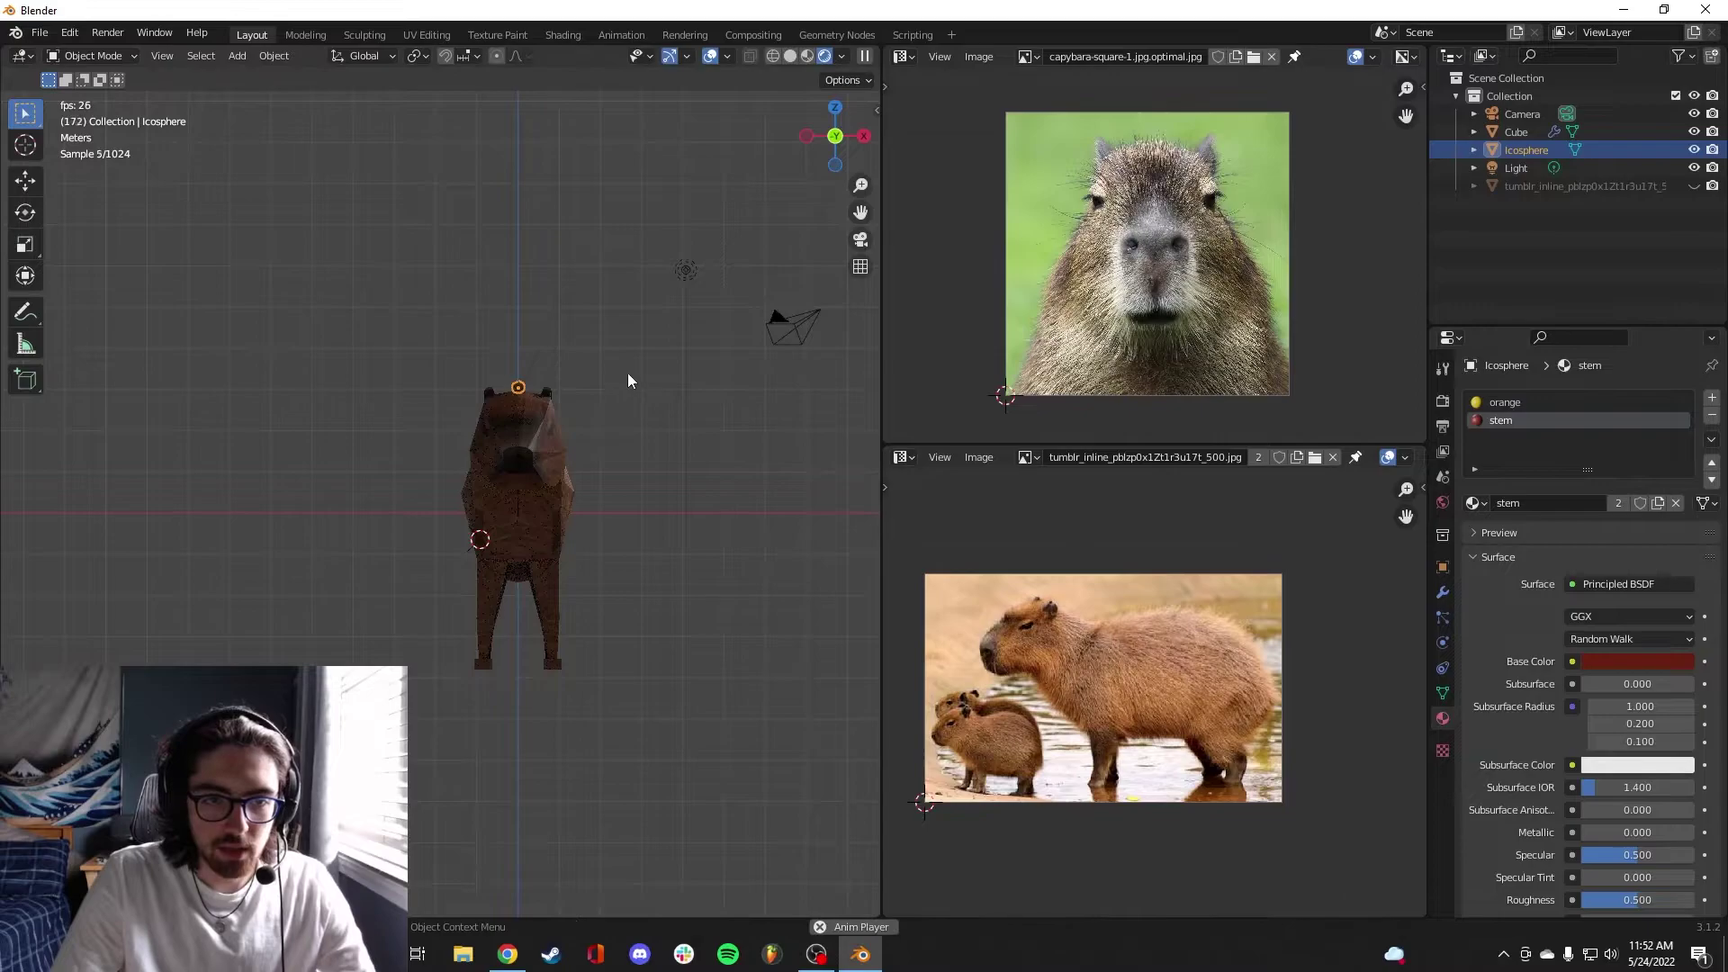
# Resize the orange on the capybara's head and save the file as subscribe.blend in the capyrender folder
pyautogui.press('s')
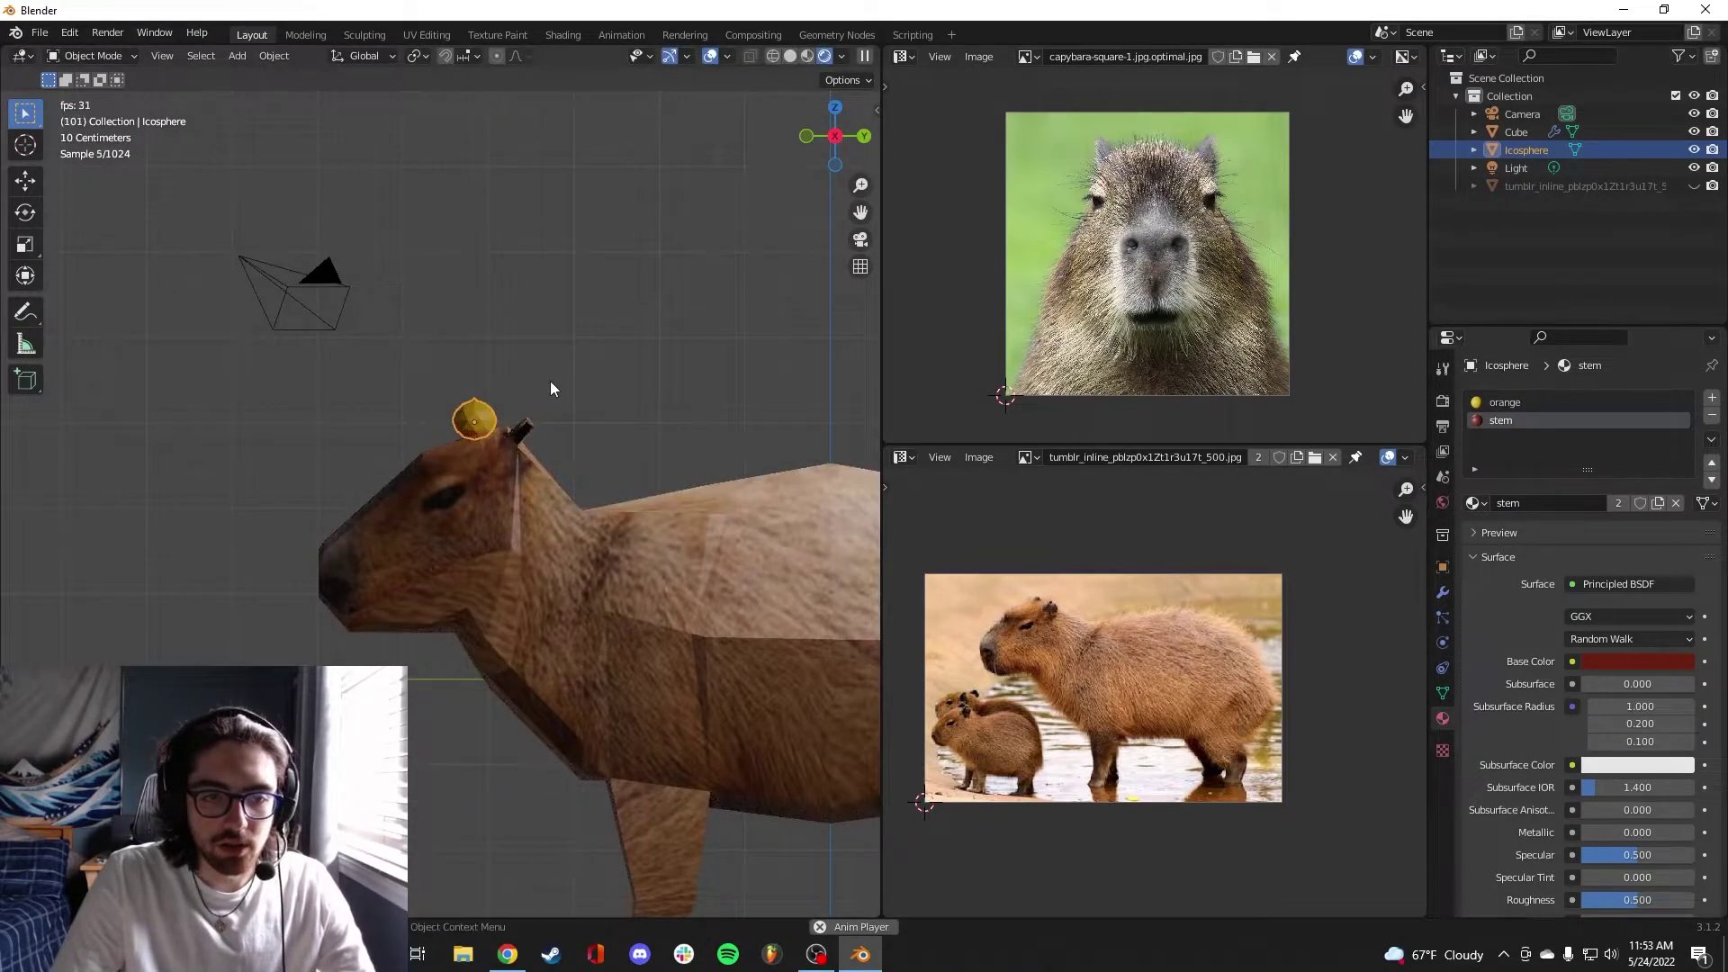
pyautogui.moveTo(550, 388); pyautogui.dragTo(596, 477, button='middle')
pyautogui.click(250, 366)
pyautogui.scroll(-5, 517, 502)
pyautogui.hotkey('ctrl', 's')
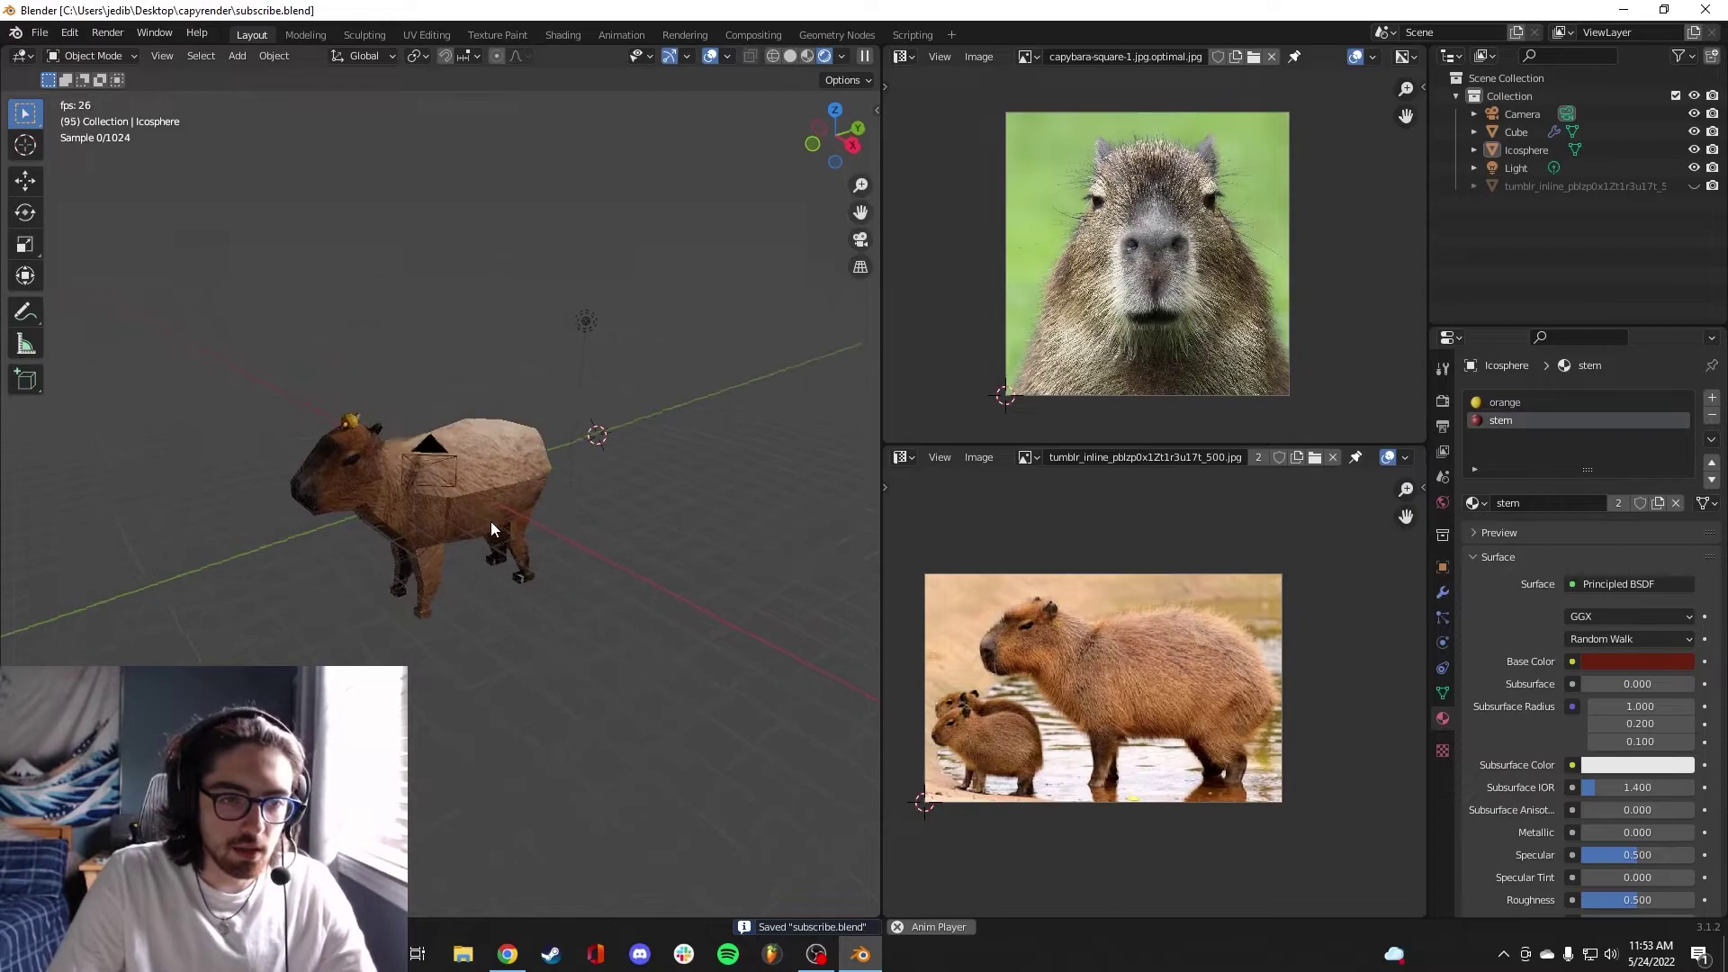
pyautogui.moveTo(489, 521)
pyautogui.mouseDown(button='middle')
pyautogui.moveTo(428, 477)
pyautogui.moveTo(466, 513)
pyautogui.mouseUp(button='middle')
pyautogui.keyDown('shift'); pyautogui.moveTo(580, 584); pyautogui.dragTo(531, 511, button='middle'); pyautogui.keyUp('shift')
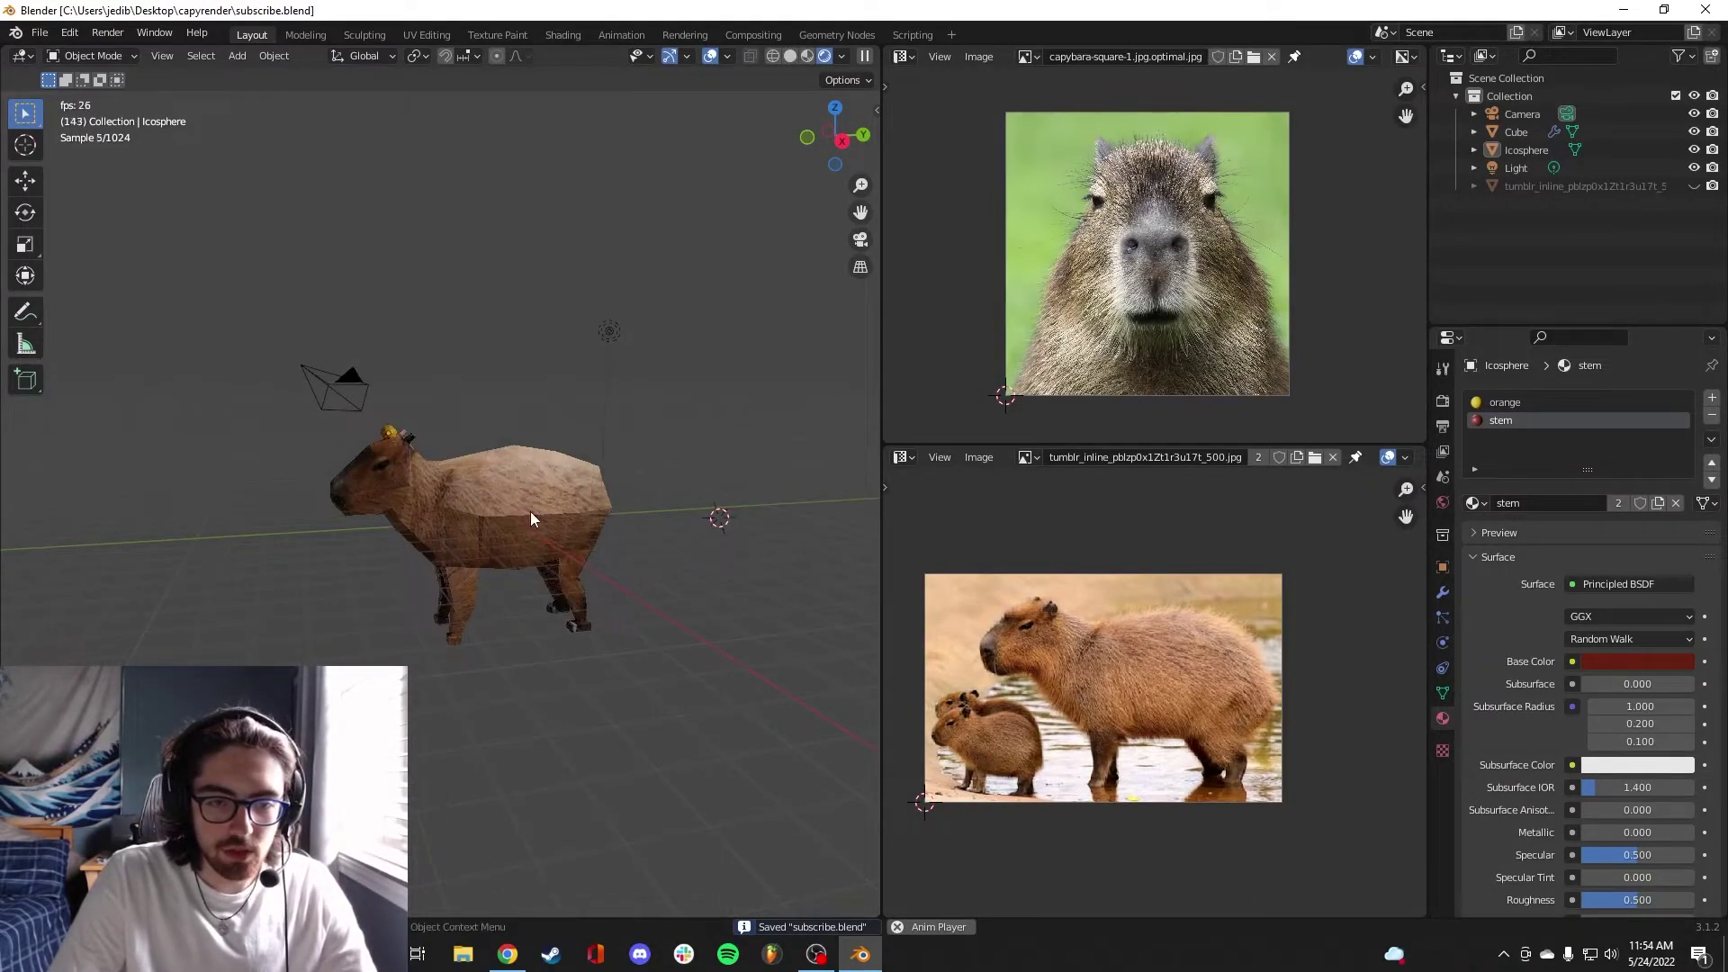
pyautogui.hotkey('shift', 'a')
pyautogui.moveTo(531, 511)
pyautogui.click(600, 517)
pyautogui.hotkey('ctrl', 'z')
# Reset the 3D cursor to the world origin and add a plane there
pyautogui.hotkey('shift', 's')
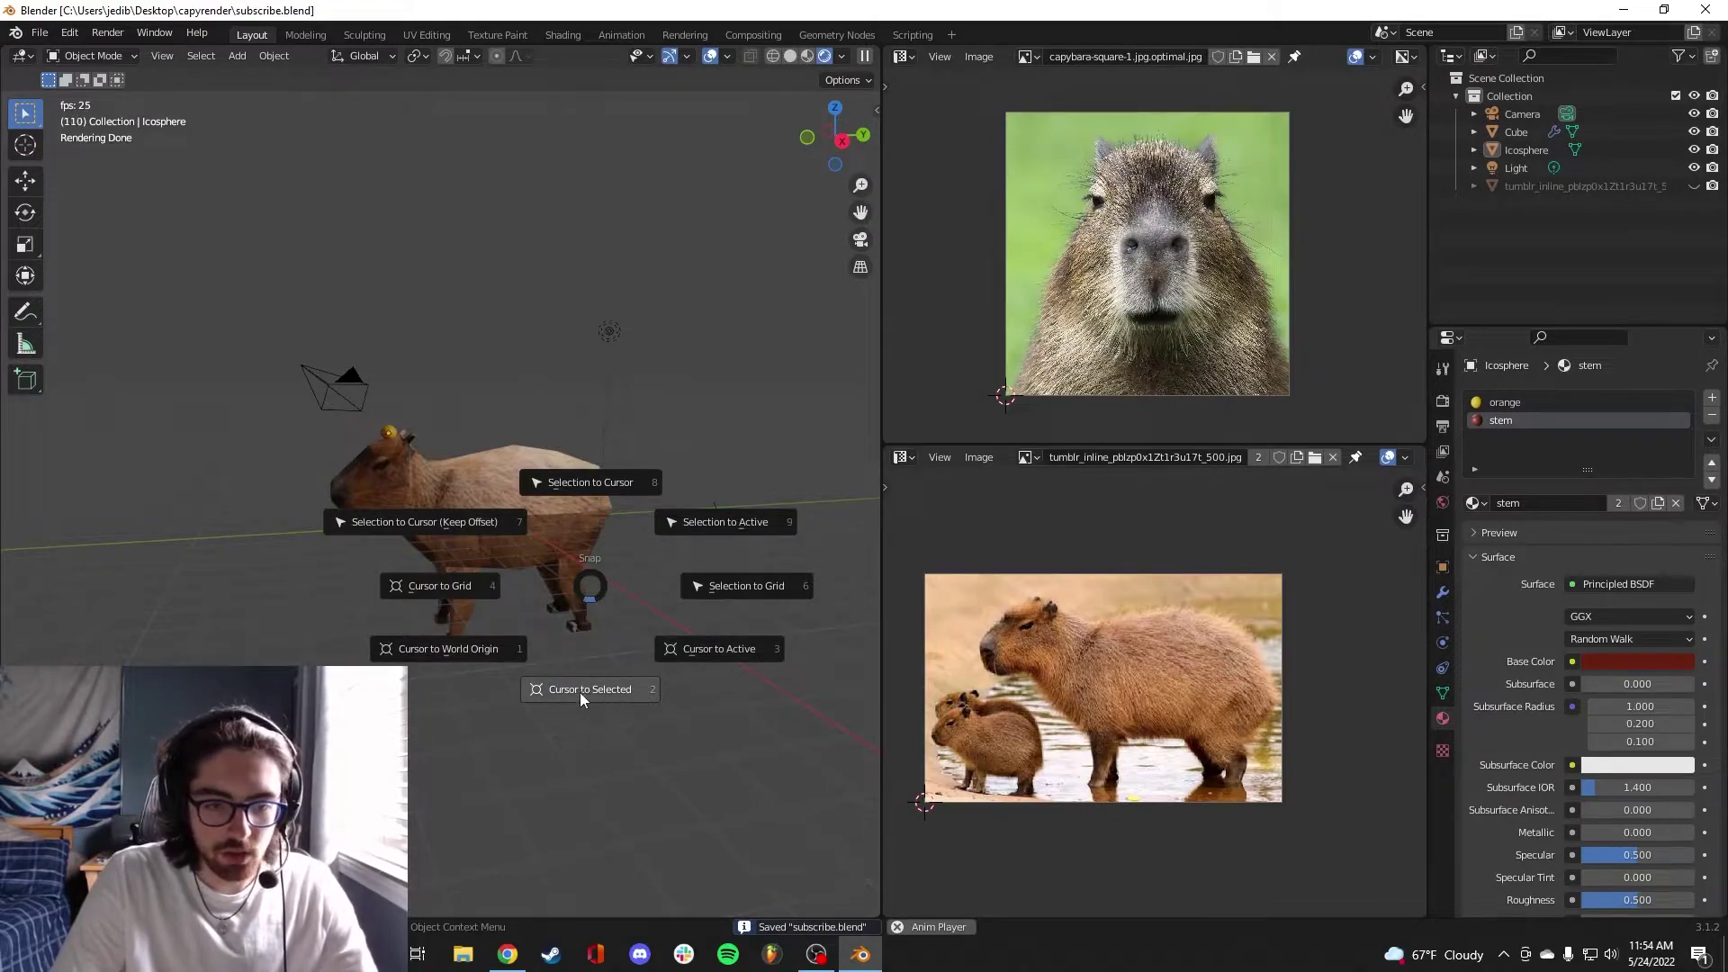
pyautogui.click(468, 652)
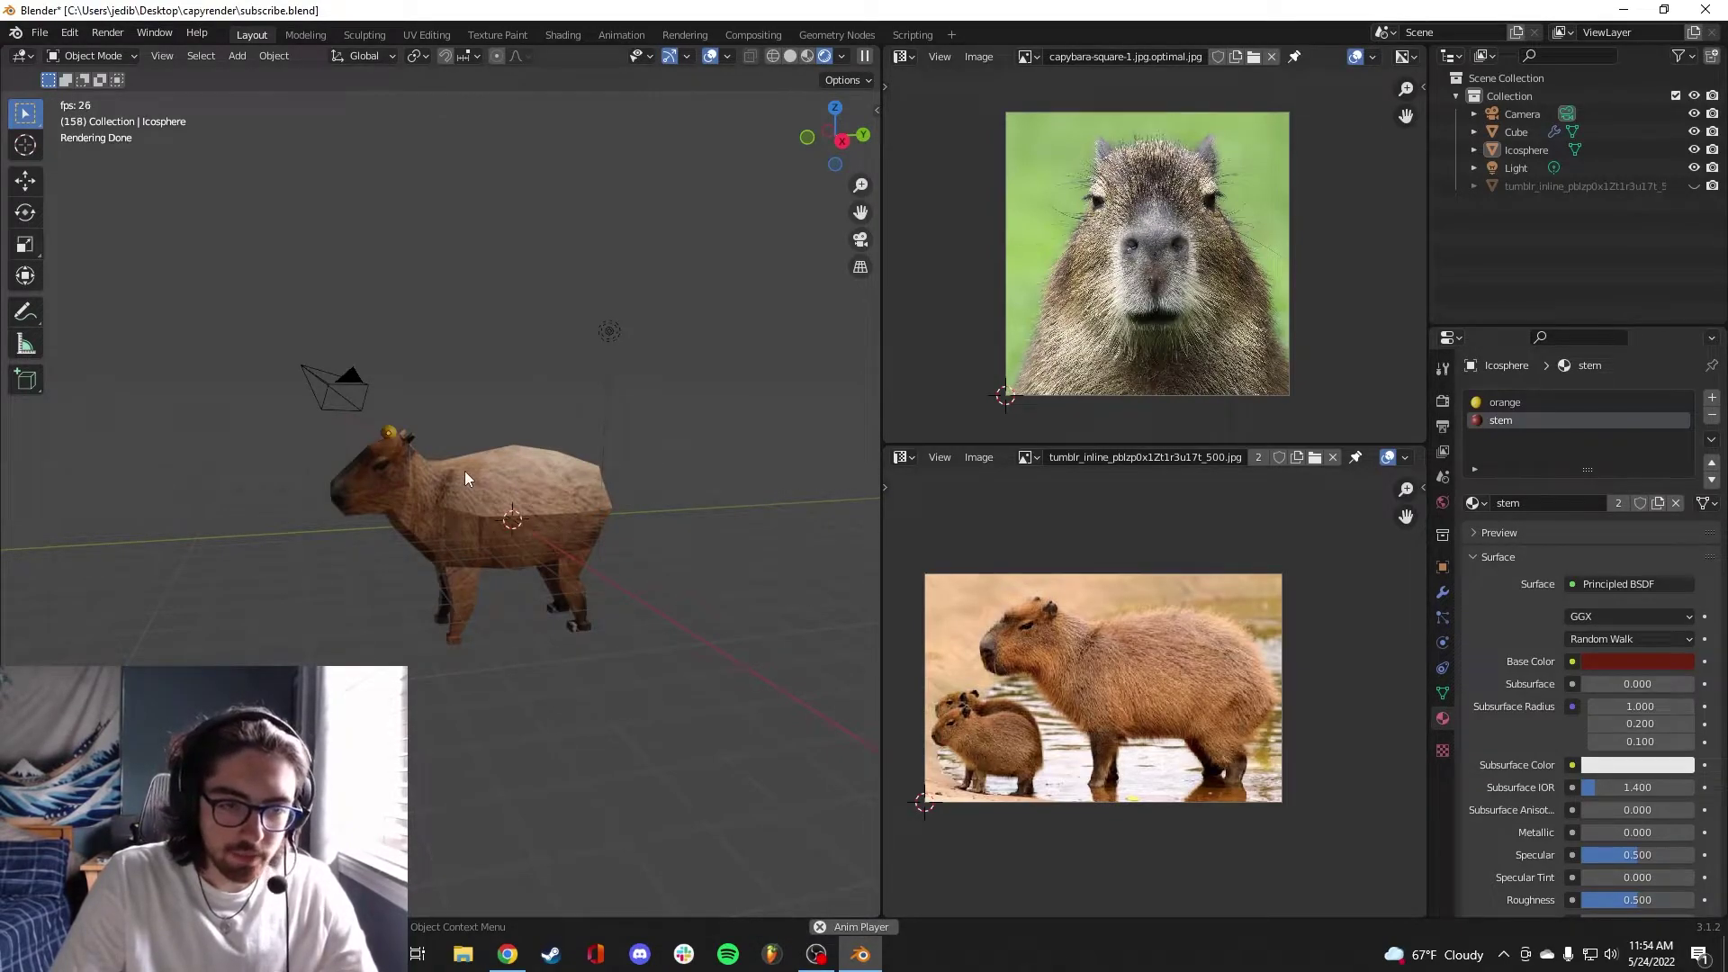
pyautogui.hotkey('shift', 'a')
pyautogui.moveTo(635, 515)
pyautogui.click(710, 515)
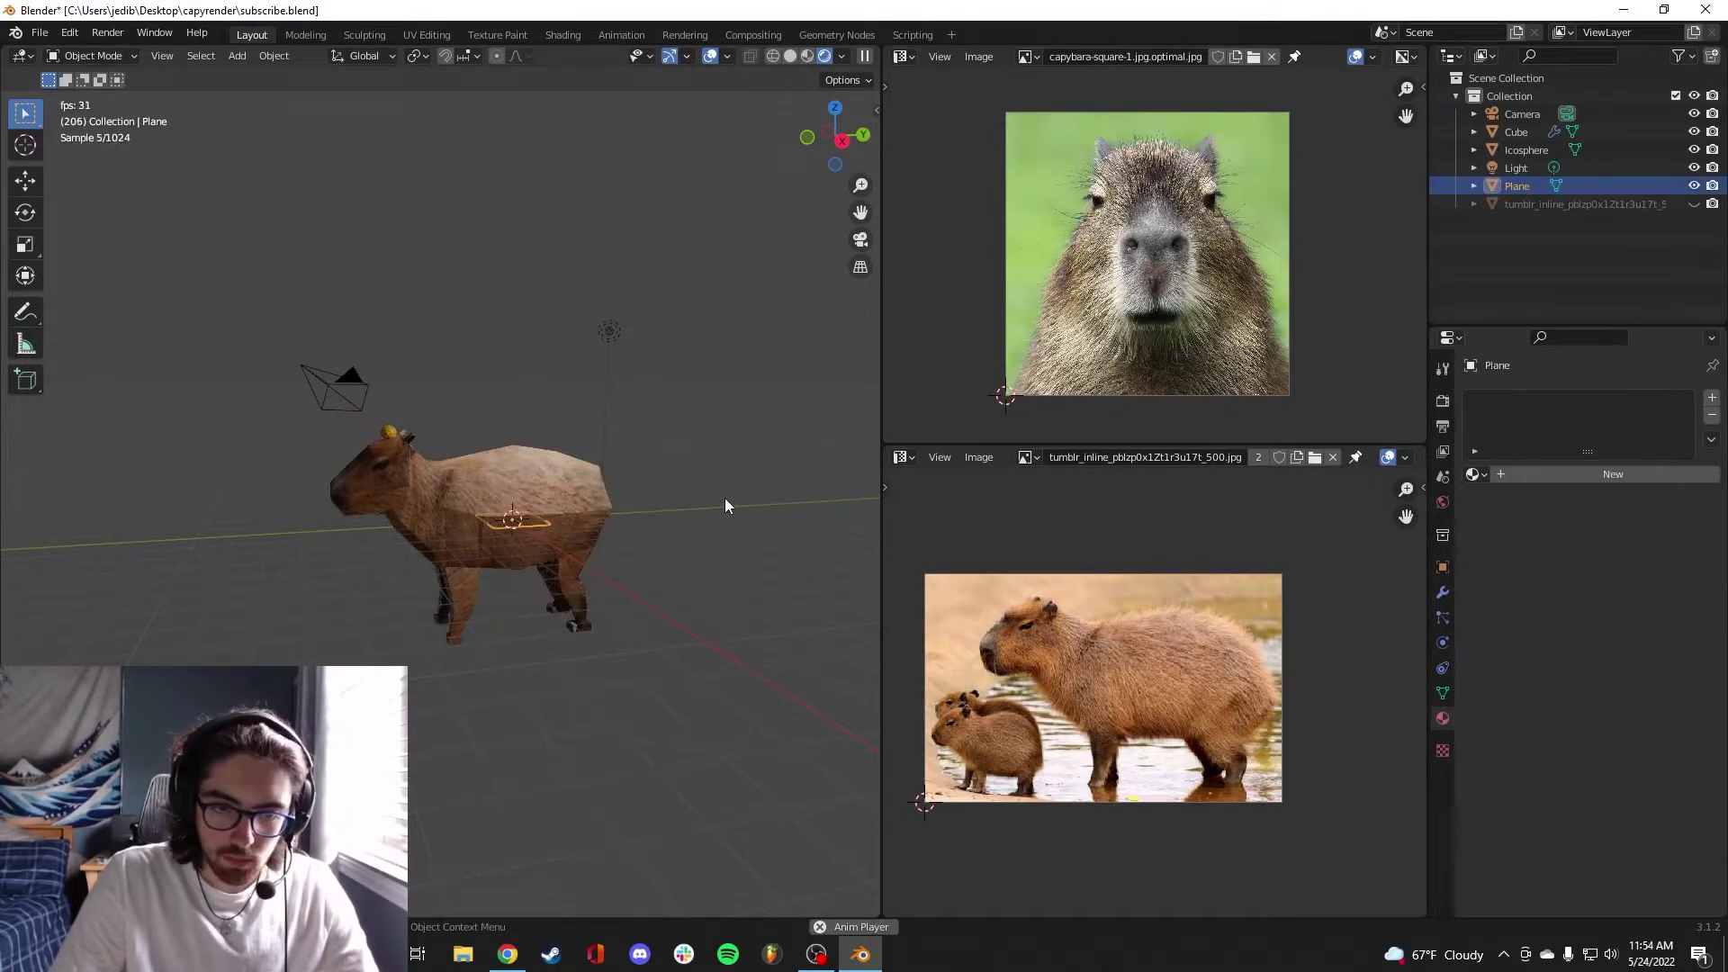
# Try to raise the capybara and the orange together along Z above the plane
pyautogui.click(466, 509)
pyautogui.keyDown('shift'); pyautogui.click(389, 433); pyautogui.keyUp('shift')
pyautogui.press('g')
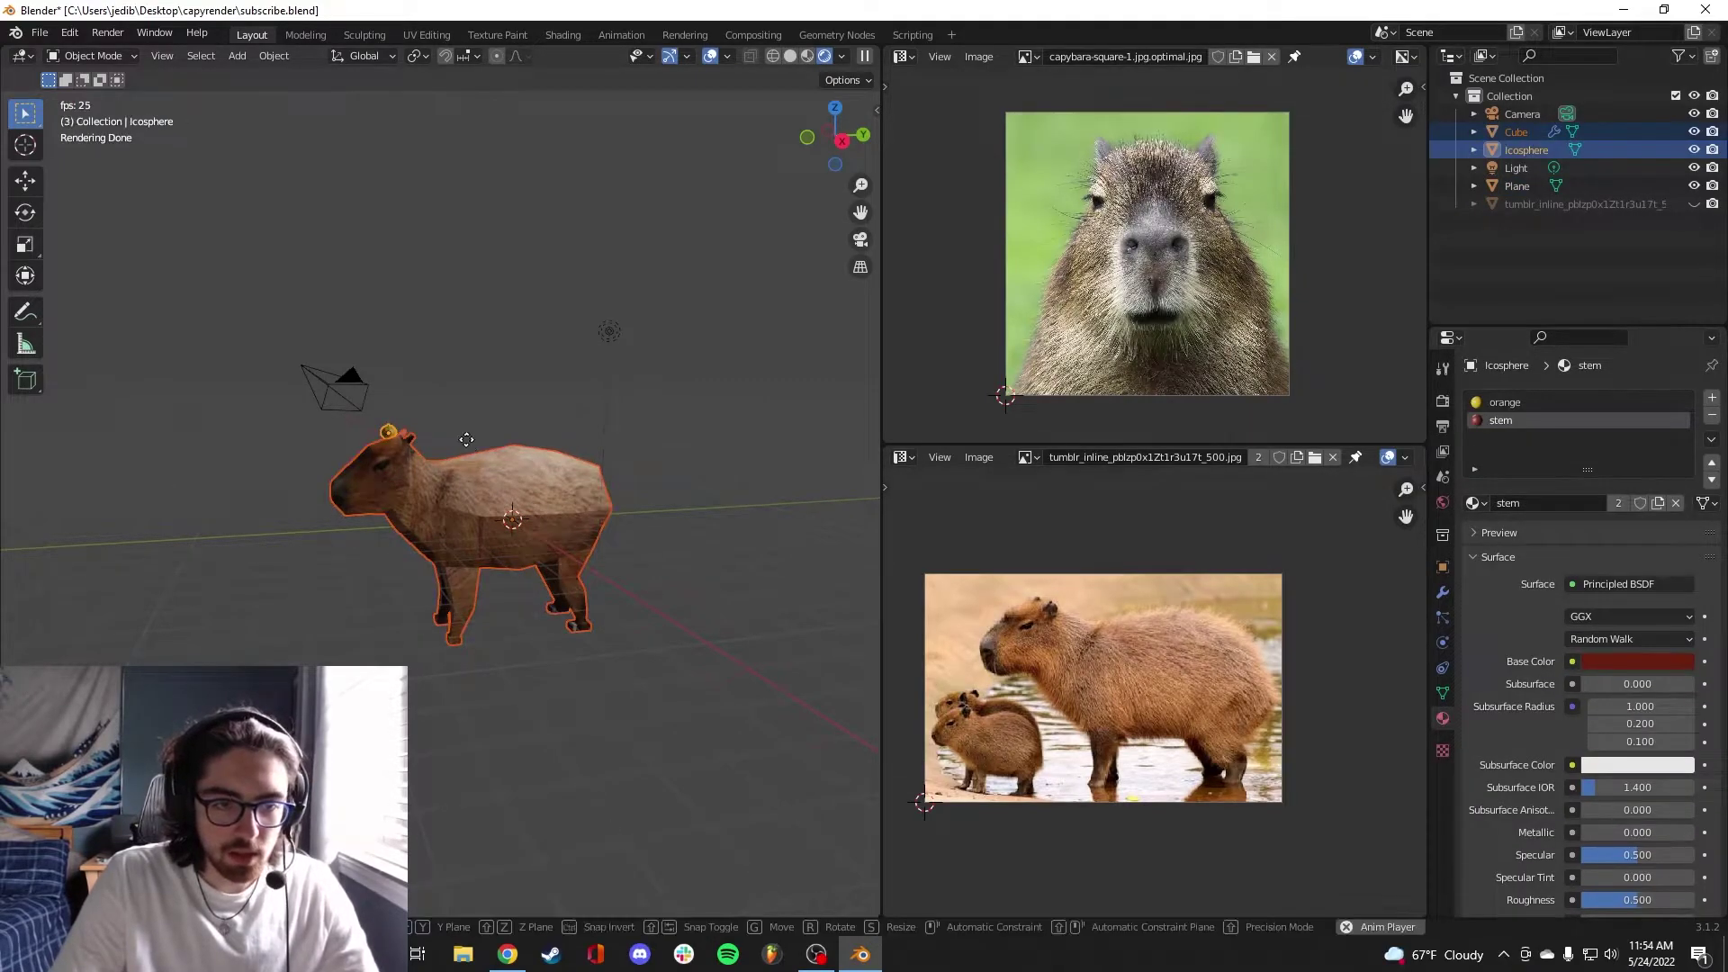
pyautogui.press('z')
pyautogui.click(504, 296)
pyautogui.moveTo(504, 295); pyautogui.dragTo(506, 311, button='middle')
pyautogui.click(393, 274)
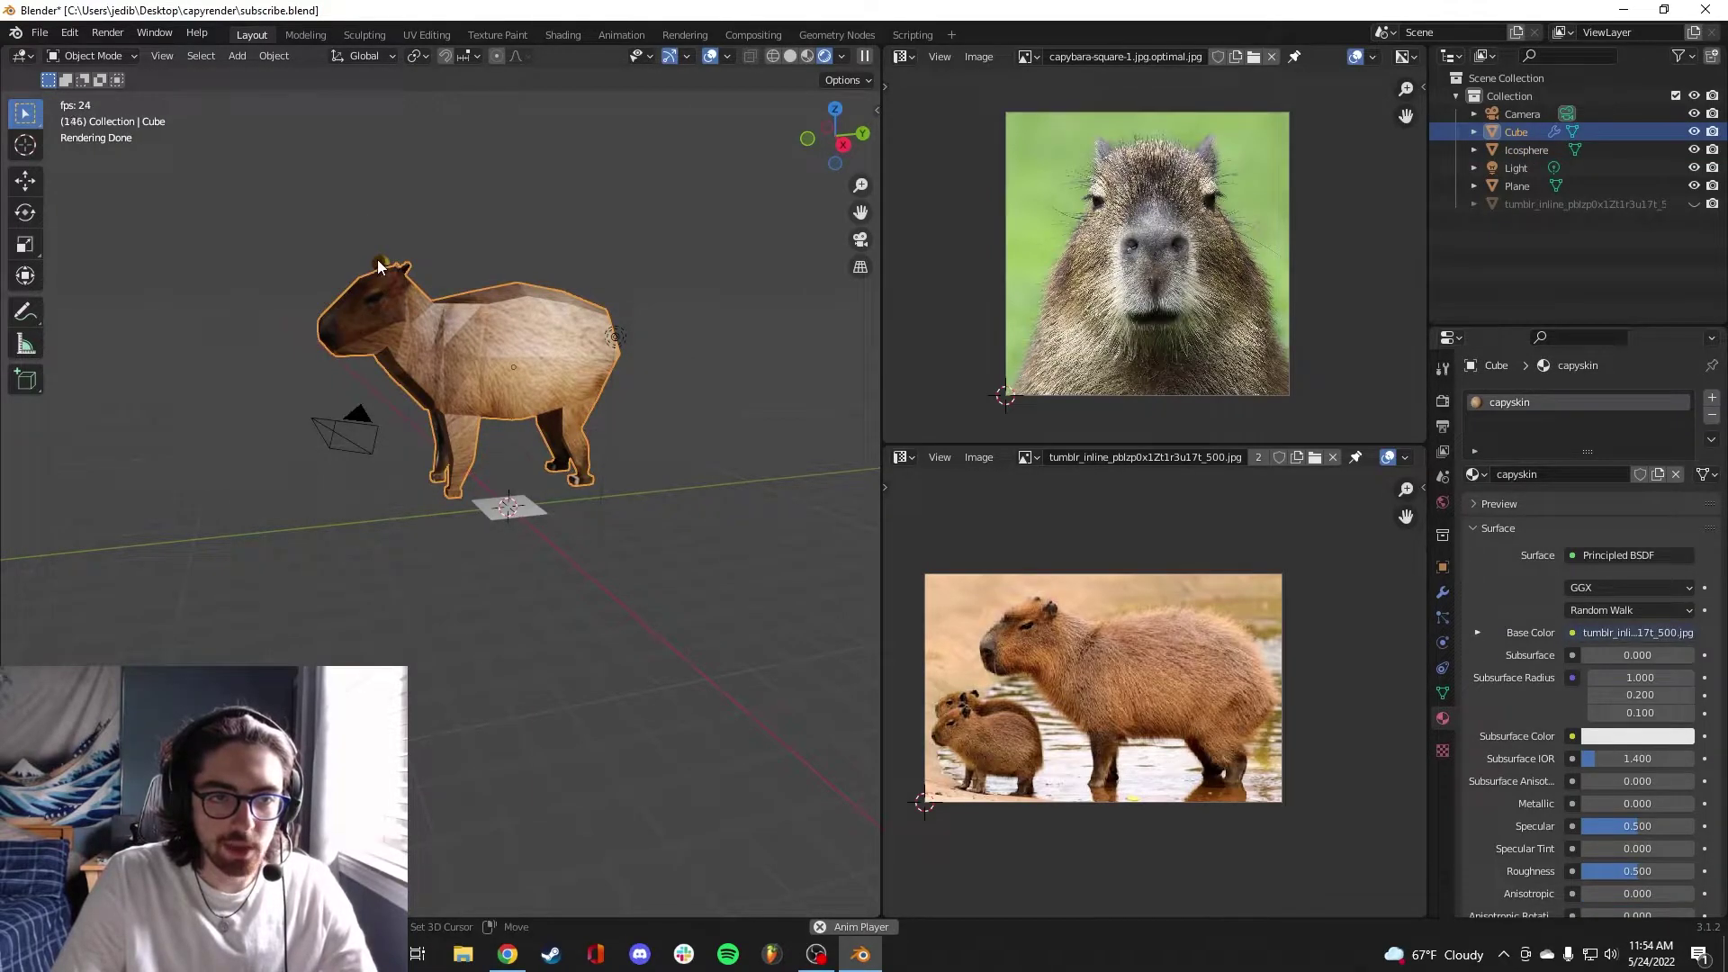
pyautogui.keyDown('shift'); pyautogui.click(424, 246); pyautogui.keyUp('shift')
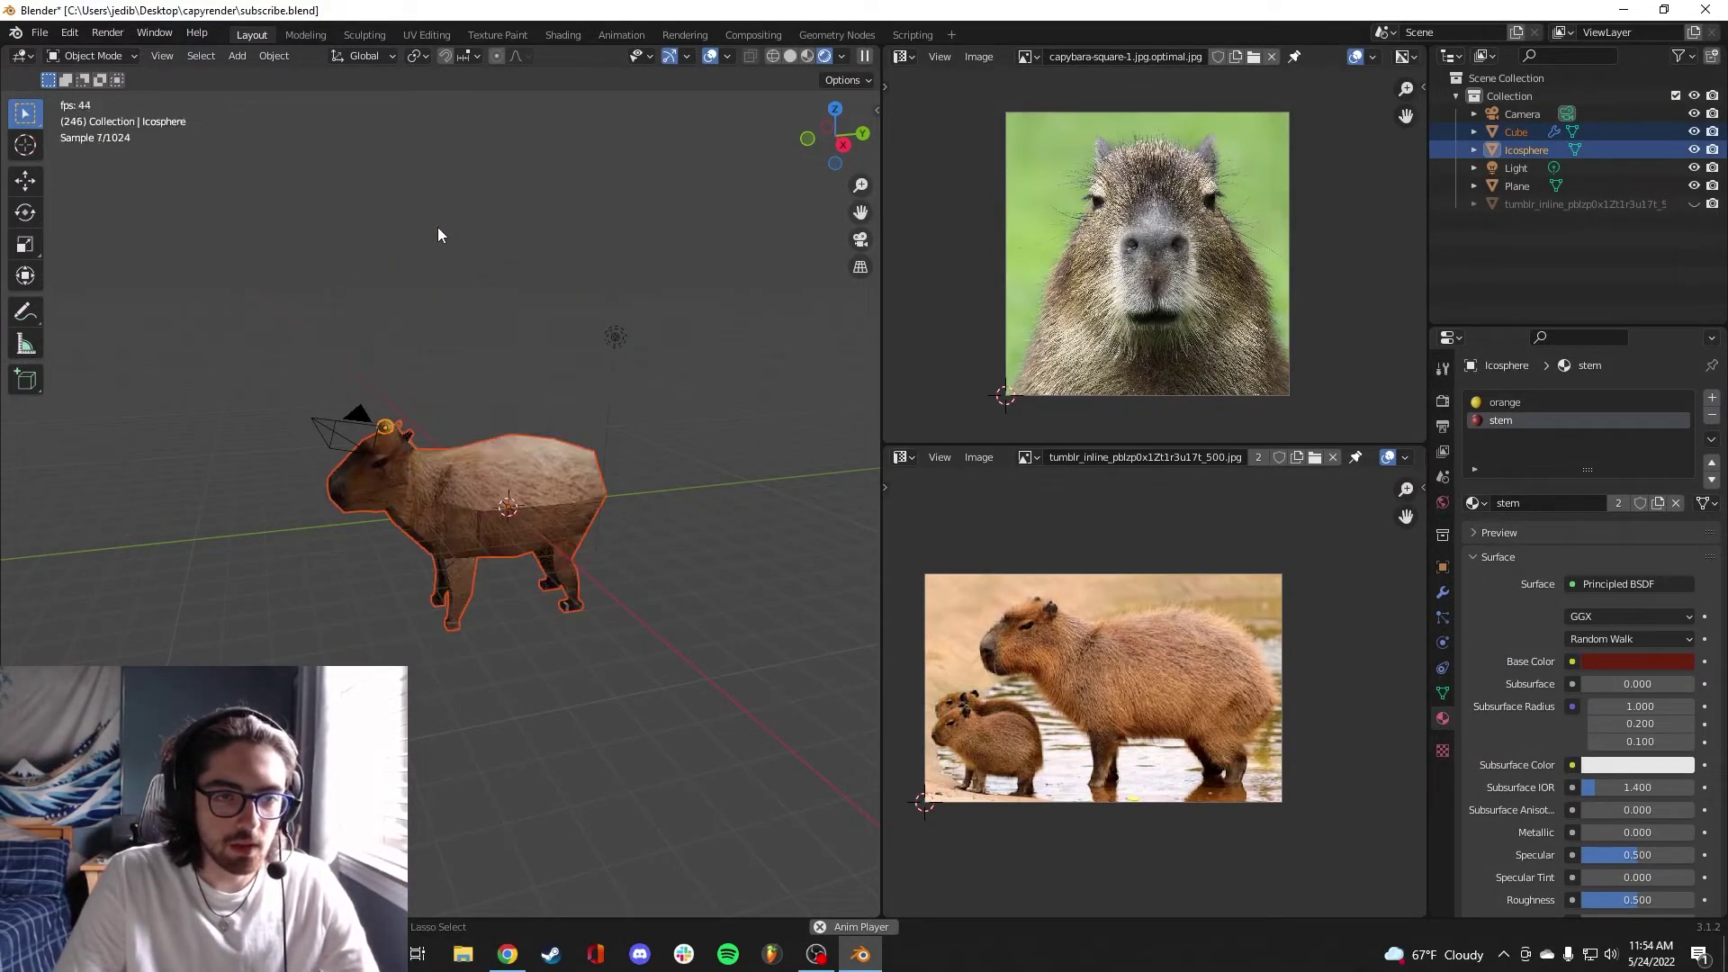
pyautogui.click(437, 231)
pyautogui.scroll(3, 441, 499)
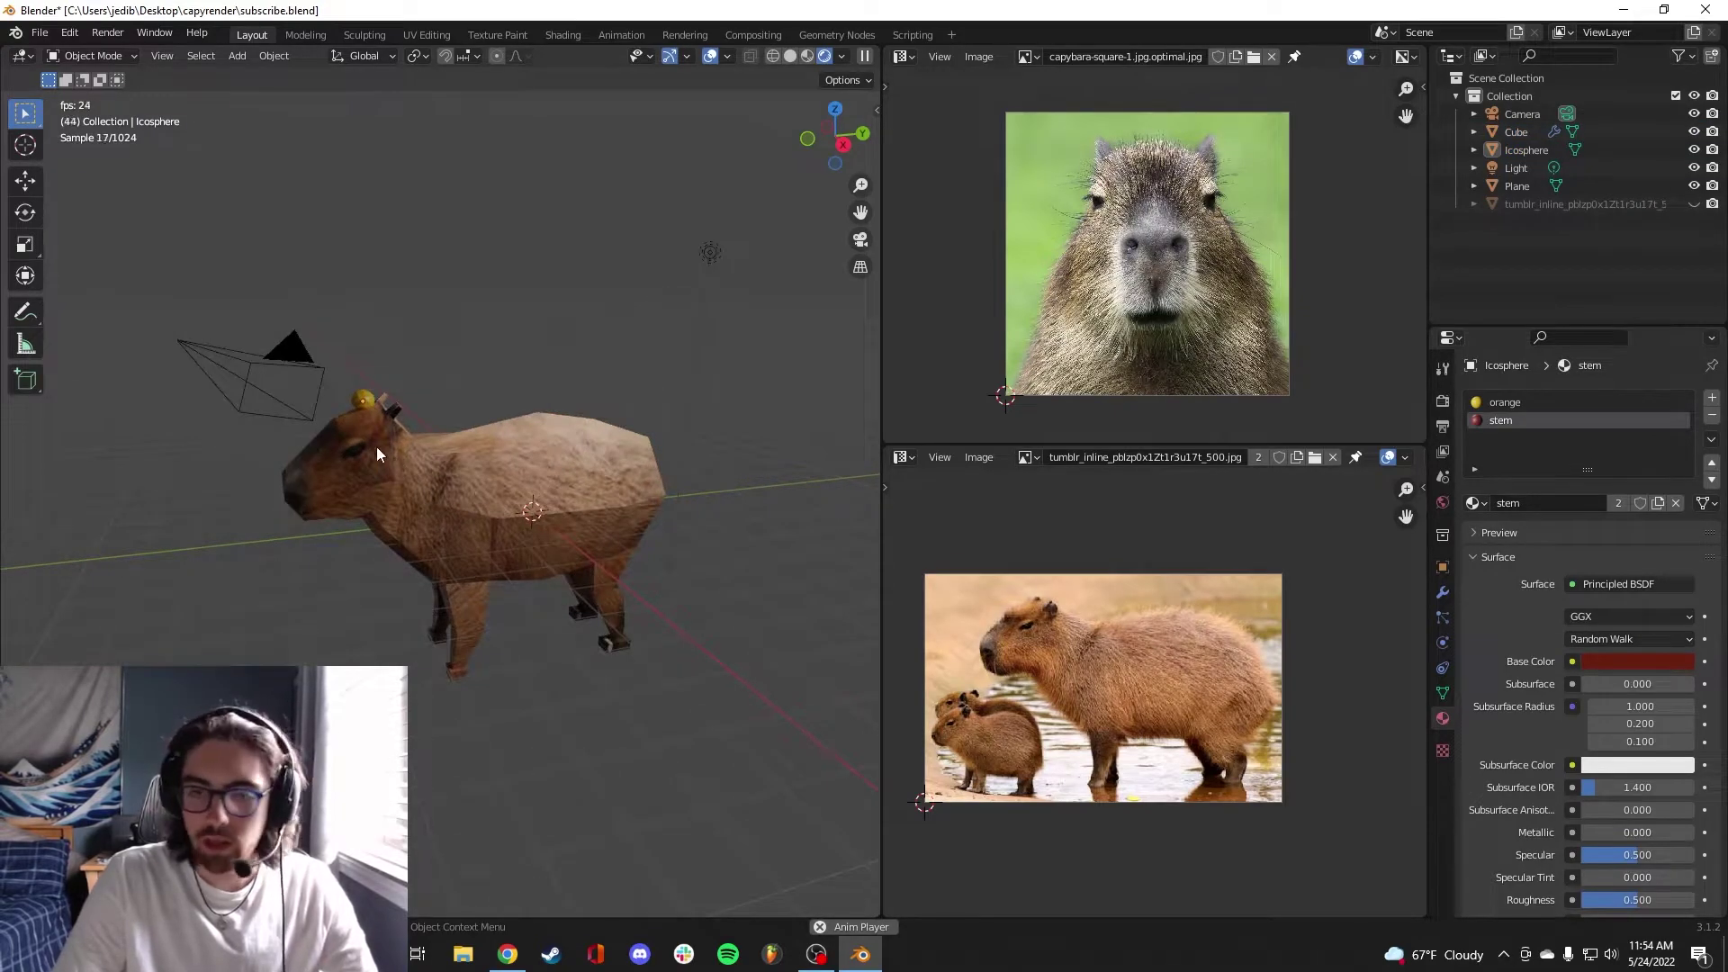
# Parent the orange to the capybara using the Object parent type
pyautogui.click(364, 403)
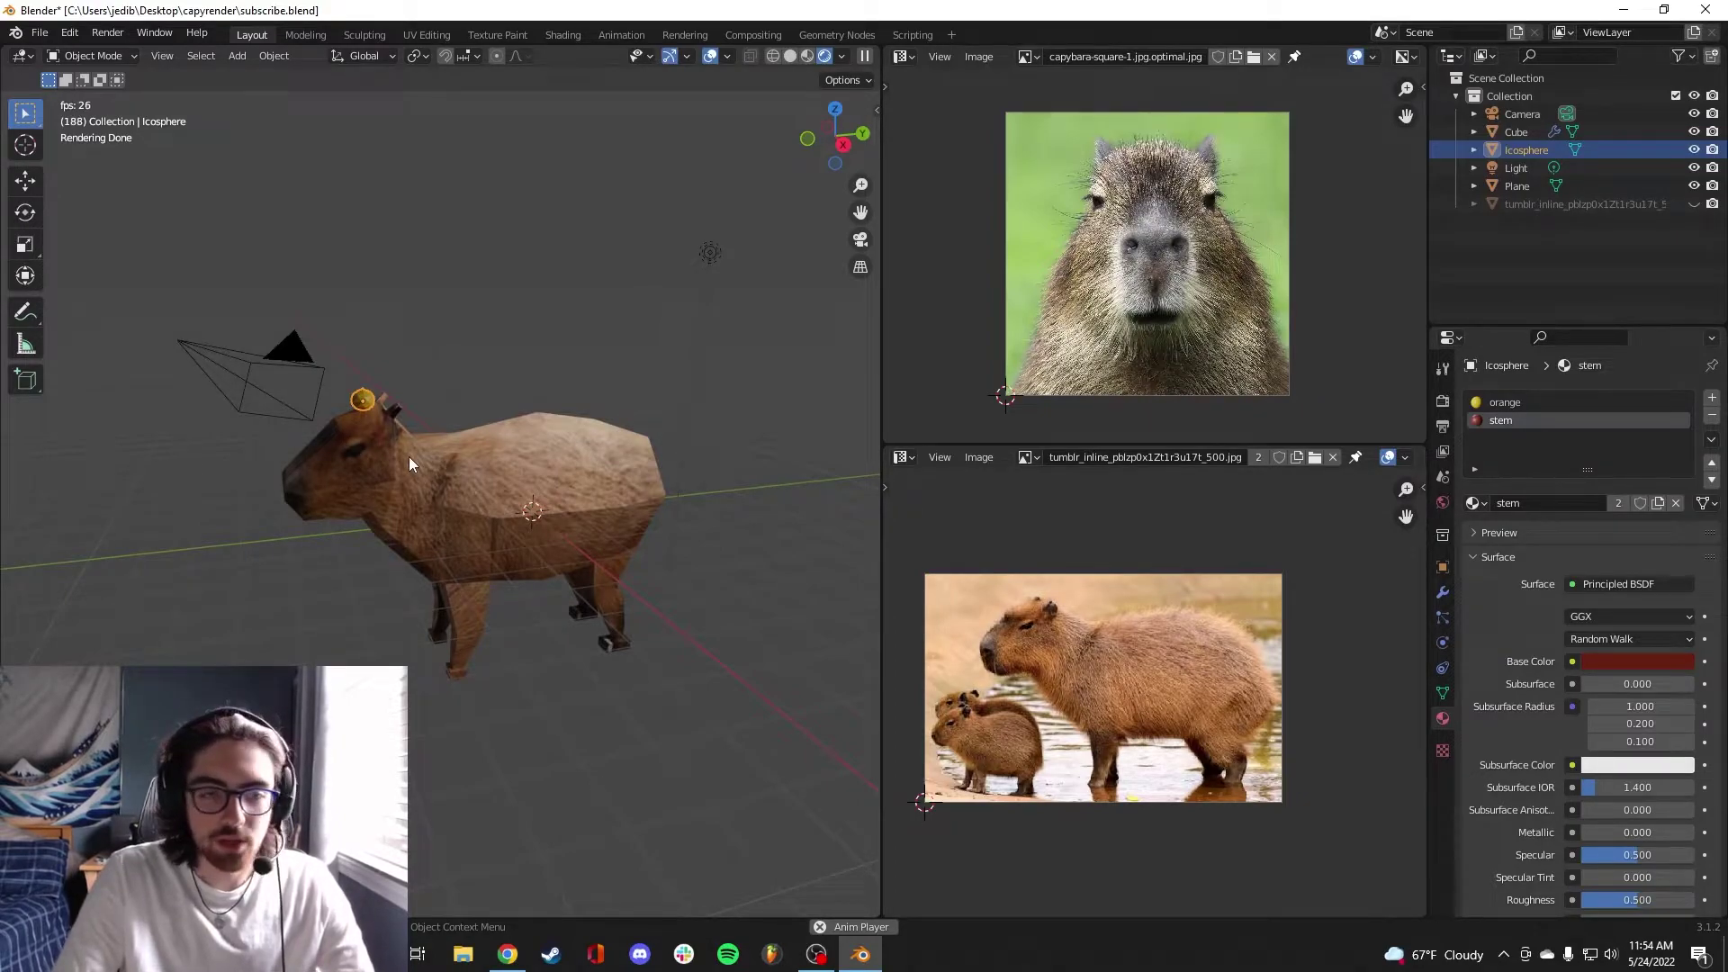
pyautogui.keyDown('shift'); pyautogui.click(474, 461); pyautogui.keyUp('shift')
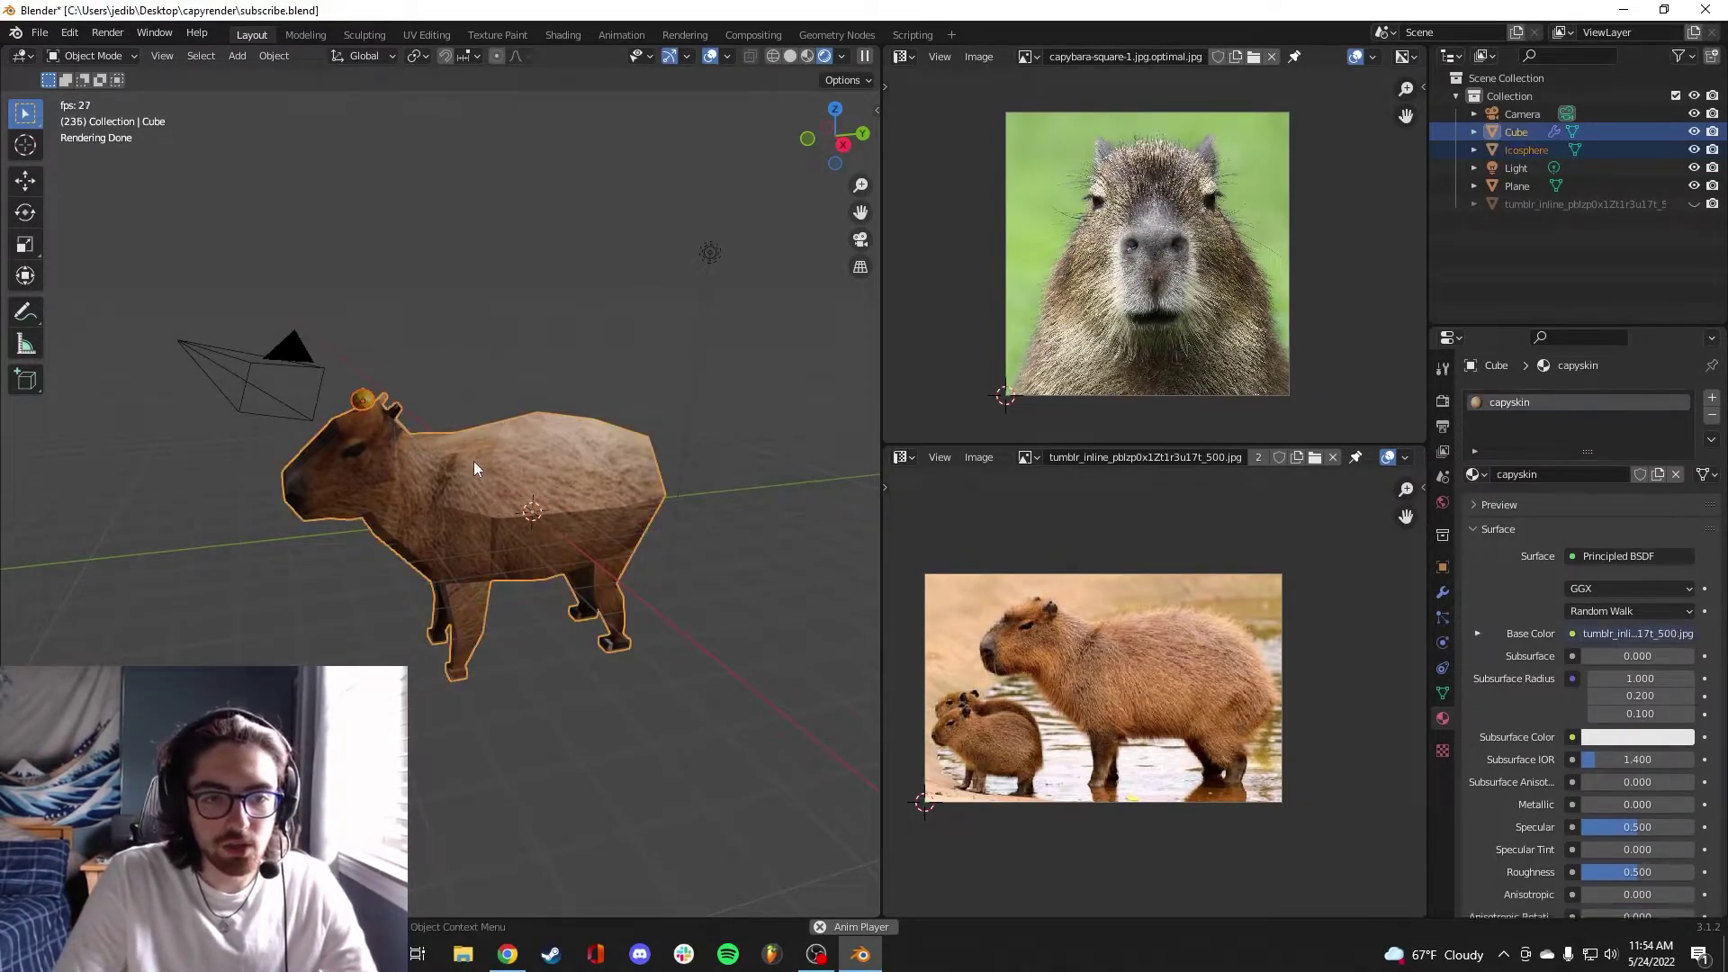
pyautogui.rightClick(473, 461)
pyautogui.moveTo(472, 463)
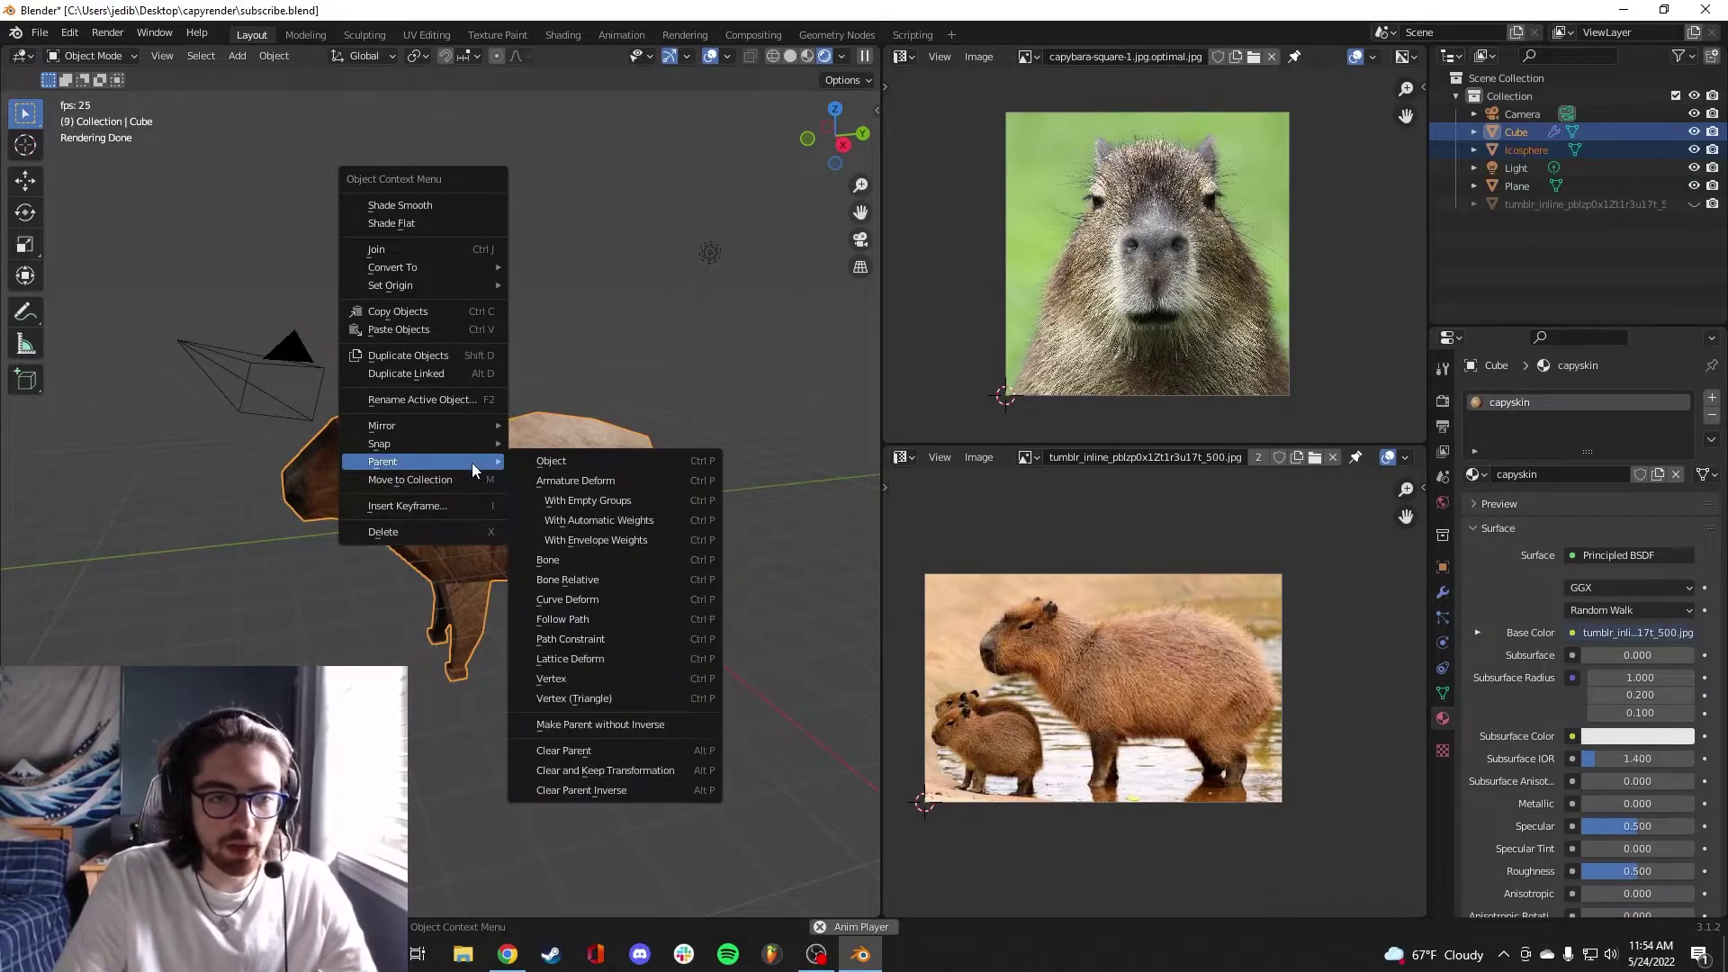
pyautogui.click(587, 462)
# Raise the capybara along Z above the plane and scale it down to roughly a fifth of its size
pyautogui.press('g')
pyautogui.press('z')
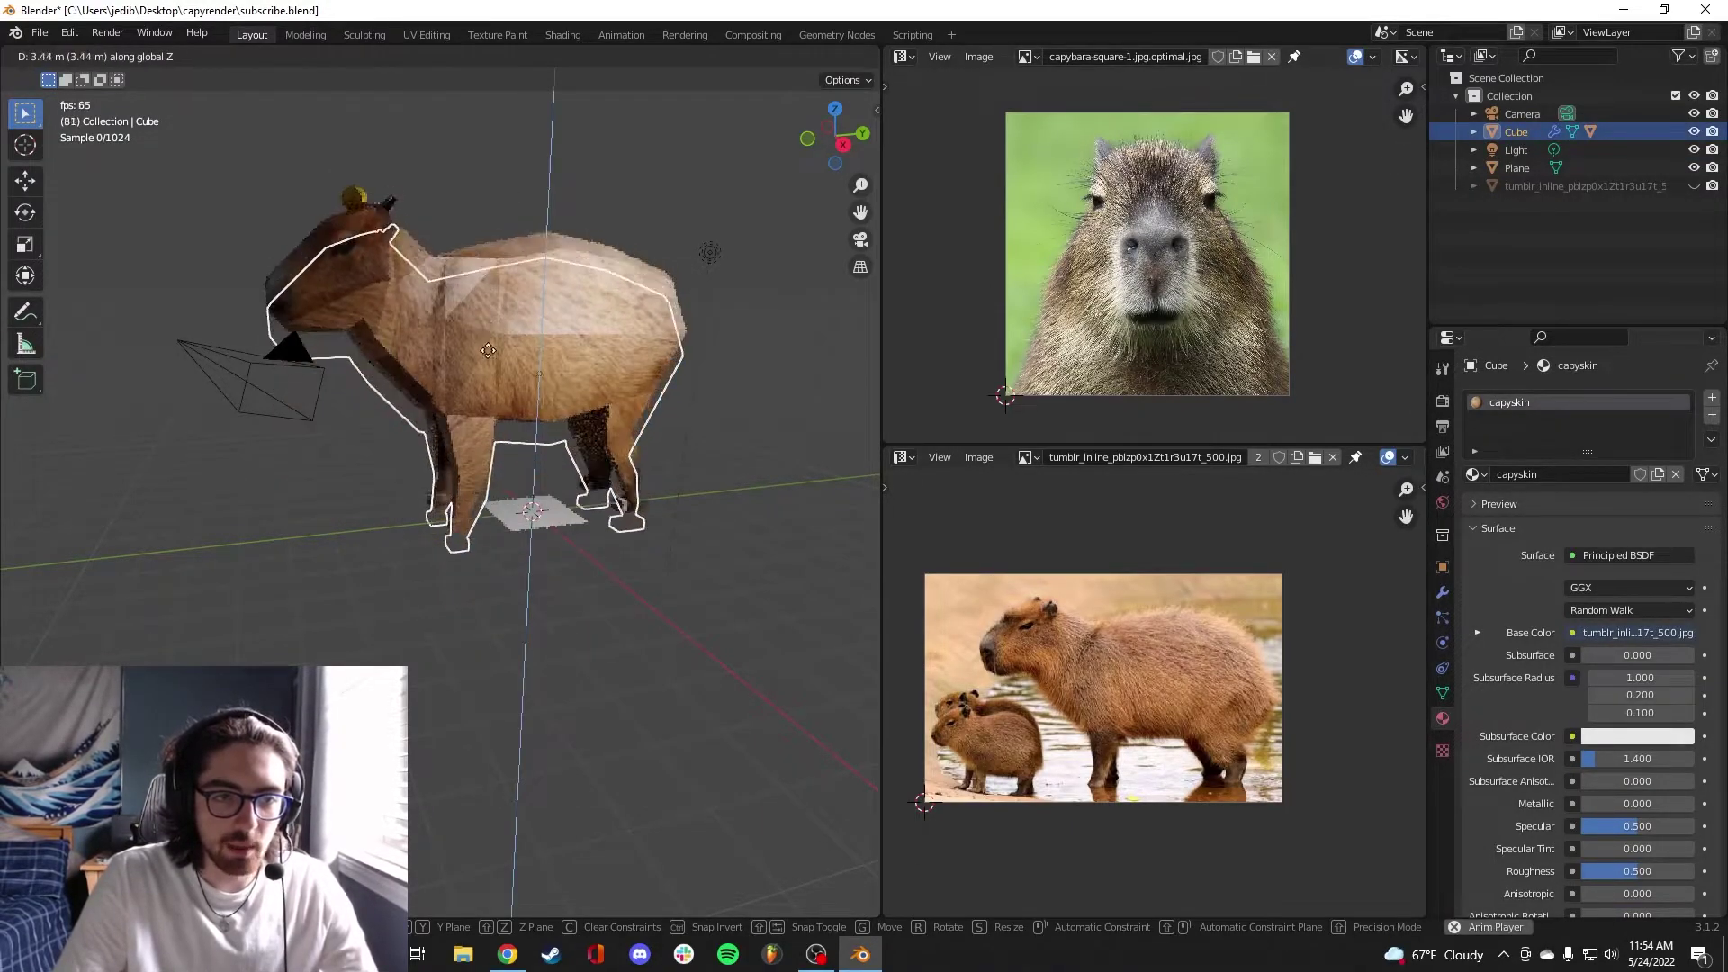
pyautogui.press('Escape')
pyautogui.press('s')
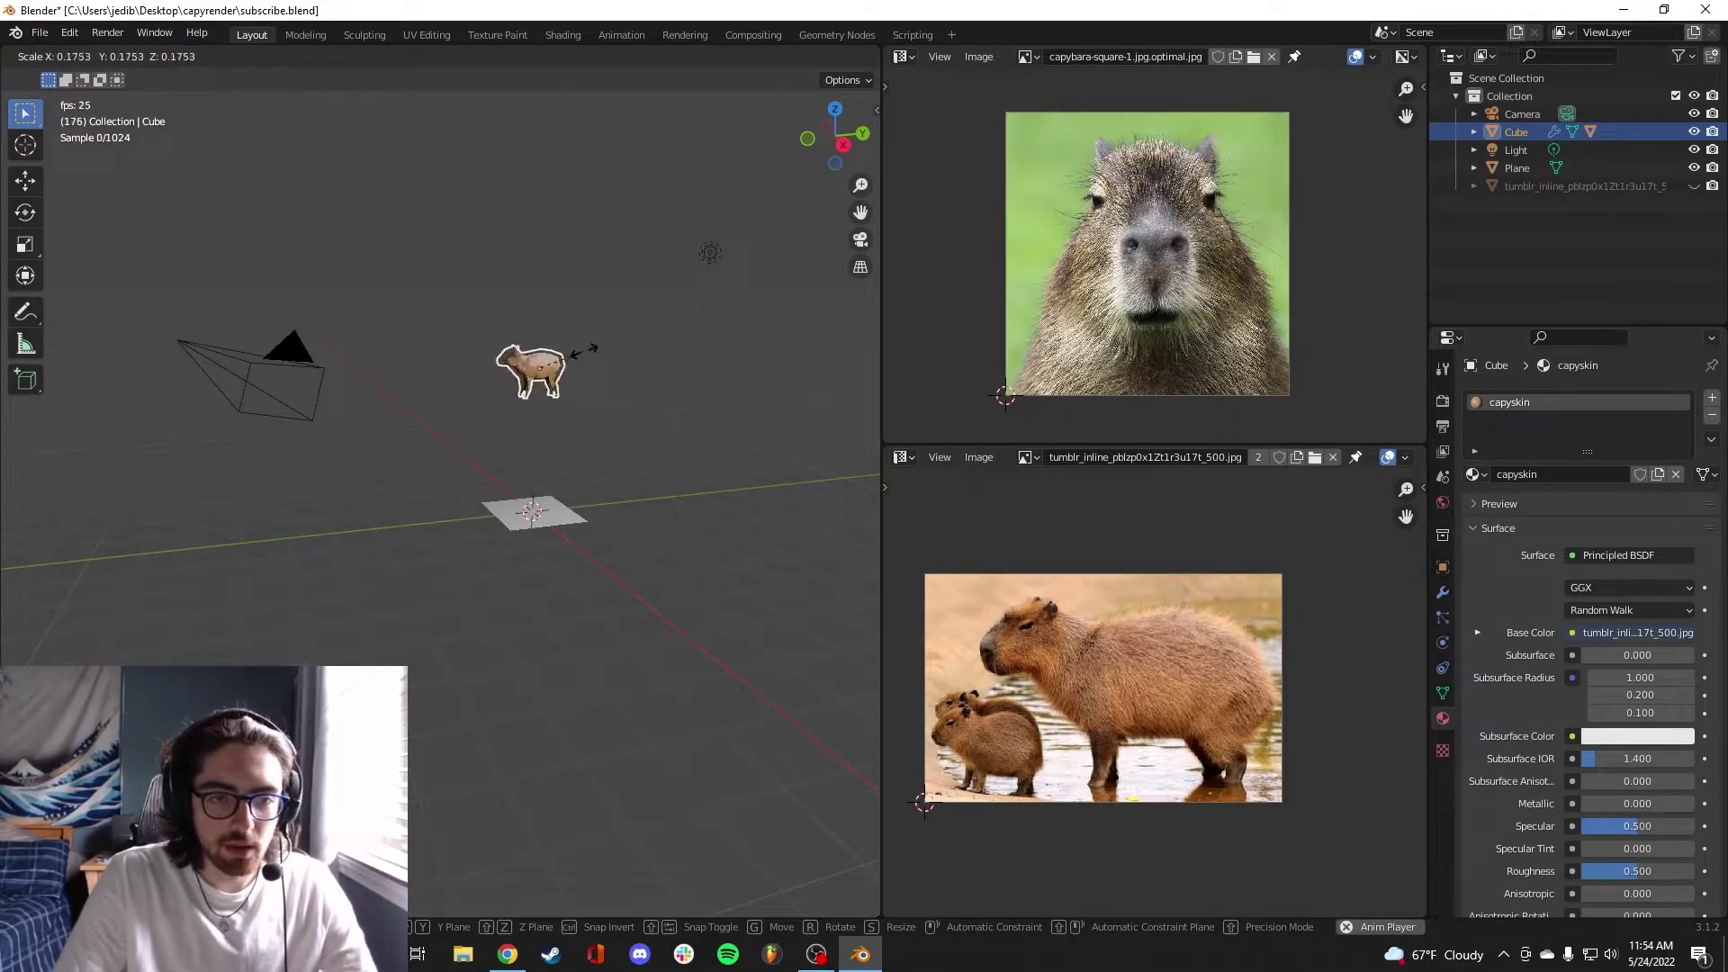
pyautogui.click(600, 368)
# From the camera view, lower the capybara about 2.76 m along Z so its feet rest on the plane, and save the file
pyautogui.press('KP_0')
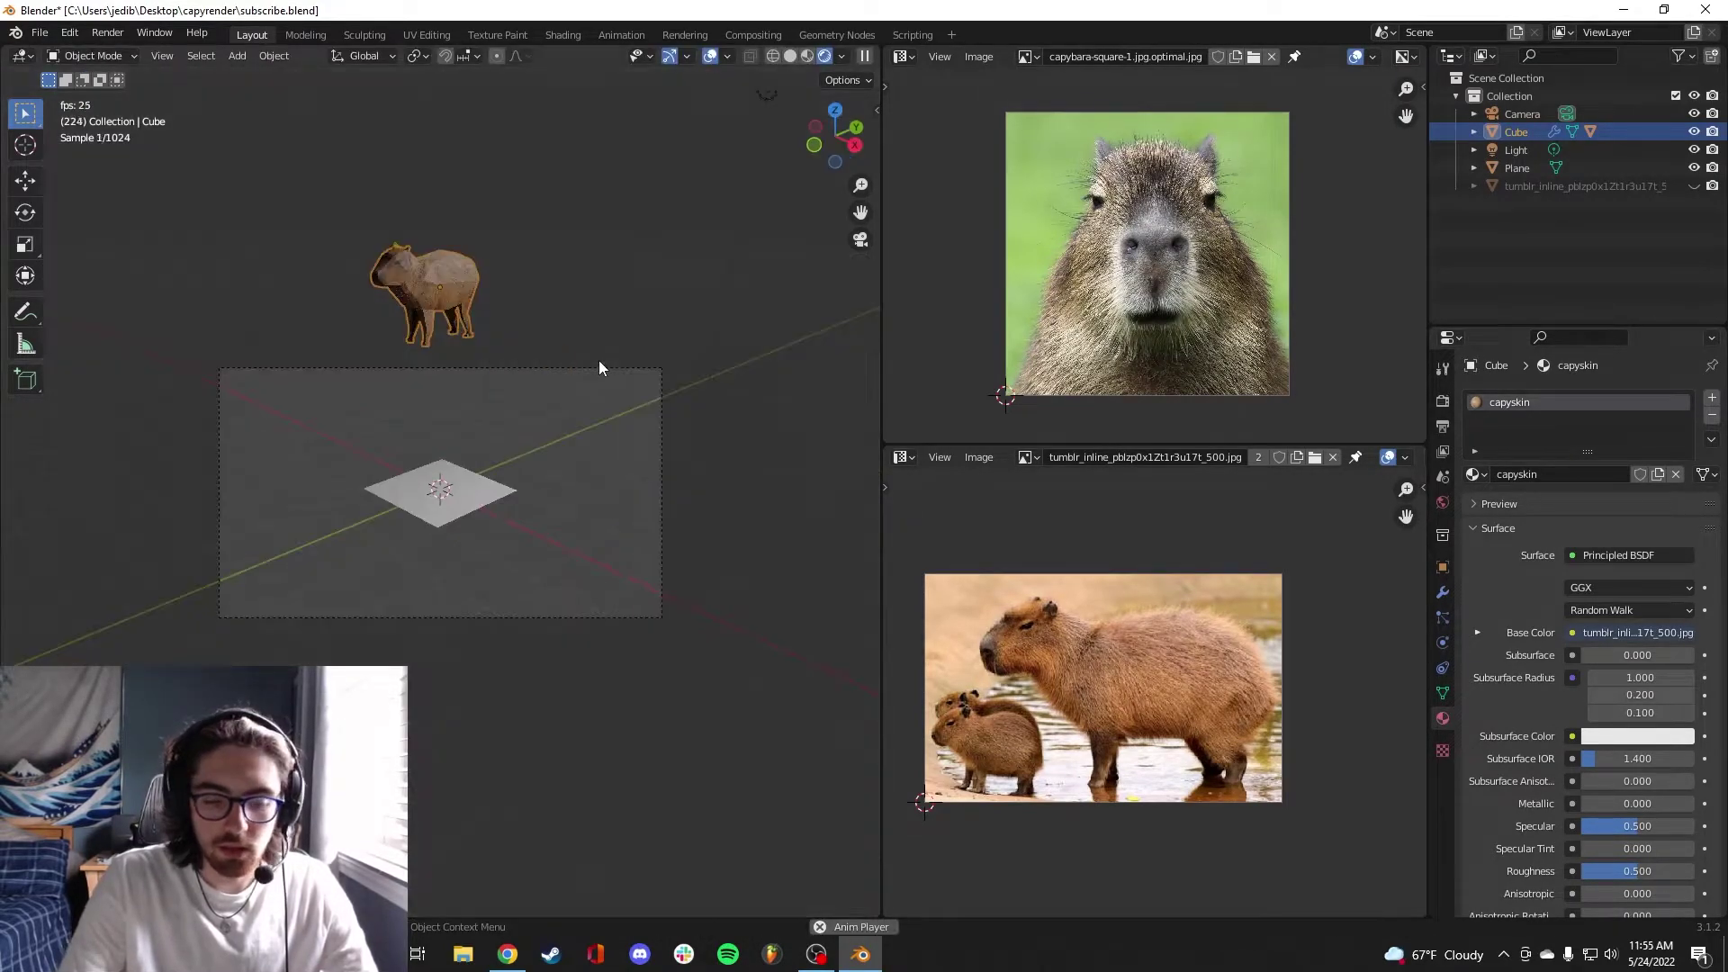
pyautogui.press('g')
pyautogui.press('z')
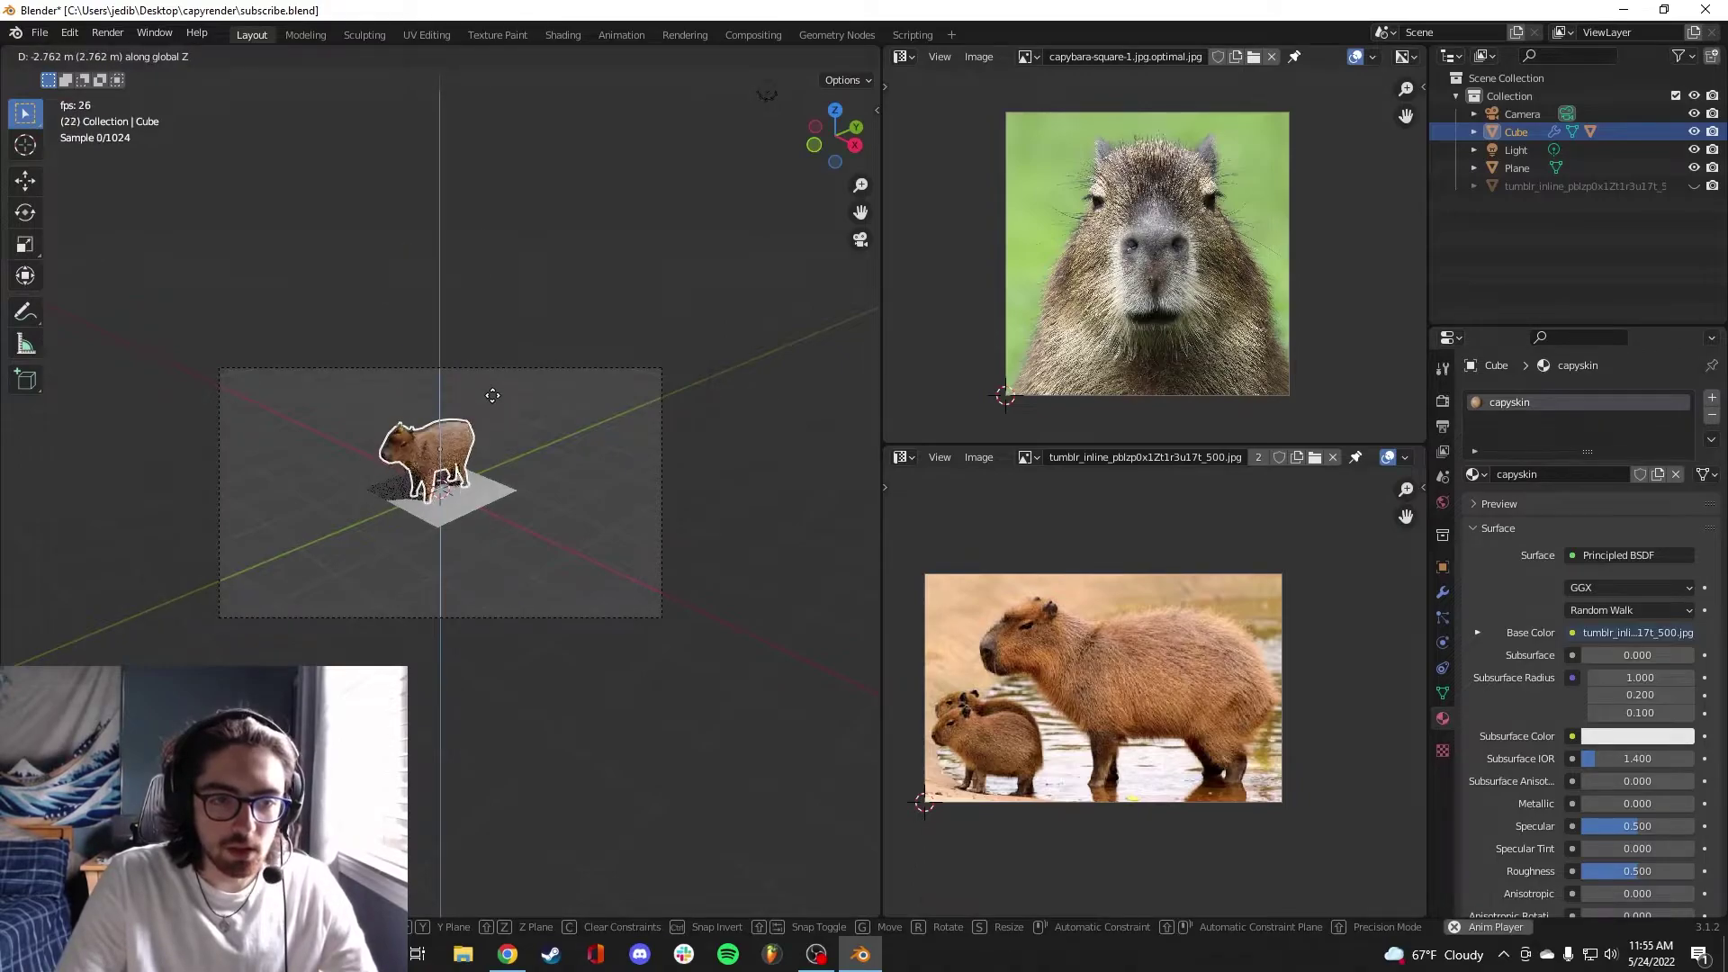
pyautogui.click(492, 397)
pyautogui.scroll(3, 453, 474)
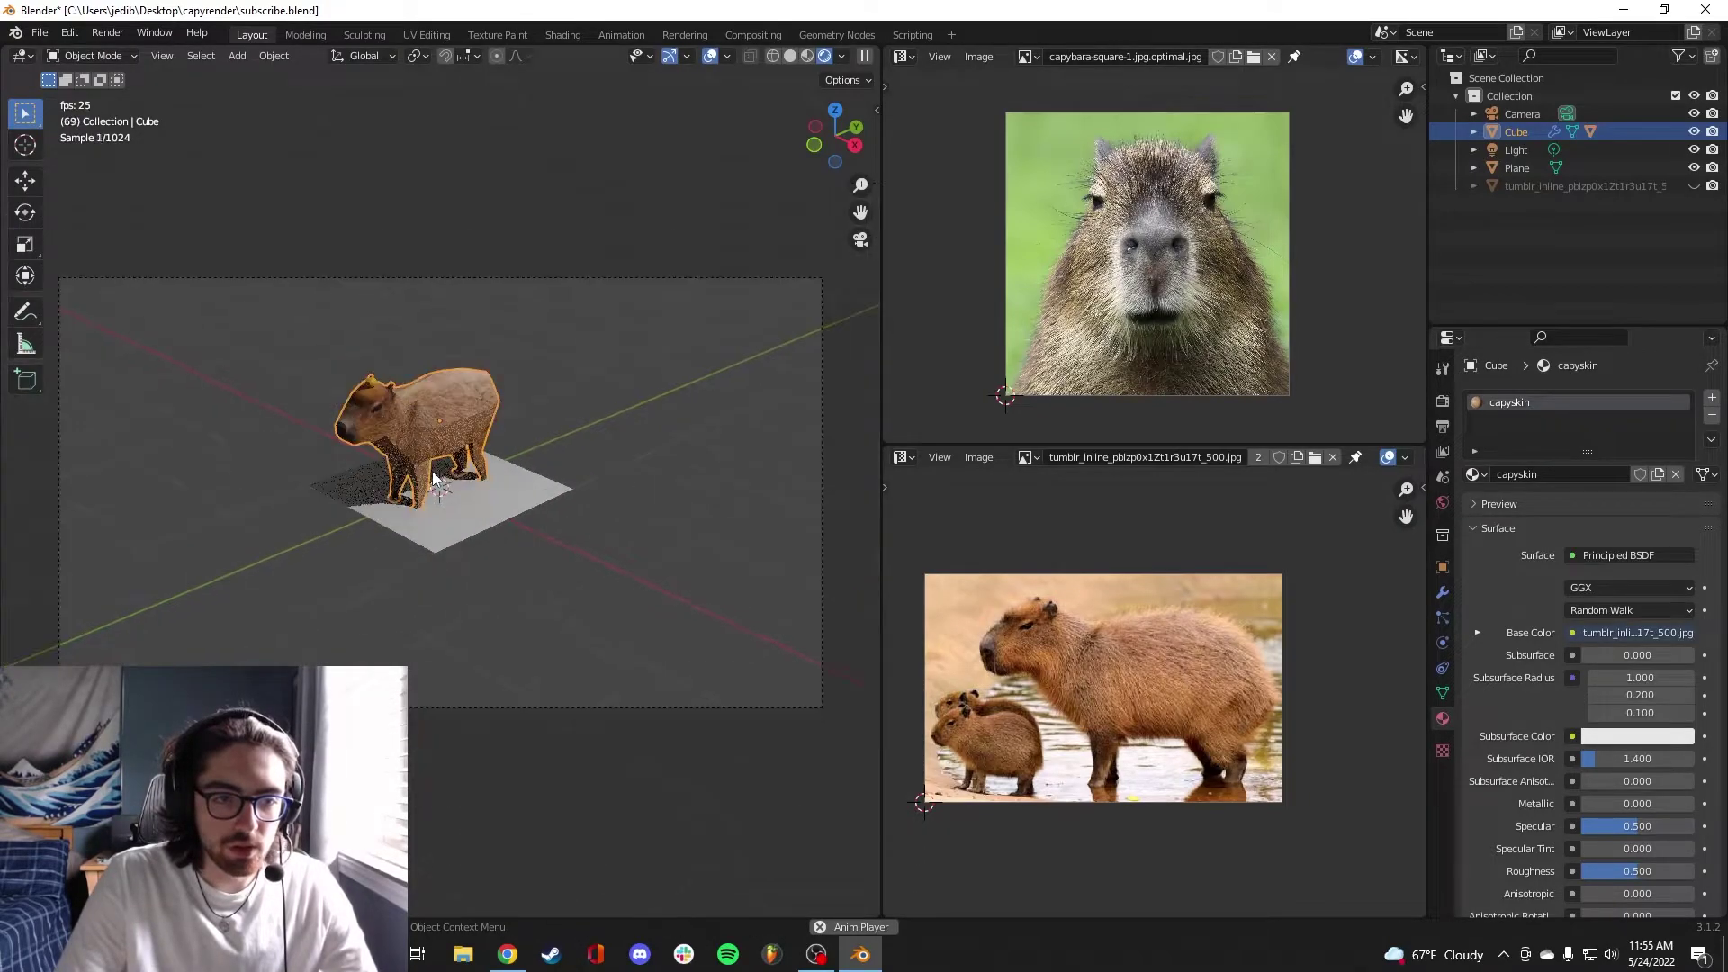
pyautogui.hotkey('ctrl', 's')
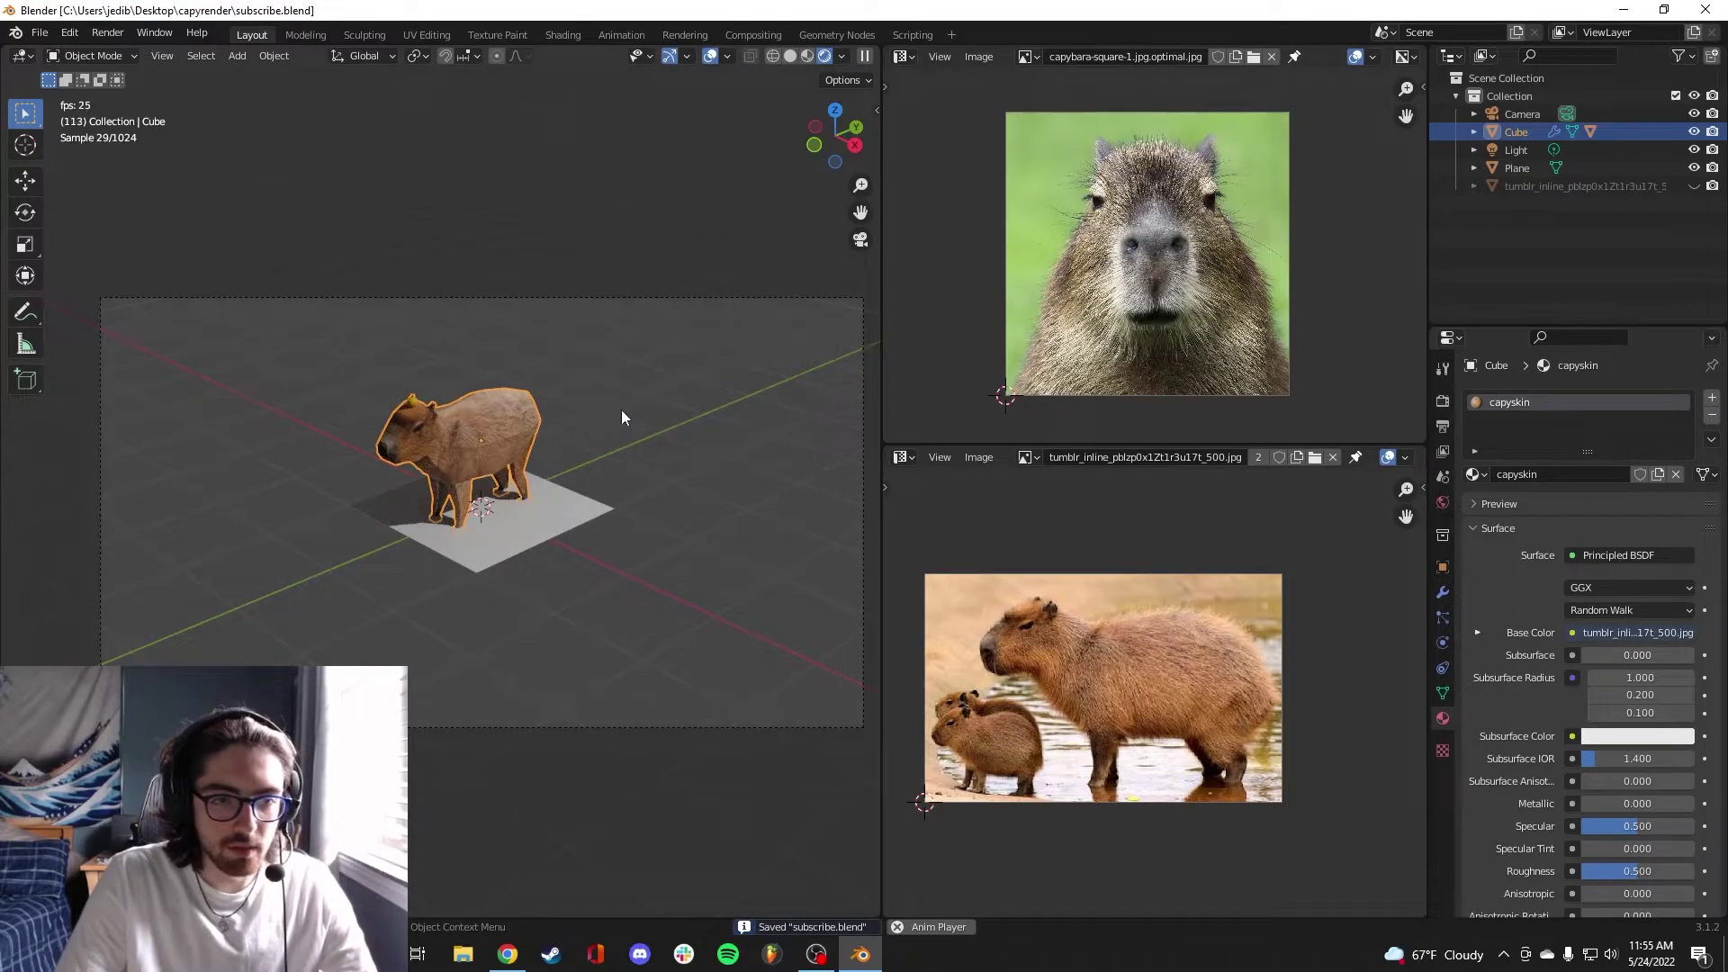
# Apply the scale of the capybara and of the orange
pyautogui.rightClick(495, 431)
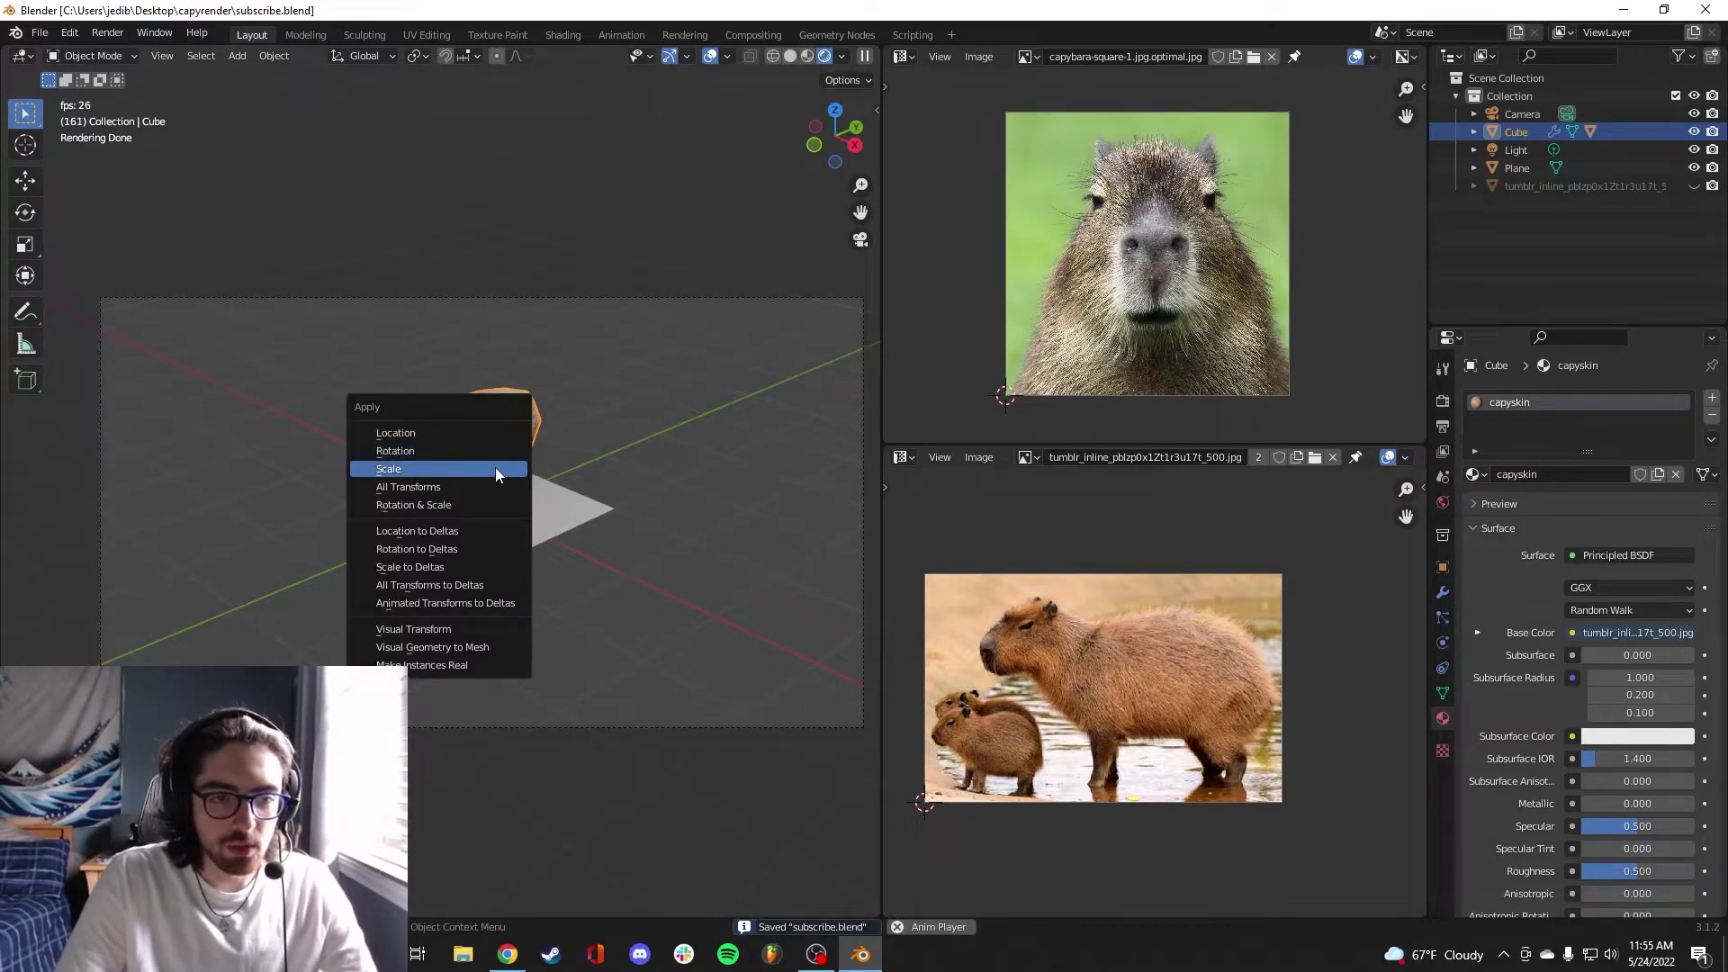
pyautogui.click(496, 470)
pyautogui.click(411, 404)
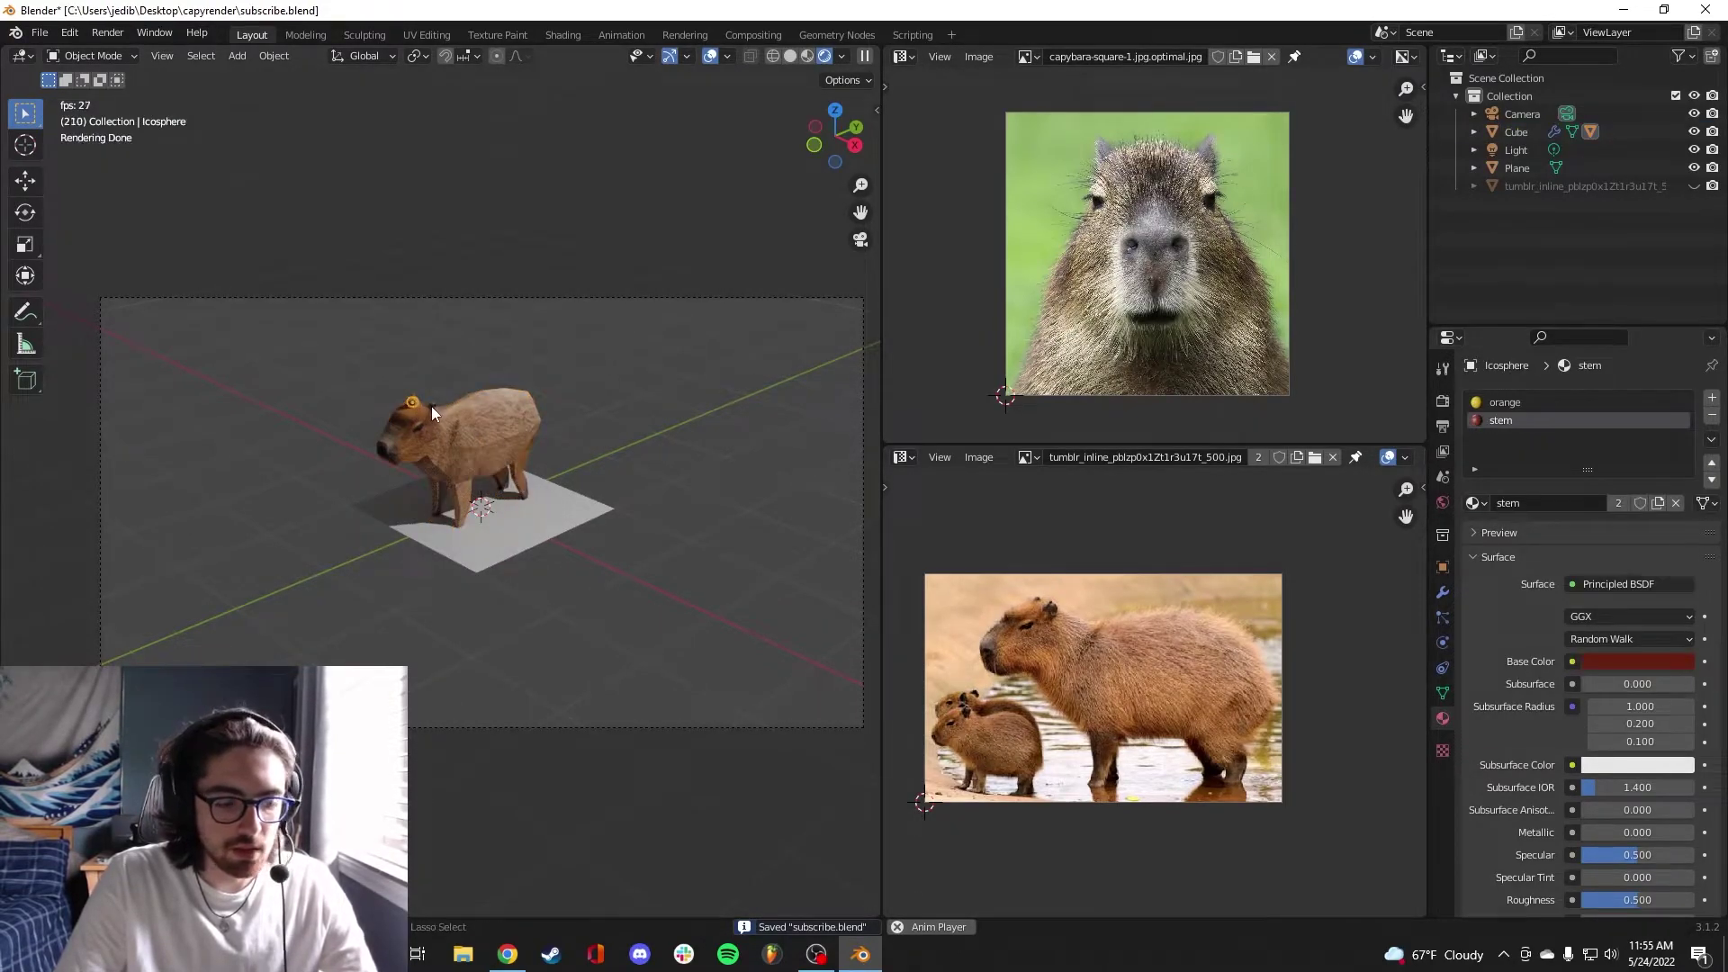
pyautogui.rightClick(431, 407)
pyautogui.click(430, 406)
pyautogui.moveTo(689, 465); pyautogui.dragTo(506, 436, button='middle')
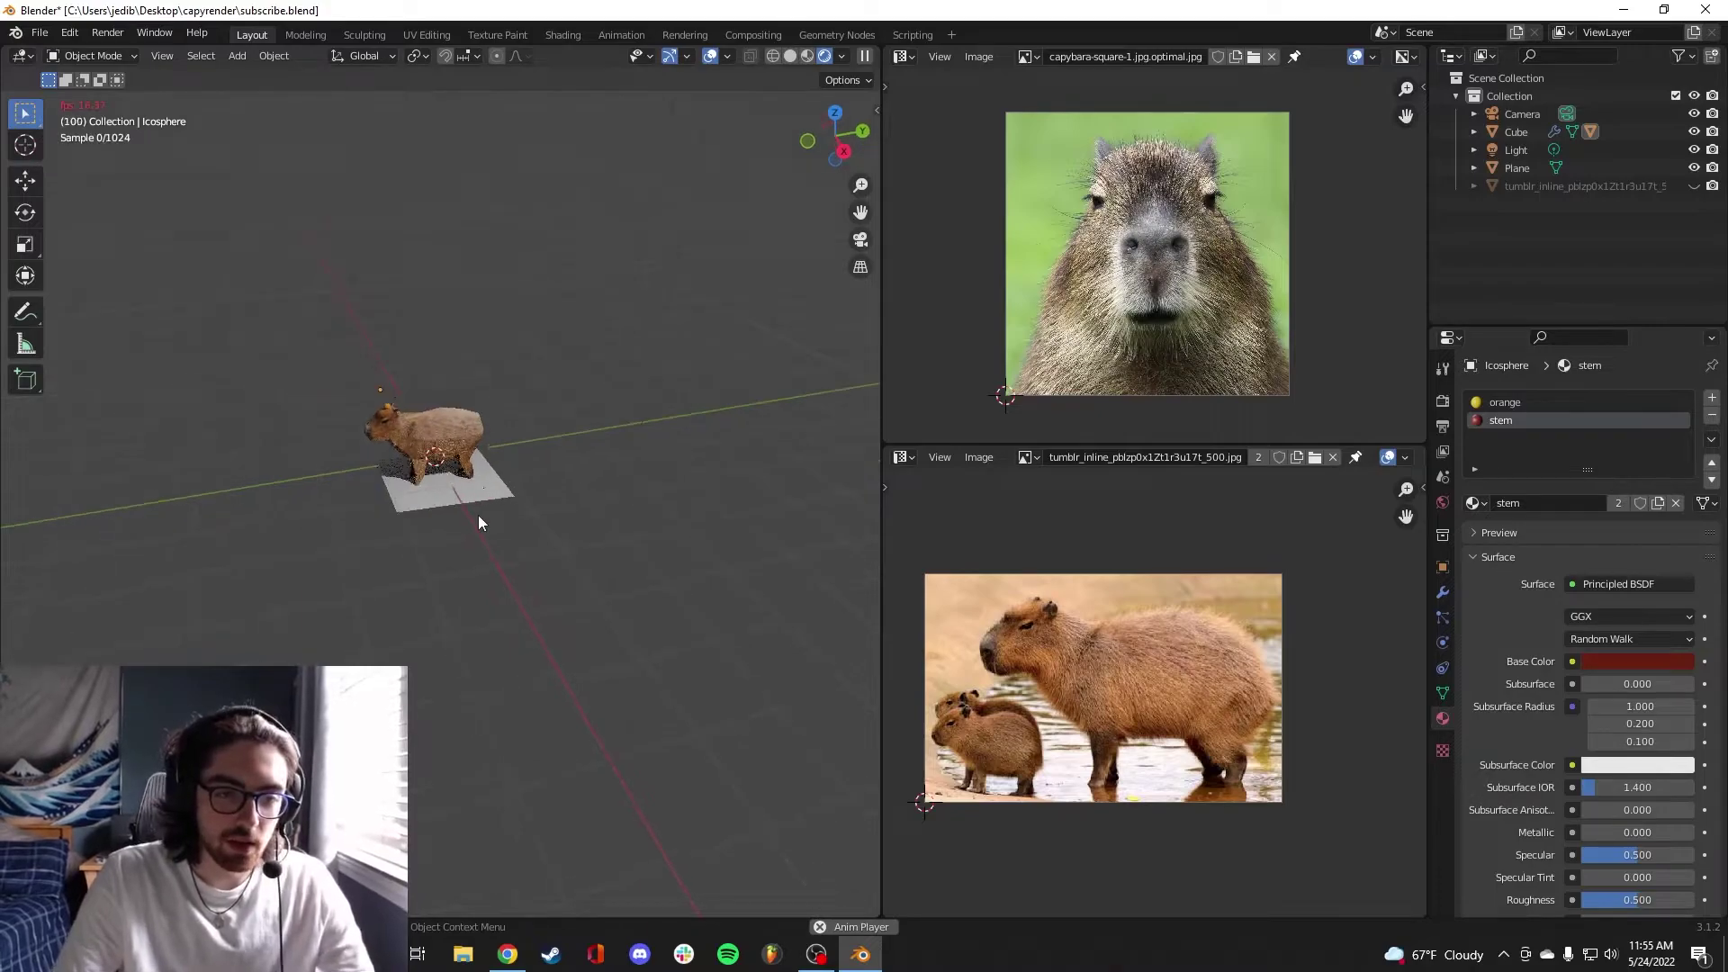
# Enlarge the plane into a wide ground surface around the capybara and apply its scale
pyautogui.click(478, 515)
pyautogui.press('s')
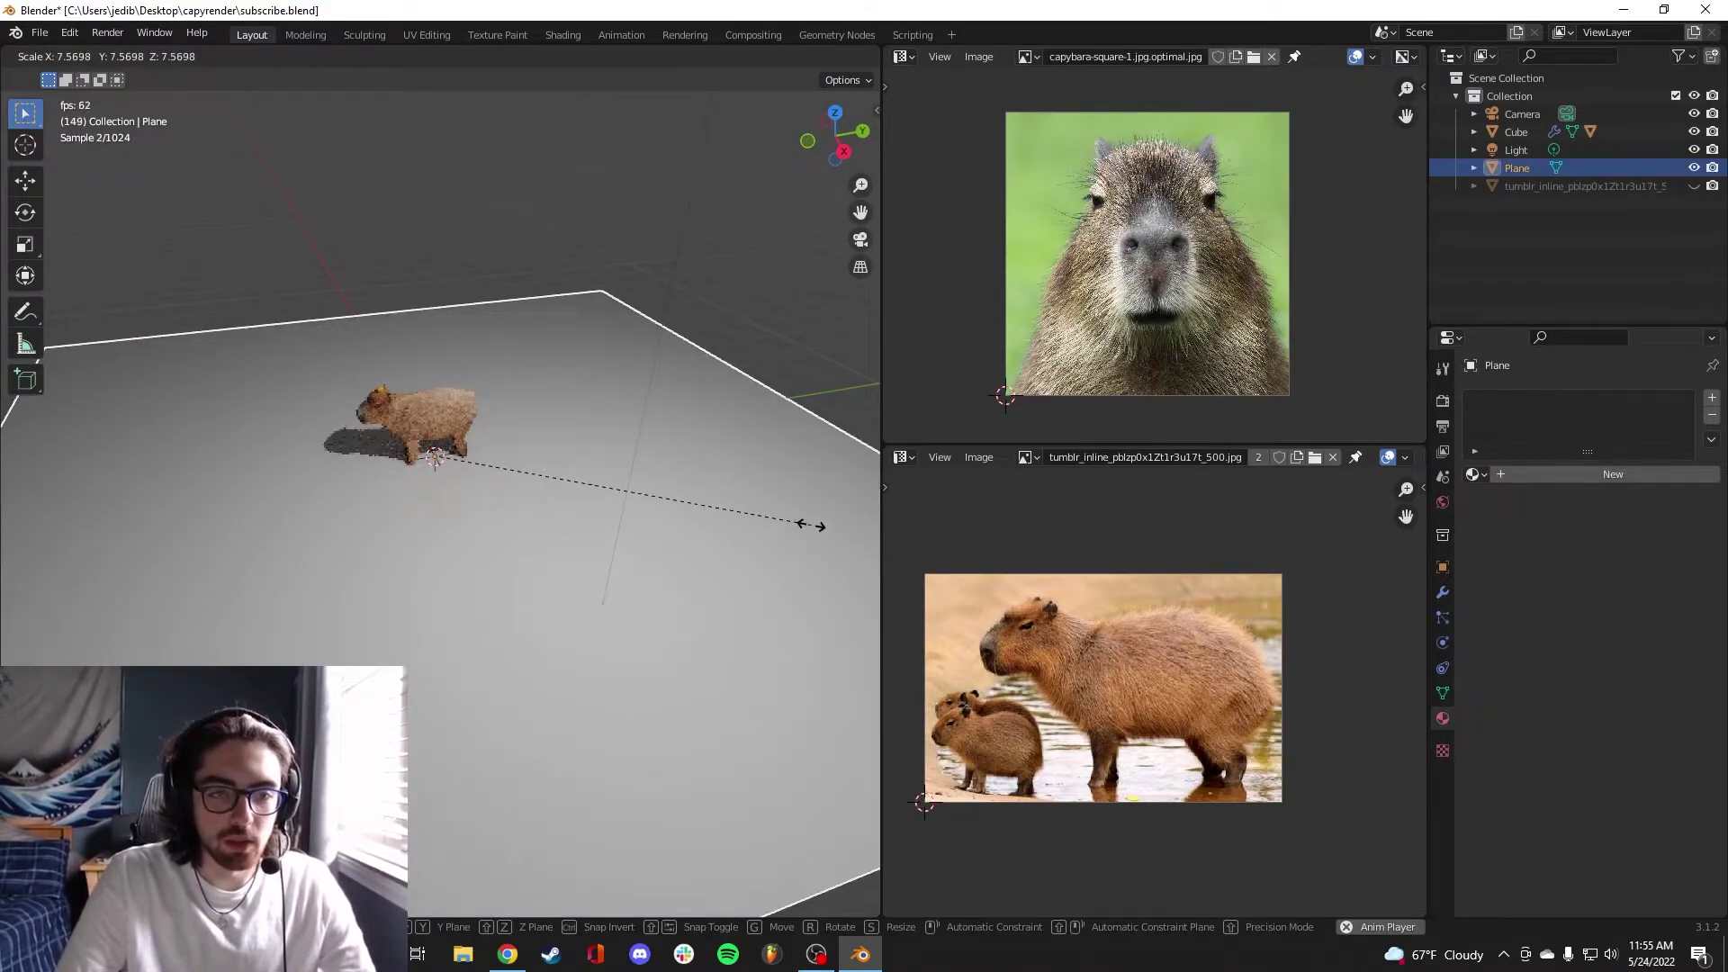
pyautogui.click(753, 522)
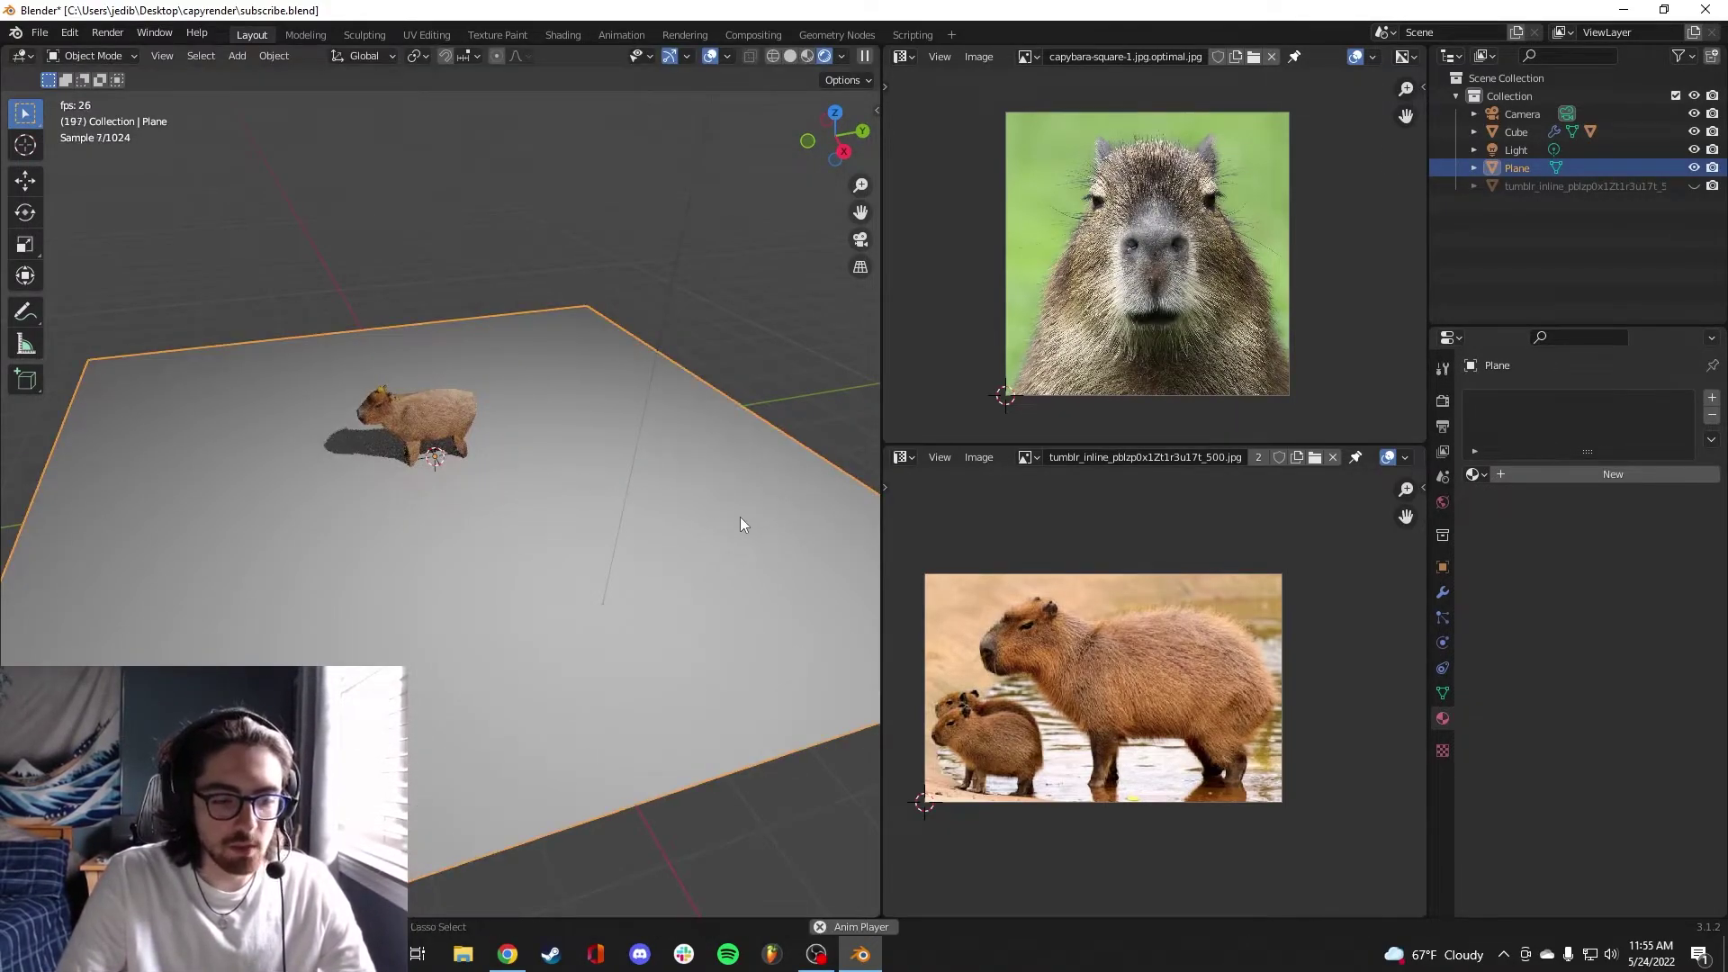
pyautogui.hotkey('ctrl', 'a')
pyautogui.click(689, 513)
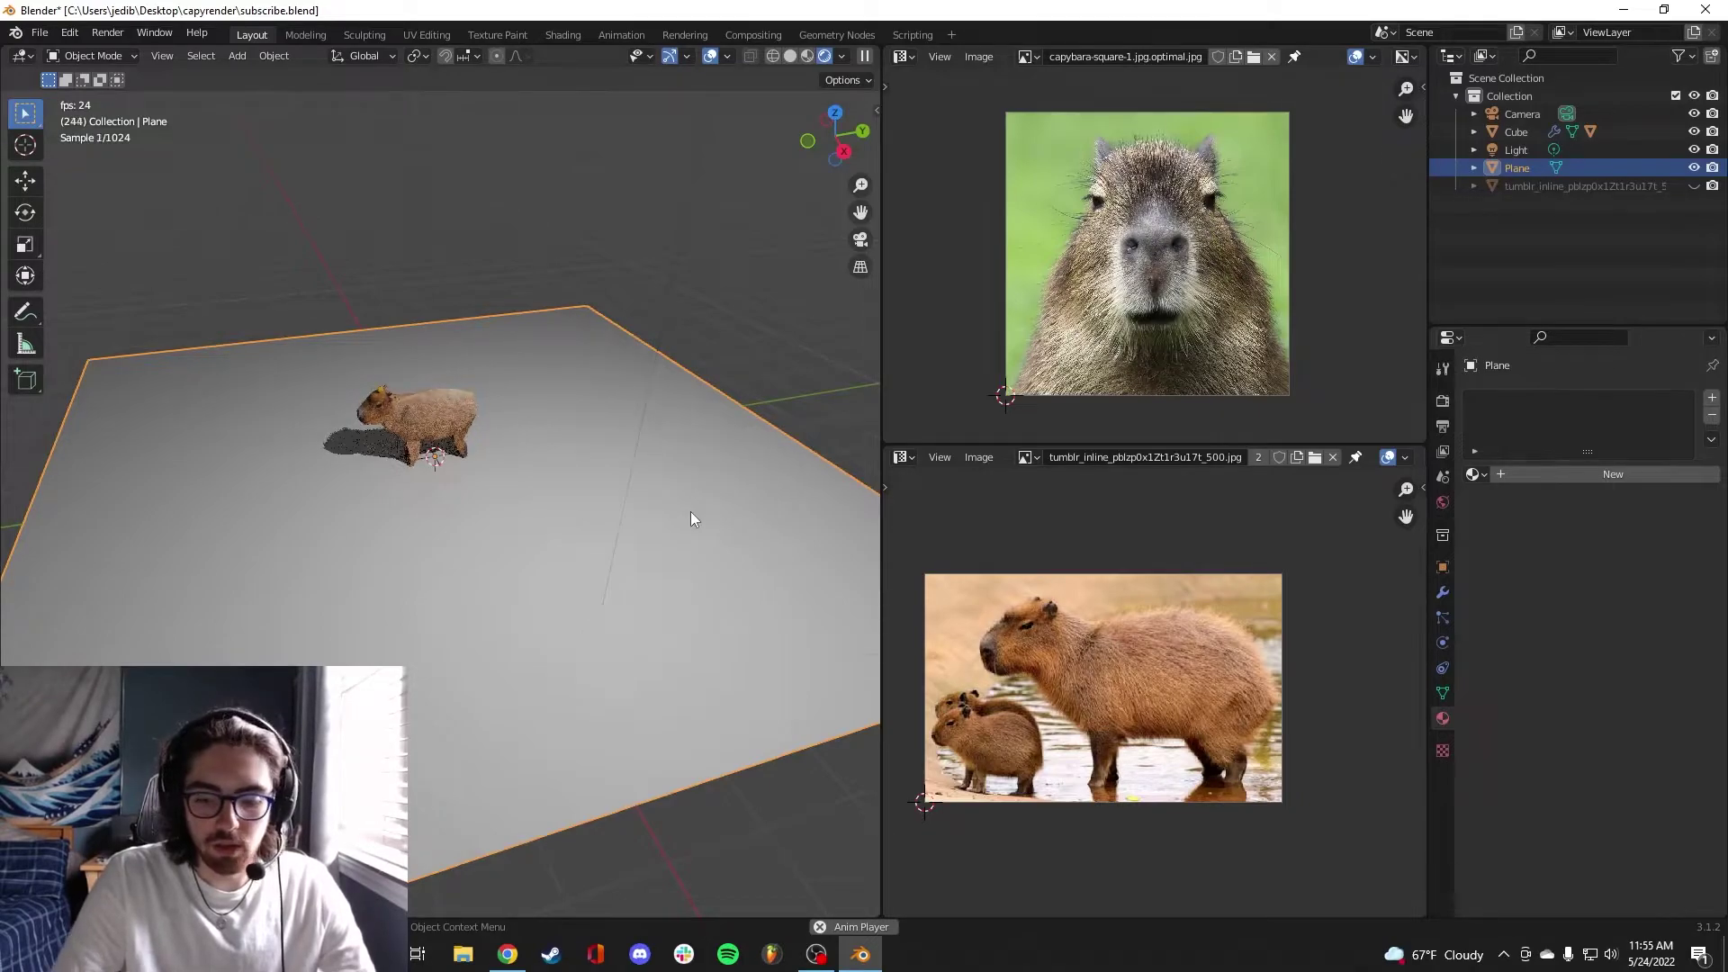
# Duplicate the capybara twice, leaving one copy in place and moving the other along X to stand apart from the original
pyautogui.press('KP_1')
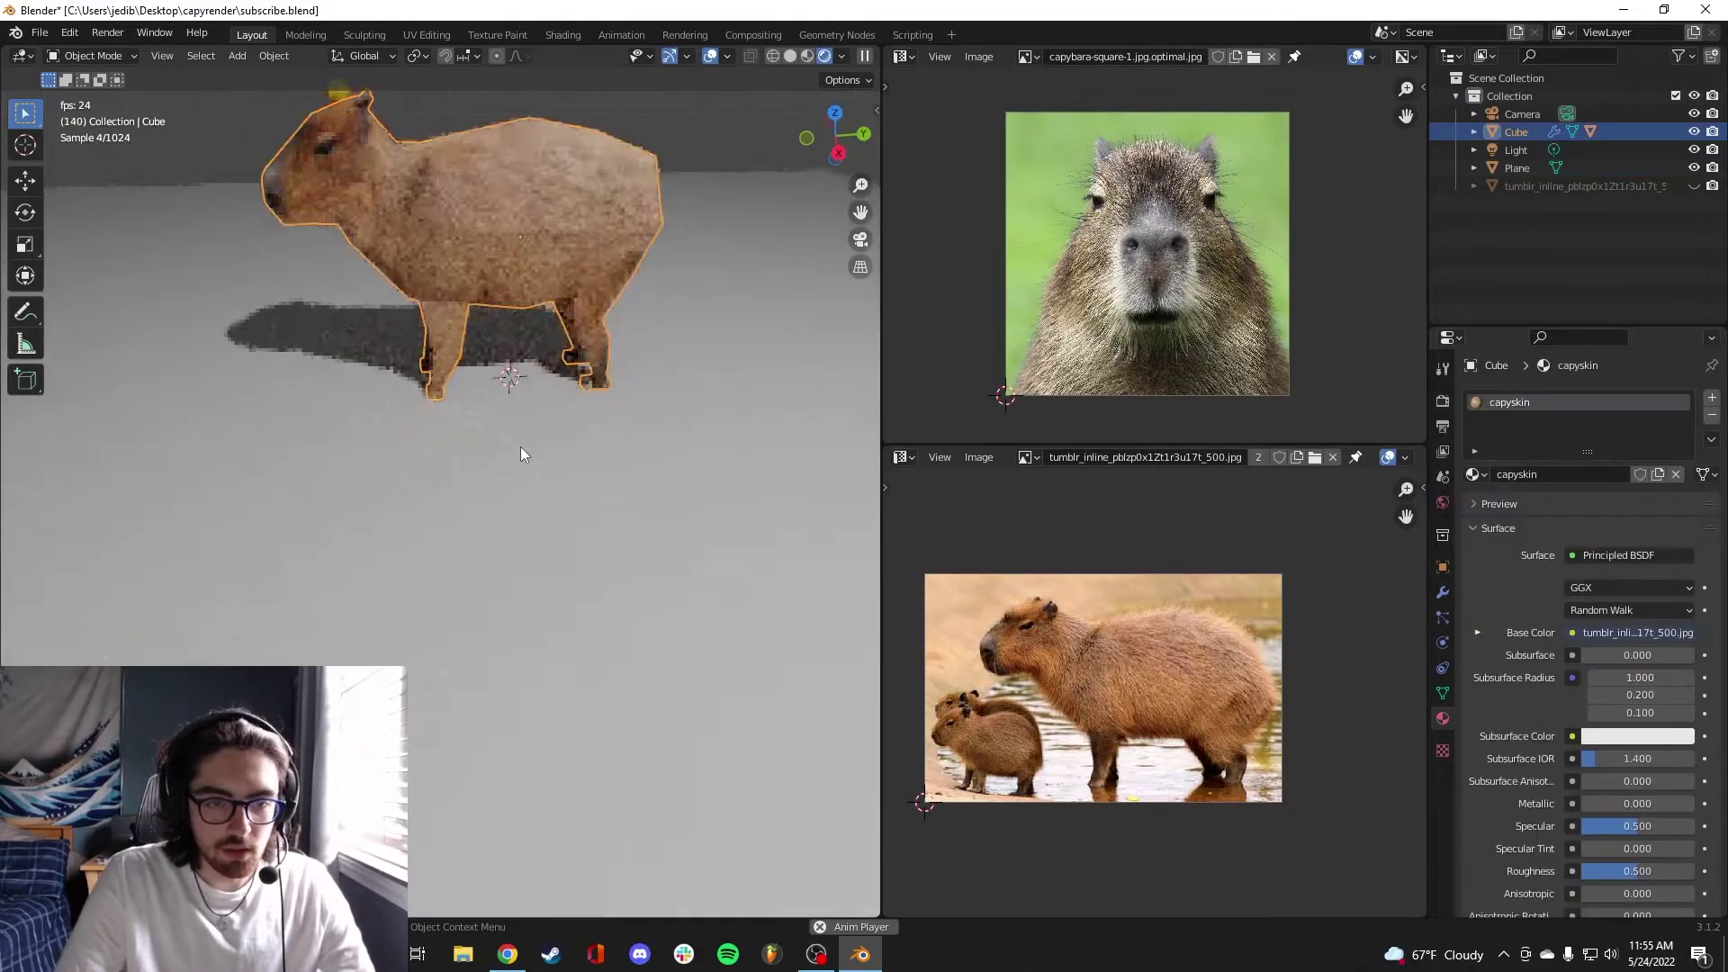
pyautogui.scroll(-7, 407, 366)
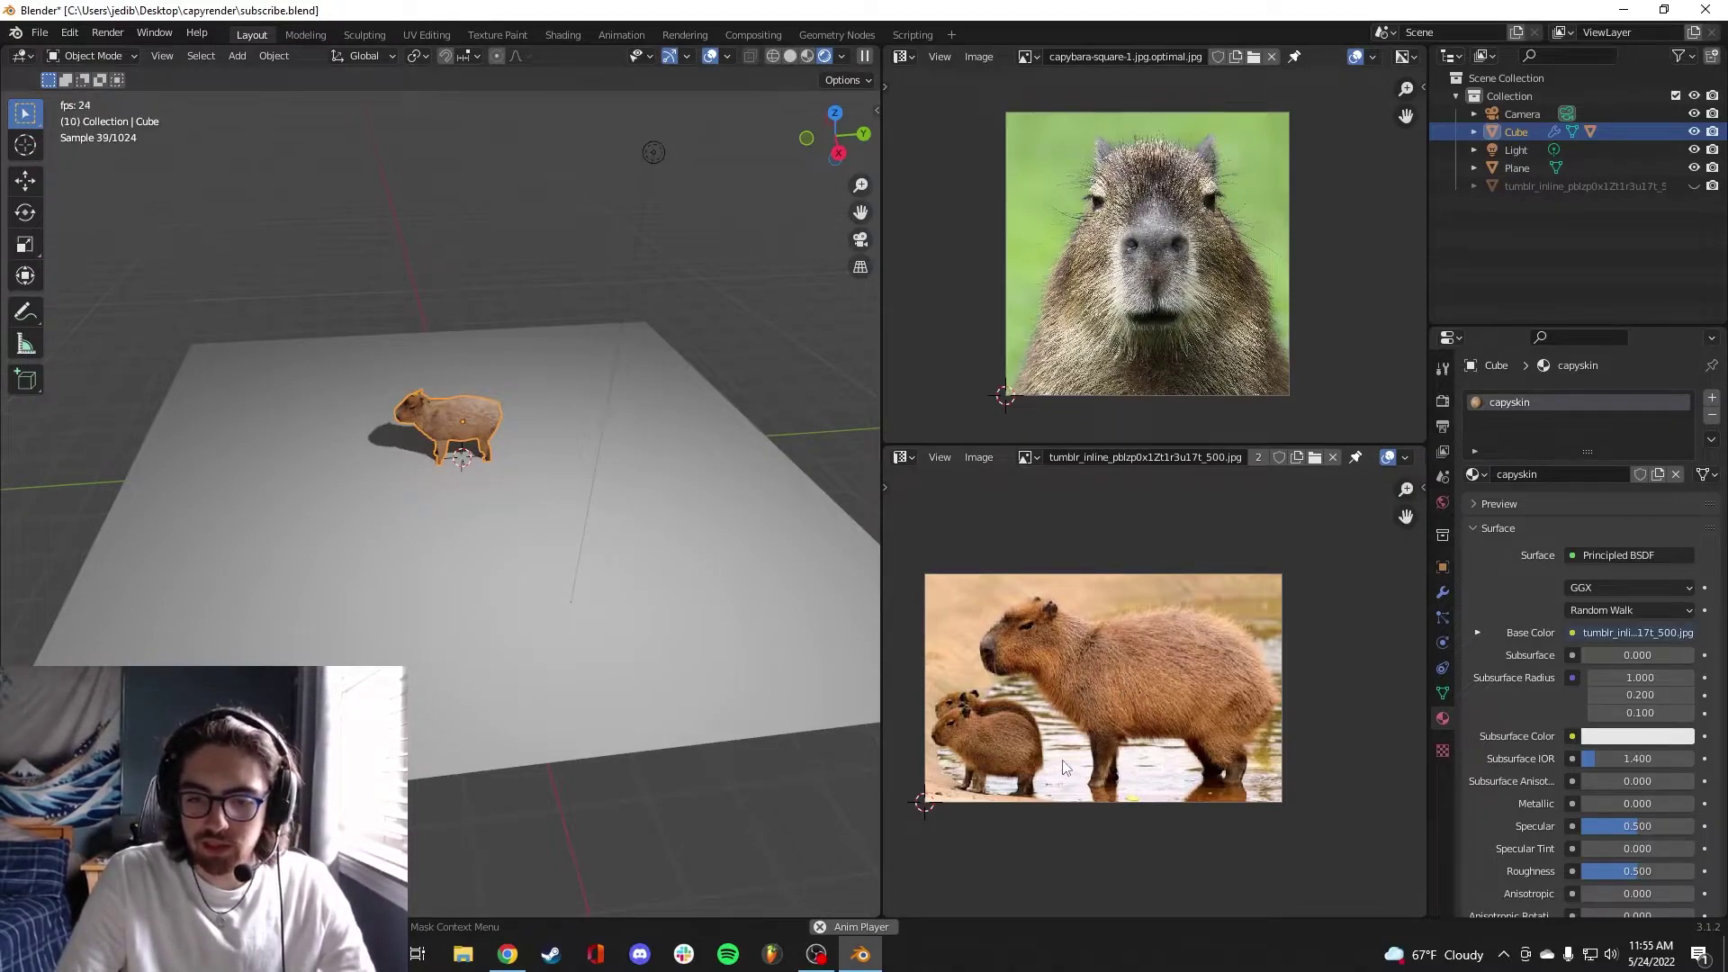
pyautogui.moveTo(587, 540); pyautogui.dragTo(636, 474, button='middle')
pyautogui.scroll(5, 744, 432)
pyautogui.moveTo(743, 432); pyautogui.dragTo(576, 414, button='middle')
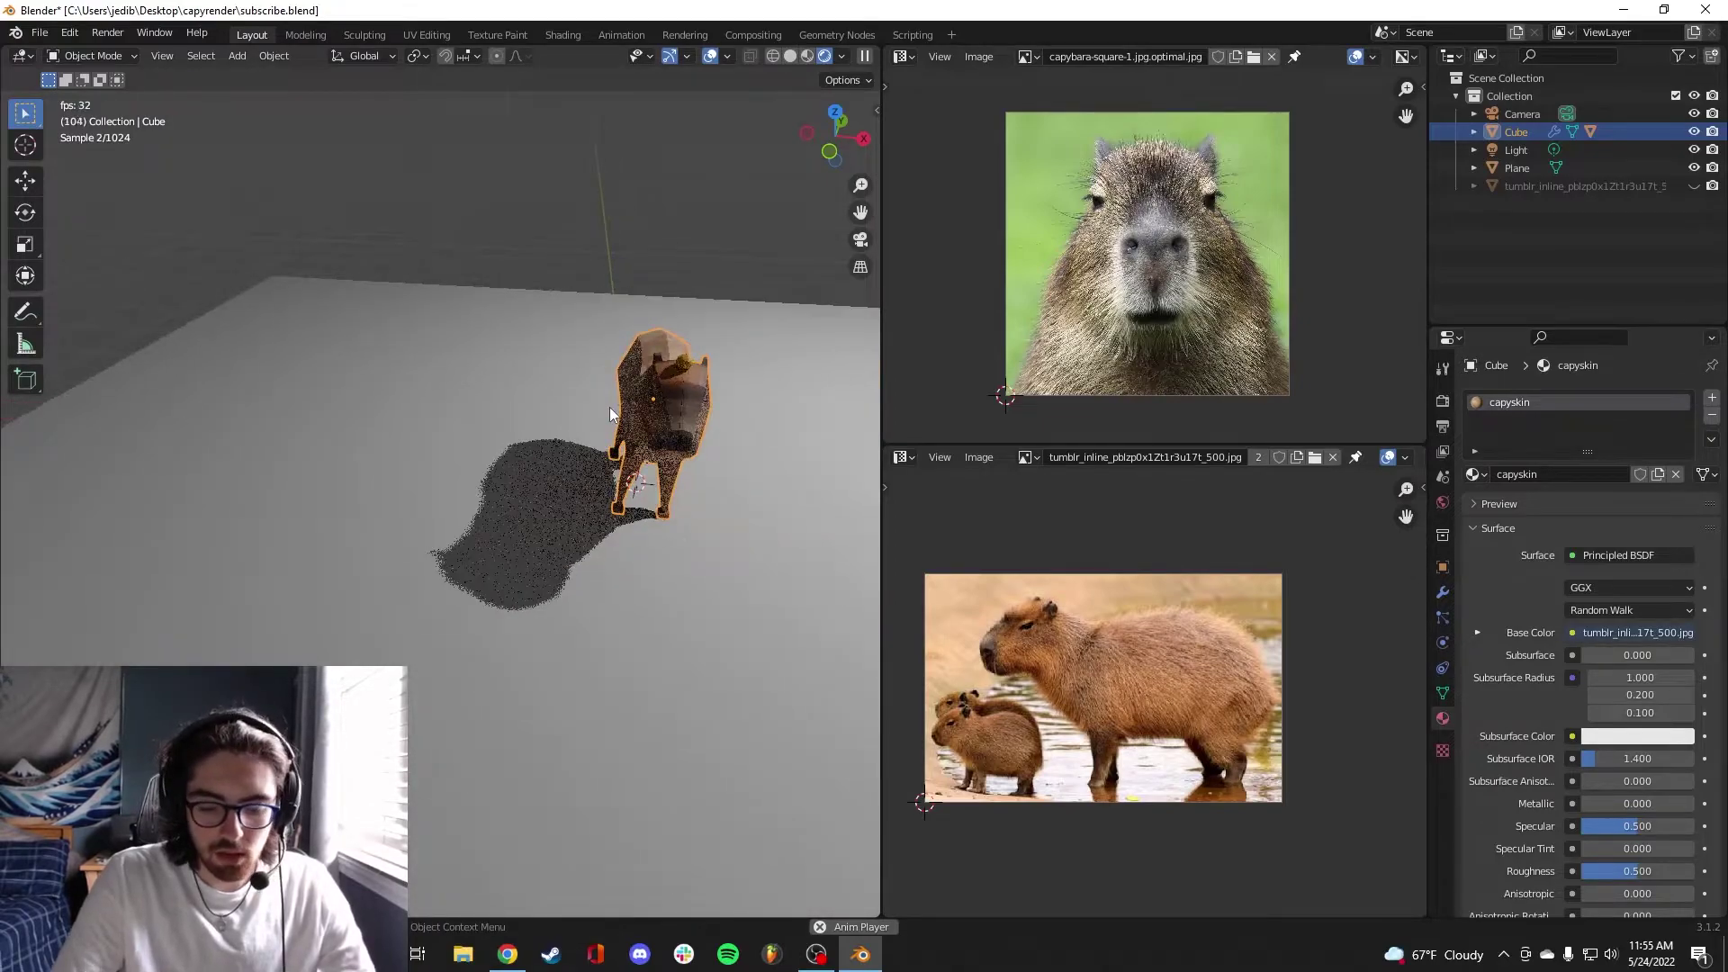
pyautogui.press('KP_1')
pyautogui.hotkey('shift', 'd')
pyautogui.rightClick(672, 473)
pyautogui.hotkey('shift', 'd')
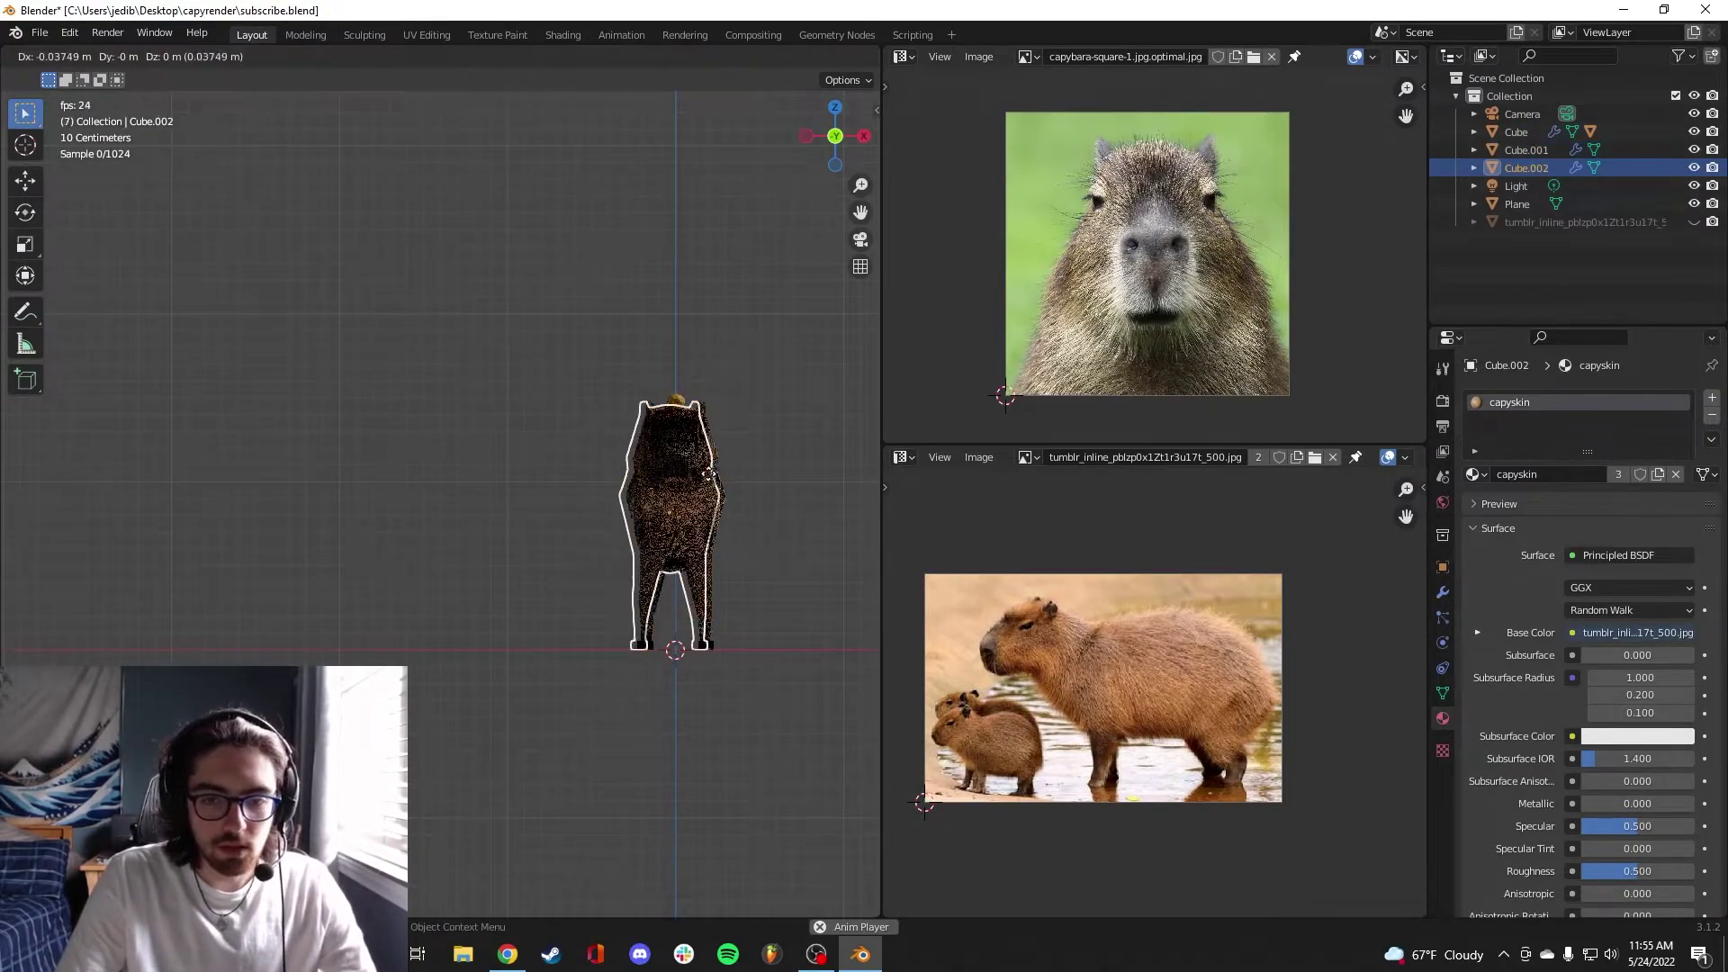
pyautogui.press('x')
pyautogui.click(474, 480)
# Scale the separated copy down to baby size, less than half the original, and lower it along Z to the ground
pyautogui.press('s')
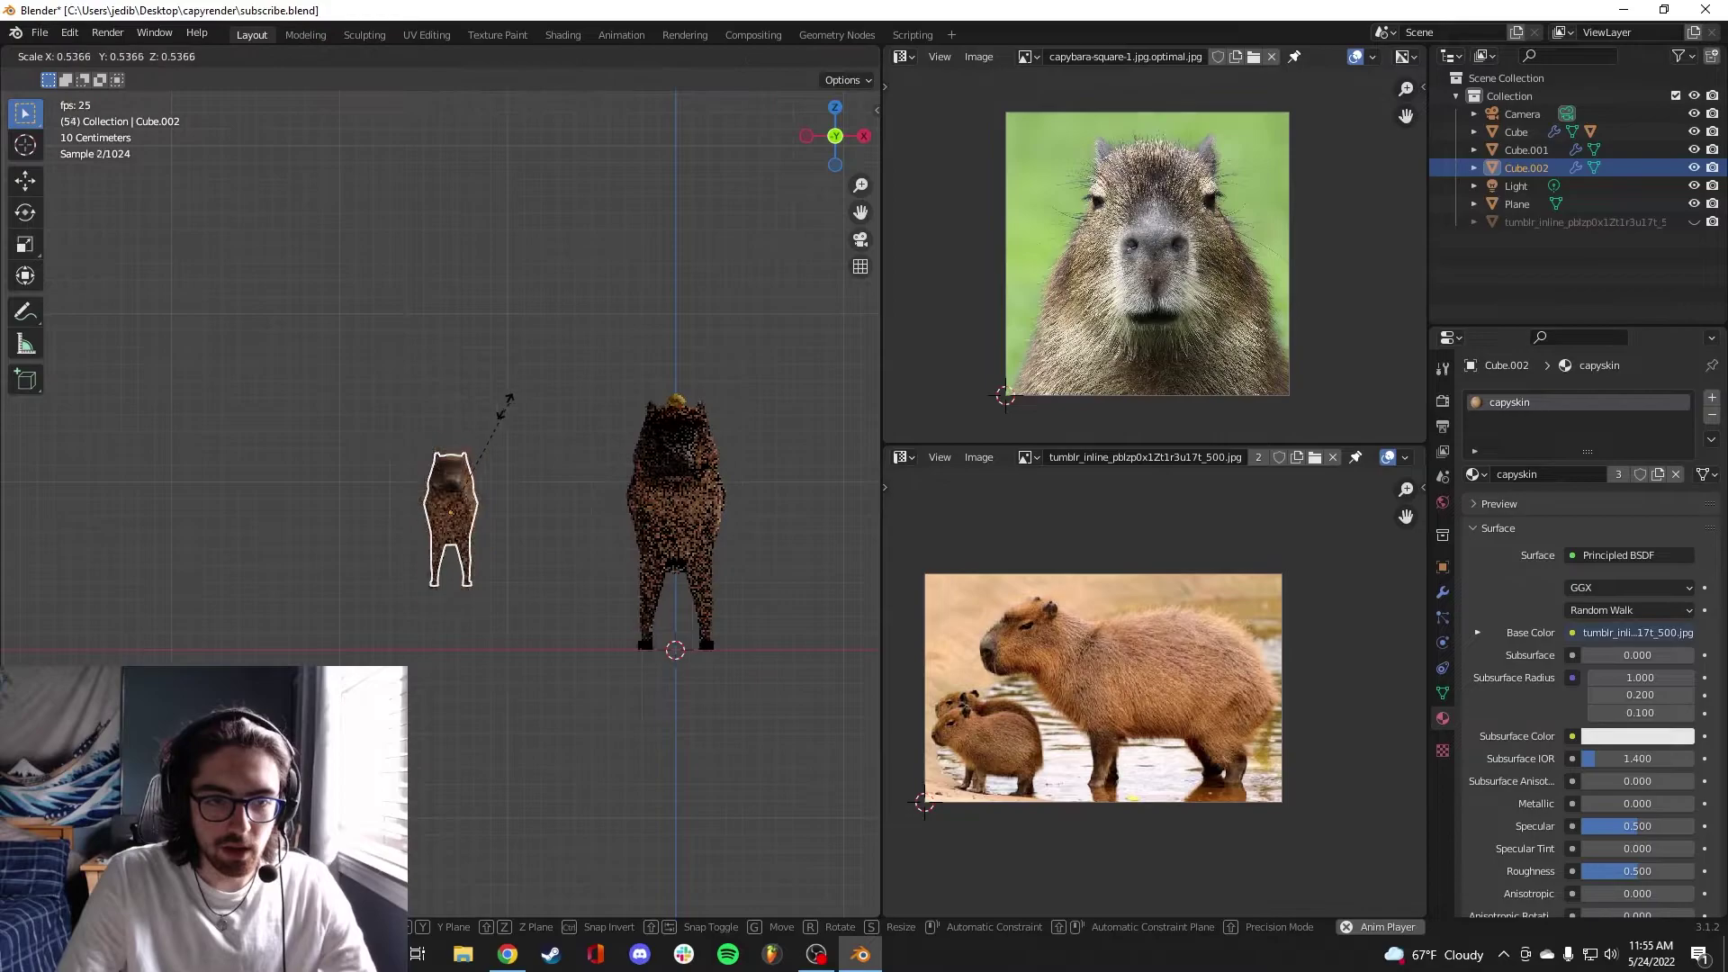
pyautogui.click(483, 435)
pyautogui.press('g')
pyautogui.press('z')
pyautogui.click(483, 515)
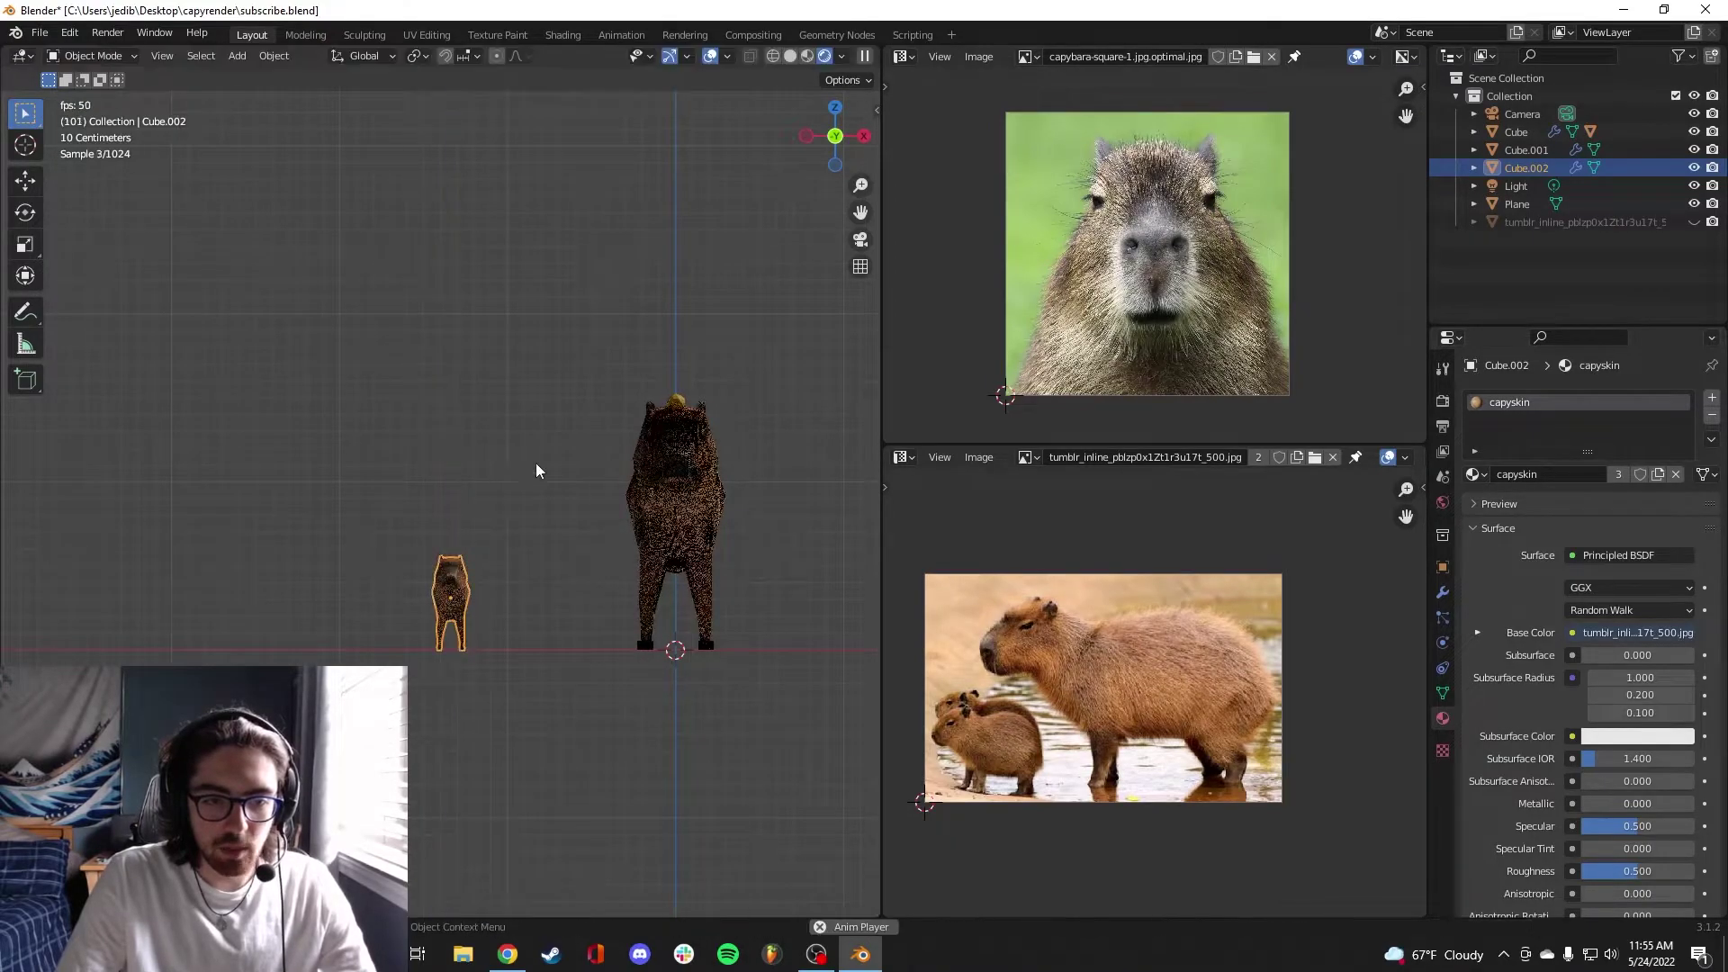
# Move the baby capybara to the adult's other side and rotate it around Z so it stands at an angle beside the adult
pyautogui.moveTo(537, 463); pyautogui.dragTo(407, 526, button='middle')
pyautogui.press('KP_1')
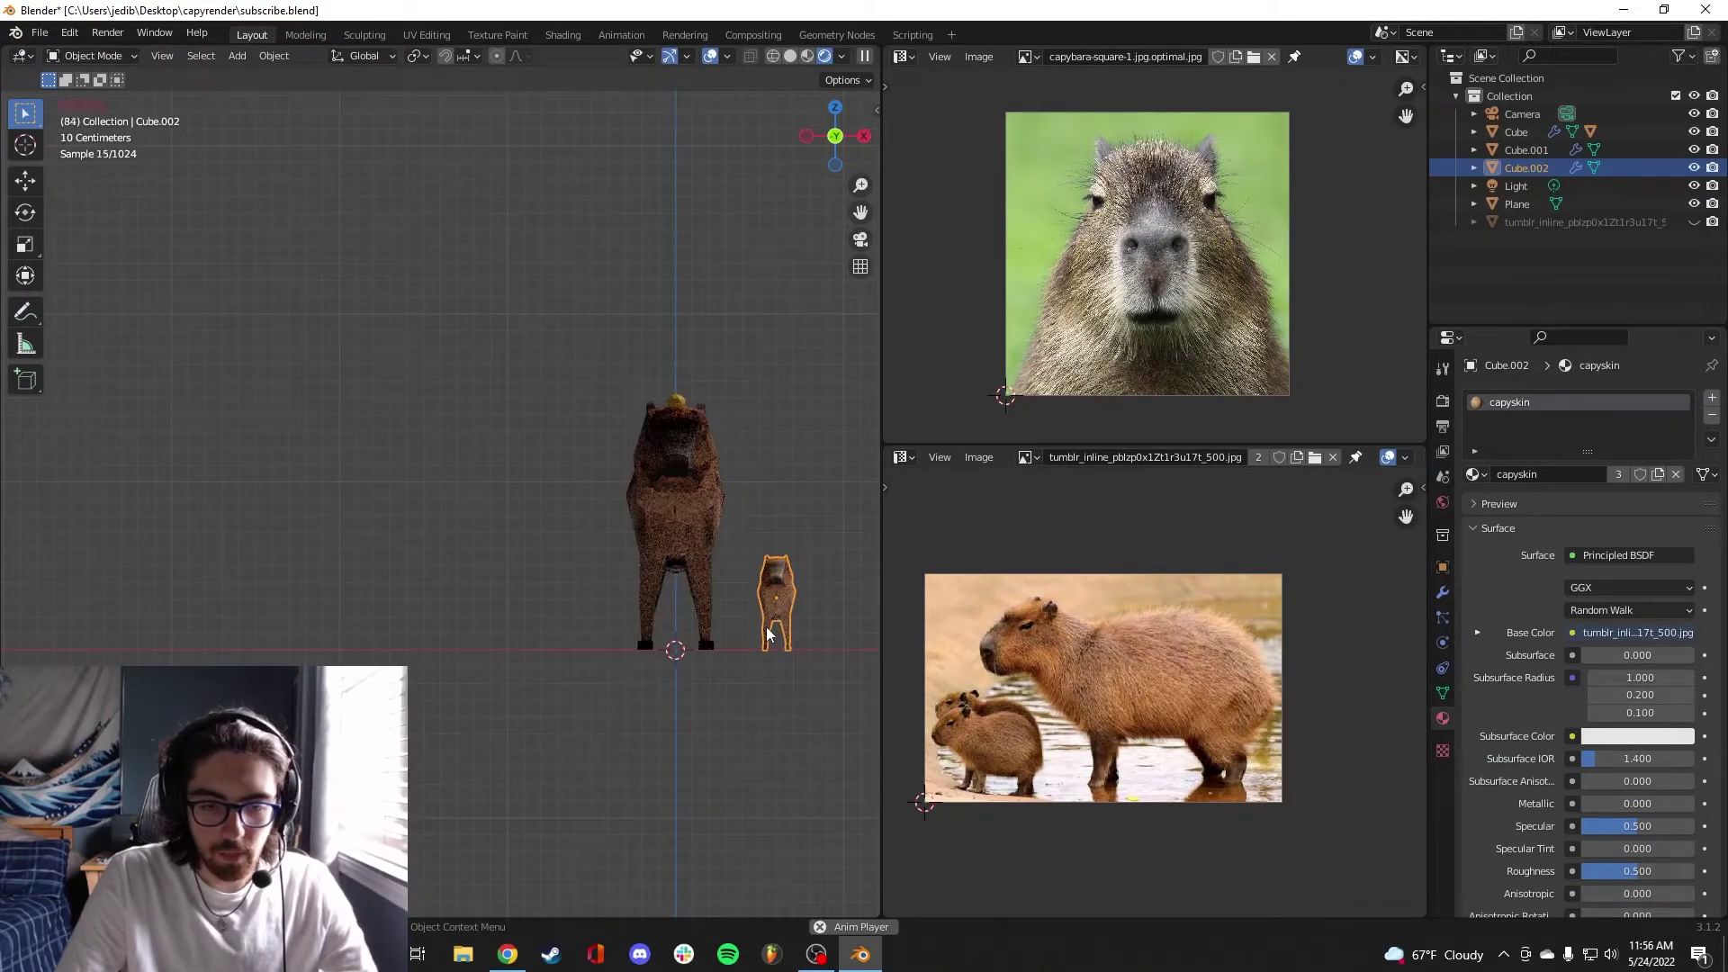
pyautogui.press('r')
pyautogui.press('z')
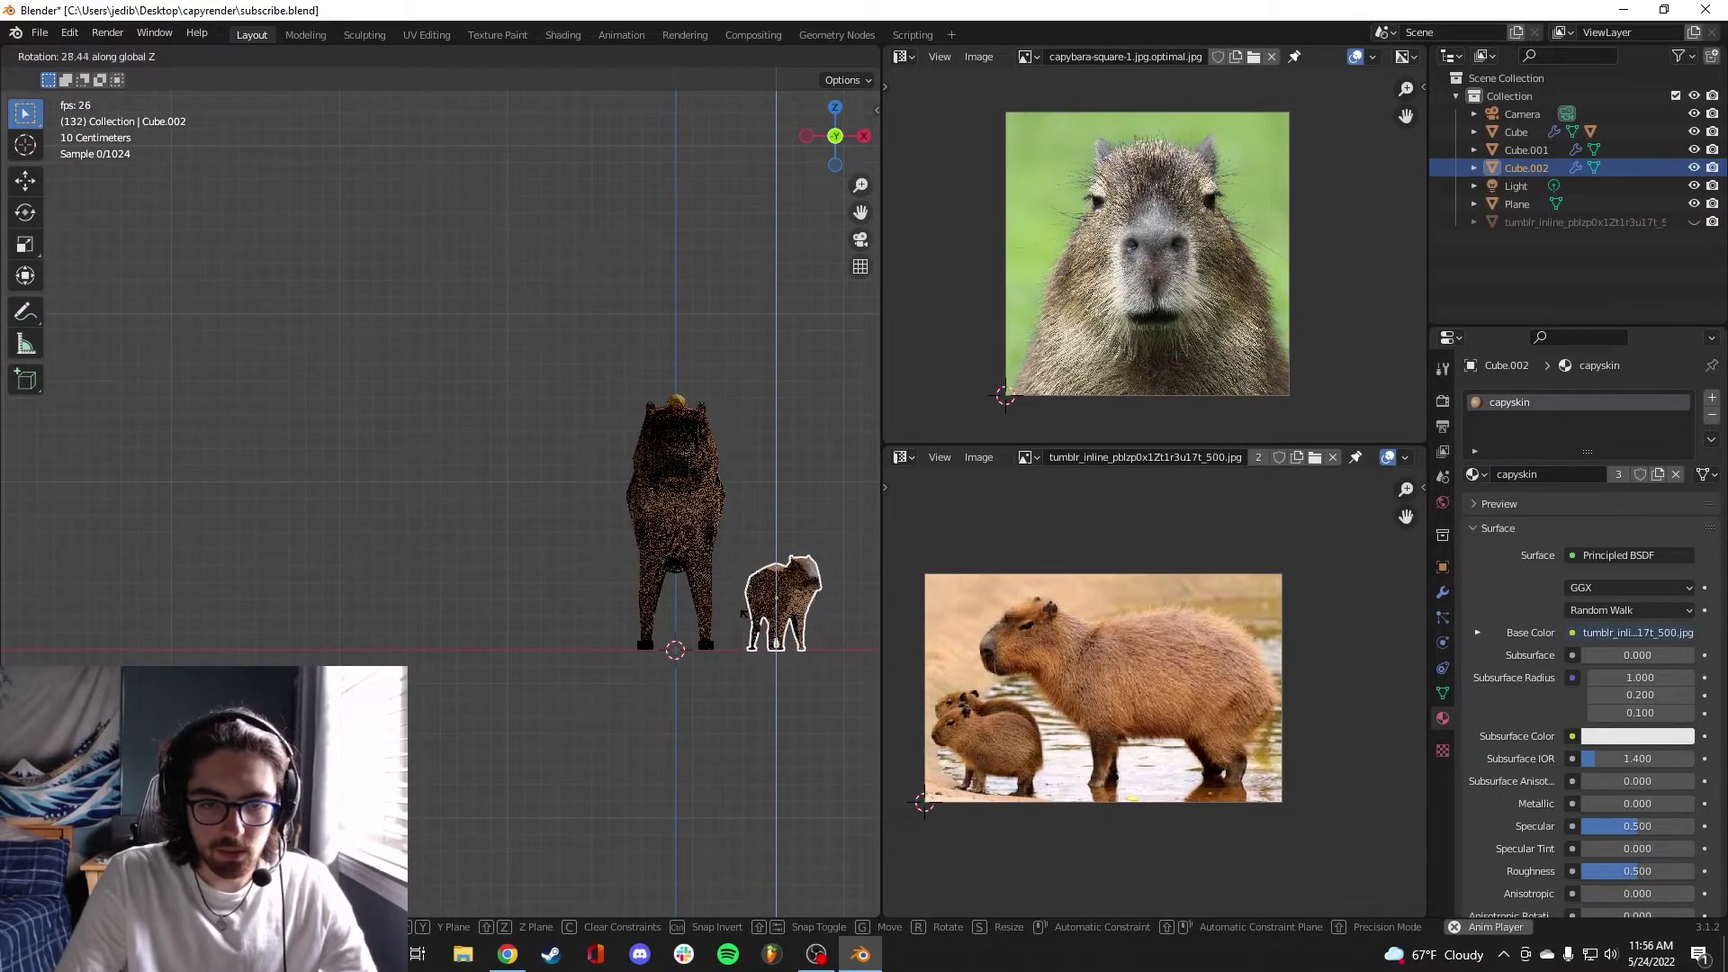
pyautogui.click(725, 560)
pyautogui.moveTo(725, 560); pyautogui.dragTo(521, 602, button='middle')
pyautogui.scroll(-5, 465, 597)
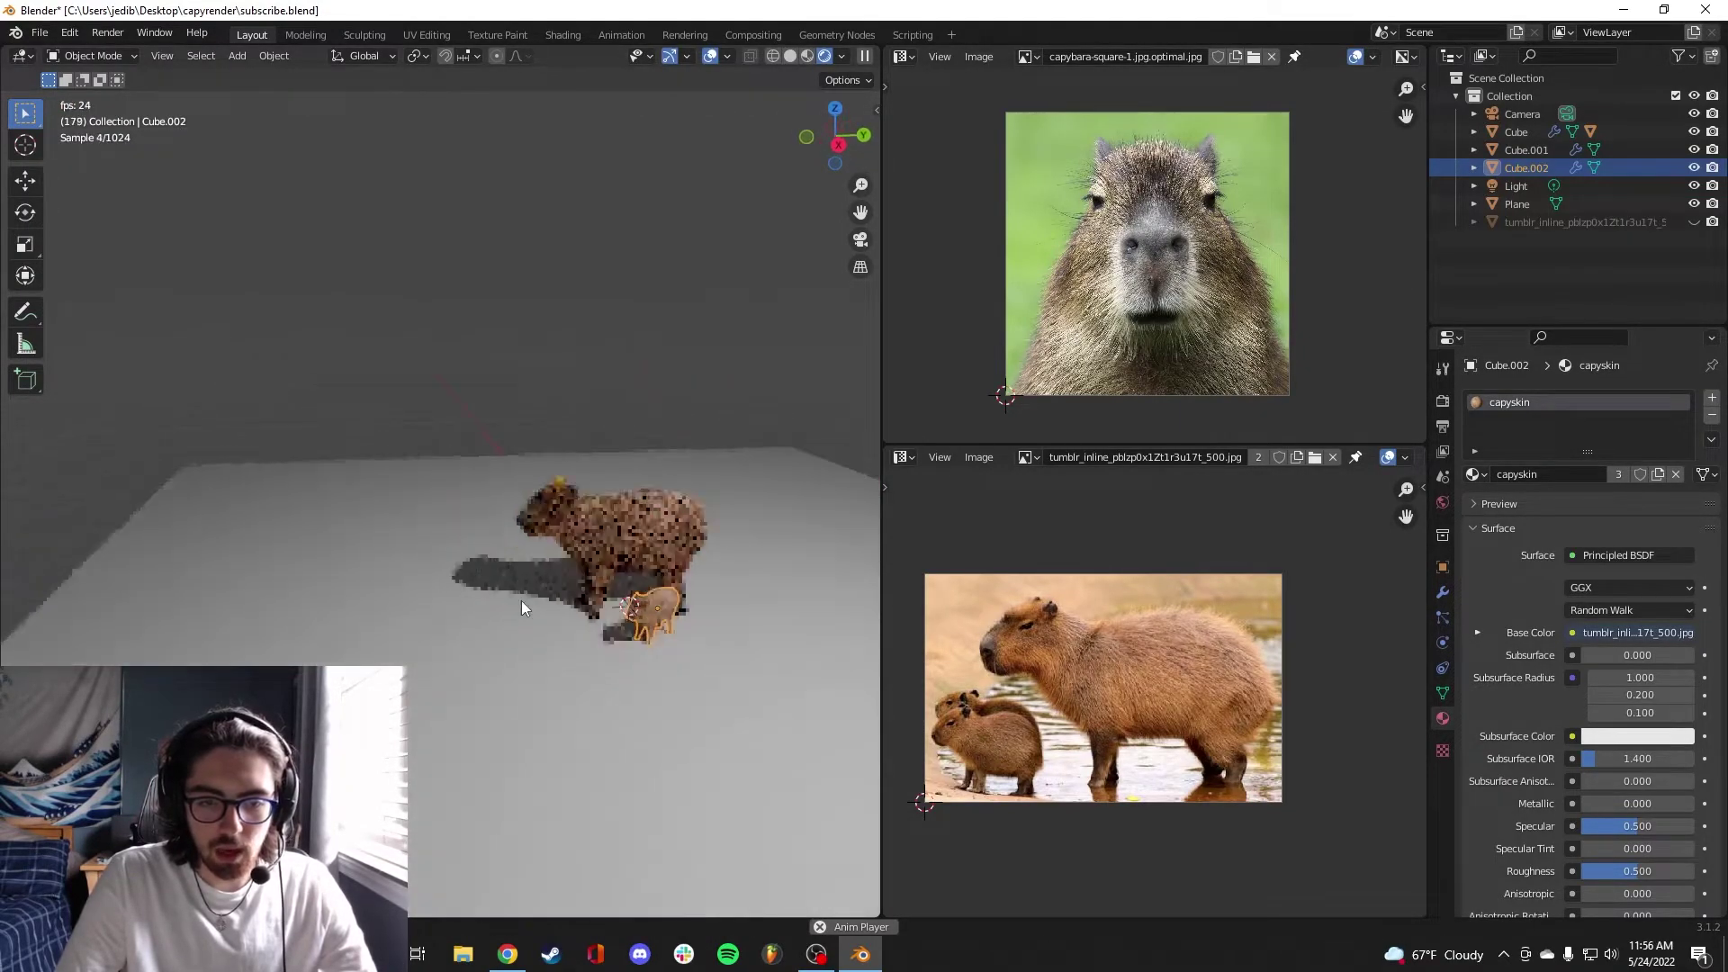
pyautogui.click(619, 418)
pyautogui.keyDown('shift'); pyautogui.moveTo(694, 523); pyautogui.dragTo(631, 463, button='middle'); pyautogui.keyUp('shift')
pyautogui.scroll(4, 664, 545)
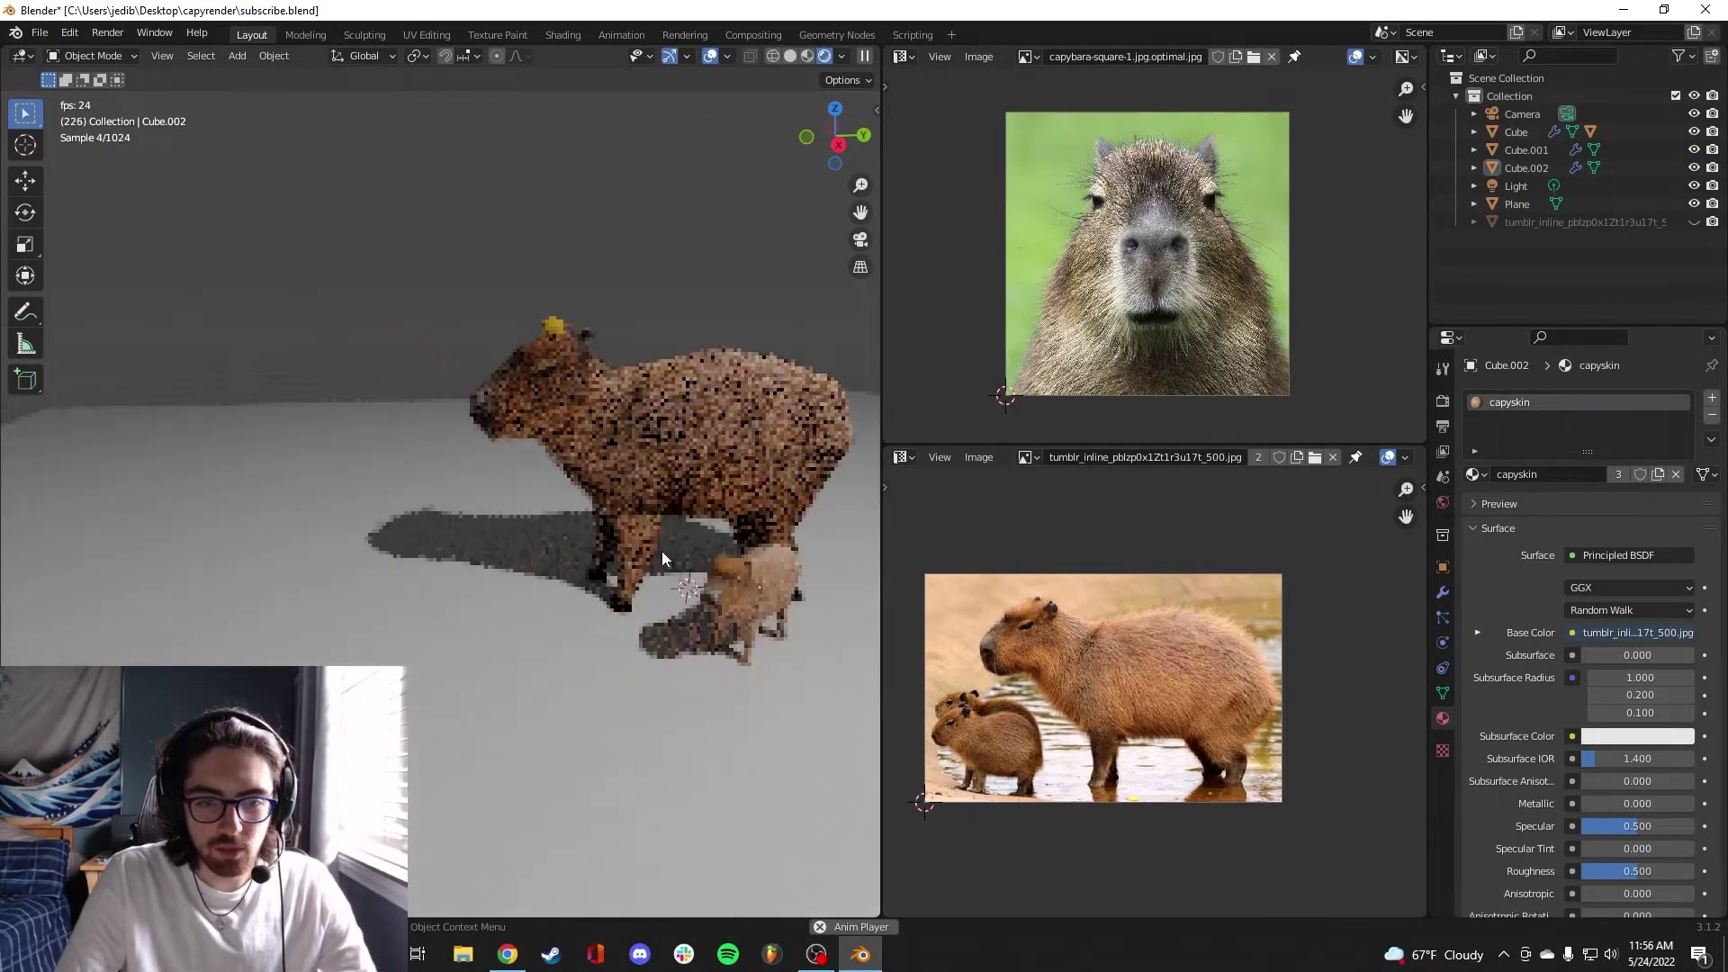
# Duplicate the orange on the adult capybara's head and lower the copy along Z to the ground
pyautogui.keyDown('shift'); pyautogui.moveTo(661, 551); pyautogui.dragTo(612, 576, button='middle'); pyautogui.keyUp('shift')
pyautogui.scroll(1, 565, 581)
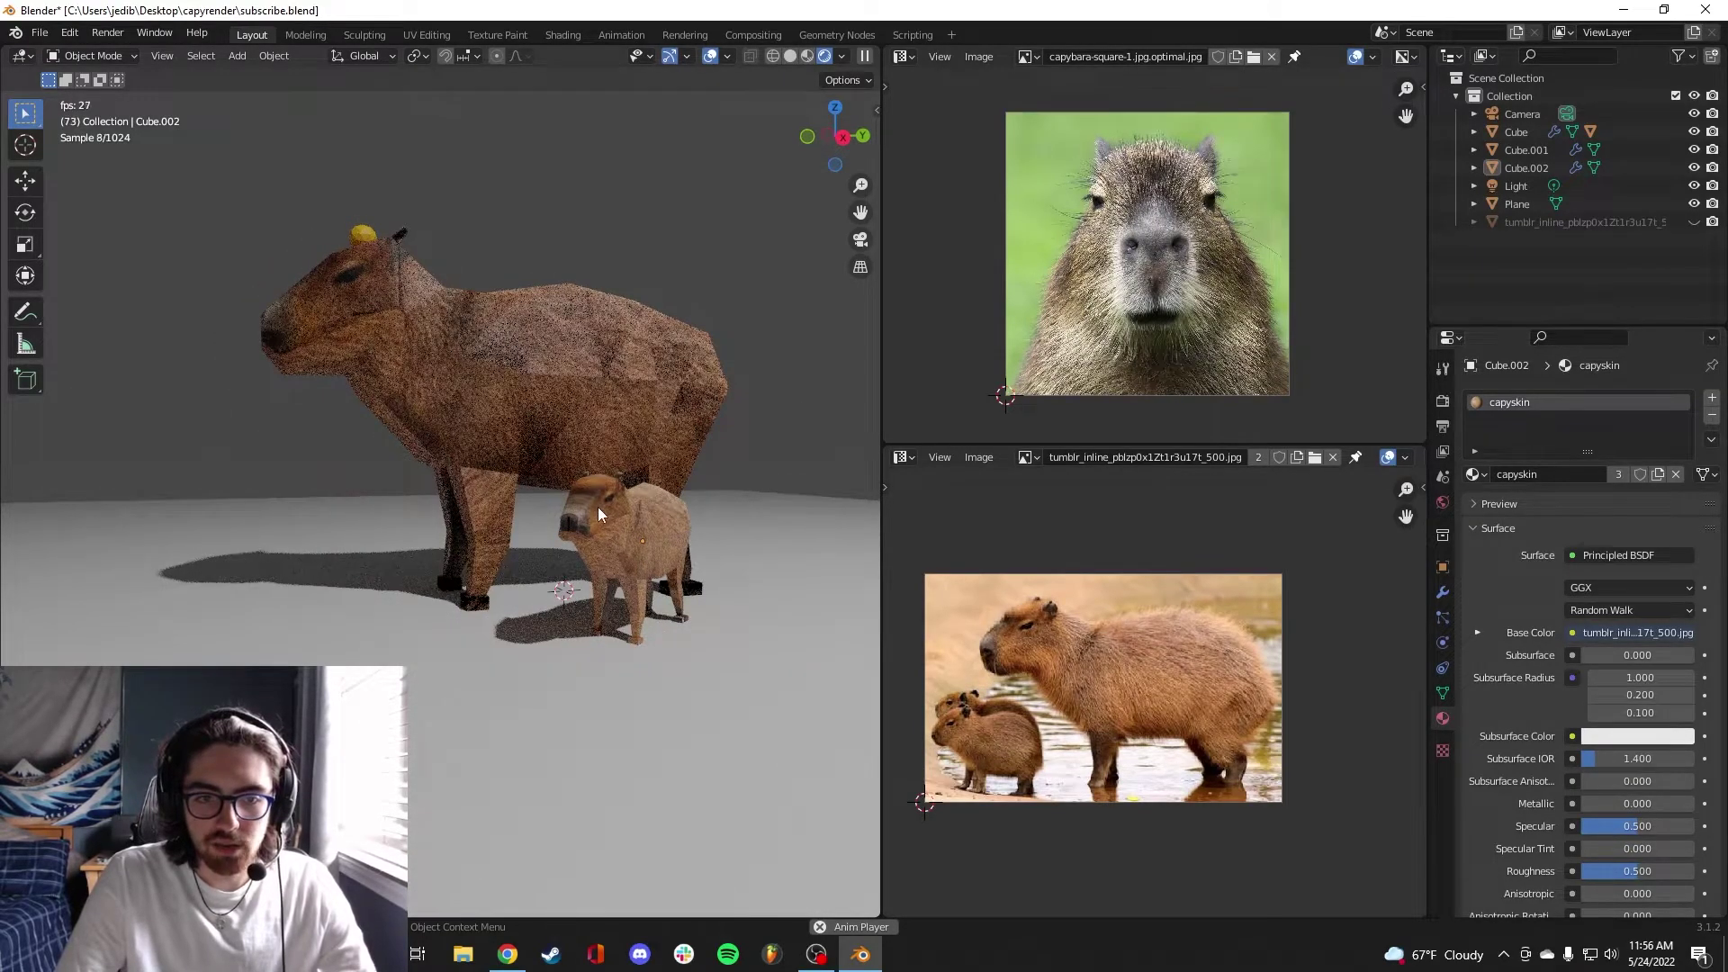
pyautogui.moveTo(598, 506)
pyautogui.mouseDown(button='middle')
pyautogui.moveTo(629, 506)
pyautogui.moveTo(587, 501)
pyautogui.mouseUp(button='middle')
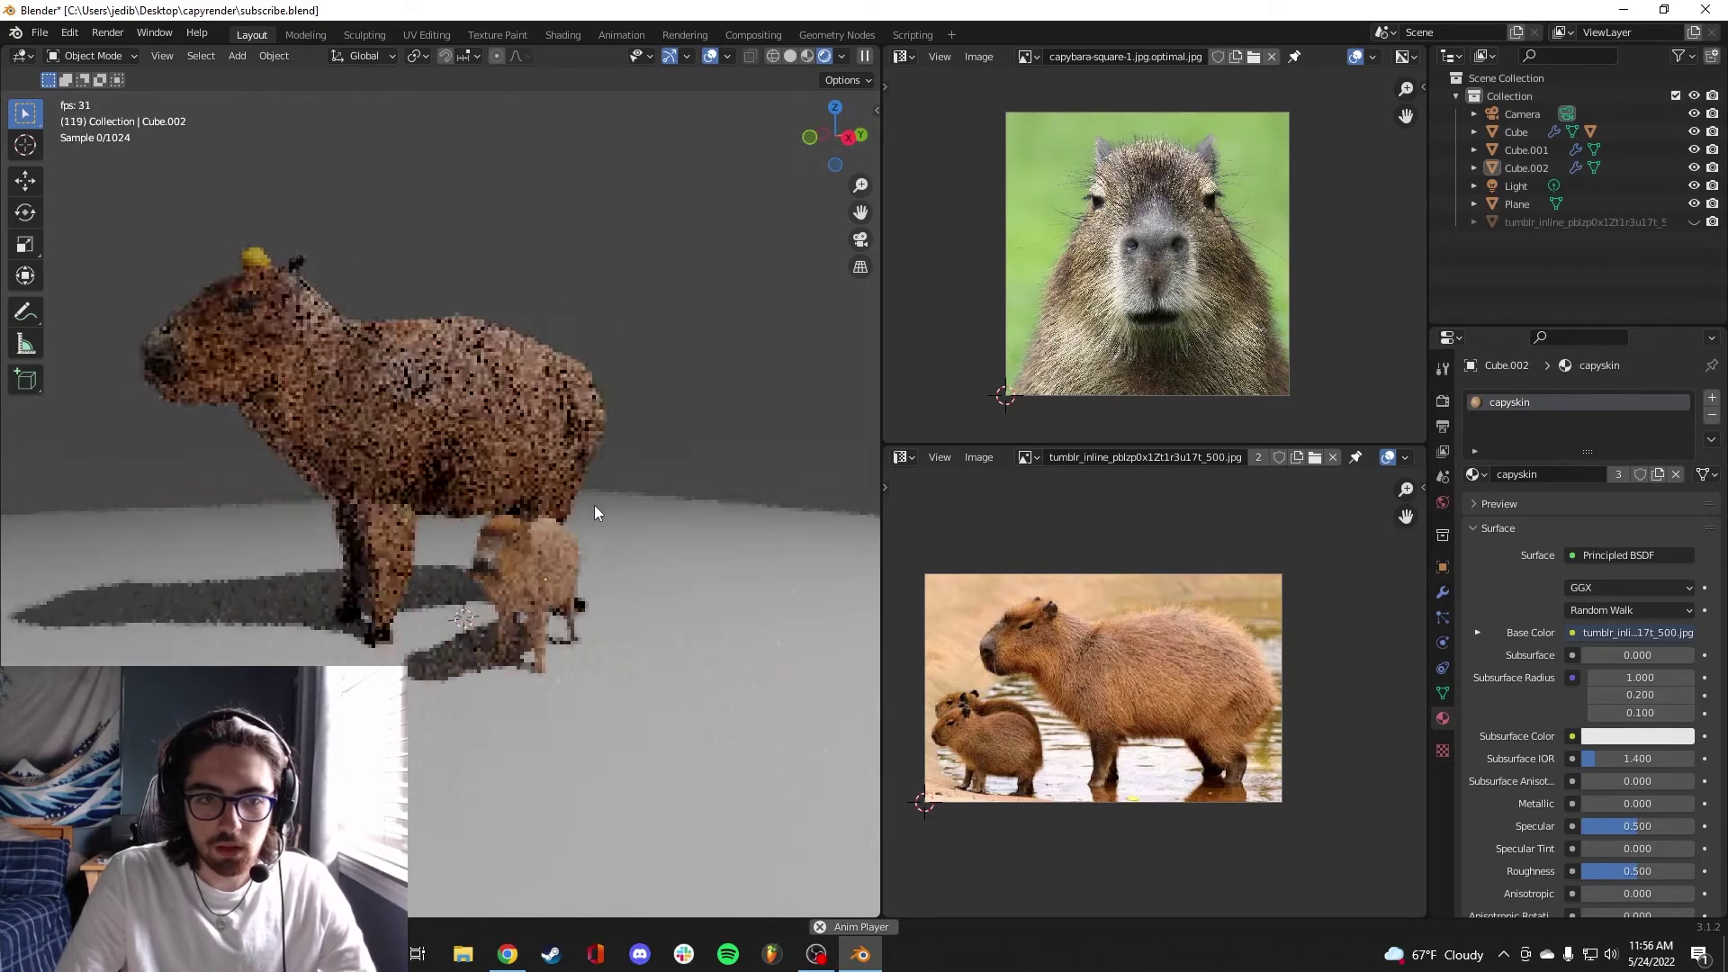
pyautogui.click(255, 259)
pyautogui.moveTo(293, 275); pyautogui.dragTo(363, 308, button='middle')
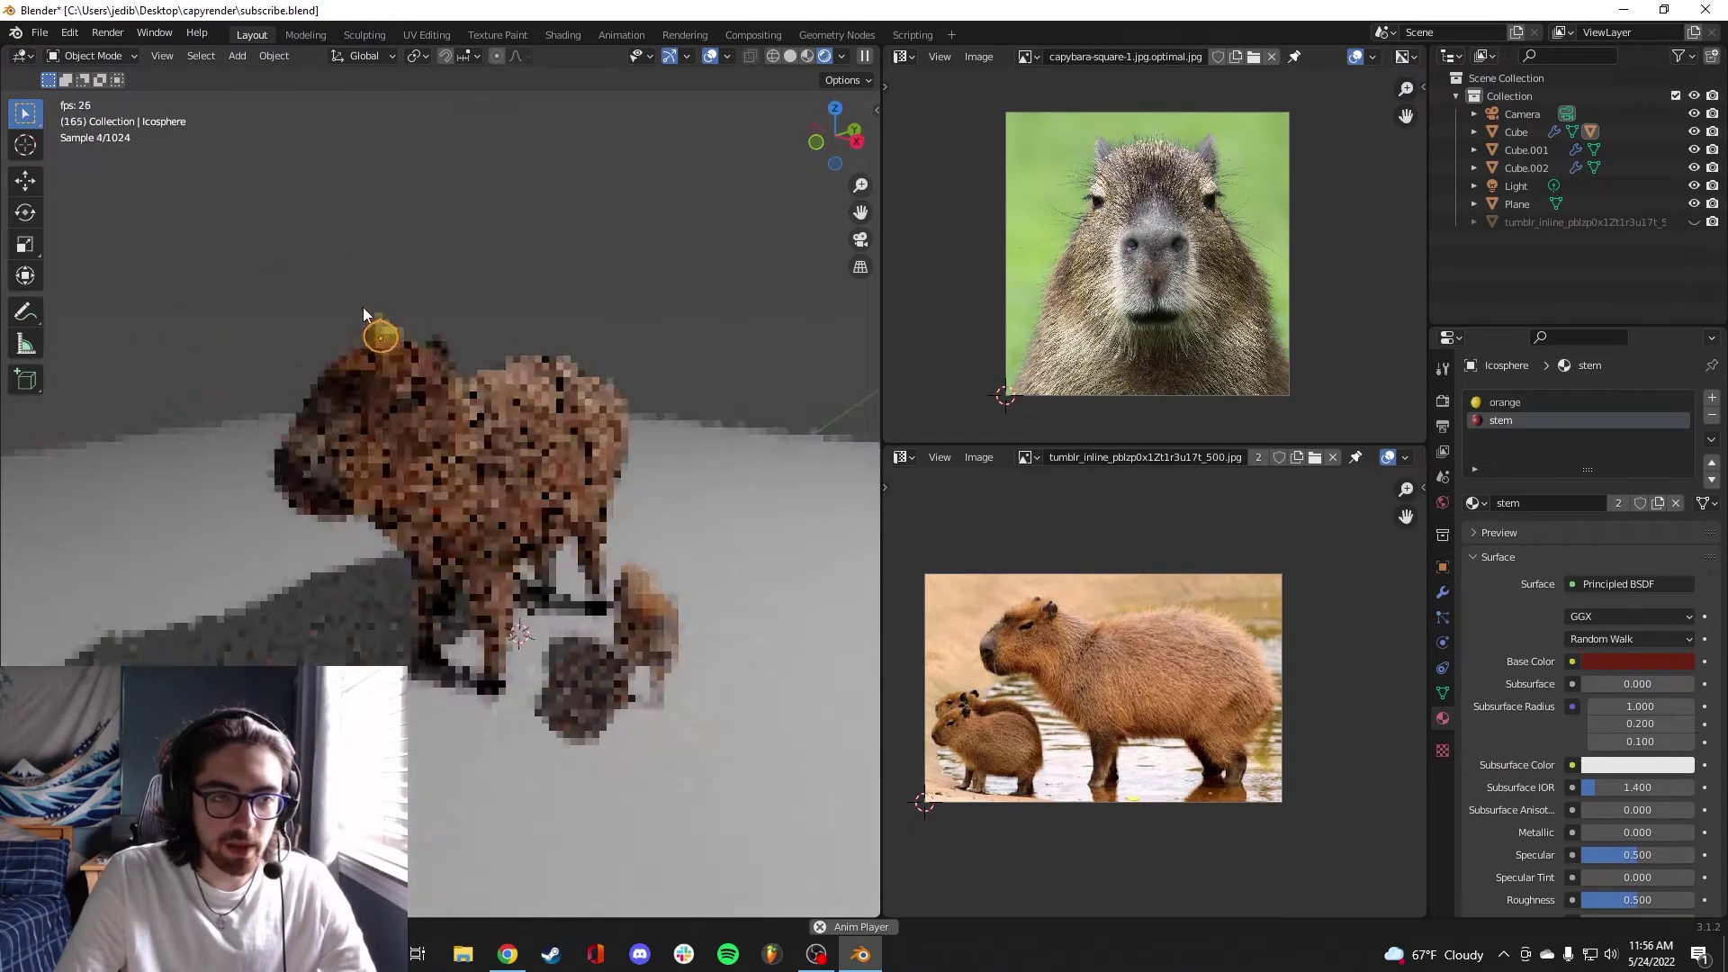
pyautogui.hotkey('shift', 'd')
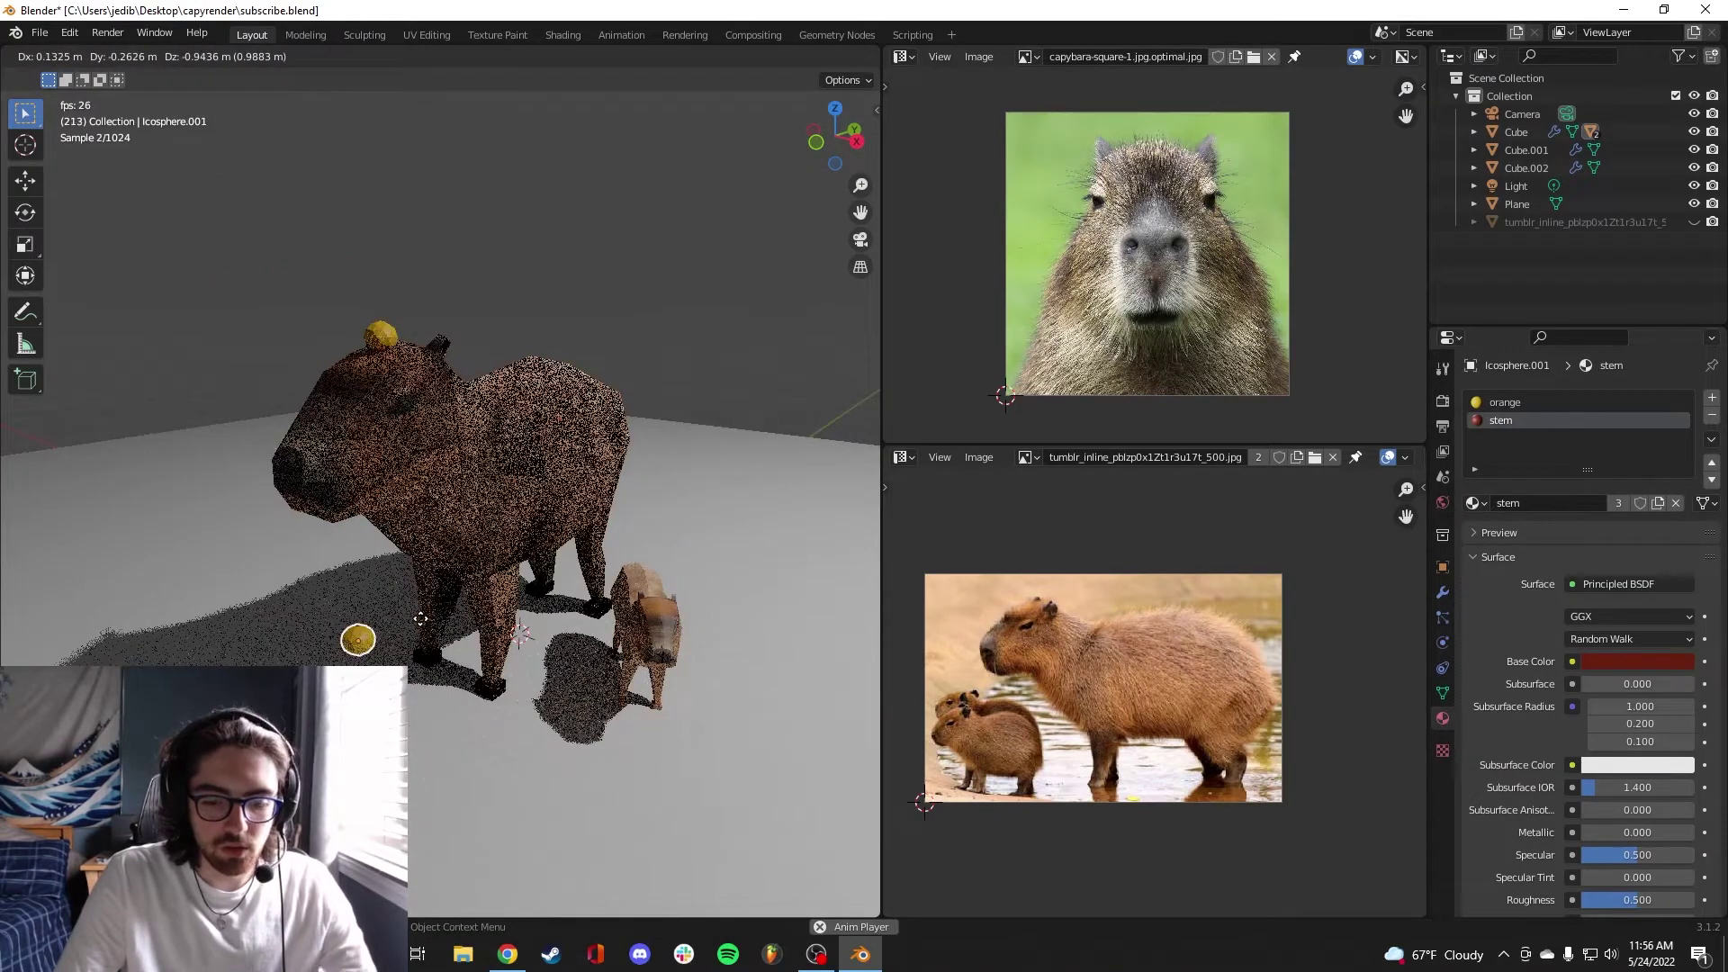
pyautogui.press('z')
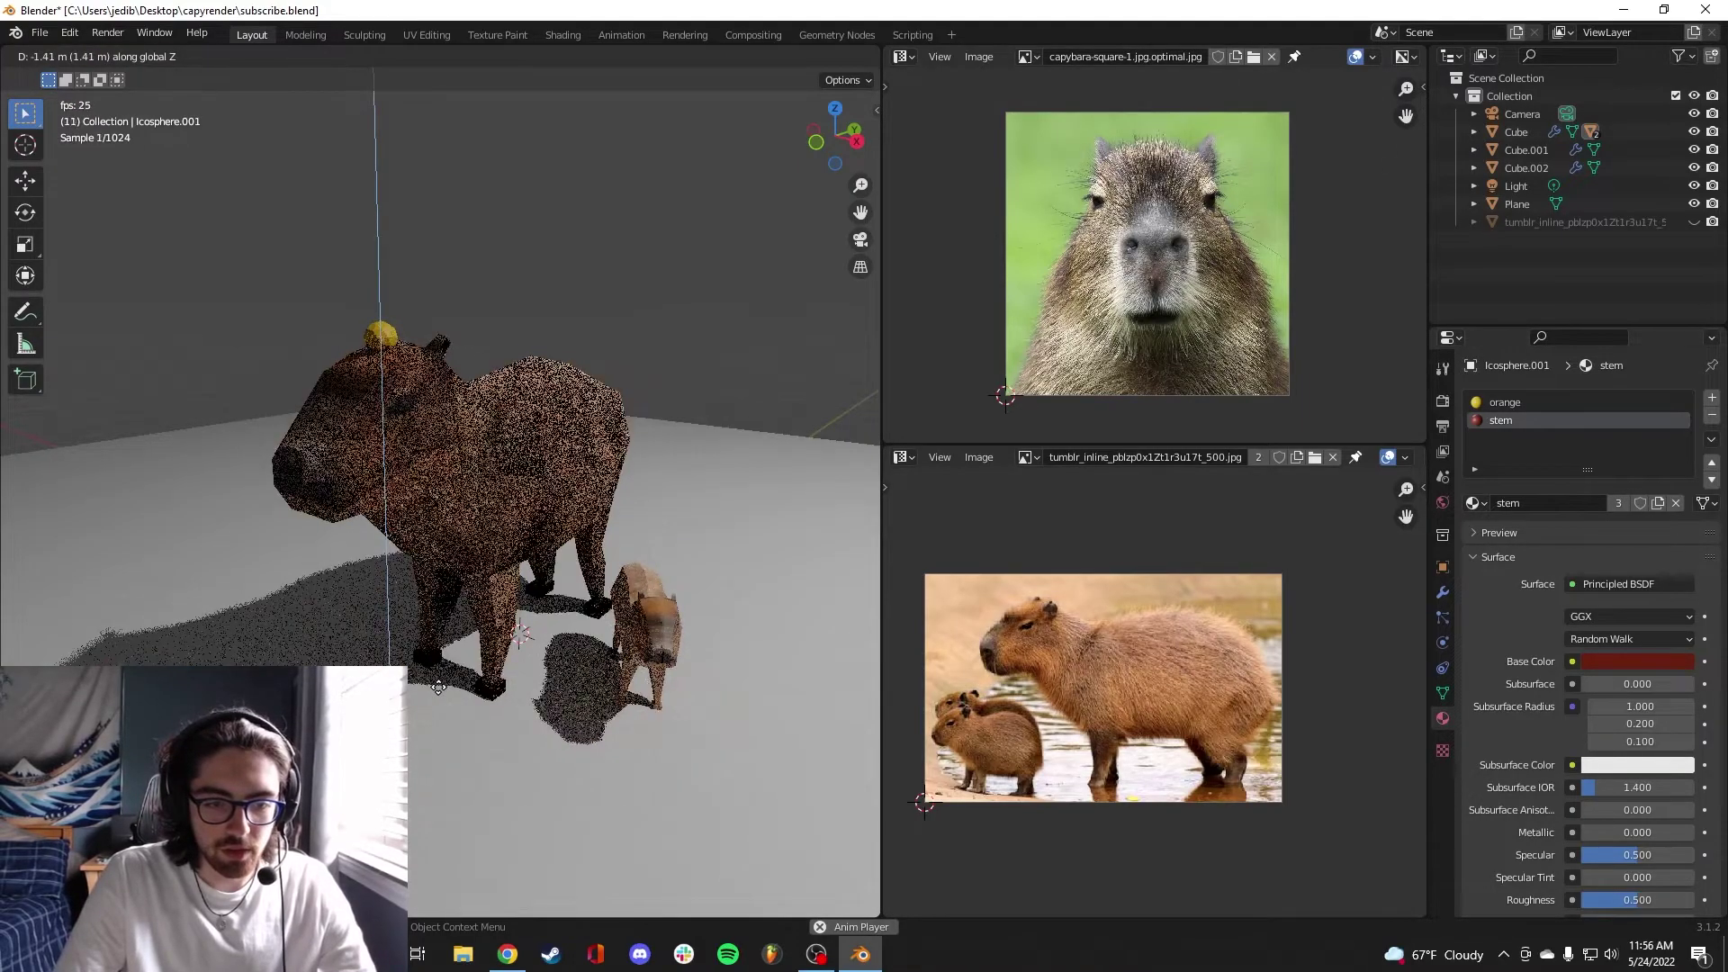
pyautogui.click(437, 684)
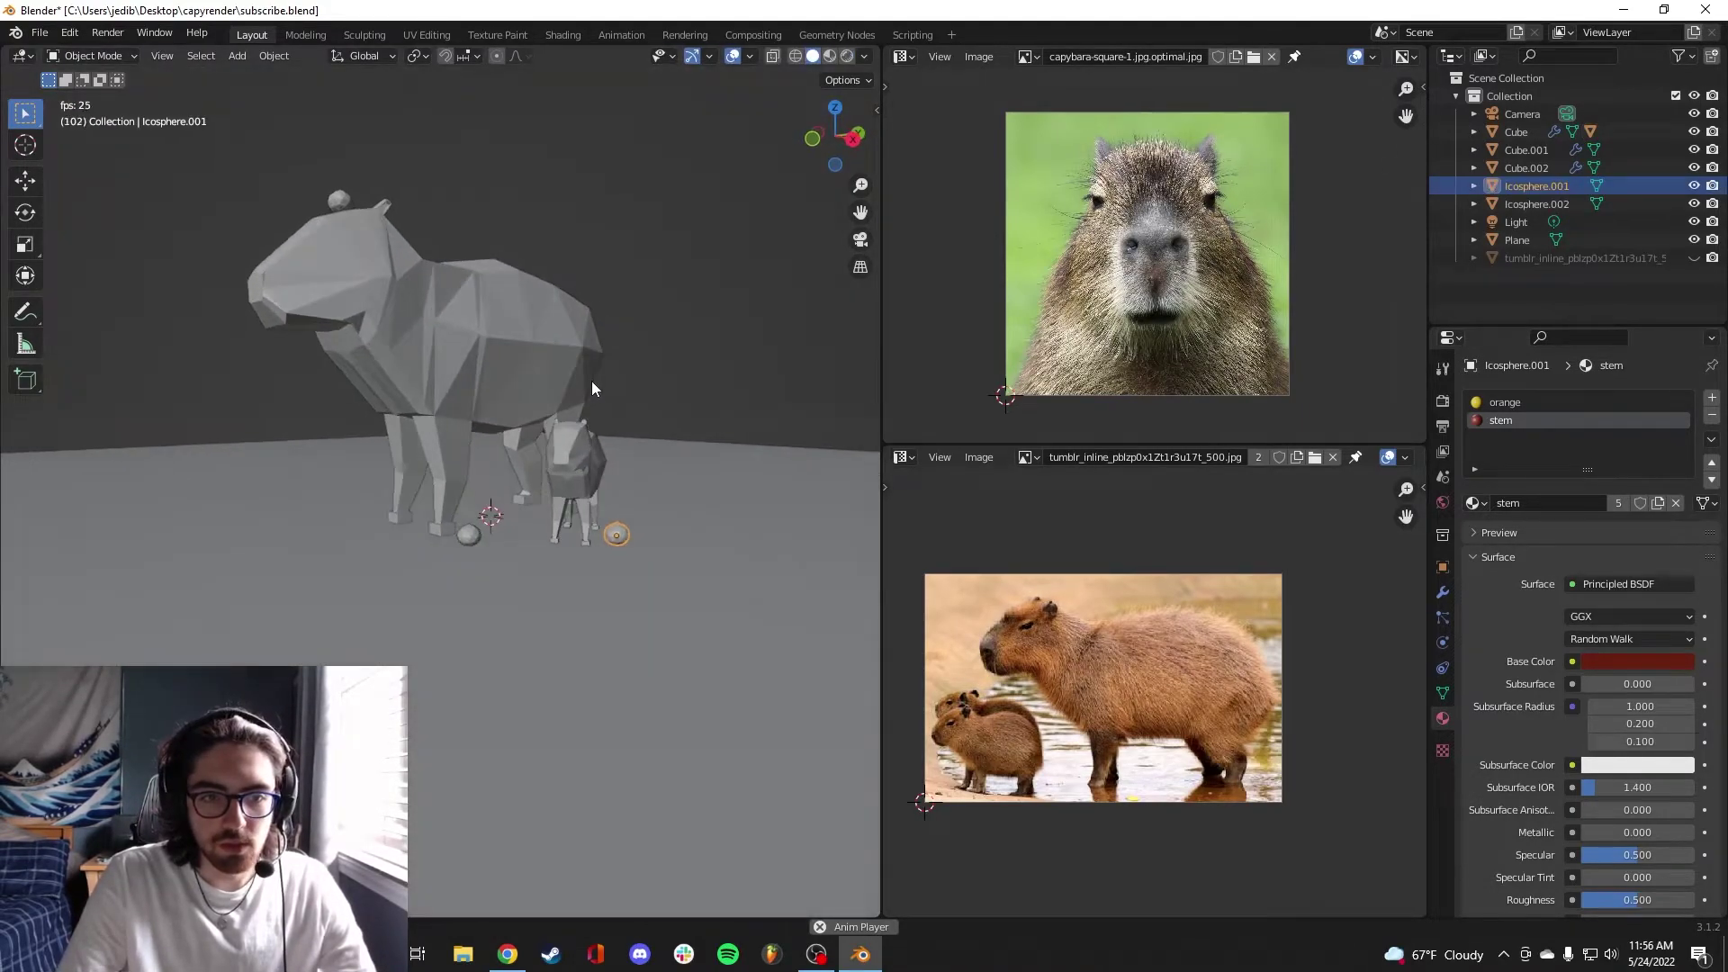
# Rotate the ground orange nearest the adult's front legs around the Z axis
pyautogui.click(495, 533)
pyautogui.moveTo(495, 531); pyautogui.dragTo(609, 511, button='middle')
pyautogui.scroll(3, 552, 517)
pyautogui.press('r')
pyautogui.press('z')
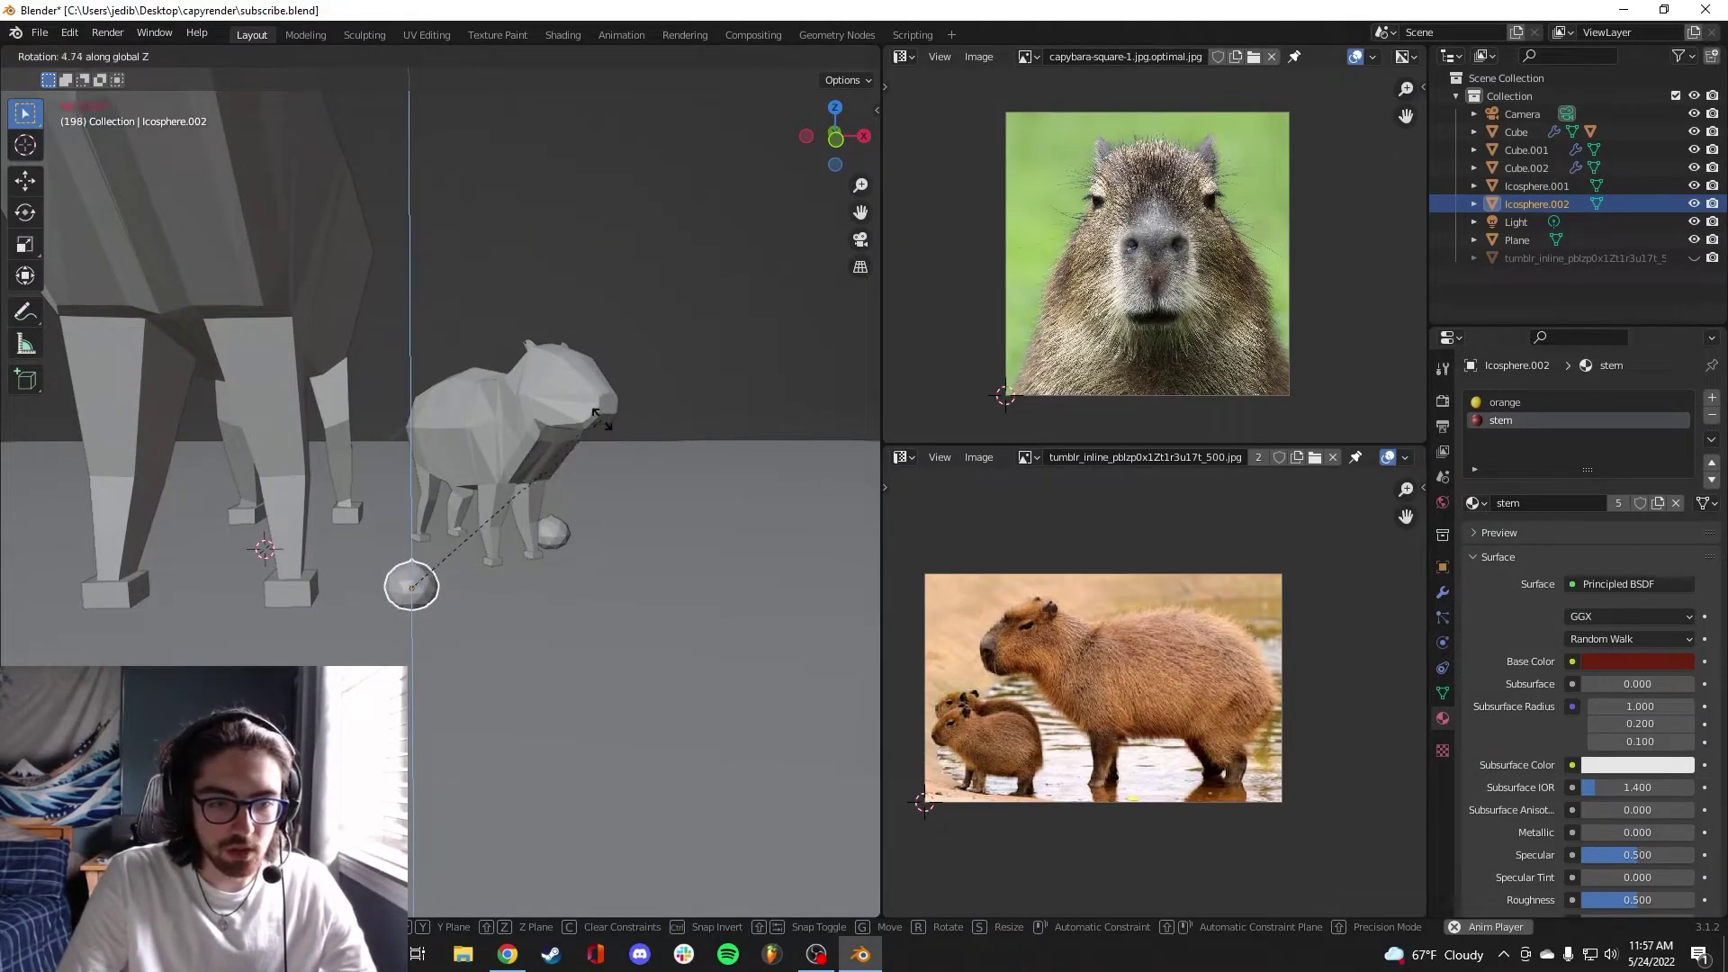
pyautogui.click(693, 514)
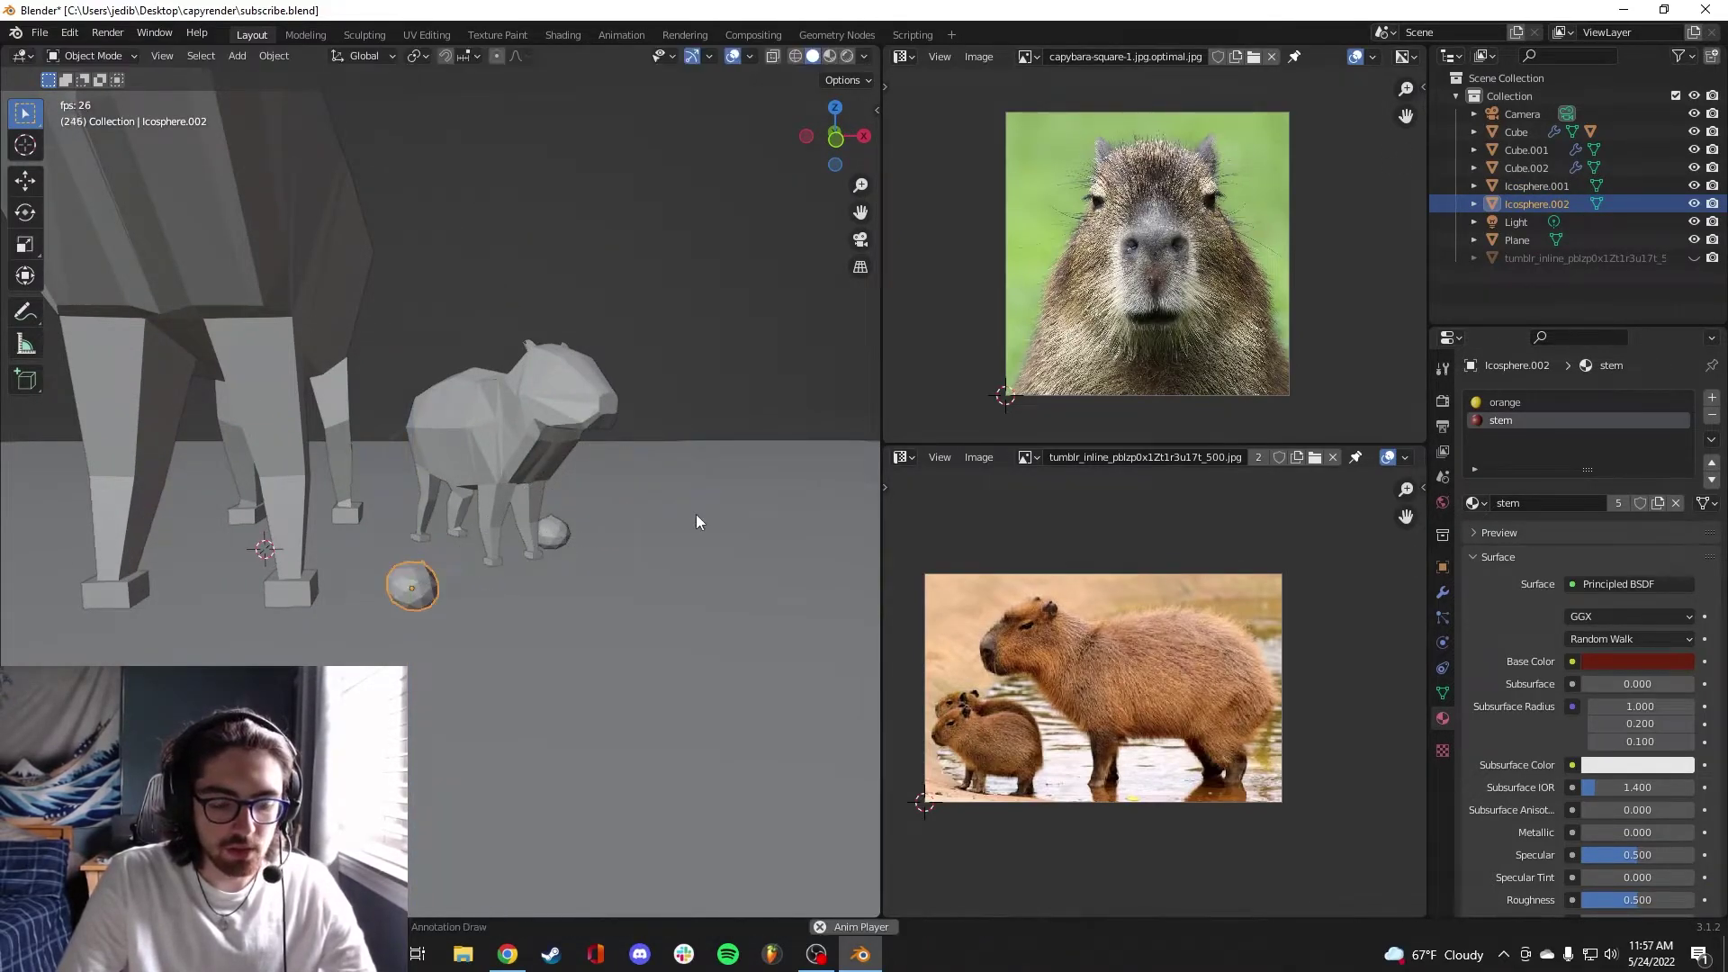
# Try a further rotation of the same ground orange around the Z axis
pyautogui.press('t')
pyautogui.press('z')
pyautogui.press('Escape')
pyautogui.press('r')
pyautogui.press('z')
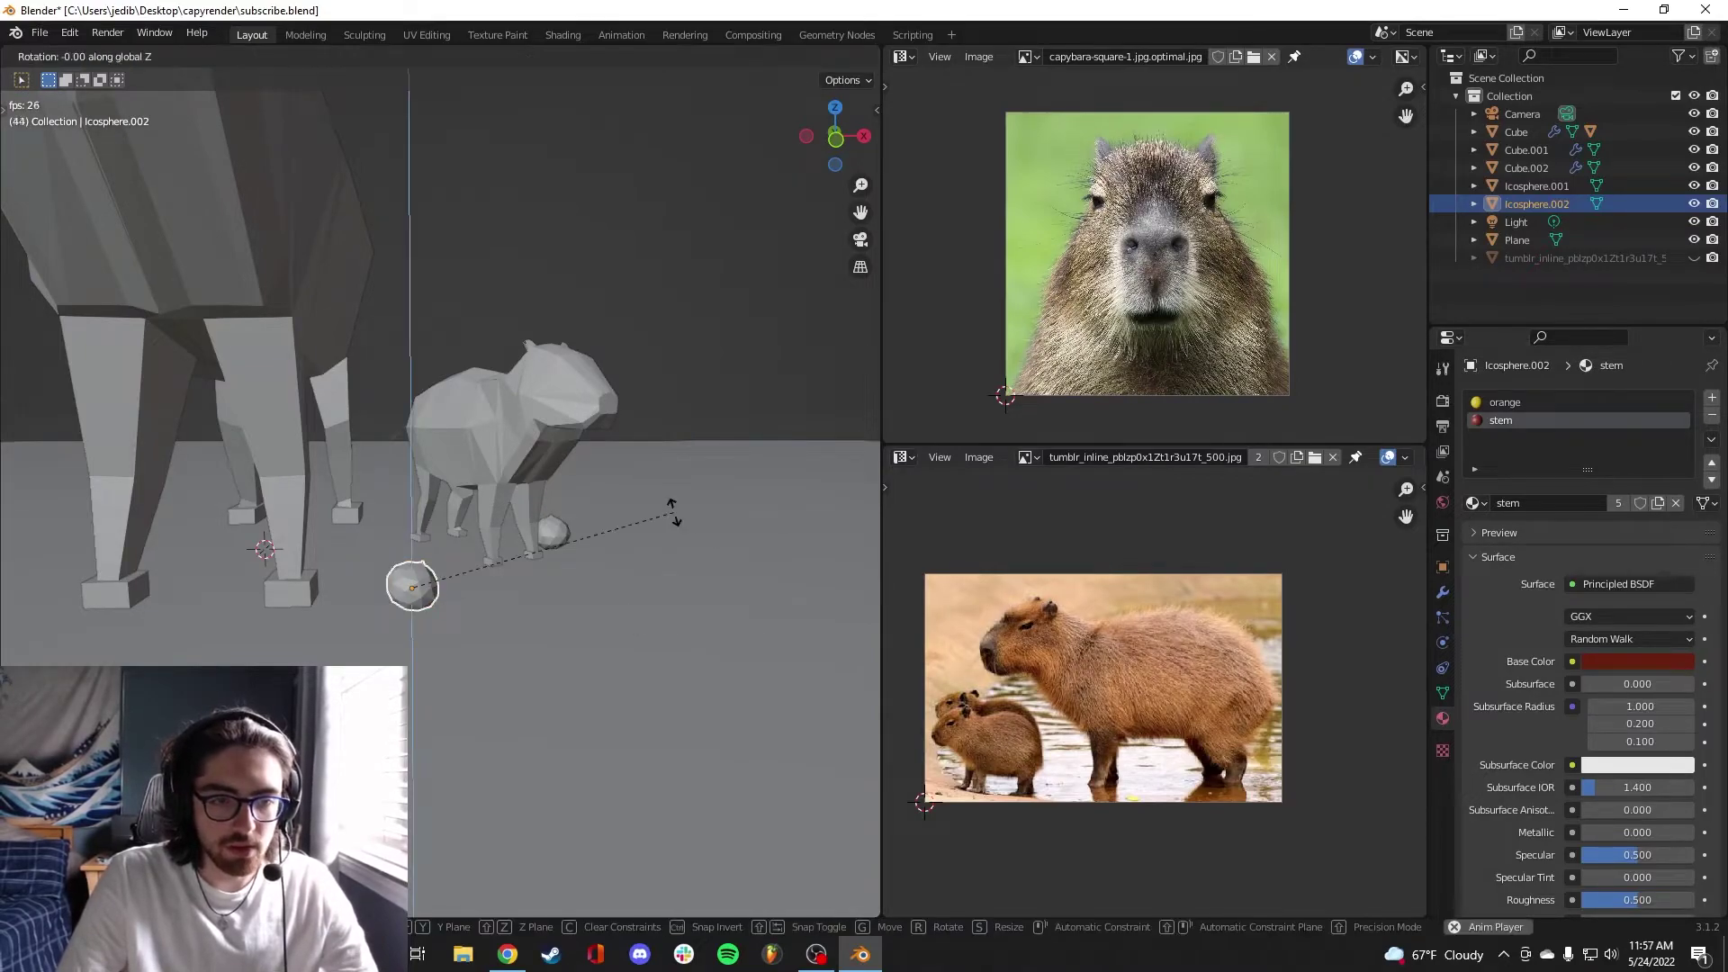
pyautogui.click(660, 594)
pyautogui.moveTo(677, 537); pyautogui.dragTo(614, 548, button='middle')
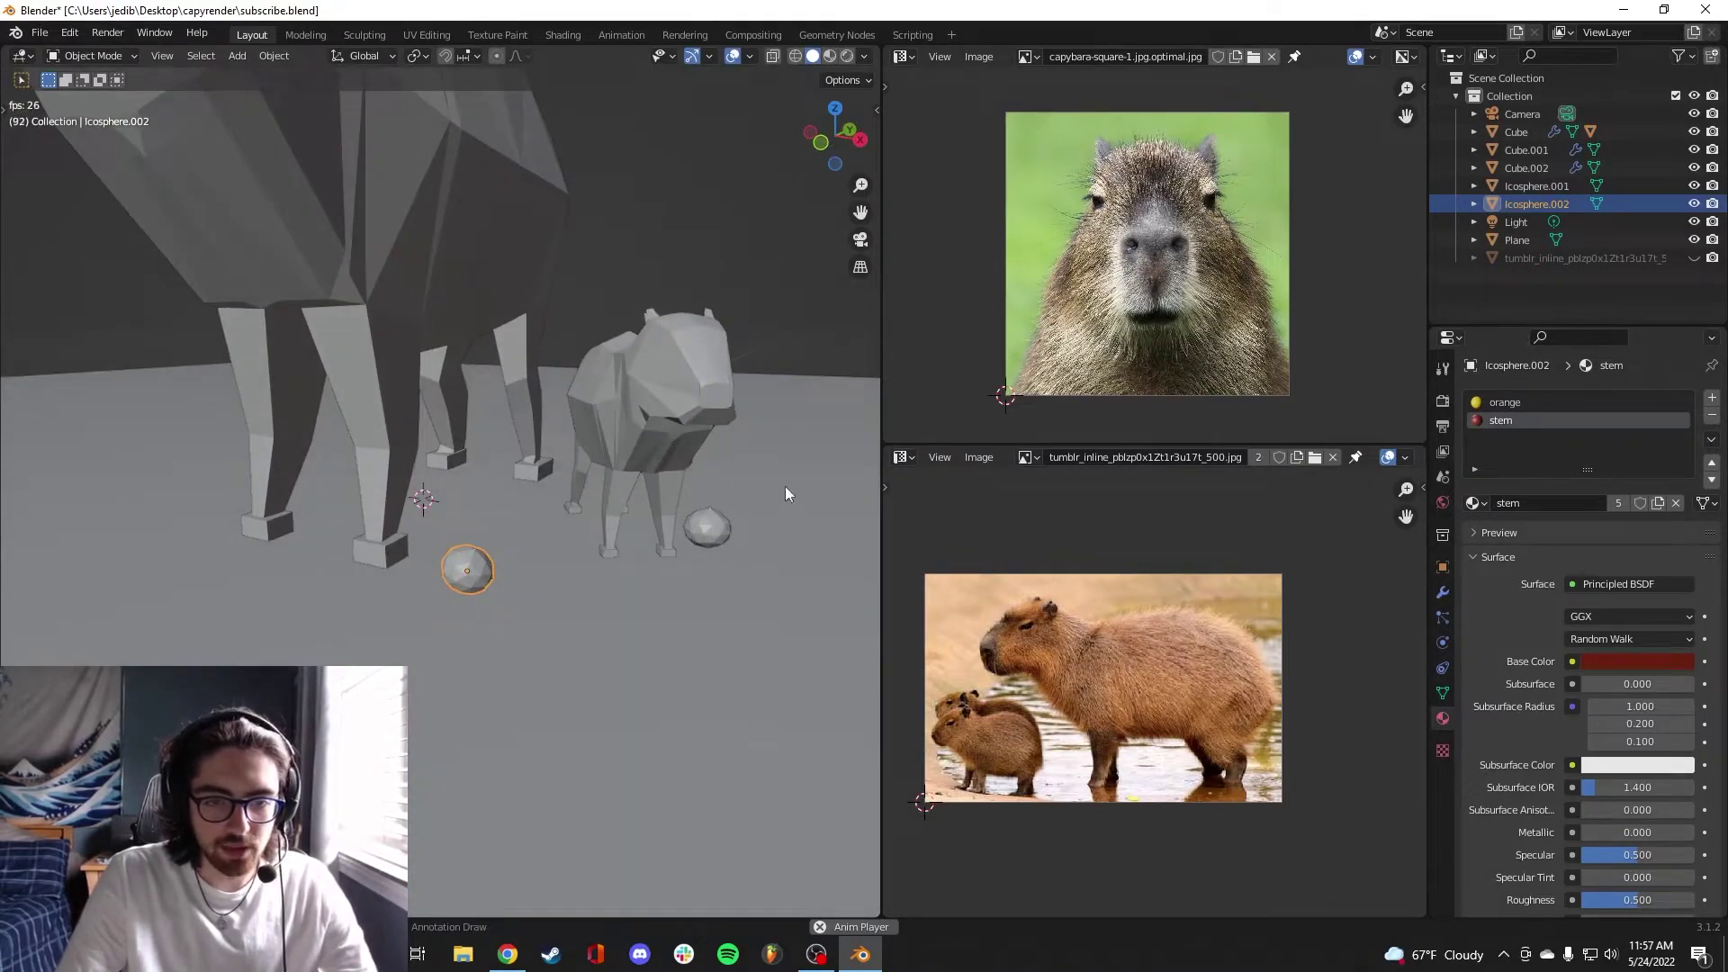
pyautogui.hotkey('ctrl', 'z')
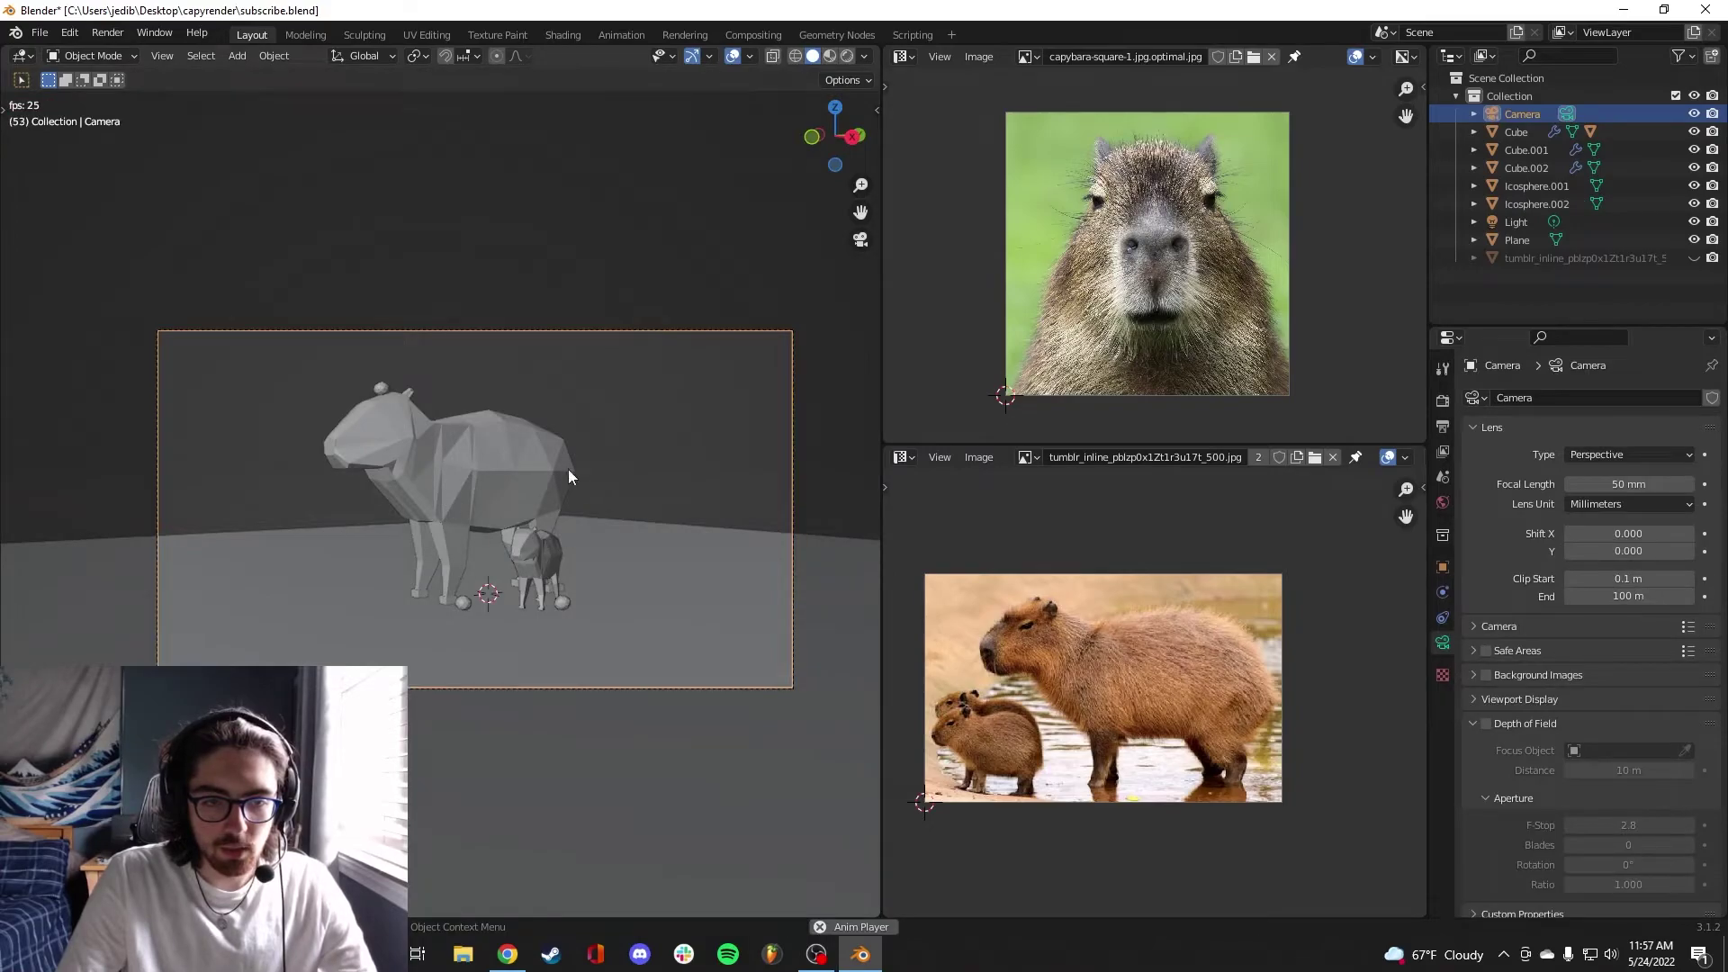
# Select the ground plane and preview the scene through the camera in Rendered shading
pyautogui.moveTo(569, 470); pyautogui.dragTo(479, 576, button='middle')
pyautogui.click(547, 421)
pyautogui.press('Tab')
pyautogui.press('Tab')
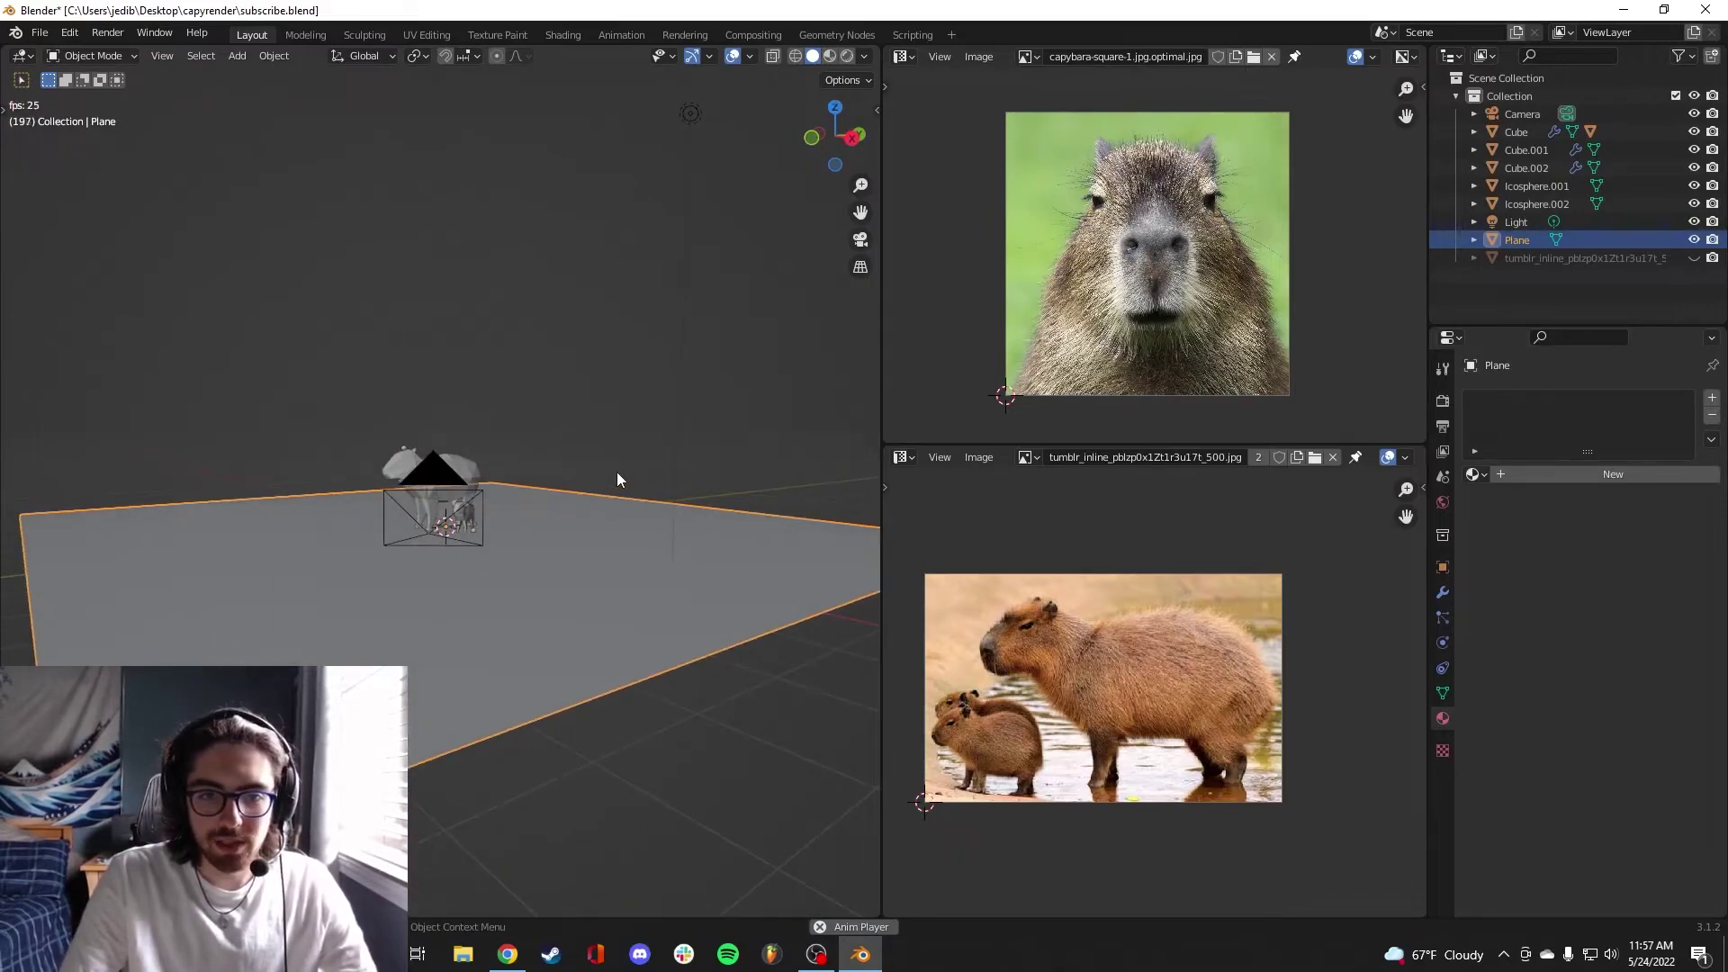
pyautogui.moveTo(515, 436)
pyautogui.mouseDown(button='middle')
pyautogui.moveTo(479, 453)
pyautogui.moveTo(533, 462)
pyautogui.mouseUp(button='middle')
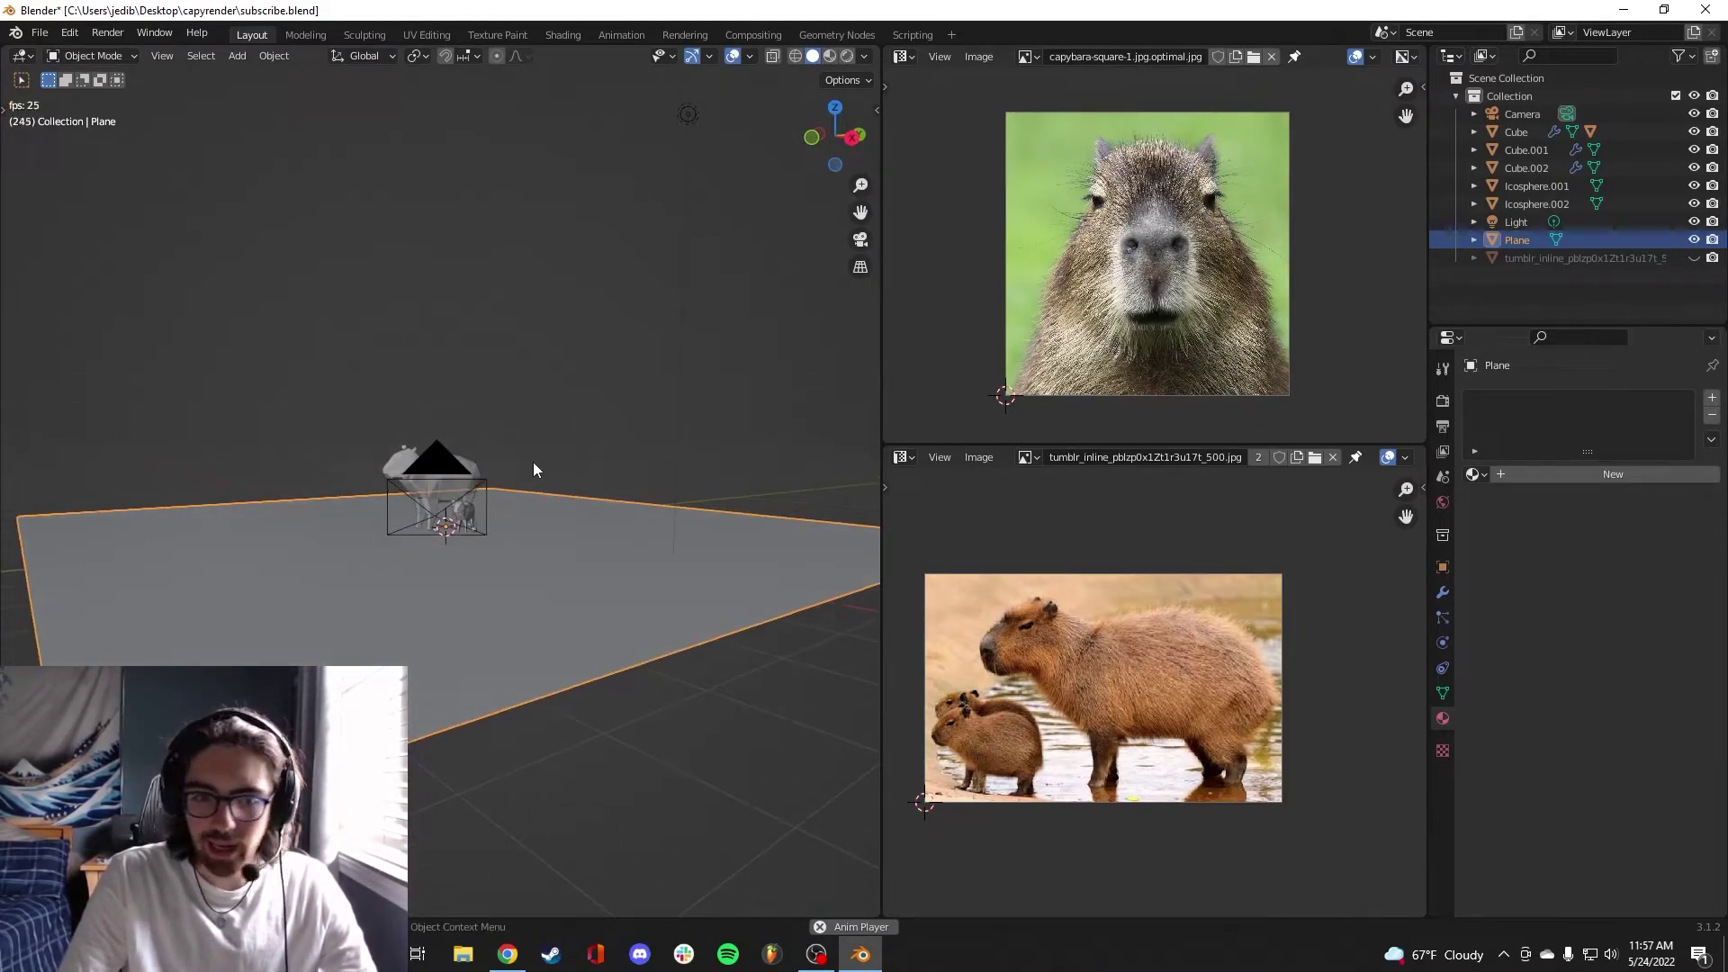
pyautogui.press('KP_0')
pyautogui.press('z')
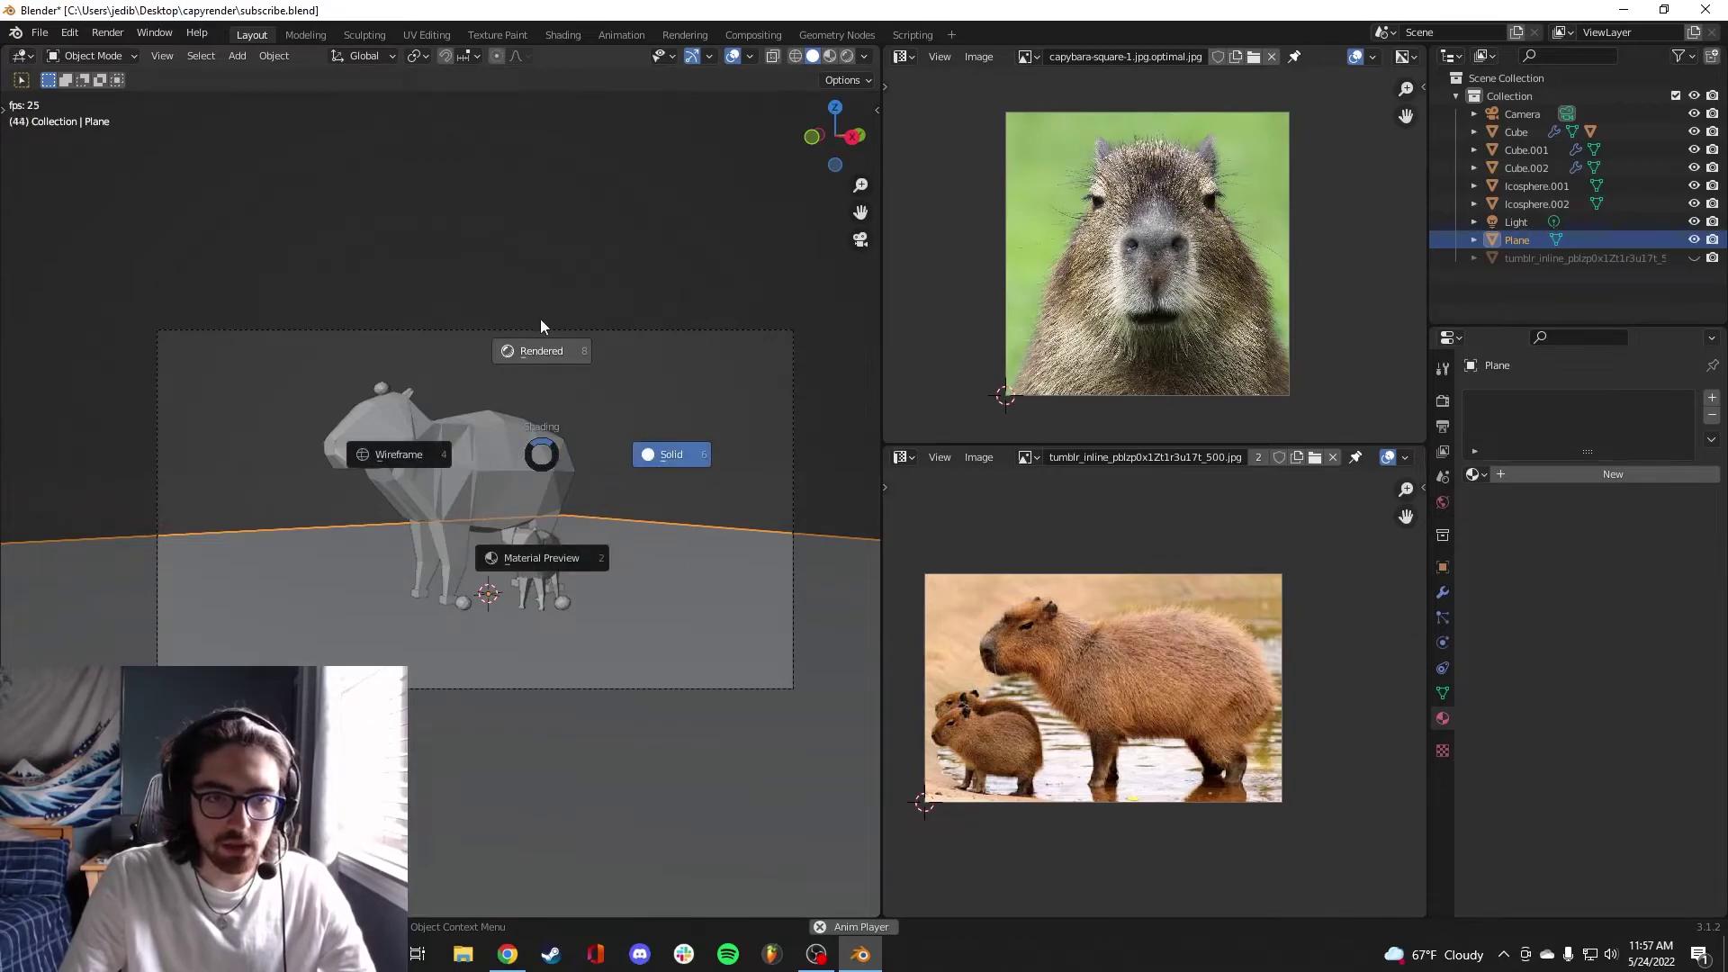
pyautogui.click(541, 321)
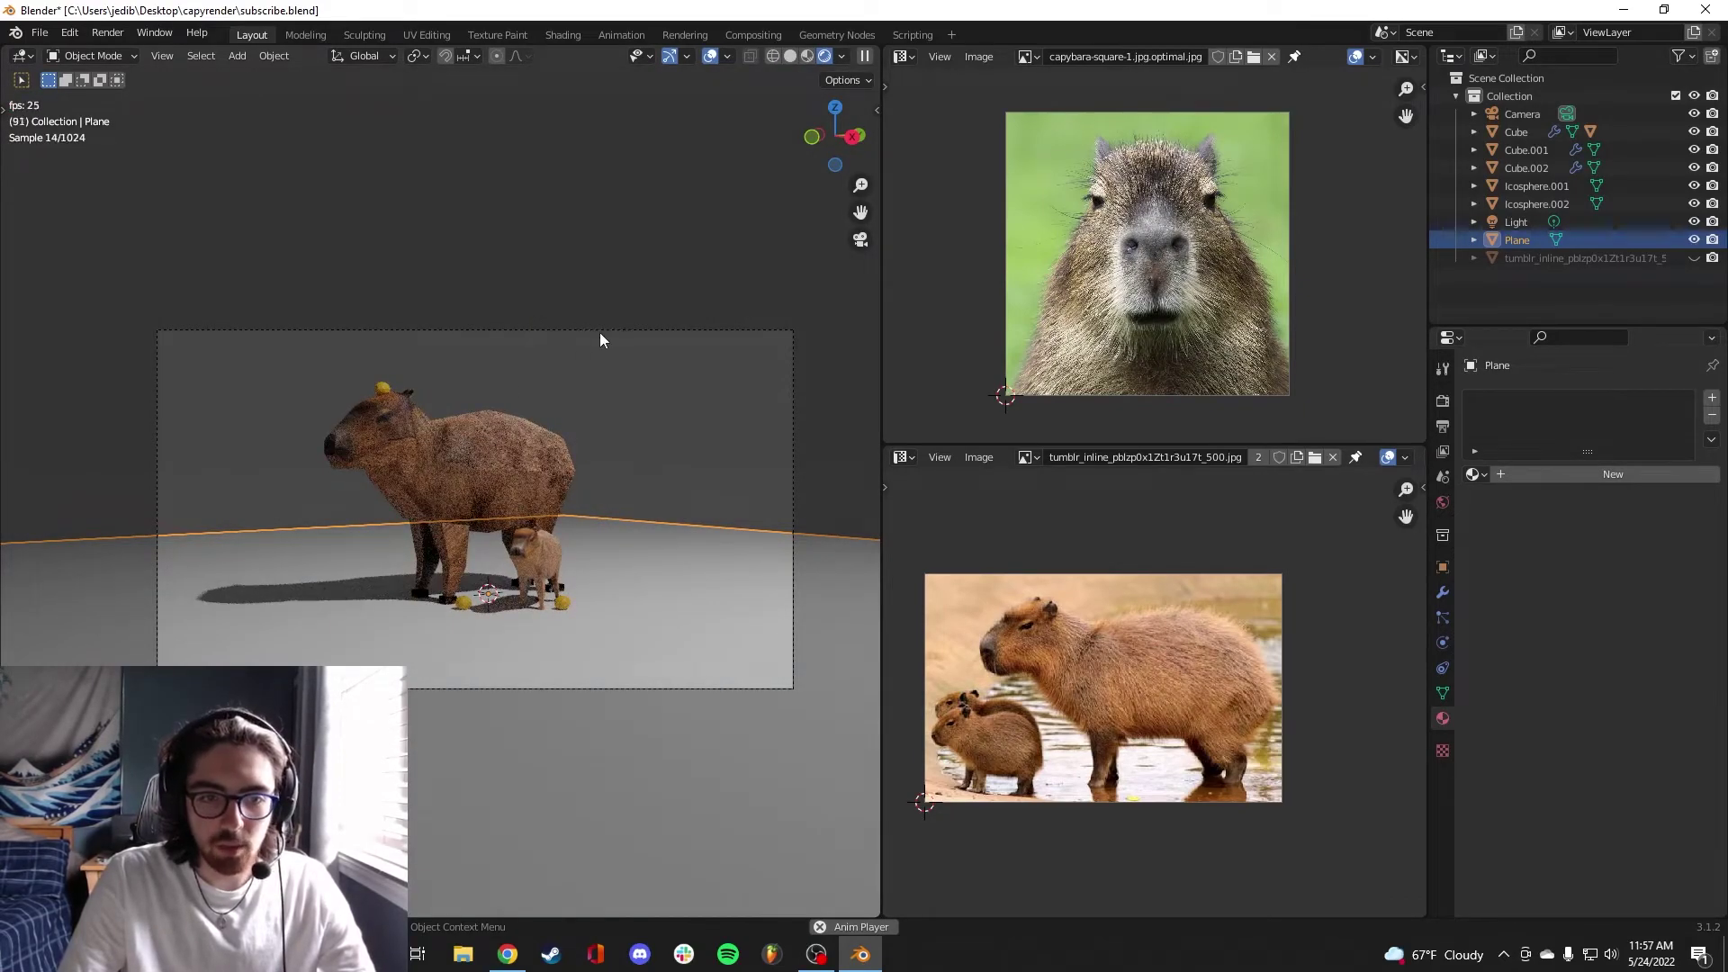
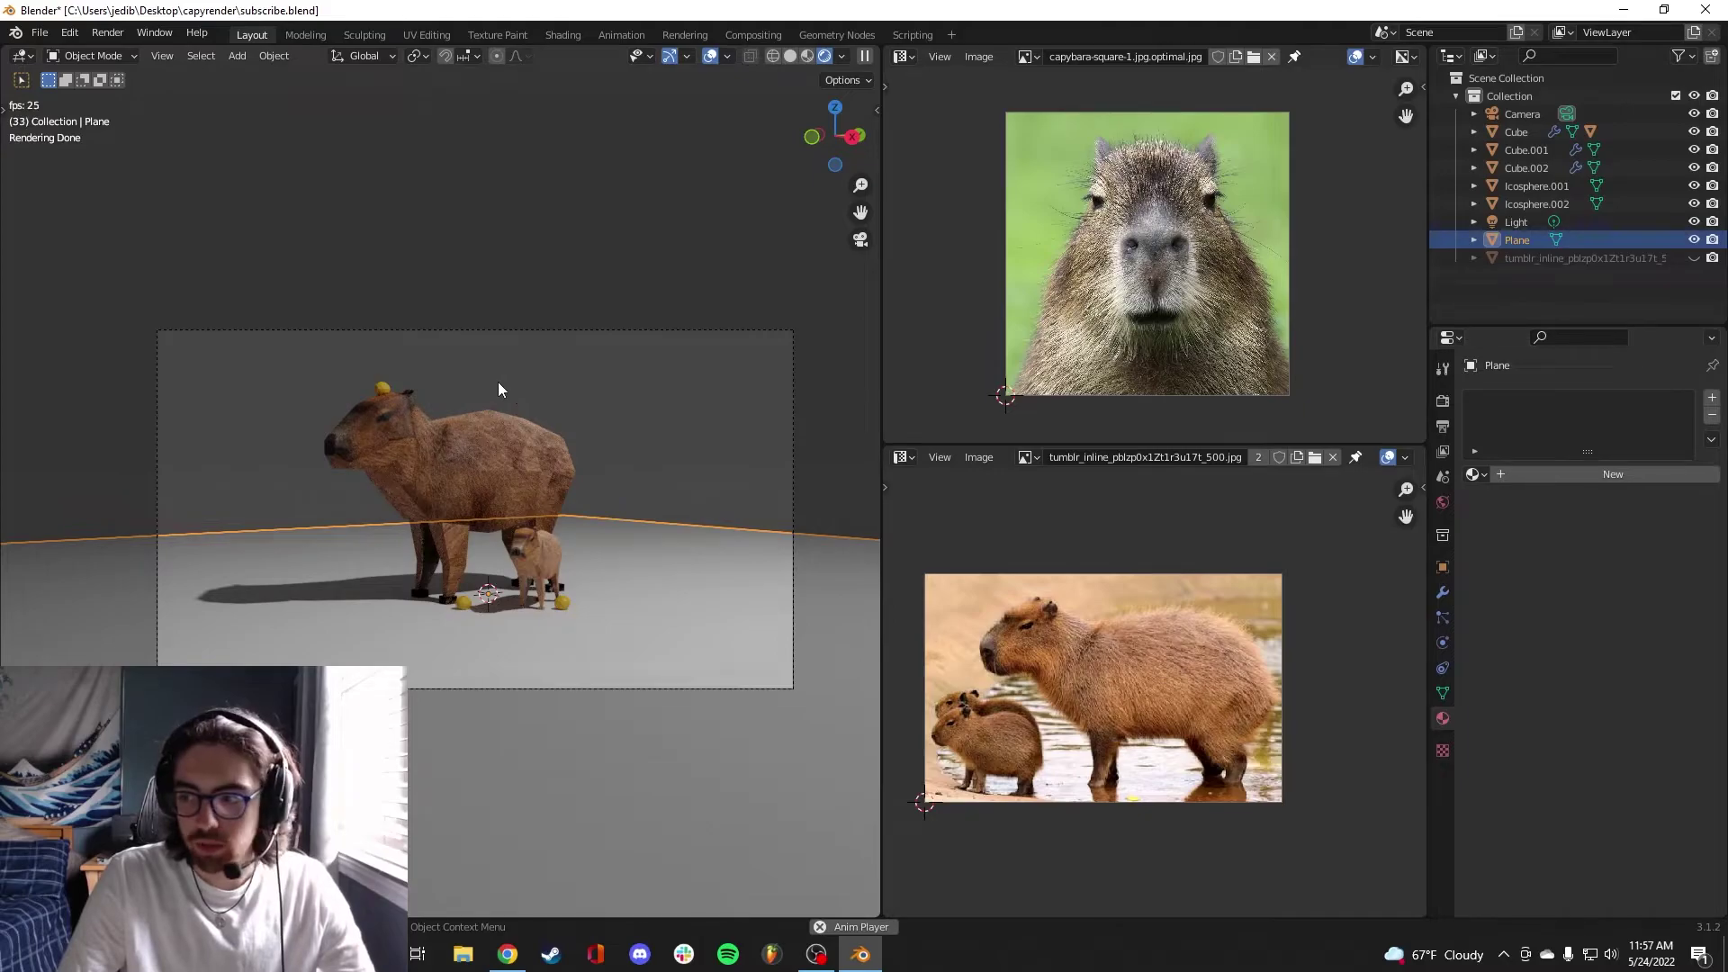
# Switch to Chrome, search for "hdrihaven" in a new tab and open the Poly Haven site
pyautogui.moveTo(483, 446); pyautogui.dragTo(502, 515, button='middle')
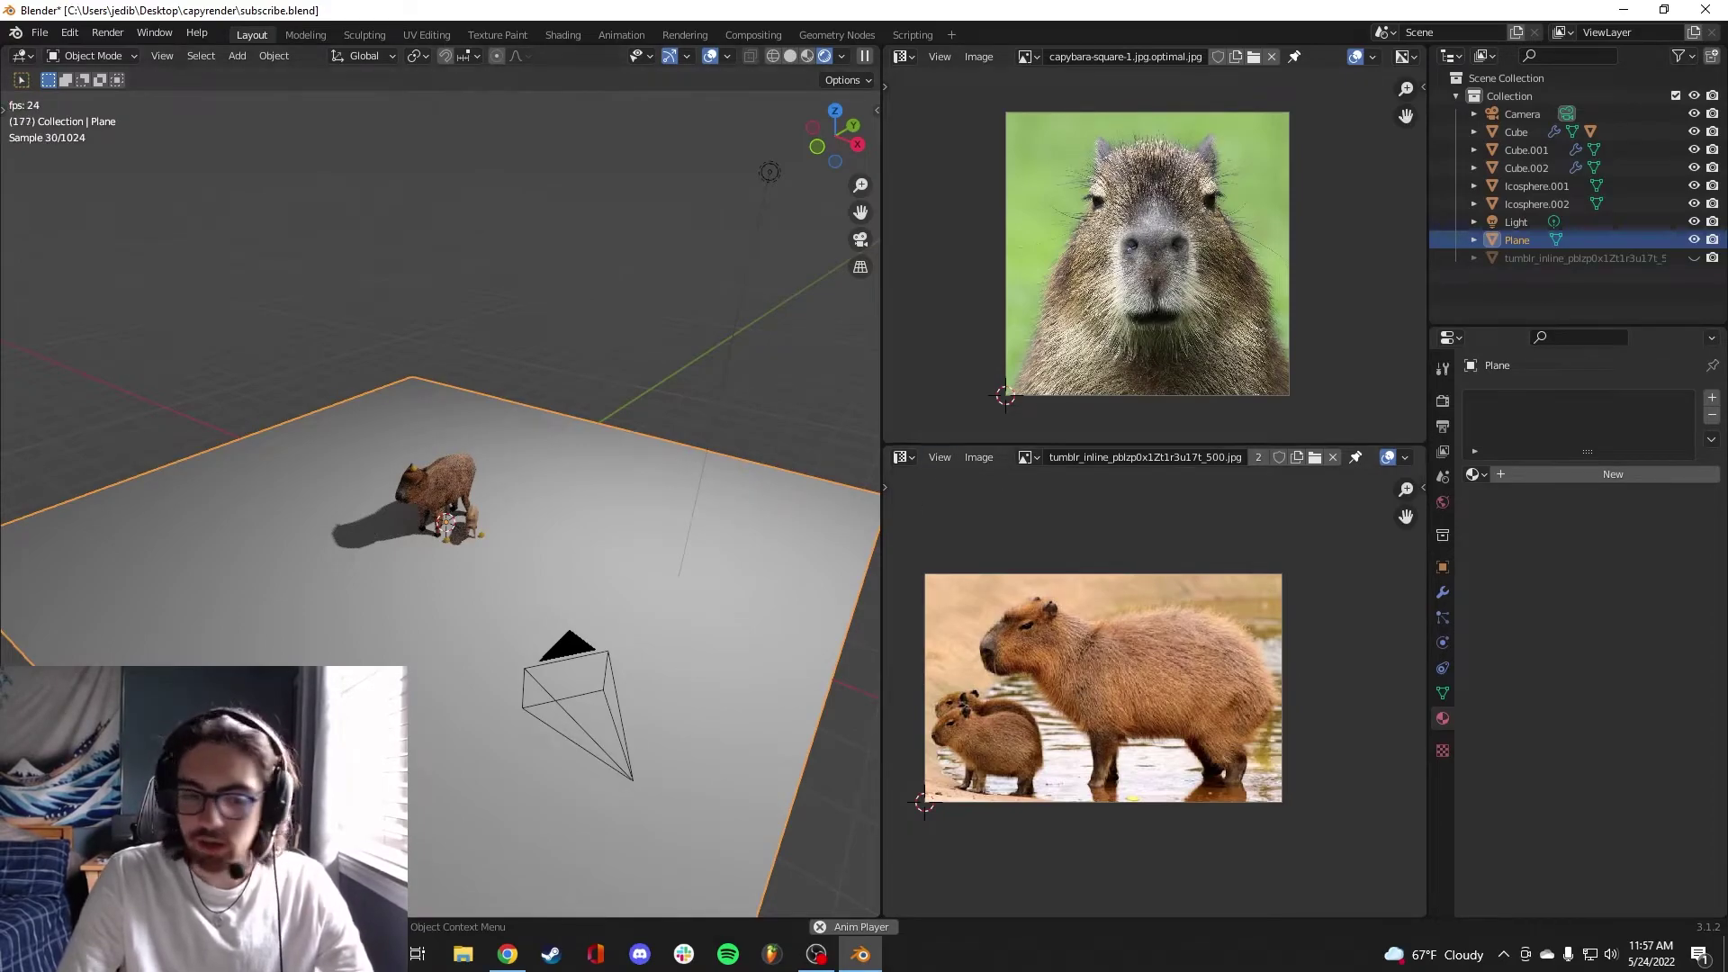
pyautogui.click(509, 955)
pyautogui.click(242, 15)
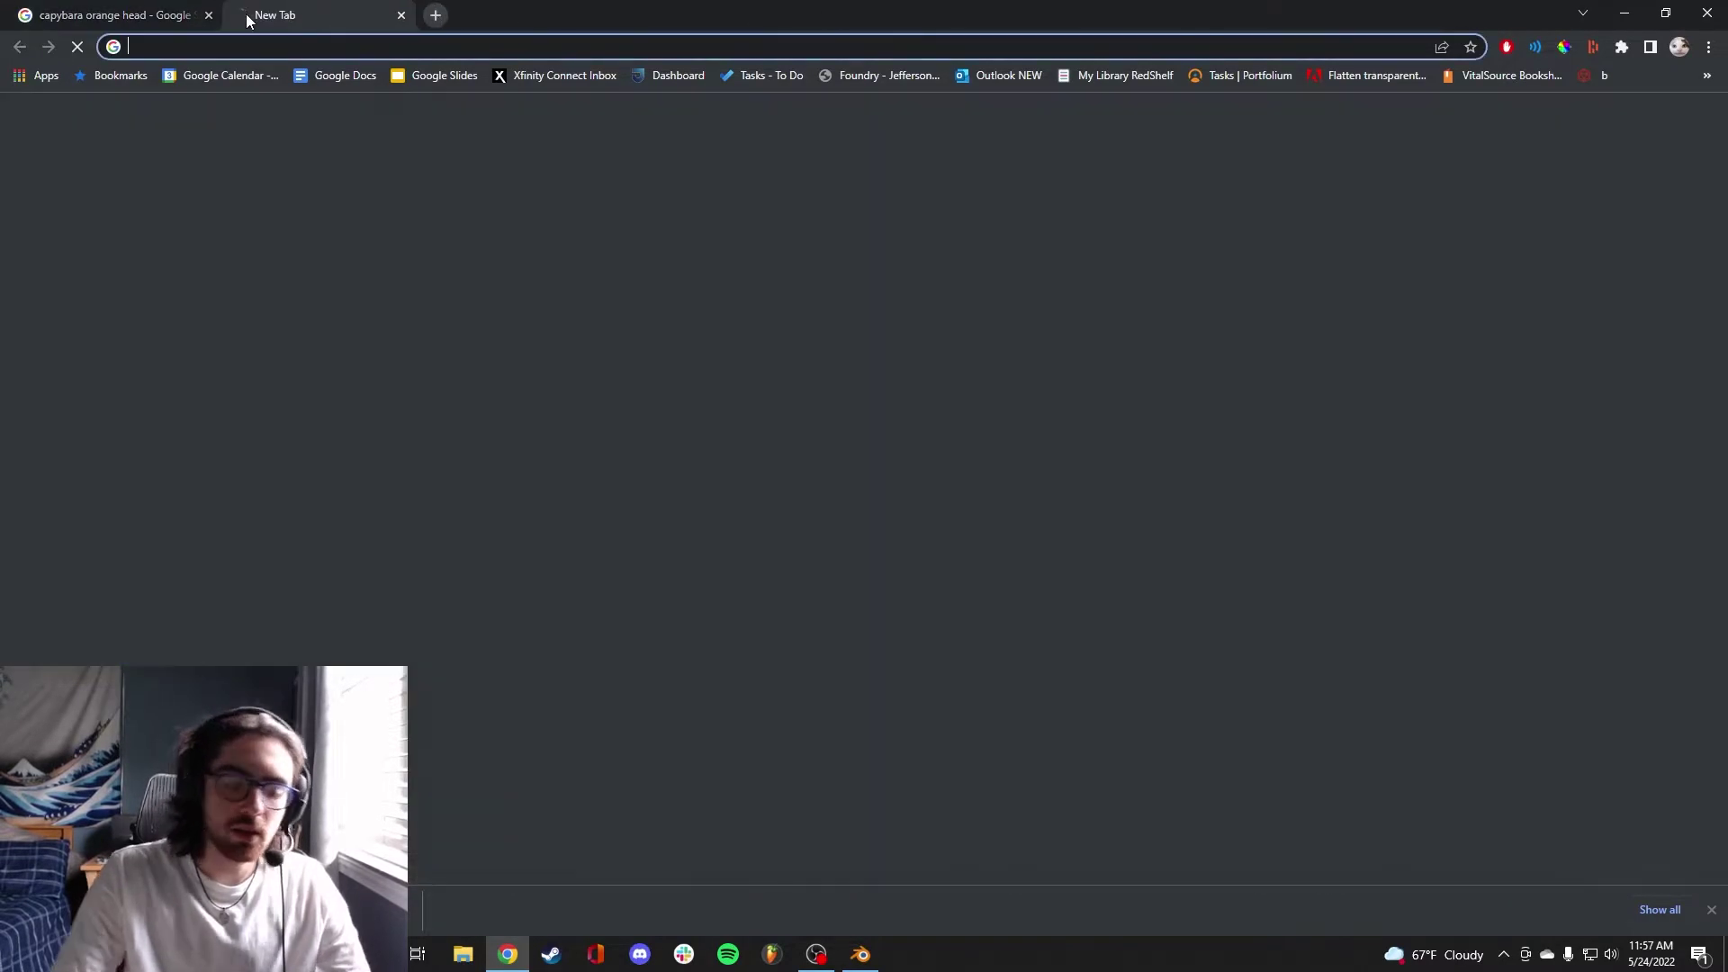
pyautogui.write('hdrihaven')
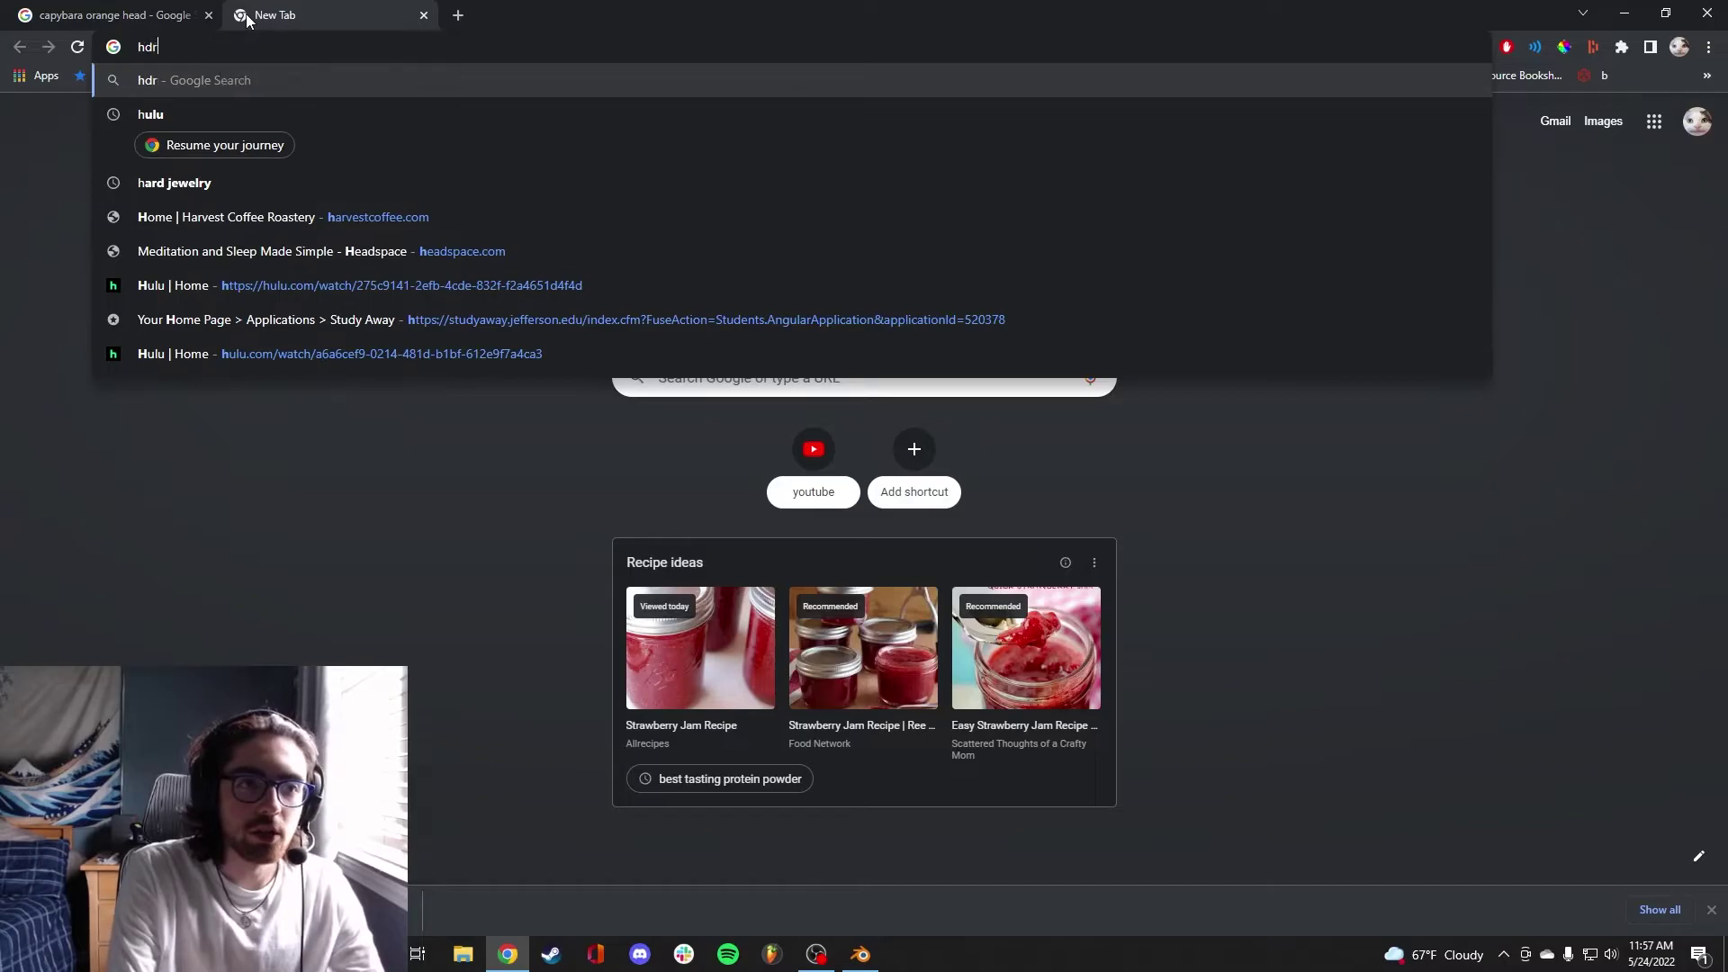
pyautogui.press('Return')
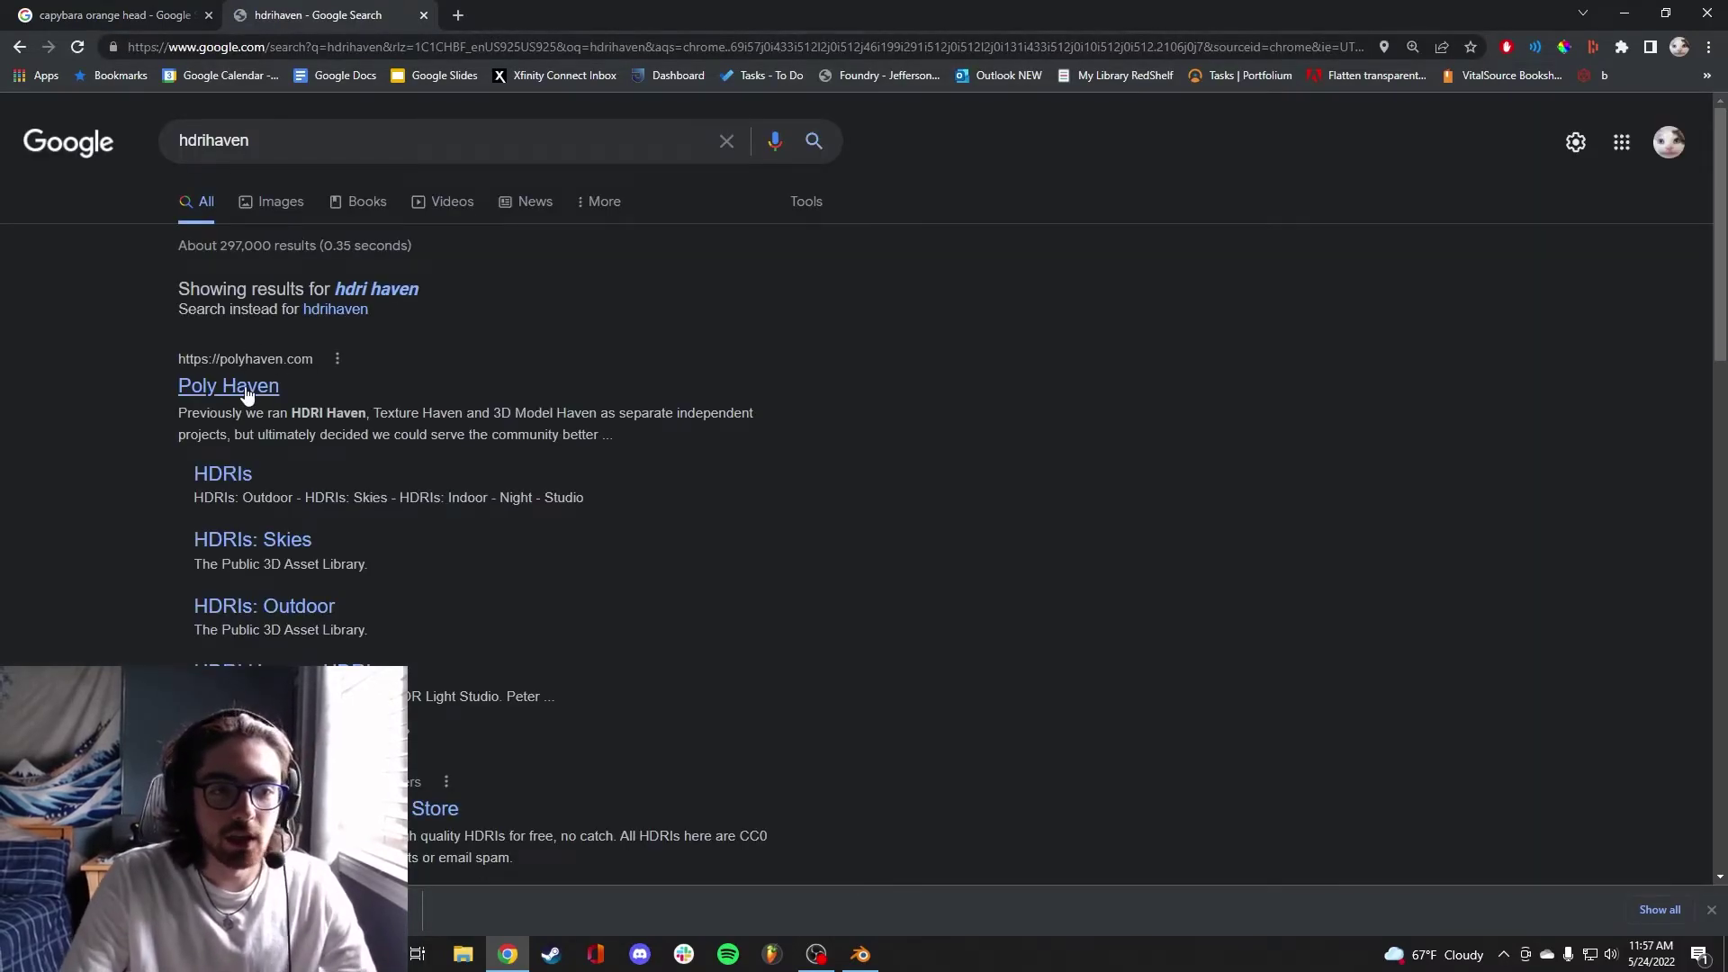
pyautogui.click(228, 385)
# Browse Poly Haven's HDRIs and download the Stuttgart Hillside HDRI as a 4K EXR
pyautogui.scroll(-3, 925, 366)
pyautogui.scroll(3, 797, 363)
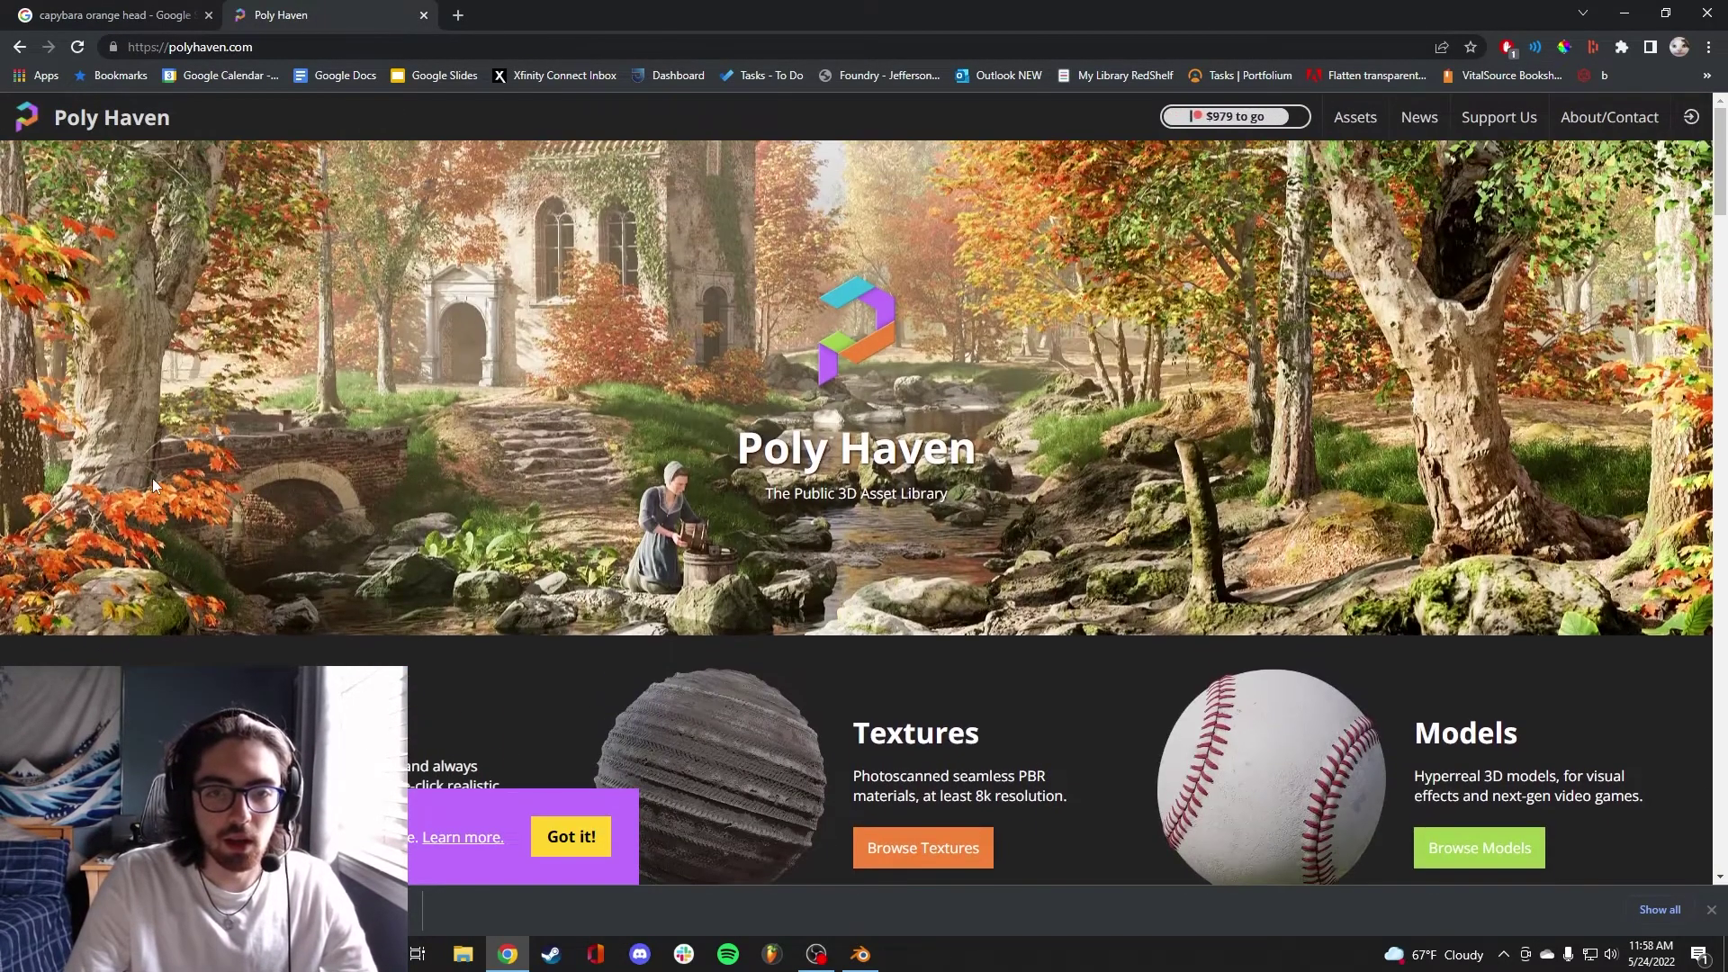
pyautogui.scroll(-3, 497, 450)
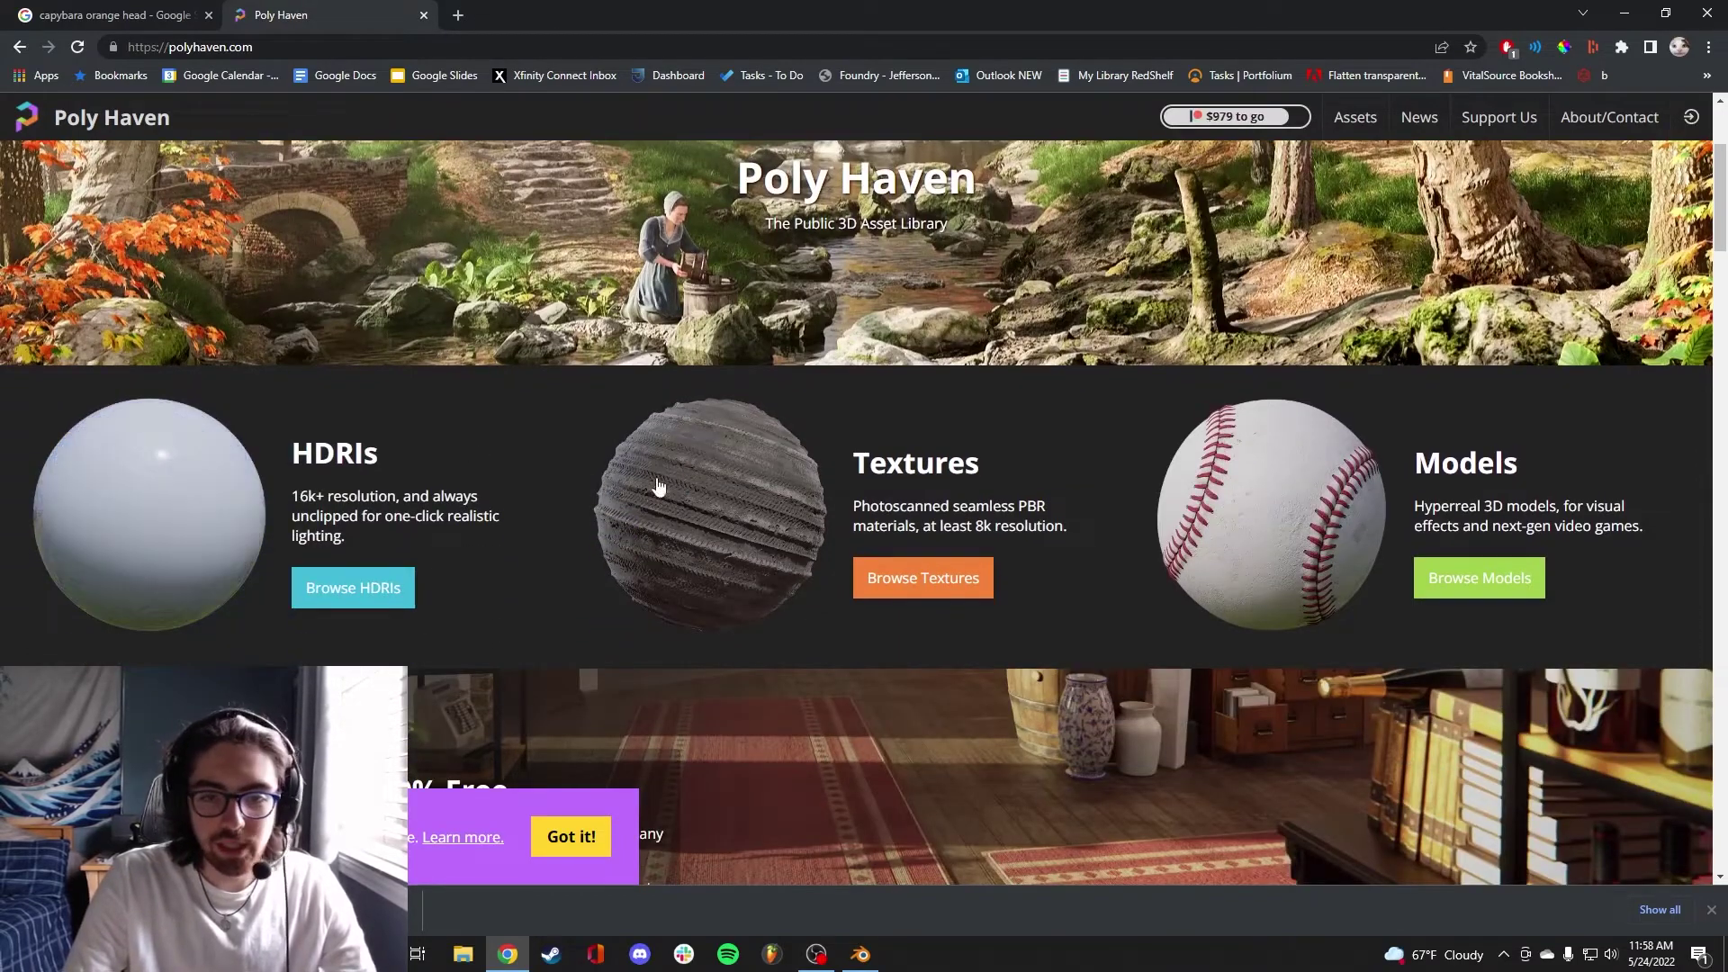
pyautogui.click(364, 601)
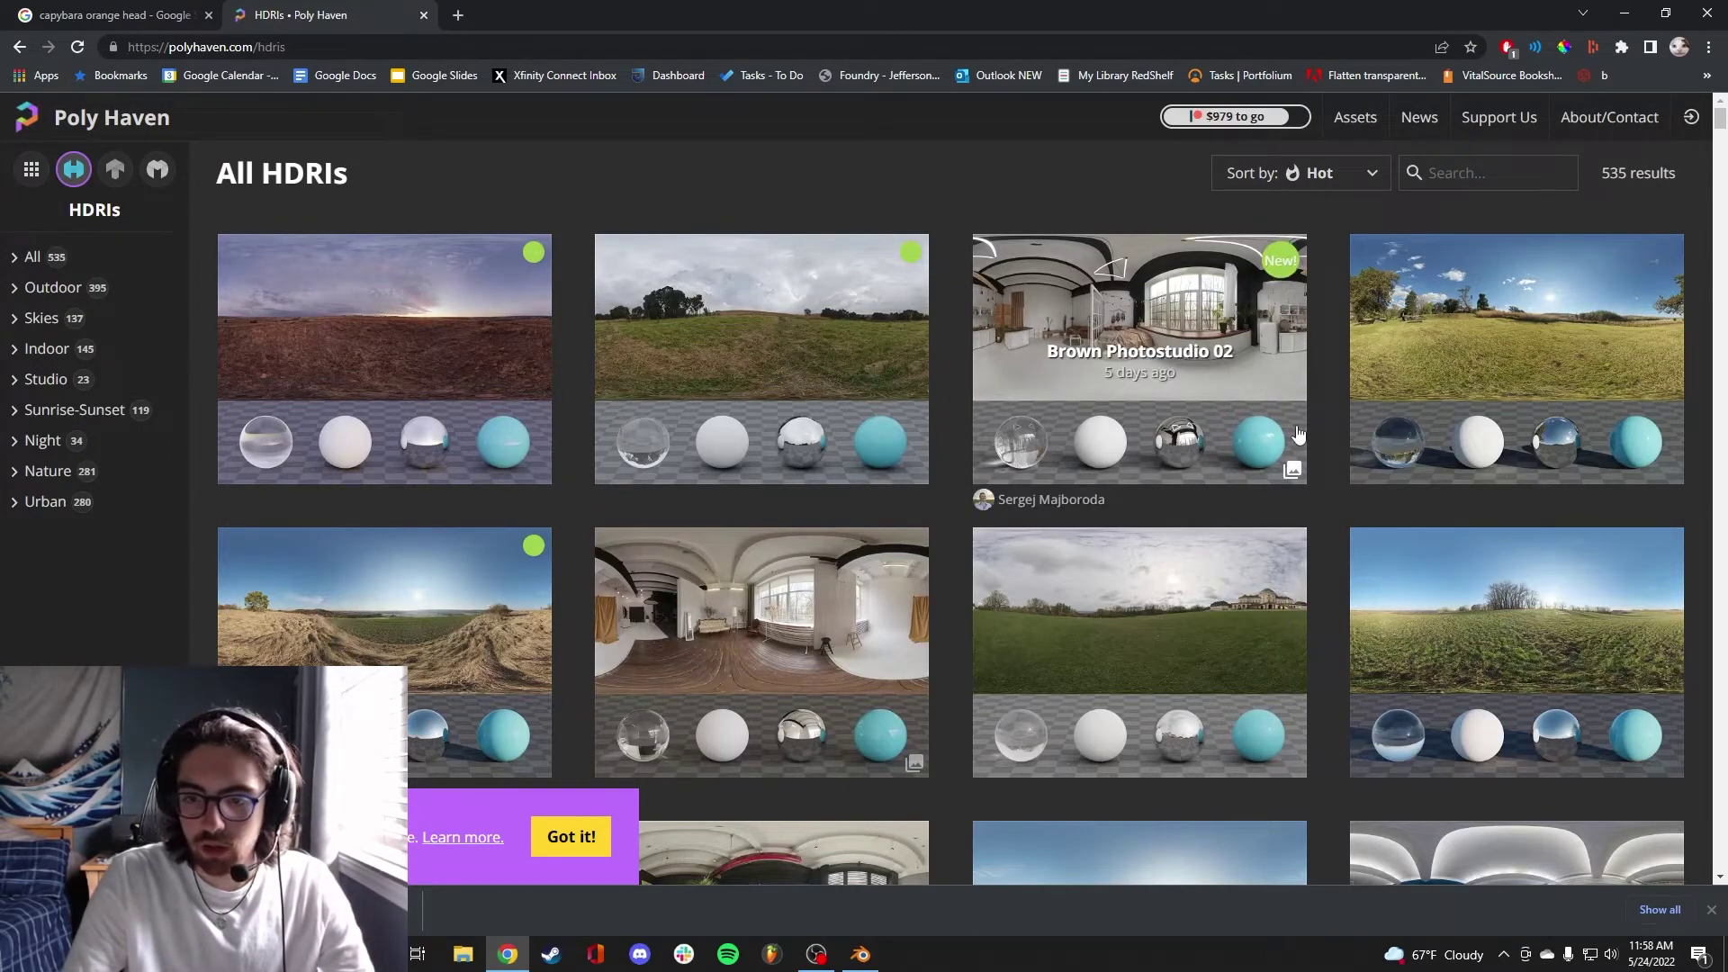
pyautogui.scroll(-2, 1025, 382)
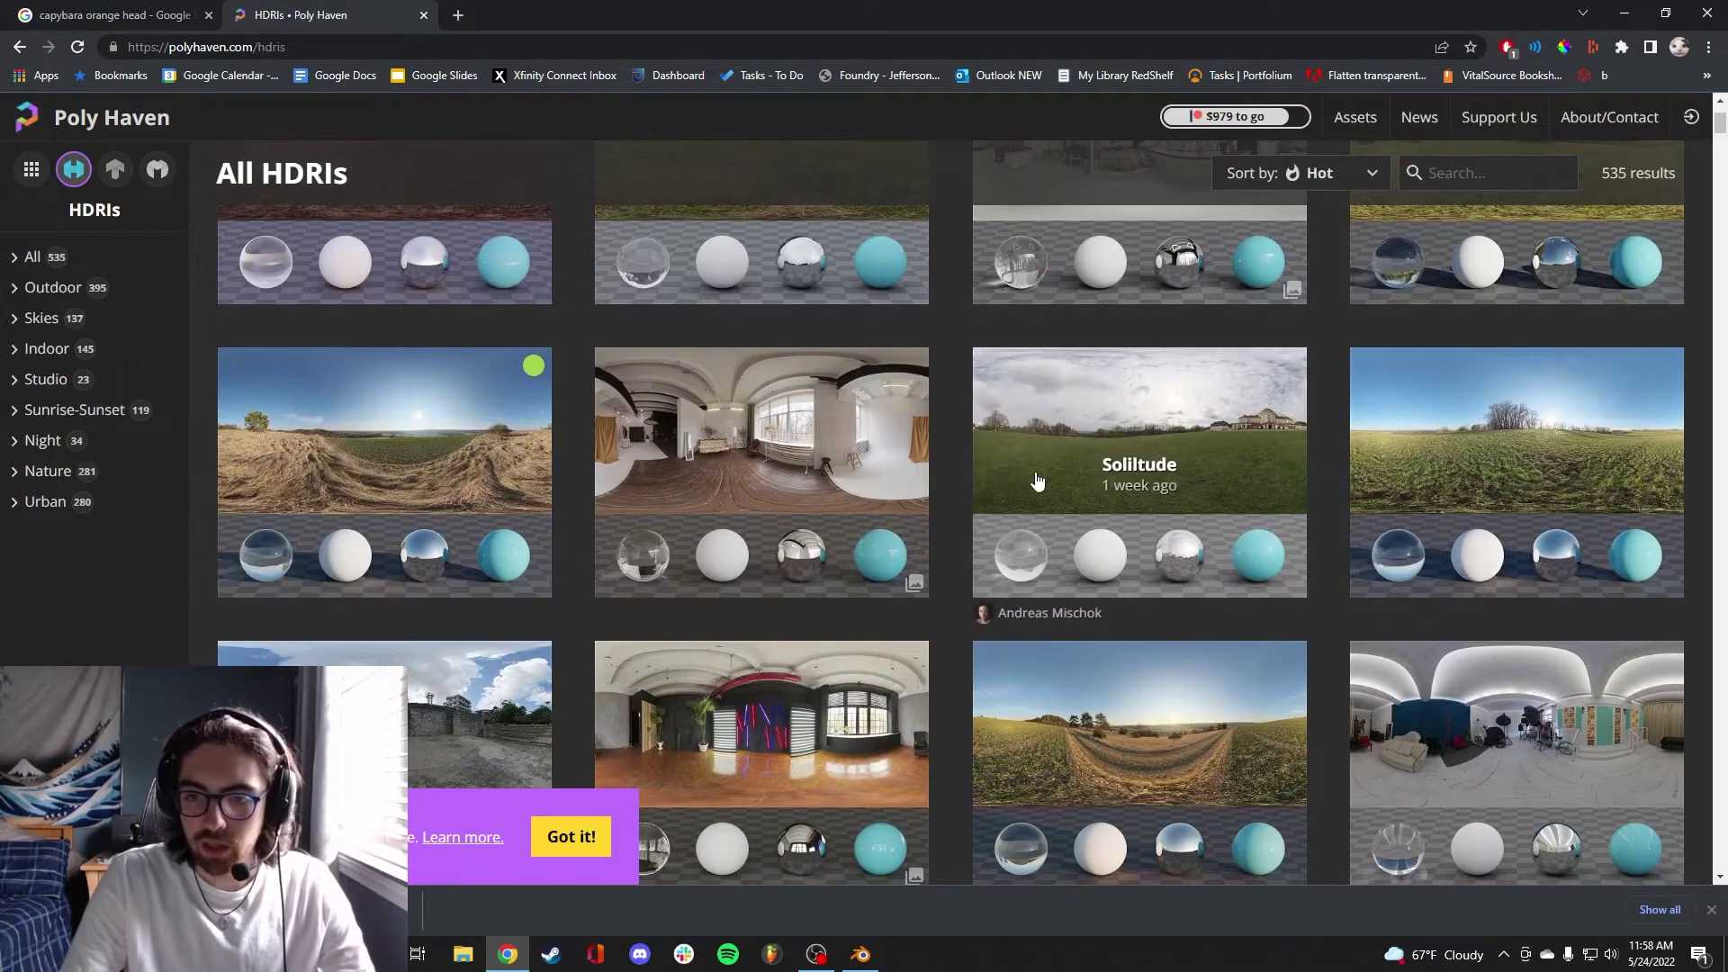
pyautogui.scroll(-10, 606, 351)
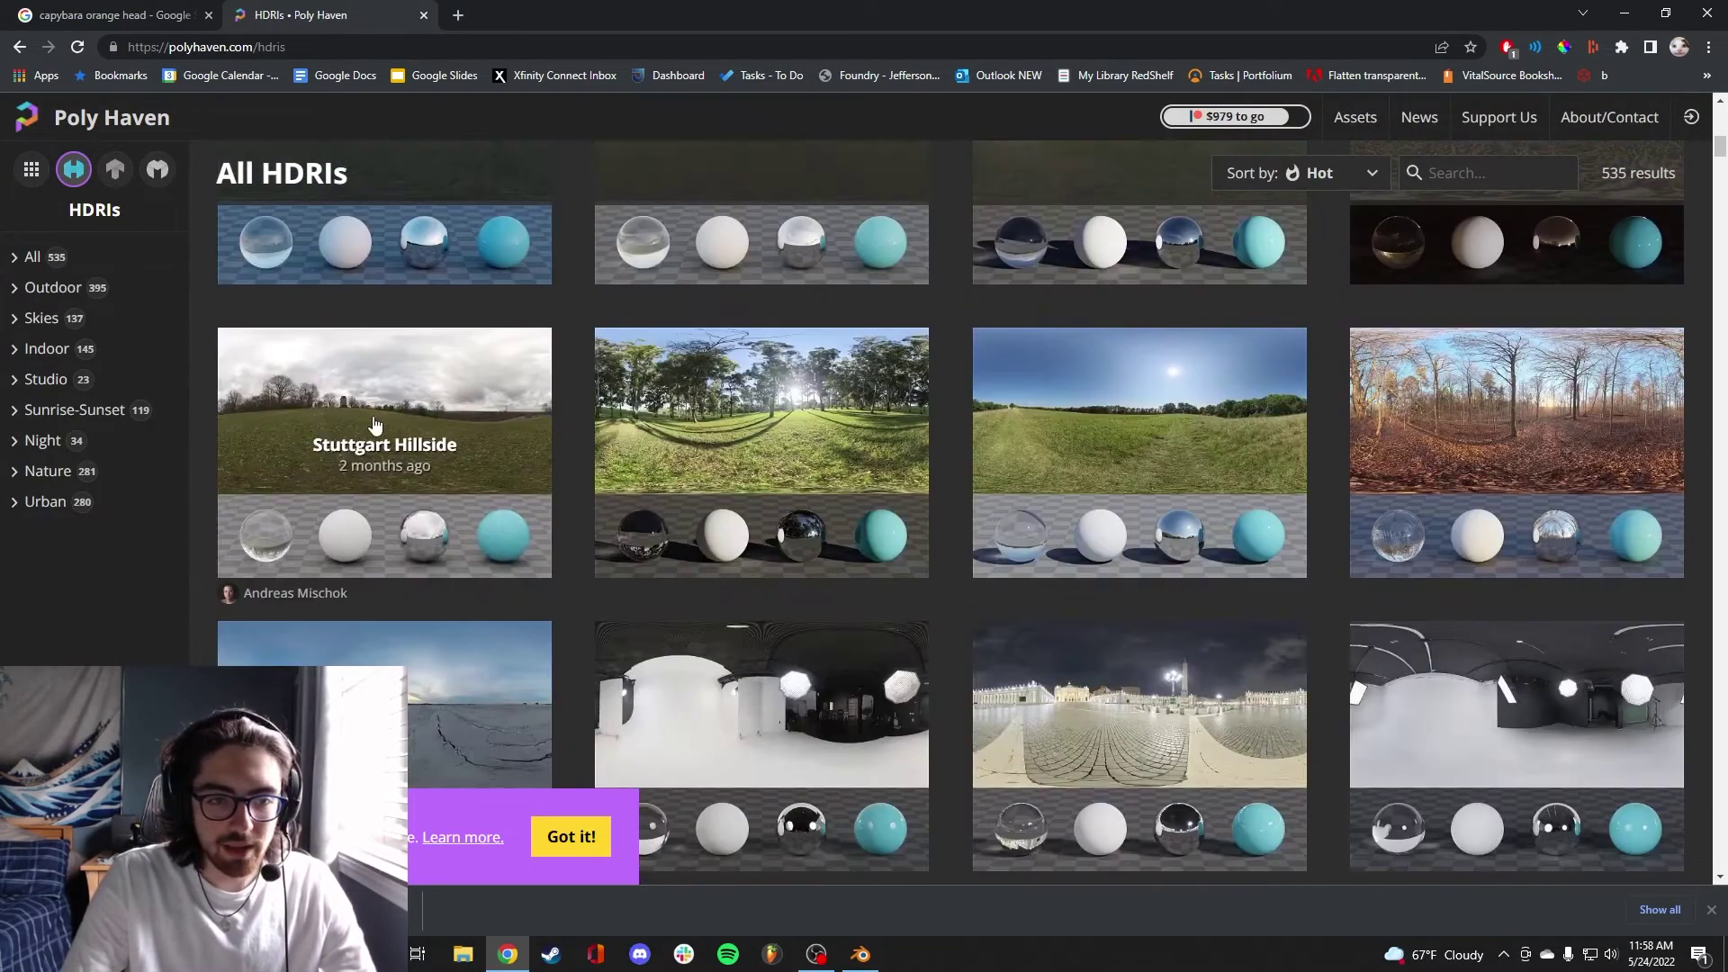
pyautogui.click(376, 425)
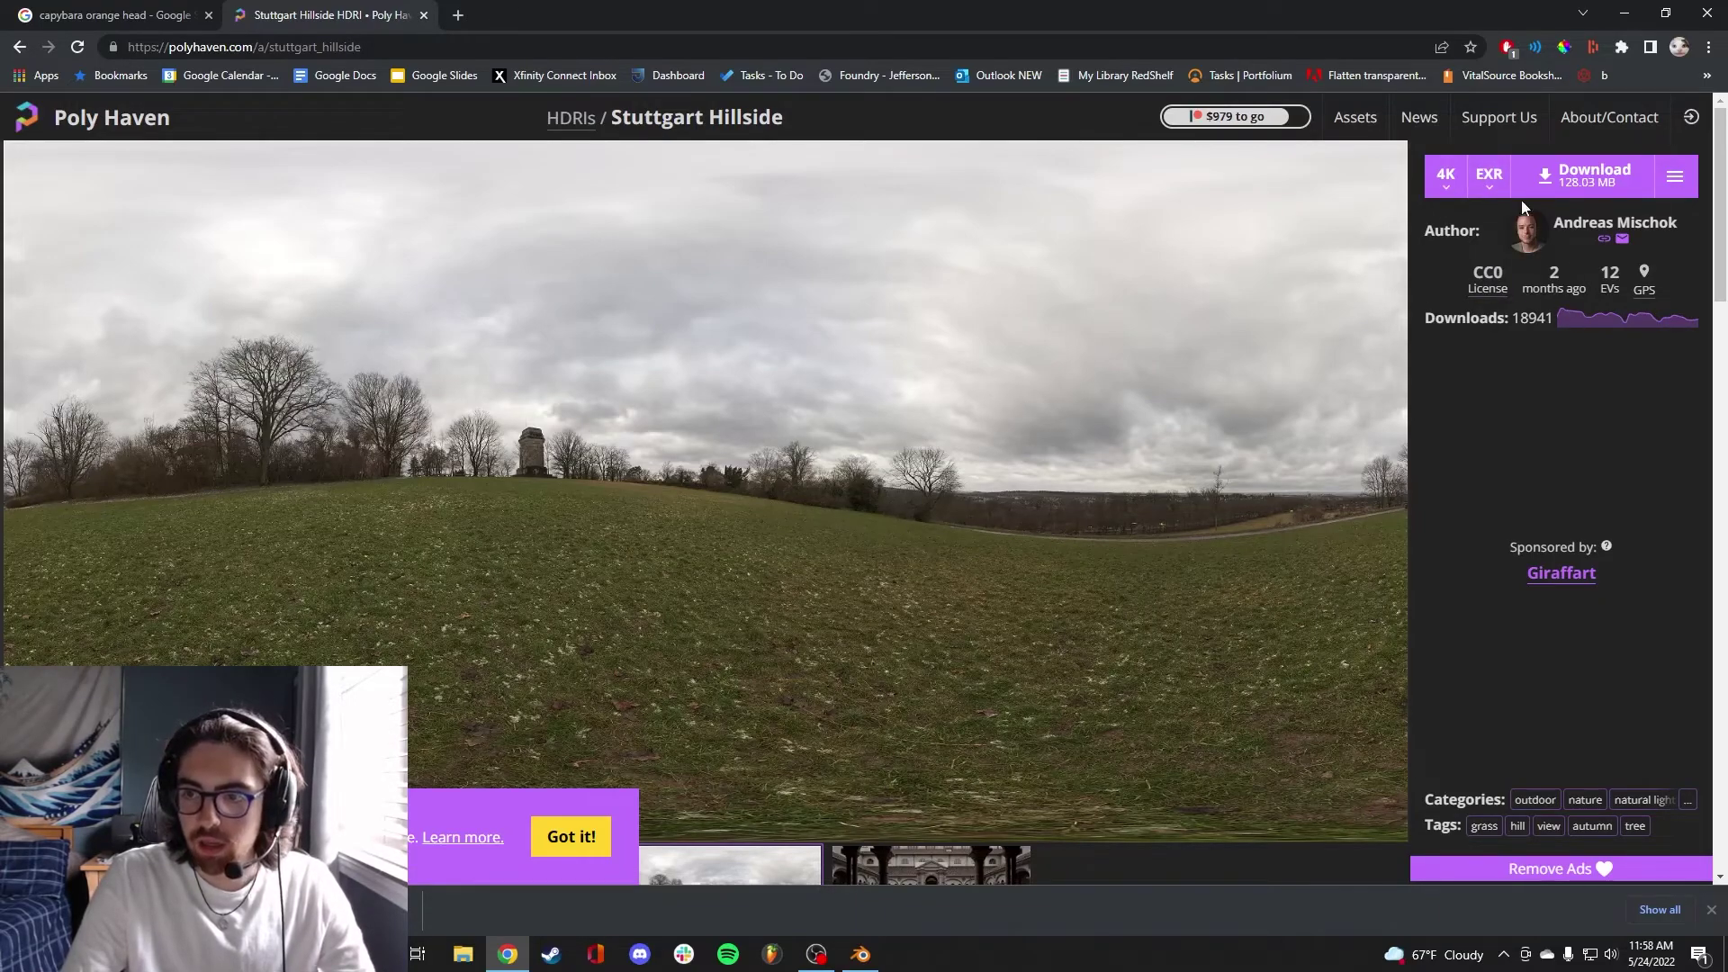
pyautogui.click(1584, 176)
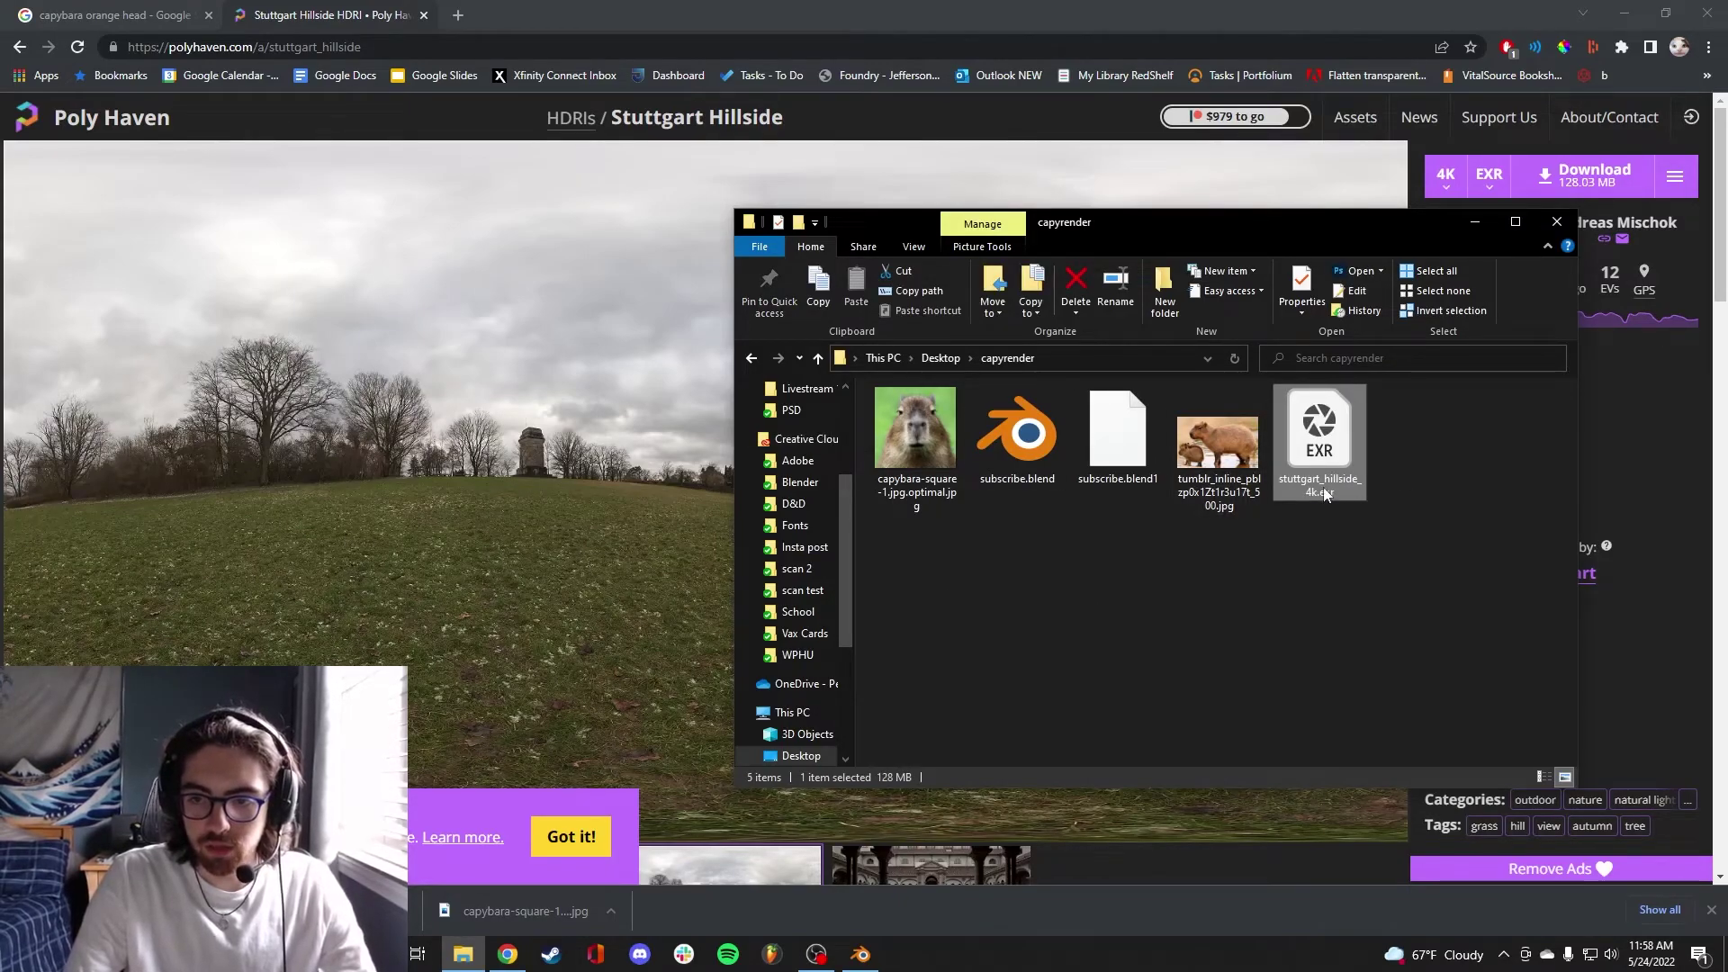
# Switch back to Blender and set the World background color to an Environment Texture
pyautogui.click(463, 954)
pyautogui.click(855, 953)
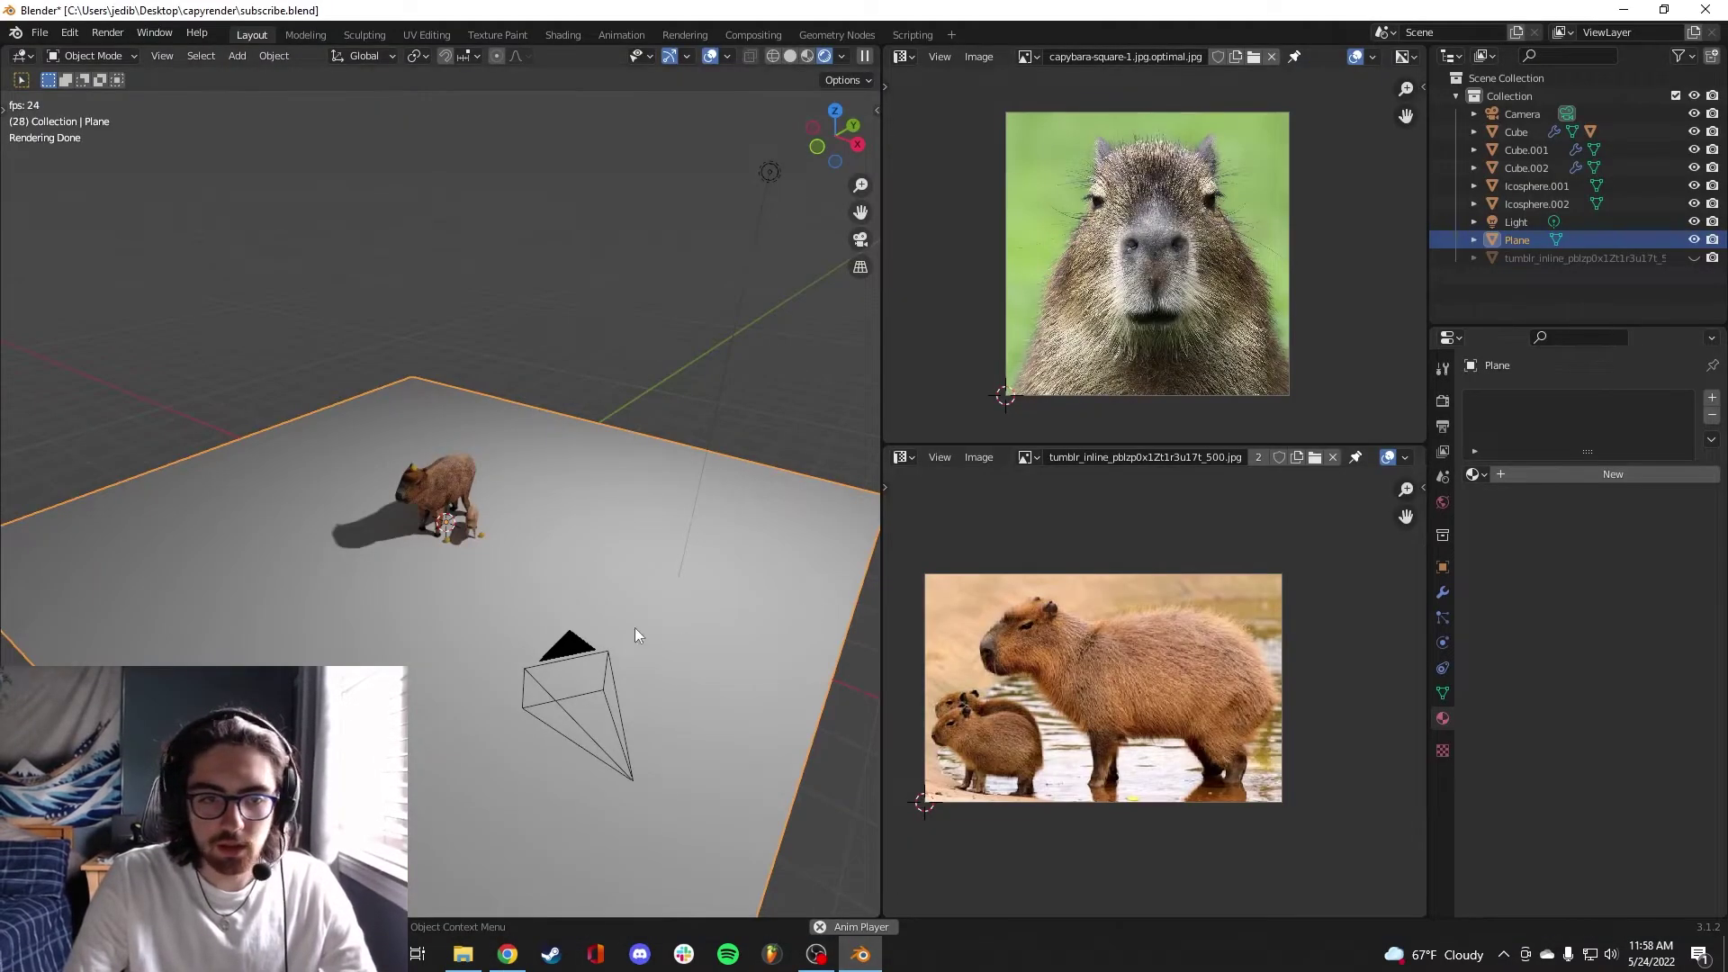
pyautogui.moveTo(635, 636); pyautogui.dragTo(666, 612, button='middle')
pyautogui.click(1443, 501)
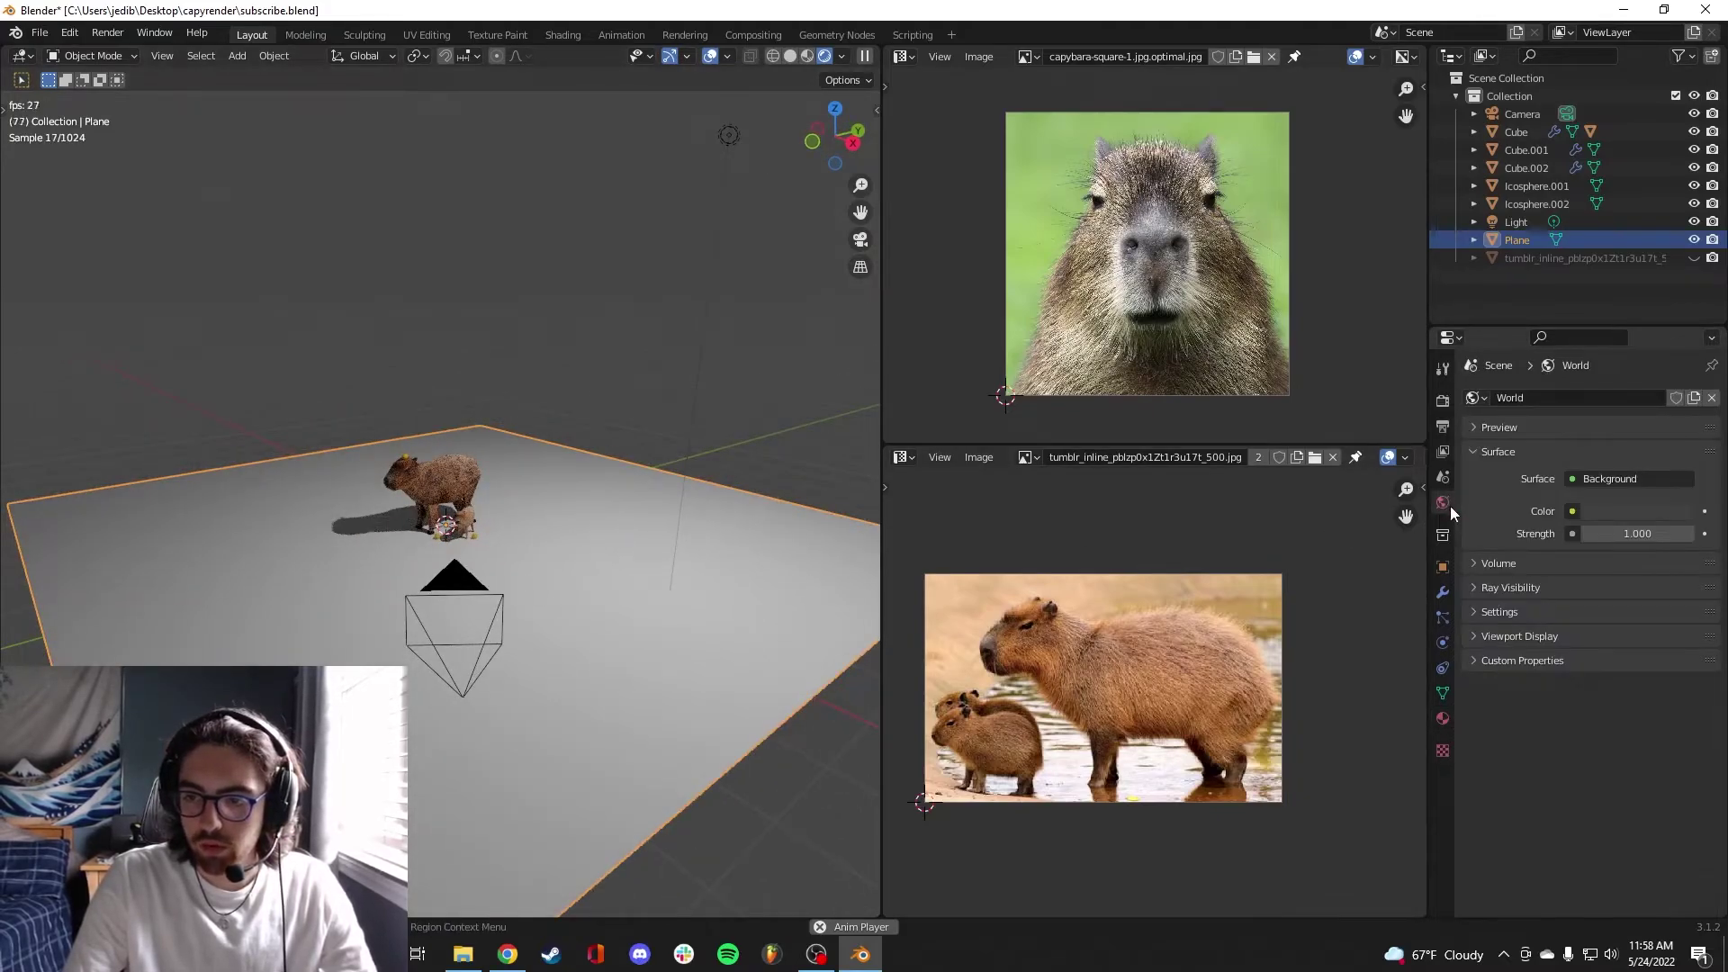
pyautogui.click(1598, 513)
pyautogui.click(1572, 511)
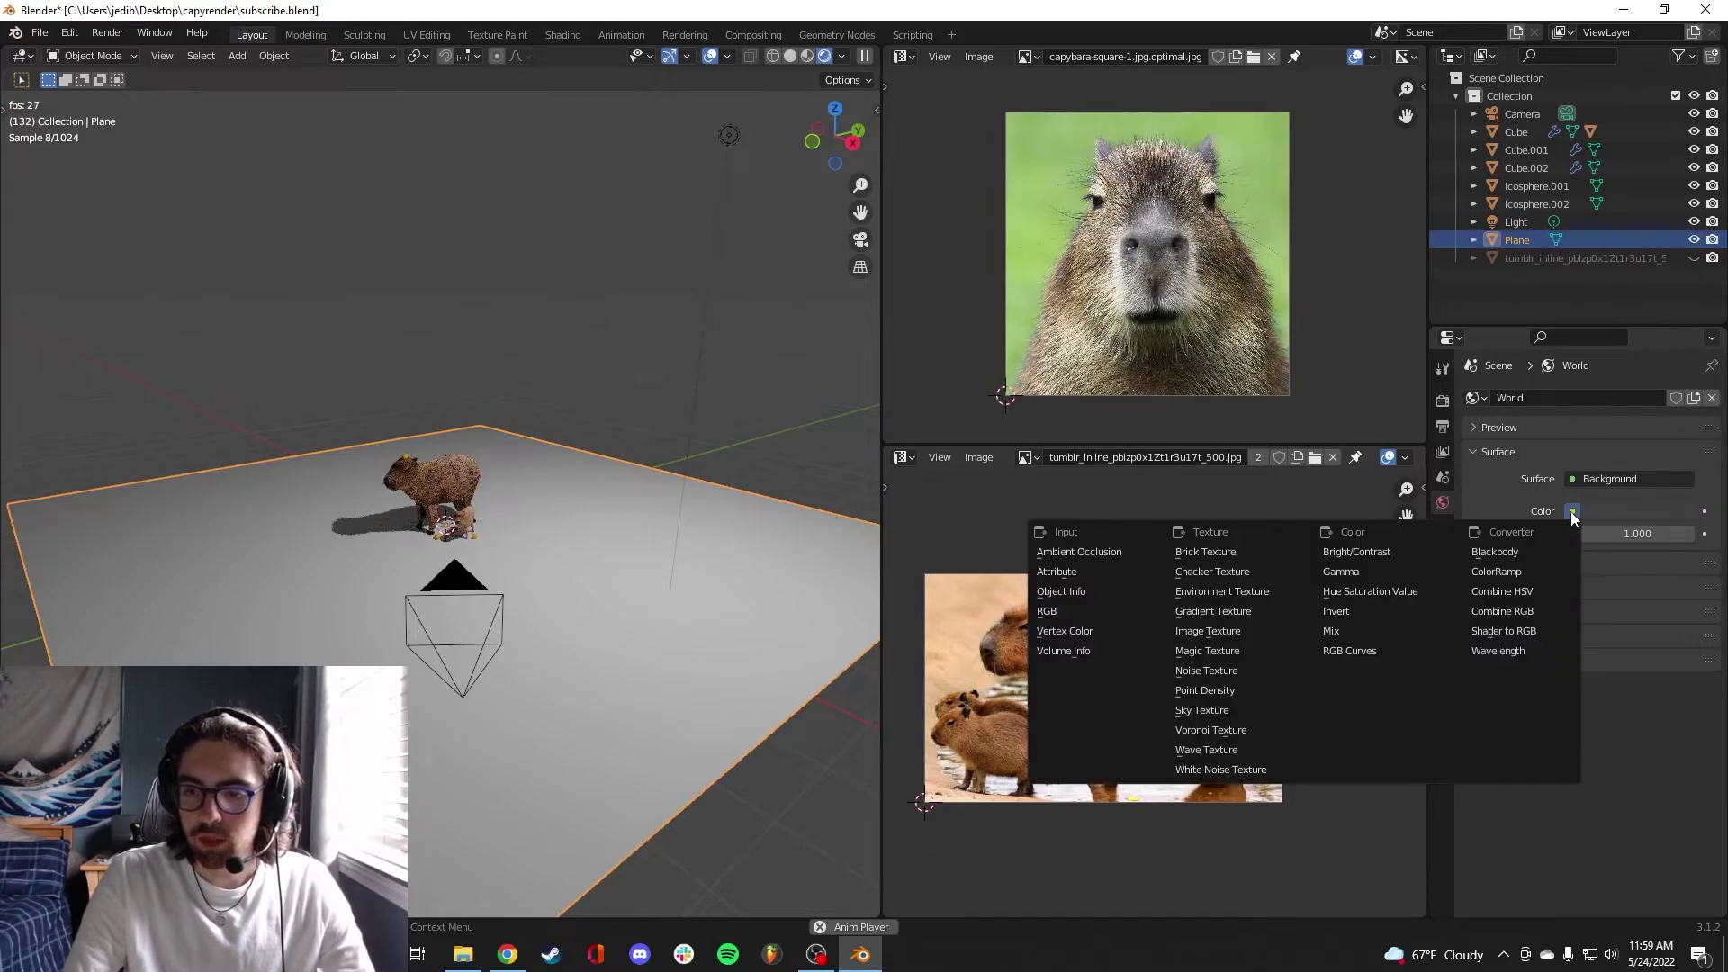
pyautogui.click(1575, 510)
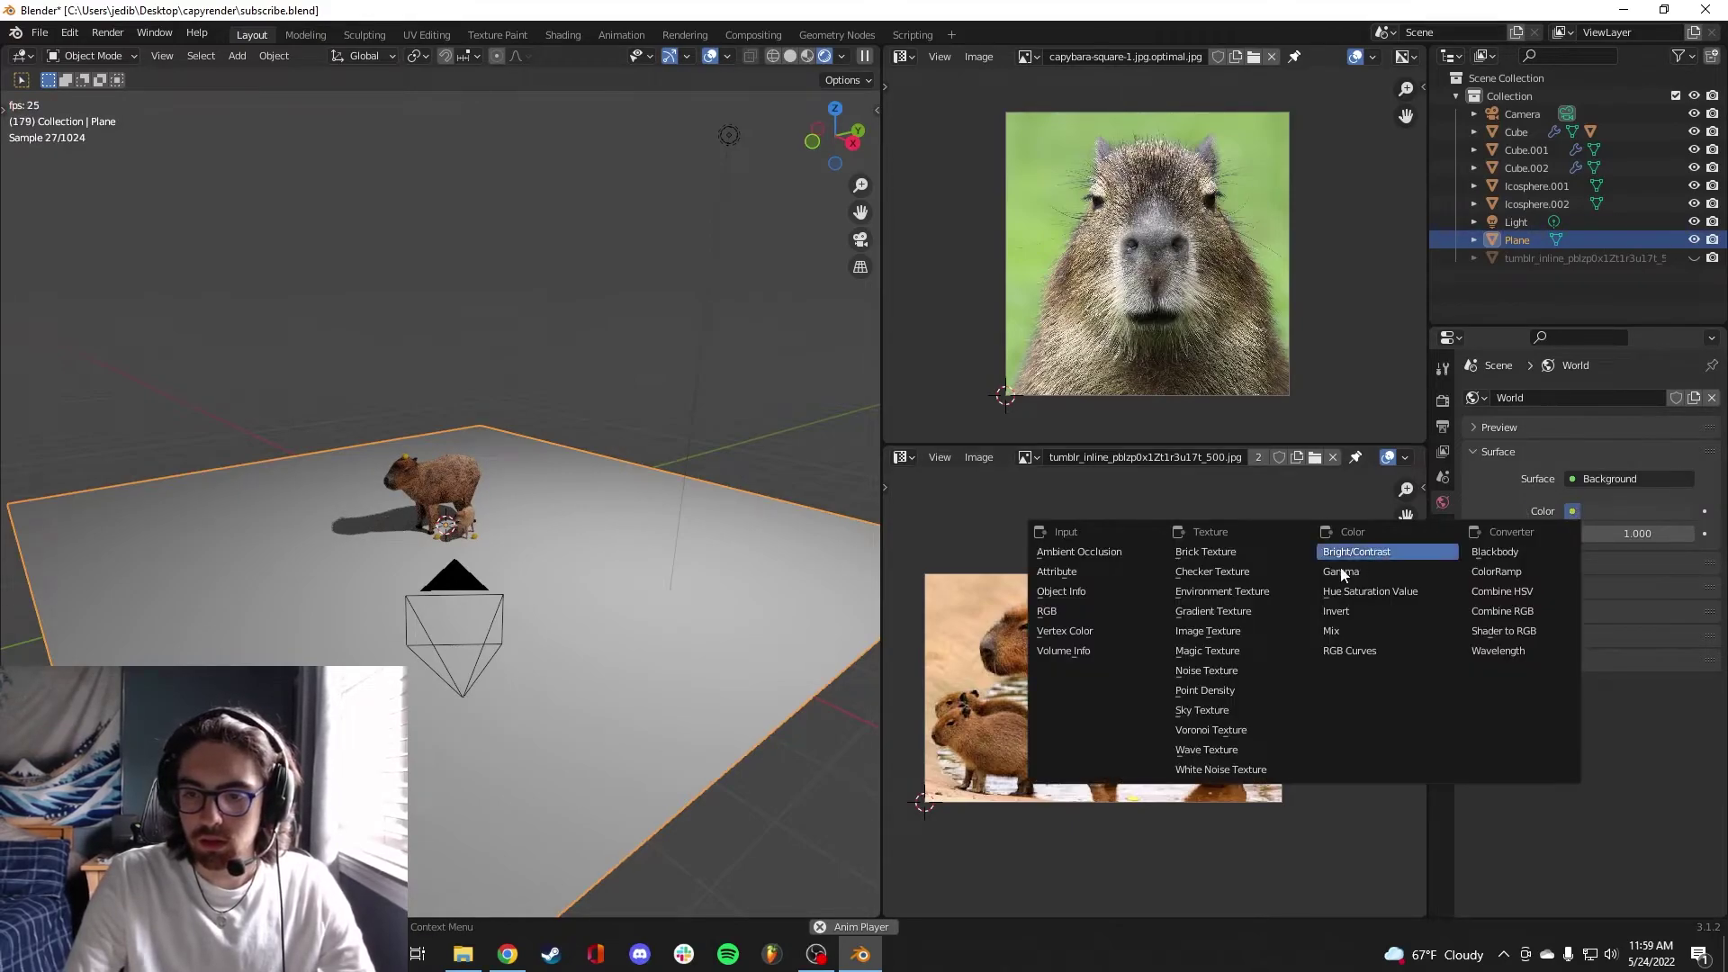
pyautogui.click(1245, 593)
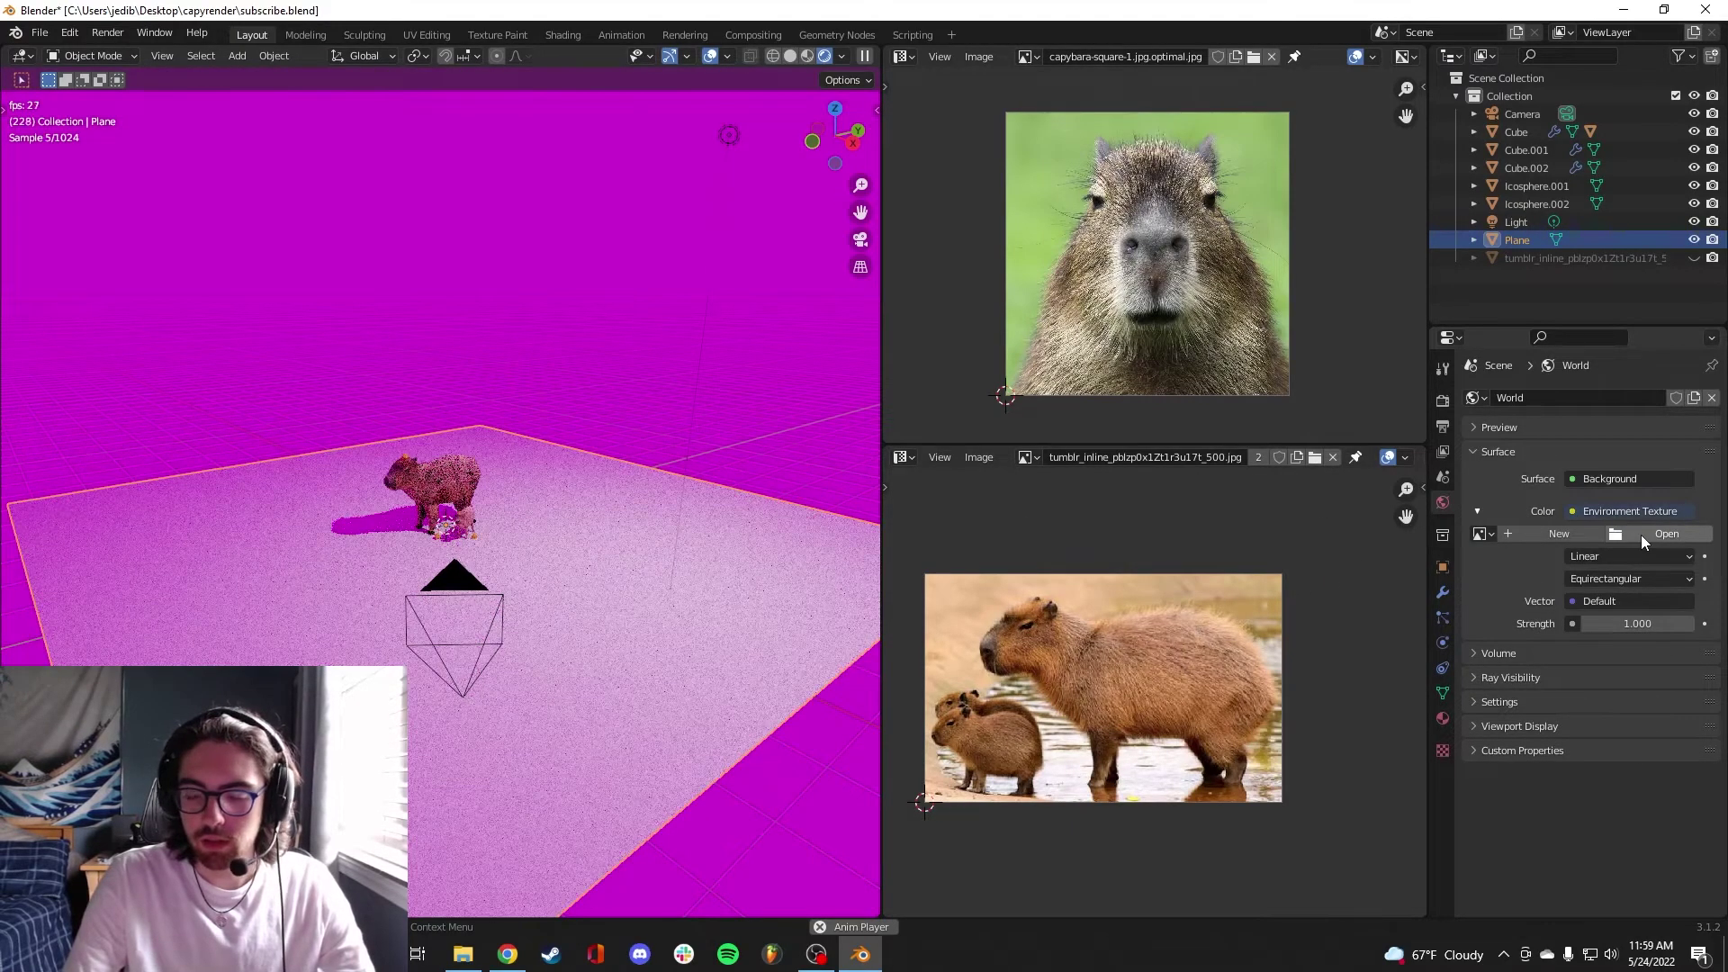
# Load stuttgart_hillside_4k.exr as the world's environment image
pyautogui.click(1640, 535)
pyautogui.click(720, 297)
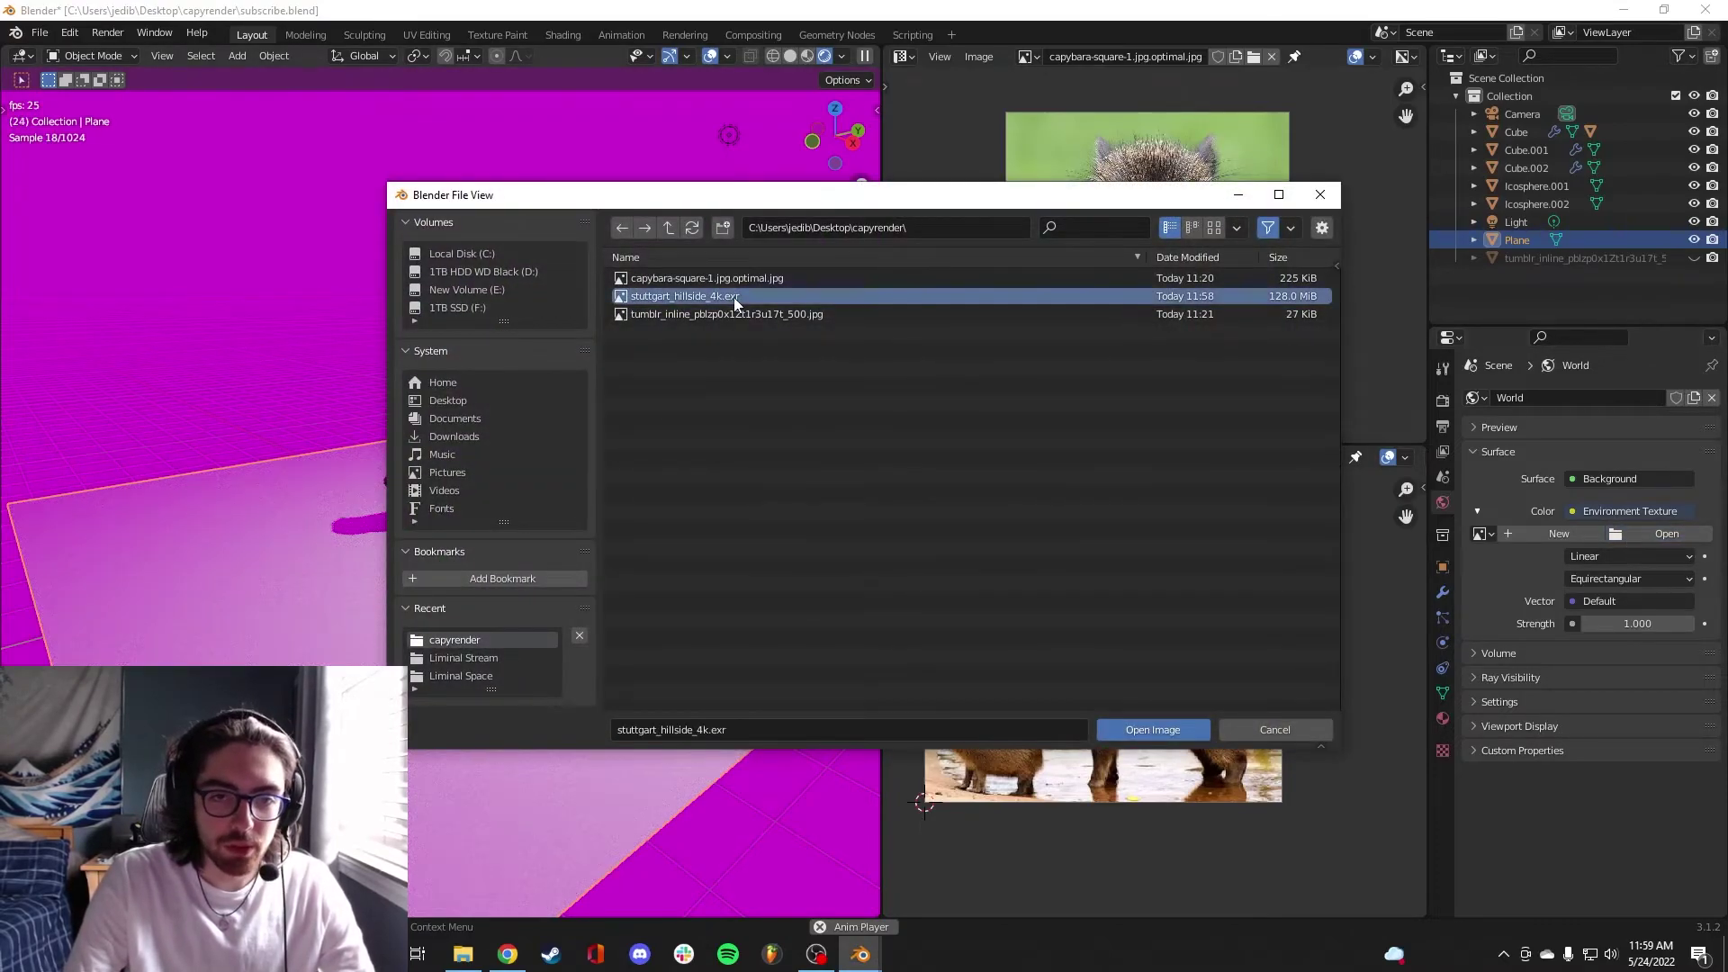
pyautogui.click(1148, 729)
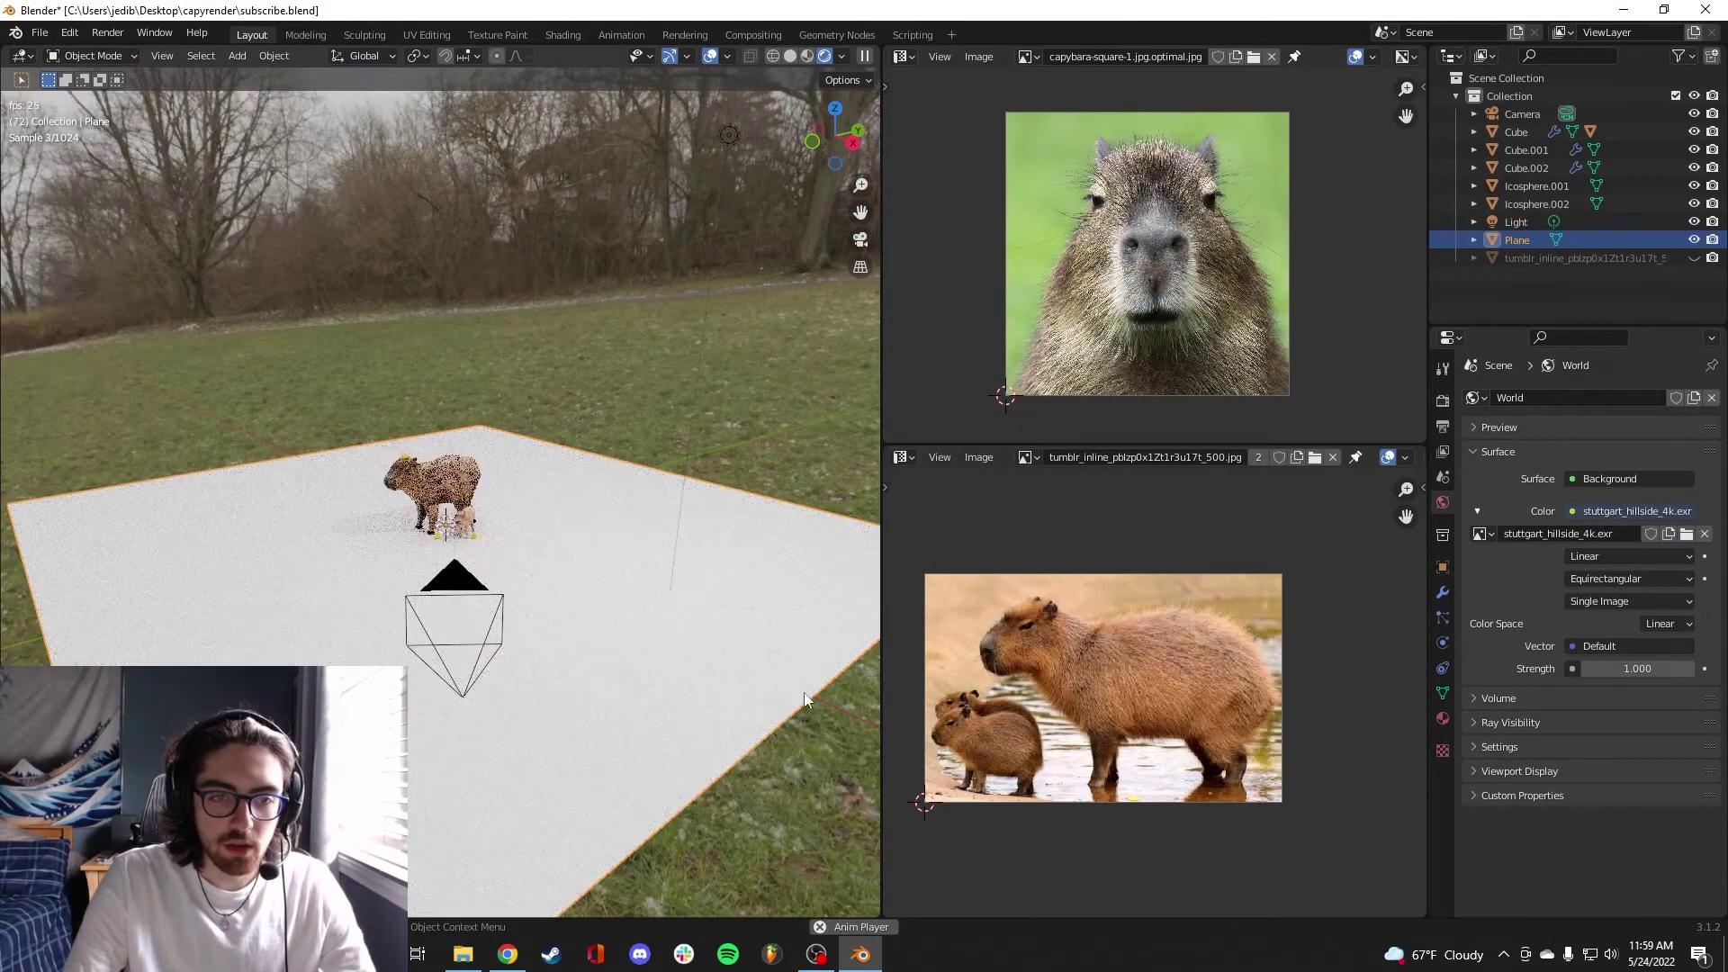
# View the scene through the camera and select the camera by its frame
pyautogui.press('KP_0')
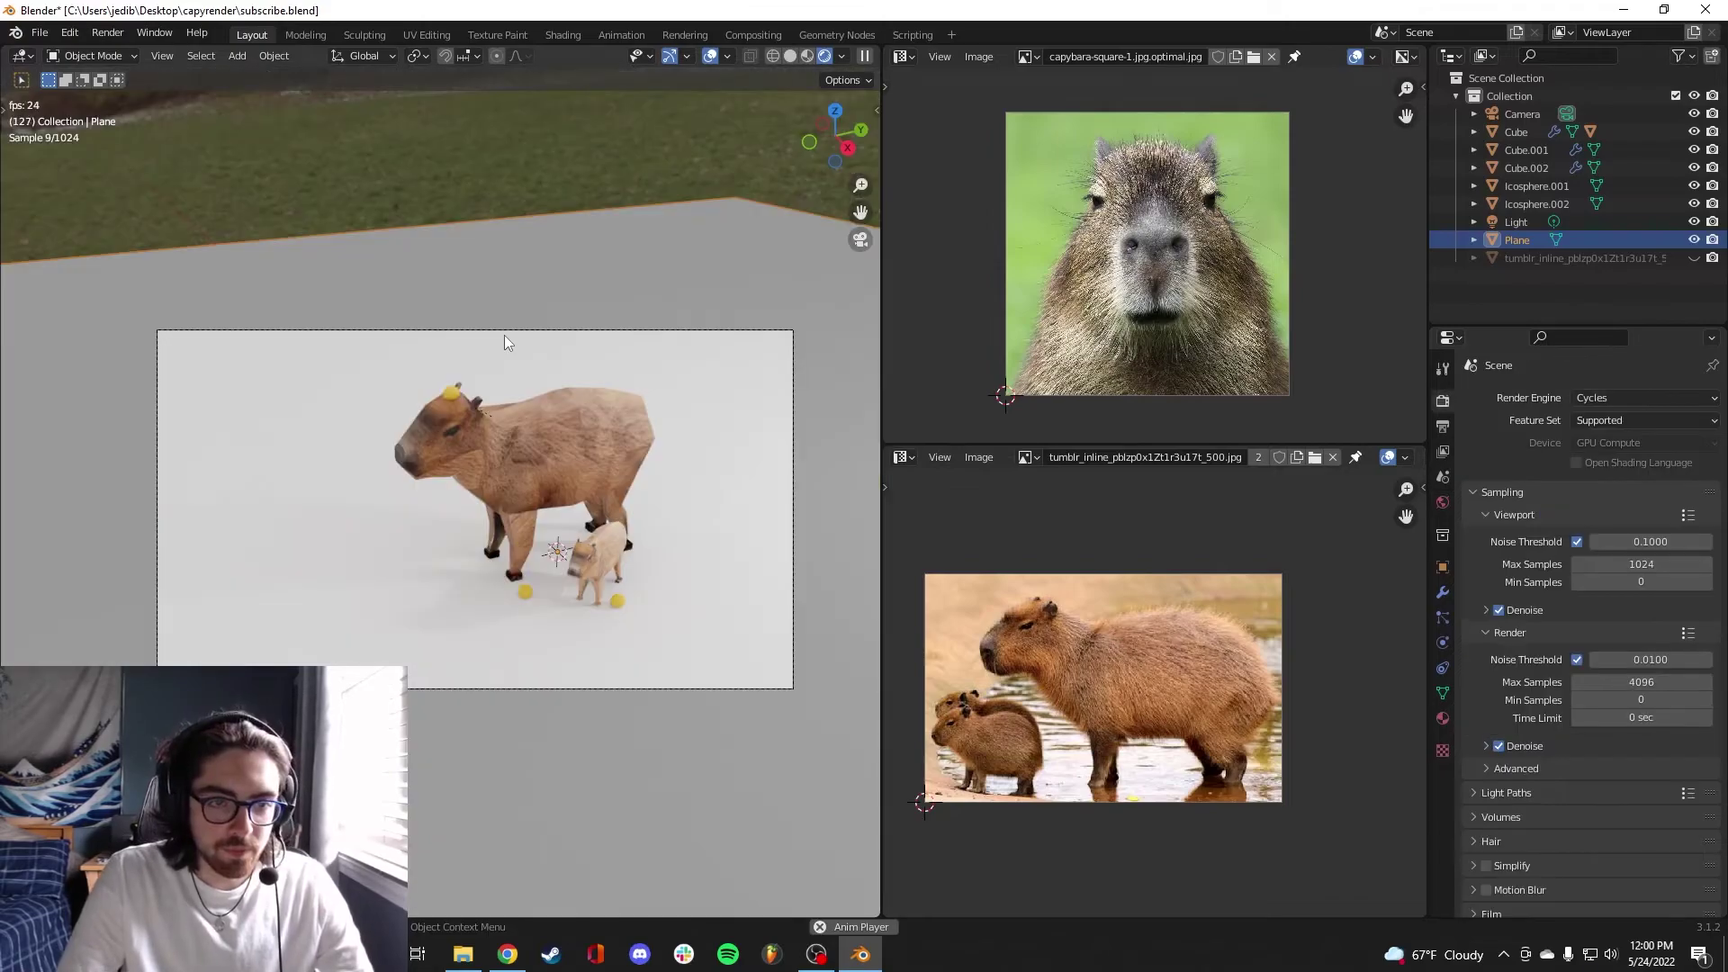
pyautogui.click(505, 330)
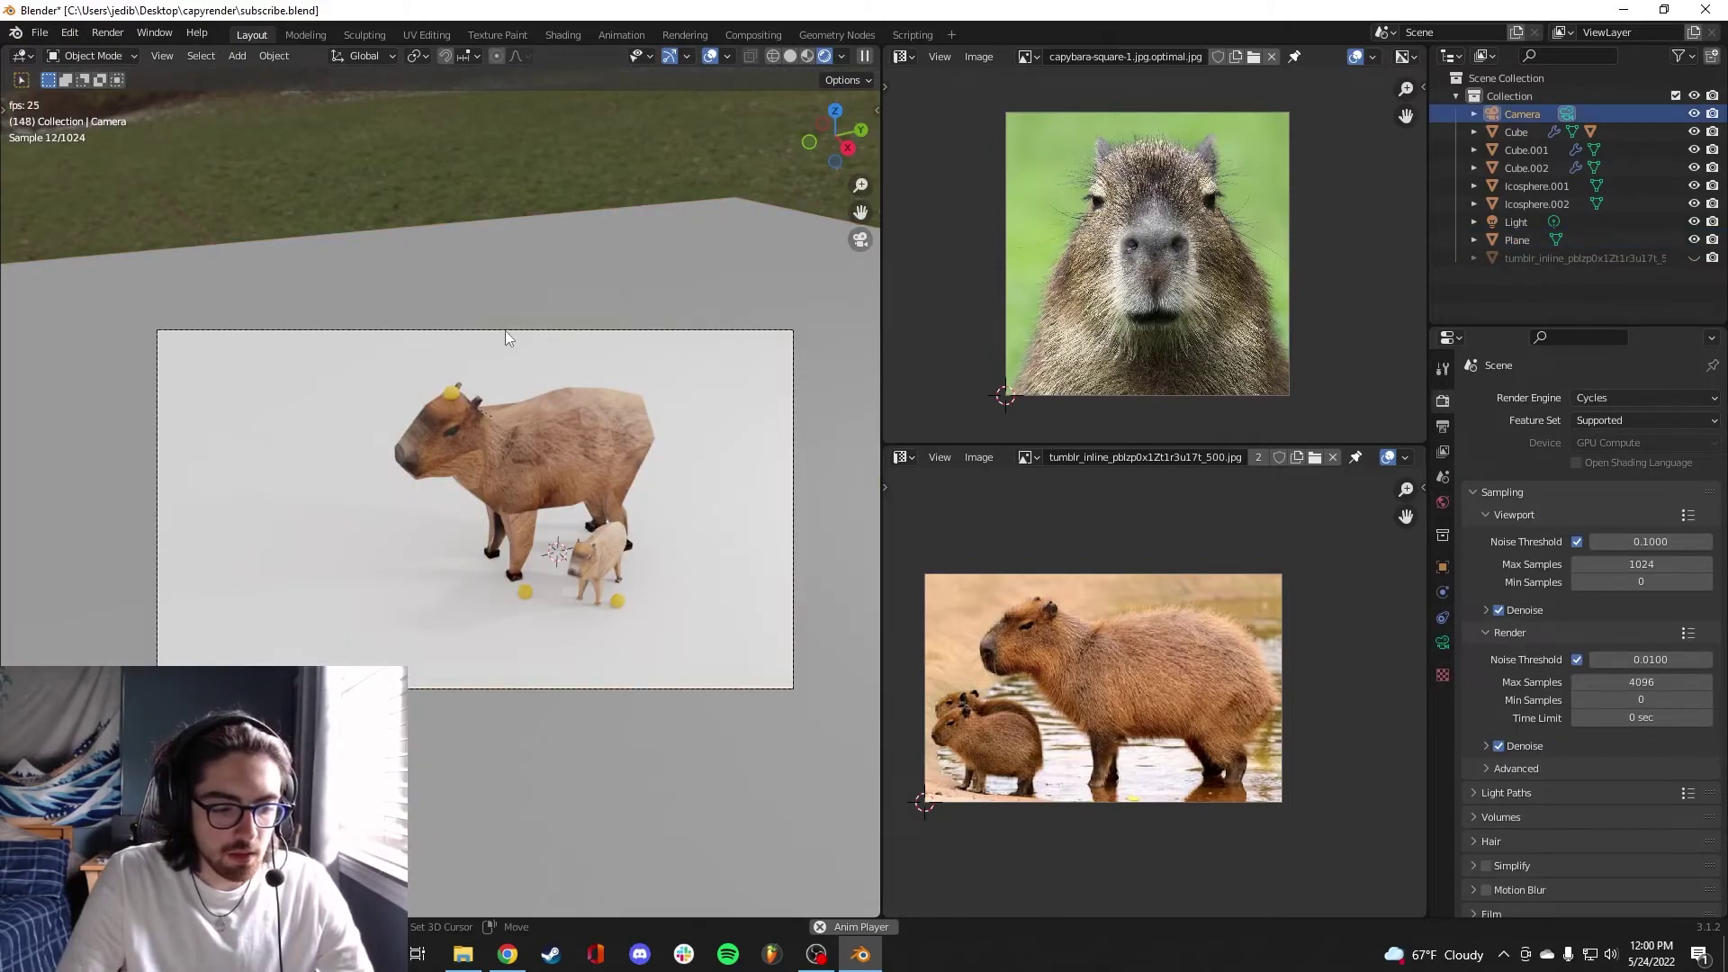